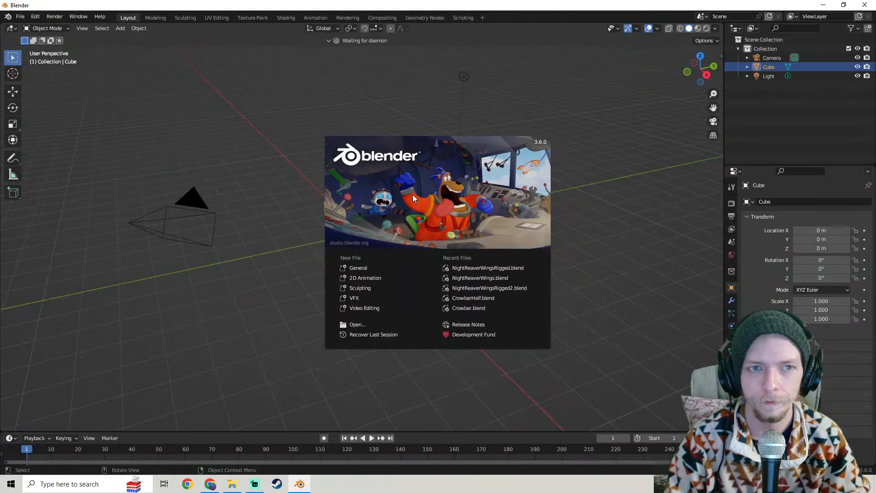
- Open the recent file NightReaverWingsRigged.blend
{"action": "left_click", "coordinate": [22, 20]}
{"action": "left_click", "coordinate": [20, 16]}
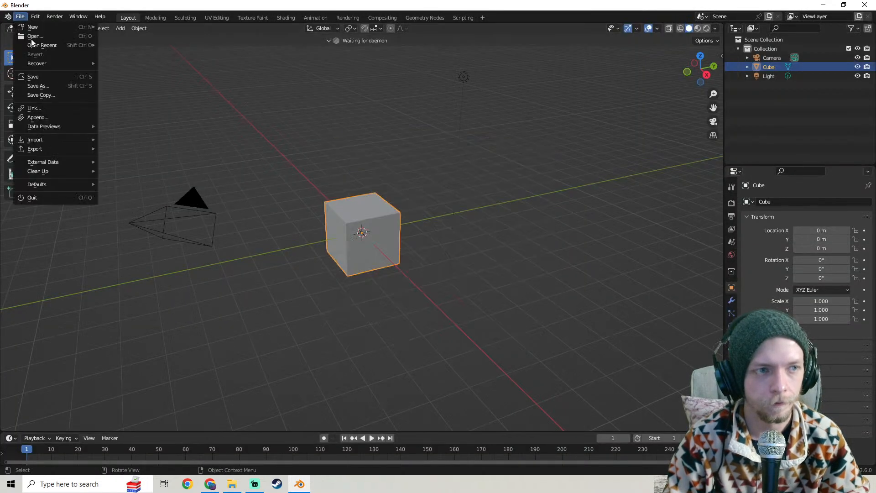
{"action": "mouse_move", "coordinate": [93, 46]}
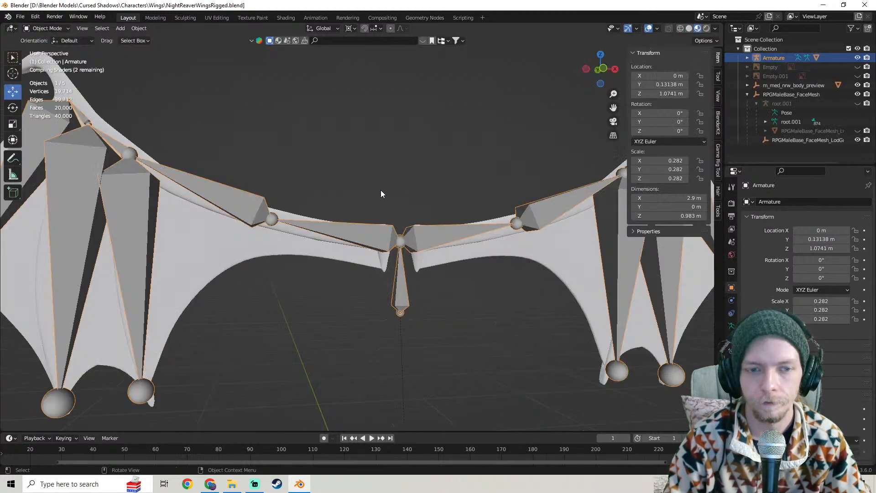
- Hide the armature so that only the wing meshes show
{"action": "middle_click_drag", "start_coordinate": [373, 234], "coordinate": [395, 231]}
{"action": "scroll", "coordinate": [396, 231], "scroll_direction": "down", "scroll_amount": 4}
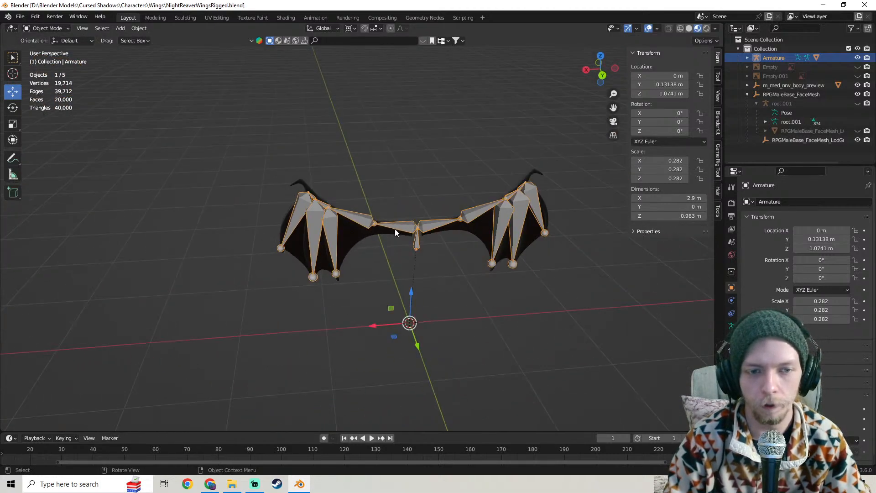
{"action": "left_click", "coordinate": [370, 198]}
{"action": "scroll", "coordinate": [370, 198], "scroll_direction": "up", "scroll_amount": 2}
{"action": "middle_click_drag", "start_coordinate": [371, 199], "coordinate": [348, 158], "text": "shift"}
{"action": "scroll", "coordinate": [315, 235], "scroll_direction": "up", "scroll_amount": 1}
{"action": "scroll", "coordinate": [342, 242], "scroll_direction": "up", "scroll_amount": 3}
{"action": "left_click", "coordinate": [349, 219]}
{"action": "key", "text": "h"}
{"action": "scroll", "coordinate": [369, 237], "scroll_direction": "up", "scroll_amount": 4}
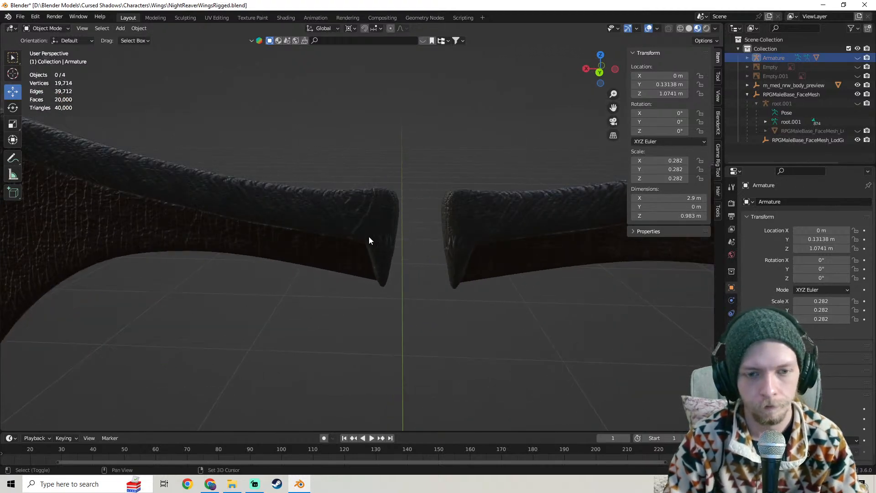
- Inspect the left wing mesh in Edit Mode and return to Object Mode
{"action": "middle_click_drag", "start_coordinate": [369, 237], "coordinate": [402, 215], "text": "shift"}
{"action": "left_click", "coordinate": [357, 196]}
{"action": "key", "text": "Tab"}
{"action": "key", "text": "Tab"}
{"action": "key", "text": "Tab"}
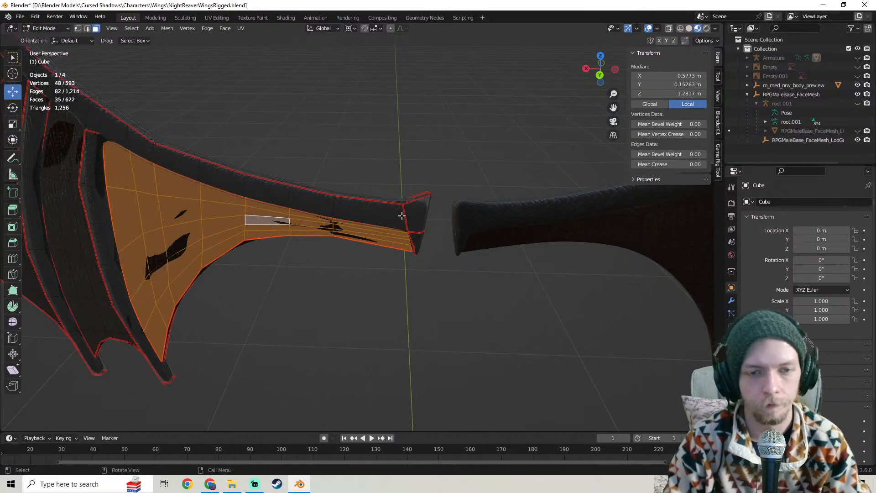
{"action": "key", "text": "Tab"}
- Undo the recent changes back to before the armature was hidden
{"action": "middle_click_drag", "start_coordinate": [402, 215], "coordinate": [359, 240]}
{"action": "key", "text": "ctrl+z"}
{"action": "scroll", "coordinate": [389, 197], "scroll_direction": "down", "scroll_amount": 1}
{"action": "key", "text": "ctrl+z"}
{"action": "scroll", "coordinate": [389, 197], "scroll_direction": "down", "scroll_amount": 2}
{"action": "scroll", "coordinate": [372, 243], "scroll_direction": "down", "scroll_amount": 3}
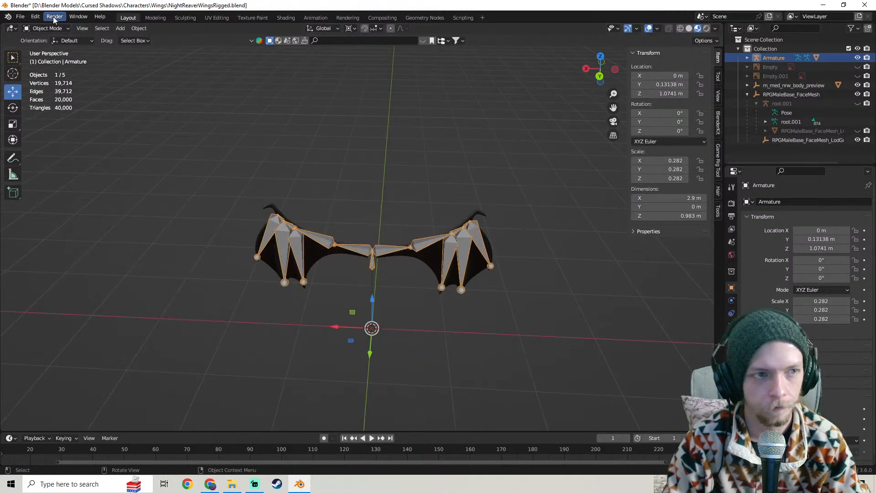
- Switch the armature to Pose Mode and select the LeftWing0 bone
{"action": "left_click", "coordinate": [52, 61]}
{"action": "scroll", "coordinate": [329, 237], "scroll_direction": "up", "scroll_amount": 5}
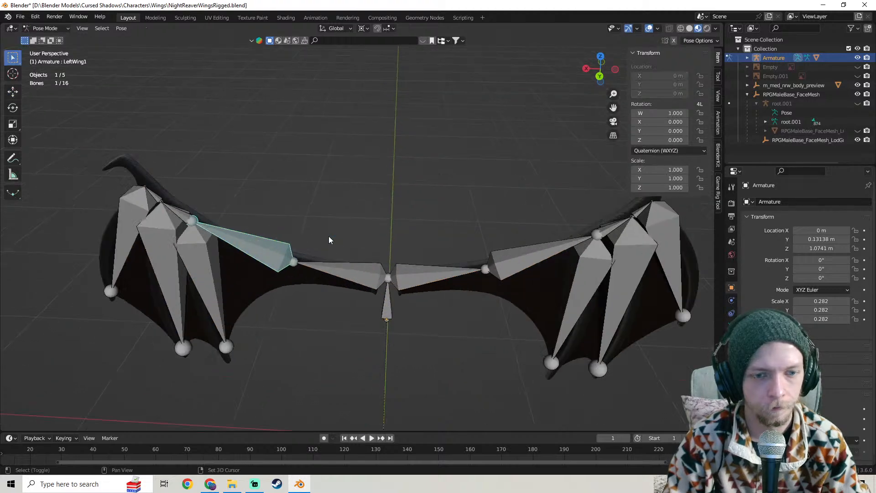
{"action": "scroll", "coordinate": [325, 215], "scroll_direction": "down", "scroll_amount": 3}
{"action": "middle_click_drag", "start_coordinate": [326, 210], "coordinate": [347, 192]}
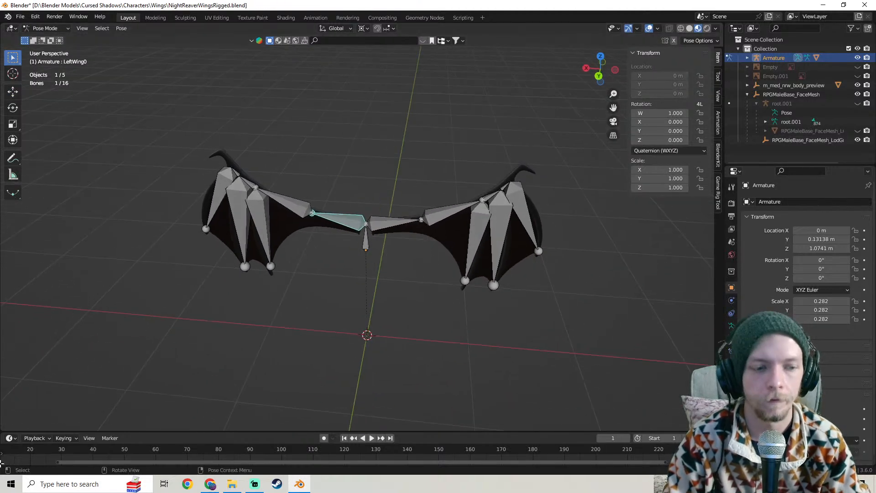
- Enlarge the timeline area below the 3D viewport and frame the wing rig above it
{"action": "left_click_drag", "start_coordinate": [154, 431], "coordinate": [194, 303]}
{"action": "scroll", "coordinate": [206, 289], "scroll_direction": "down", "scroll_amount": 2}
{"action": "scroll", "coordinate": [309, 290], "scroll_direction": "up", "scroll_amount": 3}
{"action": "middle_click_drag", "start_coordinate": [258, 243], "coordinate": [327, 279], "text": "shift"}
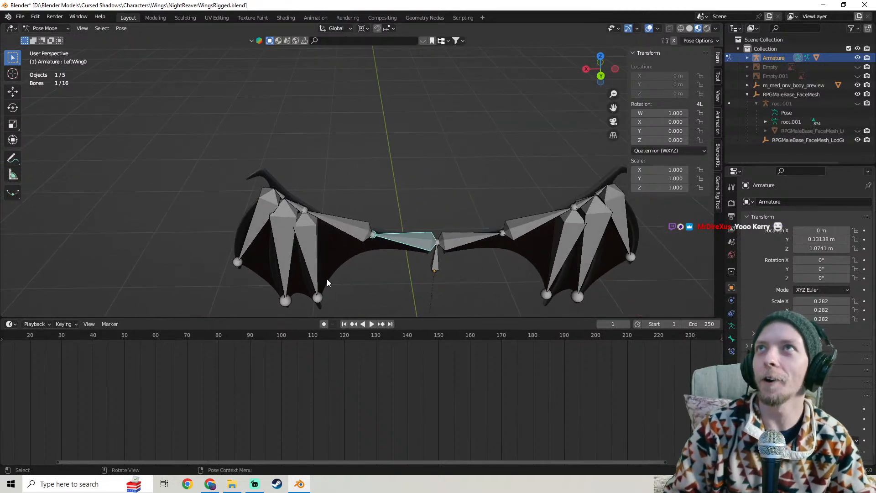
{"action": "middle_click_drag", "start_coordinate": [400, 234], "coordinate": [389, 179], "text": "shift"}
{"action": "scroll", "coordinate": [381, 191], "scroll_direction": "up", "scroll_amount": 4}
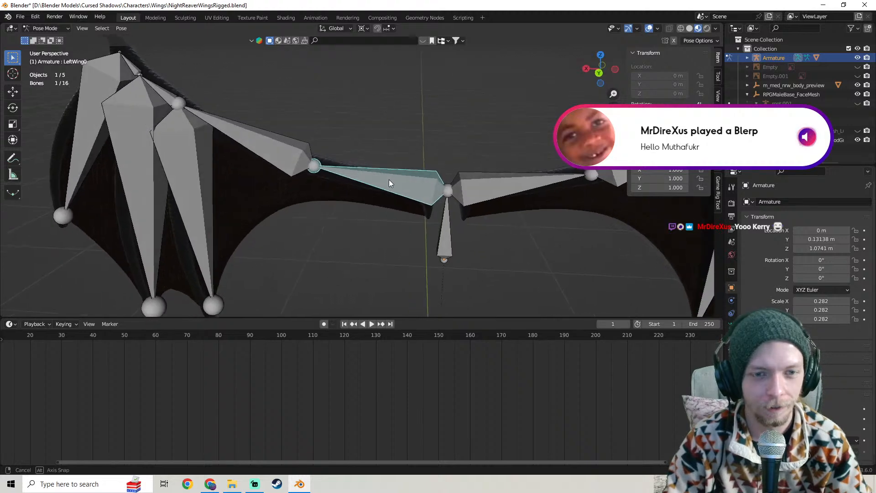
{"action": "middle_click_drag", "start_coordinate": [224, 253], "coordinate": [289, 240]}
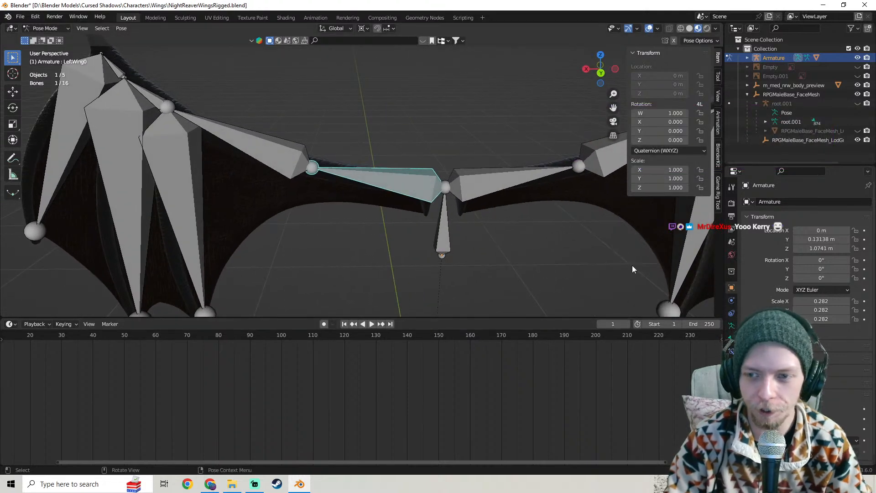
- Set the scene's output frame rate to 60 fps and save the file
{"action": "left_click", "coordinate": [732, 216]}
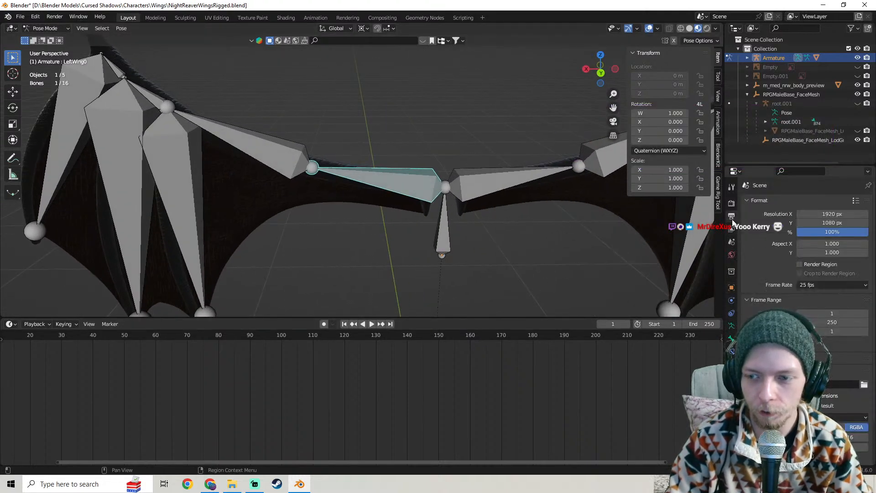
{"action": "left_click", "coordinate": [824, 285]}
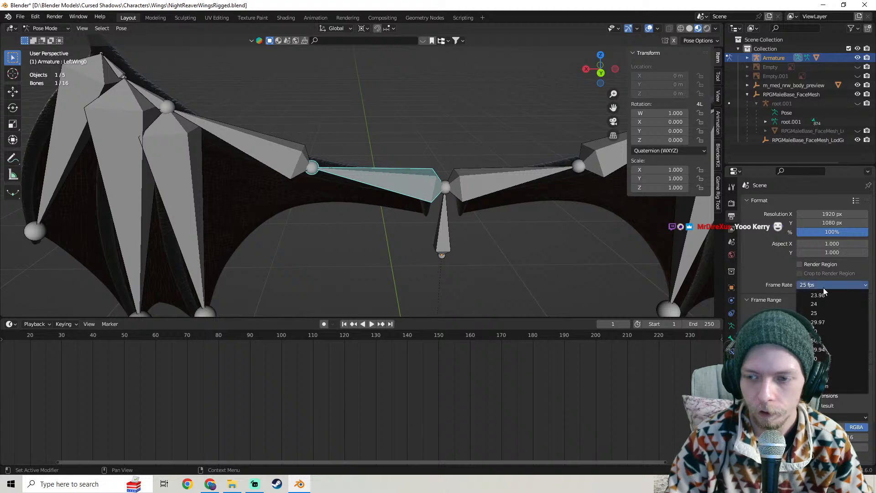
{"action": "left_click", "coordinate": [826, 360]}
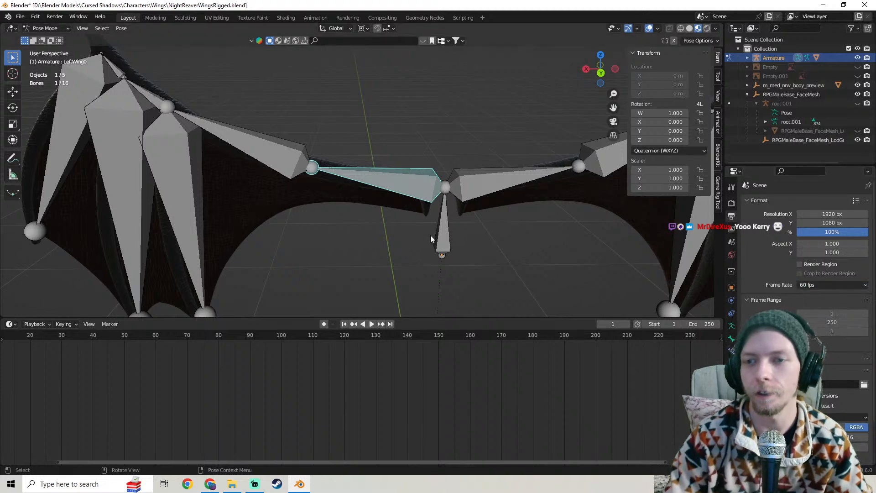
{"action": "middle_click_drag", "start_coordinate": [421, 175], "coordinate": [413, 215]}
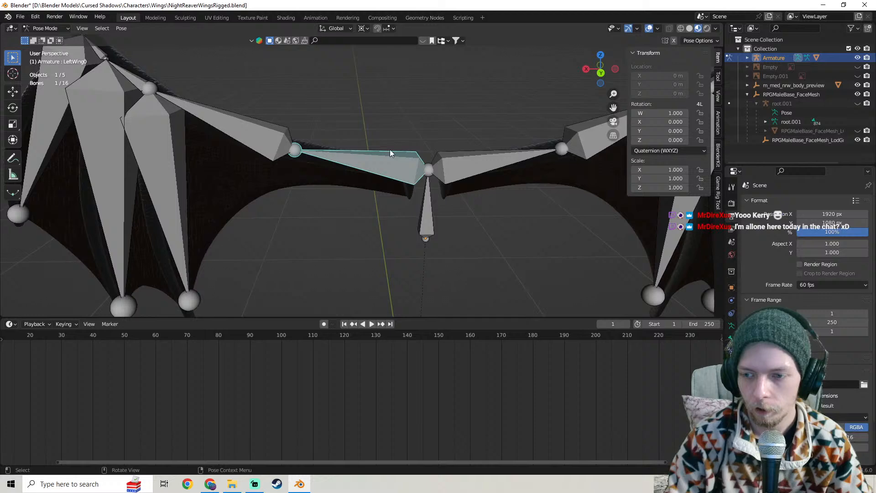
{"action": "left_click", "coordinate": [19, 17]}
{"action": "left_click", "coordinate": [33, 76]}
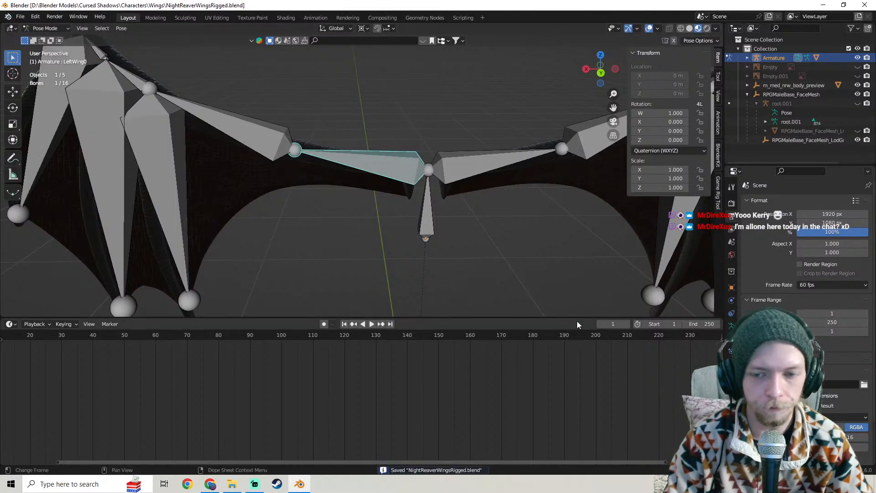
- Set the animation's end frame to 120
{"action": "left_click", "coordinate": [707, 324]}
{"action": "key", "text": "BackSpace"}
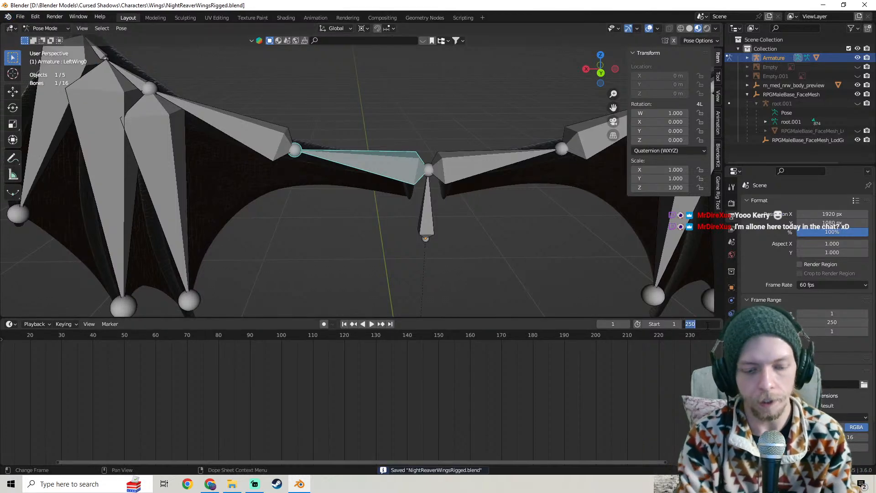
{"action": "type", "text": "120"}
{"action": "key", "text": "Return"}
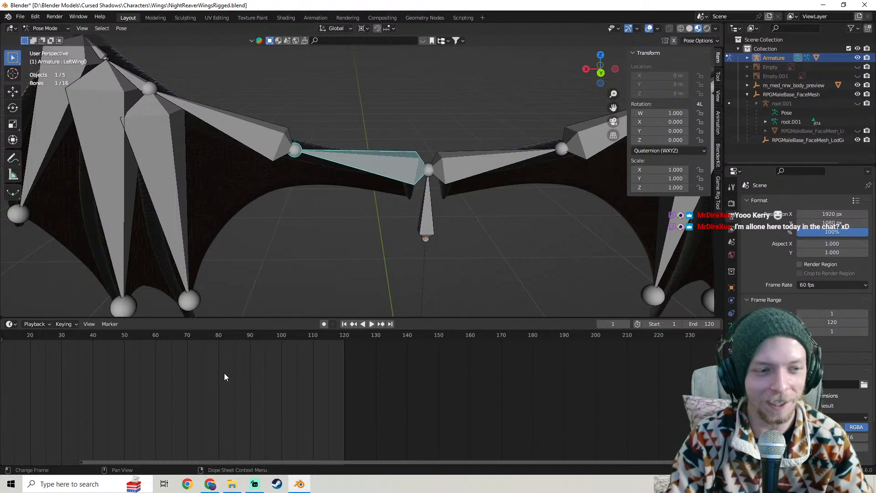
- Insert Location, Rotation & Scale keyframes for all armature bones at frame 0
{"action": "left_click_drag", "start_coordinate": [338, 462], "coordinate": [177, 438]}
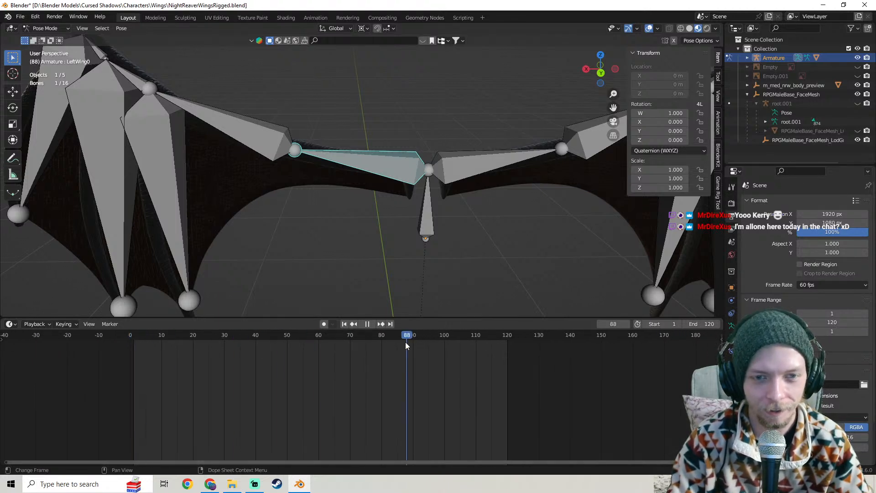
{"action": "left_click_drag", "start_coordinate": [156, 357], "coordinate": [131, 353]}
{"action": "key", "text": "space"}
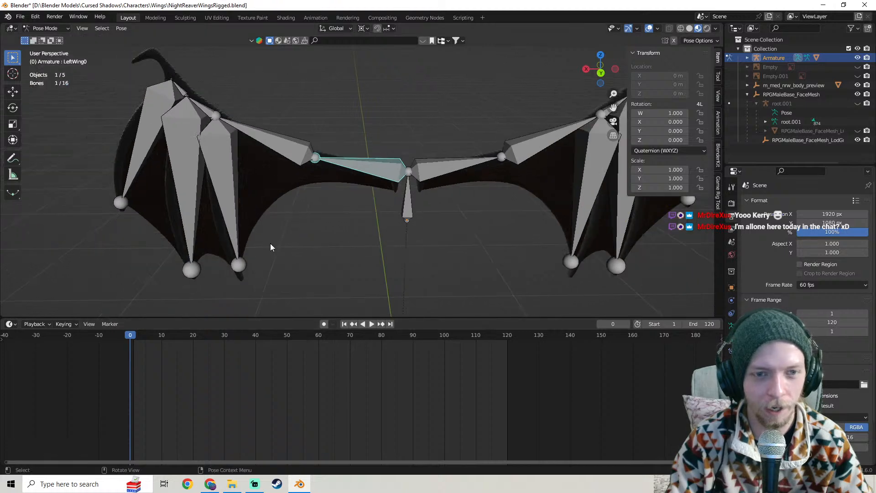
{"action": "key", "text": "a"}
{"action": "key", "text": "i"}
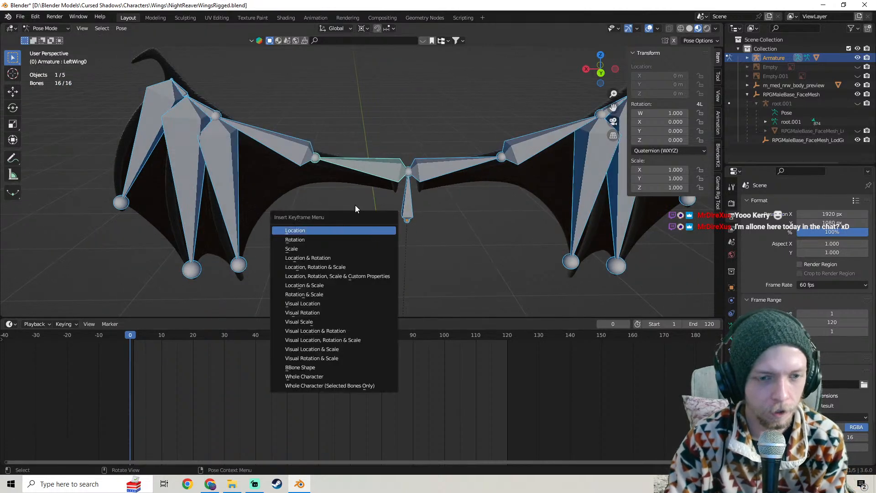
{"action": "left_click", "coordinate": [328, 271]}
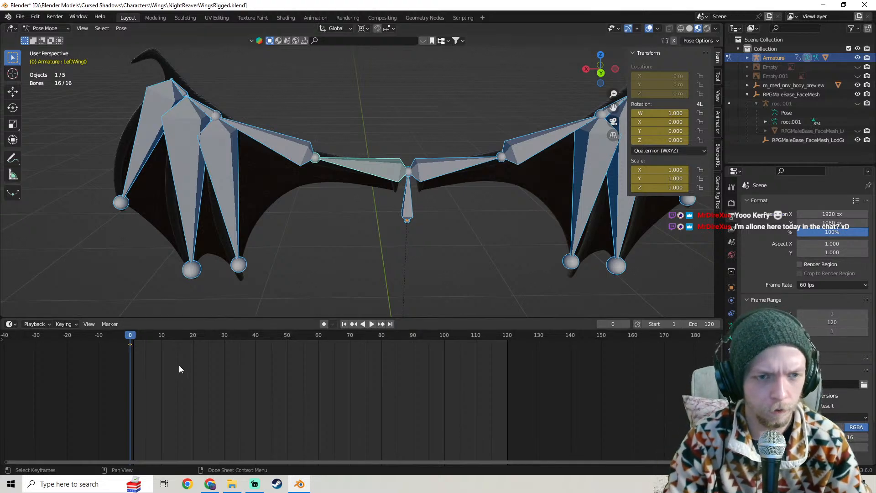
- Try rotating the LeftWing0 bone about the global Z axis in both directions
{"action": "mouse_move", "coordinate": [313, 232]}
{"action": "middle_mouse_down"}
{"action": "mouse_move", "coordinate": [411, 238]}
{"action": "mouse_move", "coordinate": [295, 235]}
{"action": "mouse_move", "coordinate": [403, 240]}
{"action": "mouse_move", "coordinate": [335, 257]}
{"action": "mouse_move", "coordinate": [321, 218]}
{"action": "mouse_move", "coordinate": [330, 237]}
{"action": "middle_mouse_up"}
{"action": "left_click", "coordinate": [362, 187]}
{"action": "middle_click_drag", "start_coordinate": [366, 184], "coordinate": [392, 165]}
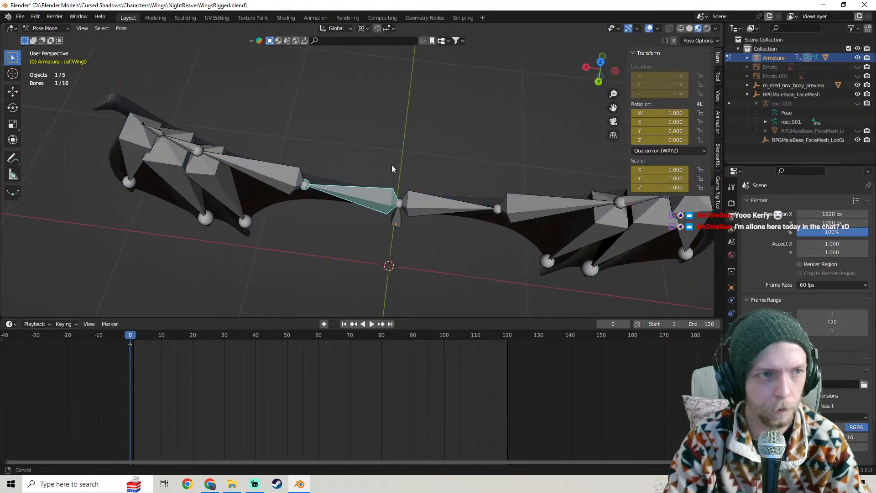
{"action": "key", "text": "r"}
{"action": "key", "text": "z"}
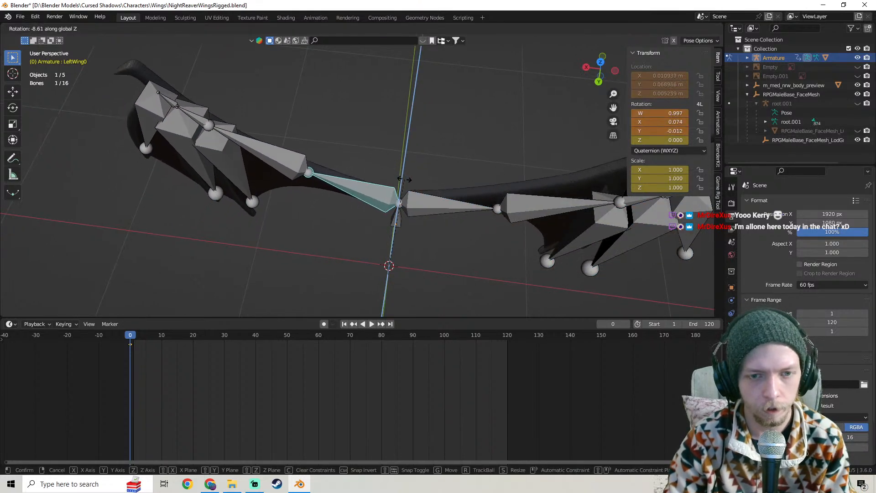
{"action": "left_click", "coordinate": [398, 203]}
{"action": "key", "text": "ctrl+z"}
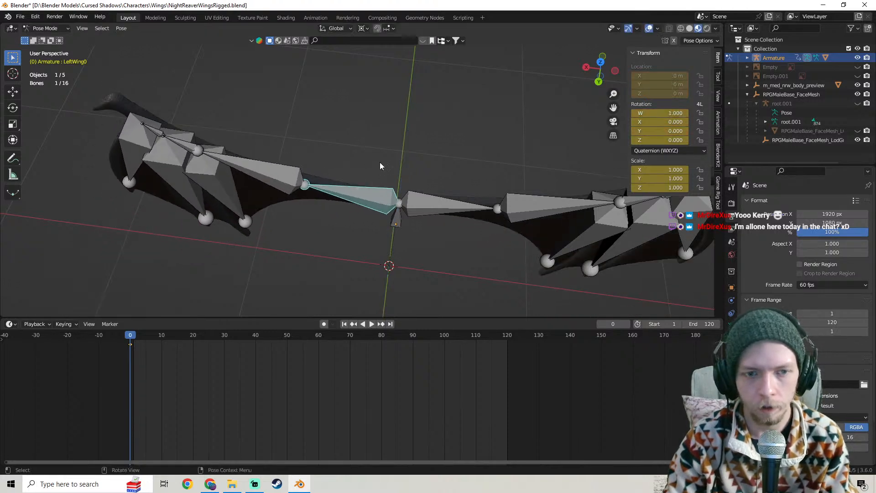
{"action": "key", "text": "r"}
{"action": "key", "text": "z"}
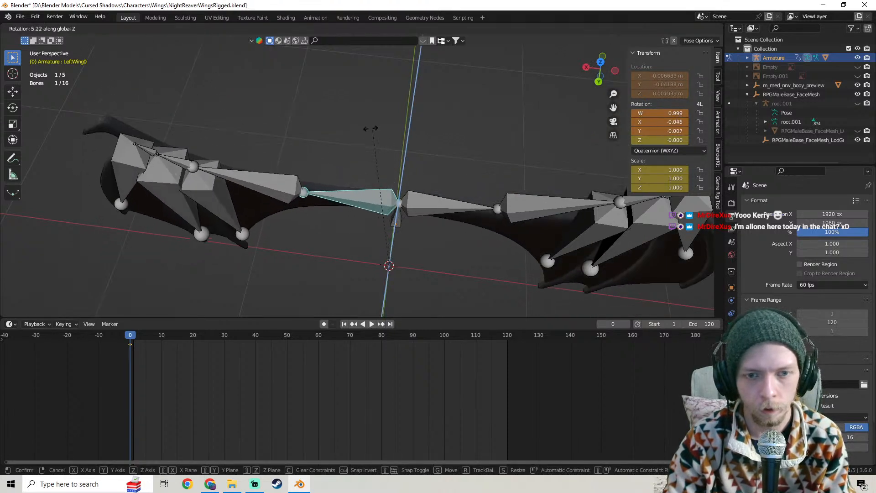
{"action": "left_click", "coordinate": [379, 165]}
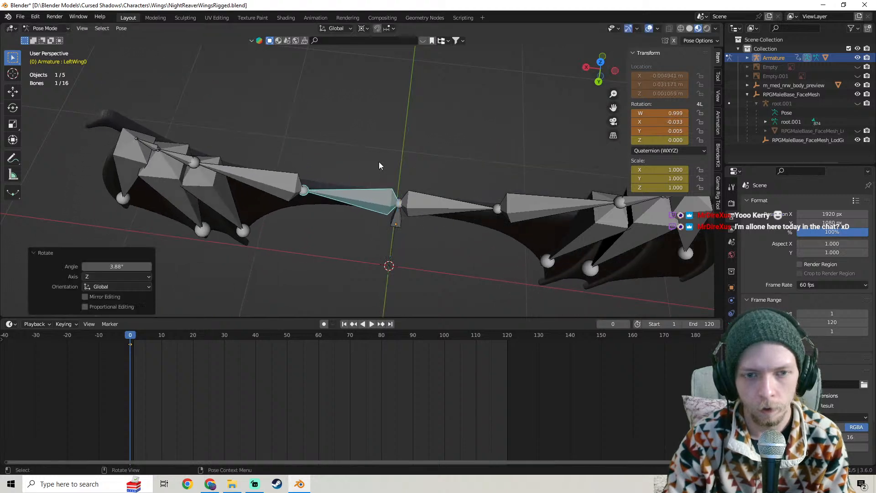
- Try rotating the LeftWing1 bone about the global Z axis and undo each attempt
{"action": "left_click", "coordinate": [286, 177]}
{"action": "key", "text": "r"}
{"action": "key", "text": "z"}
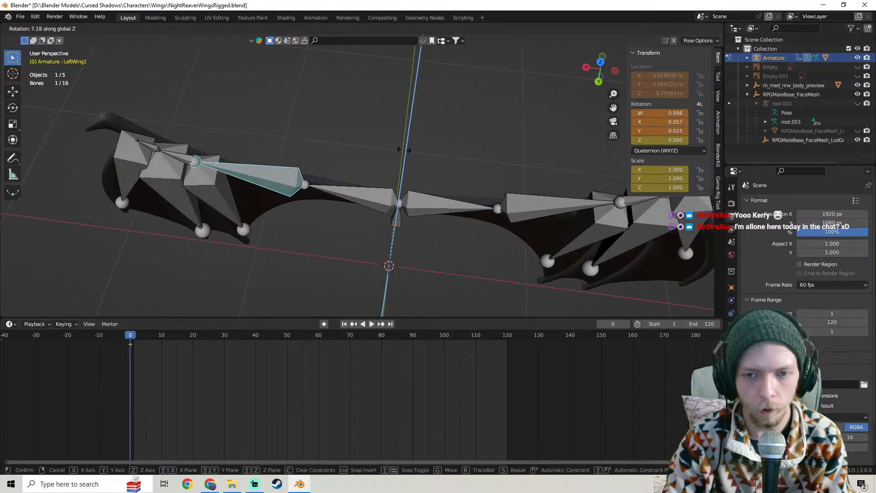
{"action": "left_click", "coordinate": [415, 207]}
{"action": "key", "text": "ctrl+z"}
{"action": "middle_click_drag", "start_coordinate": [414, 207], "coordinate": [668, 296]}
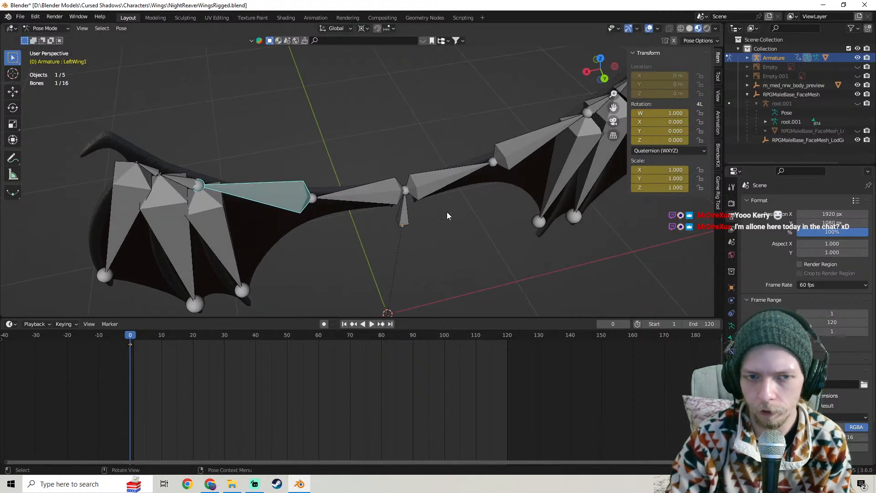
{"action": "middle_click_drag", "start_coordinate": [446, 212], "coordinate": [464, 174]}
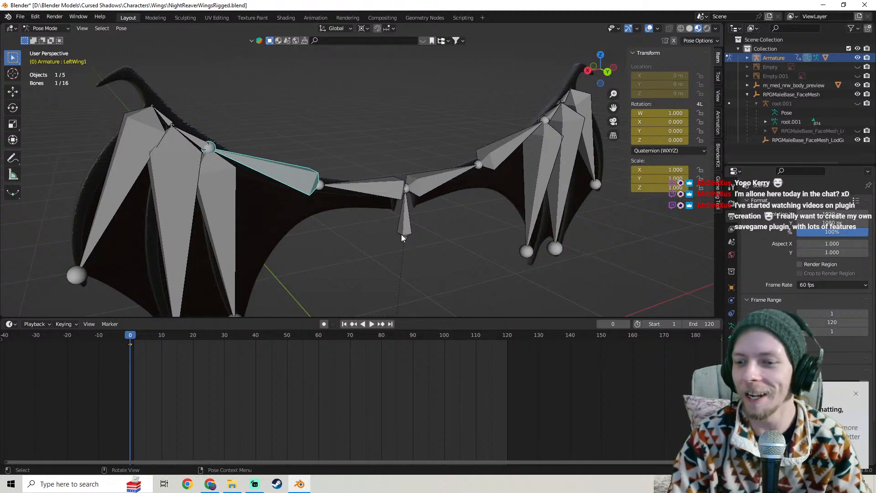
{"action": "middle_click_drag", "start_coordinate": [410, 167], "coordinate": [451, 223]}
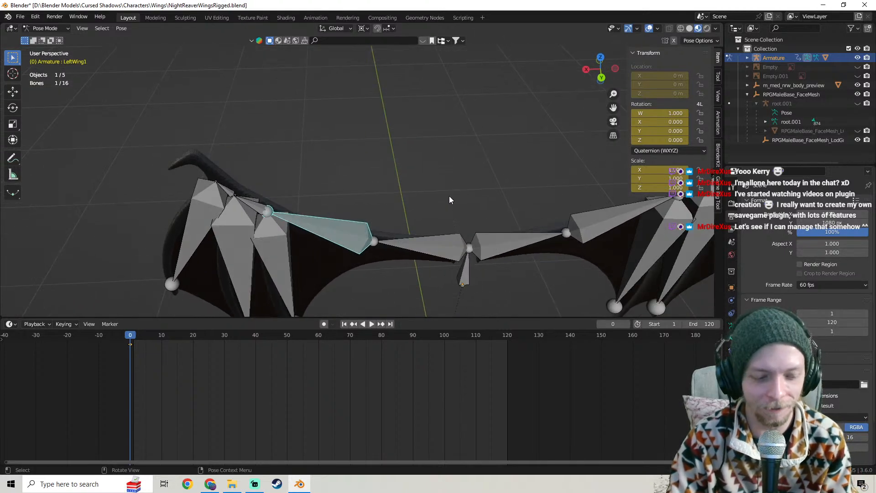
{"action": "key", "text": "r"}
{"action": "key", "text": "z"}
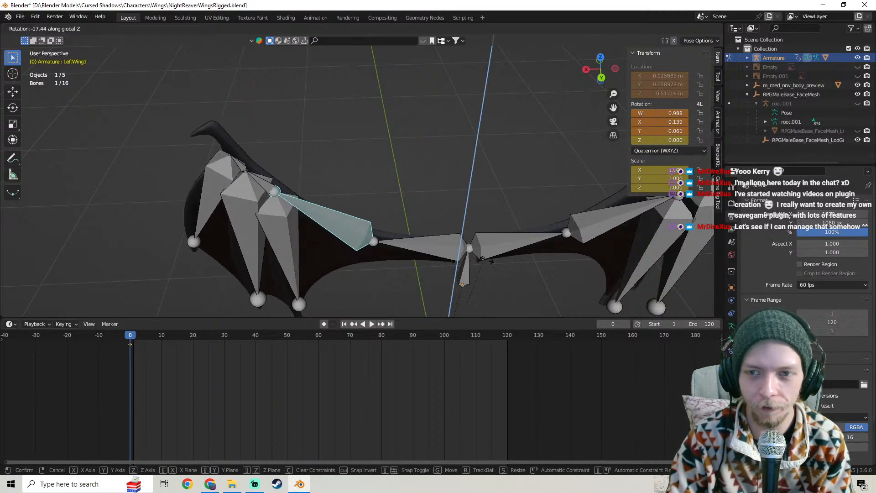
{"action": "left_click", "coordinate": [499, 256]}
{"action": "key", "text": "ctrl+z"}
- Try rotating the RightWing1 bone about the global Z axis and undo the attempt
{"action": "middle_click_drag", "start_coordinate": [527, 245], "coordinate": [337, 229], "text": "shift"}
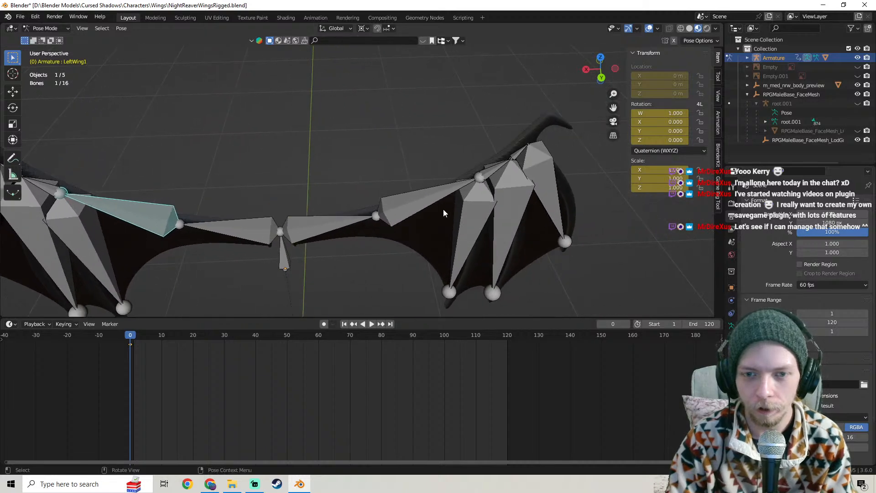
{"action": "mouse_move", "coordinate": [467, 183]}
{"action": "middle_mouse_down"}
{"action": "mouse_move", "coordinate": [435, 188]}
{"action": "mouse_move", "coordinate": [456, 193]}
{"action": "middle_mouse_up"}
{"action": "left_click", "coordinate": [452, 187]}
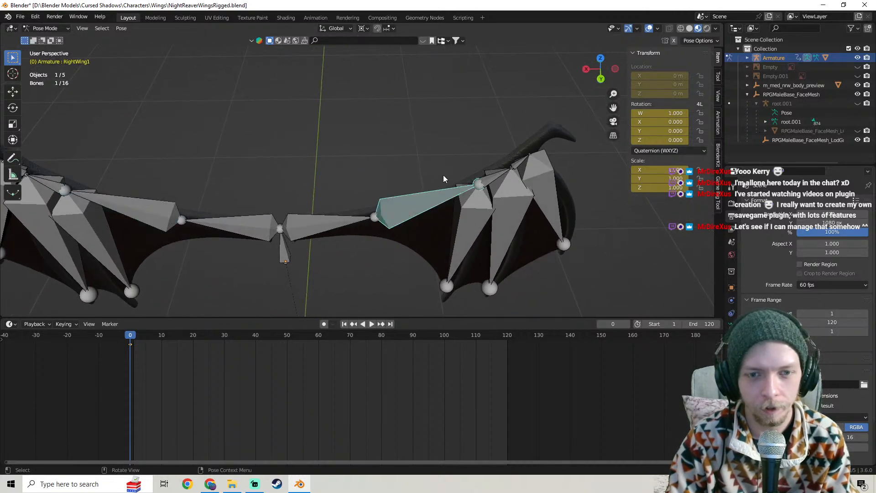
{"action": "key", "text": "r"}
{"action": "key", "text": "z"}
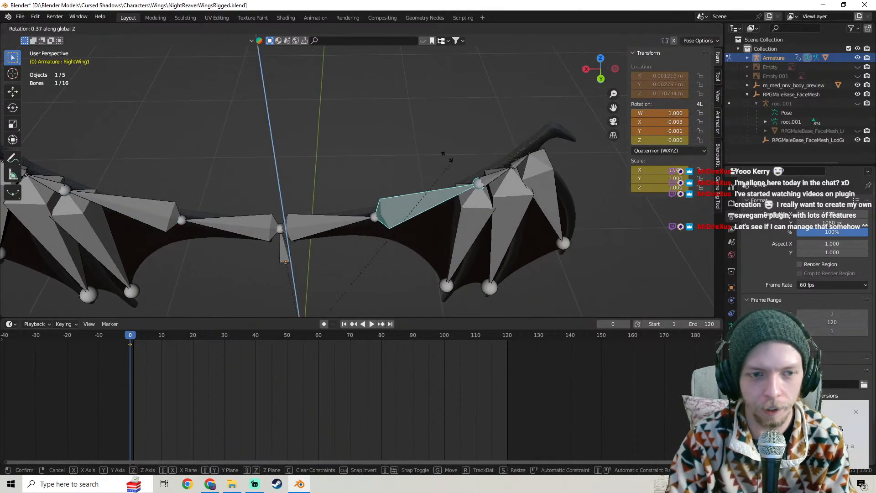
{"action": "left_click", "coordinate": [425, 198]}
{"action": "key", "text": "ctrl+z"}
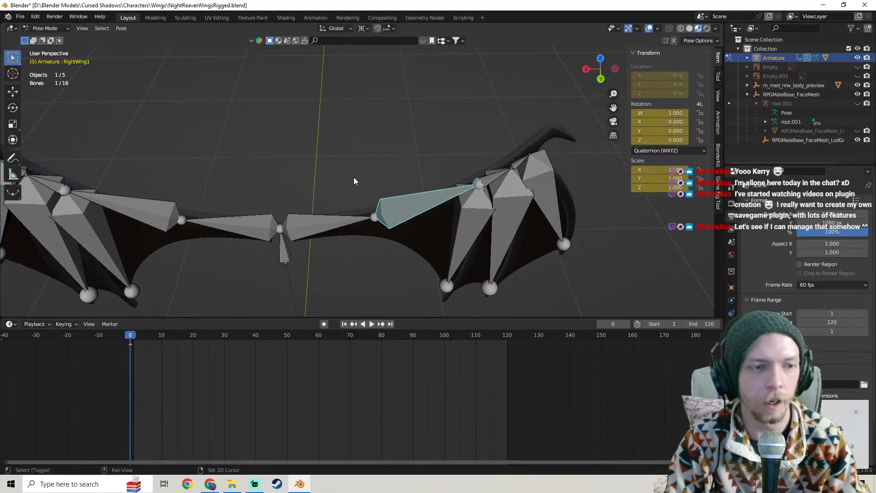
- In Object Mode, select the wing mesh together with the armature and clear their parent relationship
{"action": "key", "text": "Home"}
{"action": "mouse_move", "coordinate": [427, 173]}
{"action": "middle_mouse_down"}
{"action": "mouse_move", "coordinate": [448, 122]}
{"action": "mouse_move", "coordinate": [424, 137]}
{"action": "mouse_move", "coordinate": [418, 167]}
{"action": "middle_mouse_up"}
{"action": "left_click", "coordinate": [45, 28]}
{"action": "left_click", "coordinate": [48, 37]}
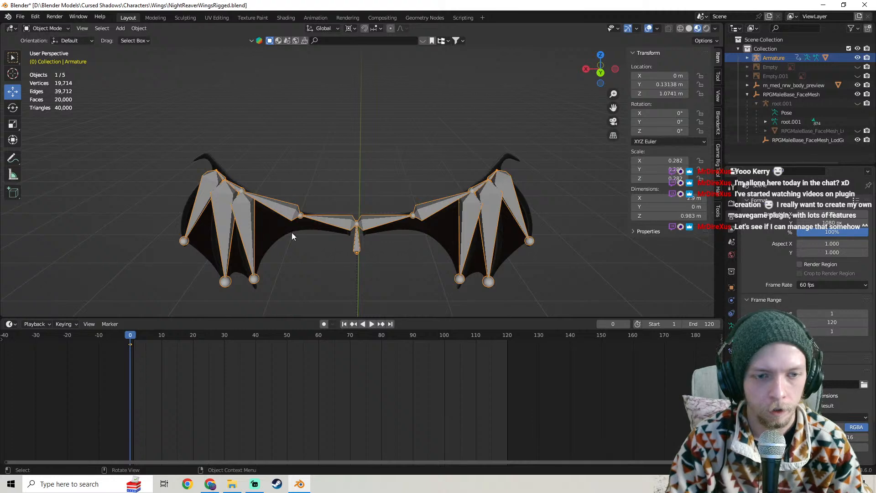
{"action": "left_click", "coordinate": [270, 225], "text": "shift"}
{"action": "left_click", "coordinate": [282, 208], "text": "shift"}
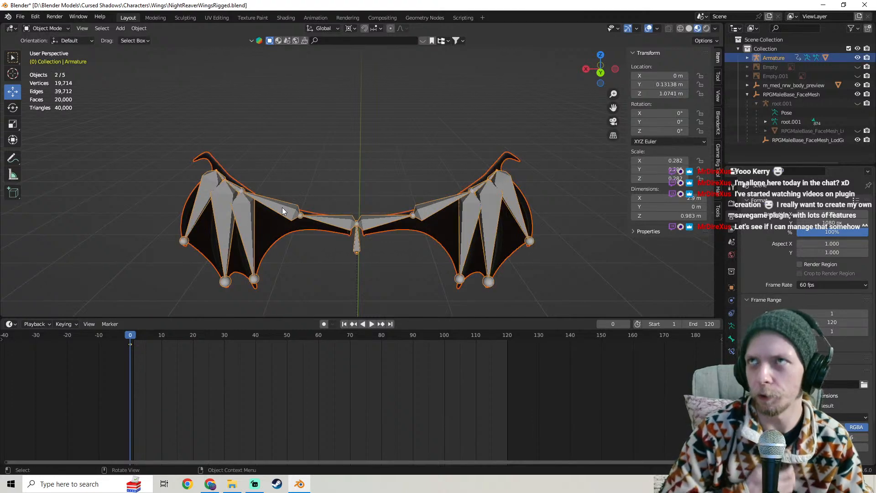
{"action": "middle_click_drag", "start_coordinate": [282, 207], "coordinate": [322, 174]}
{"action": "right_click", "coordinate": [322, 174]}
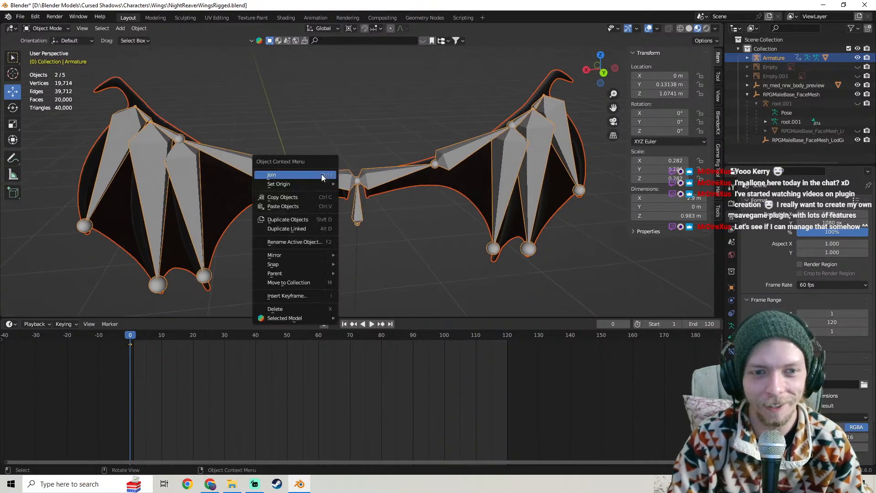
{"action": "mouse_move", "coordinate": [313, 278]}
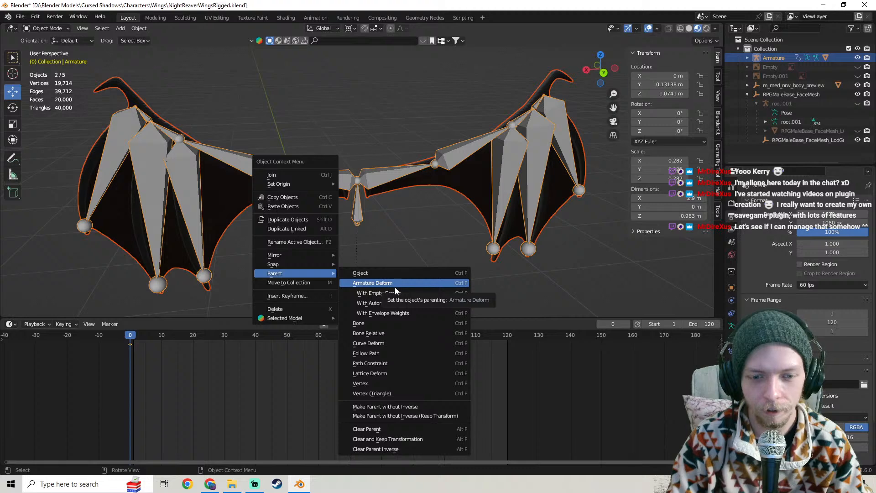
{"action": "left_click", "coordinate": [389, 429]}
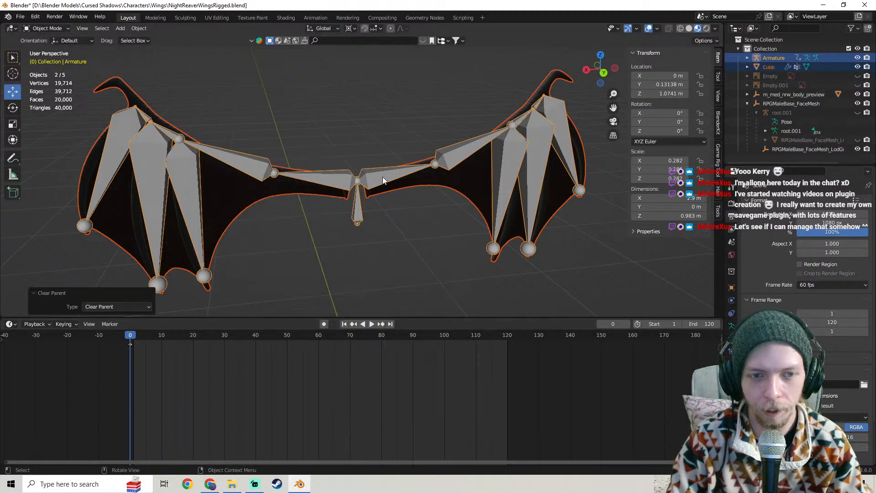
- Try parenting with Automatic Weights using the wing mesh as the active object and the armature as the child
{"action": "left_click", "coordinate": [359, 210]}
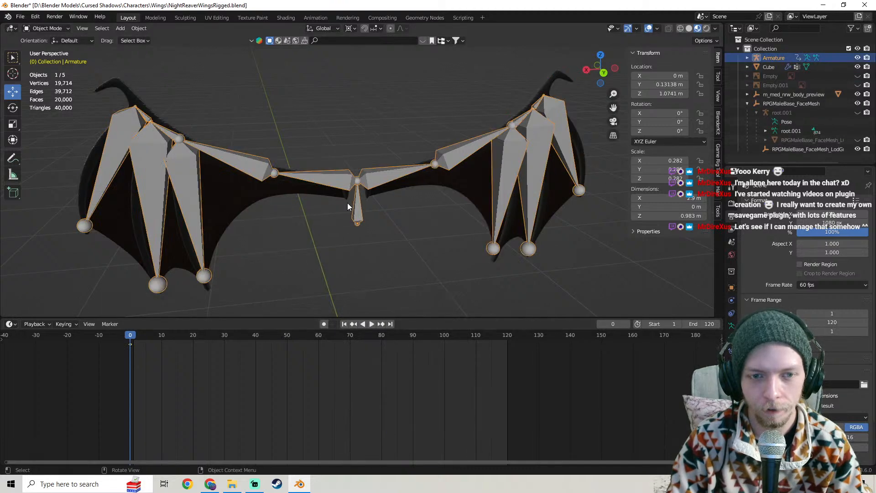
{"action": "left_click", "coordinate": [322, 188], "text": "shift"}
{"action": "right_click", "coordinate": [283, 190]}
{"action": "mouse_move", "coordinate": [283, 190]}
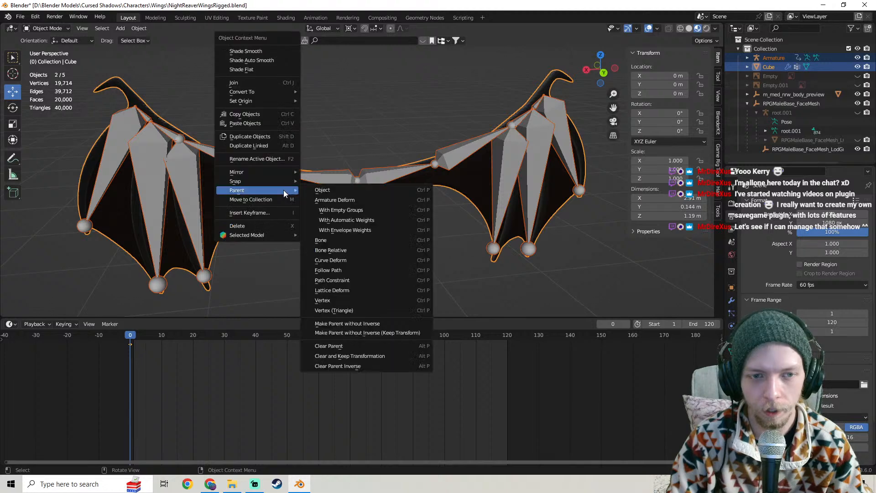
{"action": "left_click", "coordinate": [359, 221]}
{"action": "left_click", "coordinate": [472, 140]}
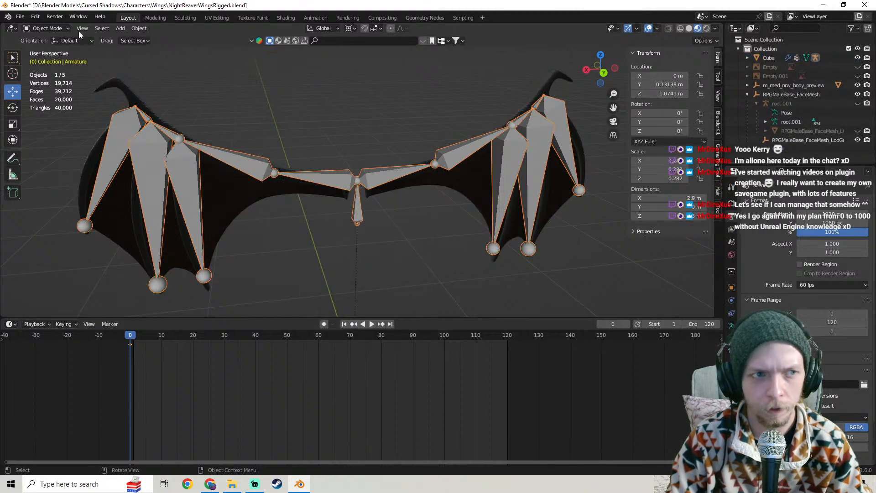
- In Pose Mode, try rotating the RightWing1 bone about the global Z axis and undo the rotation
{"action": "left_click", "coordinate": [45, 28]}
{"action": "left_click", "coordinate": [46, 59]}
{"action": "key", "text": "r"}
{"action": "key", "text": "z"}
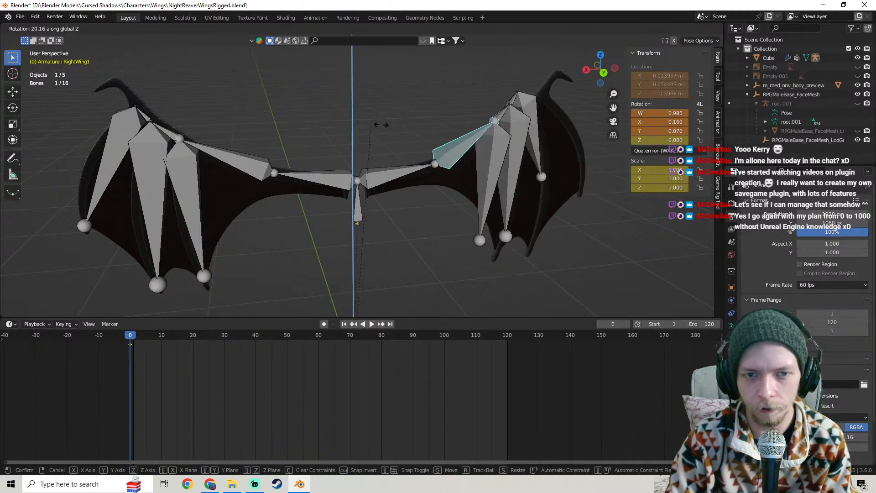
{"action": "left_click", "coordinate": [473, 149]}
{"action": "key", "text": "ctrl+z"}
- Try rotating the LeftWing1 bone about the global Z axis and undo the rotation
{"action": "left_click", "coordinate": [243, 160]}
{"action": "key", "text": "r"}
{"action": "key", "text": "z"}
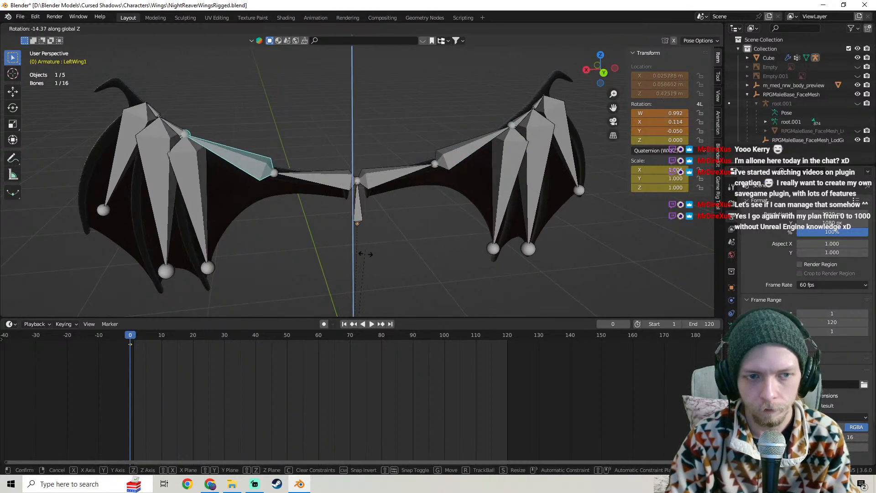
{"action": "left_click", "coordinate": [213, 118]}
{"action": "key", "text": "ctrl+z"}
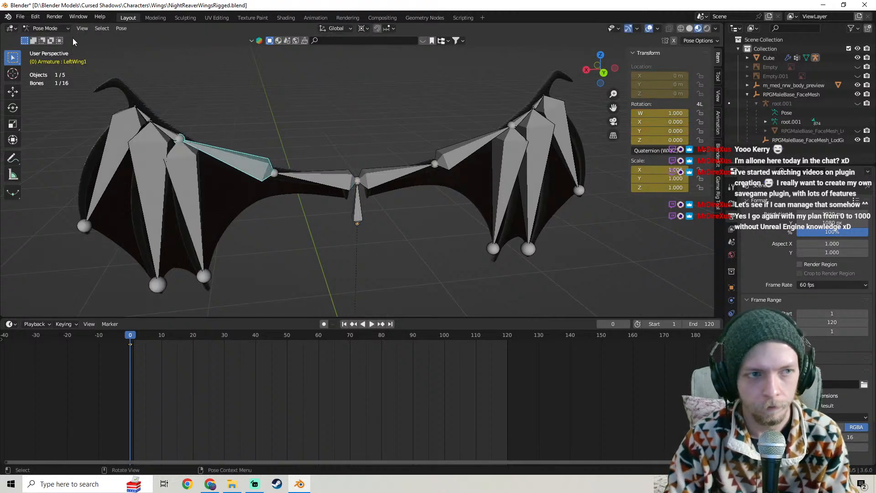
- Return to Object Mode and clear the reversed parenting between the armature and the wing mesh
{"action": "left_click", "coordinate": [51, 39]}
{"action": "left_click", "coordinate": [229, 191], "text": "shift"}
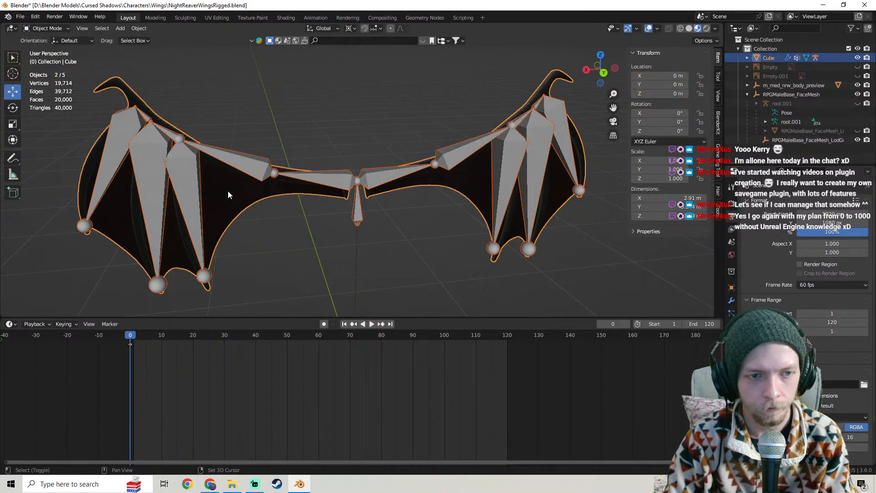
{"action": "right_click", "coordinate": [229, 191]}
{"action": "mouse_move", "coordinate": [228, 191]}
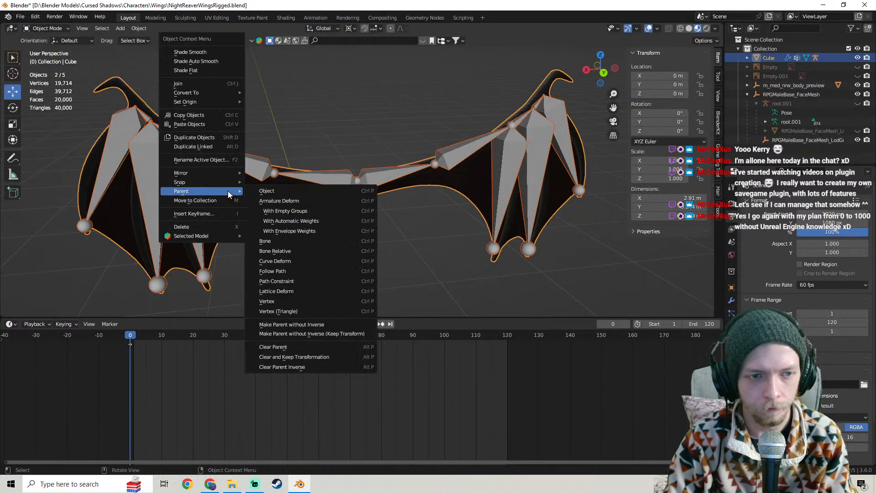
{"action": "left_click", "coordinate": [292, 343]}
{"action": "left_click", "coordinate": [244, 160], "text": "shift"}
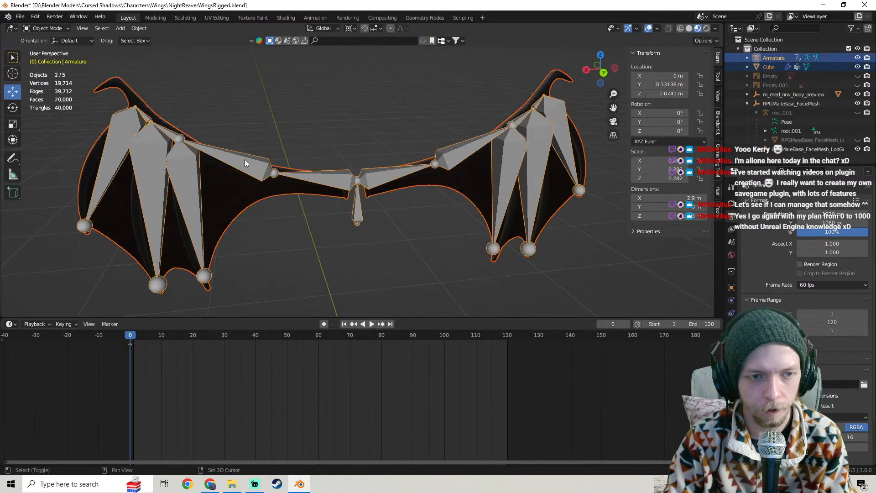
{"action": "left_click", "coordinate": [54, 17]}
{"action": "left_click", "coordinate": [53, 20]}
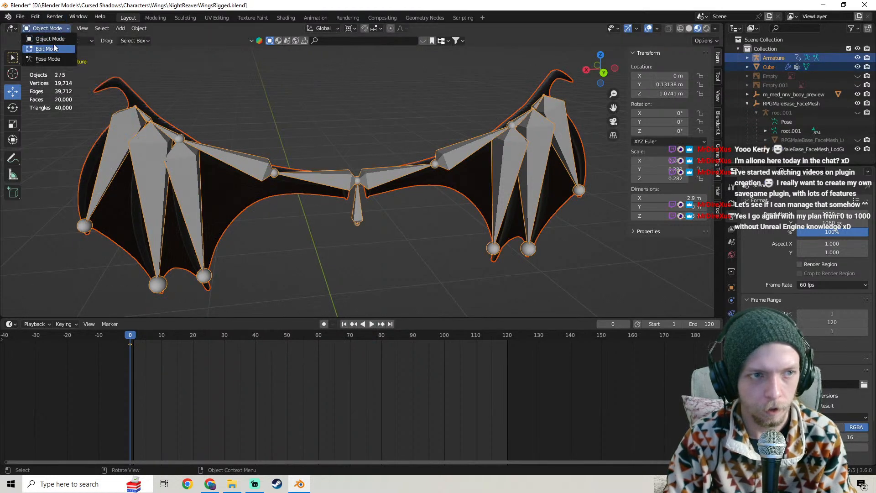
{"action": "right_click", "coordinate": [276, 182]}
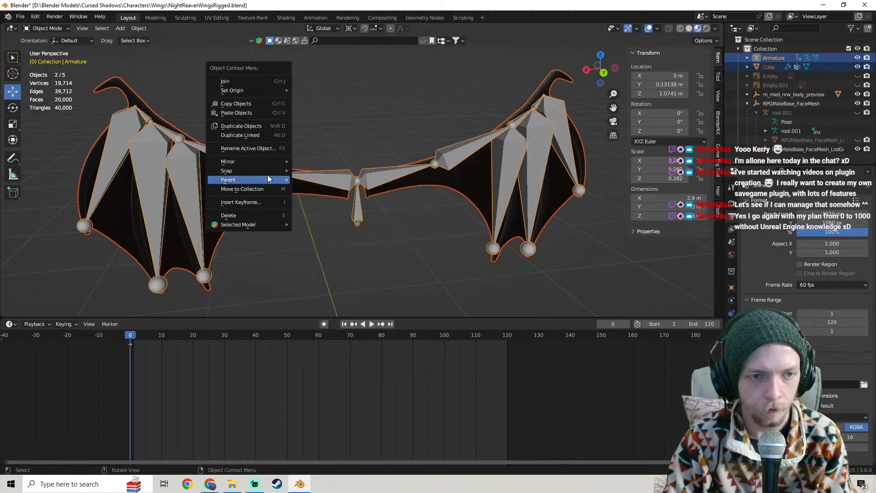
{"action": "left_click", "coordinate": [402, 134]}
- Select the wing mesh first and the armature last, and parent the mesh to the armature with Automatic Weights
{"action": "left_click", "coordinate": [239, 185]}
{"action": "left_click", "coordinate": [243, 169], "text": "shift"}
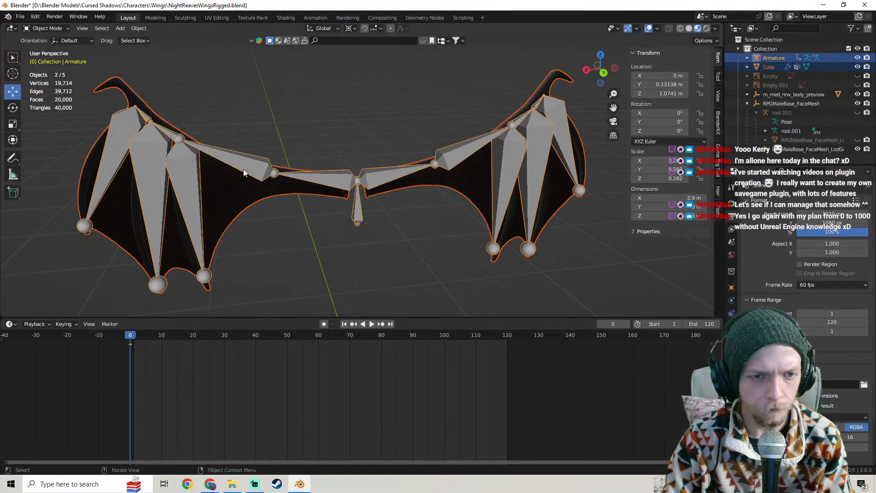
{"action": "right_click", "coordinate": [242, 169]}
{"action": "mouse_move", "coordinate": [243, 169]}
{"action": "left_click", "coordinate": [309, 203]}
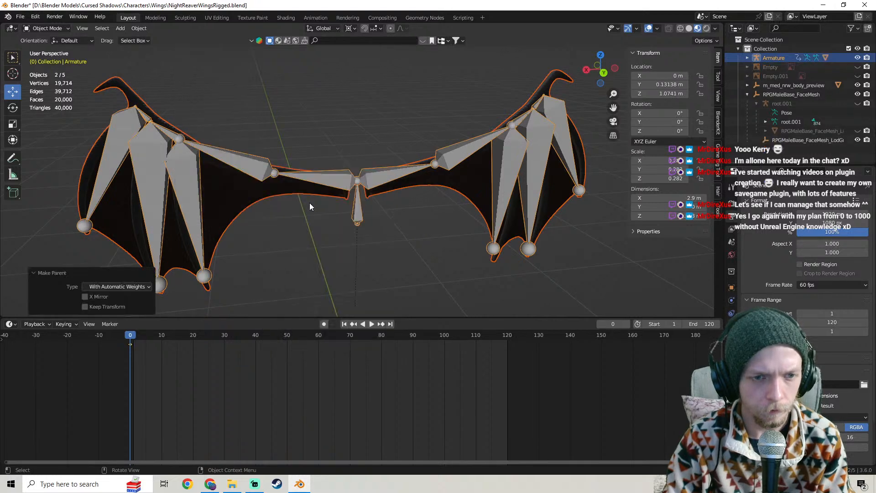
- Switch the armature to Pose Mode, try rotating the LeftWing1 bone about the global Z axis and undo it
{"action": "left_click", "coordinate": [46, 28]}
{"action": "left_click", "coordinate": [46, 59]}
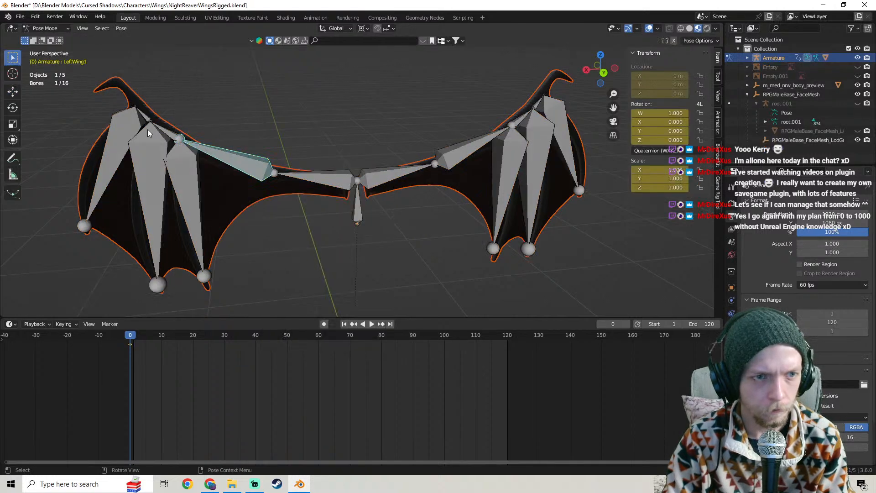
{"action": "key", "text": "r"}
{"action": "key", "text": "z"}
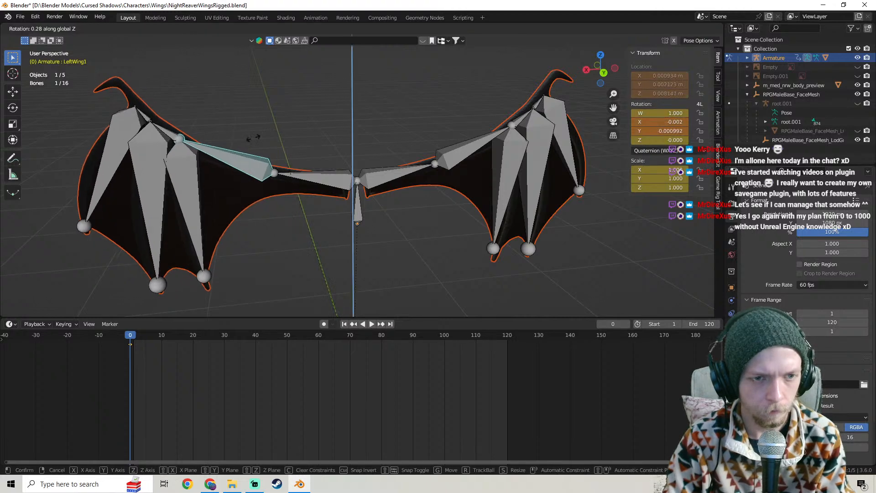
{"action": "left_click", "coordinate": [337, 133]}
{"action": "key", "text": "ctrl+z"}
- Try rotating the RightWing1 bone about the global Z axis and revert it
{"action": "key", "text": "r"}
{"action": "key", "text": "z"}
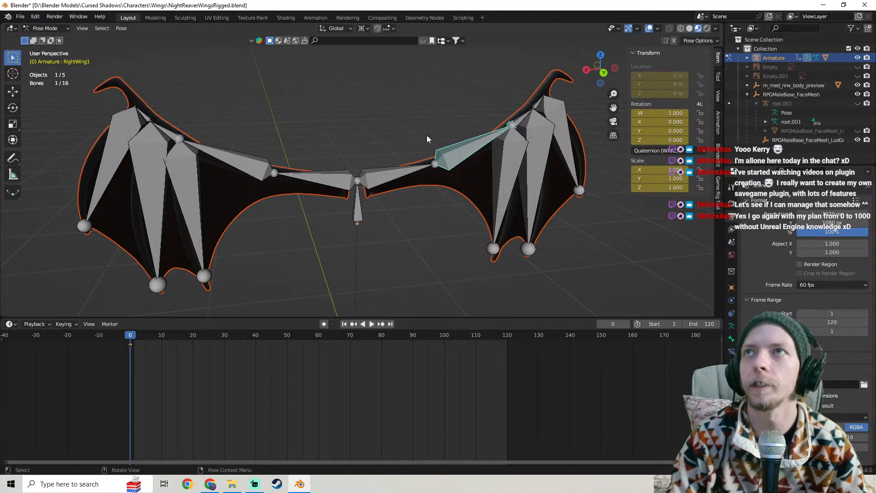
{"action": "middle_click_drag", "start_coordinate": [455, 122], "coordinate": [450, 95]}
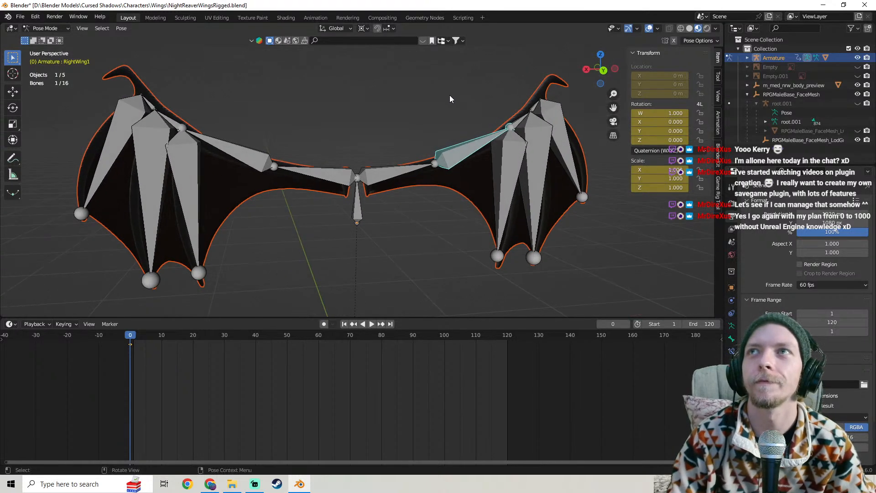
- Save the rigged wings file
{"action": "left_click", "coordinate": [20, 17]}
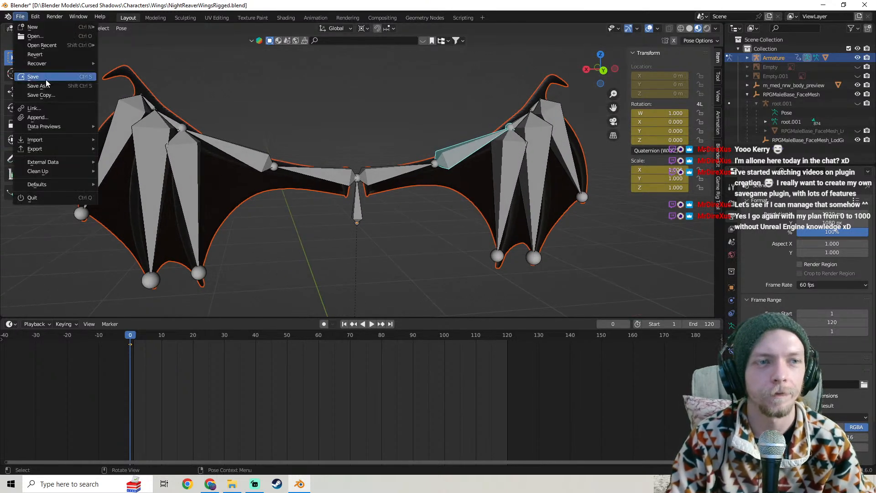
{"action": "left_click", "coordinate": [33, 77]}
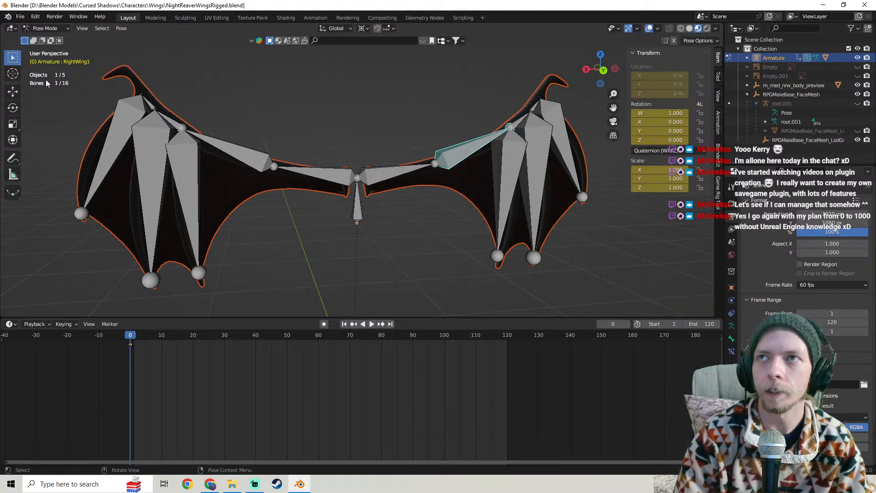
{"action": "key", "text": "XF86AudioNext"}
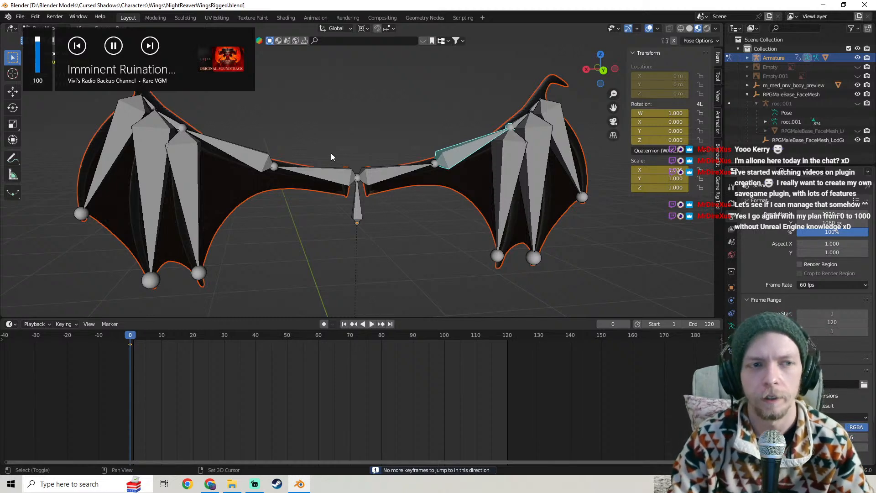
- Try rotating only the LeftWing1 bone about the global Z axis and undo the rotation
{"action": "middle_click_drag", "start_coordinate": [331, 157], "coordinate": [366, 187]}
{"action": "middle_click_drag", "start_coordinate": [418, 164], "coordinate": [341, 205]}
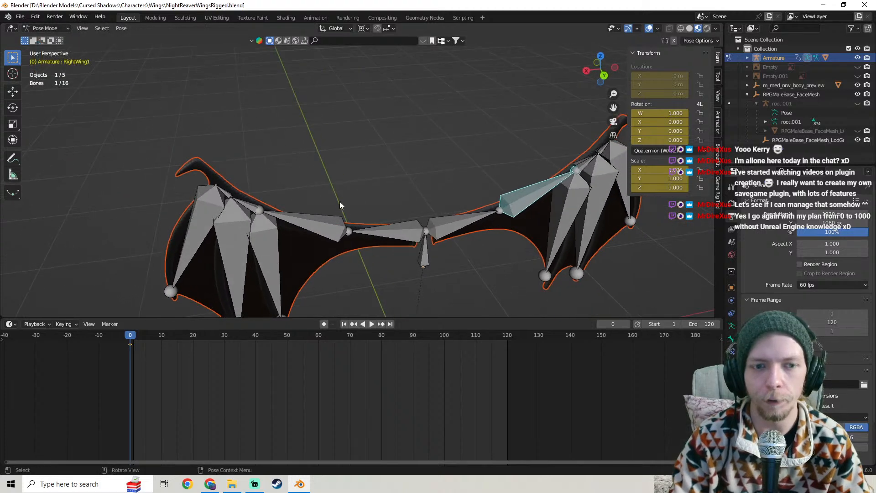
{"action": "left_click", "coordinate": [314, 228]}
{"action": "key", "text": "r"}
{"action": "key", "text": "z"}
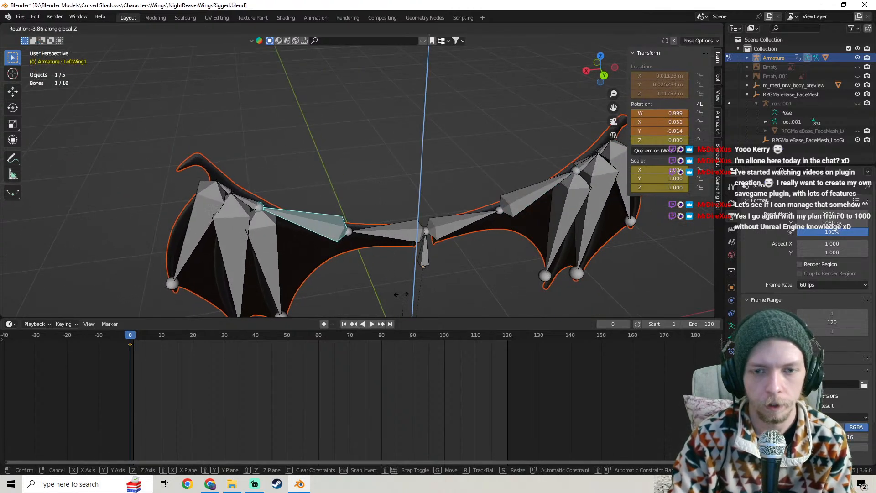
{"action": "left_click", "coordinate": [362, 180]}
{"action": "key", "text": "ctrl+z"}
- With X-axis mirroring enabled, try rotating the LeftWing1 bone about the global Z axis and undo it
{"action": "mouse_move", "coordinate": [362, 180]}
{"action": "middle_mouse_down"}
{"action": "mouse_move", "coordinate": [395, 196]}
{"action": "mouse_move", "coordinate": [352, 182]}
{"action": "middle_mouse_up"}
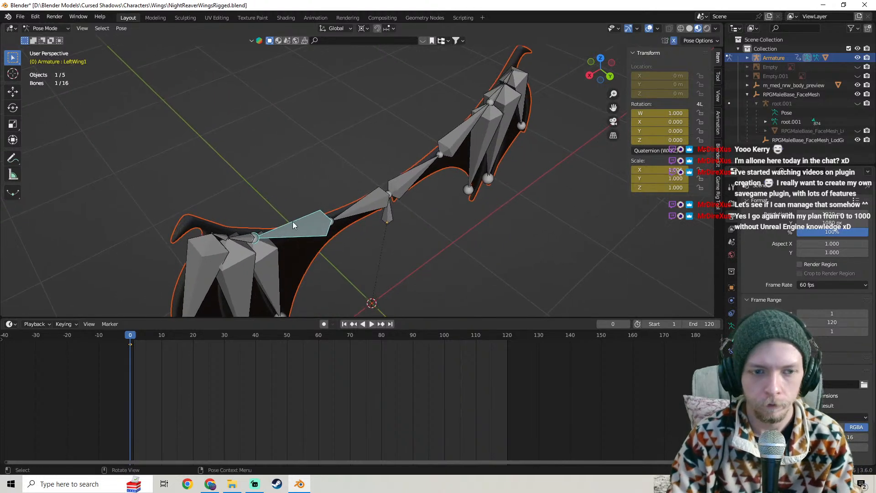
{"action": "key", "text": "r"}
{"action": "key", "text": "z"}
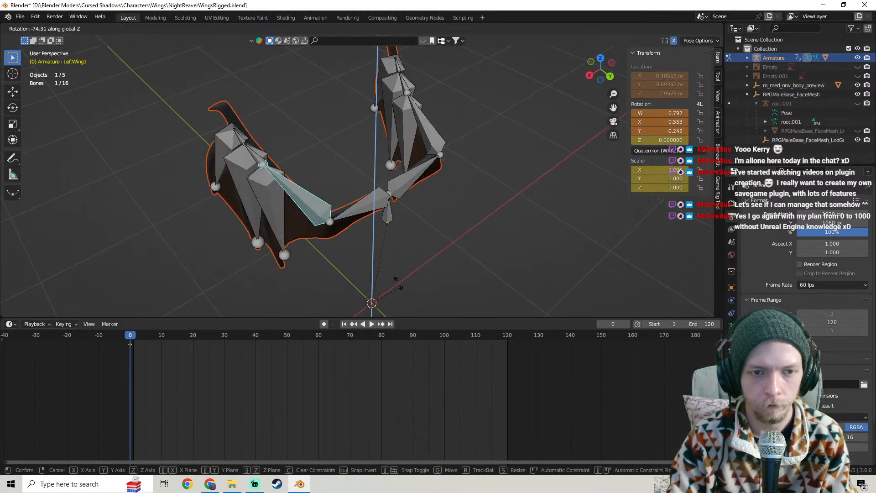
{"action": "left_click", "coordinate": [281, 147]}
{"action": "key", "text": "ctrl+z"}
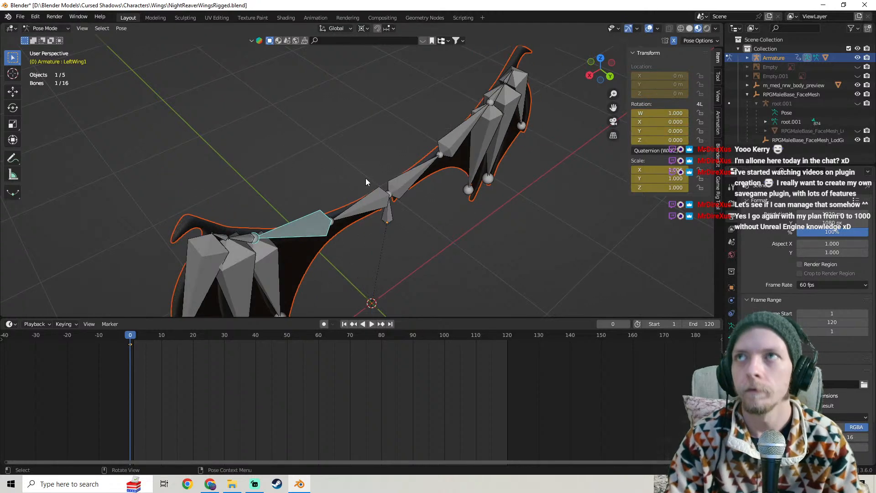
- Rotate the LeftWing1 bone by -20.9° about the global Z axis with X-axis mirroring enabled
{"action": "middle_click_drag", "start_coordinate": [366, 182], "coordinate": [375, 198]}
{"action": "key", "text": "r"}
{"action": "key", "text": "z"}
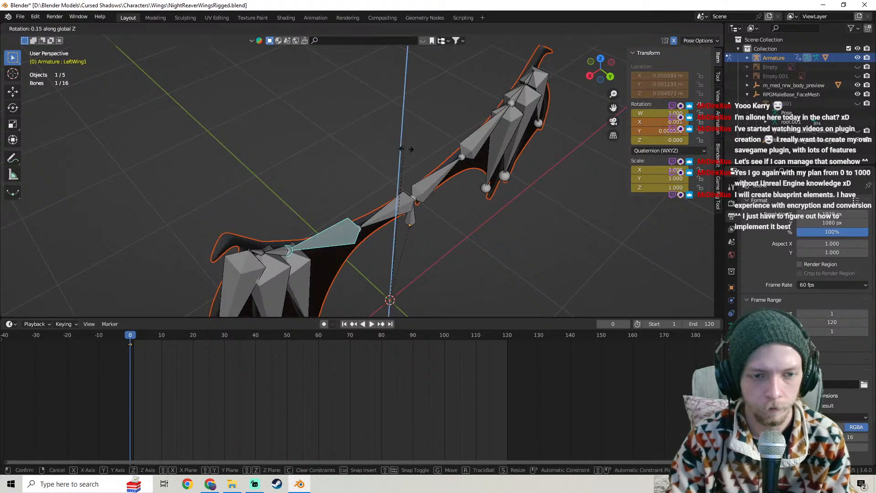
{"action": "left_click", "coordinate": [439, 202]}
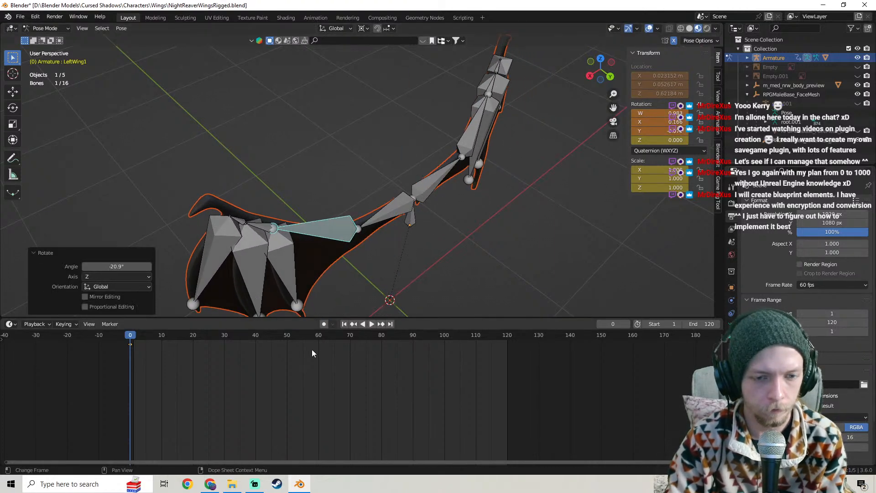
- Enable auto keying and fine-tune the LeftWing1 bone's rotation about the global Z axis to record its pose at frame 0
{"action": "key", "text": "r"}
{"action": "key", "text": "z"}
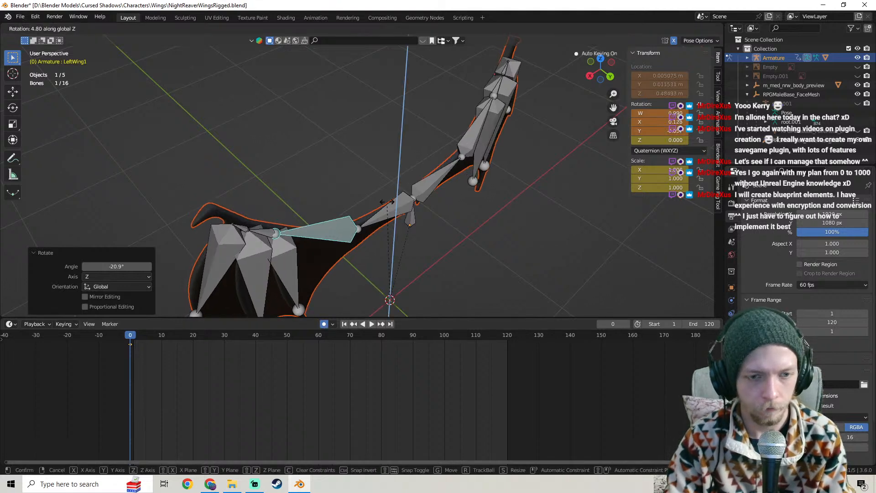
{"action": "left_click", "coordinate": [391, 210]}
{"action": "key", "text": "r"}
{"action": "key", "text": "z"}
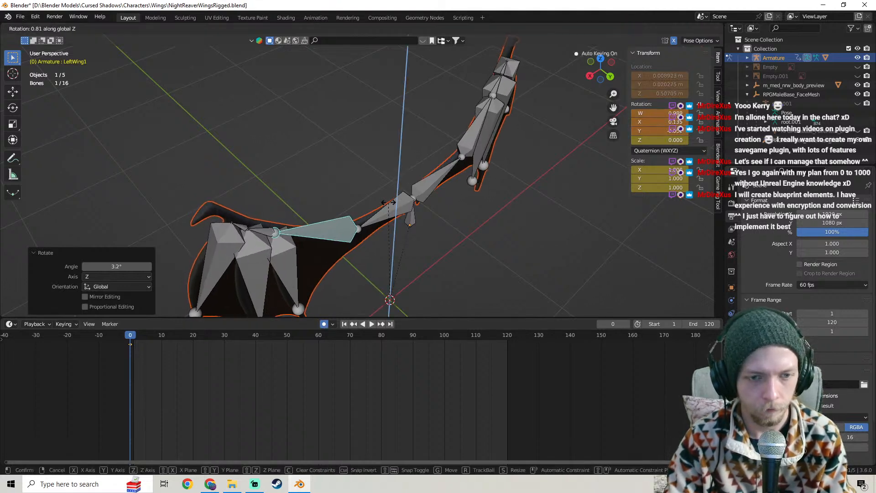
{"action": "left_click", "coordinate": [391, 212]}
- Copy the frame 0 keyframes to frame 120 for the LeftWing1 and RightWing1 bones
{"action": "left_click_drag", "start_coordinate": [157, 356], "coordinate": [122, 344]}
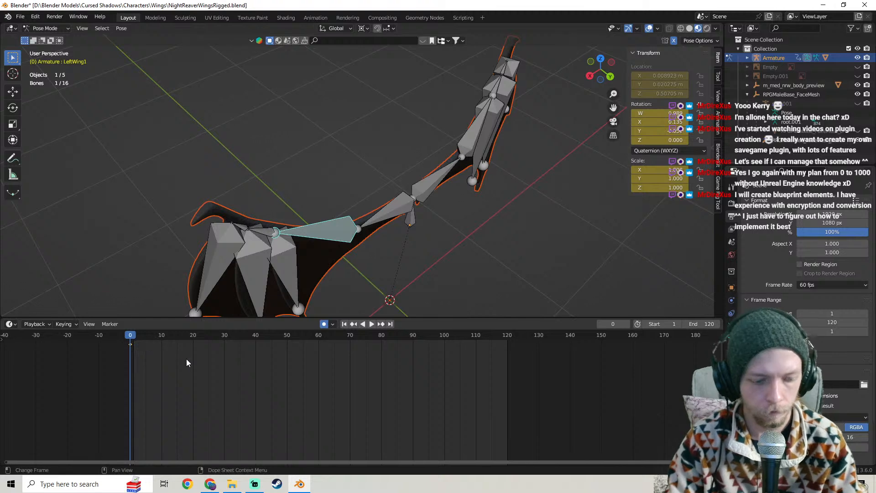
{"action": "left_click", "coordinate": [507, 340]}
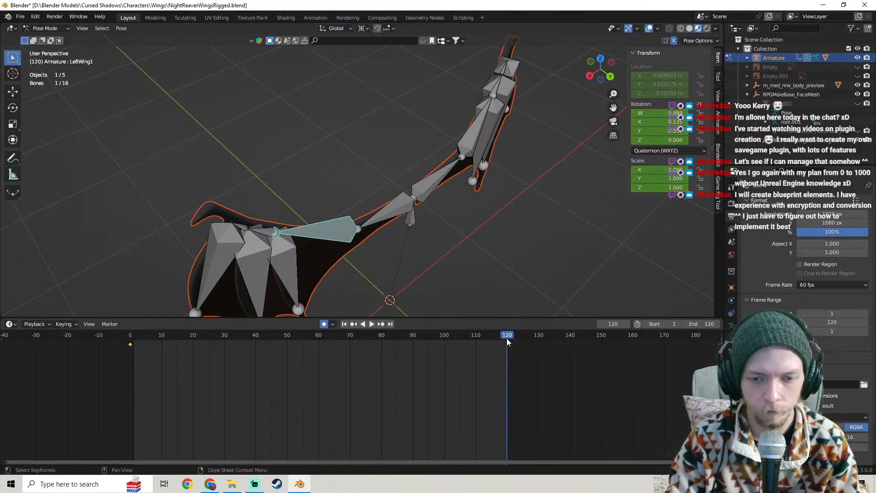
{"action": "key", "text": "ctrl+v"}
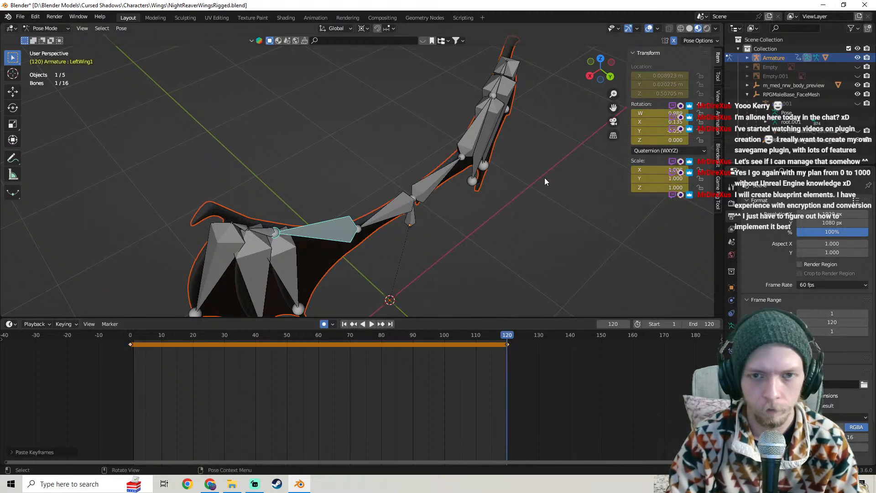
{"action": "left_click", "coordinate": [479, 126]}
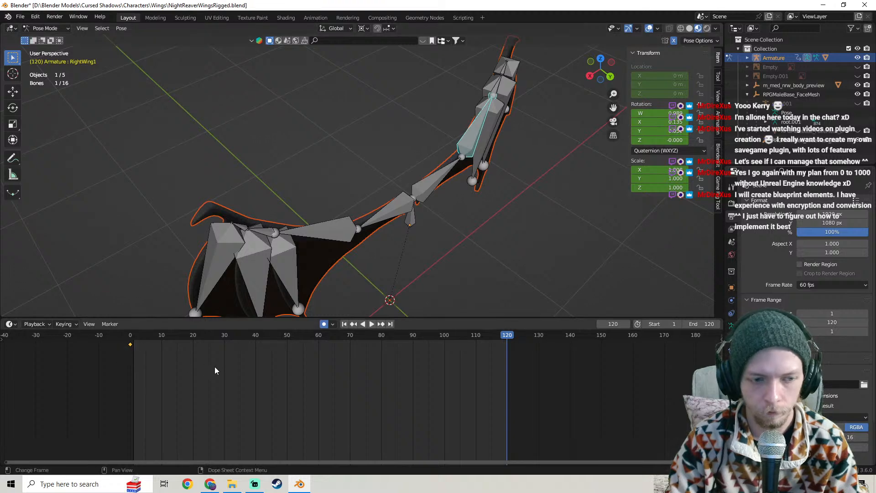
{"action": "key", "text": "ctrl+v"}
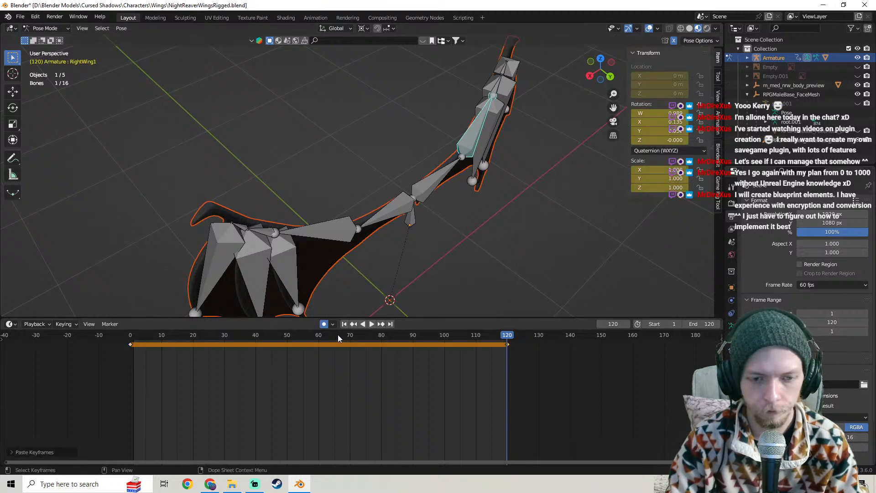
- At frame 60, rotate the LeftWing1 bone by 22.4° about the global Z axis to key the opposite wing pose
{"action": "key", "text": "space"}
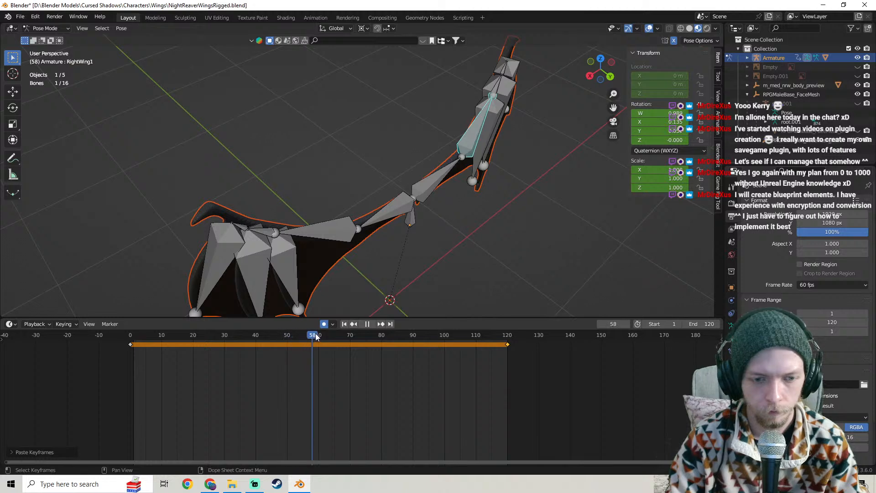
{"action": "left_click", "coordinate": [342, 229]}
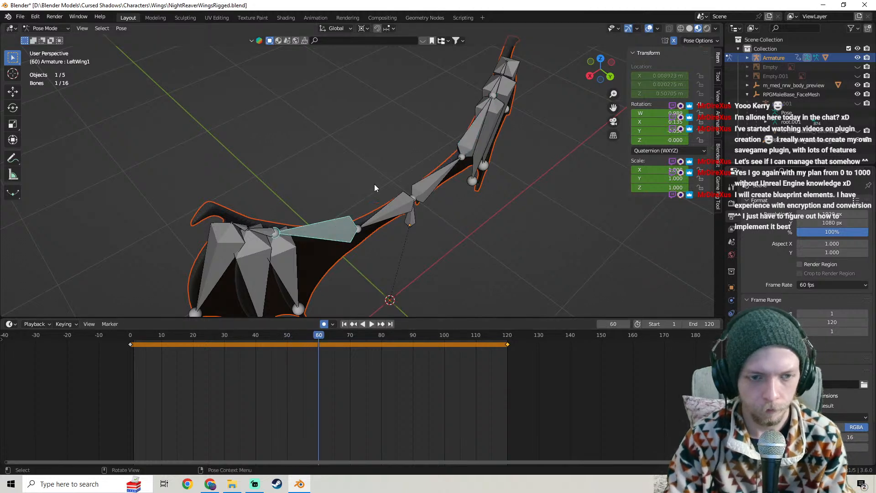
{"action": "key", "text": "r"}
{"action": "key", "text": "z"}
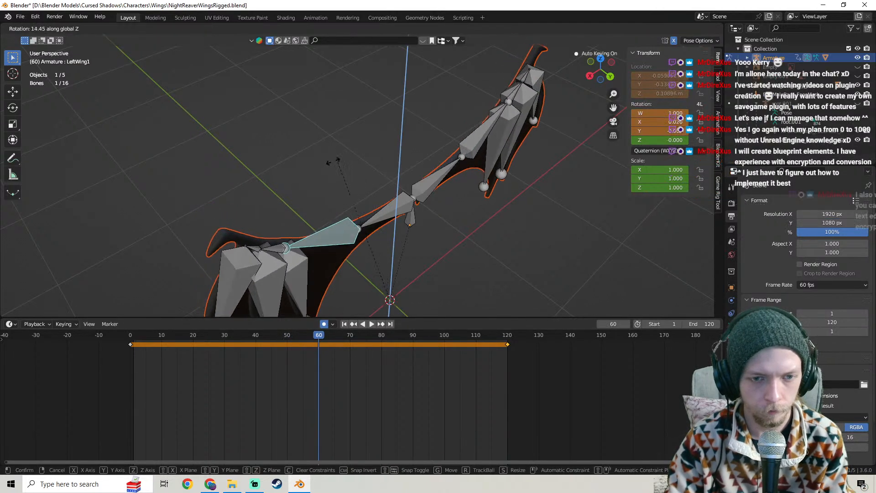
{"action": "left_click", "coordinate": [314, 224]}
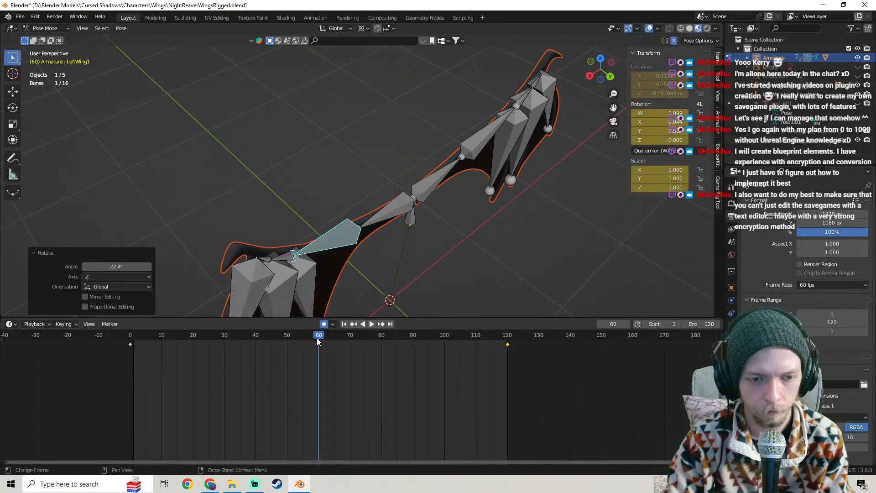
- Play the wing animation from the start and examine the flapping motion from several angles
{"action": "left_click_drag", "start_coordinate": [318, 339], "coordinate": [137, 316]}
{"action": "key", "text": "space"}
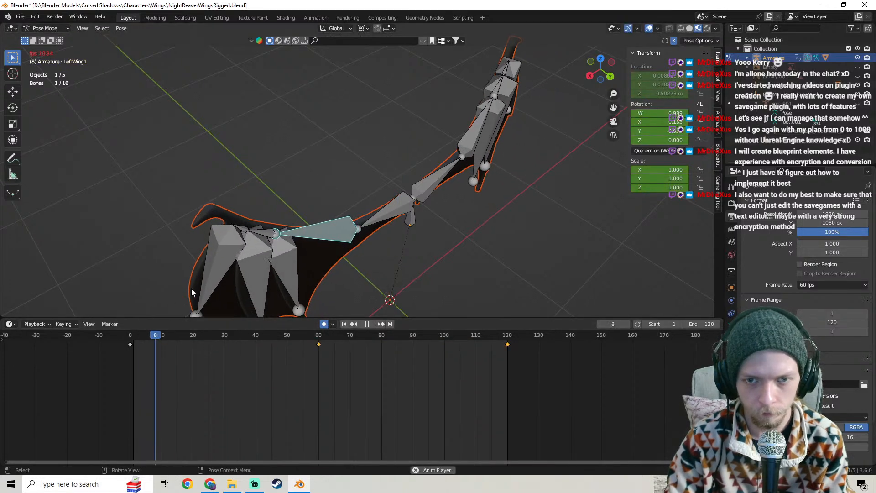
{"action": "middle_click_drag", "start_coordinate": [270, 215], "coordinate": [403, 171]}
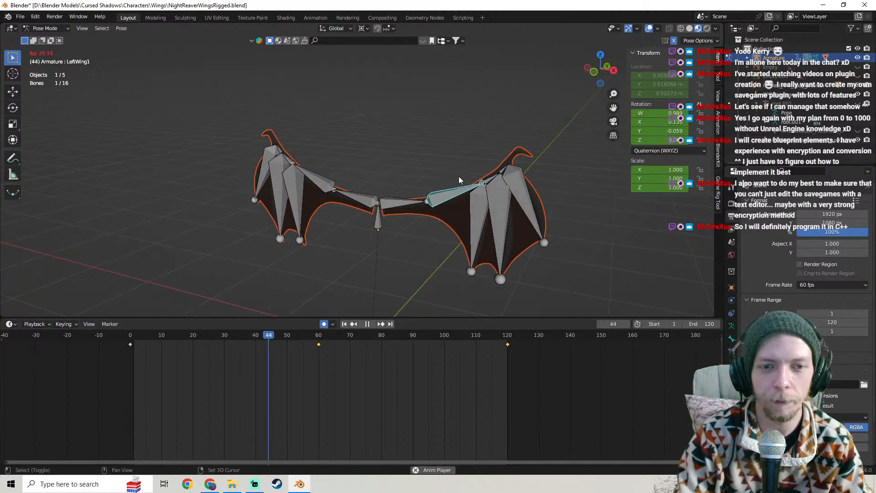
{"action": "middle_click_drag", "start_coordinate": [459, 176], "coordinate": [393, 194]}
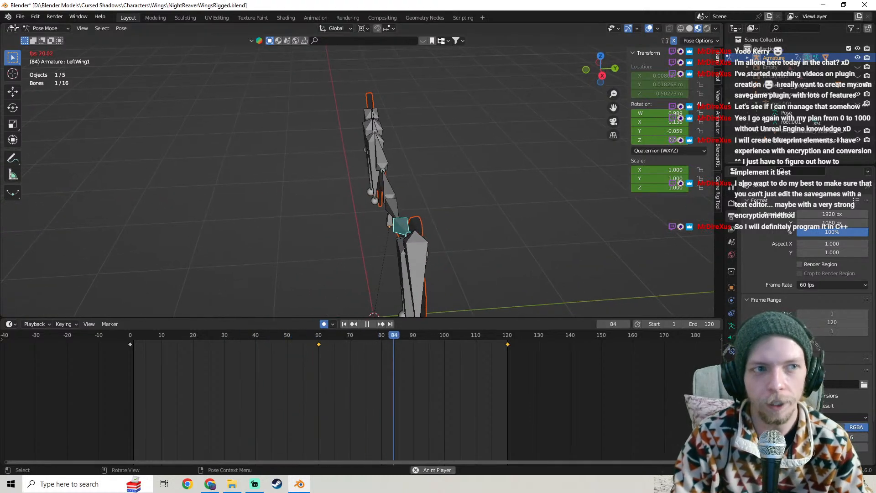
{"action": "middle_click_drag", "start_coordinate": [404, 231], "coordinate": [454, 209]}
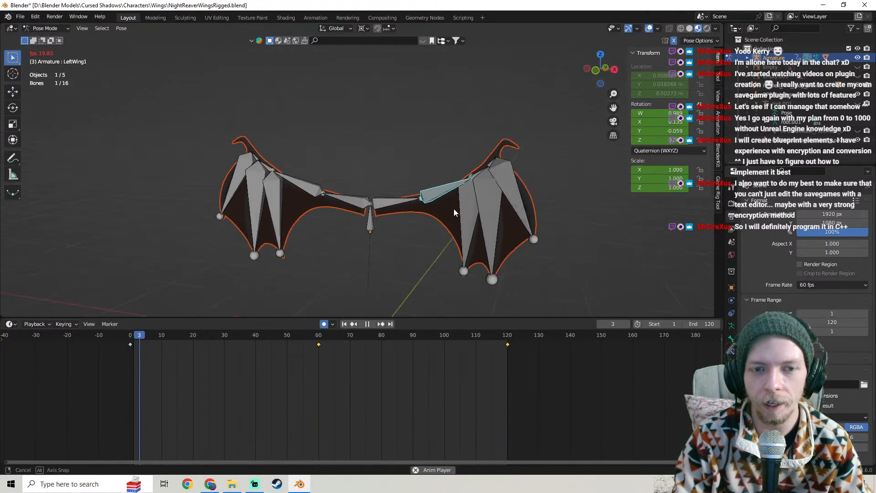
- Switch to Object Mode, stop the playback and select the wings mesh
{"action": "left_click", "coordinate": [48, 28]}
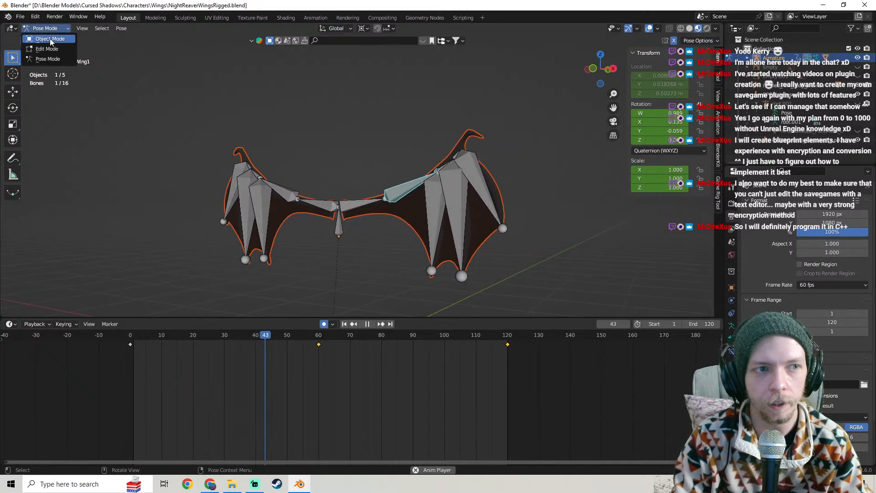
{"action": "left_click", "coordinate": [49, 38]}
{"action": "scroll", "coordinate": [367, 265], "scroll_direction": "up", "scroll_amount": 3}
{"action": "middle_click_drag", "start_coordinate": [367, 264], "coordinate": [398, 259]}
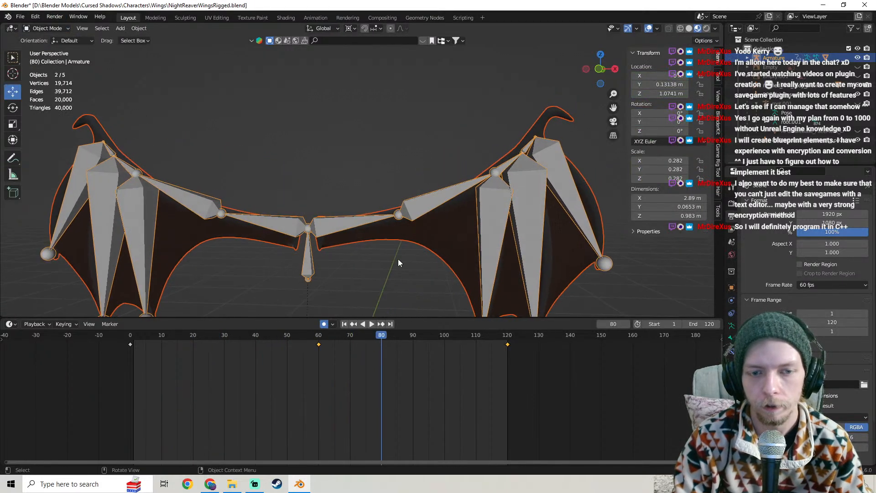
{"action": "key", "text": "space"}
{"action": "left_click", "coordinate": [437, 239]}
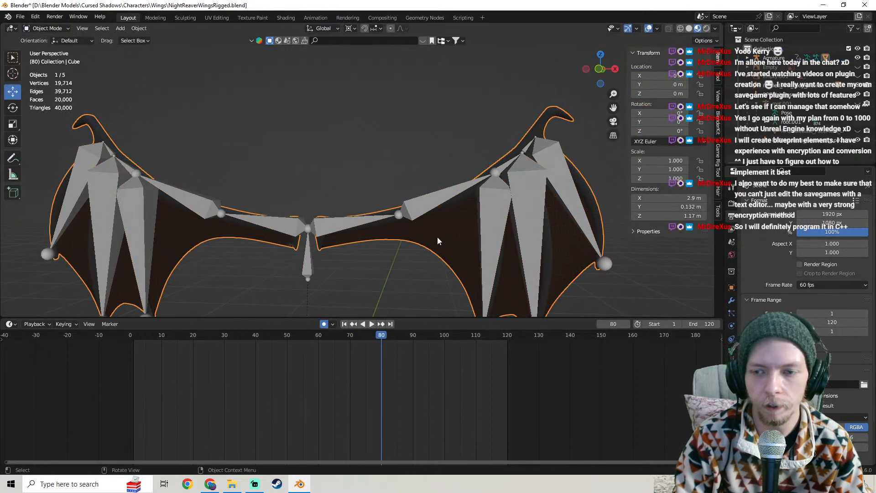
- Turn off the viewport display of the wings mesh's Subdivision modifier, leaving the Mirror modifier displayed
{"action": "left_click", "coordinate": [732, 289]}
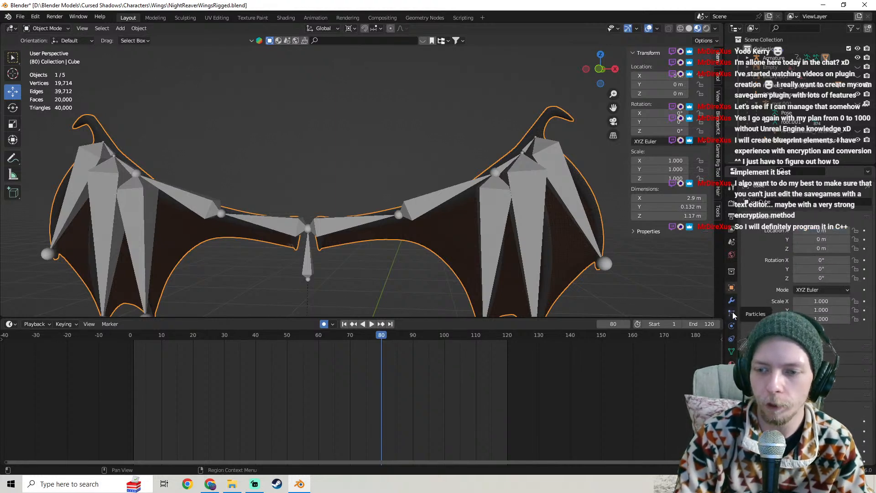
{"action": "left_click", "coordinate": [732, 301]}
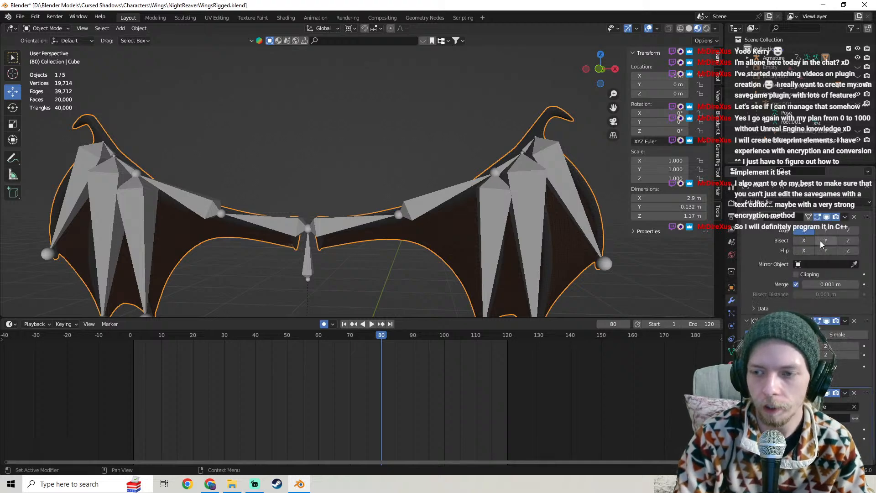
{"action": "left_click", "coordinate": [827, 217]}
{"action": "left_click", "coordinate": [827, 217]}
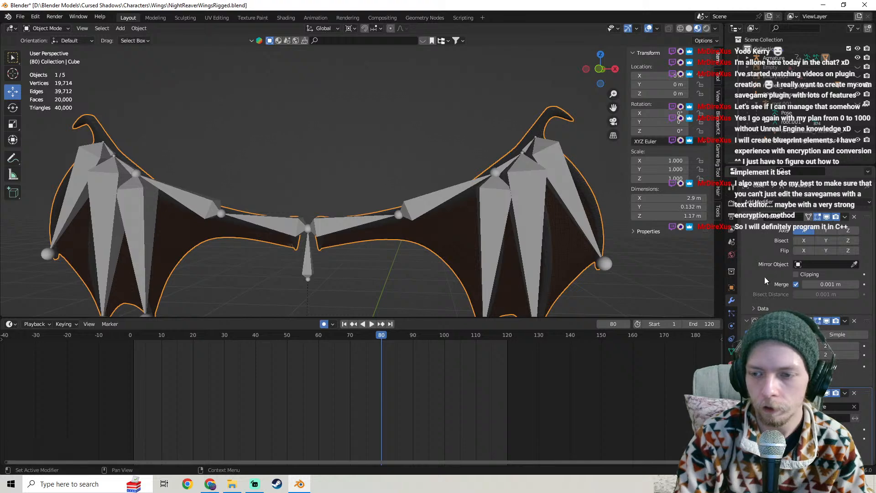
{"action": "scroll", "coordinate": [790, 299], "scroll_direction": "down", "scroll_amount": 1}
{"action": "left_click", "coordinate": [827, 320]}
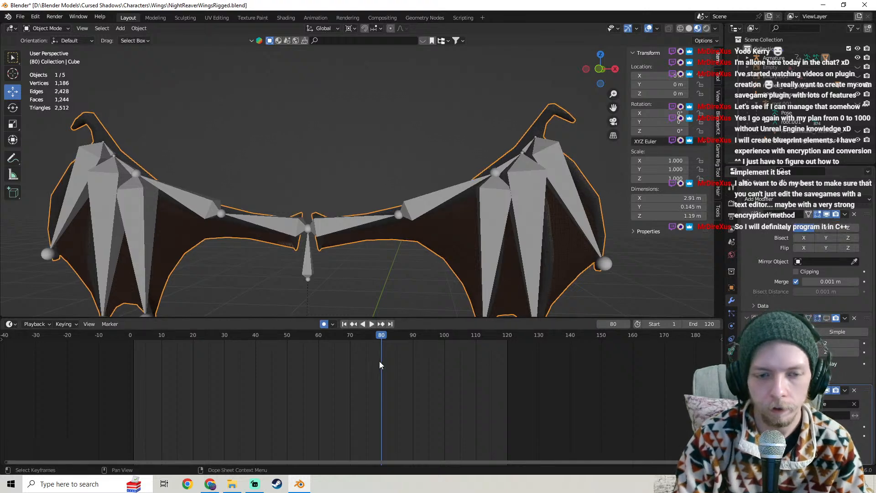
- Replay the animation from the start and check the playback of the simplified wings mesh
{"action": "left_click_drag", "start_coordinate": [388, 334], "coordinate": [87, 330]}
{"action": "key", "text": "space"}
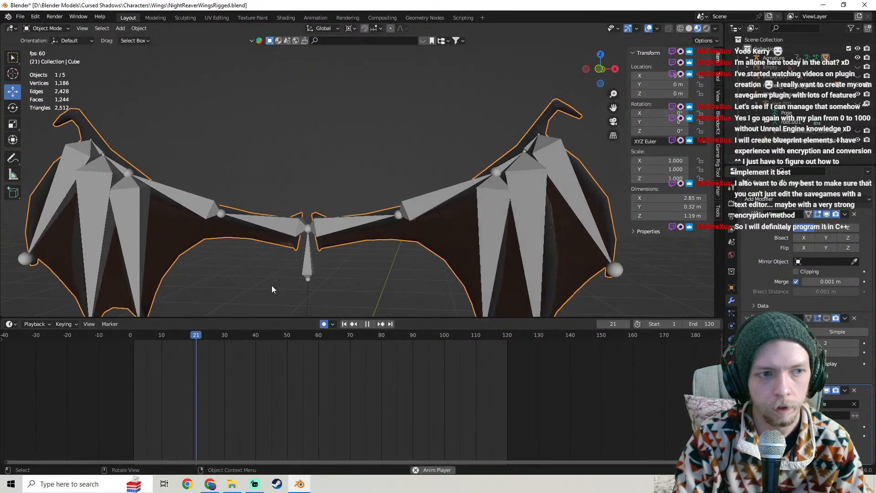
{"action": "scroll", "coordinate": [394, 214], "scroll_direction": "down", "scroll_amount": 3}
{"action": "mouse_move", "coordinate": [382, 221]}
{"action": "middle_mouse_down"}
{"action": "mouse_move", "coordinate": [378, 235]}
{"action": "mouse_move", "coordinate": [406, 240]}
{"action": "mouse_move", "coordinate": [423, 196]}
{"action": "mouse_move", "coordinate": [424, 218]}
{"action": "mouse_move", "coordinate": [409, 207]}
{"action": "mouse_move", "coordinate": [393, 216]}
{"action": "middle_mouse_up"}
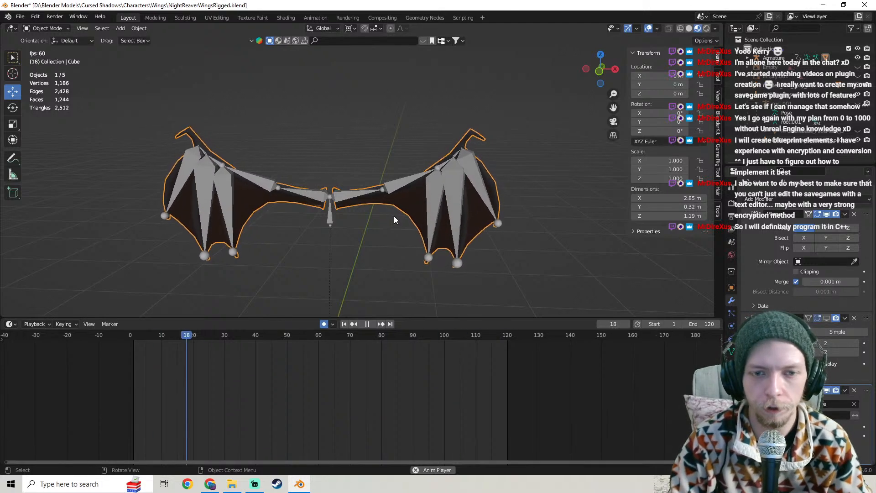
{"action": "middle_click_drag", "start_coordinate": [394, 216], "coordinate": [423, 213]}
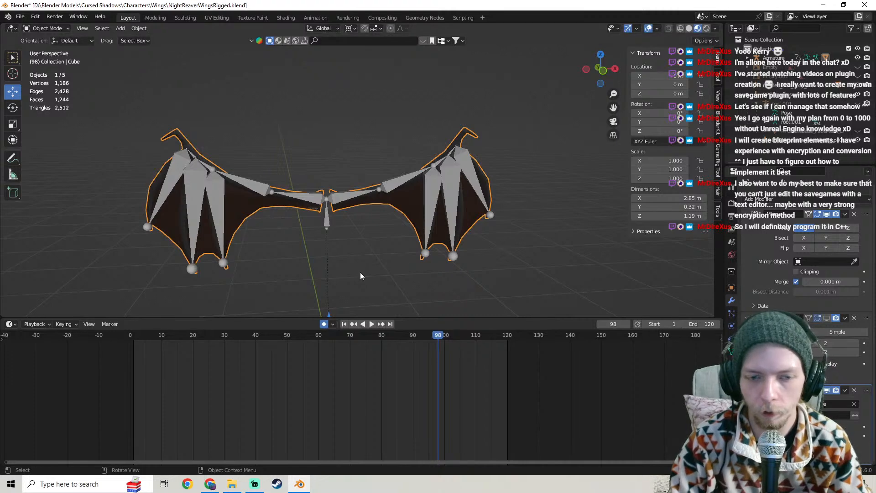
- Select the armature and set the animation's end frame to 240
{"action": "left_click", "coordinate": [382, 179]}
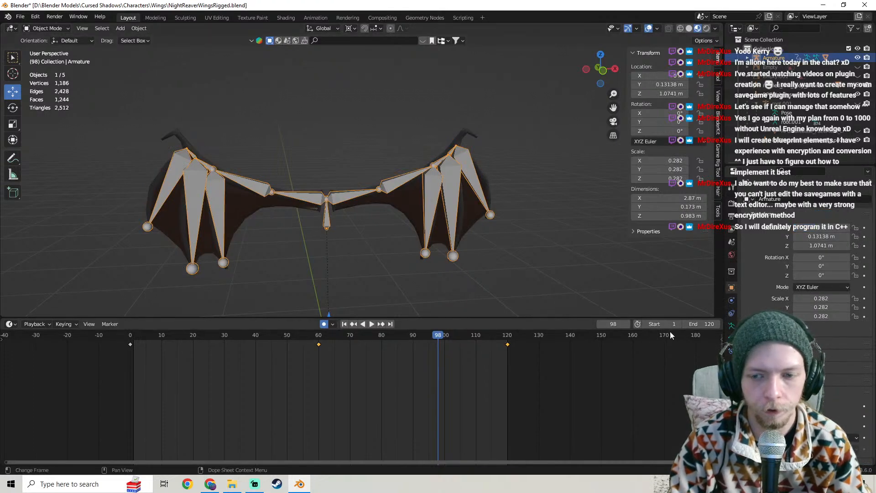
{"action": "left_click", "coordinate": [700, 324]}
{"action": "type", "text": "240"}
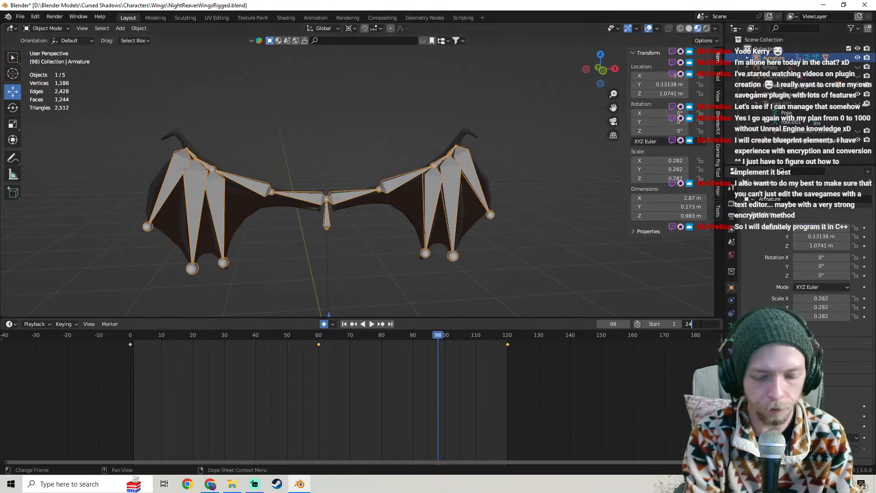
{"action": "key", "text": "Return"}
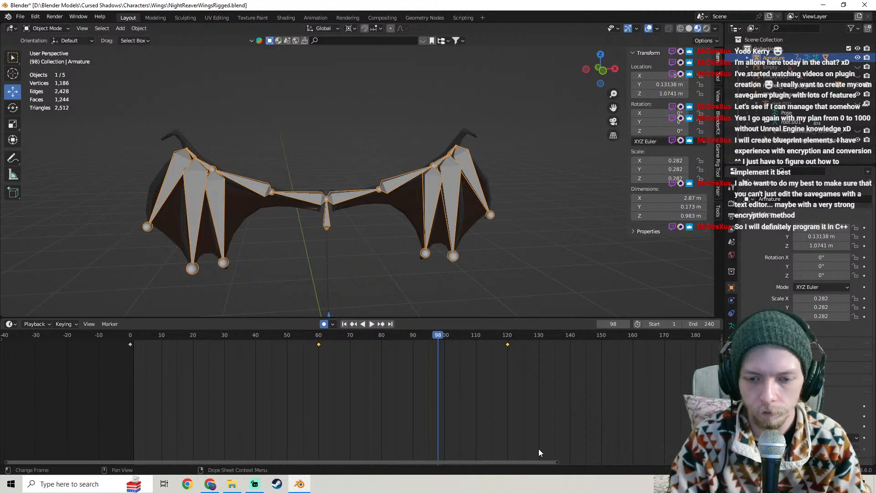
- Move the armature's frame 120 keyframe to about frame 239, near the end of the frame range
{"action": "scroll", "coordinate": [611, 386], "scroll_direction": "down", "scroll_amount": 4, "text": "ctrl"}
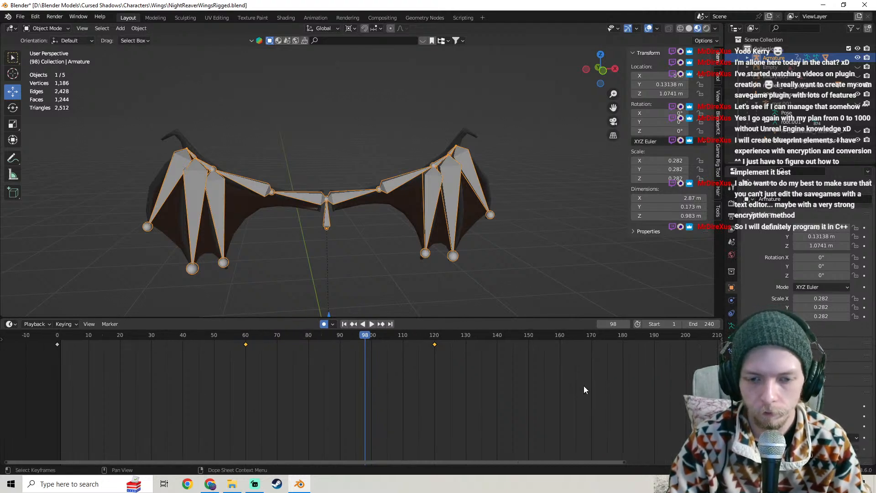
{"action": "scroll", "coordinate": [574, 383], "scroll_direction": "down", "scroll_amount": 2, "text": "alt"}
{"action": "key", "text": "super"}
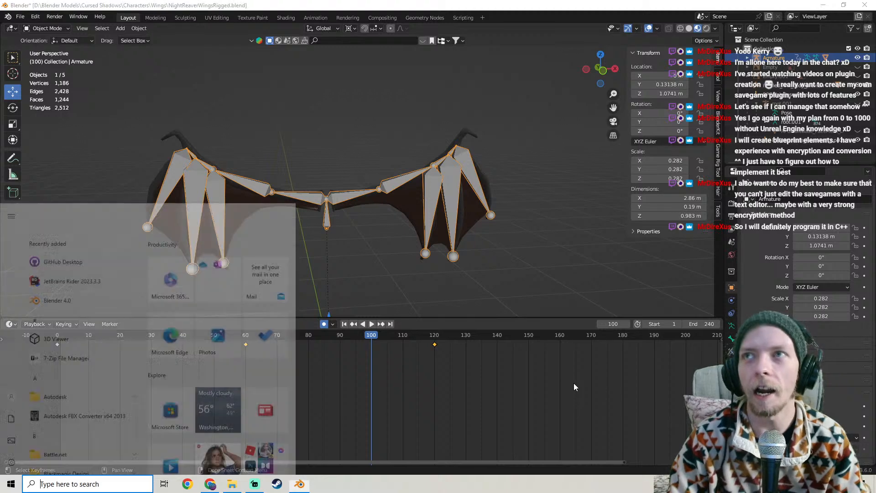
{"action": "key", "text": "Escape"}
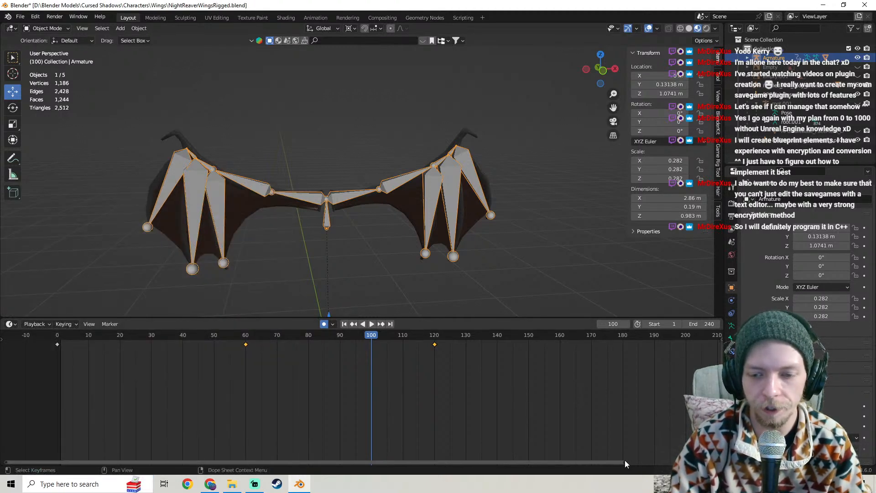
{"action": "left_click_drag", "start_coordinate": [625, 460], "coordinate": [712, 461]}
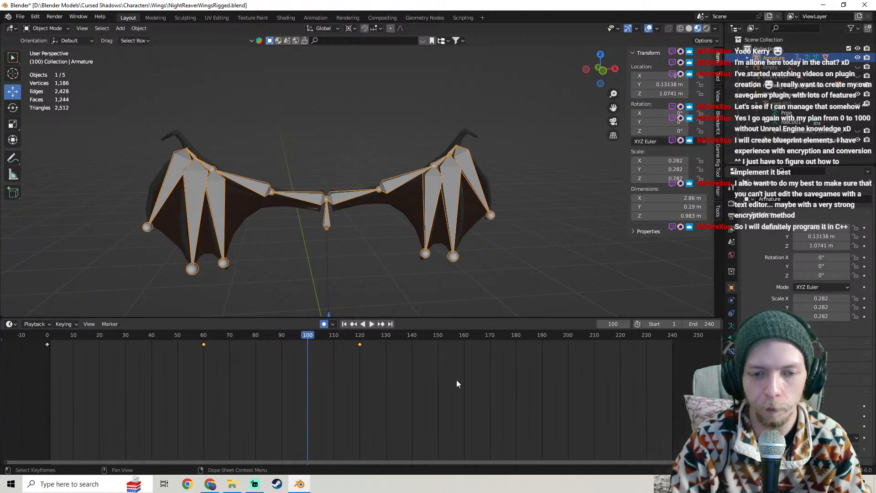
{"action": "left_click_drag", "start_coordinate": [360, 346], "coordinate": [676, 370]}
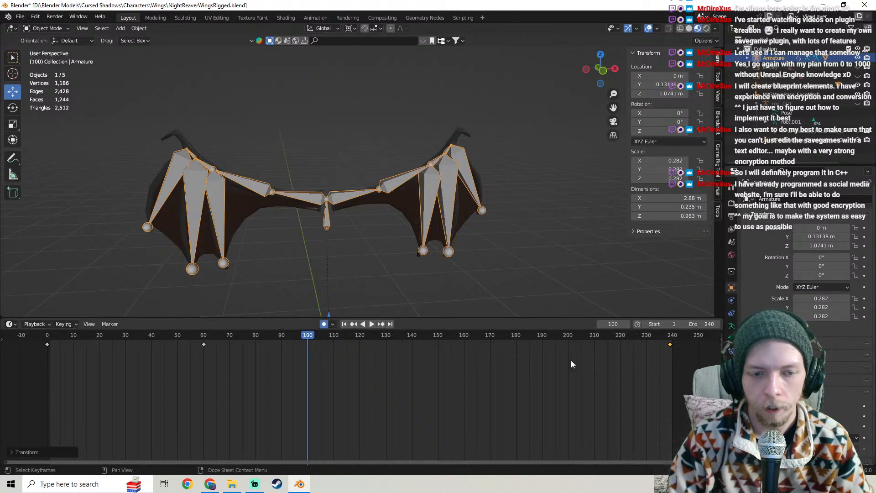
- Move the armature's frame 60 keyframe to frame 120, the middle of the extended range
{"action": "key", "text": "space"}
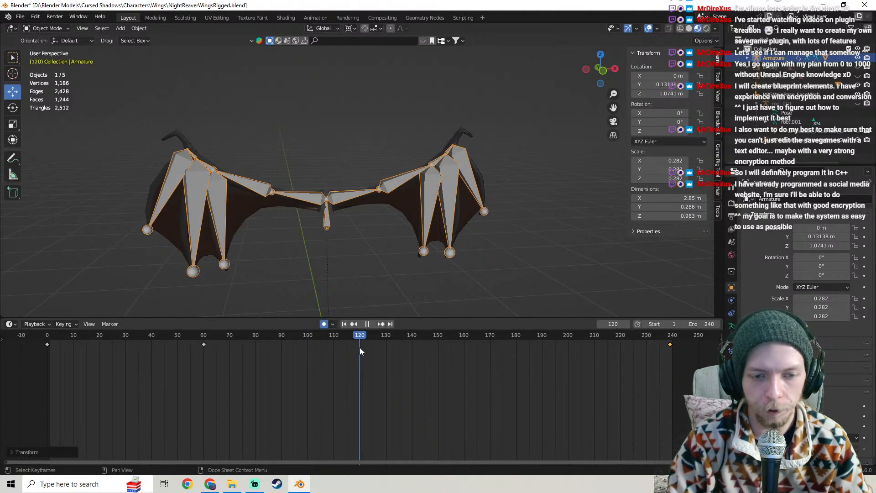
{"action": "left_click_drag", "start_coordinate": [204, 345], "coordinate": [351, 364]}
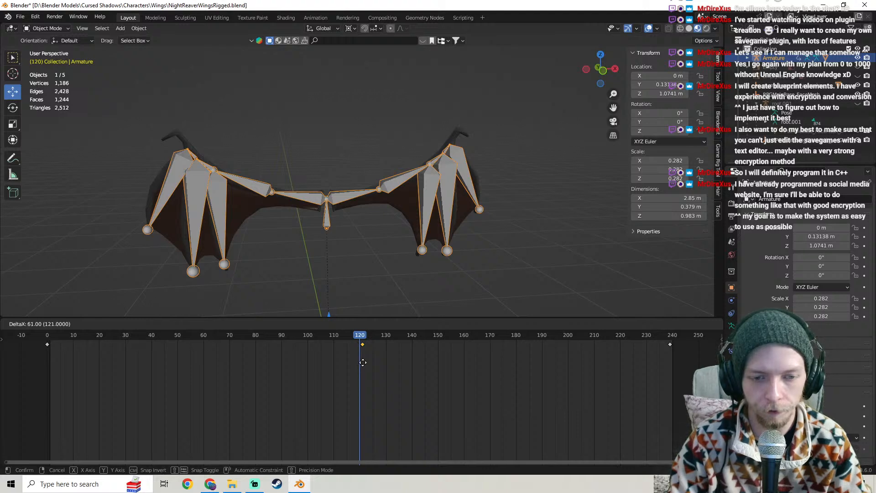
{"action": "left_click_drag", "start_coordinate": [361, 363], "coordinate": [357, 366]}
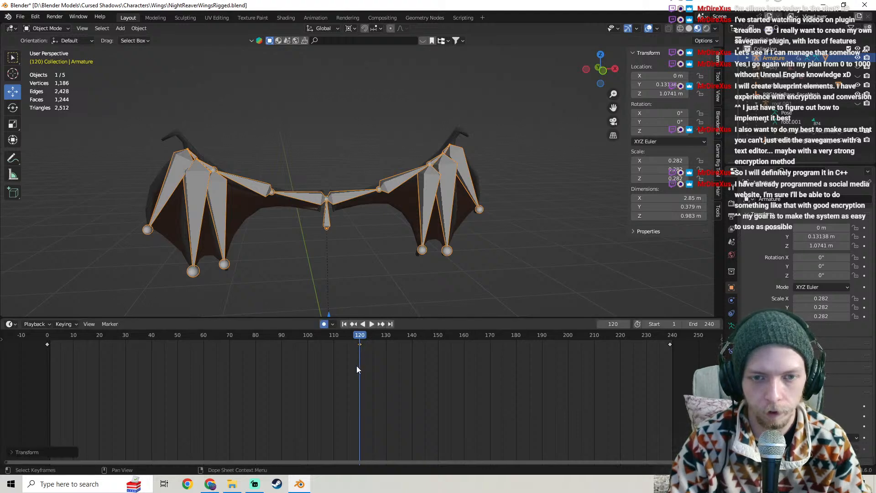
- Switch the armature to Pose Mode, move the RightWing1 bone's frame 60 keyframe to frame 120 and delete it there
{"action": "left_click", "coordinate": [49, 28]}
{"action": "left_click", "coordinate": [49, 59]}
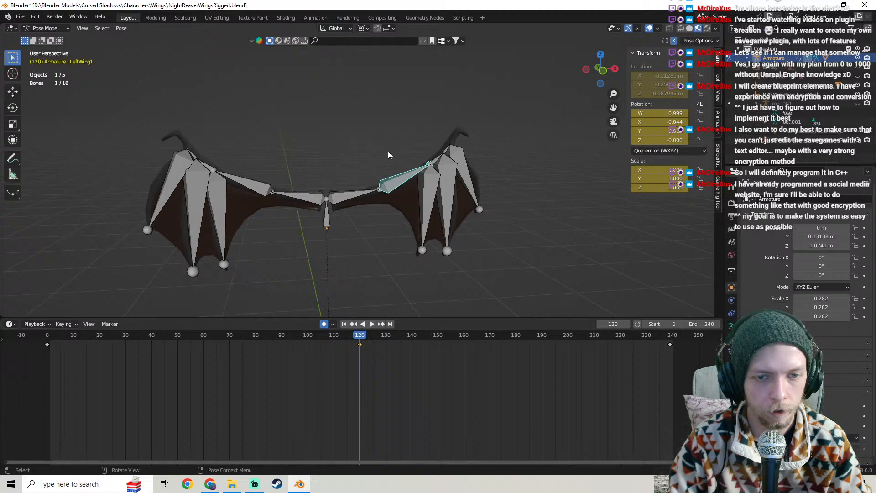
{"action": "left_click", "coordinate": [250, 188]}
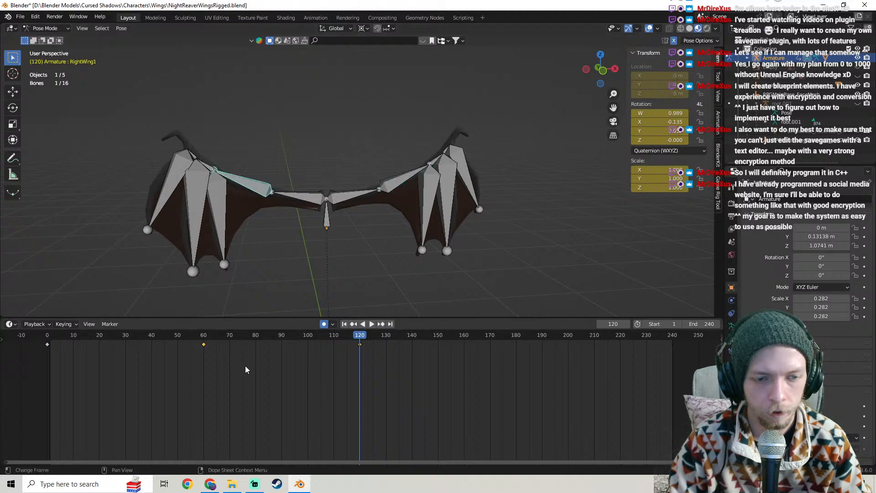
{"action": "left_click_drag", "start_coordinate": [204, 346], "coordinate": [360, 358]}
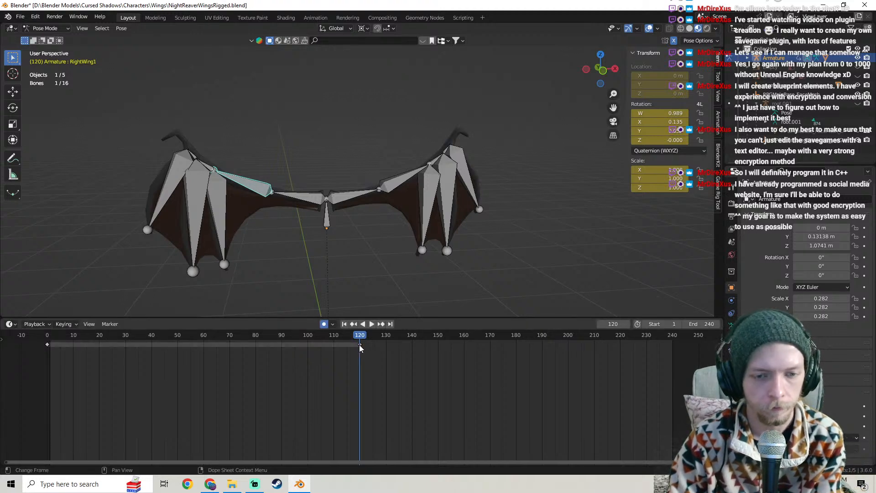
{"action": "key", "text": "Delete"}
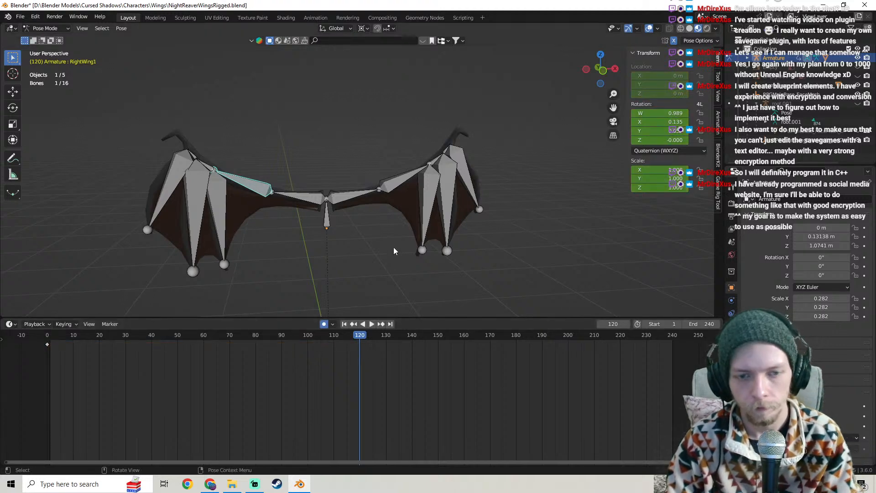
- Select all the armature's bones and delete all of their keyframes
{"action": "key", "text": "a"}
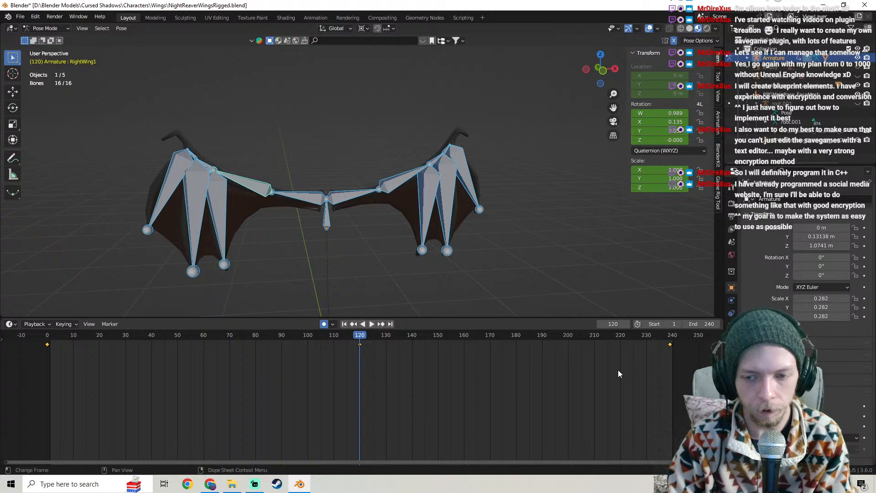
{"action": "key", "text": "x"}
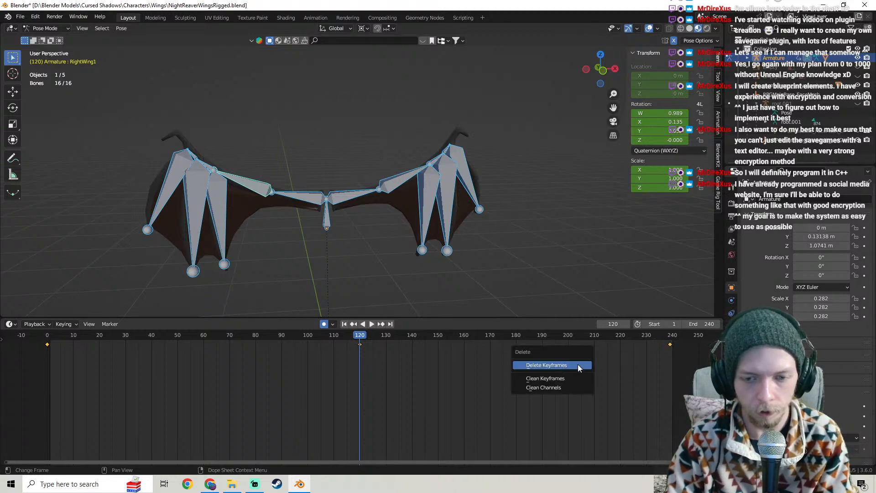
{"action": "left_click", "coordinate": [578, 364]}
- At frame 0, rotate the LeftWing1 bone about the global Z axis to key the starting wing pose
{"action": "key", "text": "space"}
{"action": "middle_click_drag", "start_coordinate": [480, 206], "coordinate": [295, 215]}
{"action": "left_click", "coordinate": [321, 193]}
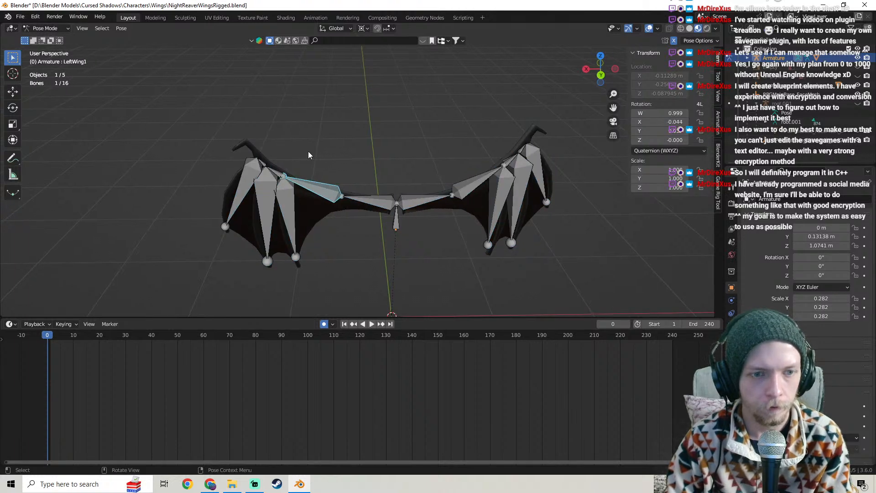
{"action": "middle_click_drag", "start_coordinate": [356, 173], "coordinate": [442, 202]}
{"action": "key", "text": "r"}
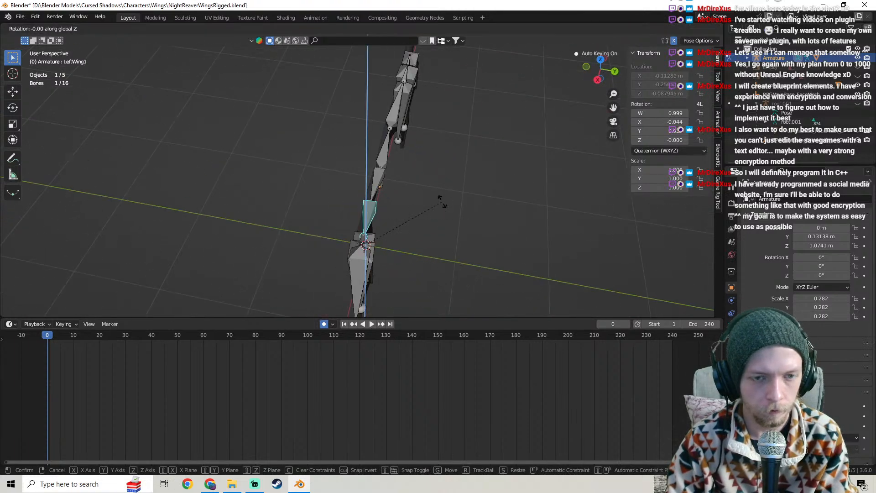
{"action": "left_click", "coordinate": [464, 238]}
{"action": "middle_click_drag", "start_coordinate": [465, 237], "coordinate": [509, 182]}
- Copy the LeftWing1 bone's frame 0 keyframe and paste it at frame 240
{"action": "left_click_drag", "start_coordinate": [83, 361], "coordinate": [32, 343]}
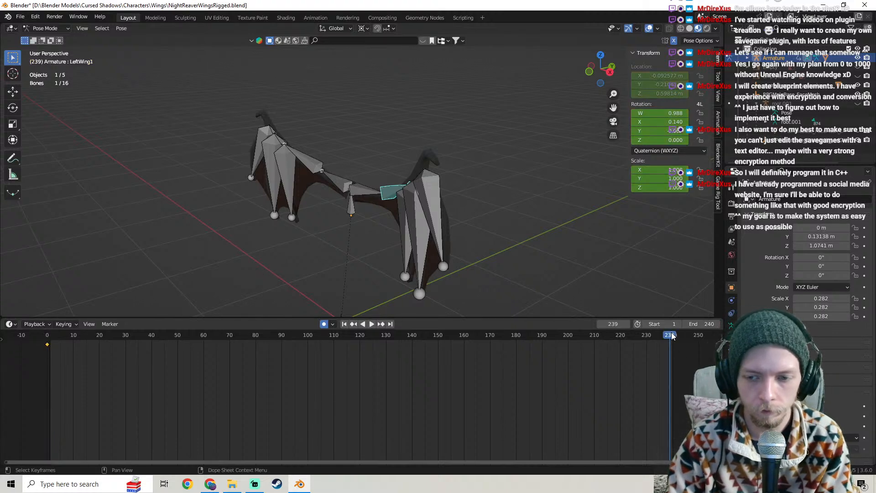
{"action": "key", "text": "Left"}
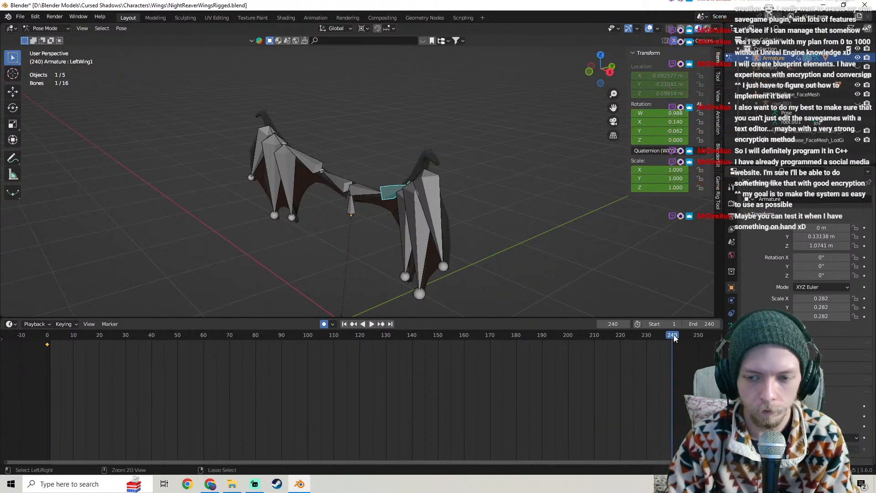
{"action": "key", "text": "ctrl+v"}
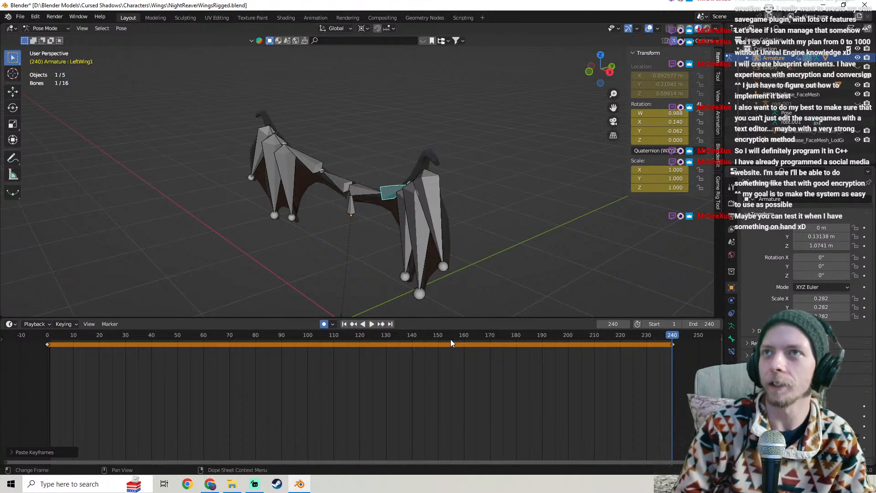
- At frame 120, rotate the LeftWing1 bone 37.6° about the global Z axis
{"action": "mouse_move", "coordinate": [399, 206]}
{"action": "middle_mouse_down"}
{"action": "mouse_move", "coordinate": [308, 270]}
{"action": "mouse_move", "coordinate": [341, 279]}
{"action": "mouse_move", "coordinate": [345, 201]}
{"action": "mouse_move", "coordinate": [383, 198]}
{"action": "mouse_move", "coordinate": [401, 231]}
{"action": "mouse_move", "coordinate": [344, 201]}
{"action": "mouse_move", "coordinate": [428, 212]}
{"action": "mouse_move", "coordinate": [437, 195]}
{"action": "mouse_move", "coordinate": [412, 195]}
{"action": "mouse_move", "coordinate": [449, 231]}
{"action": "mouse_move", "coordinate": [421, 228]}
{"action": "mouse_move", "coordinate": [435, 226]}
{"action": "mouse_move", "coordinate": [408, 243]}
{"action": "mouse_move", "coordinate": [388, 224]}
{"action": "mouse_move", "coordinate": [395, 216]}
{"action": "middle_mouse_up"}
{"action": "left_click", "coordinate": [360, 339]}
{"action": "key", "text": "r"}
{"action": "key", "text": "z"}
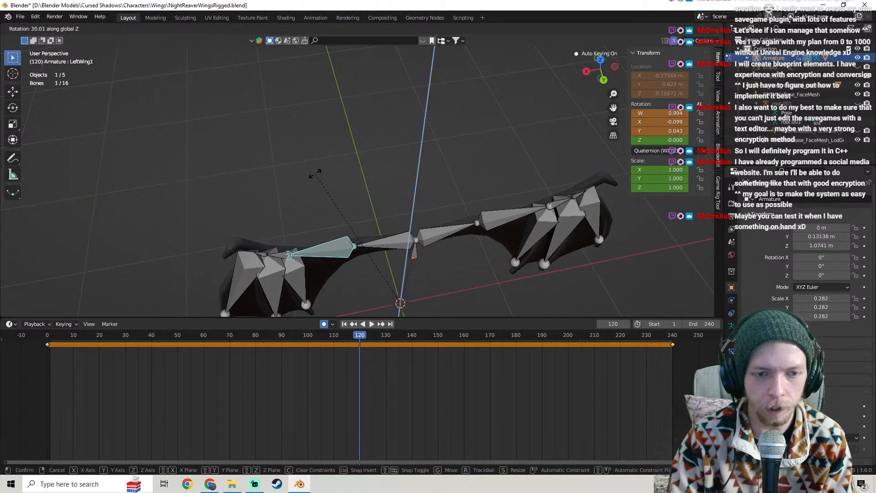
{"action": "left_click", "coordinate": [301, 180]}
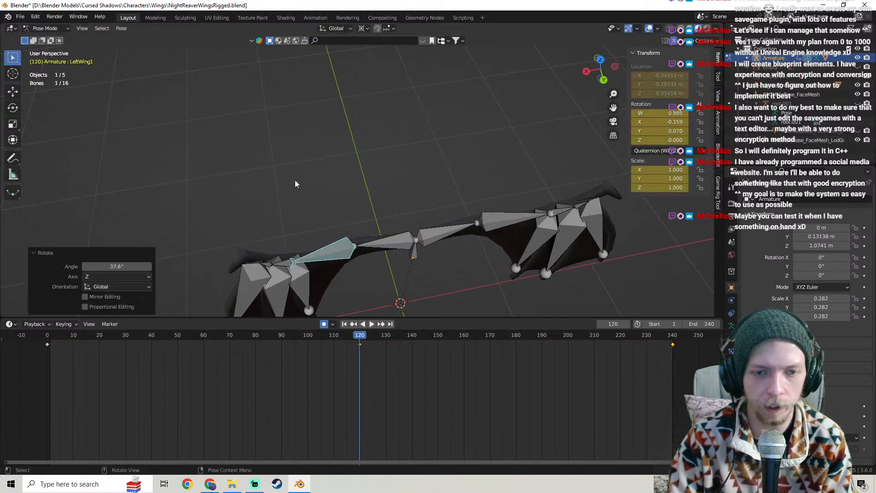
{"action": "middle_click_drag", "start_coordinate": [297, 182], "coordinate": [345, 240]}
- Replay the animation from near the start and check how the wings move between the keyed poses
{"action": "left_click_drag", "start_coordinate": [361, 336], "coordinate": [80, 327]}
{"action": "key", "text": "shift+Left"}
{"action": "key", "text": "space"}
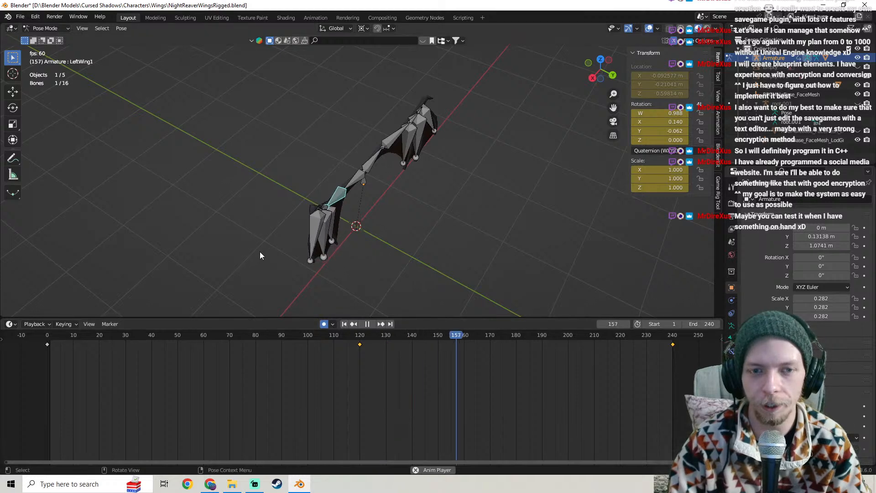
{"action": "middle_click_drag", "start_coordinate": [259, 251], "coordinate": [248, 238]}
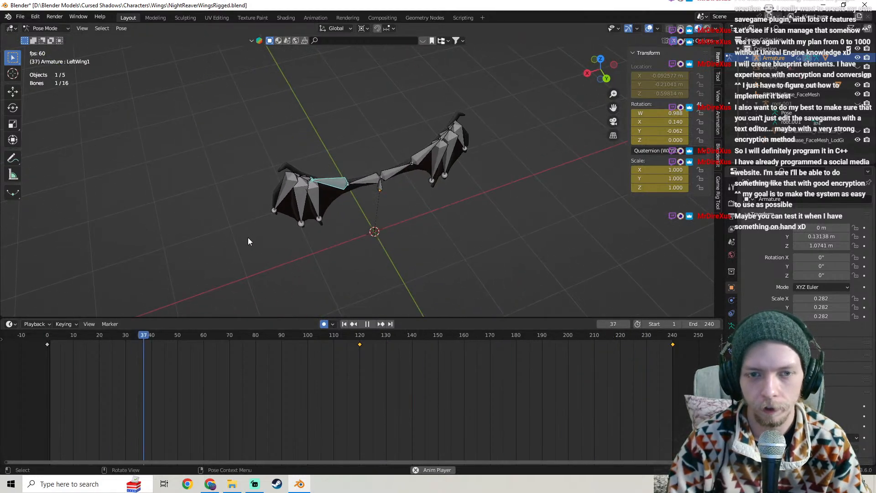
{"action": "key", "text": "space"}
- Copy the RightWing1 bone's frame 0 keyframe to frame 240 and save the file
{"action": "left_click", "coordinate": [417, 163]}
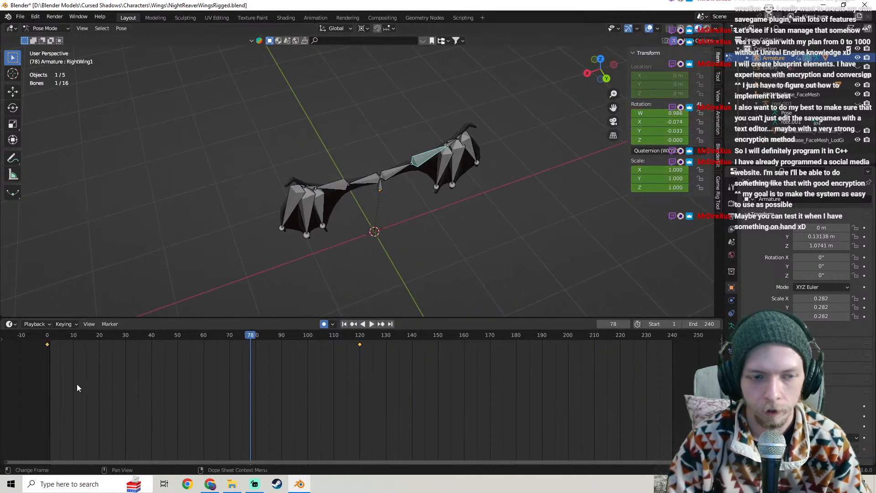
{"action": "left_click_drag", "start_coordinate": [72, 364], "coordinate": [28, 340]}
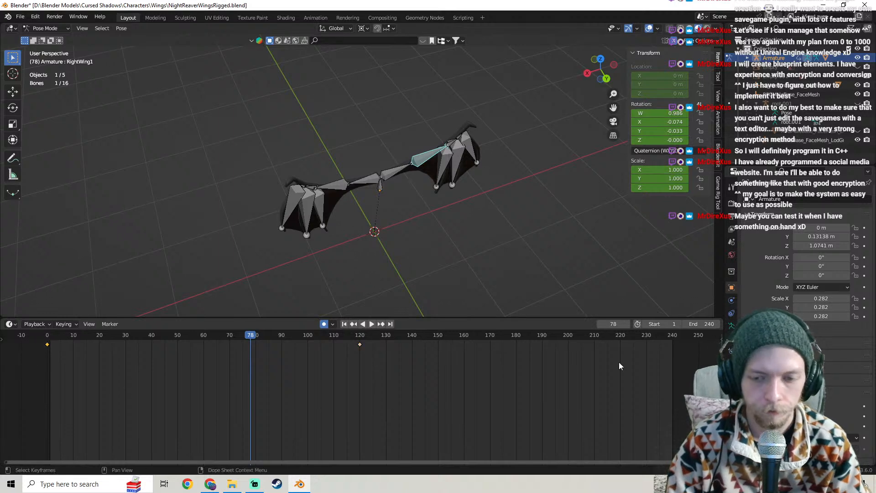
{"action": "left_click", "coordinate": [673, 337]}
{"action": "key", "text": "ctrl+v"}
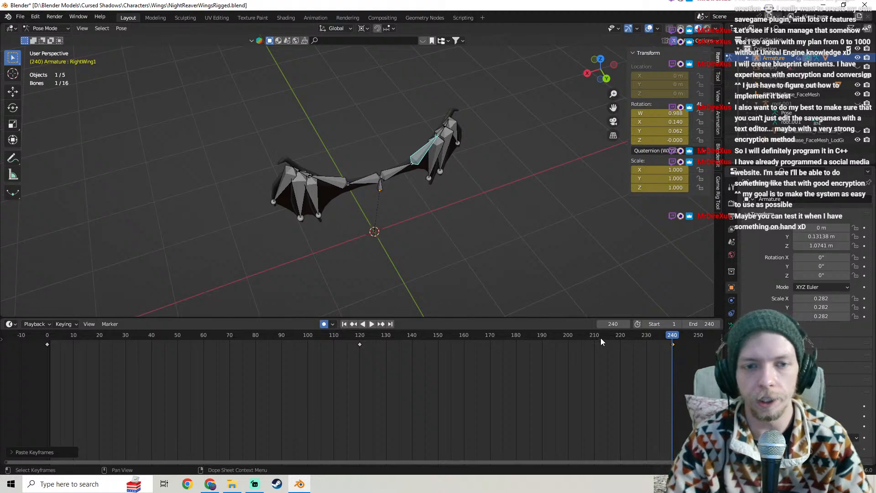
{"action": "middle_click_drag", "start_coordinate": [379, 256], "coordinate": [467, 209]}
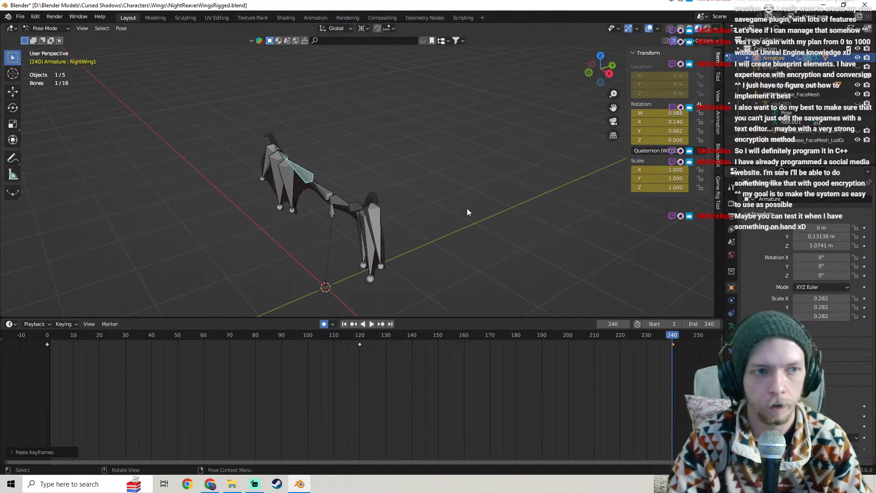
{"action": "left_click", "coordinate": [21, 18]}
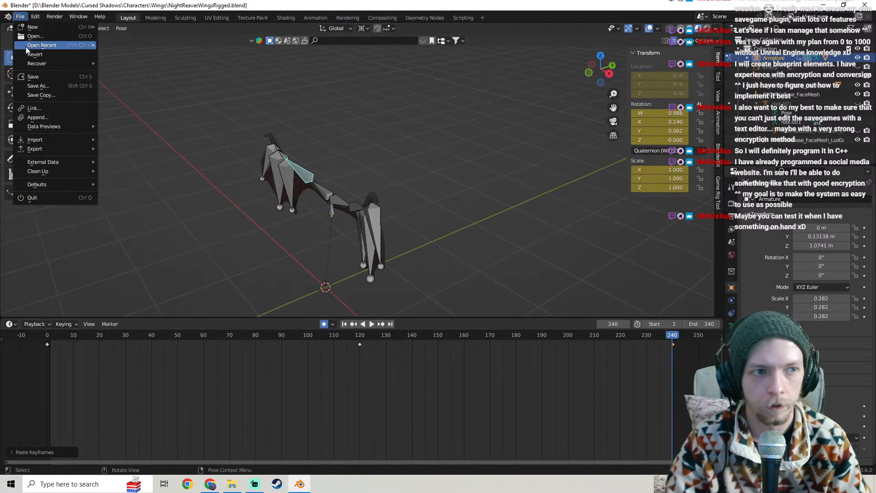
{"action": "left_click", "coordinate": [28, 77]}
- Replay the looping flap from the start and examine the wing motion and loop transition from several angles
{"action": "middle_click_drag", "start_coordinate": [404, 166], "coordinate": [345, 240]}
{"action": "left_click_drag", "start_coordinate": [355, 340], "coordinate": [59, 318]}
{"action": "key", "text": "space"}
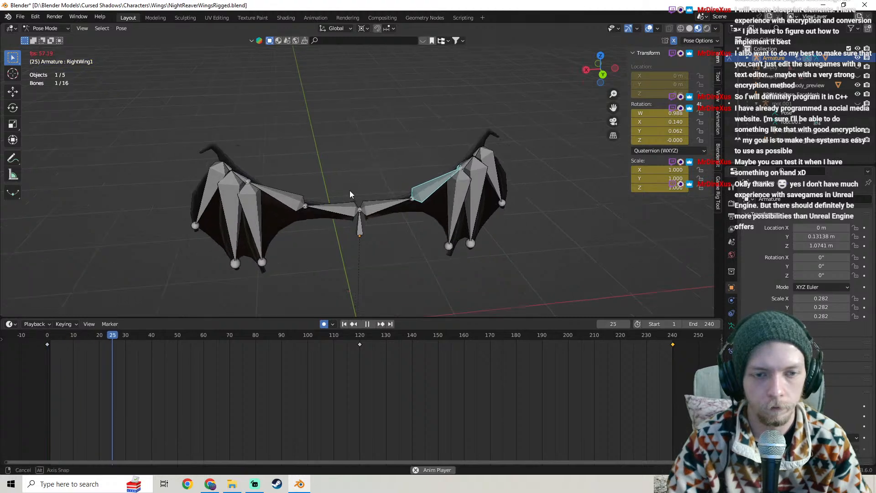
{"action": "middle_click_drag", "start_coordinate": [350, 190], "coordinate": [335, 98]}
{"action": "middle_click_drag", "start_coordinate": [353, 137], "coordinate": [361, 148]}
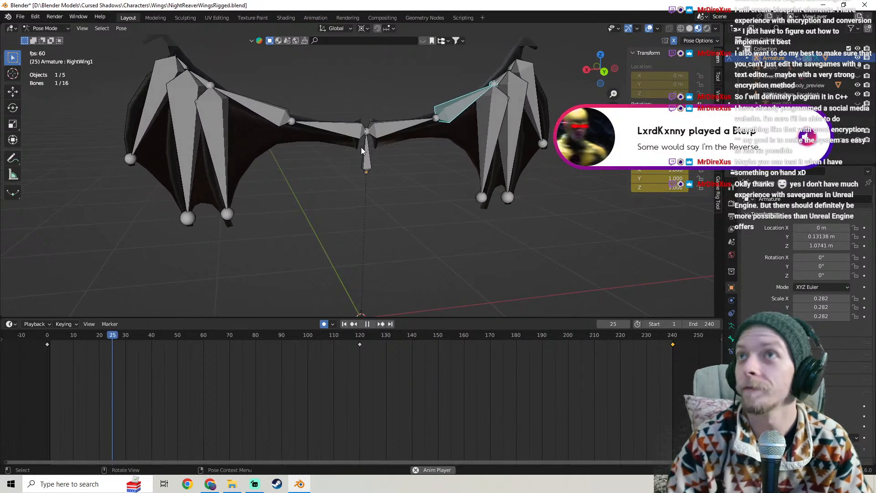
{"action": "scroll", "coordinate": [371, 148], "scroll_direction": "down", "scroll_amount": 2}
{"action": "middle_click_drag", "start_coordinate": [371, 146], "coordinate": [396, 152]}
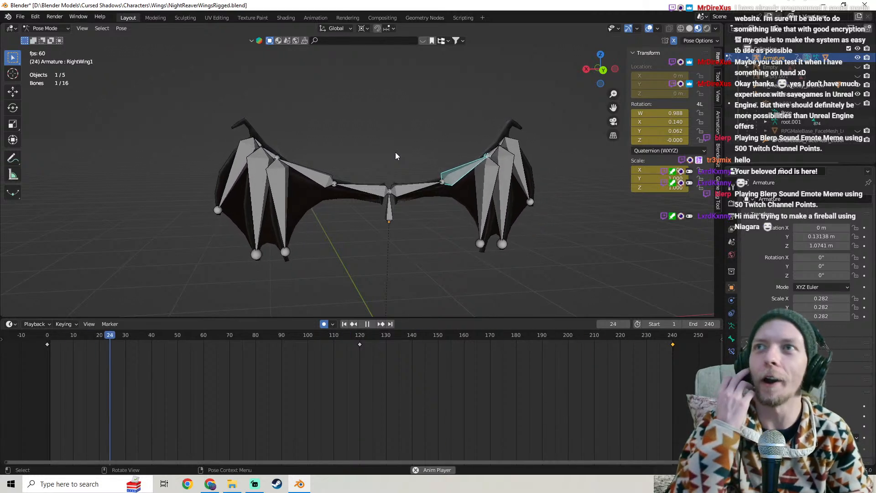
{"action": "scroll", "coordinate": [388, 132], "scroll_direction": "up", "scroll_amount": 3}
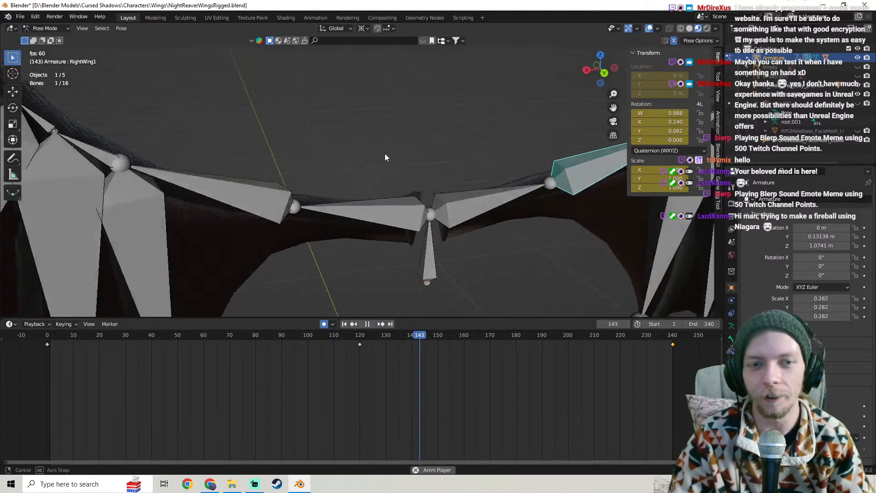
{"action": "middle_click_drag", "start_coordinate": [385, 153], "coordinate": [318, 128]}
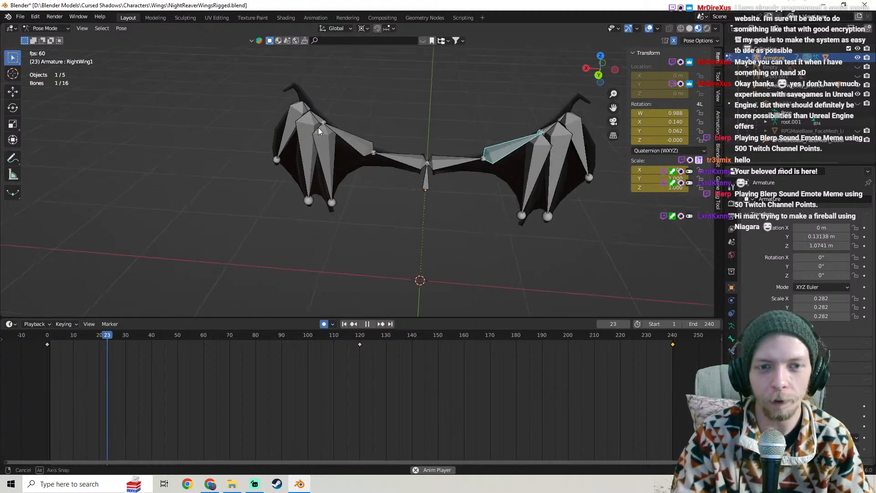
{"action": "scroll", "coordinate": [319, 128], "scroll_direction": "up", "scroll_amount": 4}
{"action": "middle_click_drag", "start_coordinate": [361, 146], "coordinate": [434, 140]}
{"action": "scroll", "coordinate": [434, 140], "scroll_direction": "up", "scroll_amount": 2}
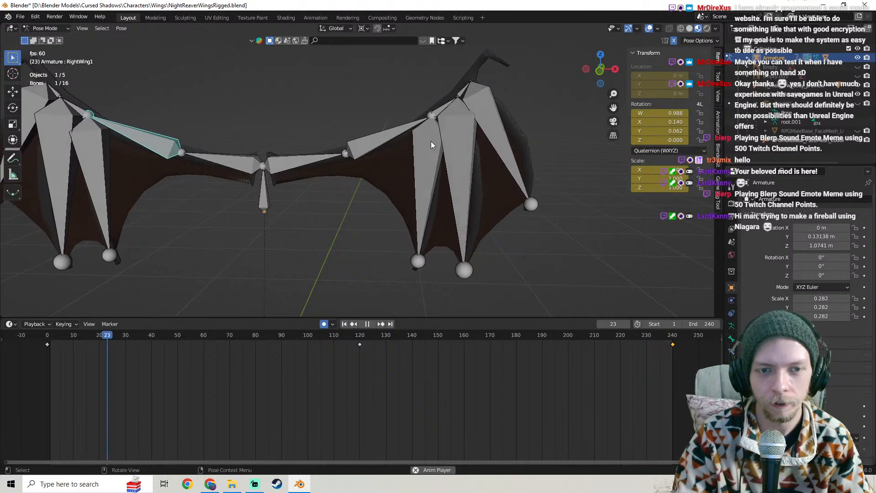
{"action": "middle_click_drag", "start_coordinate": [431, 141], "coordinate": [323, 179]}
{"action": "key", "text": "space"}
- Delete the frame 120 keyframes of the LeftWing1 and RightWing1 bones
{"action": "left_click", "coordinate": [360, 336]}
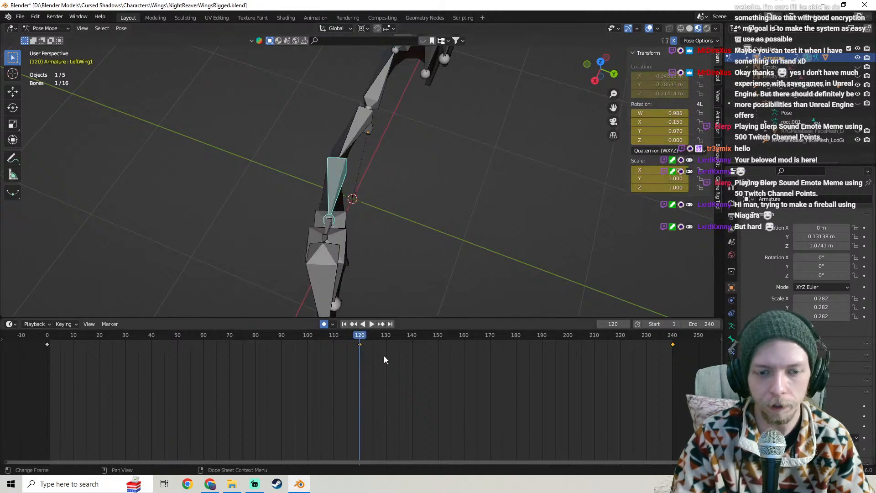
{"action": "left_click_drag", "start_coordinate": [348, 338], "coordinate": [350, 338]}
{"action": "middle_click_drag", "start_coordinate": [429, 253], "coordinate": [413, 205]}
{"action": "key", "text": "Delete"}
{"action": "middle_click_drag", "start_coordinate": [540, 172], "coordinate": [489, 125]}
{"action": "left_click", "coordinate": [488, 126]}
{"action": "left_click_drag", "start_coordinate": [350, 349], "coordinate": [345, 338]}
{"action": "key", "text": "Delete"}
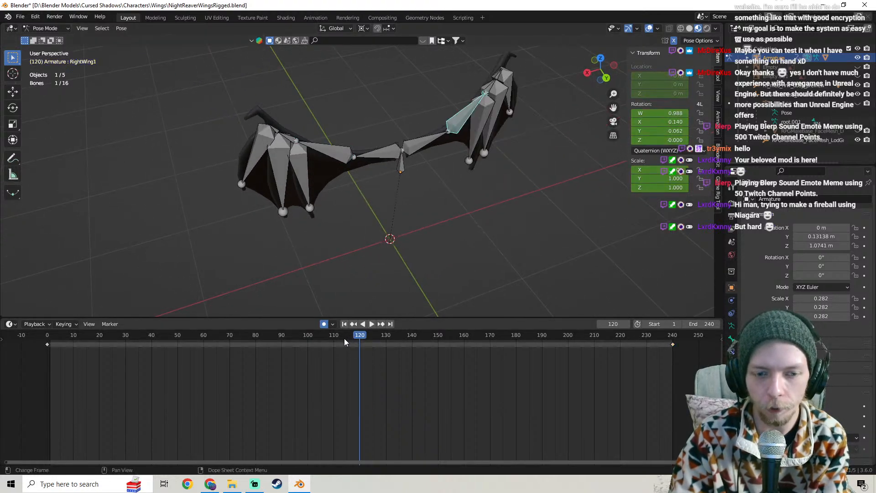
- At frame 120, rotate the LeftWing1 bone about the global Z axis to key a new middle pose
{"action": "middle_click_drag", "start_coordinate": [387, 218], "coordinate": [438, 196]}
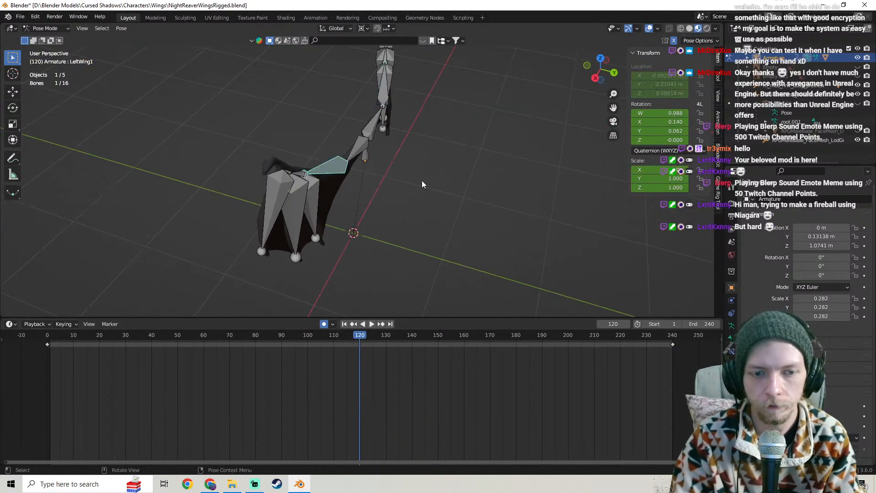
{"action": "key", "text": "r"}
{"action": "key", "text": "z"}
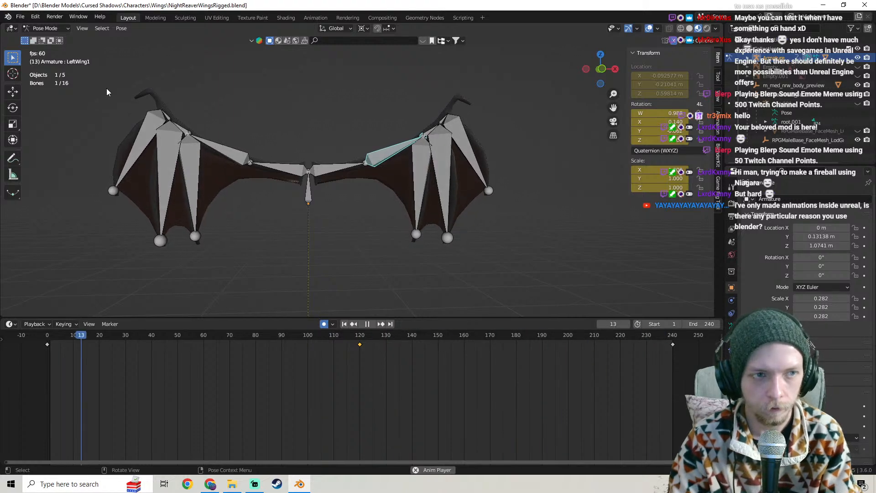
- Return the armature to Object Mode and hide it to view only the animated wings mesh
{"action": "left_click", "coordinate": [47, 28]}
{"action": "left_click", "coordinate": [50, 39]}
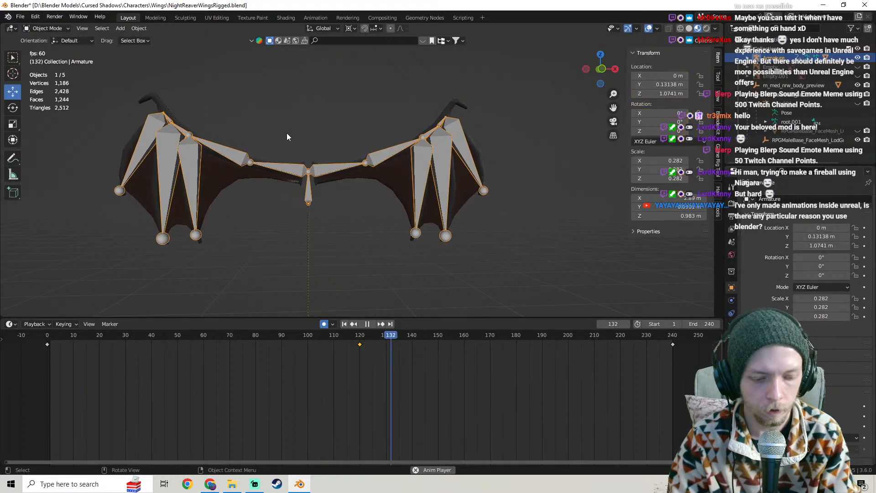
{"action": "key", "text": "h"}
{"action": "scroll", "coordinate": [335, 182], "scroll_direction": "up", "scroll_amount": 2}
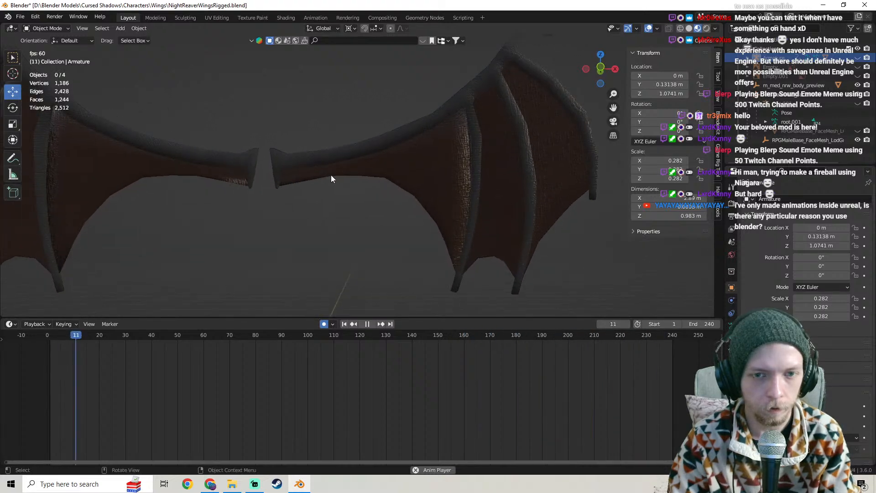
- Examine the looping flap on the bare wings mesh from several distances and angles
{"action": "scroll", "coordinate": [331, 178], "scroll_direction": "down", "scroll_amount": 4}
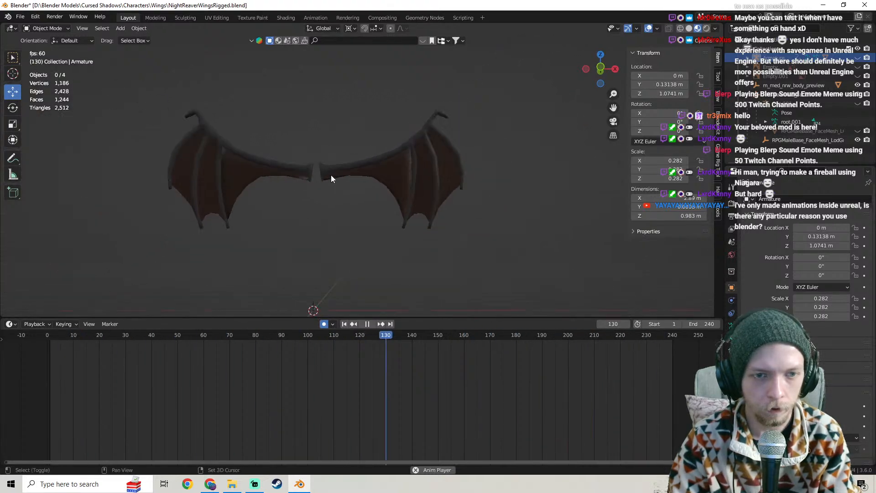
{"action": "scroll", "coordinate": [380, 181], "scroll_direction": "up", "scroll_amount": 3}
{"action": "middle_click_drag", "start_coordinate": [332, 178], "coordinate": [374, 188], "text": "shift"}
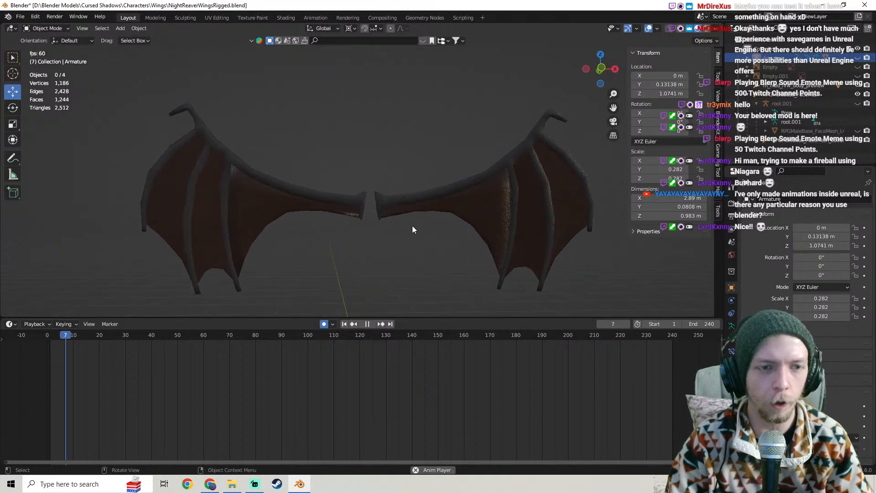
{"action": "mouse_move", "coordinate": [387, 194]}
{"action": "middle_mouse_down"}
{"action": "mouse_move", "coordinate": [296, 234]}
{"action": "mouse_move", "coordinate": [295, 217]}
{"action": "mouse_move", "coordinate": [304, 227]}
{"action": "mouse_move", "coordinate": [426, 201]}
{"action": "mouse_move", "coordinate": [389, 206]}
{"action": "middle_mouse_up"}
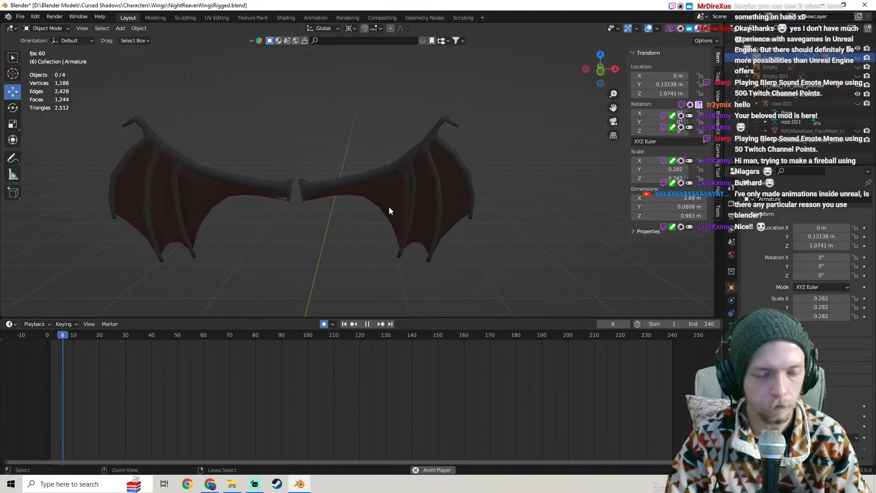
- Unhide the armature and examine the looping flap with the bones shown from several angles
{"action": "key", "text": "alt+h"}
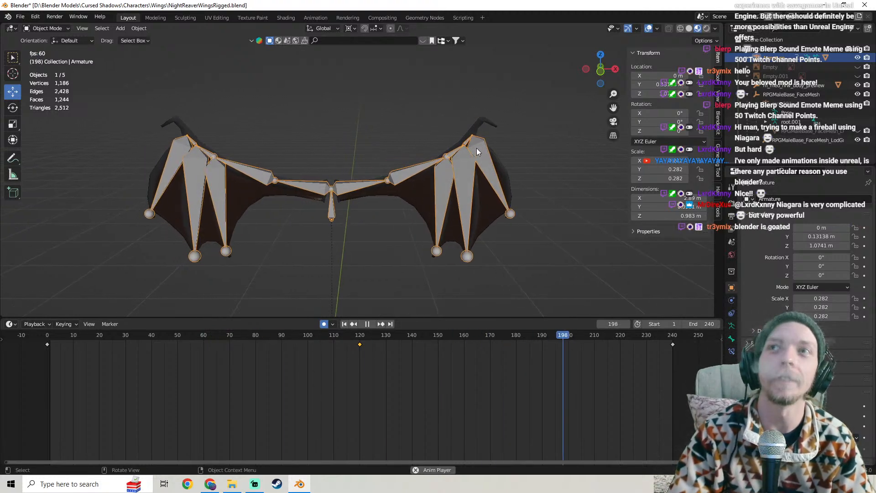
{"action": "middle_click_drag", "start_coordinate": [448, 142], "coordinate": [405, 162]}
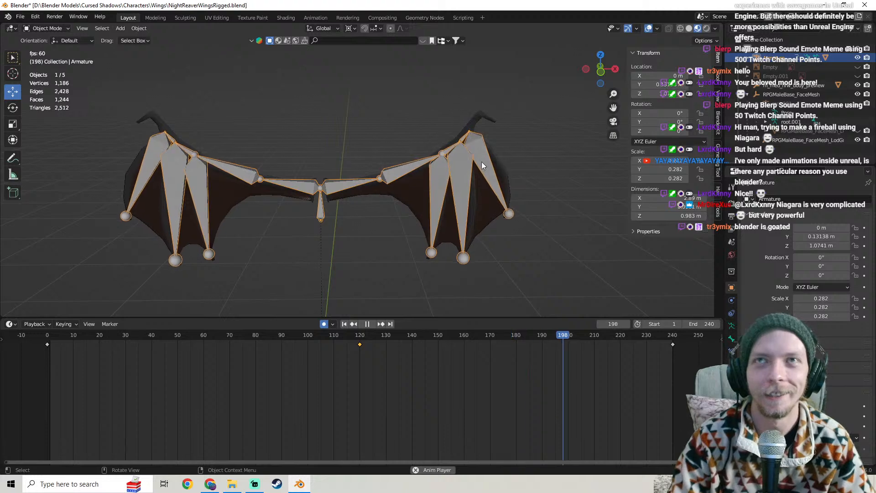
{"action": "scroll", "coordinate": [461, 167], "scroll_direction": "up", "scroll_amount": 2}
{"action": "middle_click_drag", "start_coordinate": [495, 158], "coordinate": [473, 154], "text": "shift"}
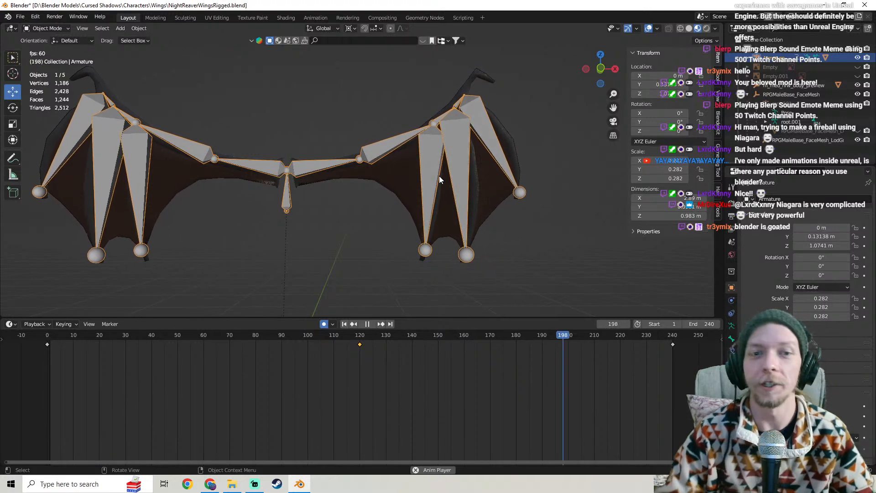
{"action": "middle_click_drag", "start_coordinate": [442, 171], "coordinate": [475, 135]}
{"action": "middle_click_drag", "start_coordinate": [431, 169], "coordinate": [459, 205]}
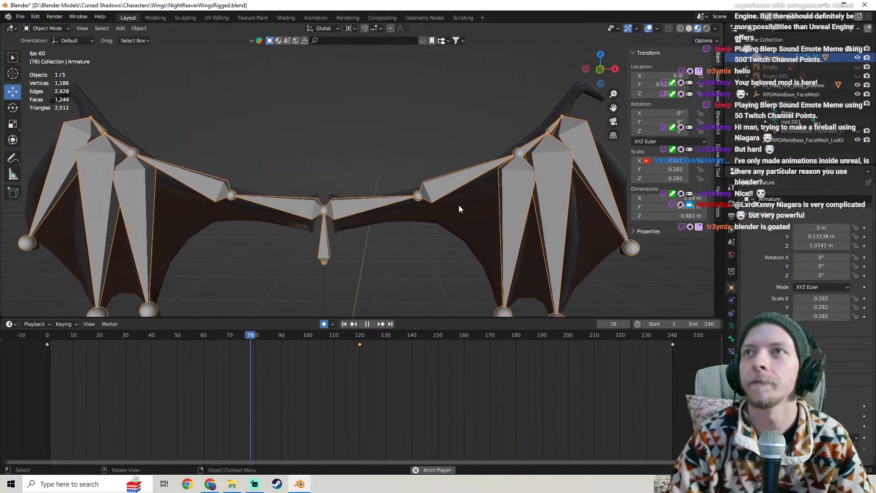
{"action": "middle_click_drag", "start_coordinate": [458, 205], "coordinate": [411, 199]}
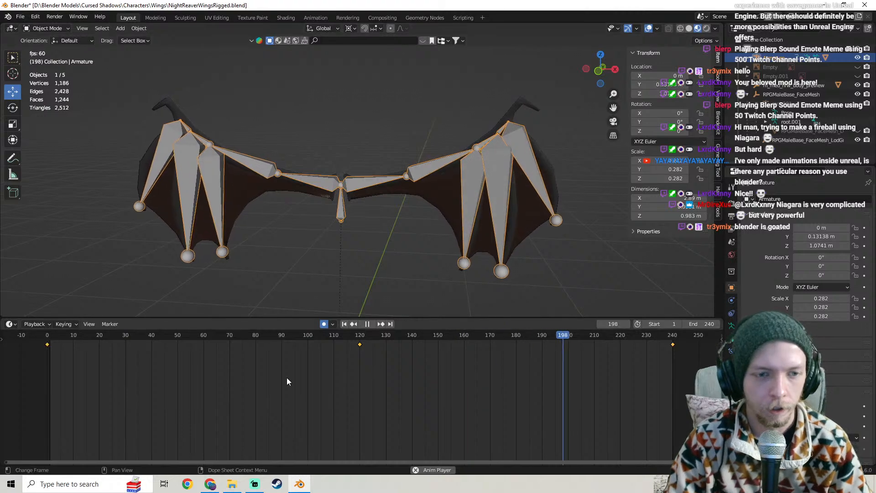
- Switch the armature to Pose Mode and examine the LeftWing1 bone's motion up close and from a distance
{"action": "left_click", "coordinate": [37, 27]}
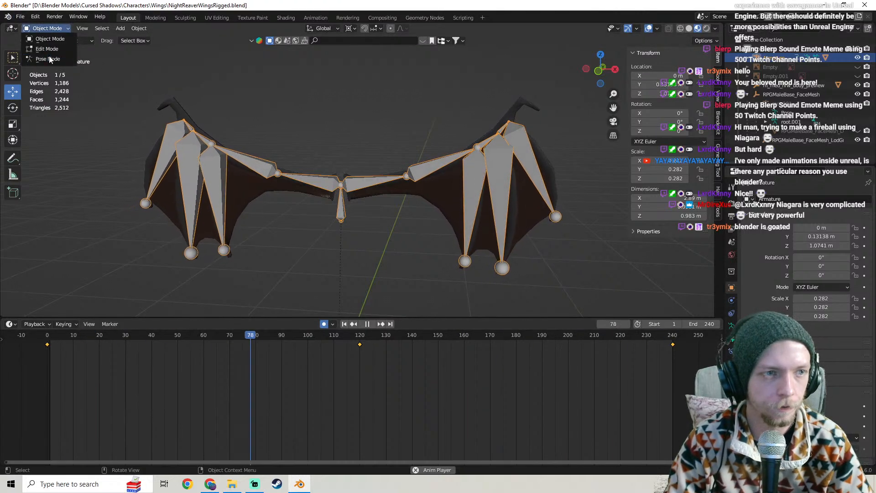
{"action": "left_click", "coordinate": [48, 56]}
{"action": "scroll", "coordinate": [318, 161], "scroll_direction": "up", "scroll_amount": 4}
{"action": "scroll", "coordinate": [318, 162], "scroll_direction": "up", "scroll_amount": 1}
{"action": "middle_click_drag", "start_coordinate": [402, 180], "coordinate": [417, 155], "text": "shift"}
{"action": "scroll", "coordinate": [417, 155], "scroll_direction": "up", "scroll_amount": 3}
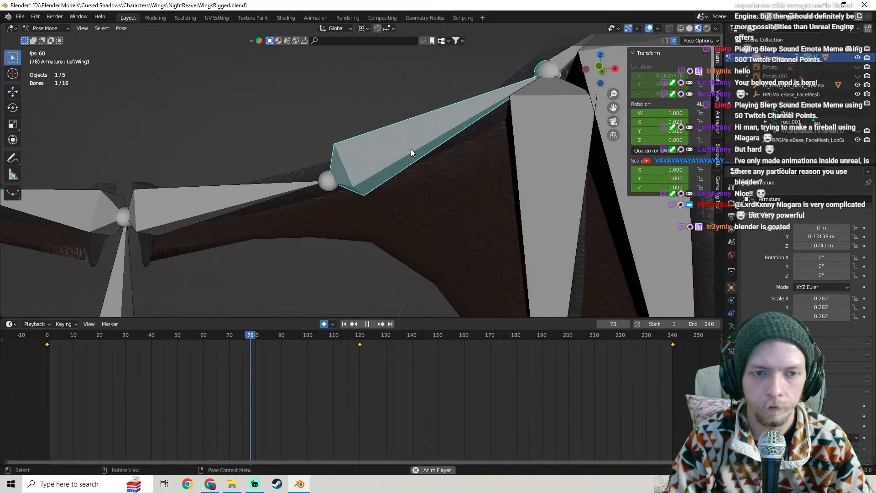
{"action": "scroll", "coordinate": [411, 149], "scroll_direction": "down", "scroll_amount": 4}
{"action": "scroll", "coordinate": [411, 149], "scroll_direction": "down", "scroll_amount": 3}
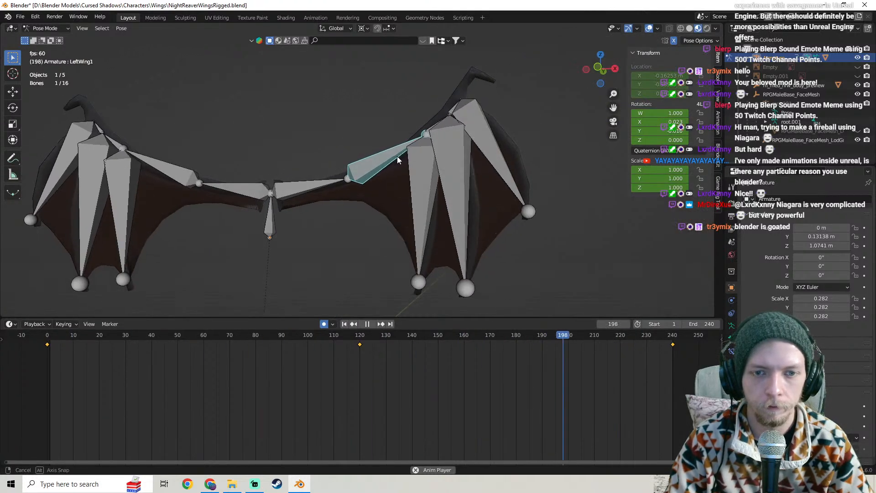
{"action": "key", "text": "Tab"}
{"action": "key", "text": "Tab"}
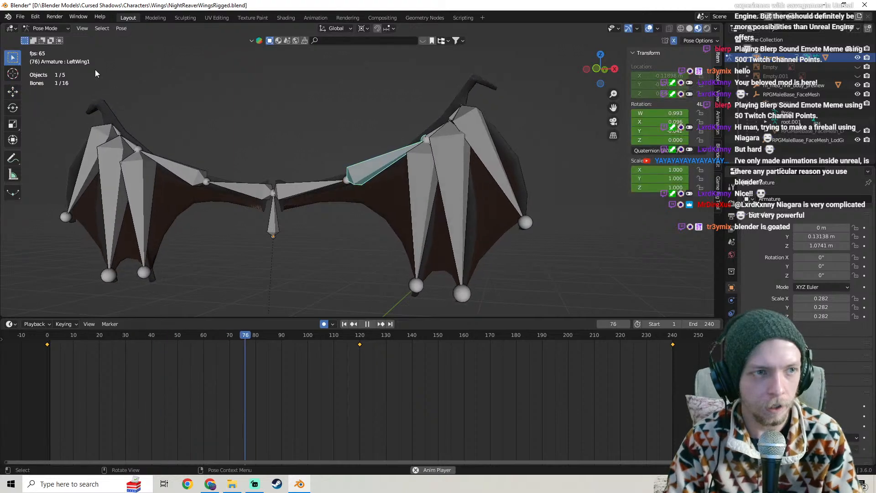
- Return the armature to Object Mode and hide it again
{"action": "left_click", "coordinate": [53, 30]}
{"action": "left_click", "coordinate": [53, 38]}
{"action": "key", "text": "h"}
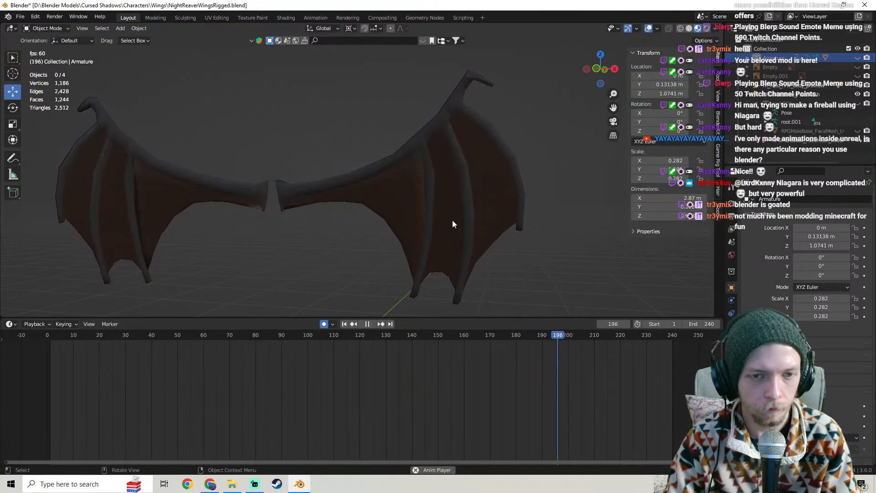
- Examine the flap of the wings mesh without the bones, both close up and from different angles
{"action": "middle_click_drag", "start_coordinate": [453, 223], "coordinate": [473, 173]}
{"action": "scroll", "coordinate": [470, 171], "scroll_direction": "up", "scroll_amount": 3}
{"action": "scroll", "coordinate": [423, 190], "scroll_direction": "up", "scroll_amount": 2}
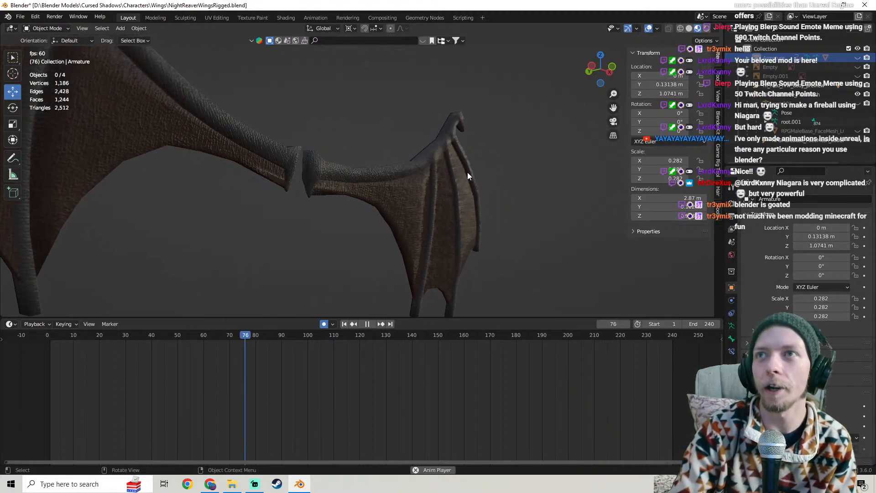
{"action": "scroll", "coordinate": [473, 157], "scroll_direction": "down", "scroll_amount": 4}
{"action": "middle_click_drag", "start_coordinate": [473, 158], "coordinate": [396, 172]}
{"action": "scroll", "coordinate": [417, 185], "scroll_direction": "up", "scroll_amount": 3}
{"action": "scroll", "coordinate": [452, 157], "scroll_direction": "down", "scroll_amount": 4}
{"action": "scroll", "coordinate": [446, 182], "scroll_direction": "up", "scroll_amount": 3}
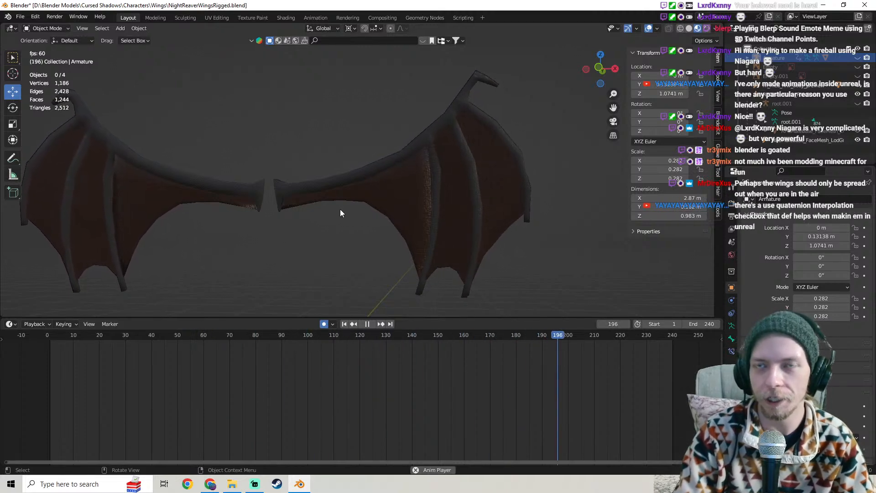
{"action": "middle_click_drag", "start_coordinate": [342, 210], "coordinate": [364, 186]}
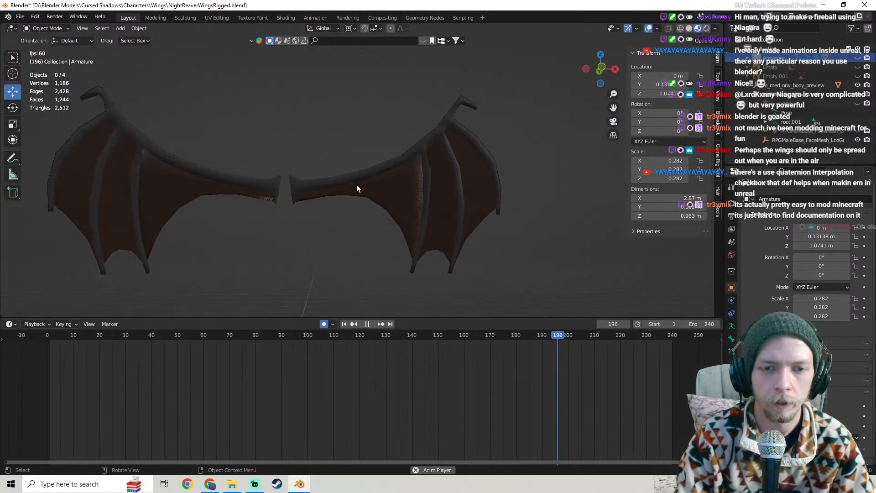
{"action": "middle_click_drag", "start_coordinate": [357, 184], "coordinate": [368, 205]}
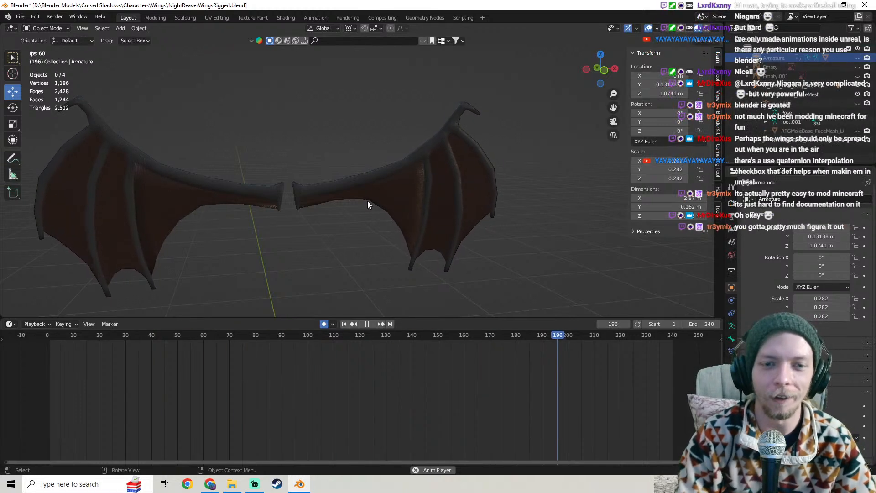
{"action": "middle_click_drag", "start_coordinate": [368, 201], "coordinate": [295, 172]}
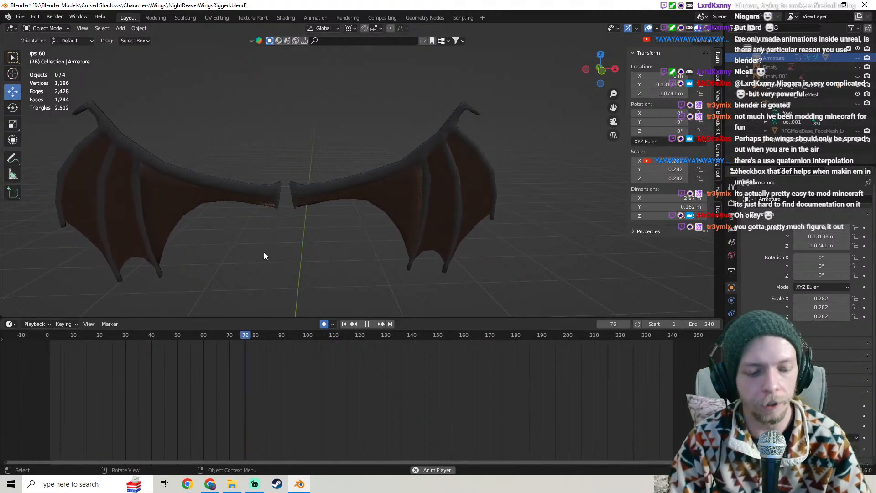
- Unhide the armature and switch it to Pose Mode
{"action": "key", "text": "alt+h"}
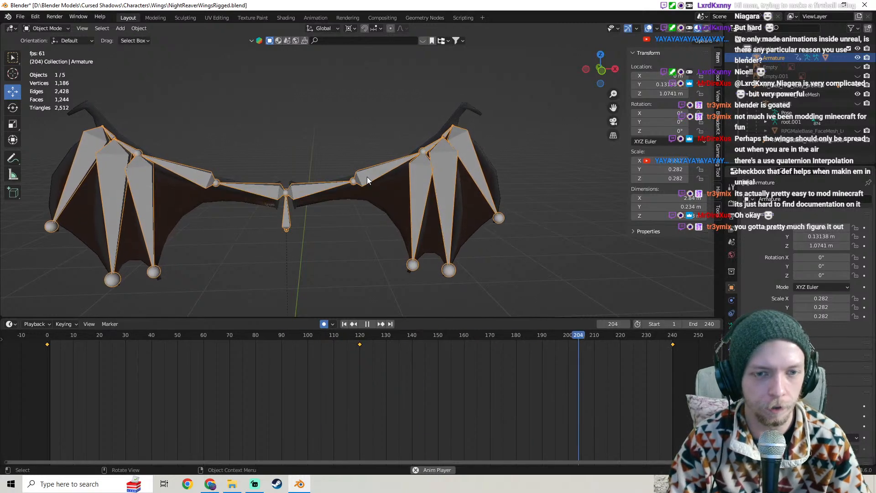
{"action": "left_click", "coordinate": [54, 59]}
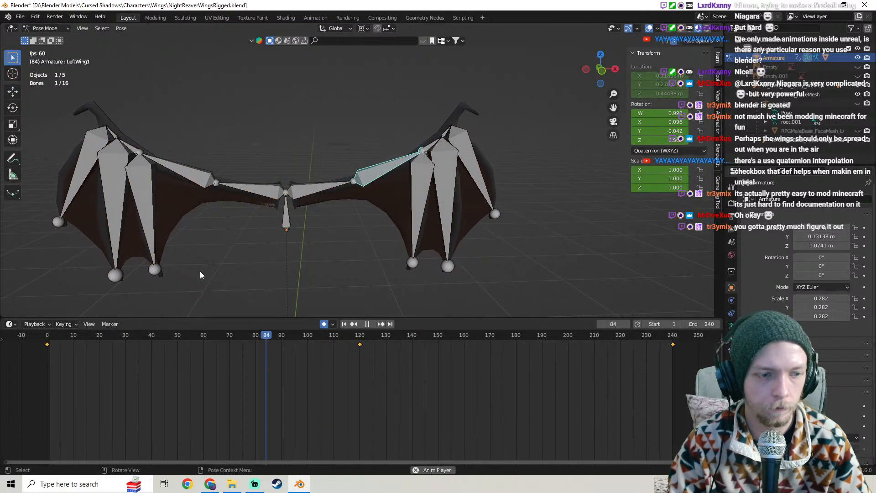
- Show the LeftWing1 curves normalized in the Graph Editor and examine their shape across the whole loop
{"action": "left_click", "coordinate": [10, 324]}
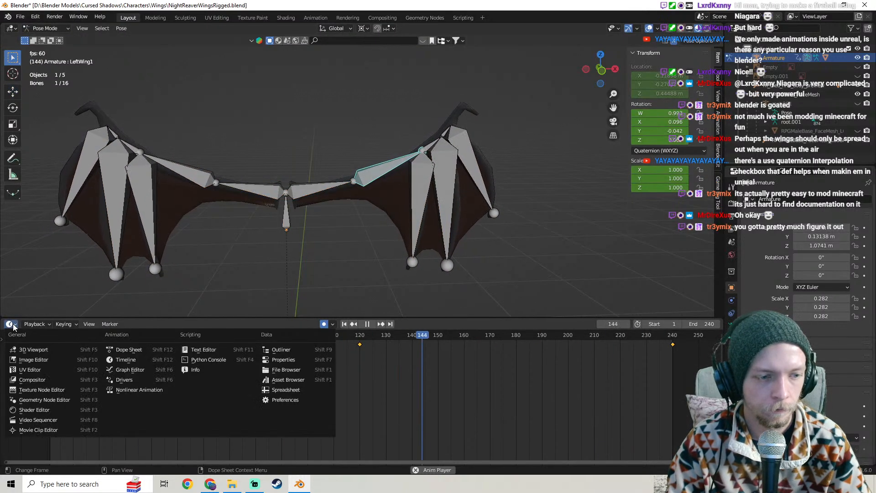
{"action": "left_click", "coordinate": [143, 369]}
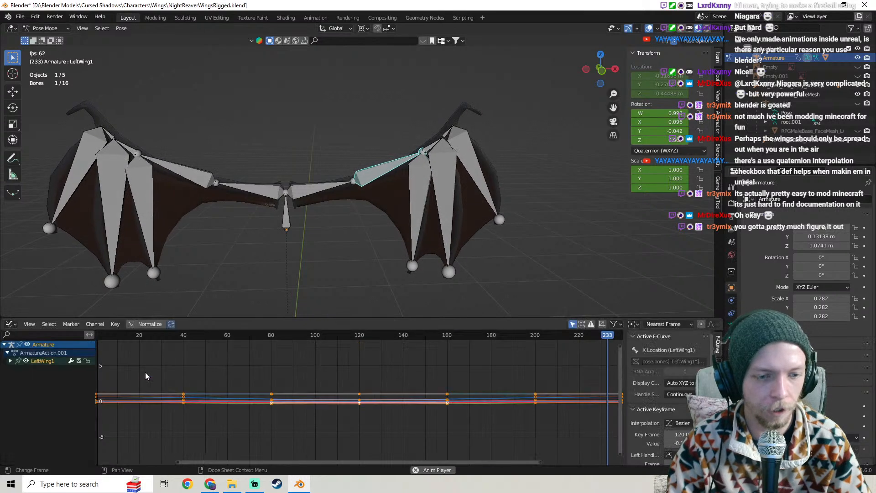
{"action": "left_click", "coordinate": [149, 324]}
{"action": "key", "text": "Home"}
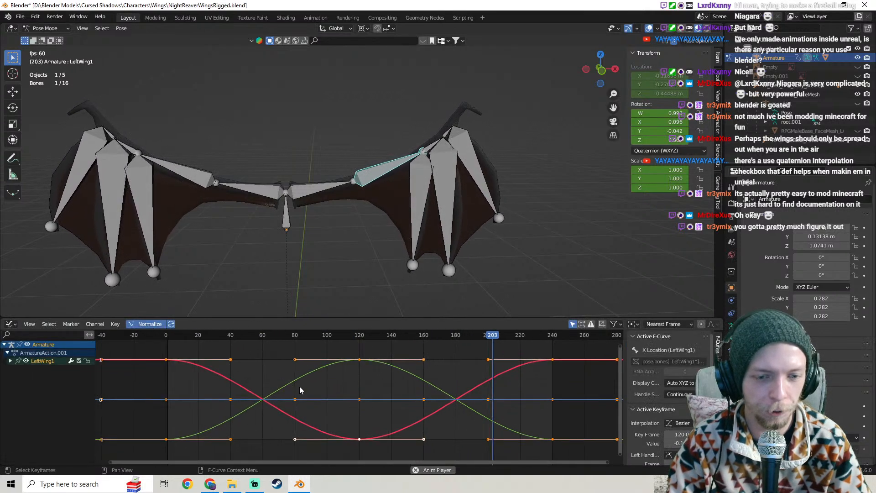
{"action": "mouse_move", "coordinate": [333, 462]}
{"action": "left_mouse_down"}
{"action": "mouse_move", "coordinate": [374, 451]}
{"action": "mouse_move", "coordinate": [334, 461]}
{"action": "left_mouse_up"}
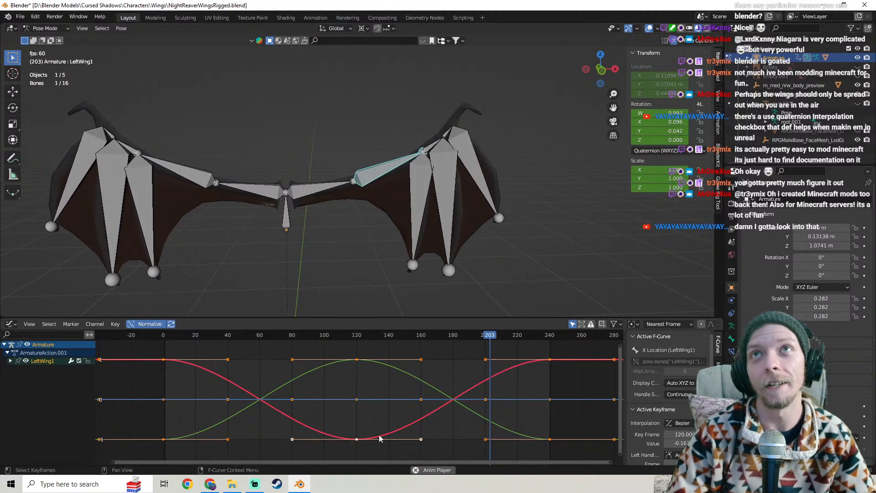
{"action": "scroll", "coordinate": [344, 402], "scroll_direction": "down", "scroll_amount": 2}
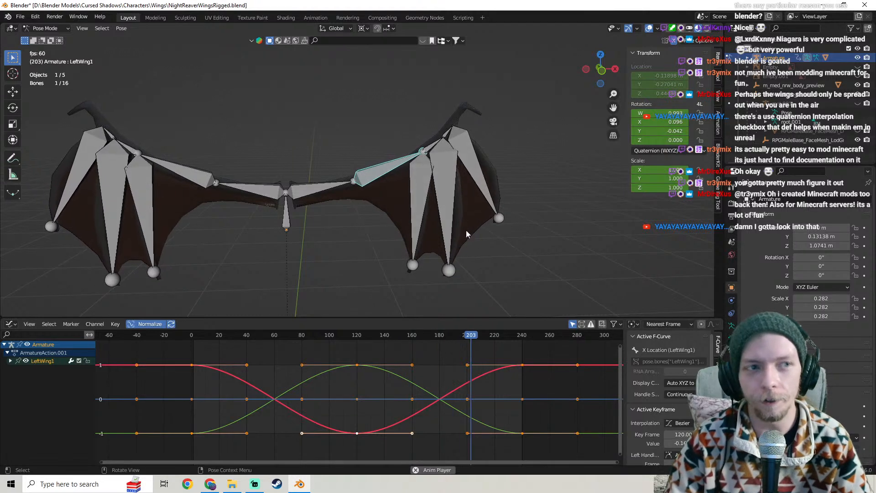
{"action": "scroll", "coordinate": [190, 232], "scroll_direction": "up", "scroll_amount": 4}
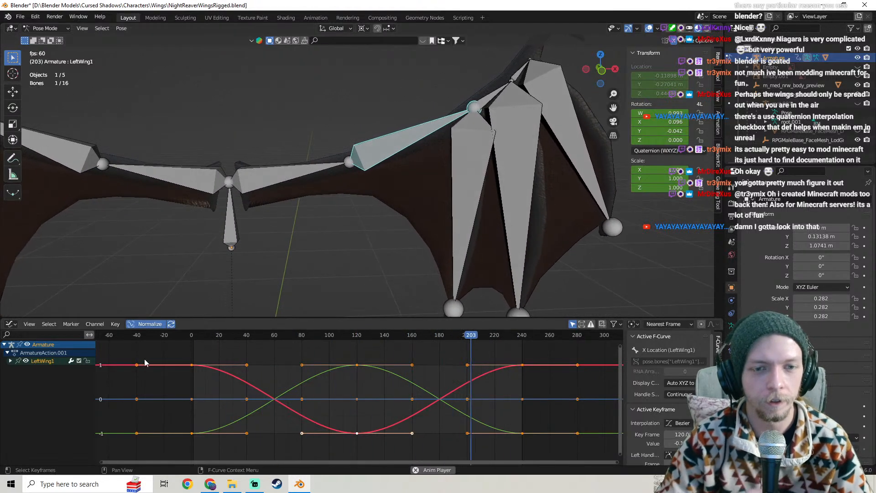
- Switch back to the Timeline, then select all bones of the armature and stop playback
{"action": "left_click", "coordinate": [11, 323]}
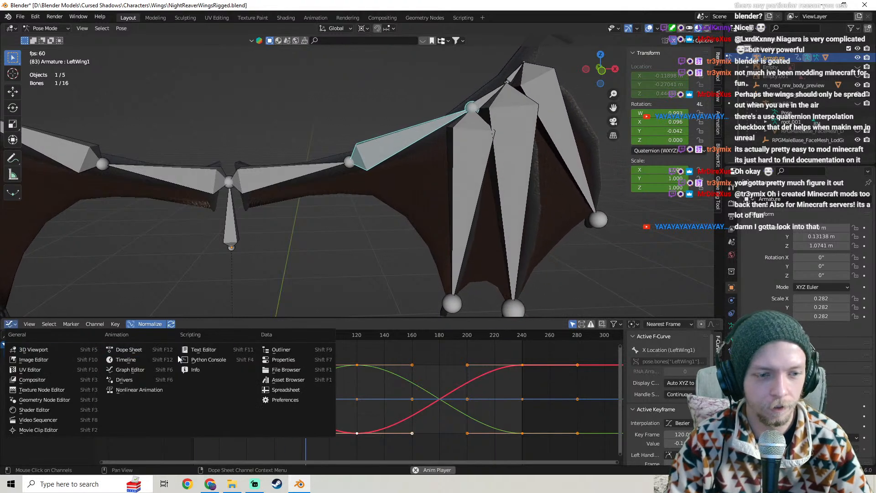
{"action": "left_click", "coordinate": [127, 359]}
{"action": "scroll", "coordinate": [298, 260], "scroll_direction": "down", "scroll_amount": 4}
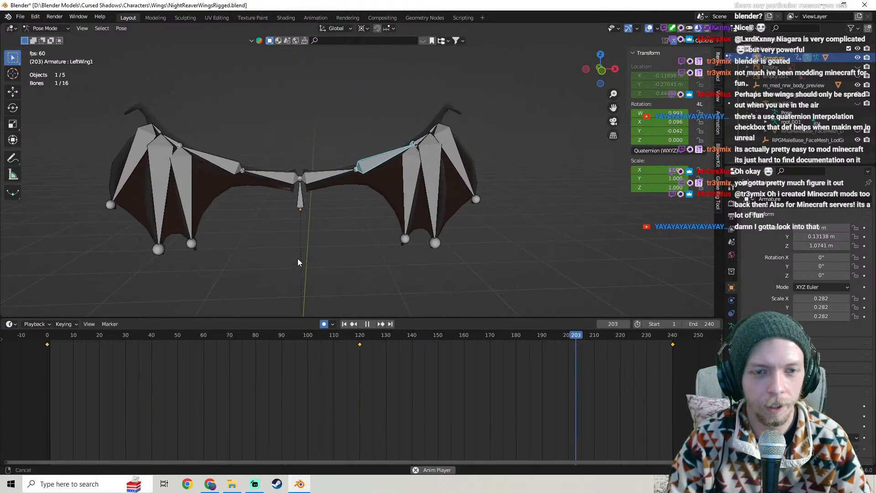
{"action": "key", "text": "a"}
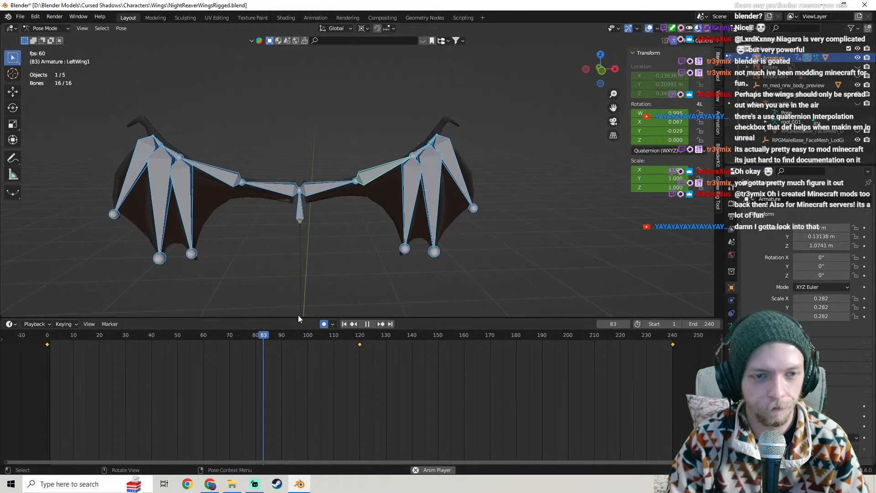
{"action": "key", "text": "space"}
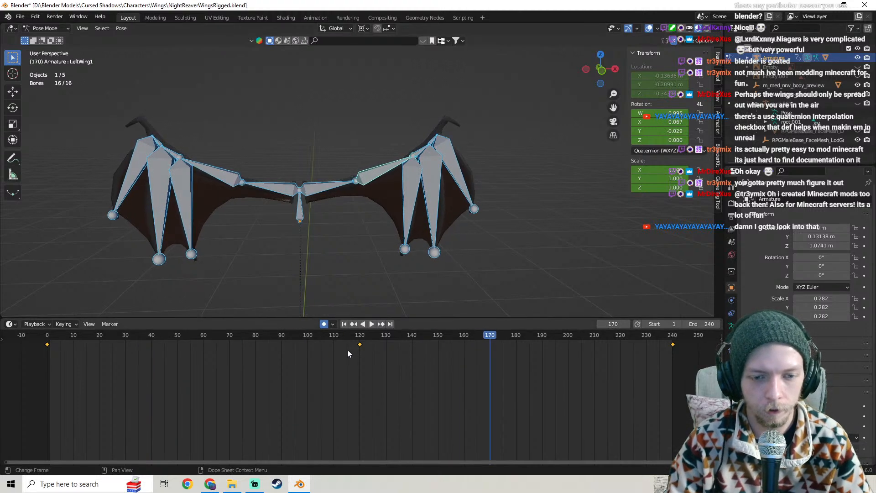
- Set the handle type of the selected wing keyframes to Automatic and briefly replay the flap
{"action": "right_click", "coordinate": [359, 350]}
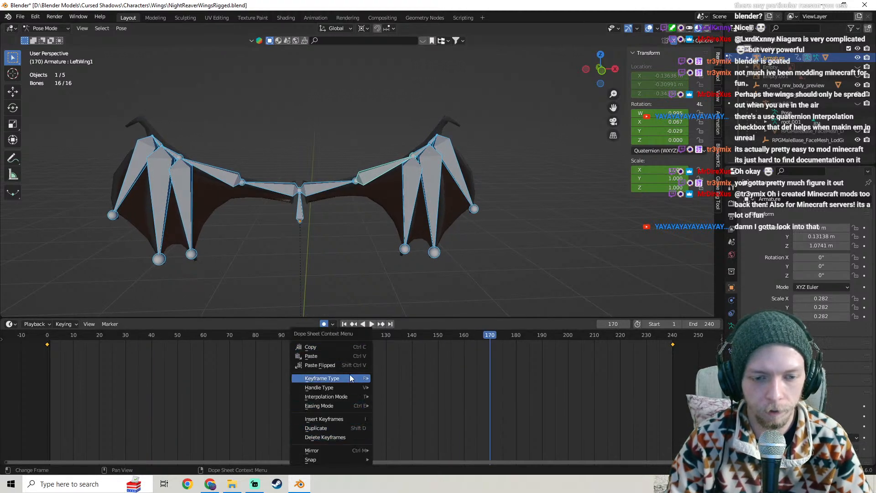
{"action": "mouse_move", "coordinate": [350, 387]}
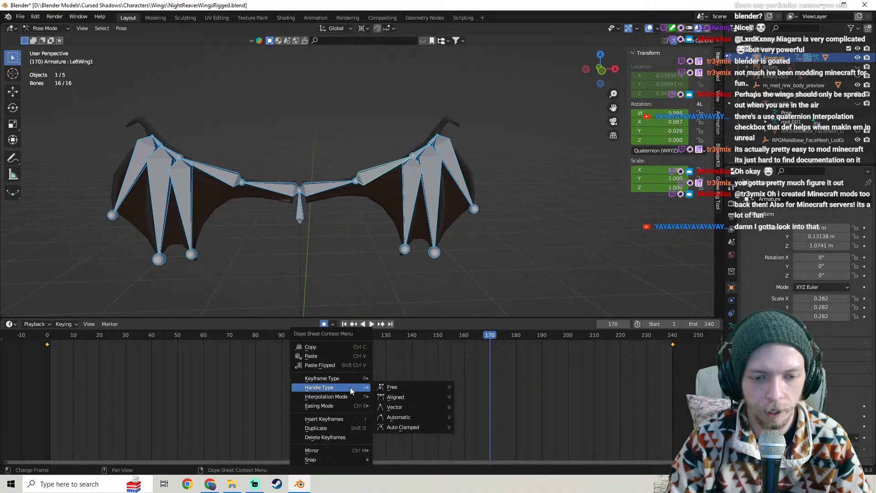
{"action": "left_click", "coordinate": [409, 418]}
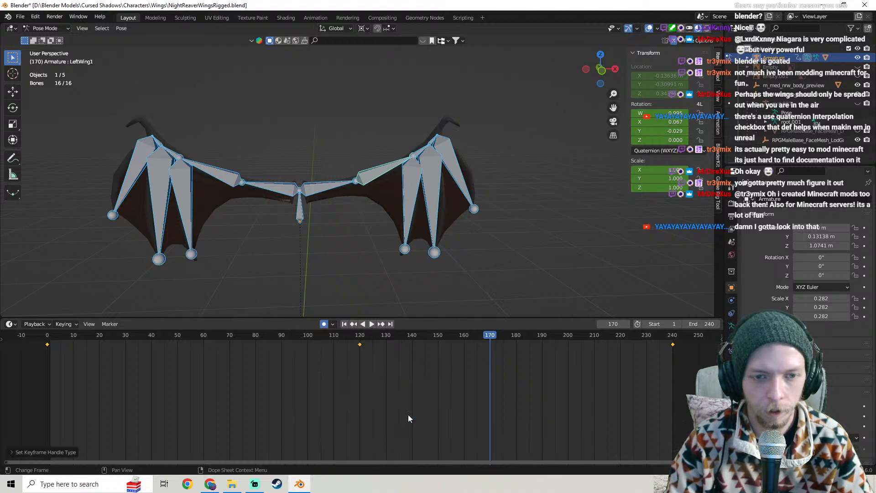
{"action": "left_click", "coordinate": [372, 335]}
{"action": "key", "text": "space"}
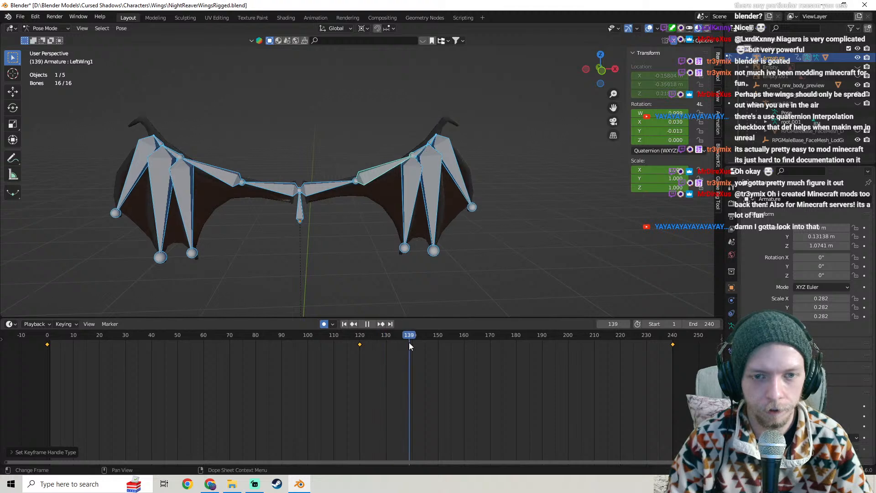
- Set the interpolation mode of the selected wing keyframes to Bezier
{"action": "right_click", "coordinate": [359, 344]}
{"action": "mouse_move", "coordinate": [363, 358]}
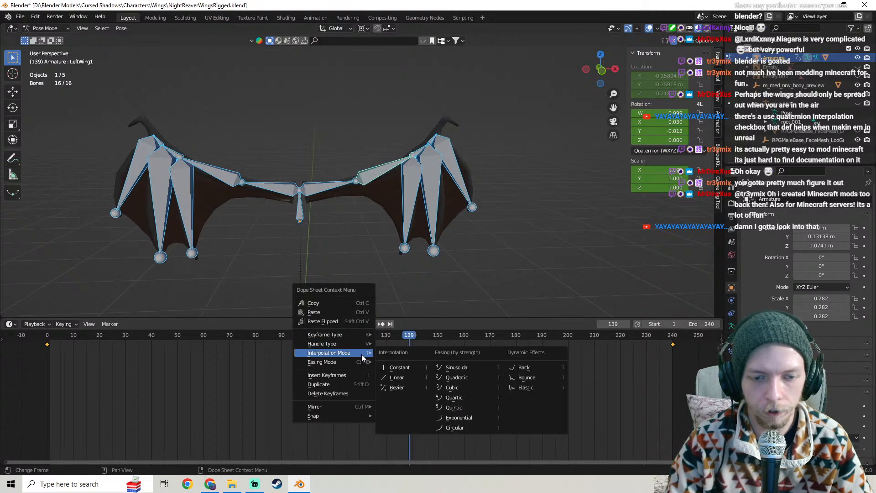
{"action": "left_click", "coordinate": [401, 388]}
{"action": "middle_click_drag", "start_coordinate": [368, 276], "coordinate": [394, 287], "text": "shift"}
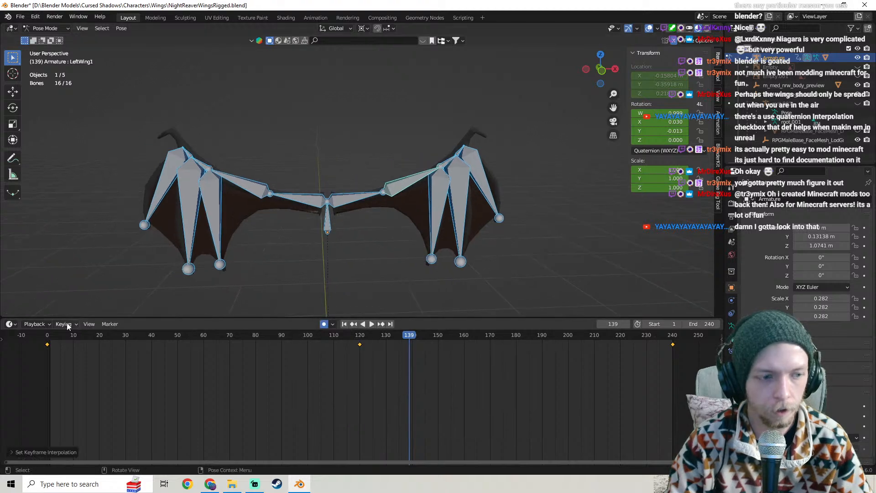
- Play the flap animation and examine the wing bones and the inner wing roots up close
{"action": "key", "text": "space"}
{"action": "scroll", "coordinate": [418, 257], "scroll_direction": "up", "scroll_amount": 4}
{"action": "middle_click_drag", "start_coordinate": [439, 261], "coordinate": [351, 206], "text": "shift"}
{"action": "scroll", "coordinate": [363, 207], "scroll_direction": "up", "scroll_amount": 3}
{"action": "scroll", "coordinate": [363, 208], "scroll_direction": "down", "scroll_amount": 5}
{"action": "scroll", "coordinate": [413, 223], "scroll_direction": "up", "scroll_amount": 4}
{"action": "scroll", "coordinate": [406, 206], "scroll_direction": "down", "scroll_amount": 3}
{"action": "scroll", "coordinate": [379, 217], "scroll_direction": "up", "scroll_amount": 3}
{"action": "scroll", "coordinate": [380, 217], "scroll_direction": "down", "scroll_amount": 1}
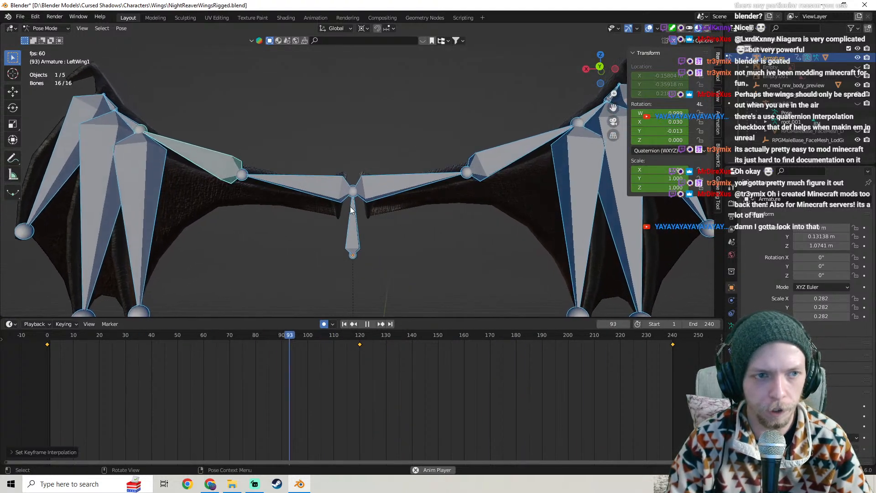
{"action": "scroll", "coordinate": [351, 207], "scroll_direction": "down", "scroll_amount": 1}
{"action": "middle_click_drag", "start_coordinate": [350, 207], "coordinate": [371, 221]}
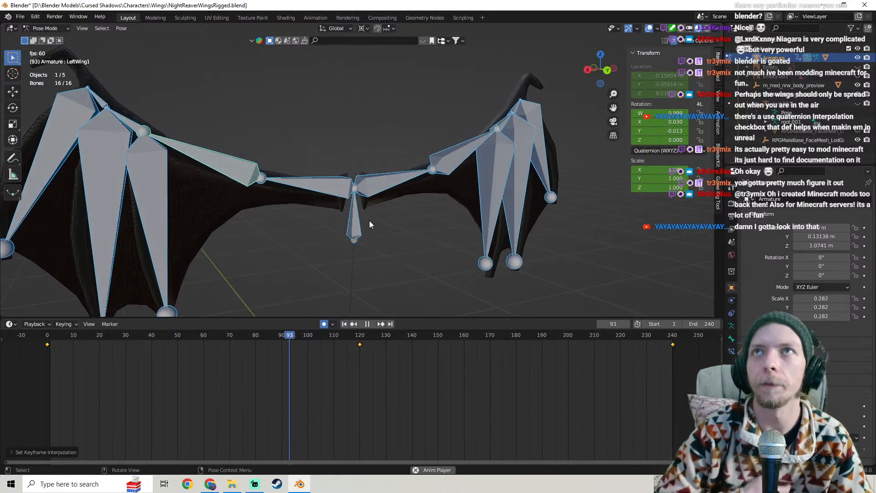
{"action": "middle_click_drag", "start_coordinate": [393, 217], "coordinate": [320, 165]}
- Switch the armature to Object Mode and hide it so only the wing mesh shows during playback
{"action": "left_click", "coordinate": [48, 28]}
{"action": "left_click", "coordinate": [52, 37]}
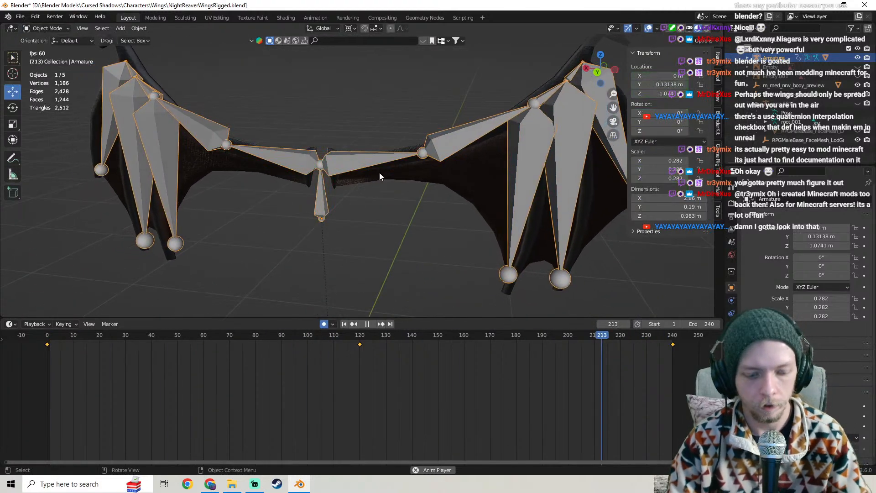
{"action": "key", "text": "h"}
{"action": "middle_click_drag", "start_coordinate": [380, 172], "coordinate": [417, 173]}
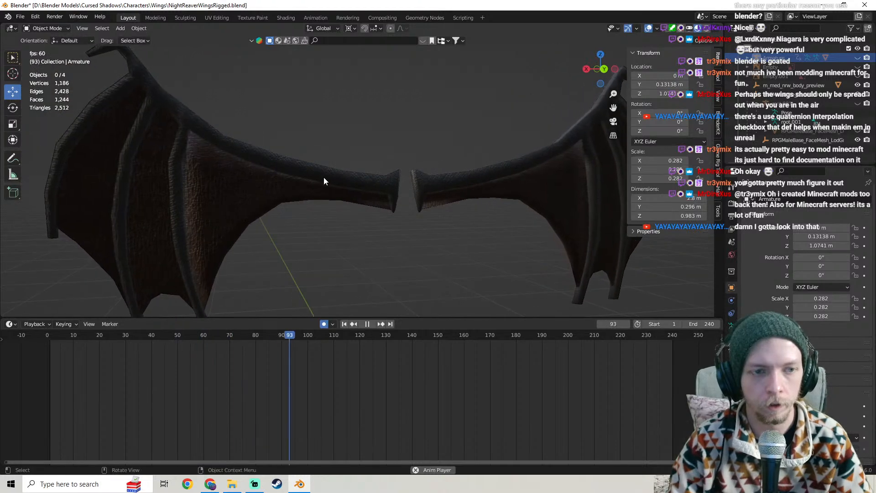
- Examine the looping flap on the bare wing mesh from the side, front and above
{"action": "middle_click_drag", "start_coordinate": [324, 176], "coordinate": [531, 196], "text": "shift"}
{"action": "middle_click_drag", "start_coordinate": [431, 160], "coordinate": [333, 134]}
{"action": "scroll", "coordinate": [338, 137], "scroll_direction": "up", "scroll_amount": 3}
{"action": "key", "text": "Up"}
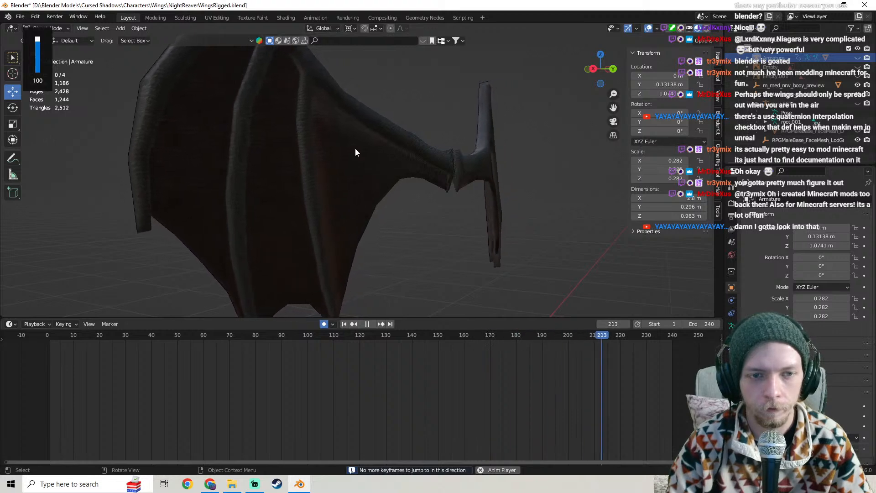
{"action": "middle_click_drag", "start_coordinate": [355, 149], "coordinate": [465, 184]}
{"action": "key", "text": "XF86AudioNext"}
{"action": "middle_click_drag", "start_coordinate": [434, 155], "coordinate": [510, 163]}
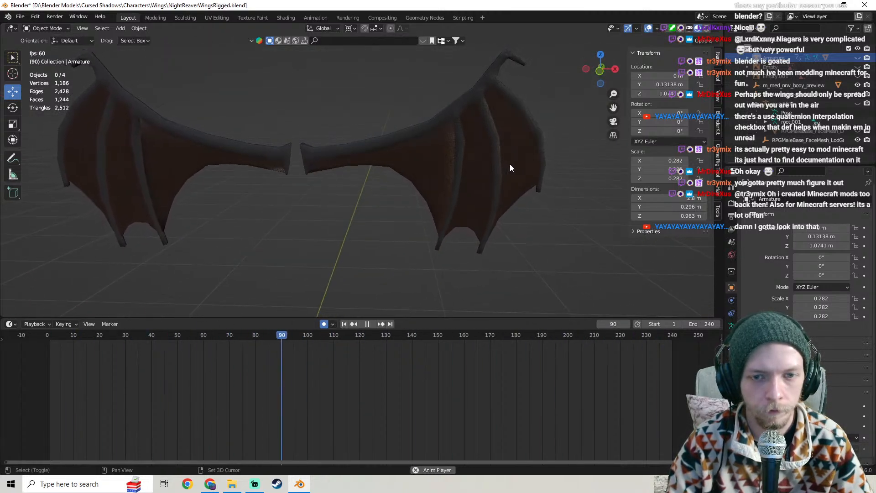
{"action": "middle_click_drag", "start_coordinate": [510, 164], "coordinate": [520, 206]}
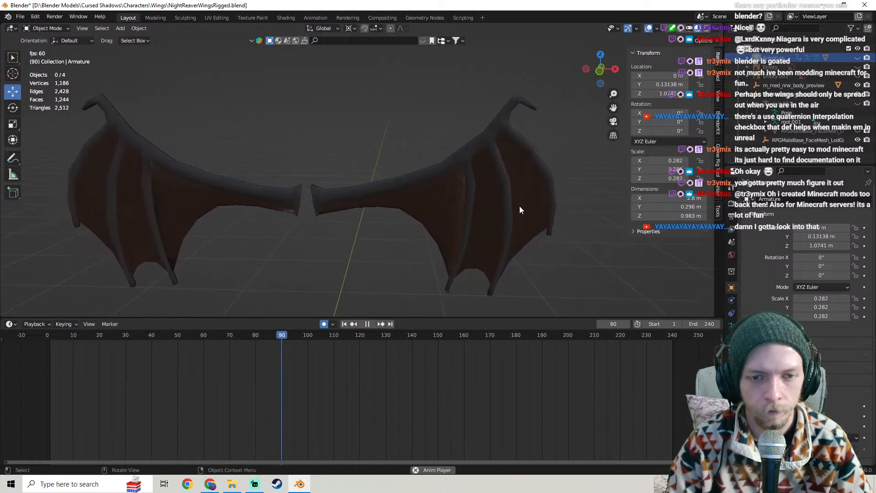
{"action": "middle_click_drag", "start_coordinate": [520, 206], "coordinate": [305, 216]}
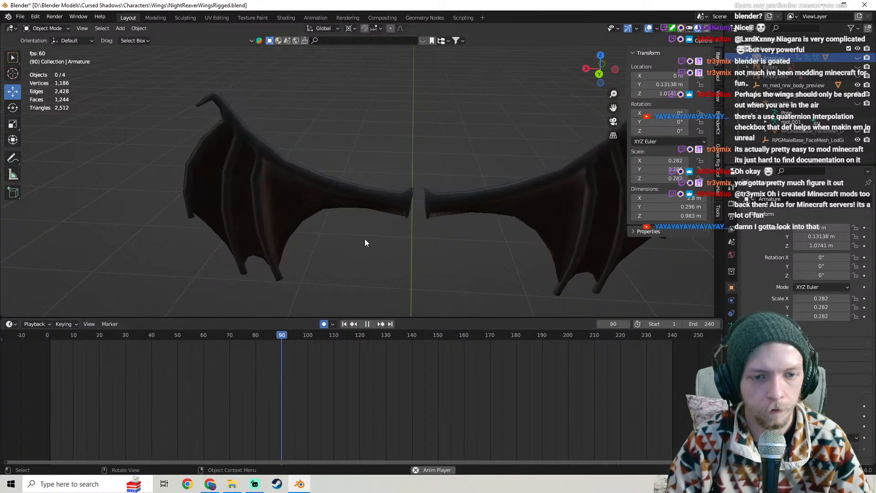
{"action": "middle_click_drag", "start_coordinate": [365, 240], "coordinate": [404, 210]}
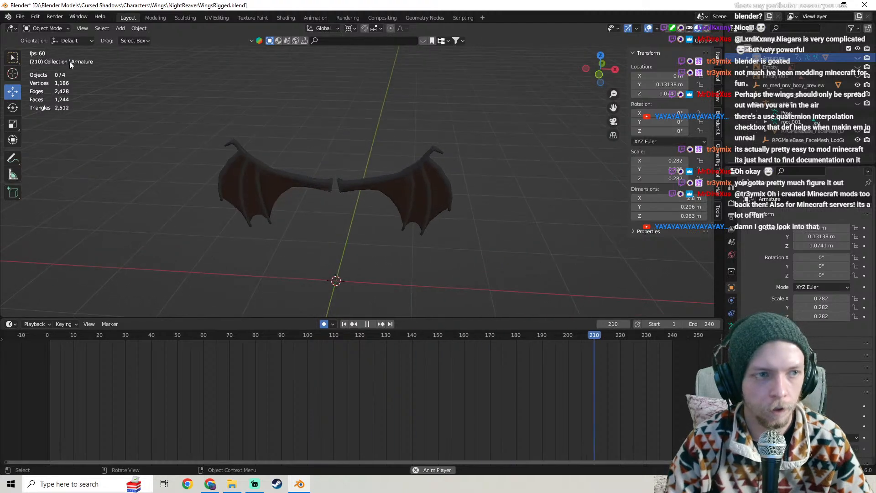
- Unhide the armature and stop the animation playback
{"action": "key", "text": "alt+h"}
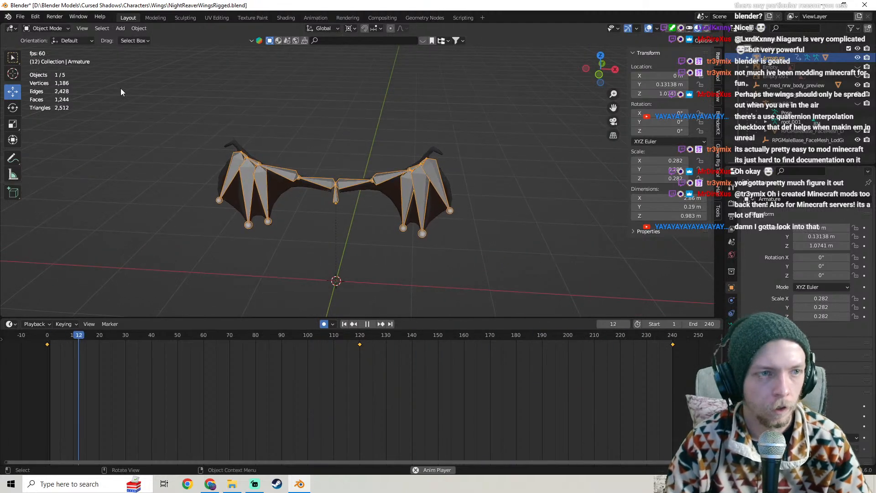
{"action": "key", "text": "space"}
{"action": "middle_click_drag", "start_coordinate": [403, 204], "coordinate": [374, 199]}
{"action": "scroll", "coordinate": [424, 199], "scroll_direction": "down", "scroll_amount": 5}
{"action": "scroll", "coordinate": [373, 199], "scroll_direction": "up", "scroll_amount": 3}
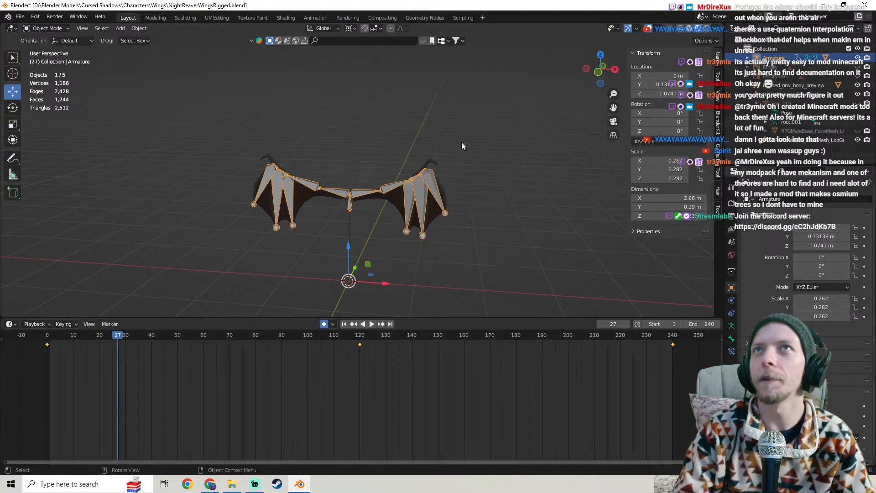
{"action": "middle_click_drag", "start_coordinate": [368, 177], "coordinate": [343, 163]}
- Select all visible objects, including the armature and the wing mesh
{"action": "key", "text": "a"}
{"action": "key", "text": "Home"}
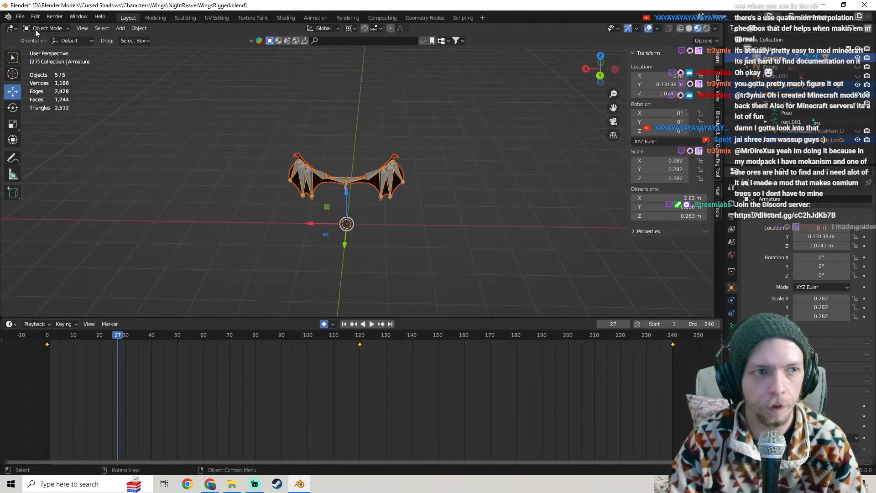
{"action": "left_click", "coordinate": [18, 17]}
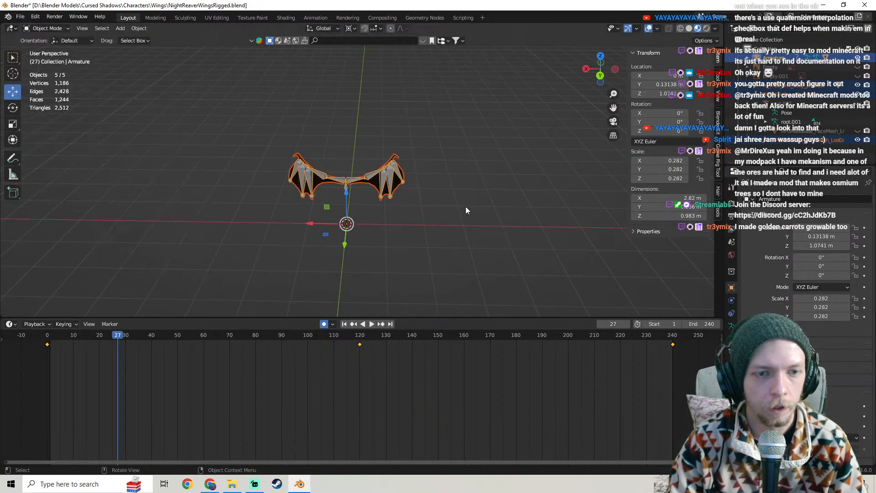
{"action": "middle_click_drag", "start_coordinate": [465, 206], "coordinate": [427, 228]}
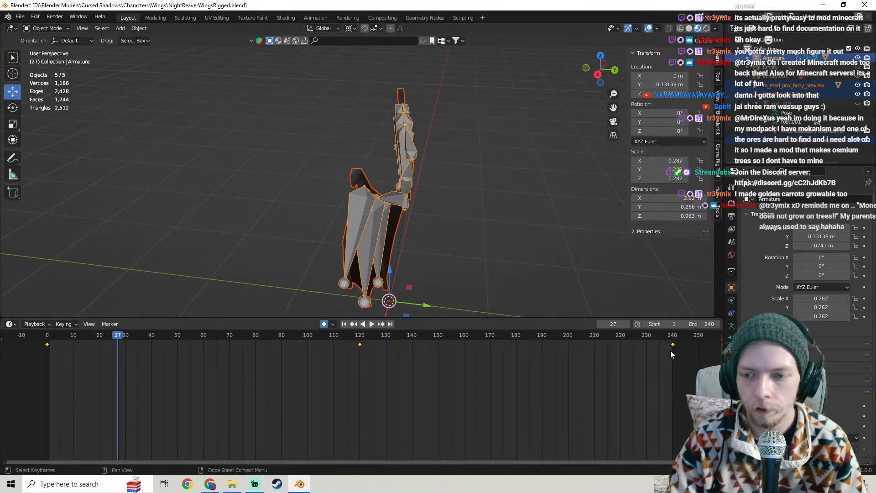
- Compare the armature's Rest Position with its Pose Position, leaving it in Pose Position
{"action": "left_click", "coordinate": [733, 327]}
{"action": "left_click", "coordinate": [844, 228]}
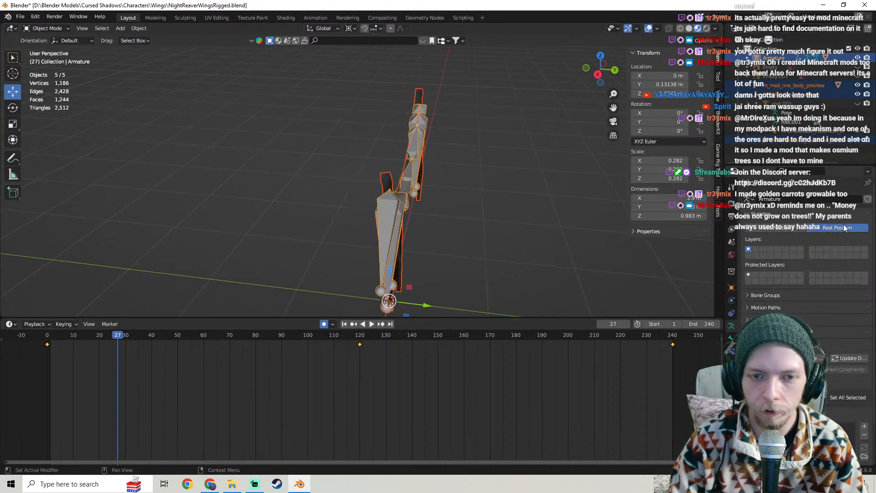
{"action": "left_click", "coordinate": [771, 229]}
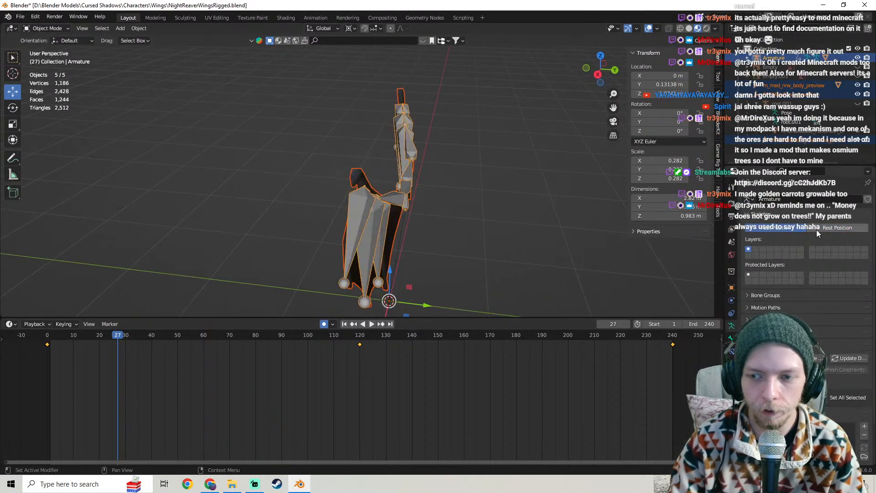
{"action": "left_click", "coordinate": [817, 229]}
{"action": "left_click", "coordinate": [776, 228]}
{"action": "middle_click_drag", "start_coordinate": [481, 185], "coordinate": [395, 181]}
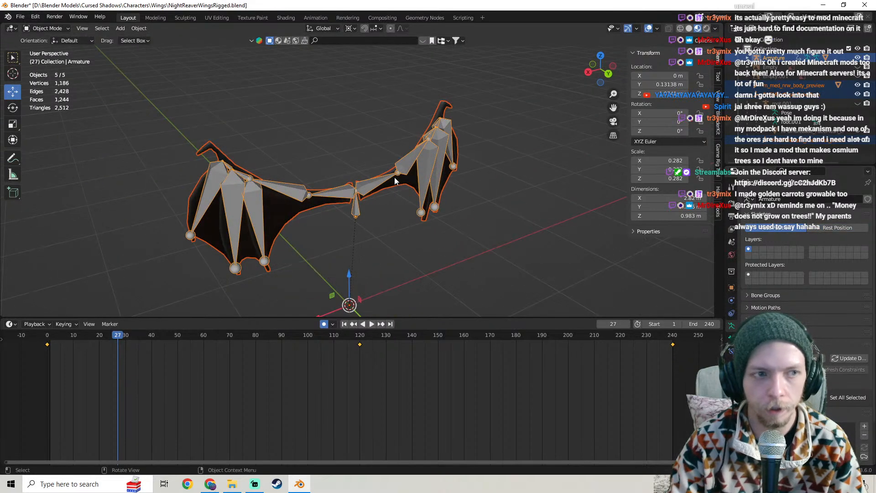
- Start an FBX export into the Wings folder and name the file NightReaverWingsOpenIdle.fbx
{"action": "left_click", "coordinate": [20, 16]}
{"action": "mouse_move", "coordinate": [45, 148]}
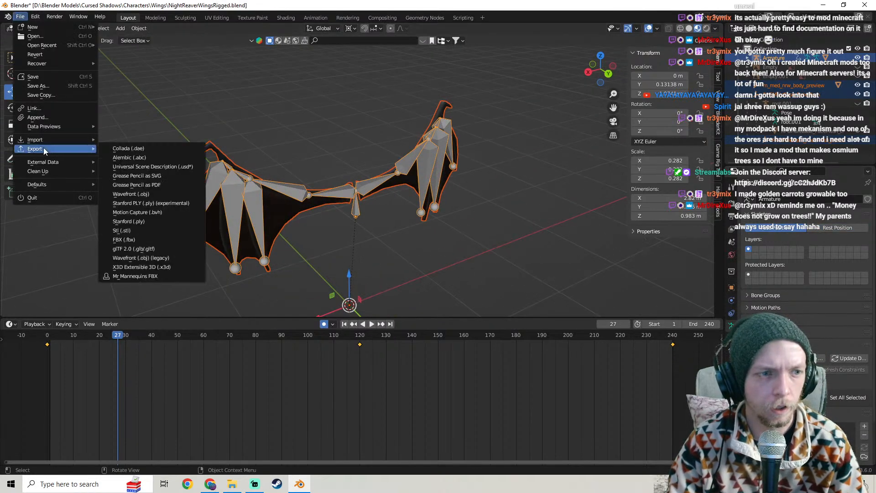
{"action": "left_click", "coordinate": [138, 239]}
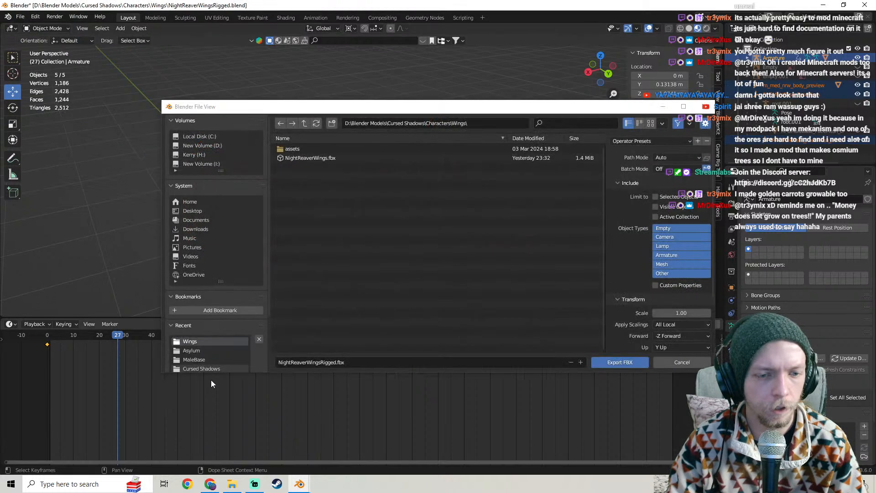
{"action": "left_click", "coordinate": [334, 363]}
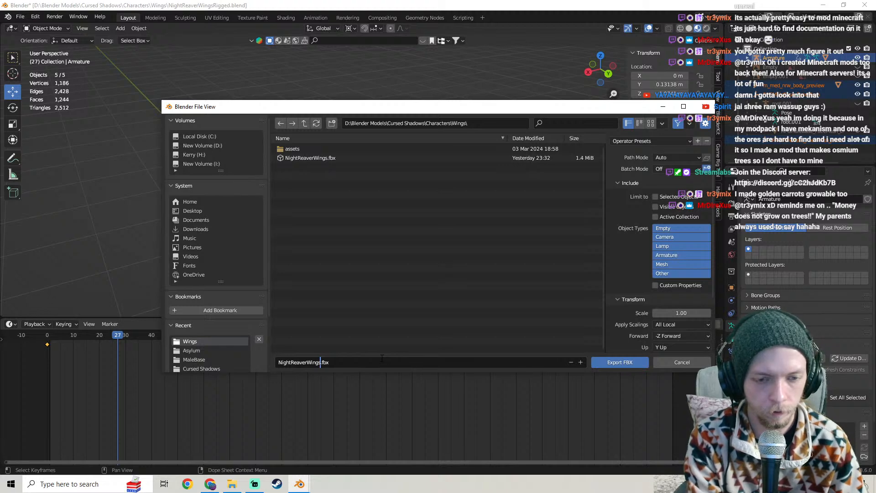
{"action": "type", "text": "penId"}
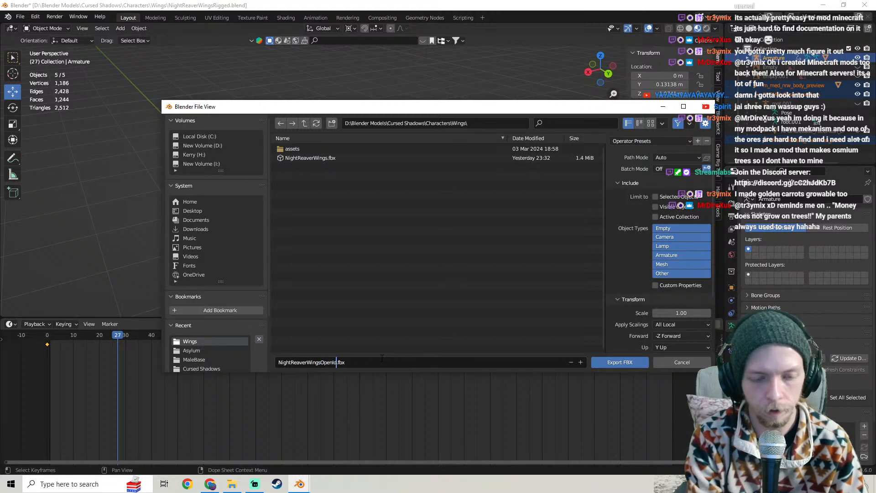
{"action": "type", "text": "le"}
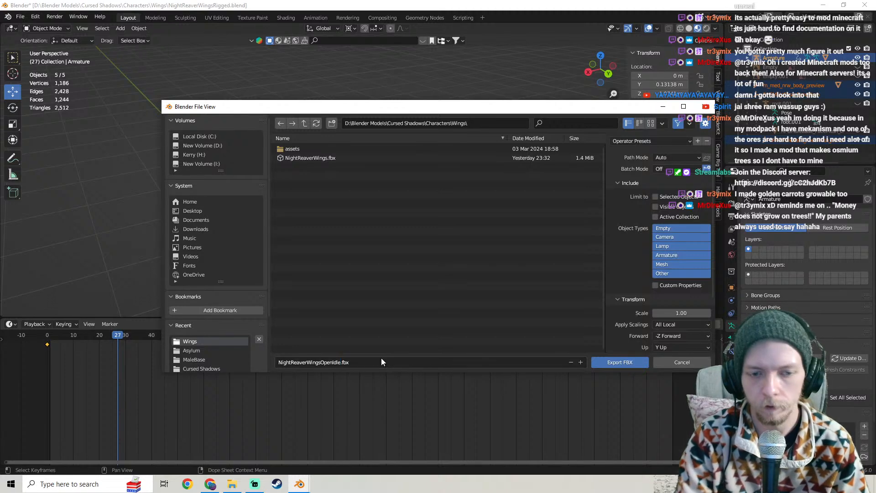
{"action": "key", "text": "Return"}
- Limit the FBX export to selected objects of type Armature and Mesh, with Y Forward and Z Up
{"action": "left_click", "coordinate": [656, 197]}
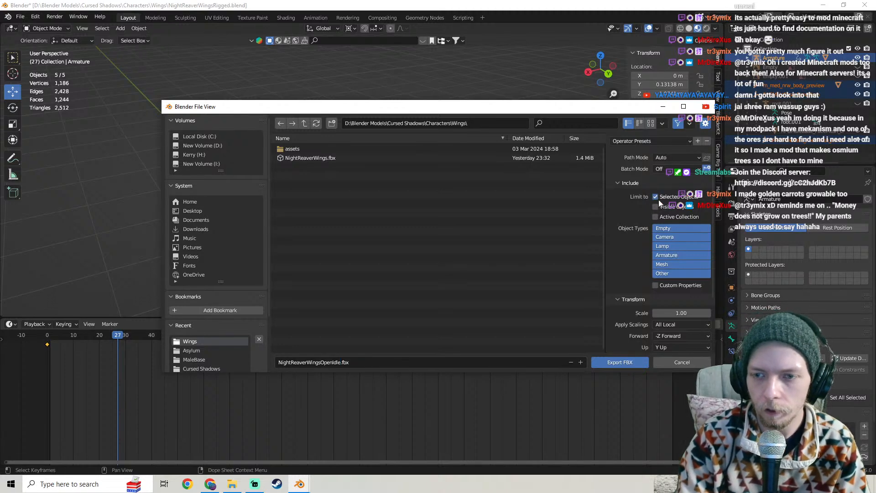
{"action": "left_click", "coordinate": [664, 267]}
{"action": "left_click", "coordinate": [668, 259], "text": "shift"}
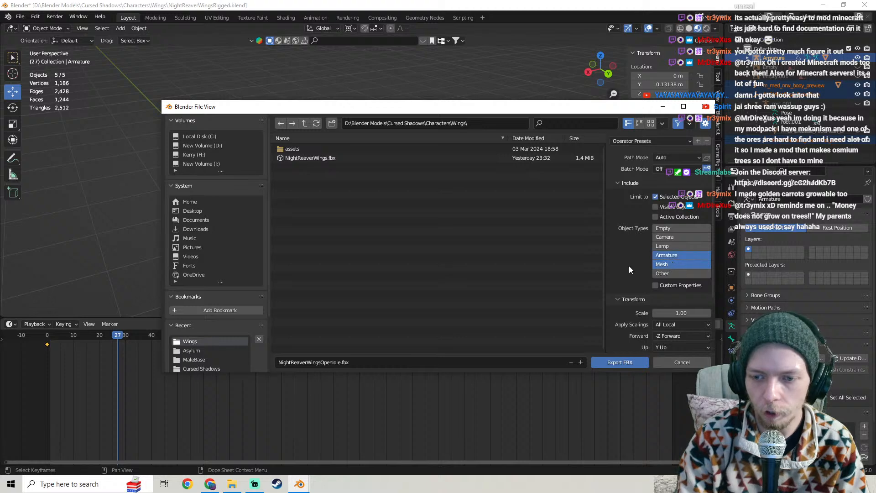
{"action": "scroll", "coordinate": [629, 265], "scroll_direction": "down", "scroll_amount": 4}
{"action": "left_click", "coordinate": [667, 265]}
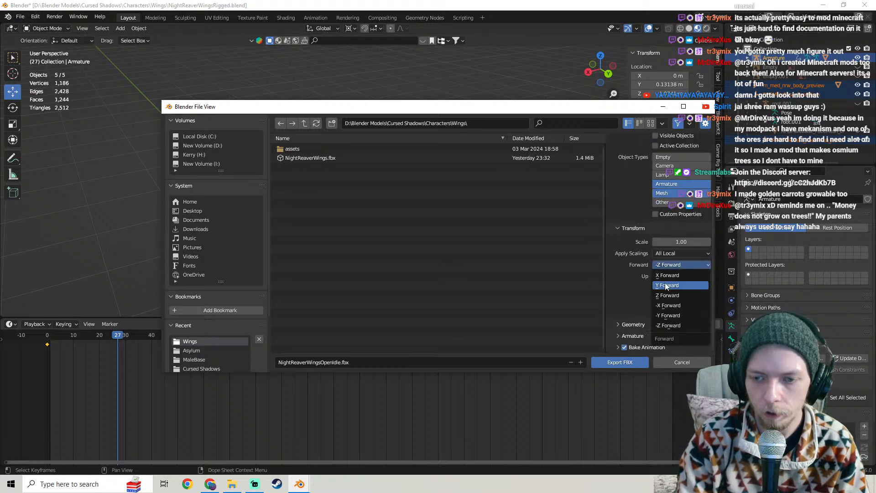
{"action": "left_click", "coordinate": [664, 283]}
{"action": "left_click", "coordinate": [618, 325]}
{"action": "scroll", "coordinate": [610, 269], "scroll_direction": "down", "scroll_amount": 1}
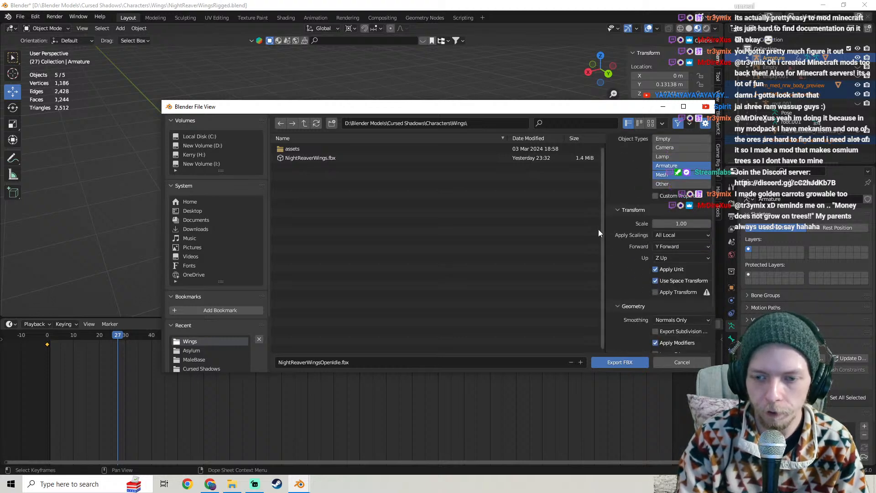
{"action": "left_click", "coordinate": [706, 106]}
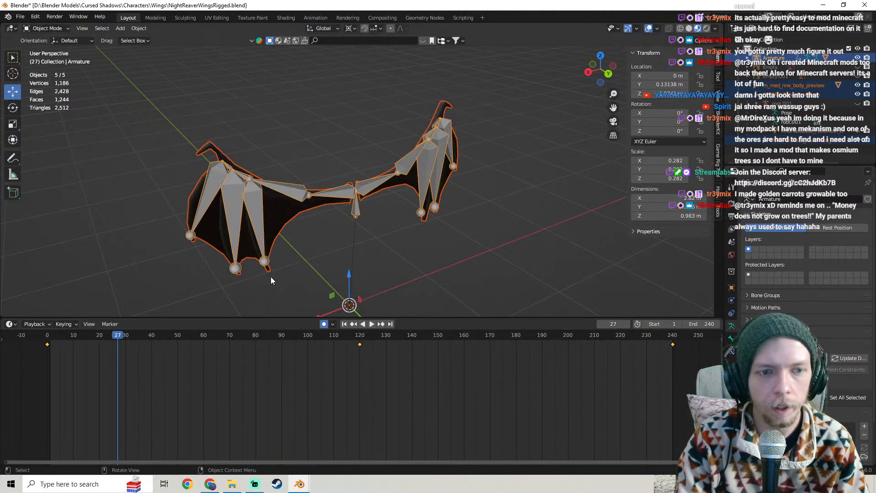
- Select the wing mesh and enable its Subdivision modifier in the viewport
{"action": "left_click", "coordinate": [269, 213]}
{"action": "left_click", "coordinate": [732, 300]}
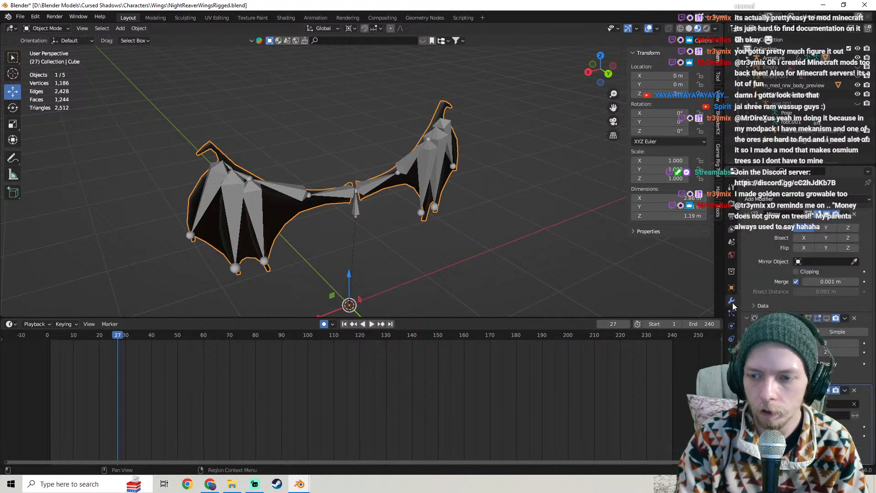
{"action": "left_click", "coordinate": [827, 319]}
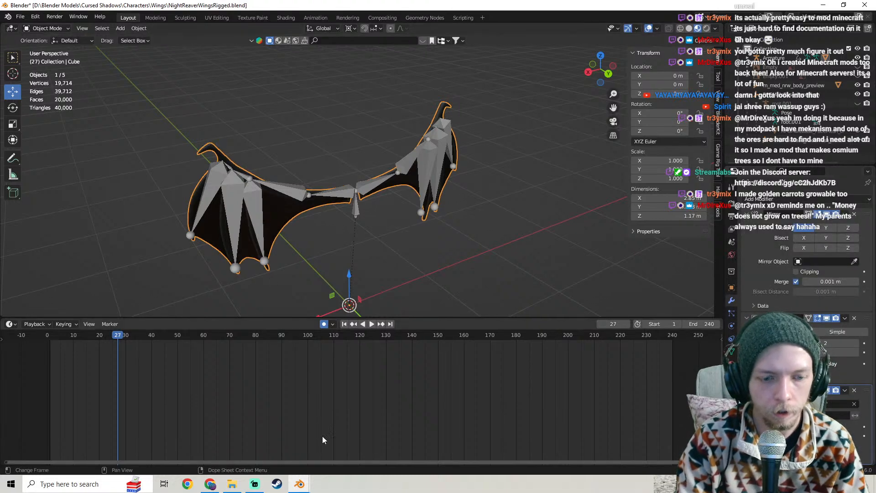
- Bring back the pending FBX export window and discard it
{"action": "mouse_move", "coordinate": [299, 484]}
{"action": "left_click", "coordinate": [365, 432]}
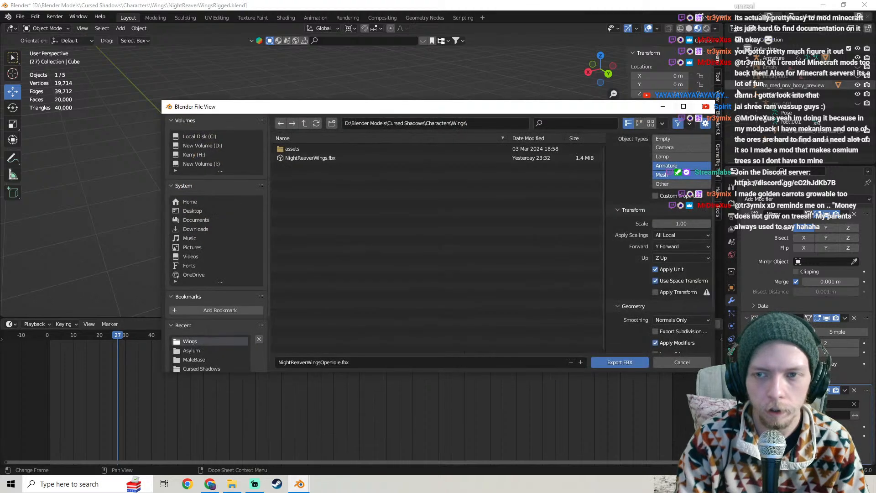
{"action": "left_click", "coordinate": [701, 108]}
- Select all objects and start an FBX export into the Wings folder, naming the file NightReaverWingsOpenIdle.fbx
{"action": "key", "text": "a"}
{"action": "left_click", "coordinate": [20, 17]}
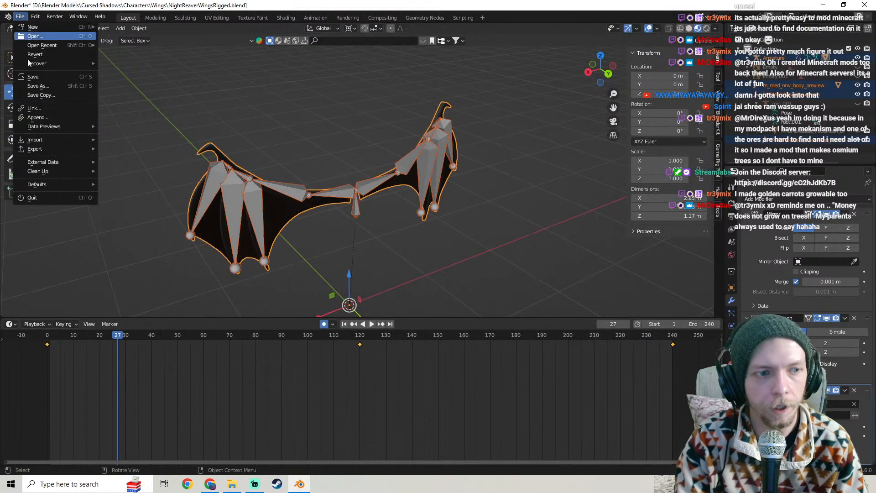
{"action": "mouse_move", "coordinate": [53, 150]}
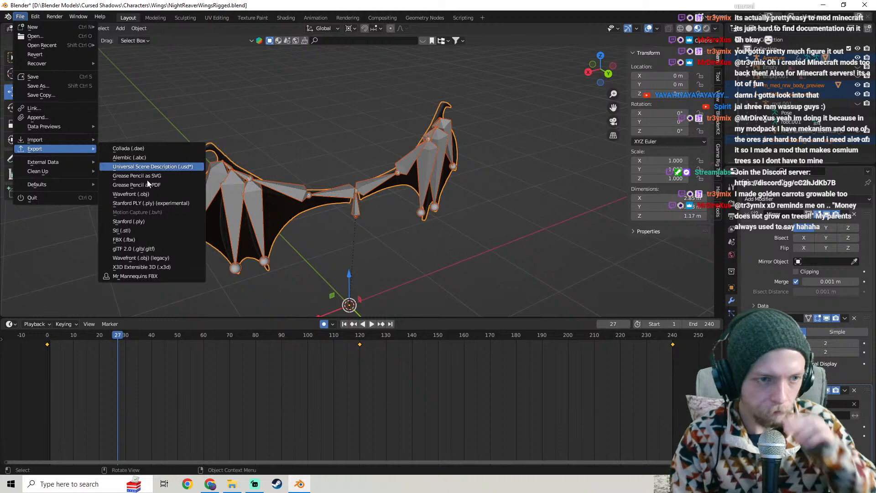
{"action": "left_click", "coordinate": [133, 239]}
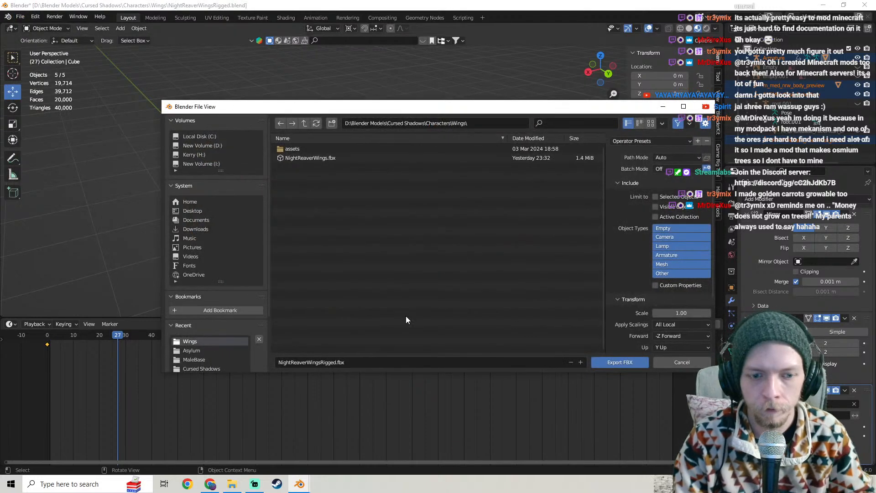
{"action": "left_click", "coordinate": [332, 362]}
{"action": "left_click", "coordinate": [334, 362]}
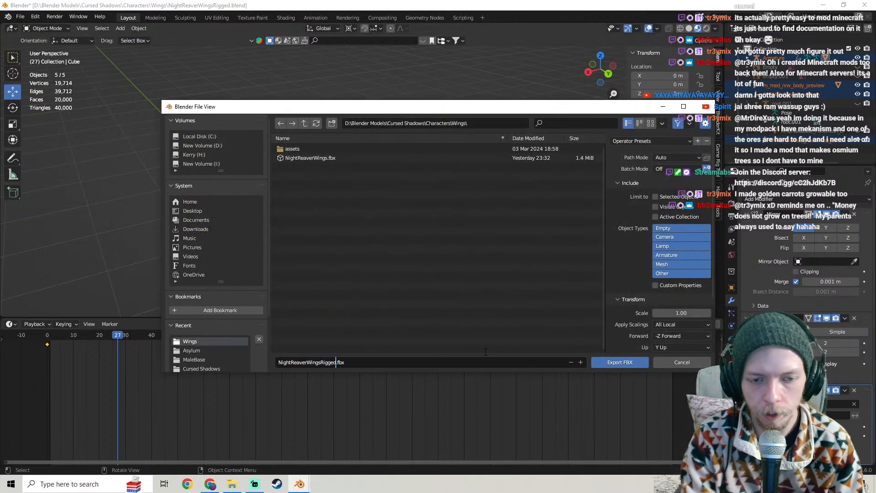
{"action": "key", "text": "BackSpace"}
{"action": "key", "text": "BackSpace"}
{"action": "key", "text": "BackSpace"}
{"action": "key", "text": "BackSpace"}
{"action": "key", "text": "BackSpace"}
{"action": "key", "text": "BackSpace"}
{"action": "type", "text": "Ope"}
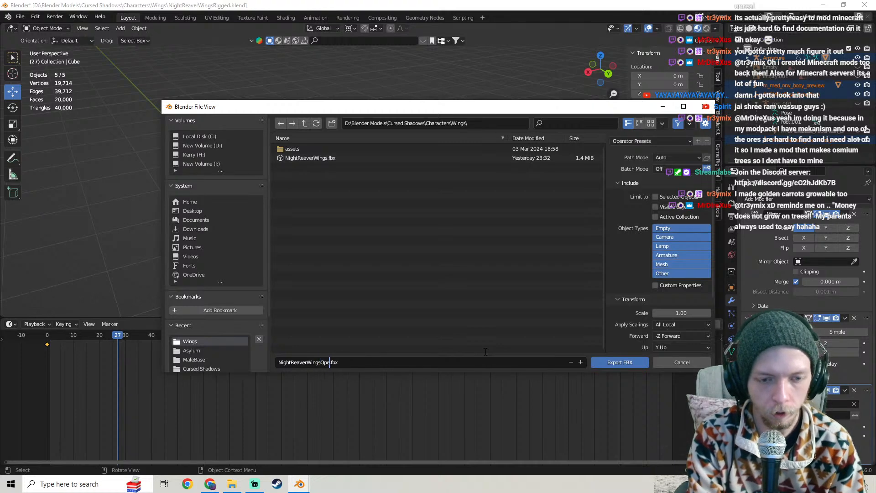
{"action": "type", "text": "nIdle"}
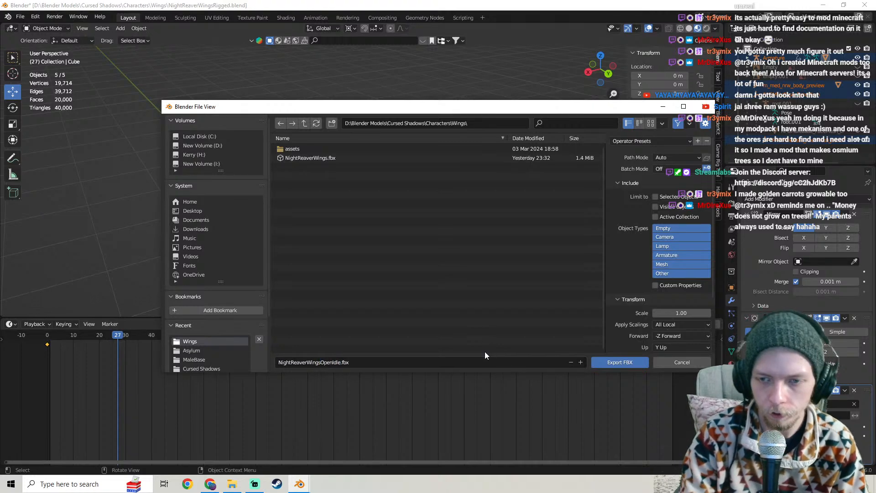
- Limit the FBX export to selected objects of type Armature and Mesh, and set the axes to Y Forward and Z Up
{"action": "left_click", "coordinate": [655, 197]}
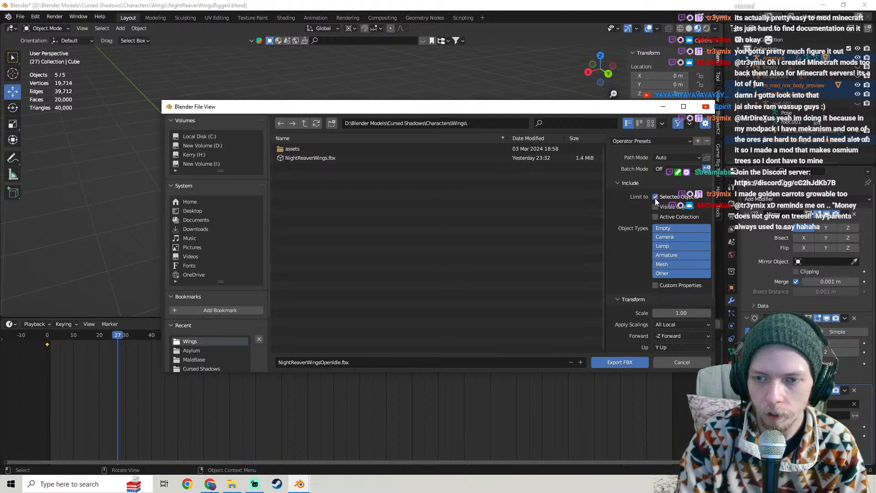
{"action": "left_click", "coordinate": [668, 256]}
{"action": "left_click", "coordinate": [667, 265], "text": "shift"}
{"action": "scroll", "coordinate": [634, 246], "scroll_direction": "down", "scroll_amount": 4}
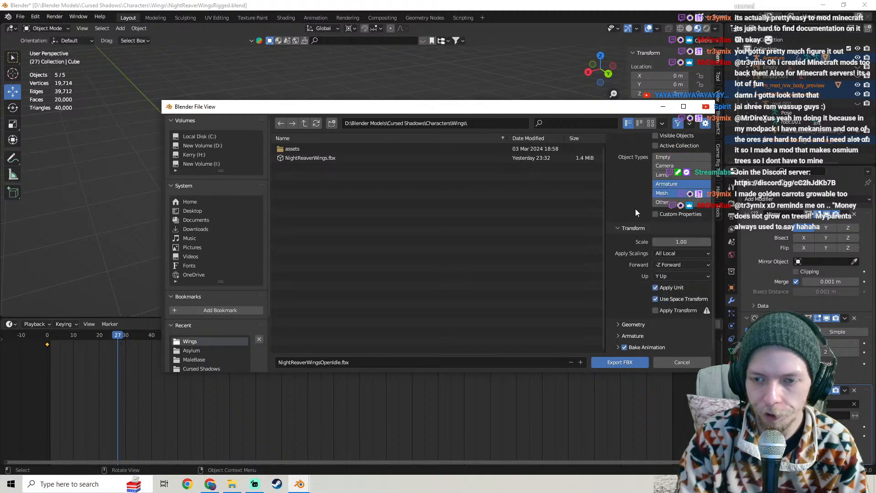
{"action": "left_click", "coordinate": [674, 267]}
{"action": "left_click", "coordinate": [678, 274]}
{"action": "left_click", "coordinate": [676, 262]}
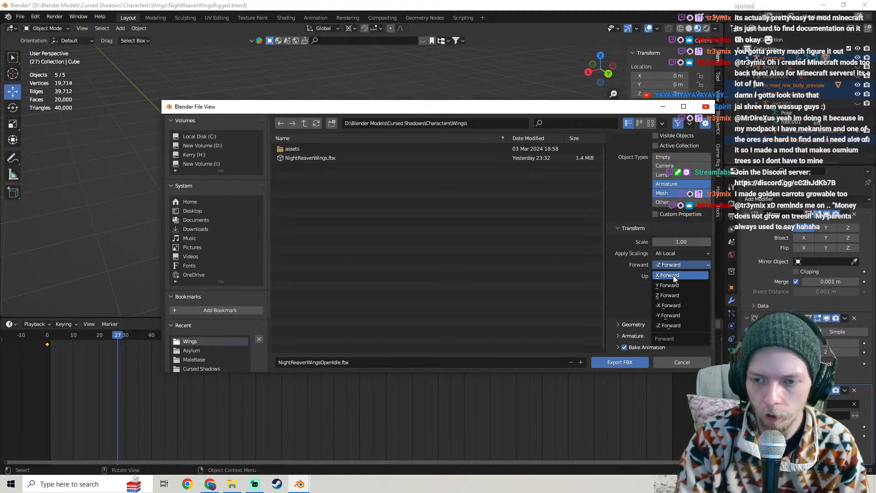
{"action": "left_click", "coordinate": [675, 287]}
- Set the export's geometry smoothing to Face
{"action": "left_click", "coordinate": [633, 324]}
{"action": "scroll", "coordinate": [677, 265], "scroll_direction": "down", "scroll_amount": 5}
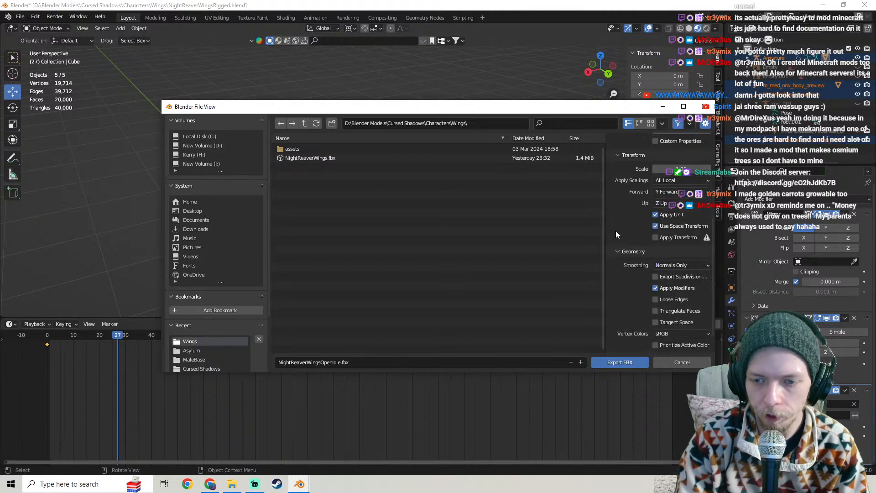
{"action": "left_click", "coordinate": [671, 243]}
{"action": "left_click", "coordinate": [673, 259]}
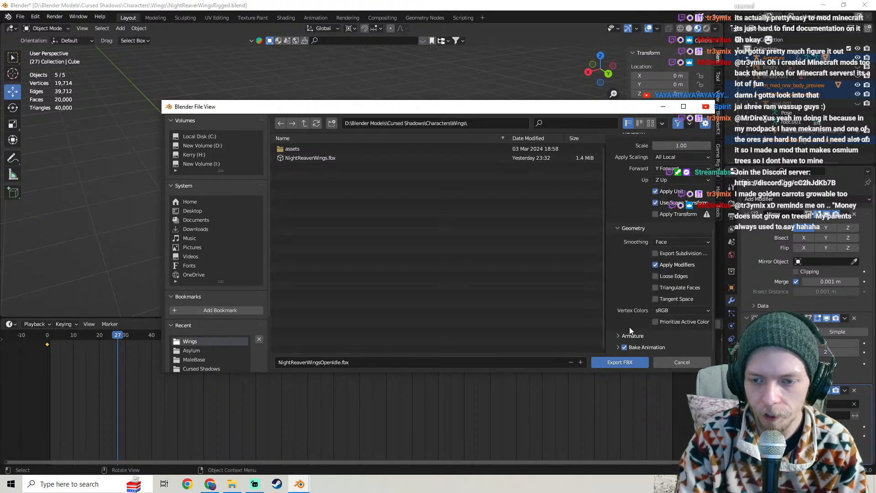
- Export the animated wings FBX with Add Leaf Bones off and Bake Animation on
{"action": "left_click", "coordinate": [618, 336]}
{"action": "scroll", "coordinate": [617, 333], "scroll_direction": "down", "scroll_amount": 3}
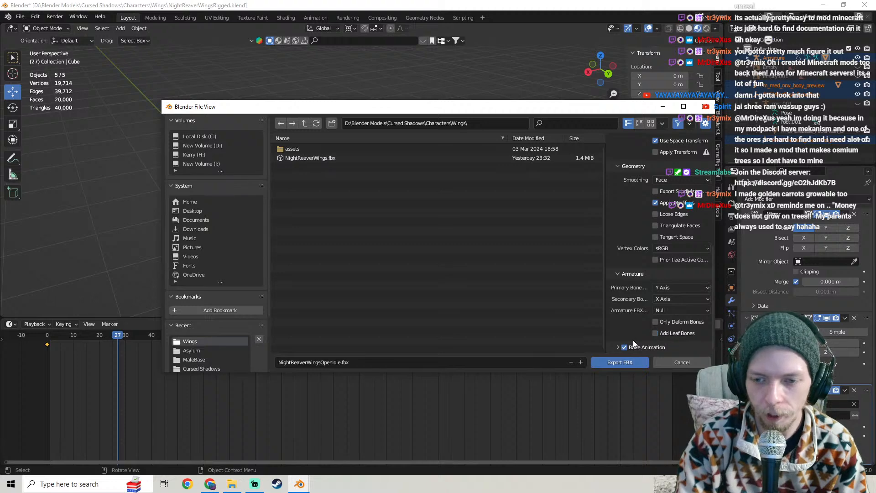
{"action": "left_click", "coordinate": [618, 347]}
{"action": "scroll", "coordinate": [609, 292], "scroll_direction": "down", "scroll_amount": 4}
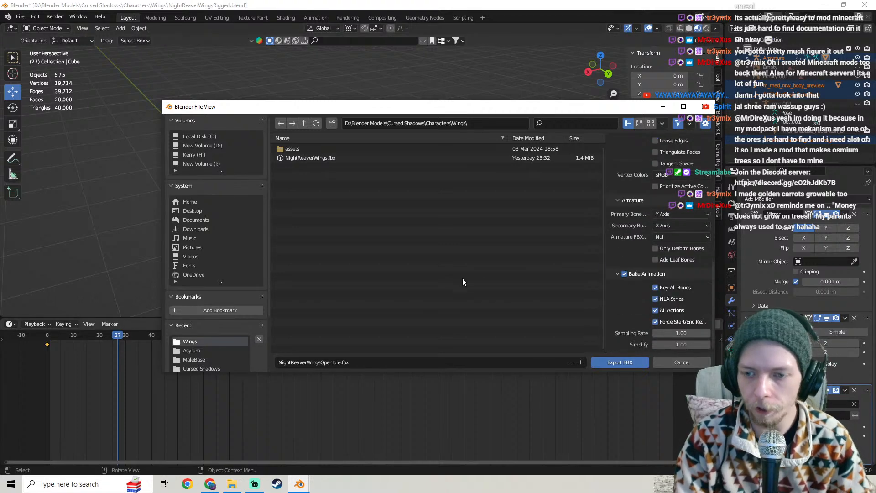
{"action": "left_click", "coordinate": [630, 362]}
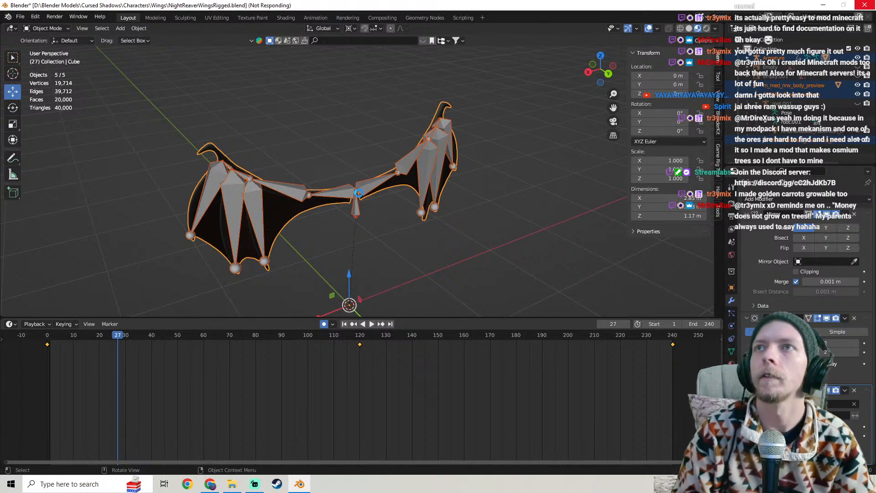
- Select the wing armature and switch it to Rest Position
{"action": "scroll", "coordinate": [359, 193], "scroll_direction": "down", "scroll_amount": 5}
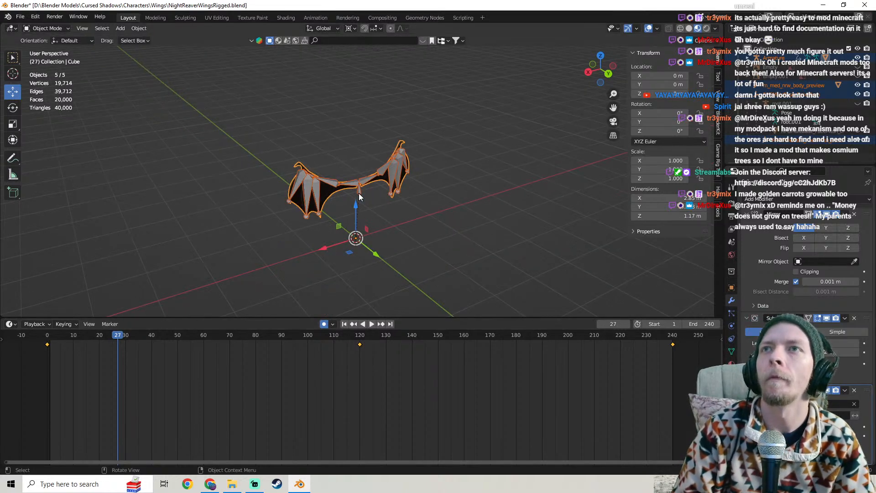
{"action": "scroll", "coordinate": [359, 197], "scroll_direction": "up", "scroll_amount": 3}
{"action": "middle_click_drag", "start_coordinate": [356, 181], "coordinate": [420, 172]}
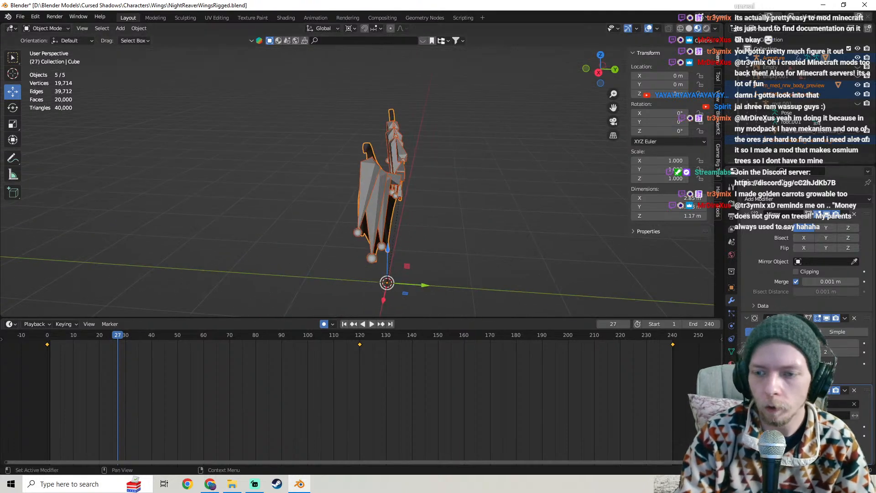
{"action": "left_click", "coordinate": [388, 209]}
{"action": "left_click", "coordinate": [731, 326]}
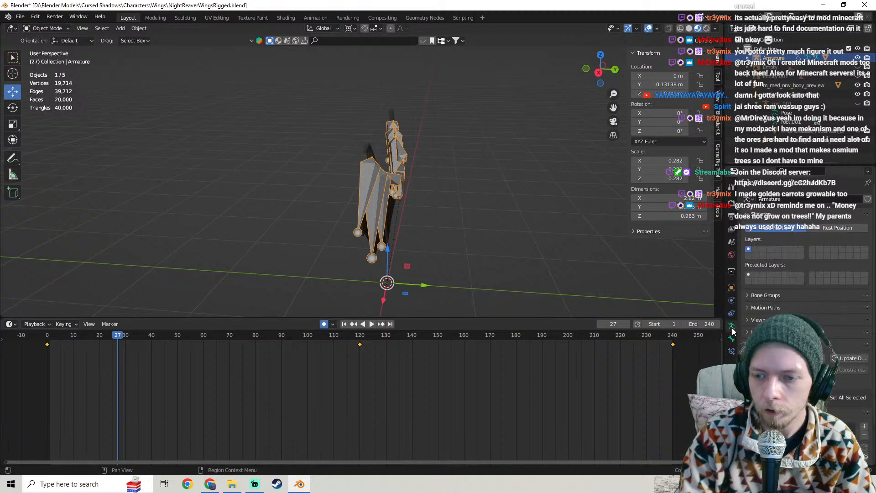
{"action": "left_click", "coordinate": [837, 227]}
- Select all objects and export them as FBX over the existing NightReaverWings.fbx, with Bake Animation turned off
{"action": "key", "text": "a"}
{"action": "middle_click_drag", "start_coordinate": [483, 180], "coordinate": [506, 195]}
{"action": "left_click", "coordinate": [20, 16]}
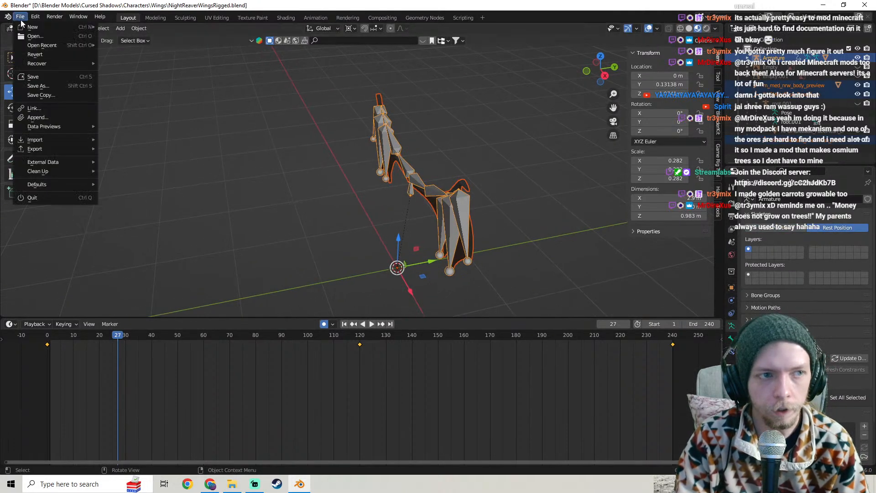
{"action": "mouse_move", "coordinate": [44, 149]}
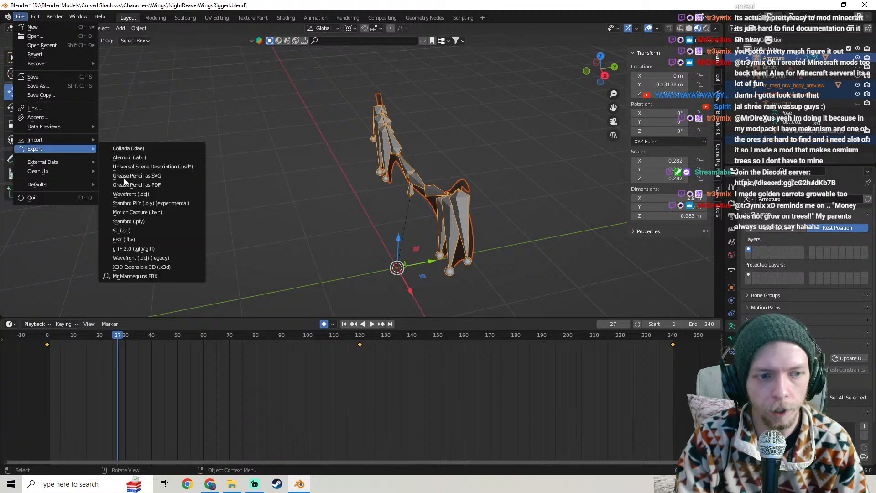
{"action": "left_click", "coordinate": [132, 240]}
{"action": "scroll", "coordinate": [642, 247], "scroll_direction": "down", "scroll_amount": 4}
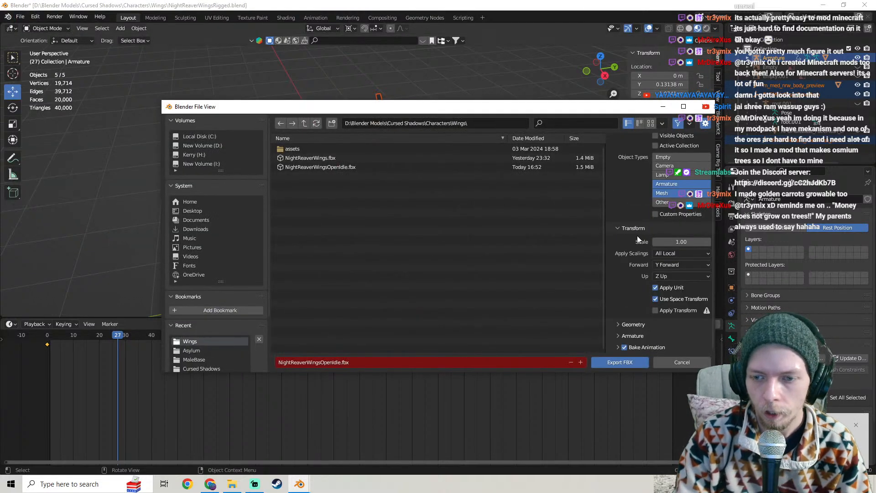
{"action": "left_click", "coordinate": [327, 158]}
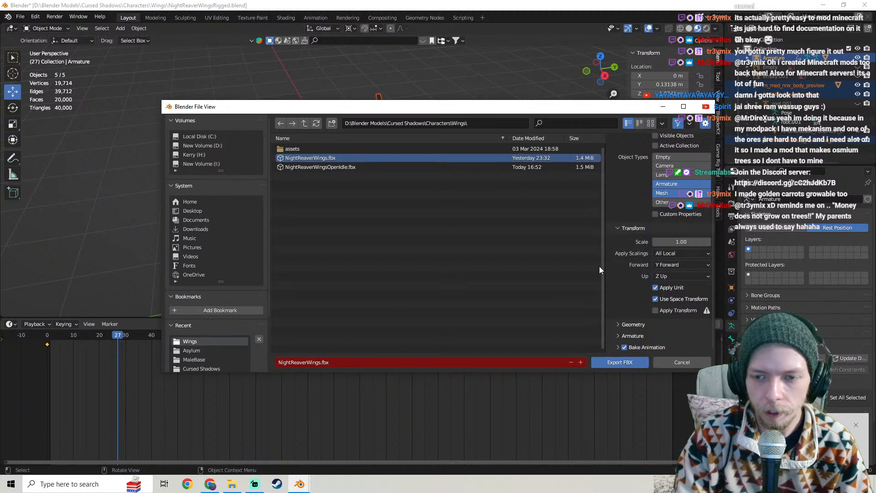
{"action": "left_click", "coordinate": [622, 336]}
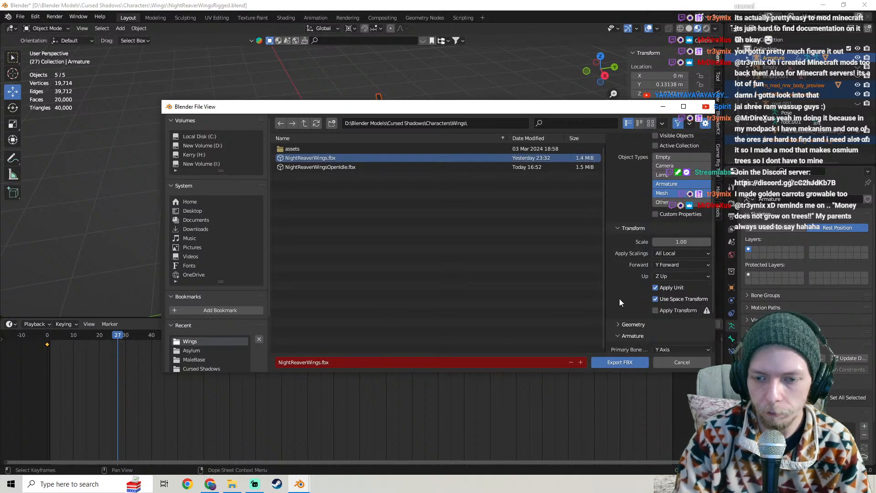
{"action": "scroll", "coordinate": [620, 299], "scroll_direction": "down", "scroll_amount": 4}
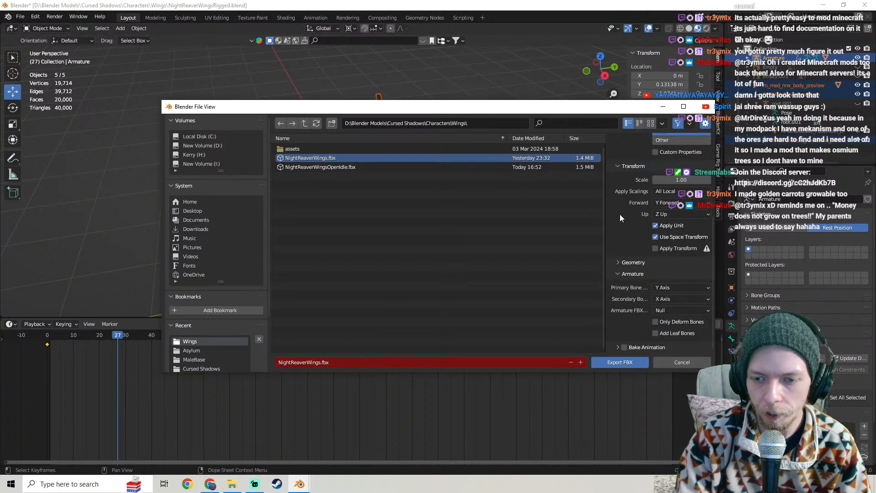
{"action": "left_click", "coordinate": [620, 362]}
{"action": "middle_click_drag", "start_coordinate": [428, 191], "coordinate": [378, 214]}
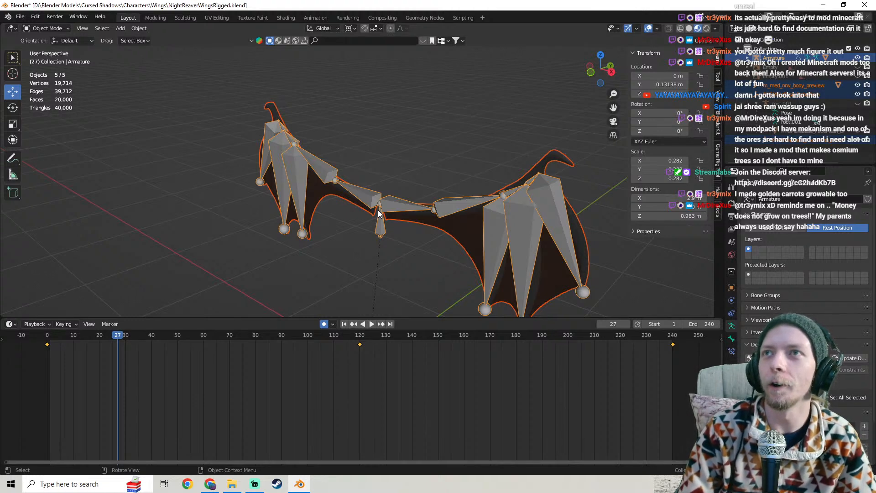
{"action": "scroll", "coordinate": [426, 257], "scroll_direction": "down", "scroll_amount": 5}
{"action": "mouse_move", "coordinate": [404, 183]}
{"action": "middle_mouse_down"}
{"action": "mouse_move", "coordinate": [442, 184]}
{"action": "mouse_move", "coordinate": [407, 167]}
{"action": "mouse_move", "coordinate": [402, 180]}
{"action": "middle_mouse_up"}
{"action": "scroll", "coordinate": [438, 183], "scroll_direction": "up", "scroll_amount": 5}
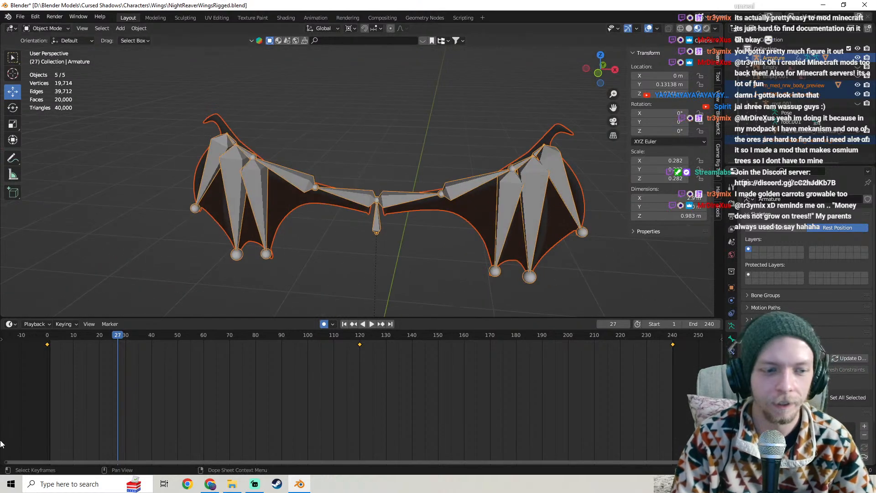
- Open the Epic Games Launcher, launch the RPG project from the Unreal Engine library, and dismiss the promotional notification
{"action": "left_click", "coordinate": [11, 484]}
{"action": "scroll", "coordinate": [29, 381], "scroll_direction": "down", "scroll_amount": 6}
{"action": "scroll", "coordinate": [44, 346], "scroll_direction": "down", "scroll_amount": 2}
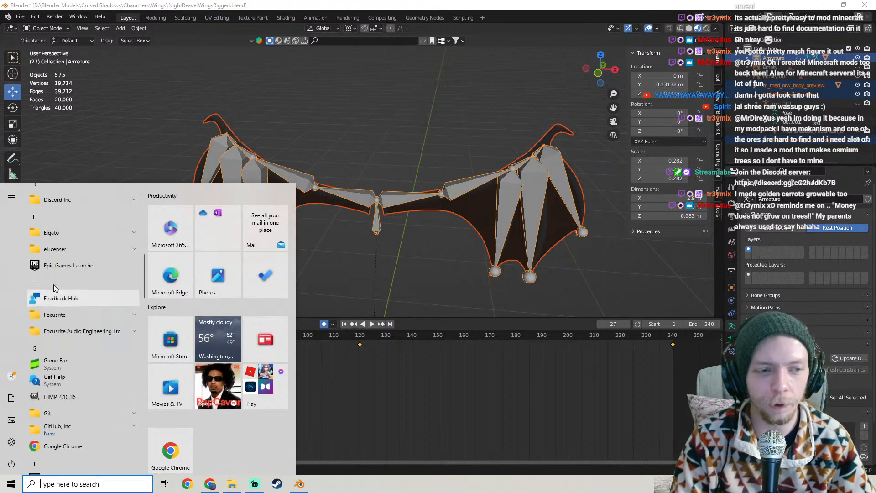
{"action": "left_click", "coordinate": [54, 262]}
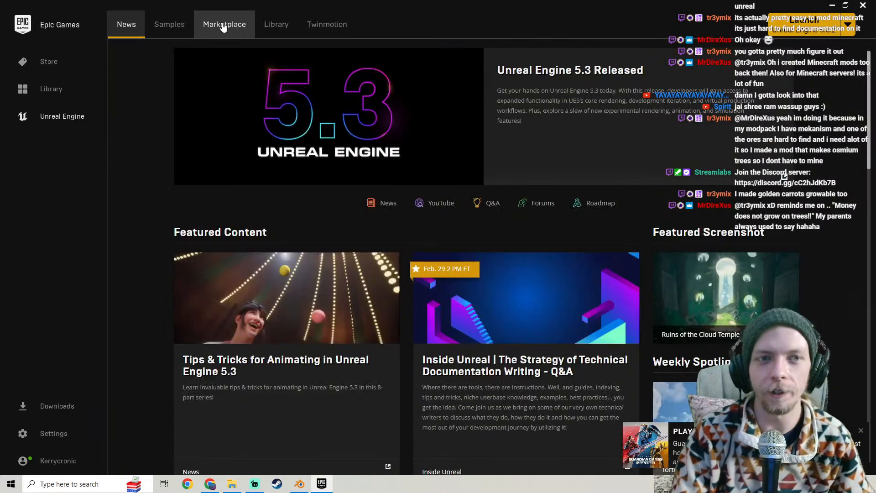
{"action": "left_click", "coordinate": [258, 26]}
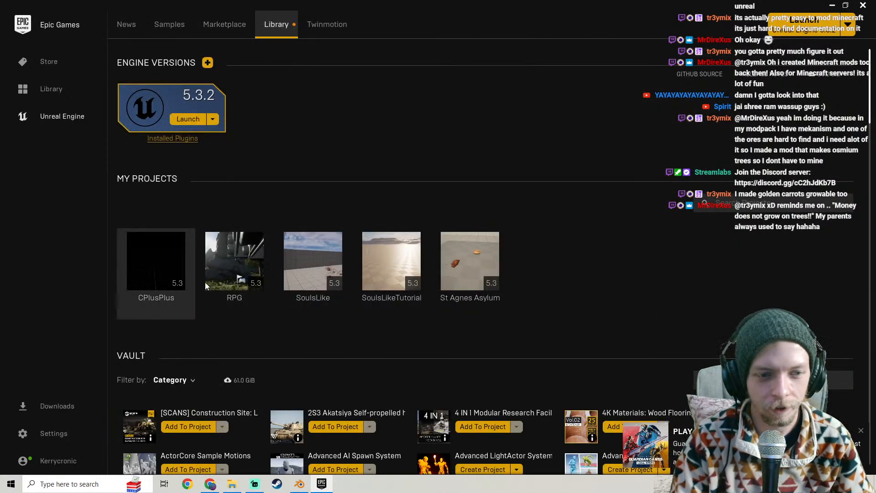
{"action": "double_click", "coordinate": [239, 268]}
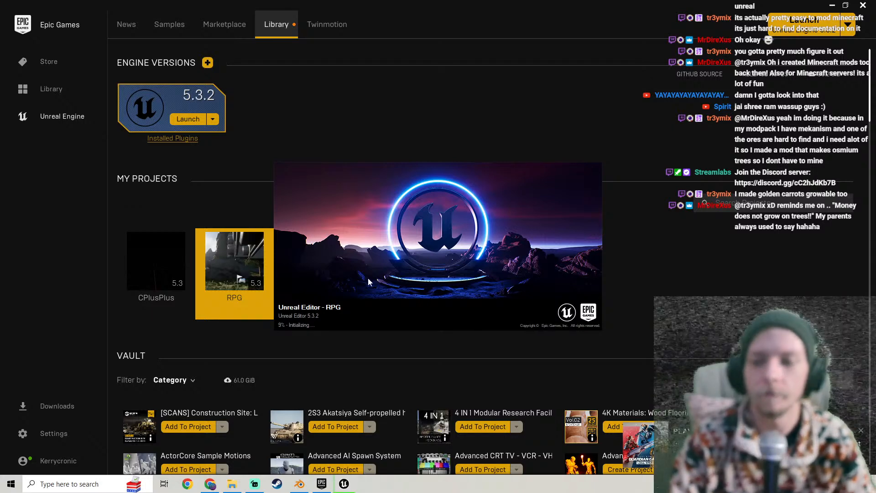
{"action": "key", "text": "XF86AudioRaiseVolume"}
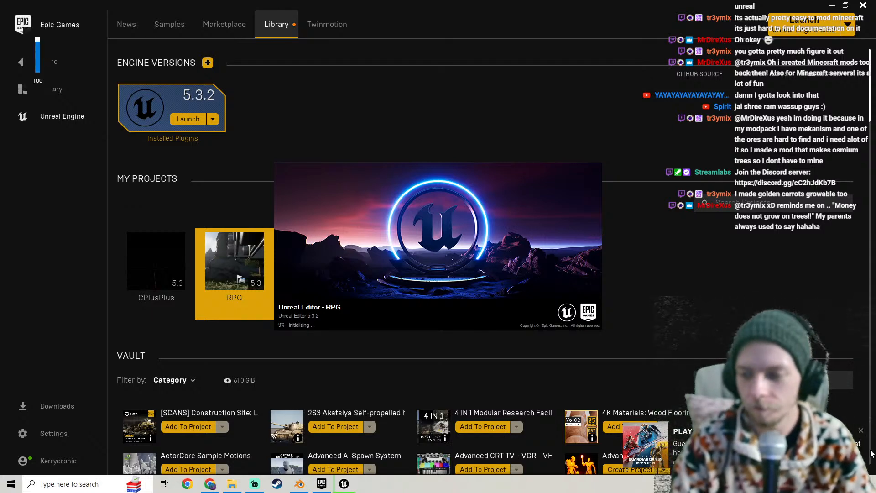
{"action": "left_click", "coordinate": [861, 430]}
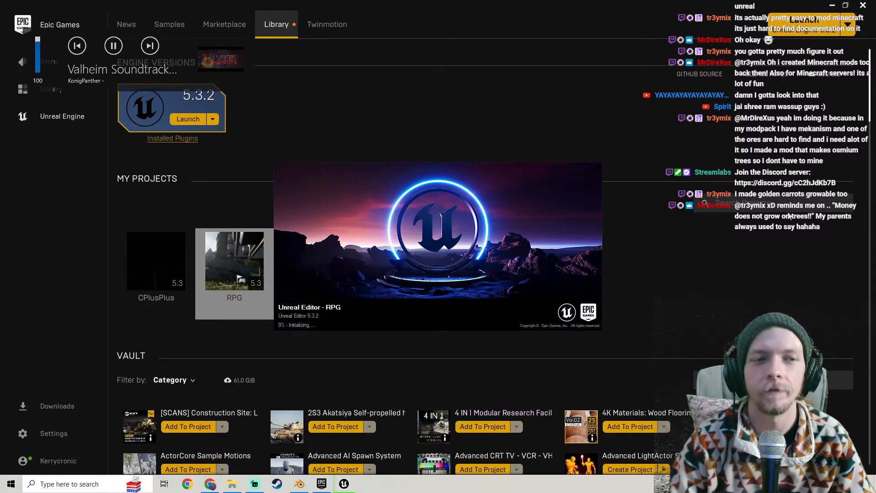
- Switch to Chrome, play "ThornTail Hollow Well [Star Fox Adventures]" from the open YouTube playlist, and return to Blender
{"action": "left_click", "coordinate": [210, 484]}
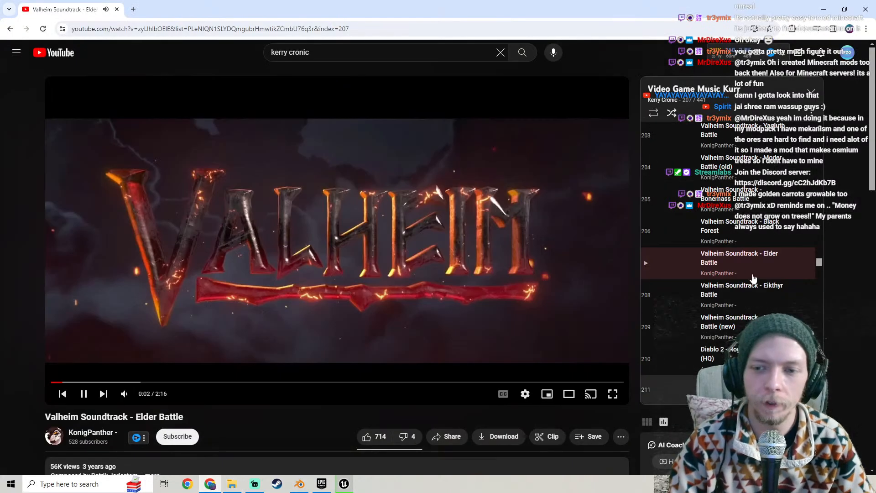
{"action": "scroll", "coordinate": [753, 278], "scroll_direction": "down", "scroll_amount": 20}
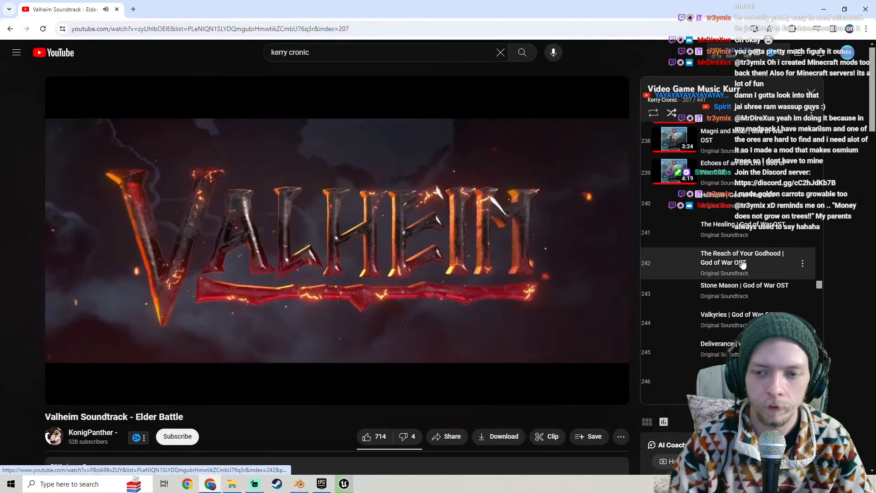
{"action": "scroll", "coordinate": [743, 264], "scroll_direction": "down", "scroll_amount": 20}
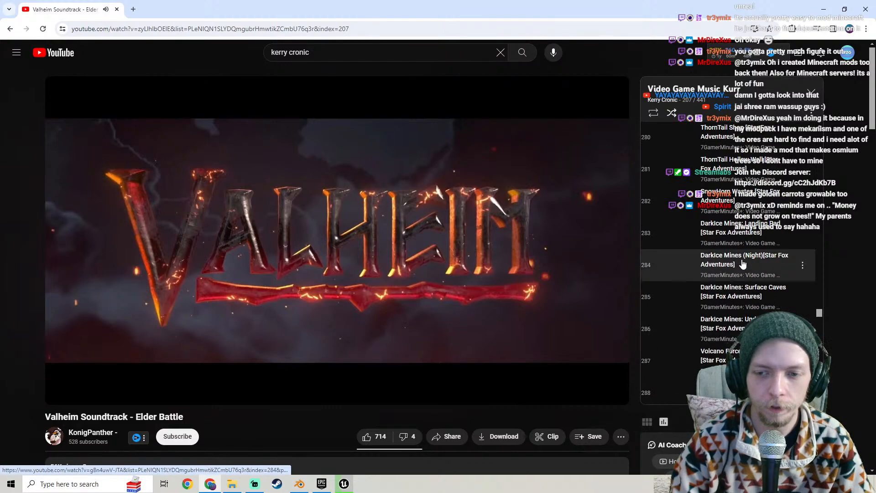
{"action": "scroll", "coordinate": [743, 264], "scroll_direction": "down", "scroll_amount": 7}
{"action": "scroll", "coordinate": [741, 263], "scroll_direction": "up", "scroll_amount": 9}
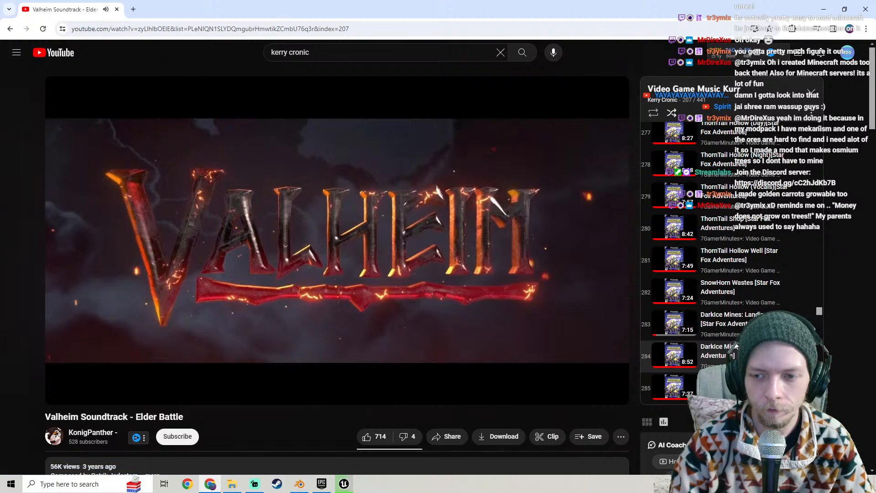
{"action": "left_click", "coordinate": [732, 254]}
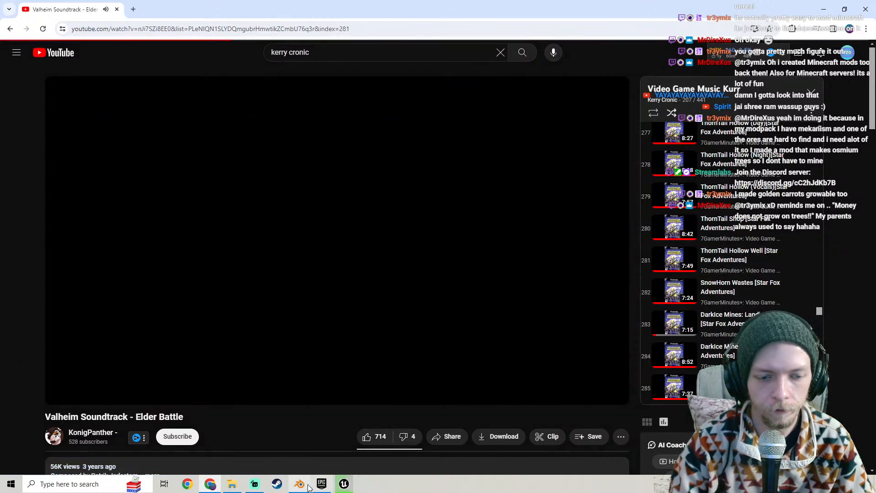
{"action": "left_click", "coordinate": [303, 485]}
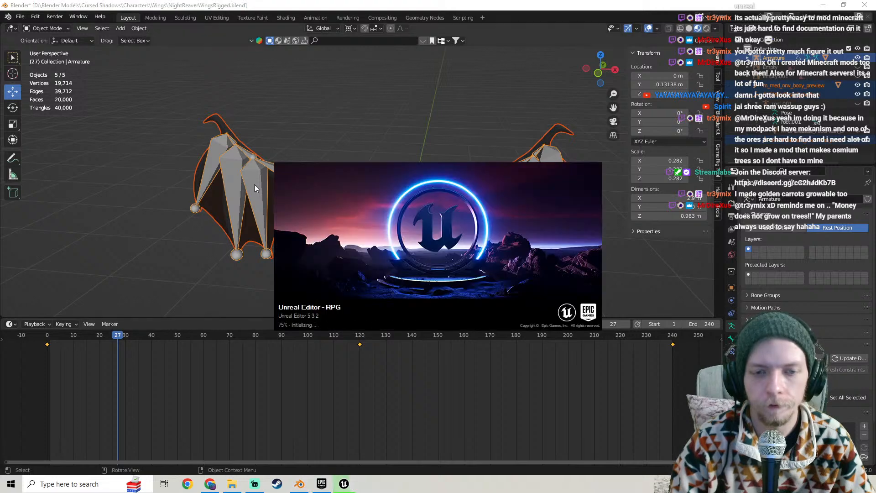
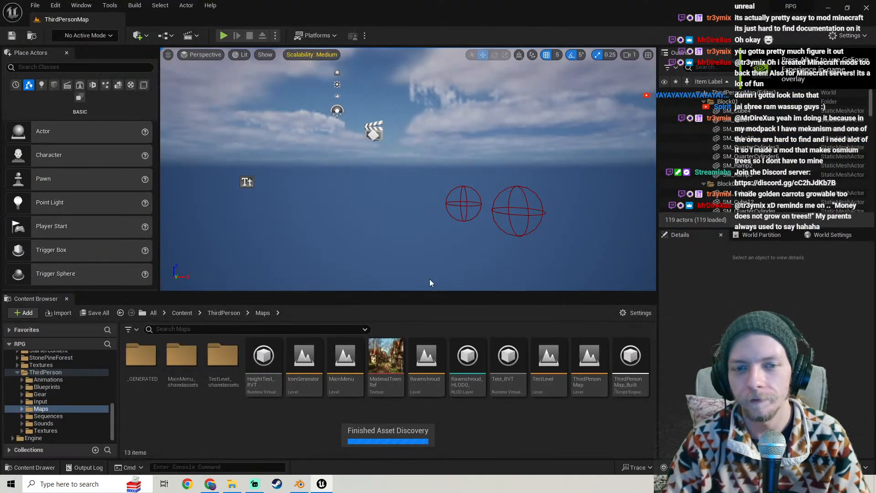
- Open the Models/CharacterStuff/Wings content folder in the Unreal Engine RPG project
{"action": "key", "text": "s"}
{"action": "right_click_drag", "start_coordinate": [422, 218], "coordinate": [434, 234]}
{"action": "key", "text": "a"}
{"action": "left_click", "coordinate": [26, 373]}
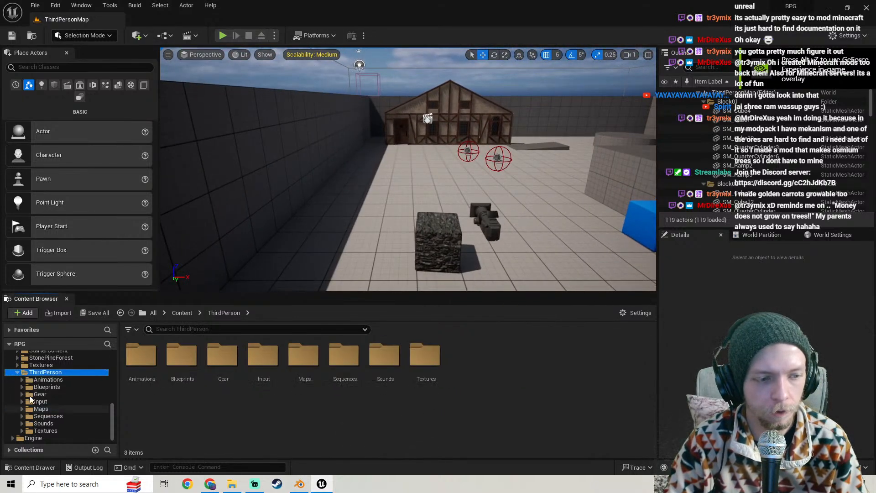
{"action": "left_click", "coordinate": [17, 373]}
{"action": "scroll", "coordinate": [78, 424], "scroll_direction": "up", "scroll_amount": 3}
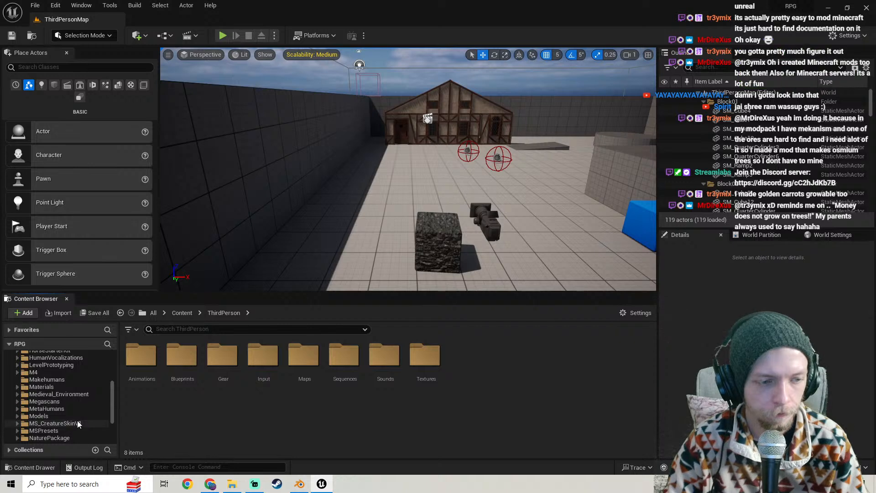
{"action": "left_click", "coordinate": [39, 417]}
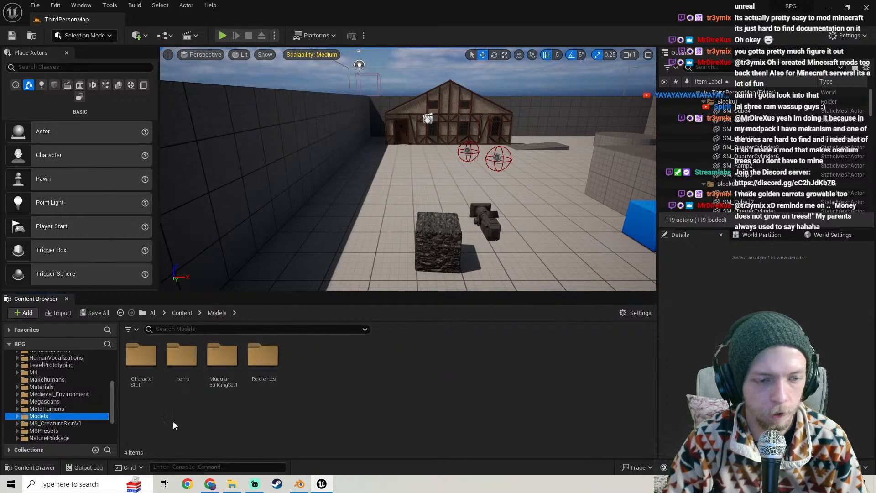
{"action": "double_click", "coordinate": [141, 358]}
{"action": "double_click", "coordinate": [223, 356]}
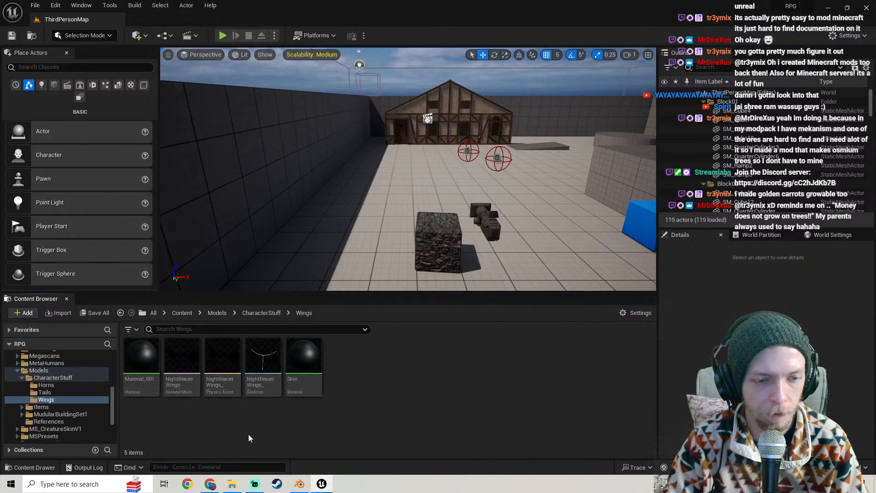
- Import NightReaverWings.fbx from Blender Models\Cursed Shadows\Characters\Wings in File Explorer into the project's Wings folder, over the existing mesh
{"action": "left_click", "coordinate": [235, 490]}
{"action": "scroll", "coordinate": [505, 252], "scroll_direction": "up", "scroll_amount": 4}
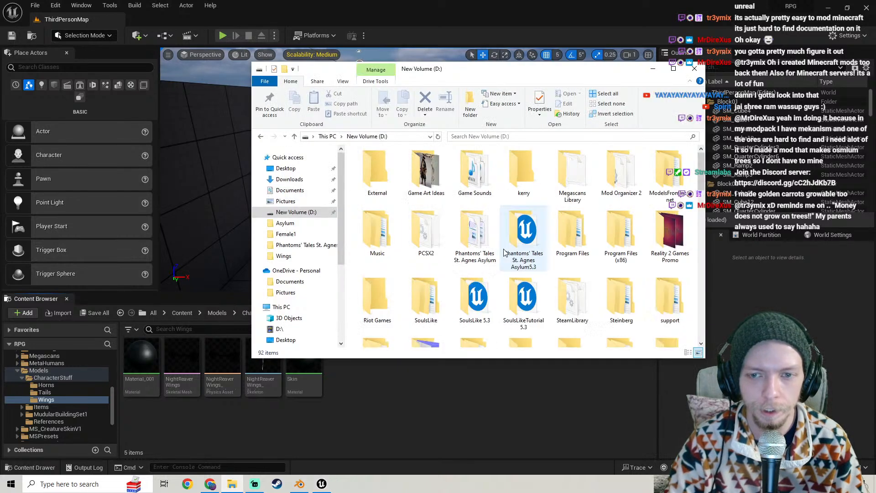
{"action": "double_click", "coordinate": [525, 180]}
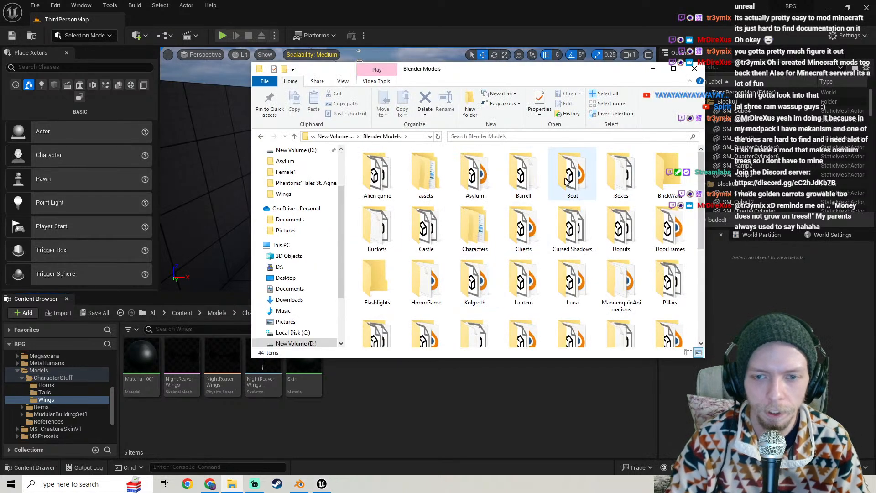
{"action": "double_click", "coordinate": [571, 241]}
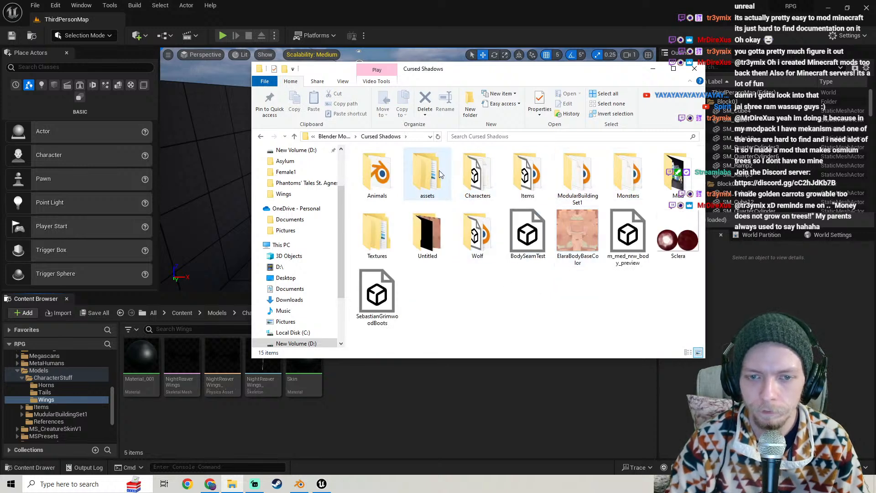
{"action": "double_click", "coordinate": [478, 175]}
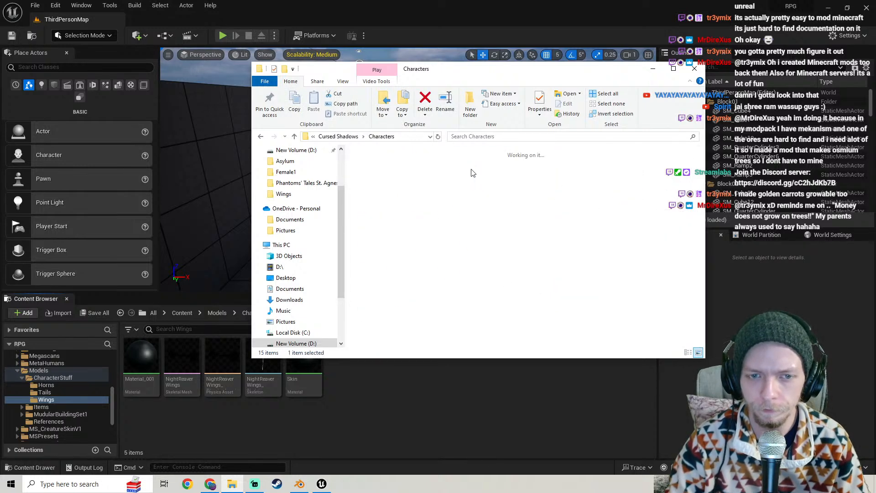
{"action": "double_click", "coordinate": [478, 292]}
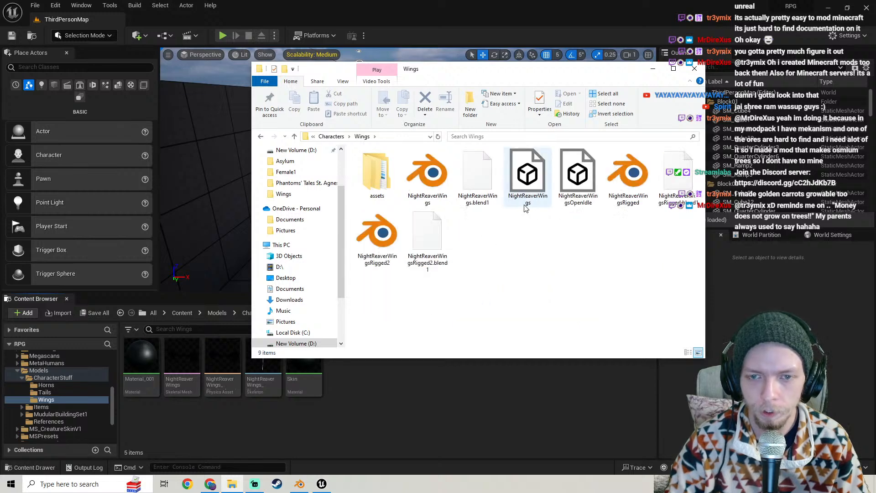
{"action": "left_click_drag", "start_coordinate": [529, 176], "coordinate": [367, 406]}
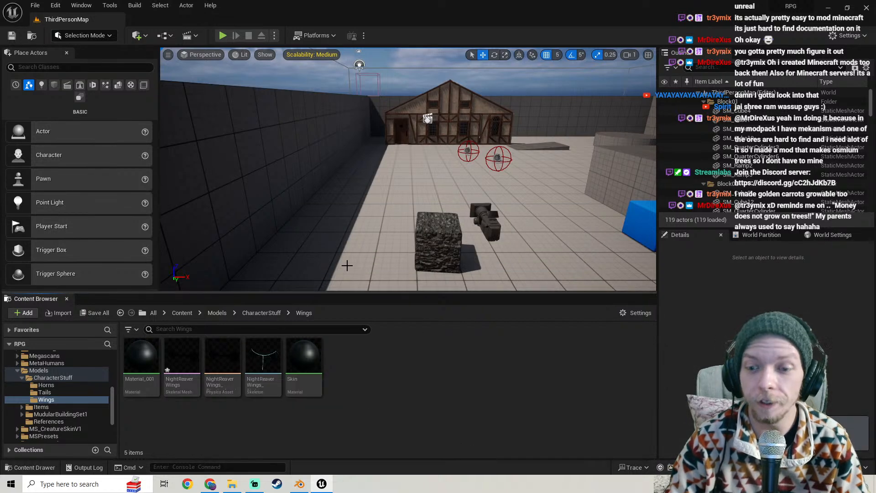
- Open the NightReaverWings skeletal mesh, inspect it from the side, save it, and minimize its editor
{"action": "mouse_move", "coordinate": [347, 265]}
{"action": "right_mouse_down"}
{"action": "mouse_move", "coordinate": [377, 255]}
{"action": "mouse_move", "coordinate": [367, 251]}
{"action": "mouse_move", "coordinate": [370, 273]}
{"action": "mouse_move", "coordinate": [359, 267]}
{"action": "right_mouse_up"}
{"action": "key", "text": "w"}
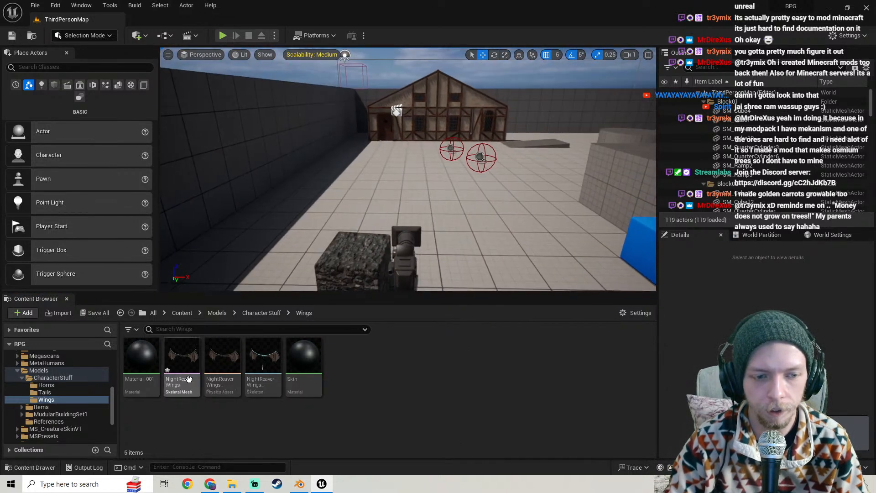
{"action": "double_click", "coordinate": [189, 380]}
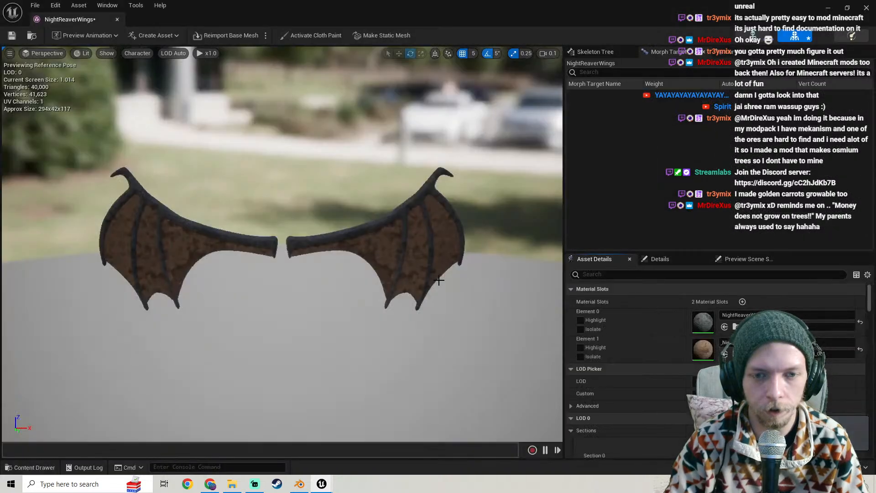
{"action": "right_click_drag", "start_coordinate": [439, 279], "coordinate": [310, 287]}
{"action": "key", "text": "d"}
{"action": "key", "text": "d"}
{"action": "key", "text": "a"}
{"action": "left_click", "coordinate": [15, 36]}
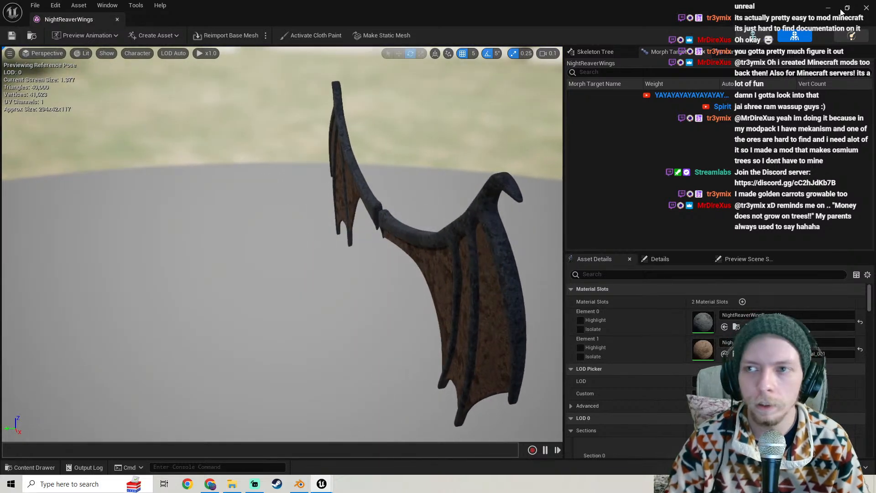
{"action": "left_click", "coordinate": [828, 8]}
- Create a folder named Animations inside the Wings content folder and open it
{"action": "right_click", "coordinate": [352, 357]}
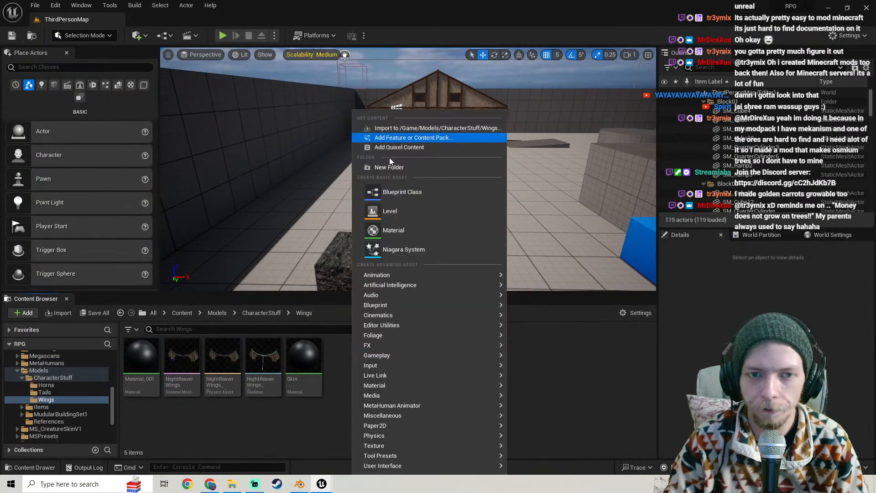
{"action": "left_click", "coordinate": [392, 168]}
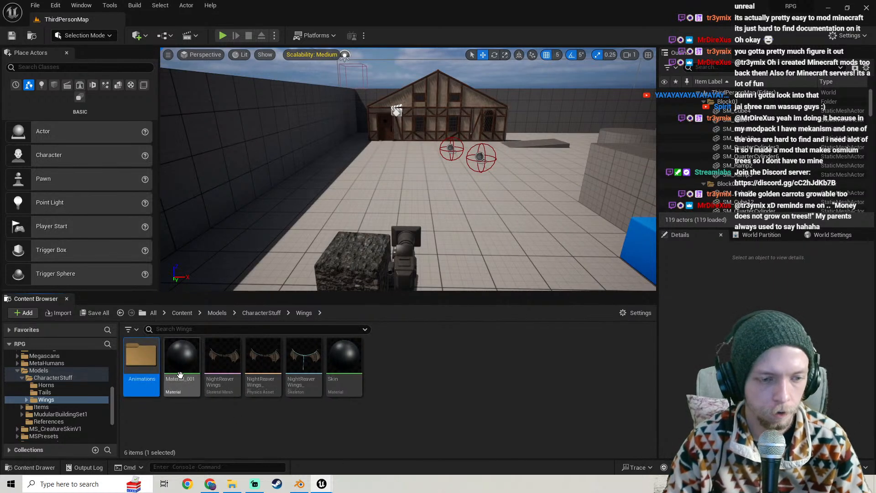
{"action": "double_click", "coordinate": [141, 361]}
- Start importing NightReaverWingsOpenIdle.fbx from File Explorer into the Animations folder, with NightReaverWings_Skeleton as its skeleton
{"action": "left_click", "coordinate": [231, 484]}
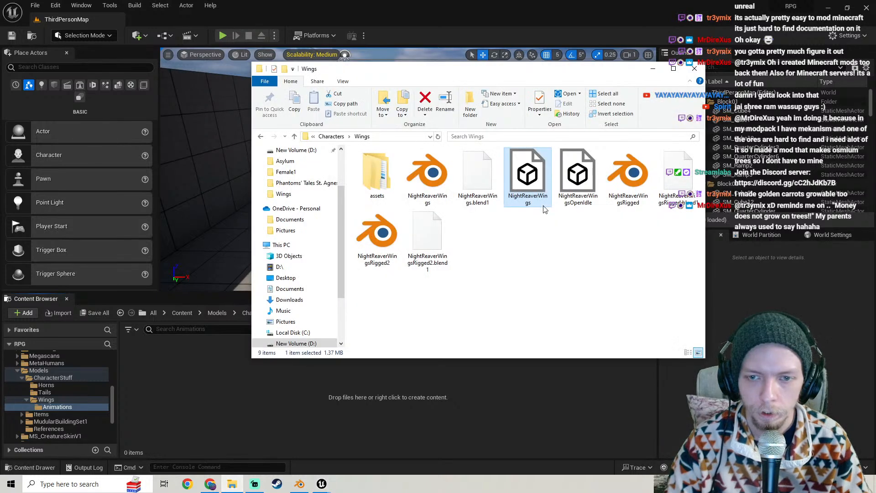
{"action": "left_click_drag", "start_coordinate": [575, 194], "coordinate": [216, 406]}
{"action": "left_click", "coordinate": [473, 166]}
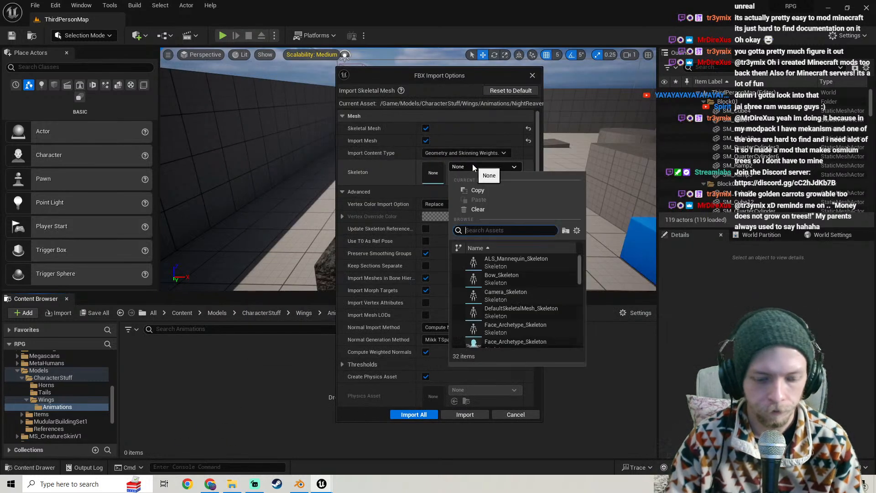
{"action": "type", "text": "wing"}
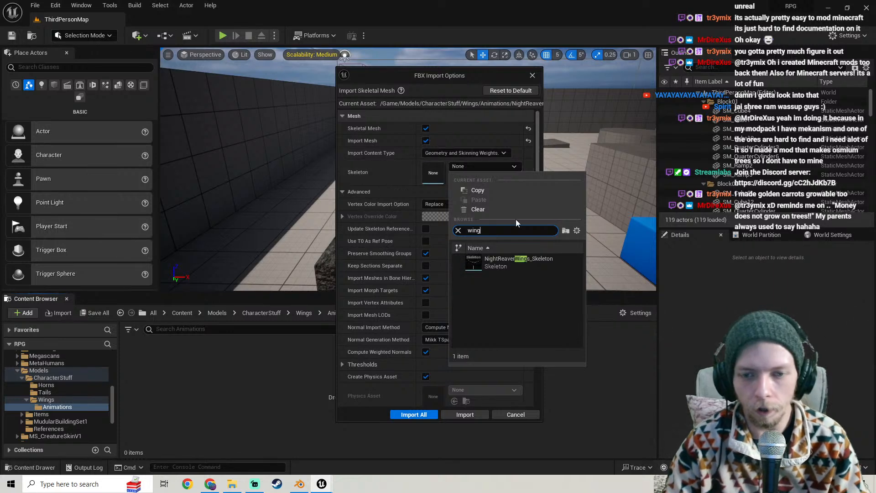
{"action": "left_click", "coordinate": [511, 264]}
- Turn off Import Mesh, import all the FBX animations, and close the import message log
{"action": "left_click", "coordinate": [425, 140]}
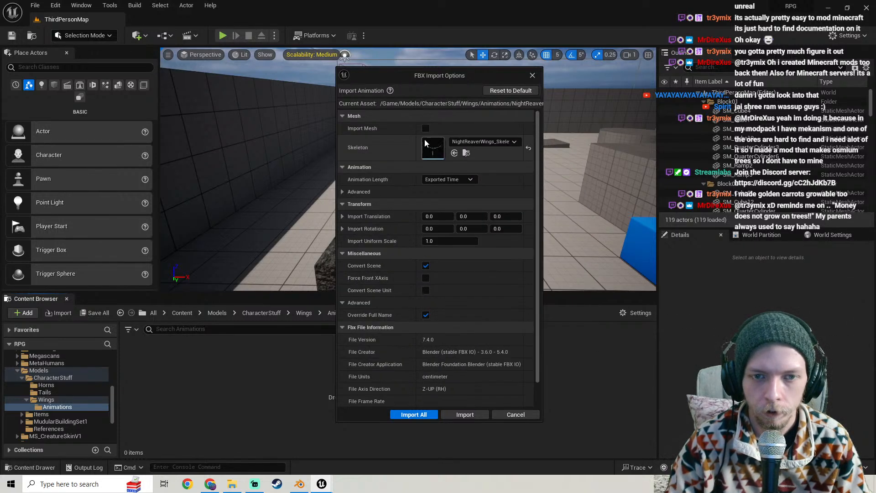
{"action": "left_click", "coordinate": [426, 128]}
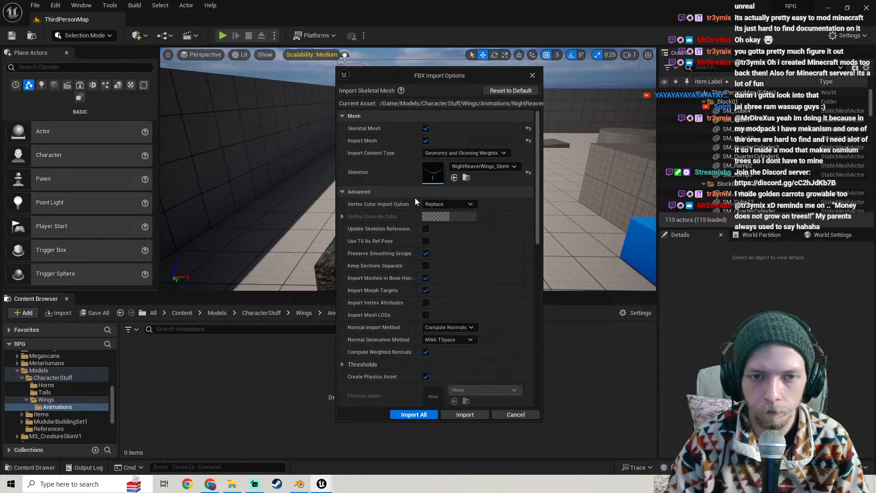
{"action": "left_click", "coordinate": [426, 141]}
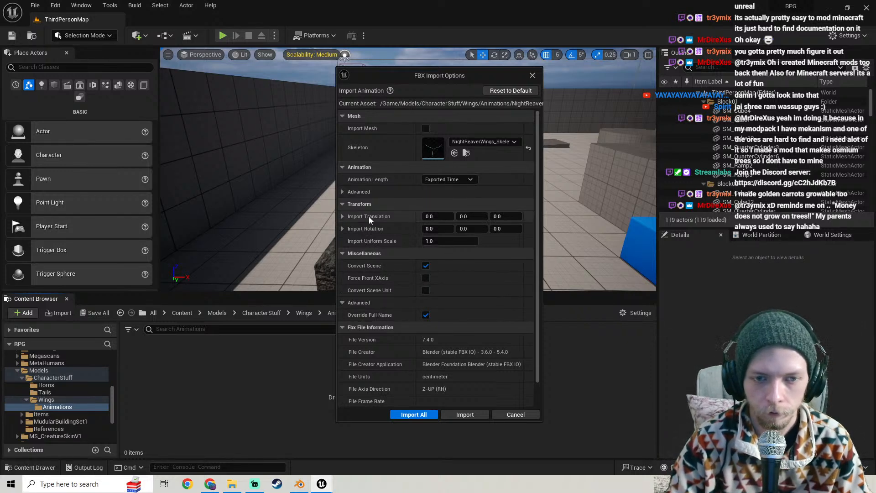
{"action": "scroll", "coordinate": [388, 298], "scroll_direction": "down", "scroll_amount": 1}
{"action": "scroll", "coordinate": [388, 287], "scroll_direction": "up", "scroll_amount": 1}
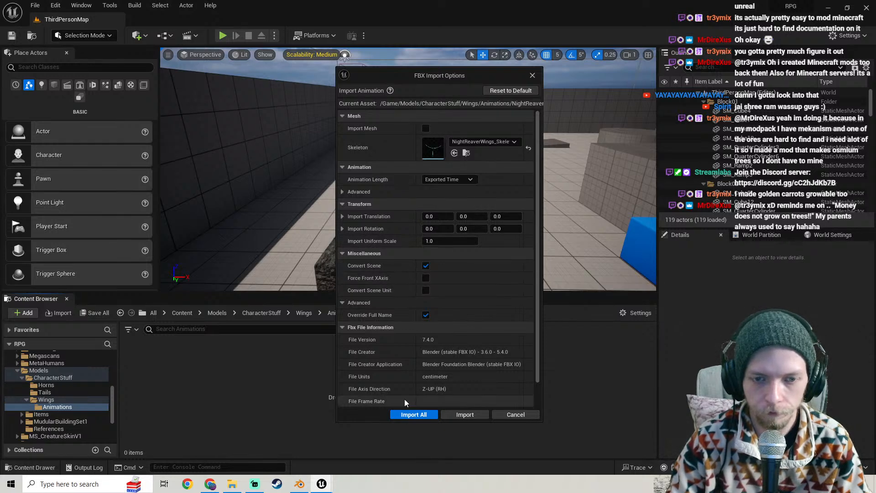
{"action": "scroll", "coordinate": [402, 365], "scroll_direction": "down", "scroll_amount": 1}
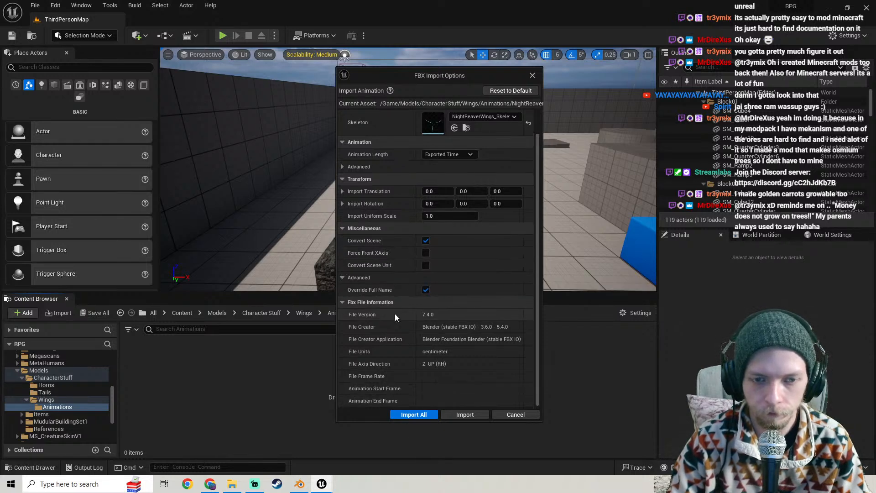
{"action": "left_click", "coordinate": [399, 414]}
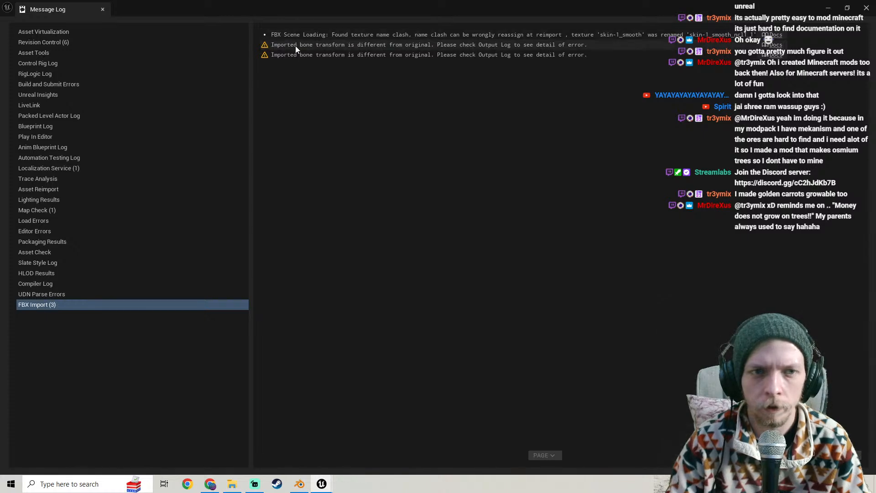
{"action": "left_click", "coordinate": [866, 10]}
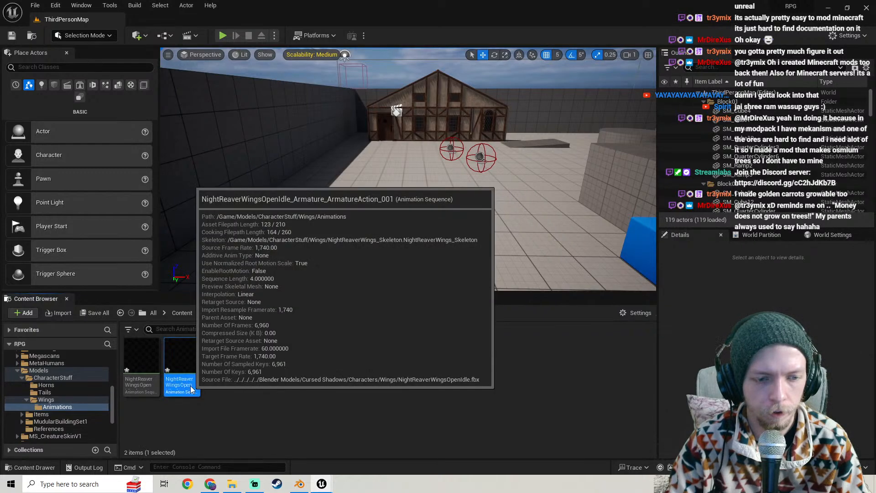
- Open the NightReaverWingsOpenIdle_Armature_ArmatureAction_001 animation sequence and examine the wing motion from the side
{"action": "double_click", "coordinate": [190, 385]}
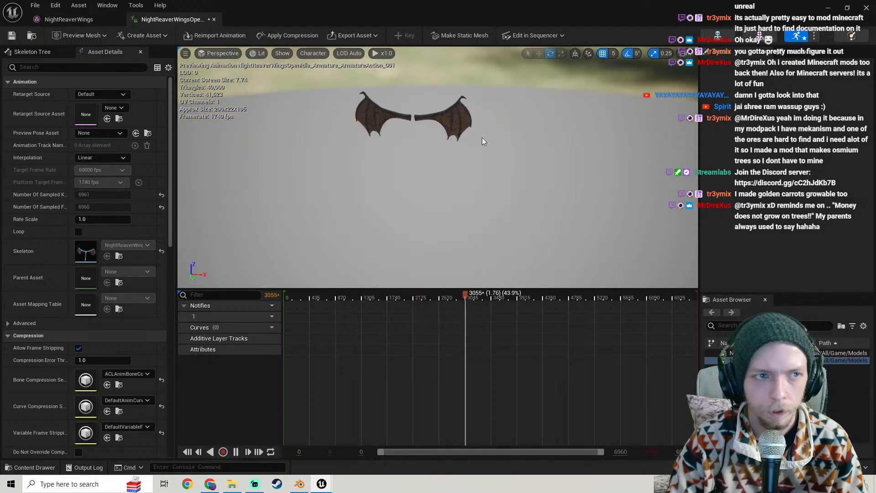
{"action": "left_click", "coordinate": [693, 54]}
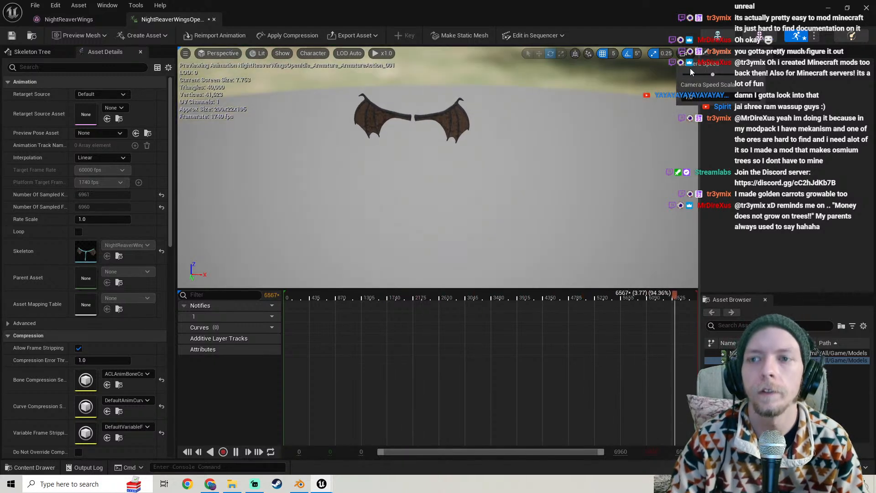
{"action": "right_click_drag", "start_coordinate": [538, 155], "coordinate": [425, 135]}
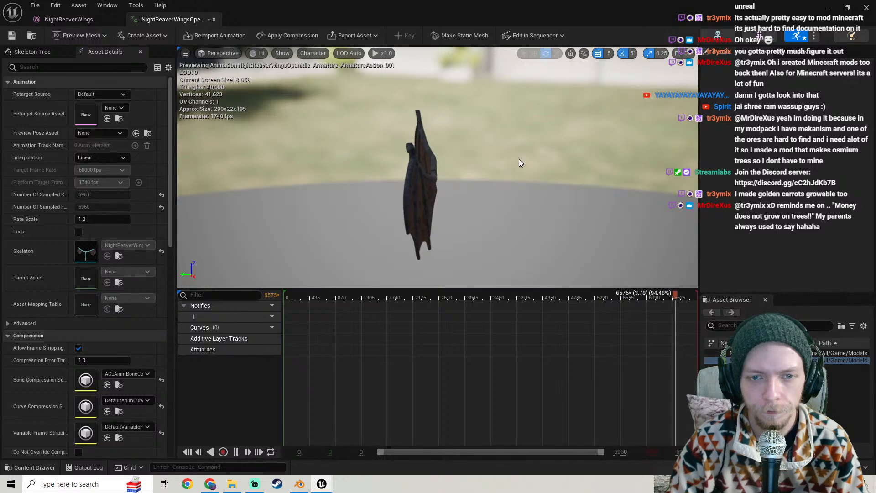
- Try to delete the NightReaverWings skeletal mesh, physics asset, skeleton and two materials from the Wings folder
{"action": "left_click", "coordinate": [828, 8]}
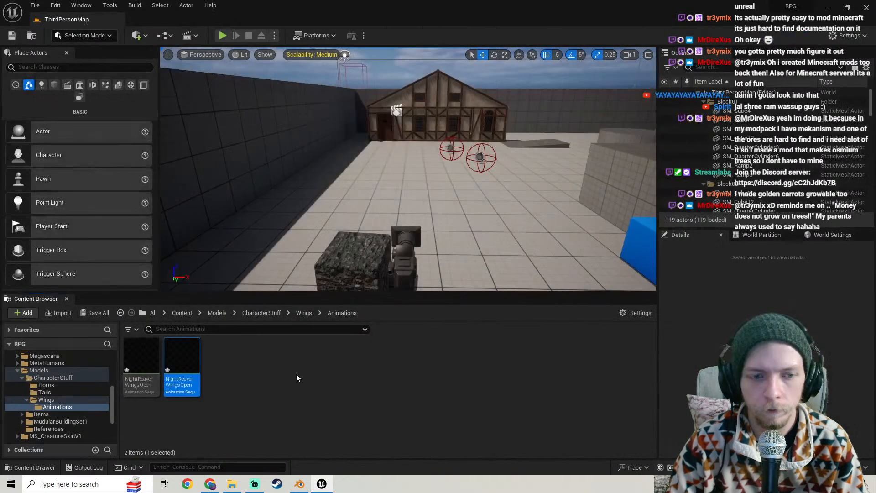
{"action": "left_click", "coordinate": [121, 313]}
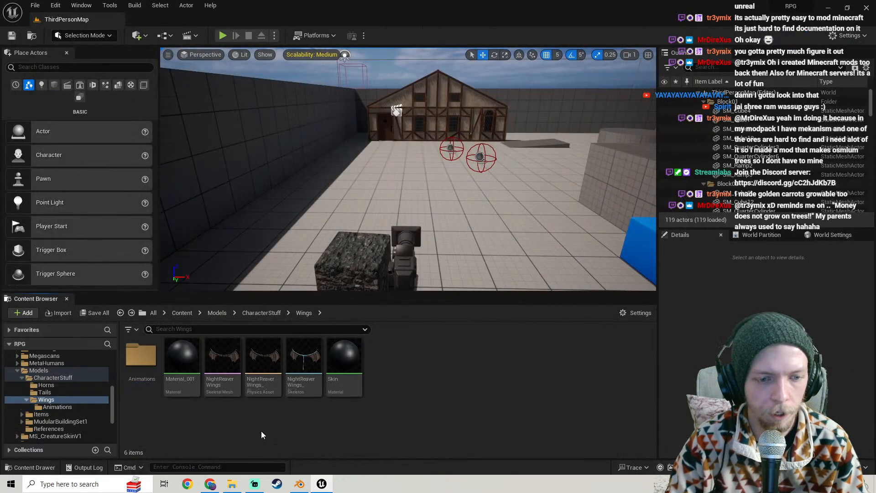
{"action": "scroll", "coordinate": [64, 397], "scroll_direction": "down", "scroll_amount": 3}
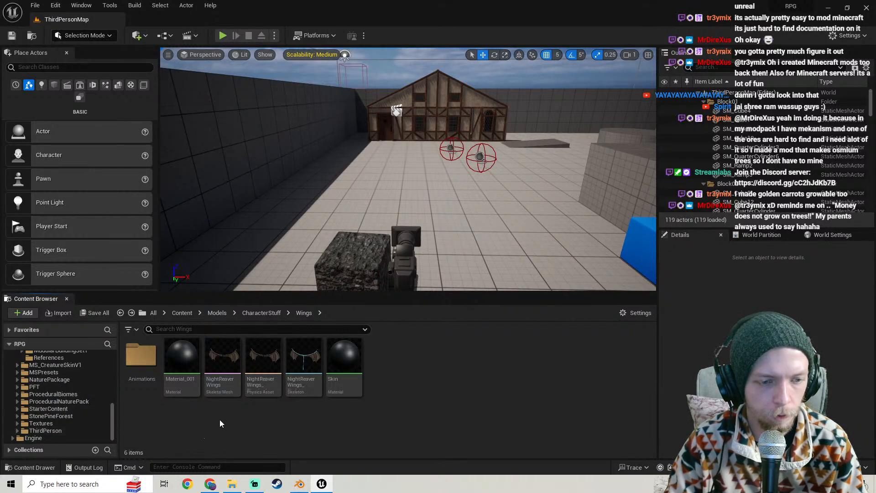
{"action": "left_click", "coordinate": [341, 392], "text": "shift"}
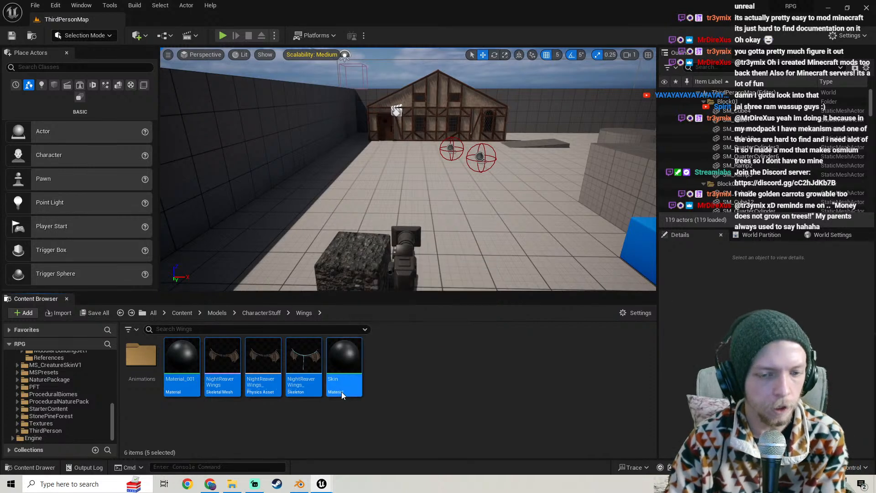
{"action": "key", "text": "Delete"}
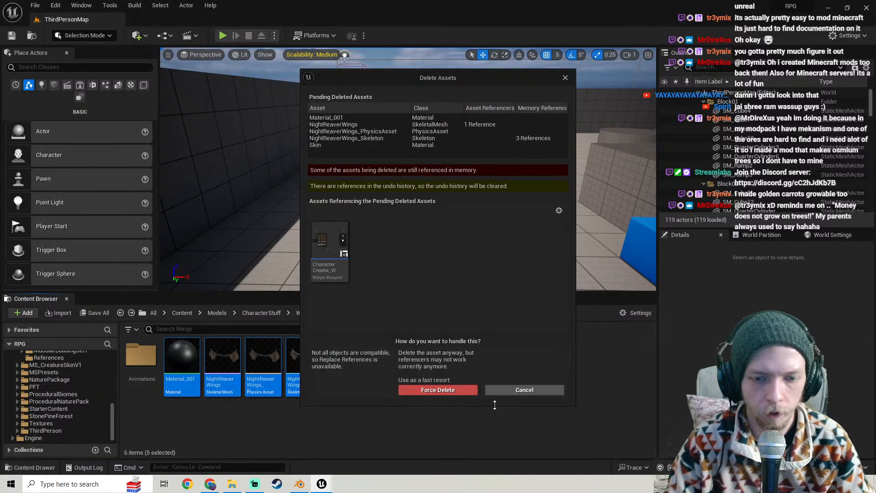
{"action": "left_click", "coordinate": [488, 393]}
- Open the CharacterCreator_W widget blueprint from the ThirdPerson/Blueprints/Widgets/CharacterCreator folder
{"action": "left_click", "coordinate": [59, 431]}
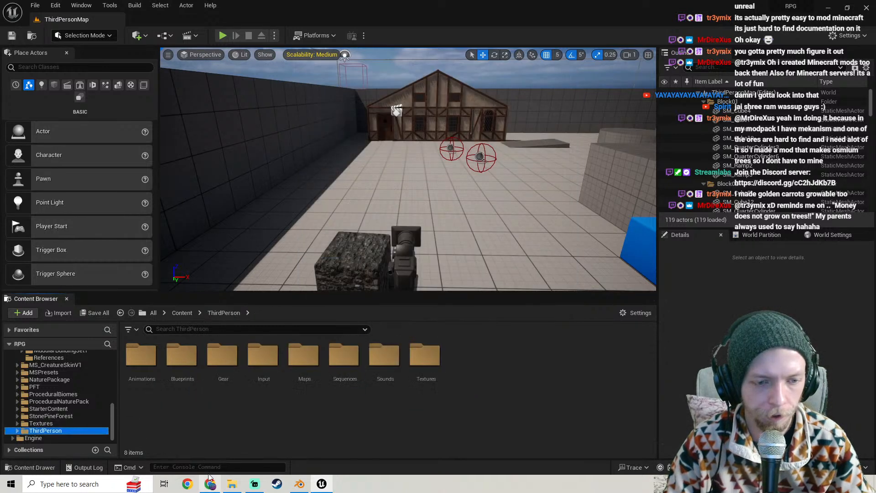
{"action": "double_click", "coordinate": [182, 356]}
{"action": "left_click", "coordinate": [507, 353]}
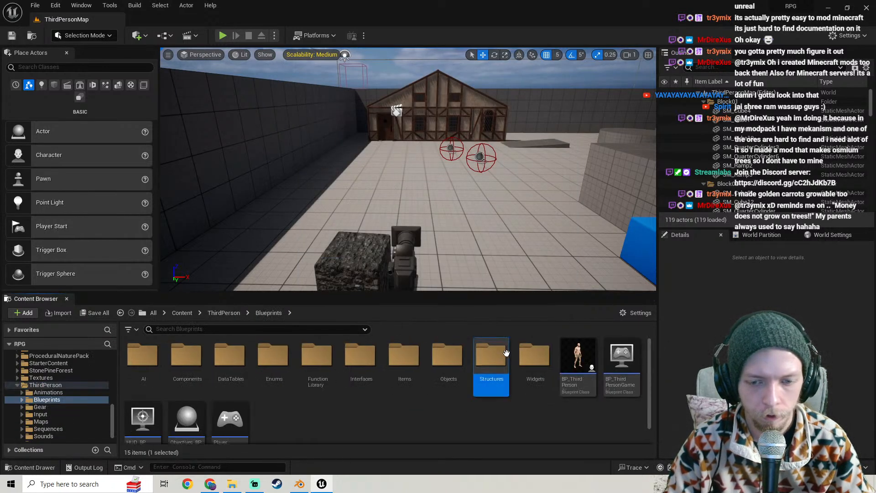
{"action": "double_click", "coordinate": [534, 356]}
{"action": "double_click", "coordinate": [143, 356]}
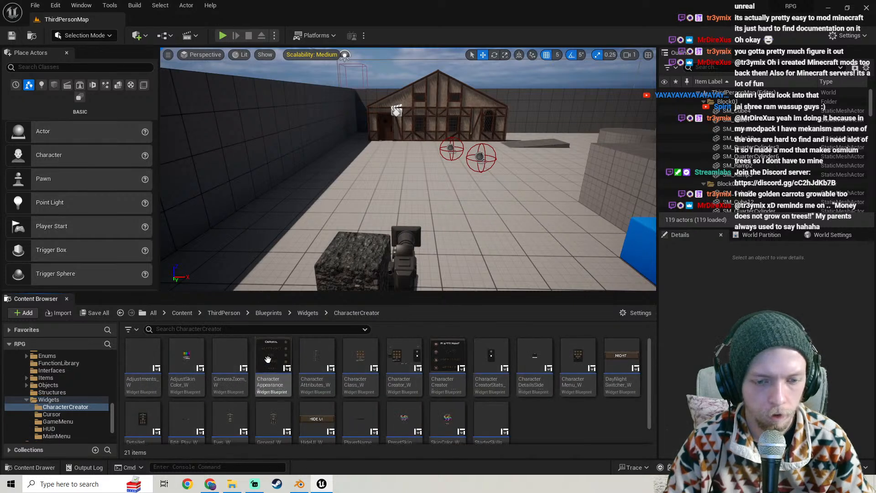
{"action": "left_click", "coordinate": [408, 382]}
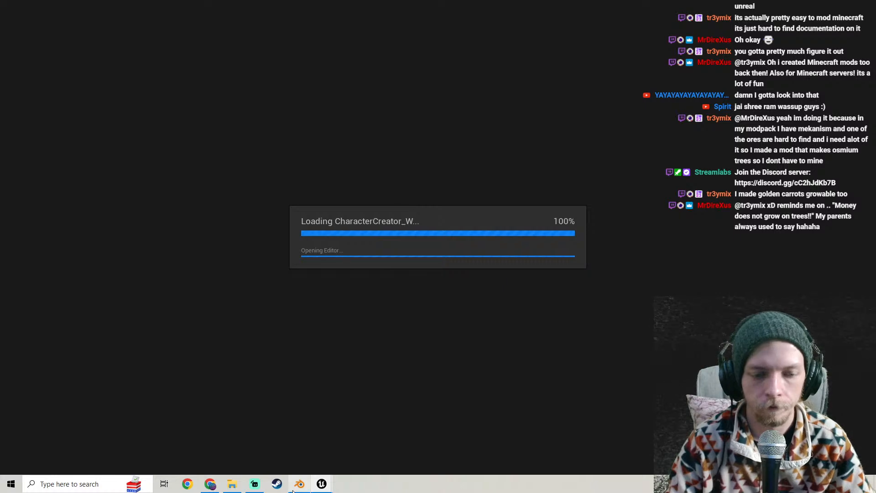
- Switch to Blender and set the wings armature from Rest Position to Pose Position
{"action": "mouse_move", "coordinate": [295, 486]}
{"action": "left_click", "coordinate": [314, 458]}
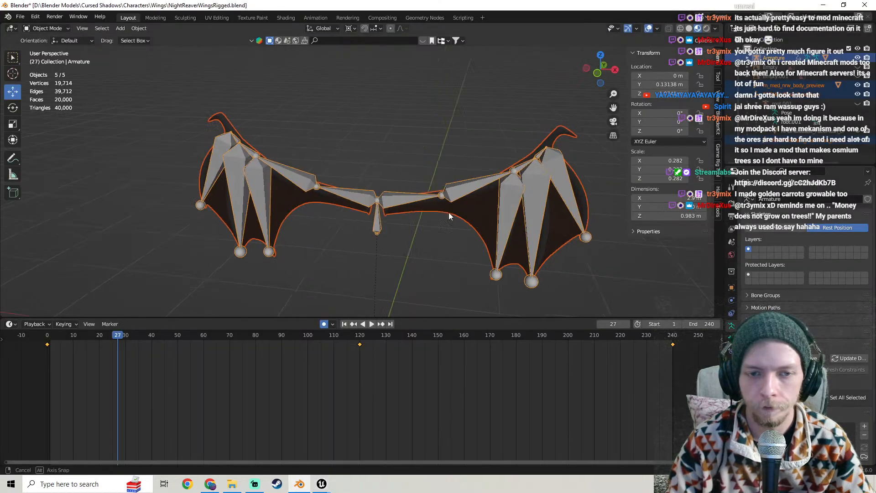
{"action": "mouse_move", "coordinate": [450, 216]}
{"action": "middle_mouse_down"}
{"action": "mouse_move", "coordinate": [364, 216]}
{"action": "mouse_move", "coordinate": [404, 243]}
{"action": "mouse_move", "coordinate": [449, 215]}
{"action": "middle_mouse_up"}
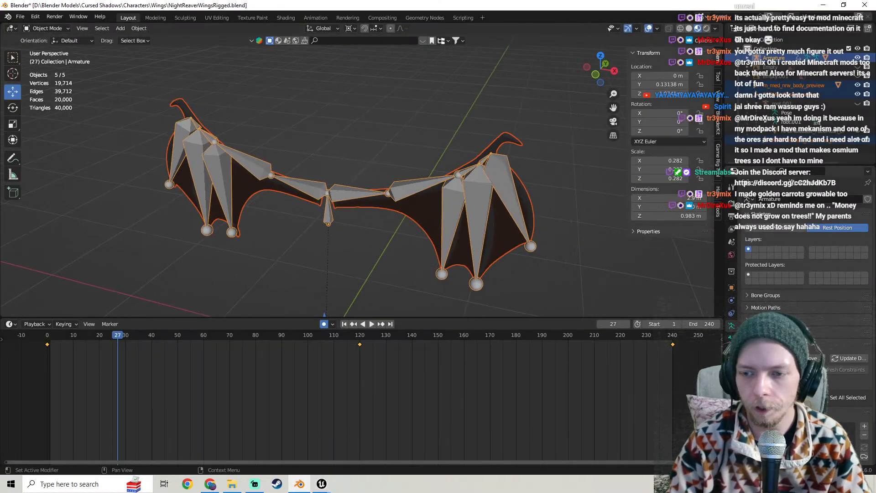
{"action": "middle_click_drag", "start_coordinate": [522, 210], "coordinate": [417, 209]}
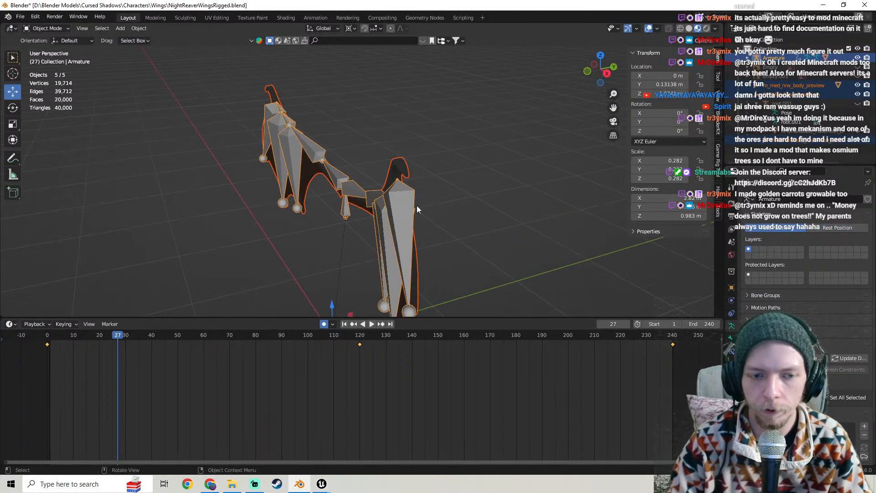
- Save the rigged wings over the existing NightReaverWingsRigged.blend in the Characters\Wings folder
{"action": "left_click", "coordinate": [20, 17]}
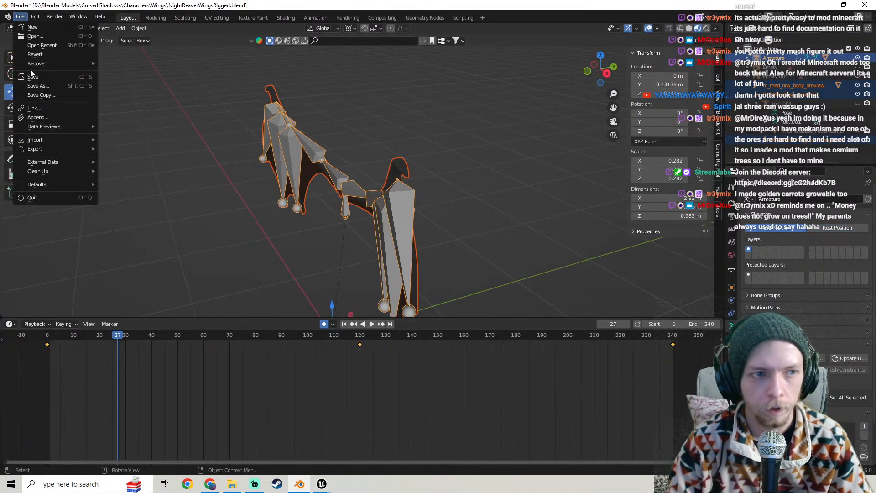
{"action": "left_click", "coordinate": [45, 86]}
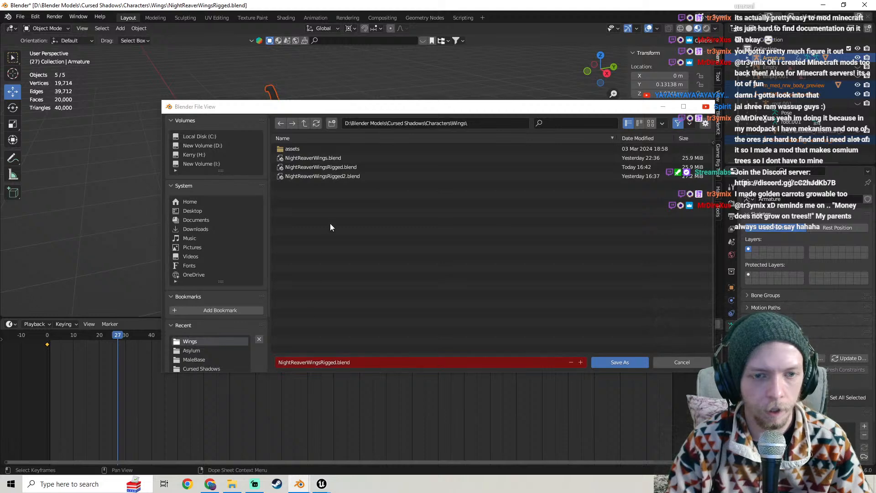
{"action": "left_click", "coordinate": [339, 168]}
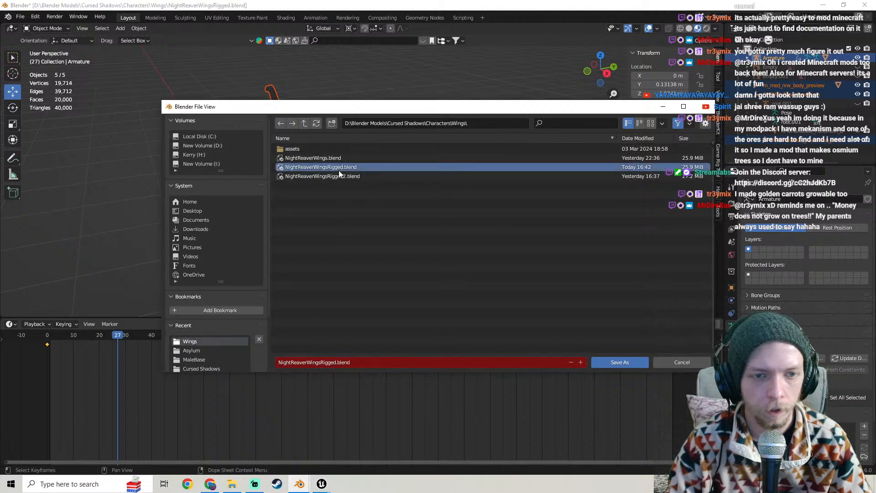
{"action": "key", "text": "Return"}
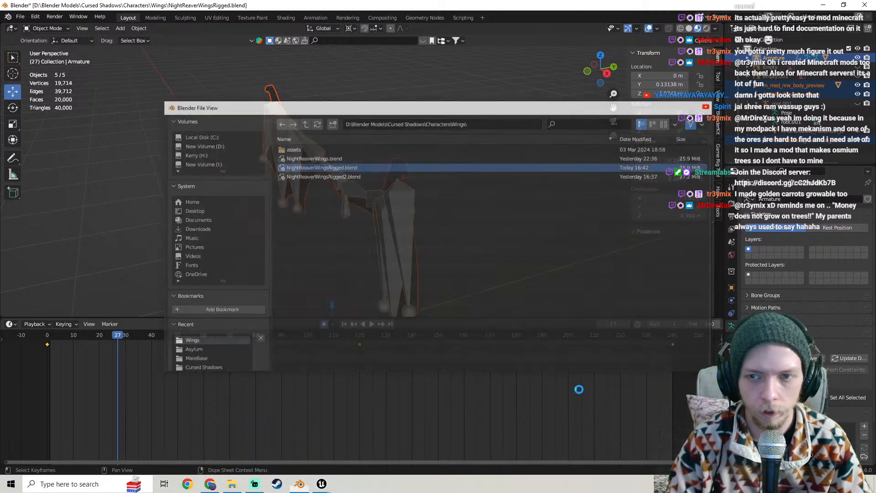
- Delete all the animation keyframes from the timeline and put the wings armature into Pose Mode
{"action": "left_click_drag", "start_coordinate": [681, 375], "coordinate": [37, 336]}
{"action": "key", "text": "Delete"}
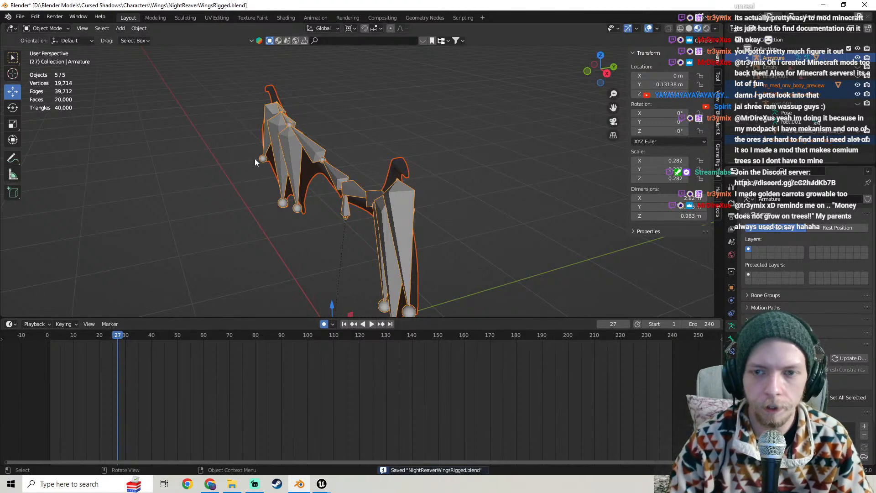
{"action": "left_click", "coordinate": [351, 182]}
{"action": "middle_click_drag", "start_coordinate": [351, 182], "coordinate": [406, 187]}
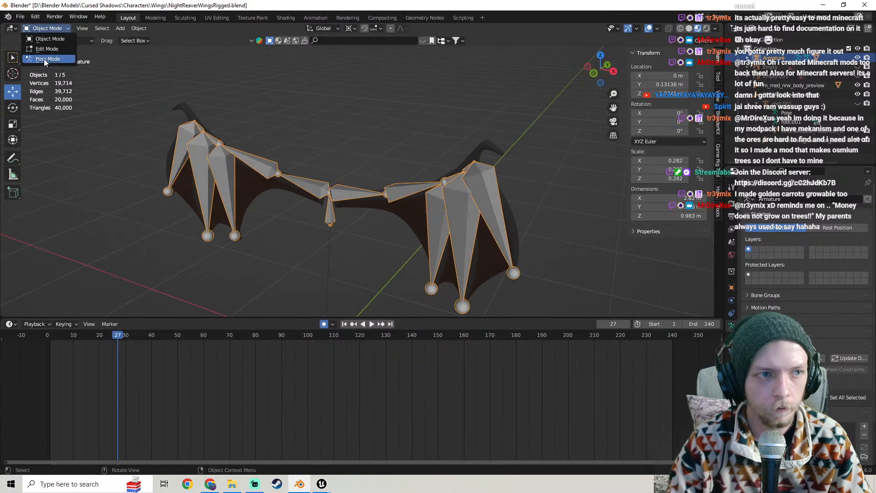
{"action": "left_click", "coordinate": [44, 59]}
- Try a W rotation of 0 on the LeftWing1 bone, and set it to 1 instead
{"action": "left_click", "coordinate": [387, 186]}
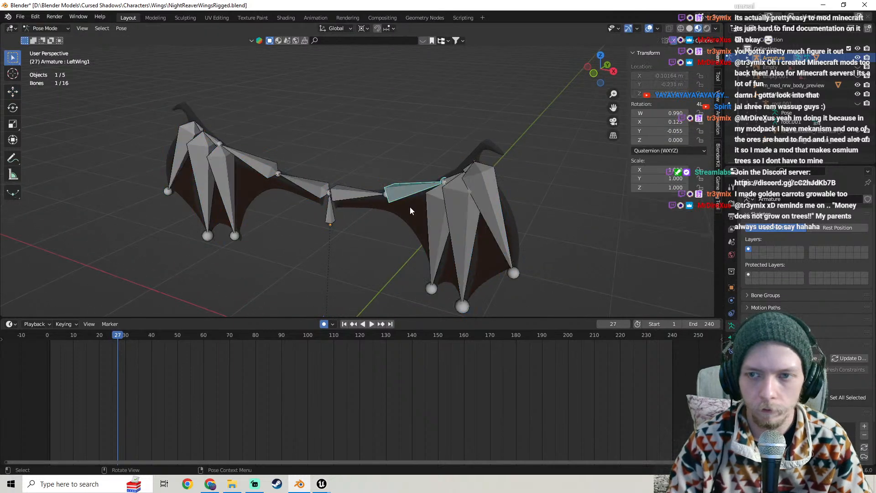
{"action": "left_click", "coordinate": [662, 113]}
{"action": "type", "text": "0"}
{"action": "key", "text": "Return"}
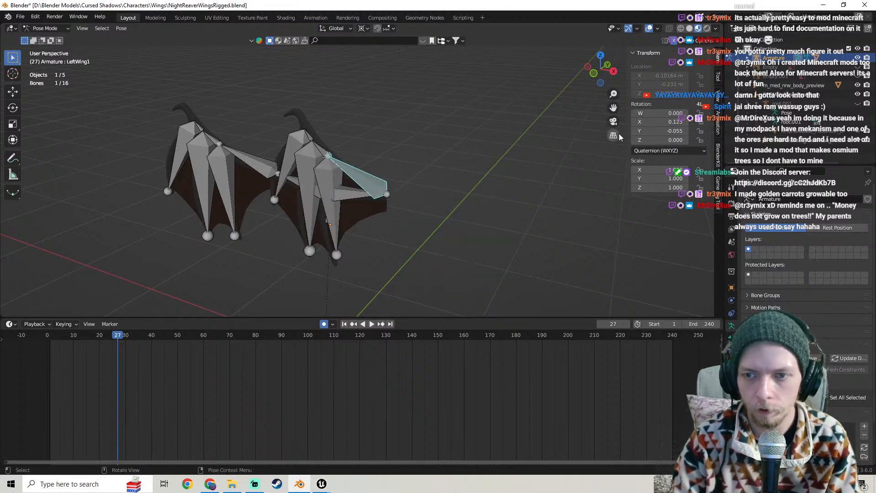
{"action": "left_click", "coordinate": [680, 112]}
{"action": "type", "text": "1"}
{"action": "key", "text": "Return"}
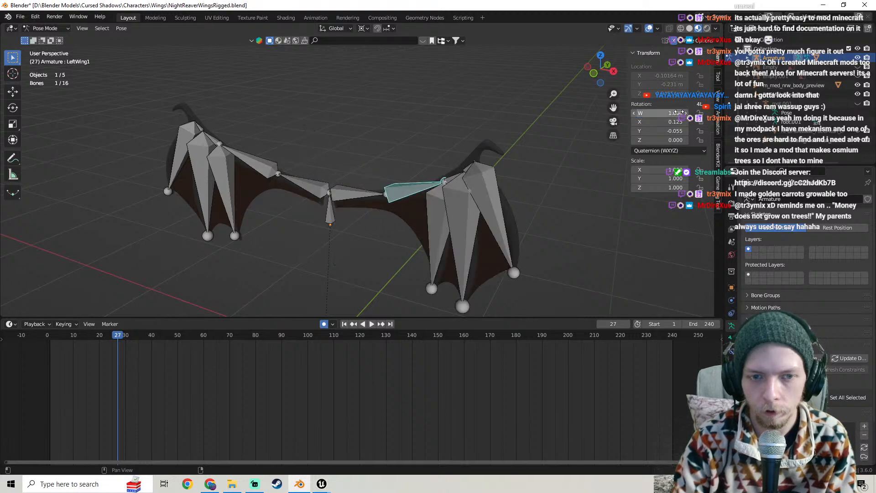
{"action": "middle_click_drag", "start_coordinate": [347, 183], "coordinate": [359, 188]}
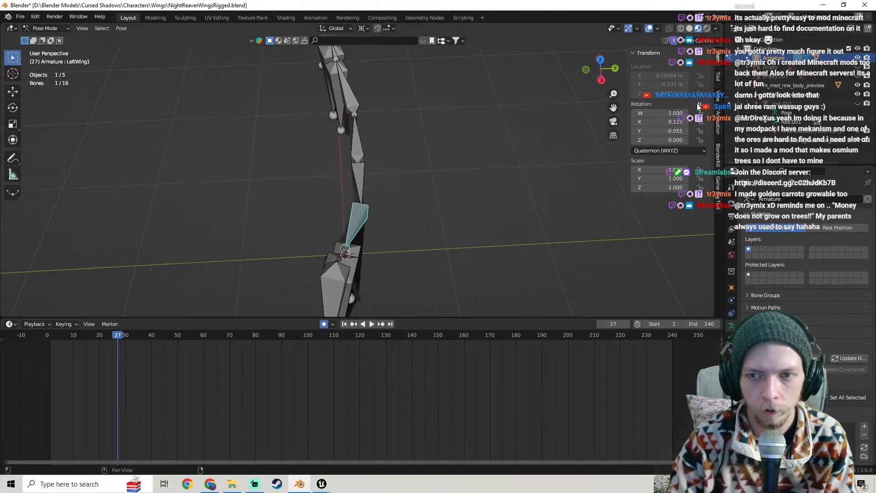
- Try setting the LeftWing1 bone's quaternion rotation to 1 on X, Y and Z
{"action": "type", "text": "1"}
{"action": "key", "text": "Return"}
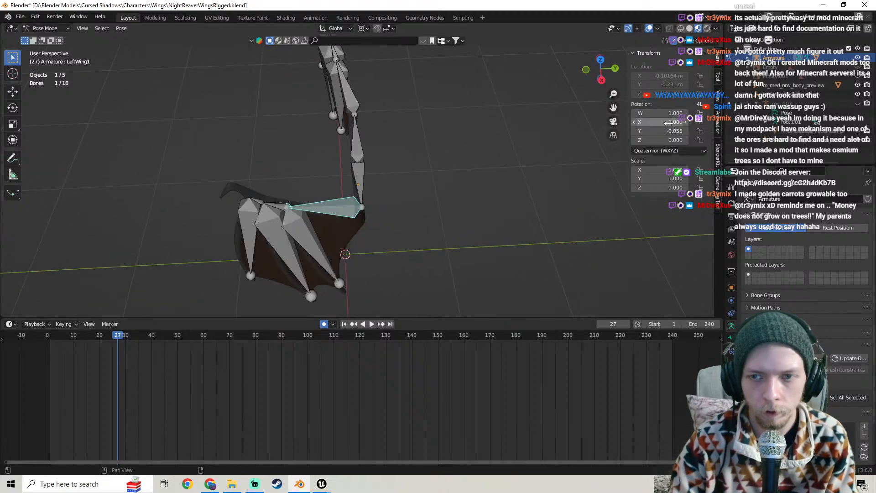
{"action": "left_click", "coordinate": [676, 131]}
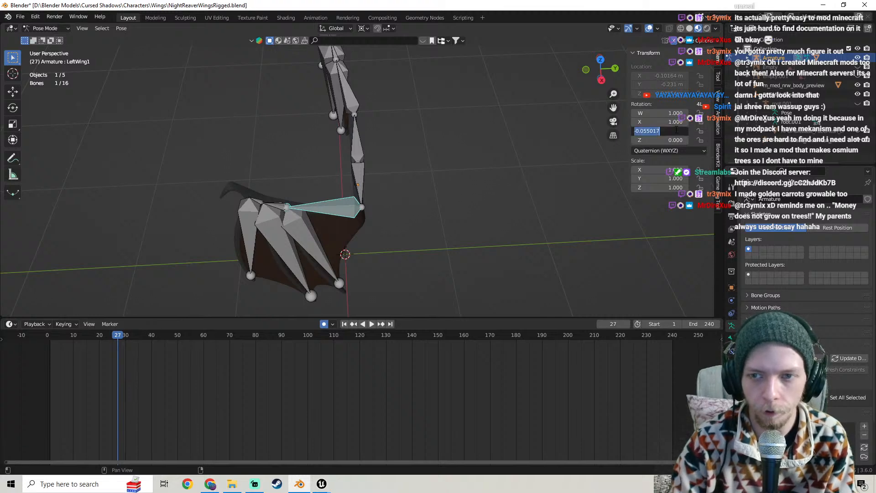
{"action": "type", "text": "1"}
{"action": "key", "text": "Return"}
{"action": "left_click", "coordinate": [683, 141]}
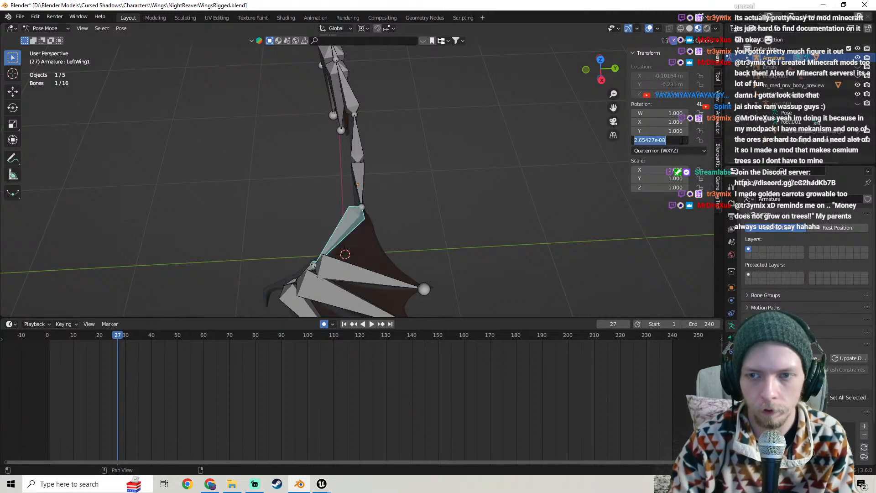
{"action": "type", "text": "1"}
{"action": "key", "text": "Return"}
- Undo the three rotation changes on the LeftWing1 bone
{"action": "middle_click_drag", "start_coordinate": [457, 137], "coordinate": [361, 148]}
{"action": "key", "text": "ctrl+z"}
{"action": "key", "text": "ctrl+z"}
{"action": "key", "text": "ctrl+z"}
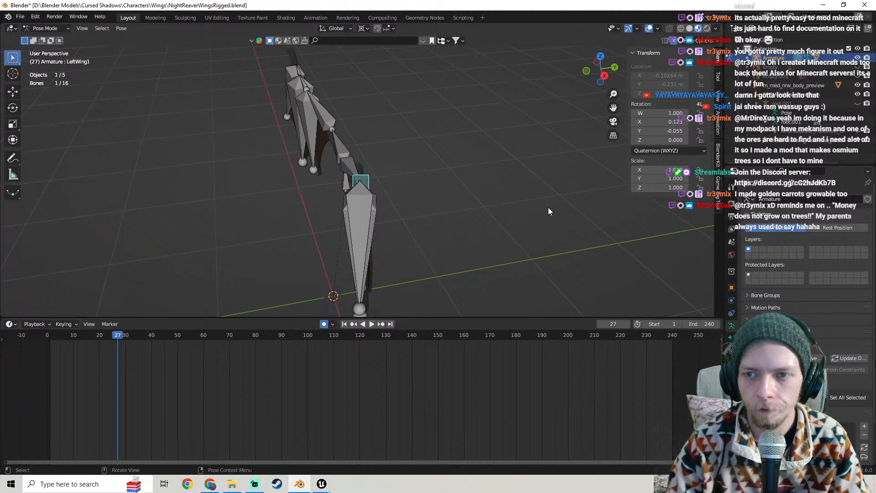
- Inspect the left wing's bent bones and compare the armature's rest position with its pose position
{"action": "middle_click_drag", "start_coordinate": [549, 207], "coordinate": [601, 288]}
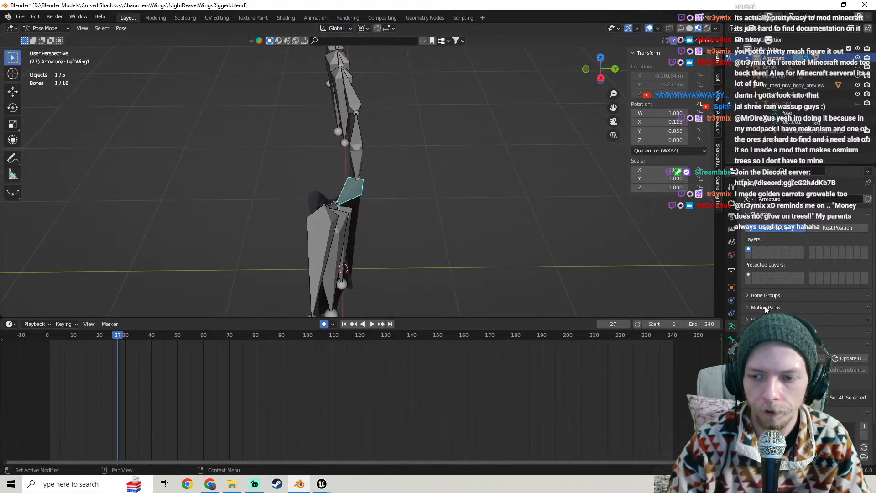
{"action": "middle_click_drag", "start_coordinate": [554, 259], "coordinate": [354, 182]}
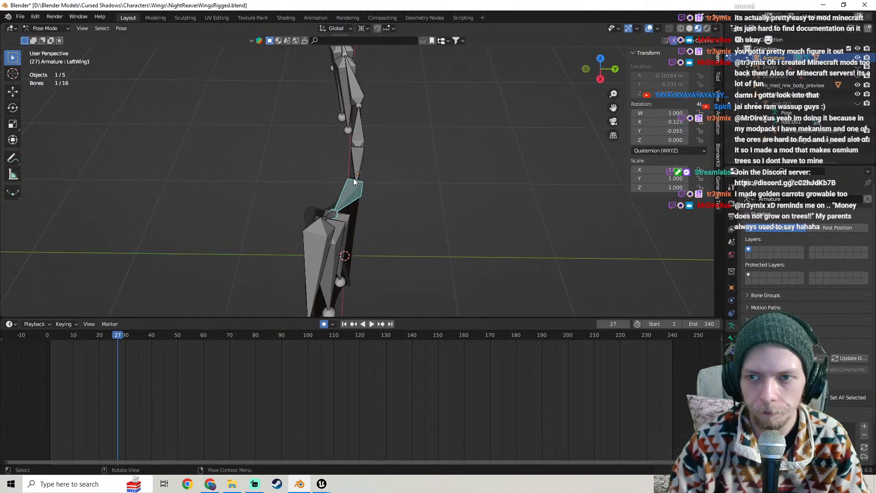
{"action": "key", "text": "ctrl+a"}
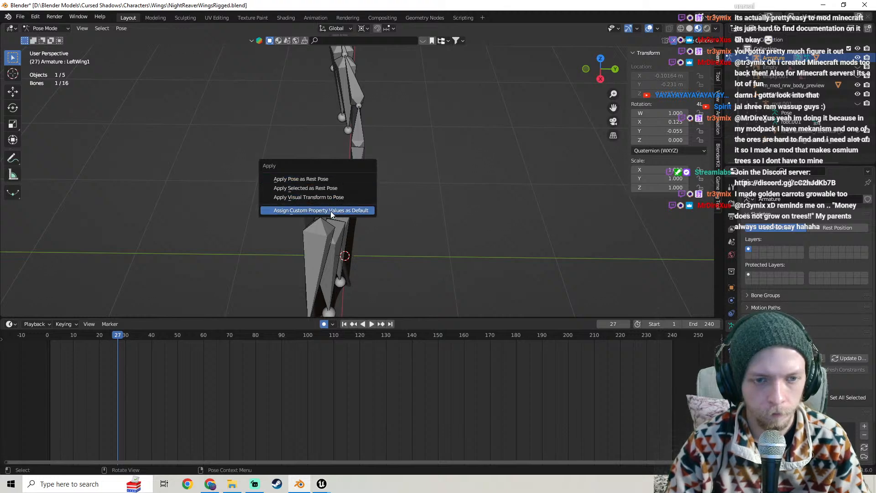
{"action": "left_click", "coordinate": [840, 227]}
{"action": "left_click", "coordinate": [785, 230]}
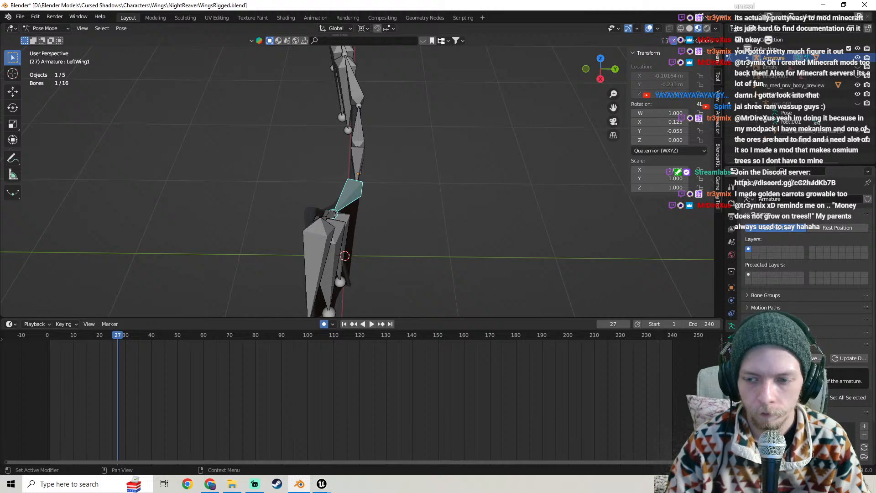
{"action": "left_click", "coordinate": [797, 359]}
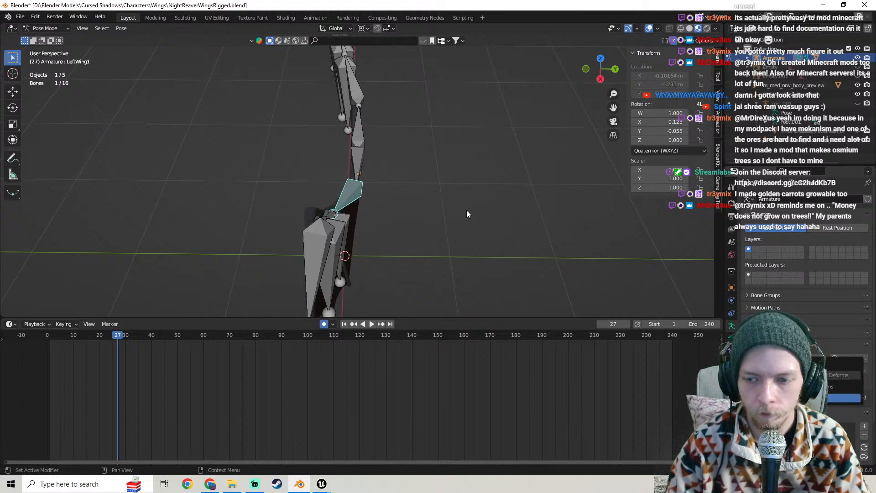
{"action": "middle_click_drag", "start_coordinate": [322, 203], "coordinate": [223, 108]}
{"action": "scroll", "coordinate": [369, 182], "scroll_direction": "up", "scroll_amount": 3}
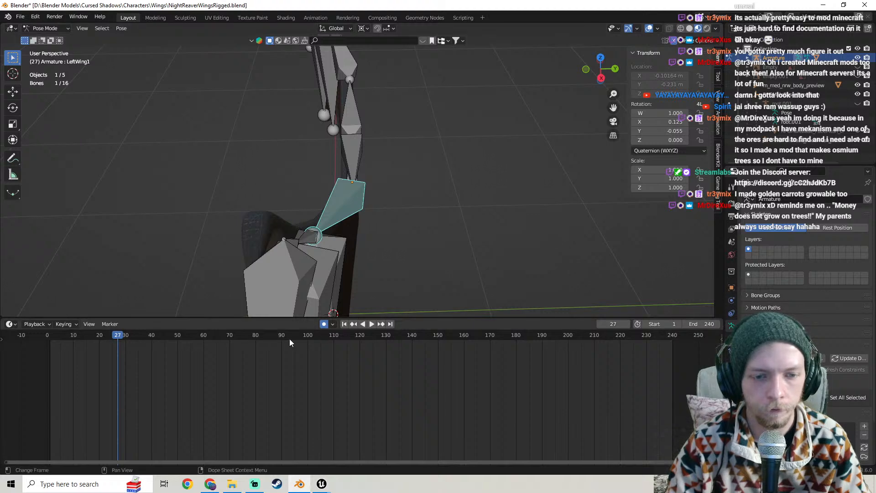
- Play the timeline briefly and set the current frame to 0
{"action": "key", "text": "space"}
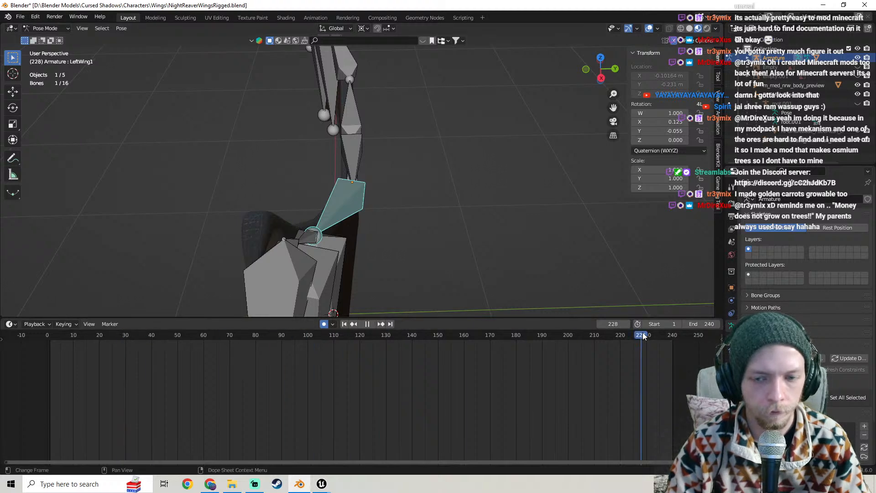
{"action": "left_click_drag", "start_coordinate": [56, 328], "coordinate": [49, 329]}
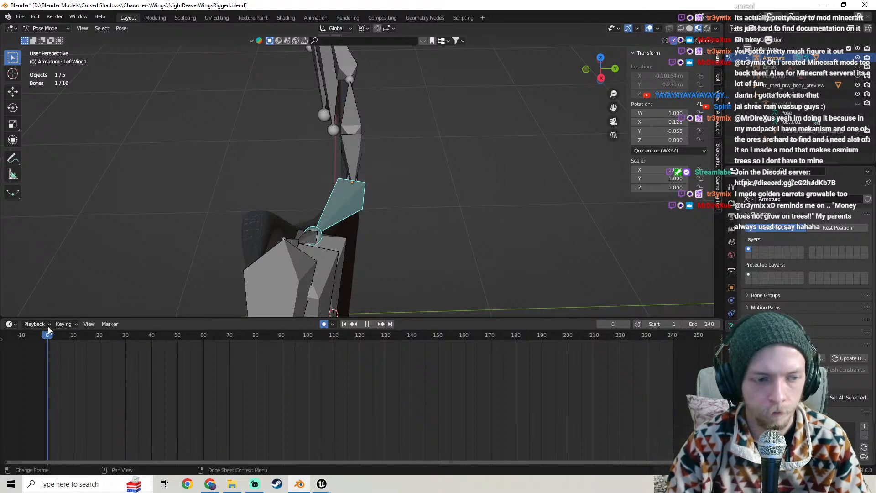
{"action": "key", "text": "space"}
- Switch the wing armature from Pose Mode to Object Mode
{"action": "middle_click_drag", "start_coordinate": [334, 188], "coordinate": [431, 165]}
{"action": "right_click", "coordinate": [431, 167]}
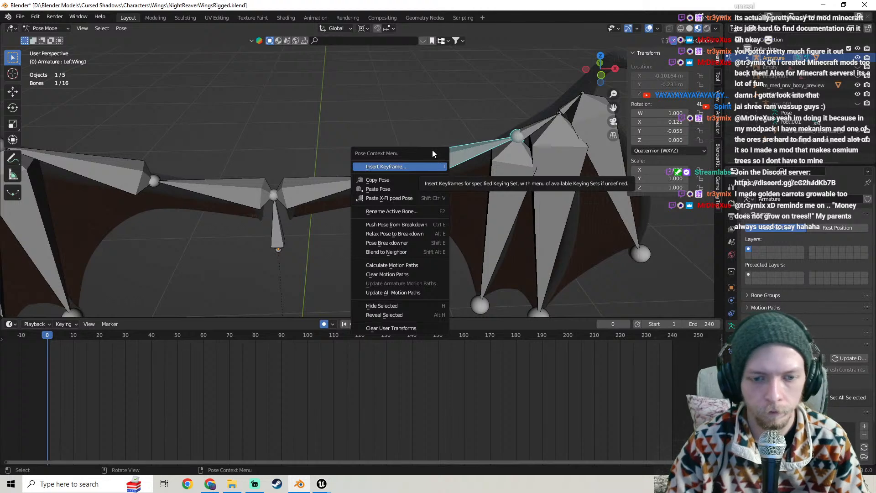
{"action": "left_click", "coordinate": [41, 28]}
{"action": "left_click", "coordinate": [50, 38]}
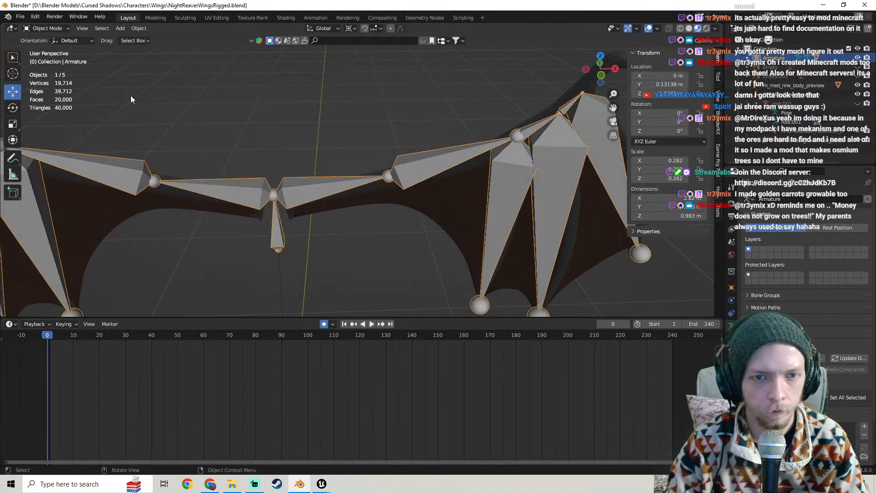
- Examine the wing armature from several angles, comparing its bone alignment in rest position and in pose position
{"action": "middle_click_drag", "start_coordinate": [131, 95], "coordinate": [288, 200]}
{"action": "middle_click_drag", "start_coordinate": [371, 196], "coordinate": [447, 288]}
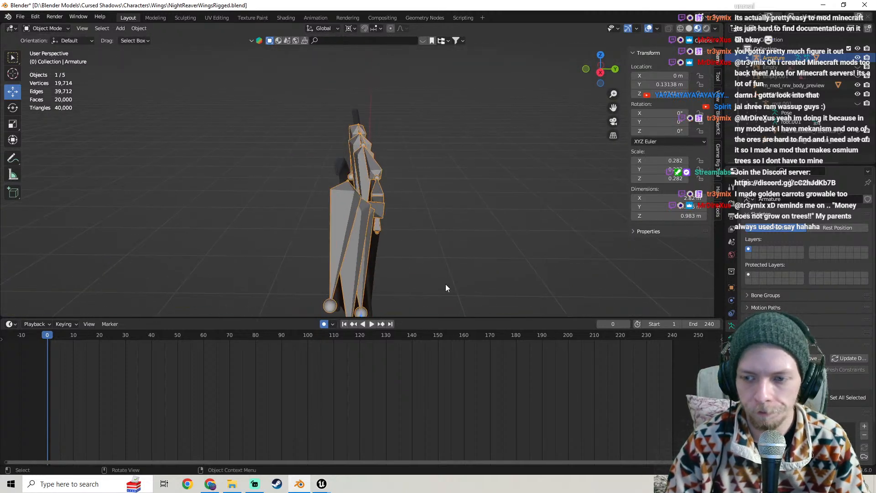
{"action": "left_click", "coordinate": [750, 274]}
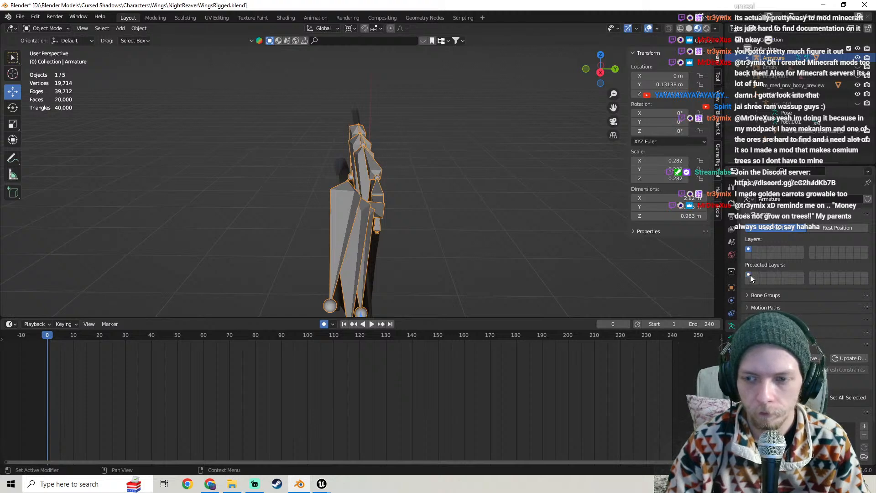
{"action": "left_click", "coordinate": [820, 228]}
{"action": "middle_click_drag", "start_coordinate": [372, 211], "coordinate": [436, 231]}
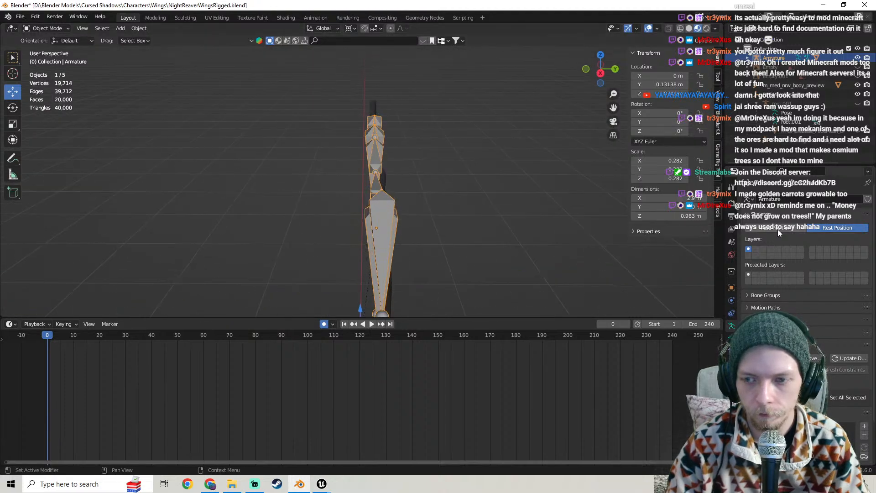
{"action": "middle_click_drag", "start_coordinate": [502, 234], "coordinate": [370, 219]}
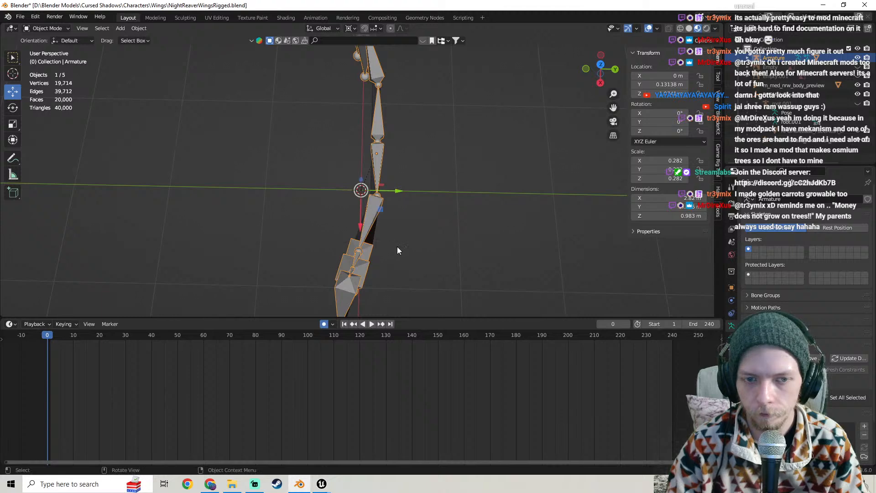
{"action": "middle_click_drag", "start_coordinate": [398, 250], "coordinate": [377, 189]}
{"action": "scroll", "coordinate": [365, 191], "scroll_direction": "up", "scroll_amount": 2}
{"action": "scroll", "coordinate": [377, 188], "scroll_direction": "down", "scroll_amount": 3}
{"action": "middle_click_drag", "start_coordinate": [310, 188], "coordinate": [429, 165]}
{"action": "left_click", "coordinate": [430, 165]}
{"action": "scroll", "coordinate": [377, 204], "scroll_direction": "up", "scroll_amount": 3}
{"action": "mouse_move", "coordinate": [369, 207]}
{"action": "middle_mouse_down", "text": "shift"}
{"action": "mouse_move", "coordinate": [392, 189]}
{"action": "mouse_move", "coordinate": [347, 212]}
{"action": "mouse_move", "coordinate": [376, 198]}
{"action": "mouse_move", "coordinate": [361, 203]}
{"action": "middle_mouse_up", "text": "shift"}
{"action": "key", "text": "a"}
{"action": "scroll", "coordinate": [390, 187], "scroll_direction": "down", "scroll_amount": 3}
- Switch to Unreal Engine and set the Wings mesh to None in the Witch branch of the CharacterCreator_W event graph
{"action": "left_click", "coordinate": [321, 484]}
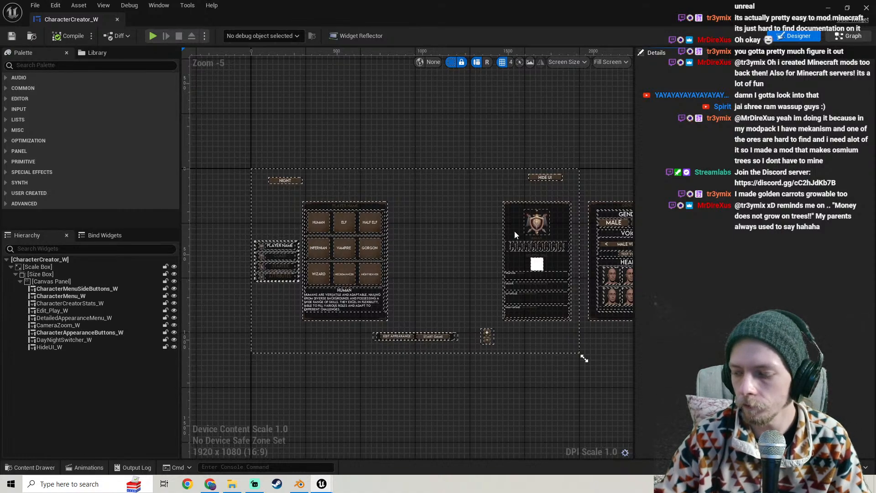
{"action": "scroll", "coordinate": [338, 284], "scroll_direction": "down", "scroll_amount": 1}
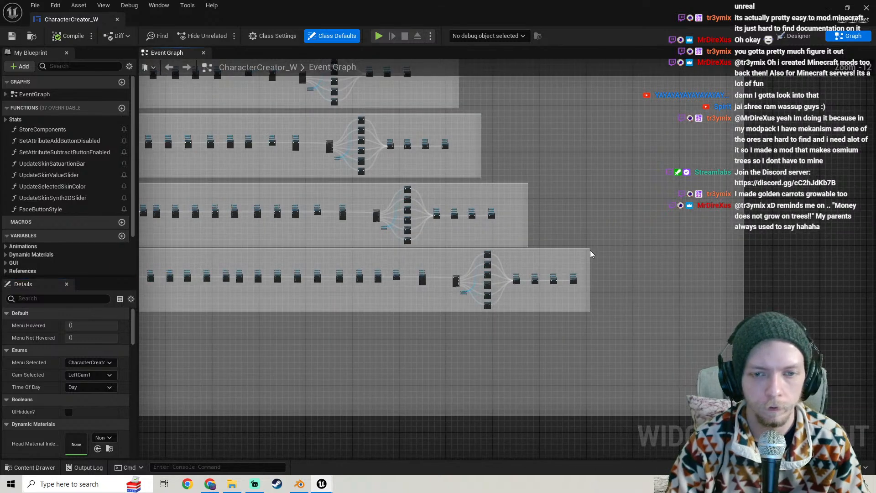
{"action": "right_click_drag", "start_coordinate": [403, 279], "coordinate": [658, 228]}
{"action": "scroll", "coordinate": [658, 230], "scroll_direction": "up", "scroll_amount": 10}
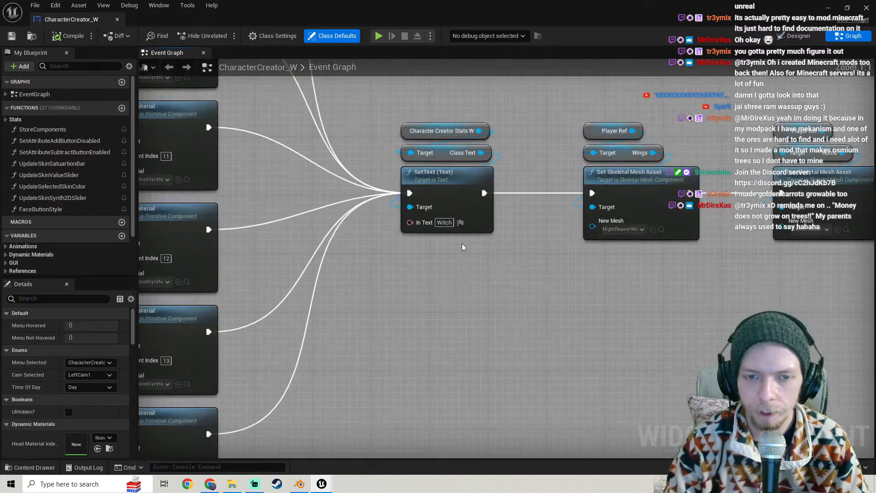
{"action": "right_click_drag", "start_coordinate": [462, 243], "coordinate": [300, 241]}
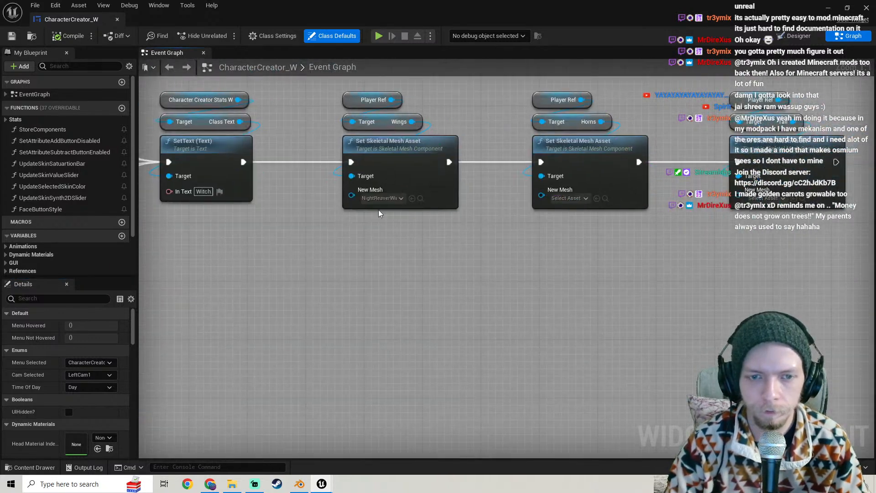
{"action": "left_click", "coordinate": [378, 203]}
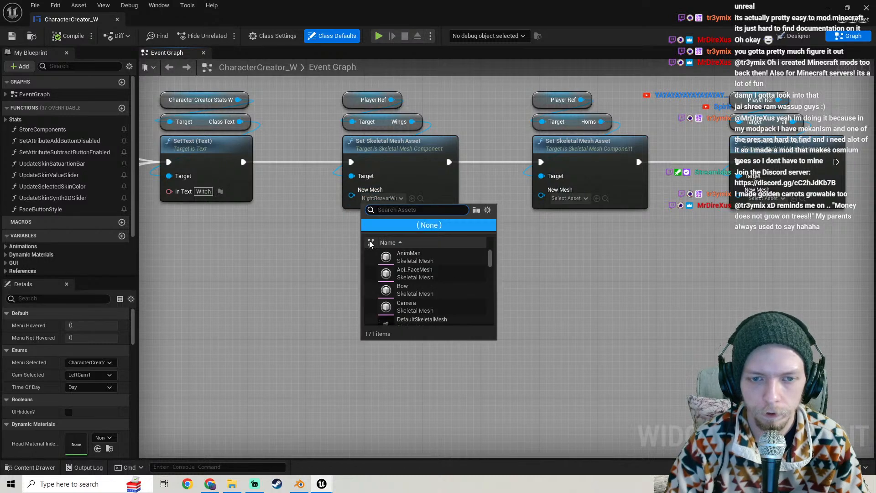
{"action": "left_click", "coordinate": [409, 223]}
- Set New Mesh to None on the other Wings Set Skeletal Mesh Asset node that follows the material nodes
{"action": "scroll", "coordinate": [417, 221], "scroll_direction": "down", "scroll_amount": 8}
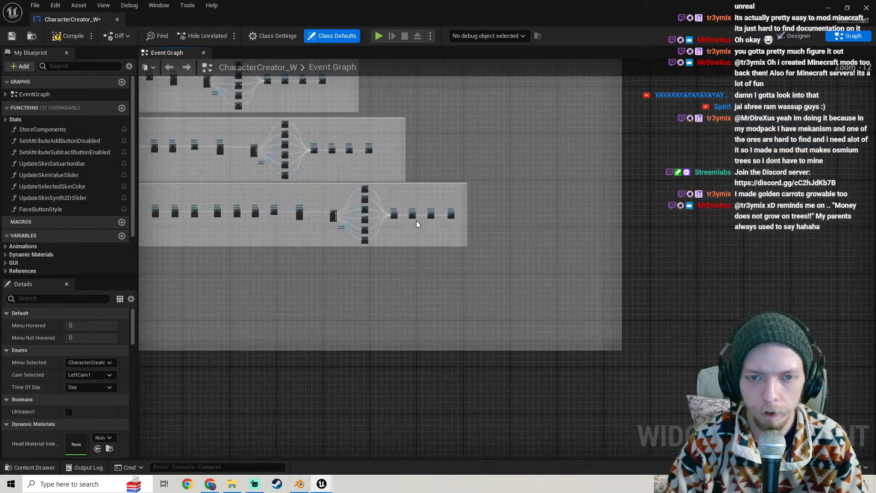
{"action": "scroll", "coordinate": [452, 237], "scroll_direction": "up", "scroll_amount": 6}
{"action": "scroll", "coordinate": [476, 312], "scroll_direction": "down", "scroll_amount": 3}
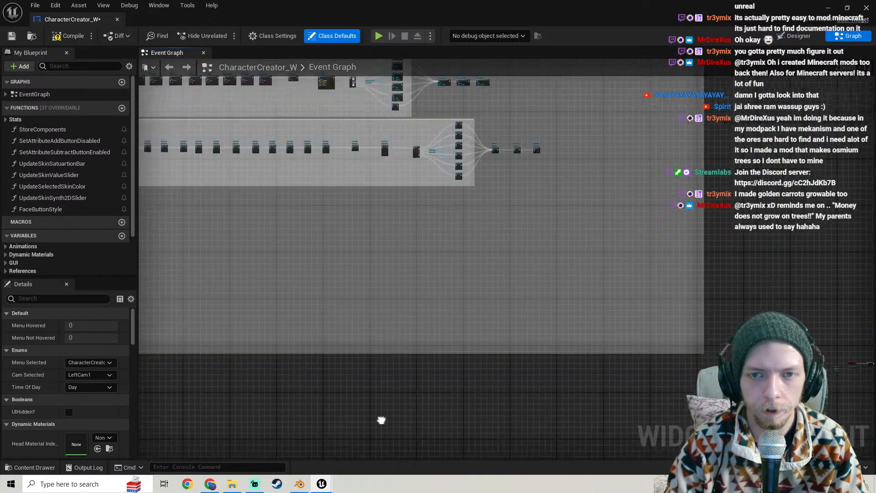
{"action": "scroll", "coordinate": [452, 208], "scroll_direction": "up", "scroll_amount": 5}
{"action": "left_click", "coordinate": [469, 182]}
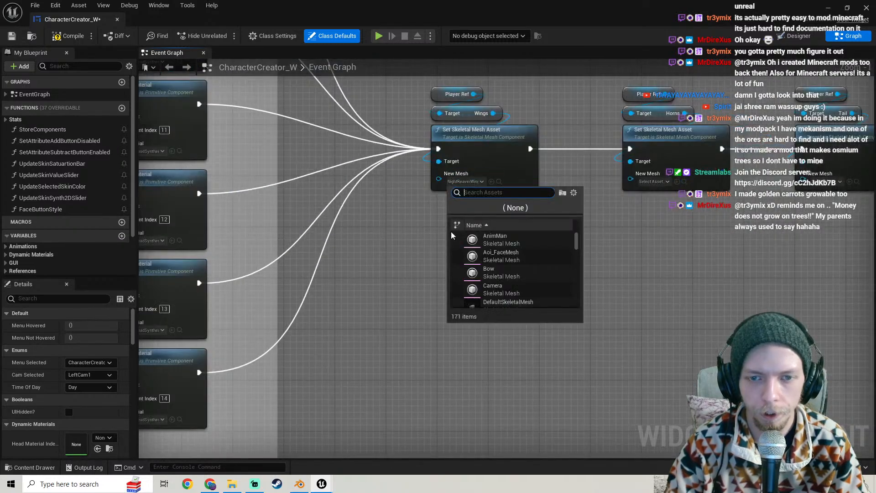
{"action": "left_click", "coordinate": [500, 206]}
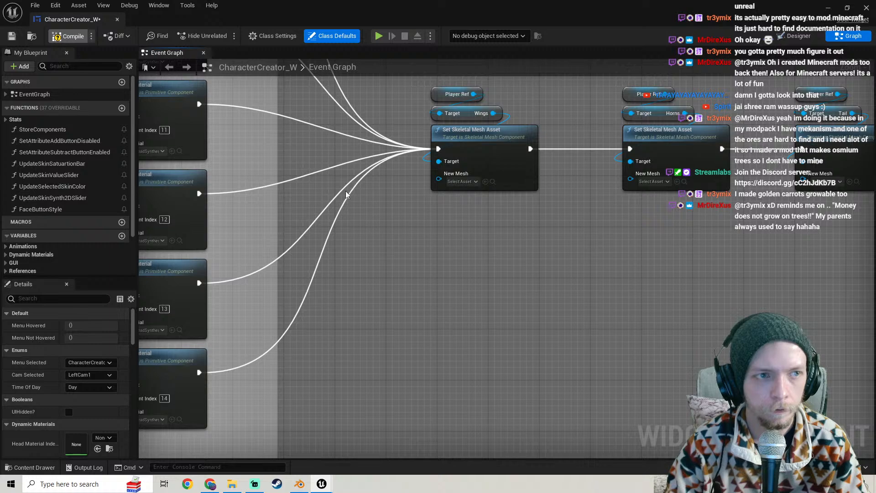
- Compile and save the CharacterCreator_W widget blueprint, and minimize its editor window
{"action": "left_click", "coordinate": [58, 37]}
{"action": "left_click", "coordinate": [12, 36]}
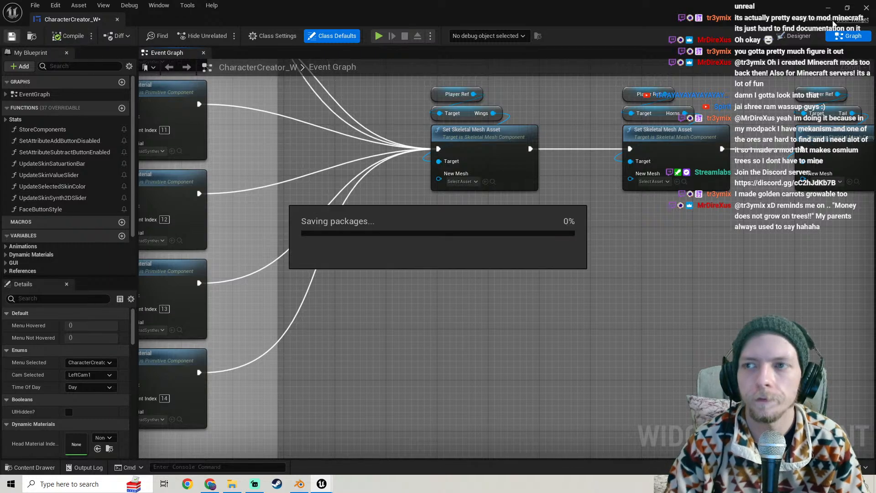
{"action": "left_click", "coordinate": [829, 8]}
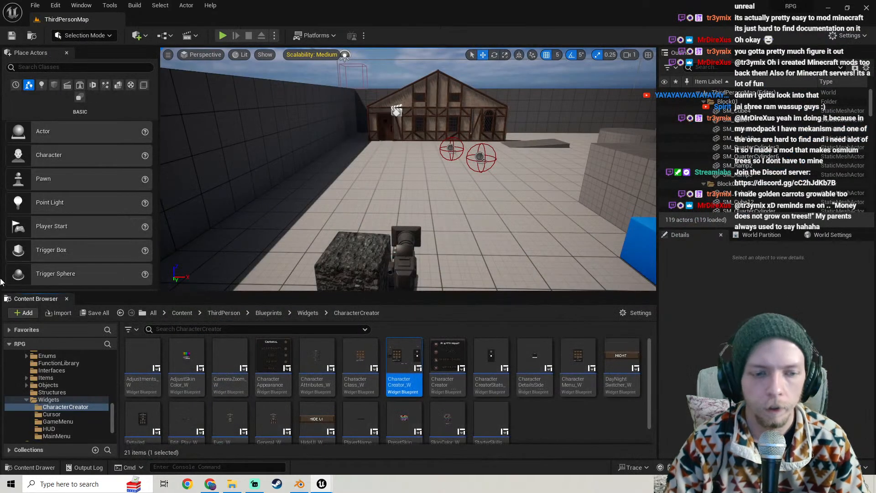
- Delete both NightReaverWingsOpen animation sequences from the Animations folder under Models/CharacterStuff/Wings
{"action": "left_click", "coordinate": [120, 313]}
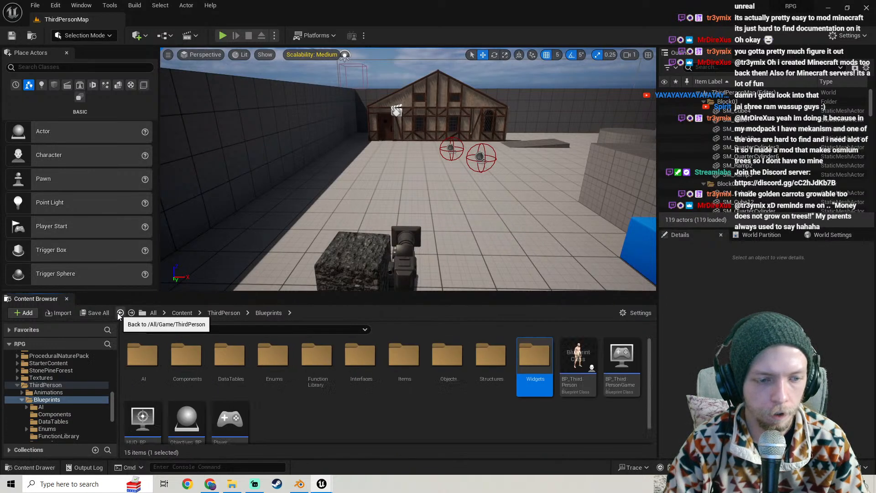
{"action": "left_click", "coordinate": [120, 313]}
{"action": "left_click", "coordinate": [120, 313]}
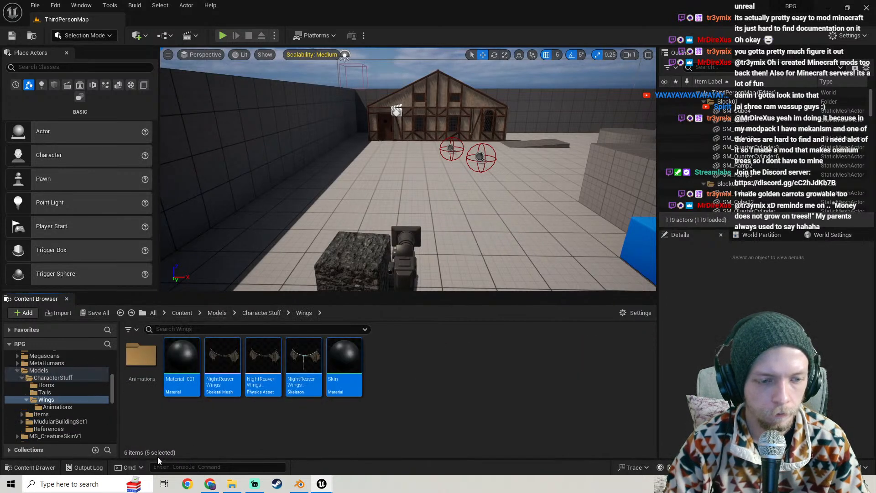
{"action": "double_click", "coordinate": [141, 356]}
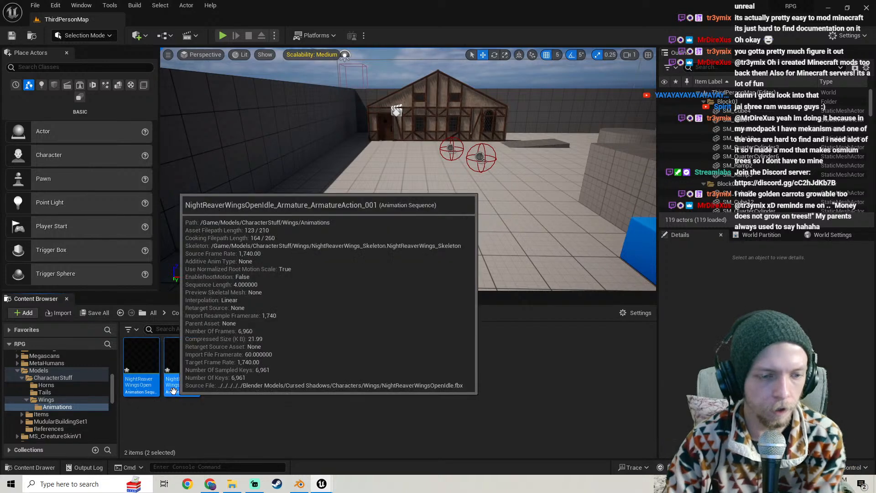
{"action": "key", "text": "Delete"}
{"action": "left_click", "coordinate": [351, 387]}
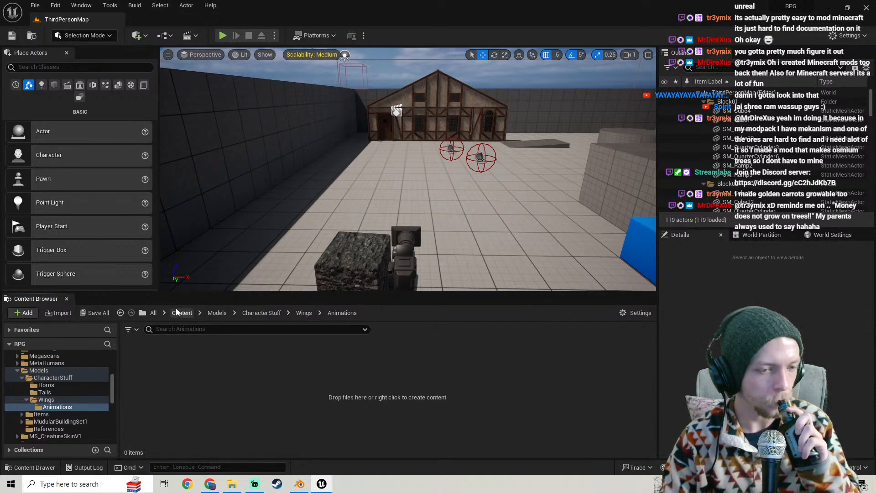
- Delete both materials and the NightReaverWings skeletal mesh, physics asset and skeleton from the Wings folder
{"action": "left_click", "coordinate": [121, 313]}
{"action": "key", "text": "Right"}
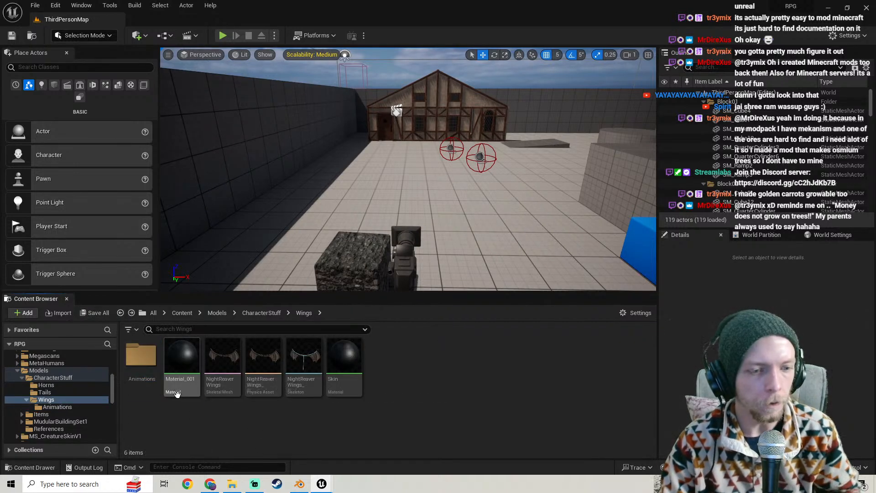
{"action": "left_click", "coordinate": [344, 367], "text": "shift"}
{"action": "key", "text": "Delete"}
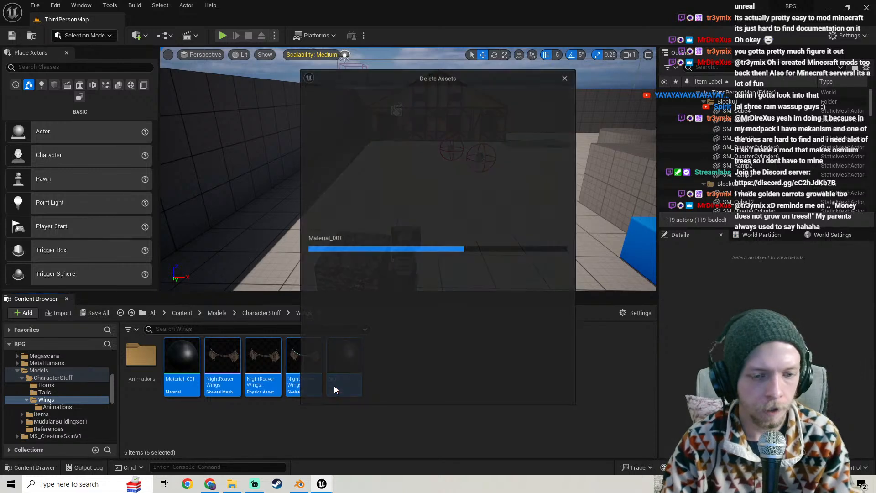
{"action": "left_click", "coordinate": [363, 391]}
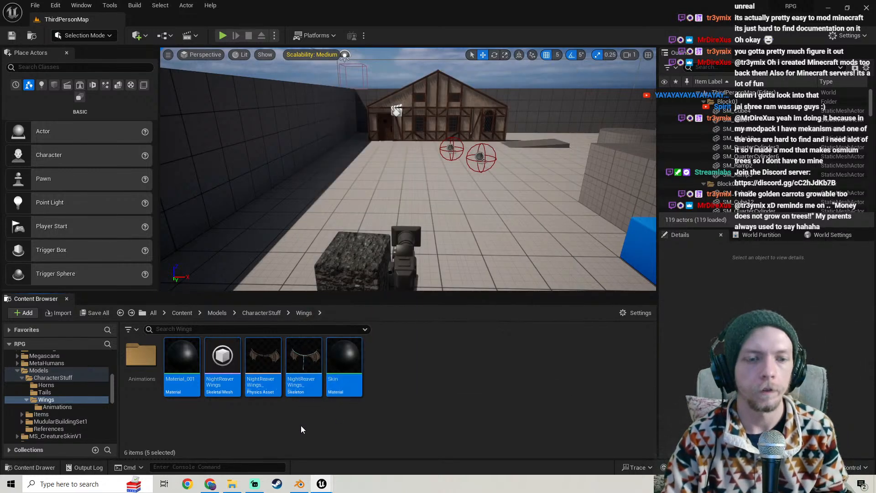
- Import NightReaverWings.fbx from File Explorer into the Wings folder as a skeletal mesh with a new skeleton, and dismiss the import log
{"action": "left_click", "coordinate": [232, 484]}
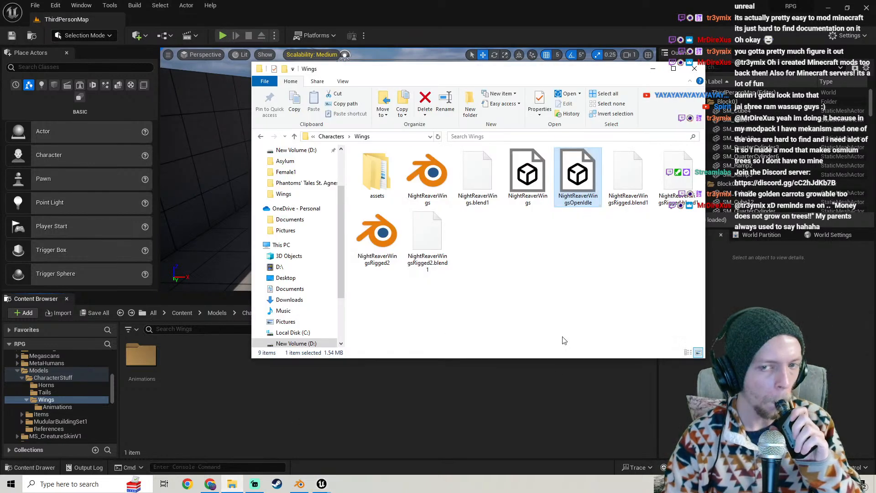
{"action": "left_click_drag", "start_coordinate": [528, 175], "coordinate": [284, 388]}
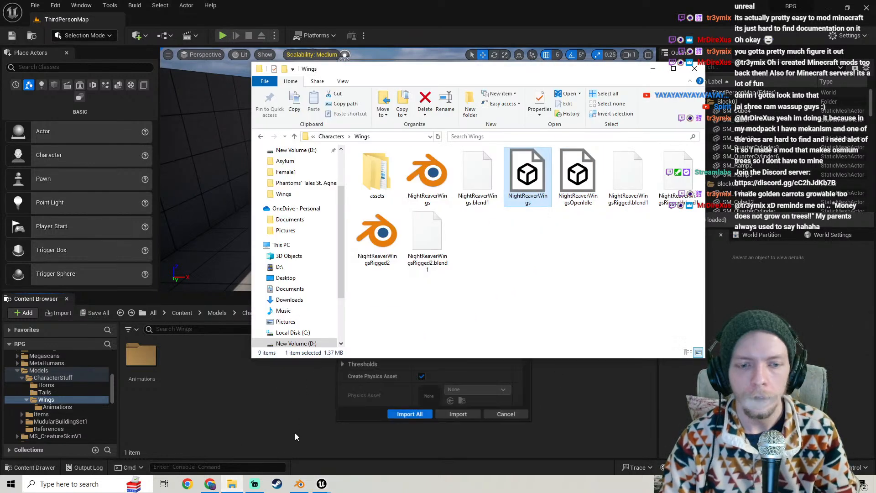
{"action": "left_click", "coordinate": [352, 412]}
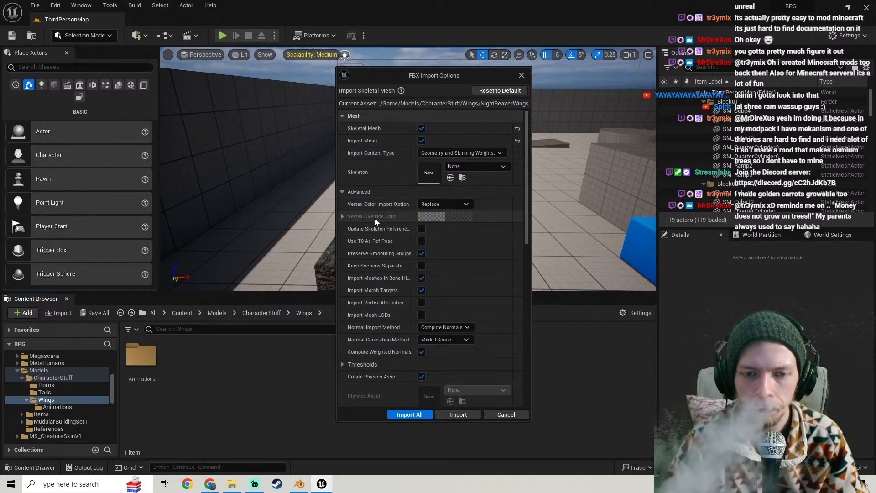
{"action": "scroll", "coordinate": [371, 243], "scroll_direction": "down", "scroll_amount": 4}
{"action": "scroll", "coordinate": [371, 242], "scroll_direction": "down", "scroll_amount": 2}
{"action": "left_click", "coordinate": [395, 415]}
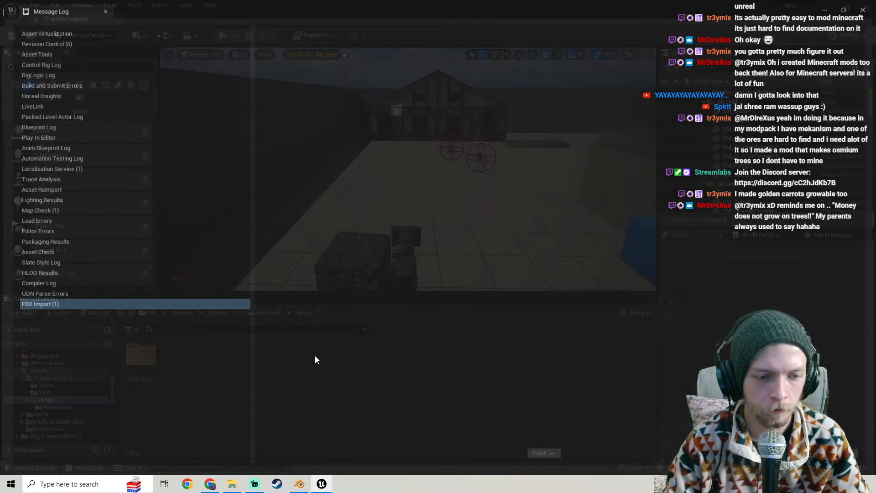
{"action": "left_click", "coordinate": [867, 8]}
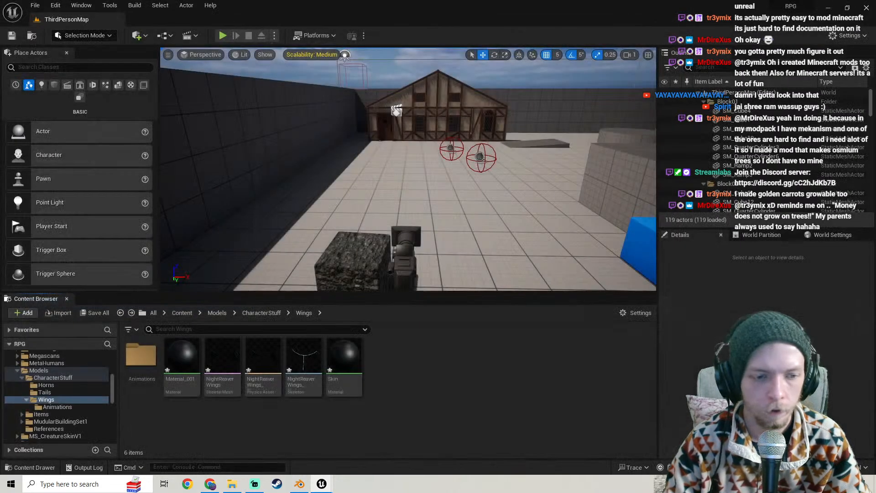
- Import NightReaverWingsOpenIdle.fbx into the Animations folder using NightReaverWings_Skeleton, with Import Mesh turned off
{"action": "left_click", "coordinate": [233, 484]}
{"action": "left_click_drag", "start_coordinate": [578, 178], "coordinate": [352, 424]}
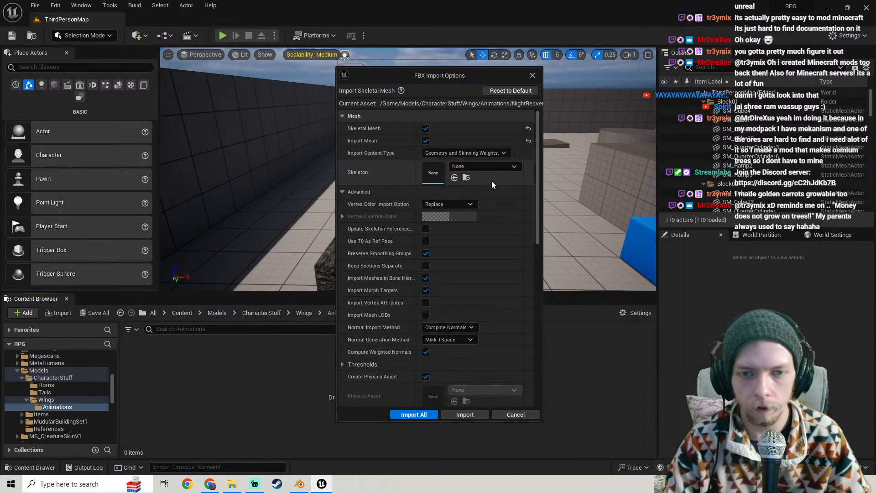
{"action": "left_click", "coordinate": [492, 167]}
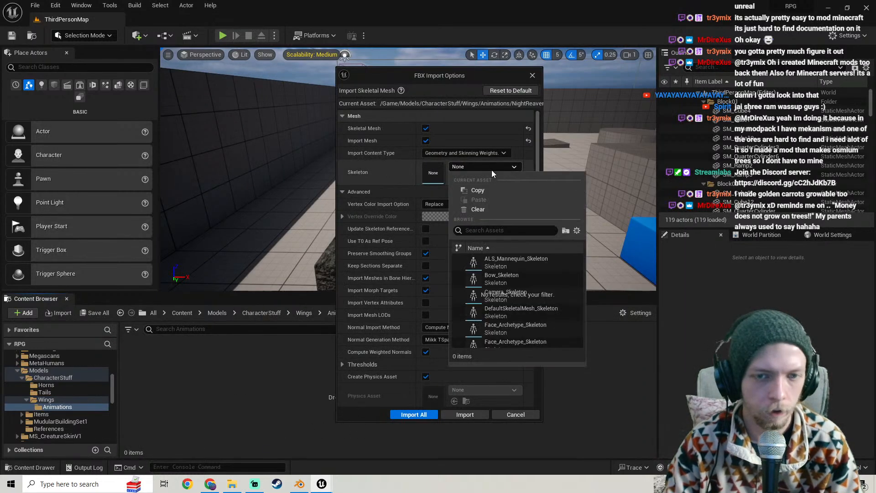
{"action": "type", "text": "wing"}
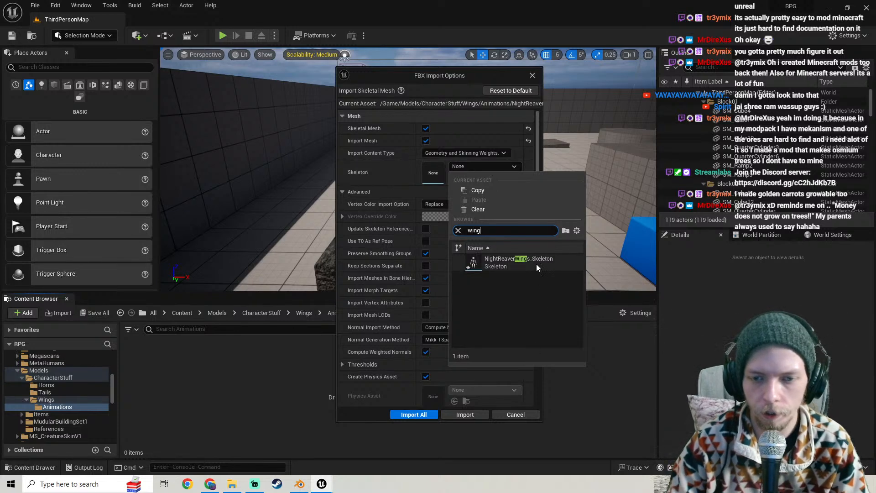
{"action": "left_click", "coordinate": [536, 263]}
{"action": "left_click", "coordinate": [429, 141]}
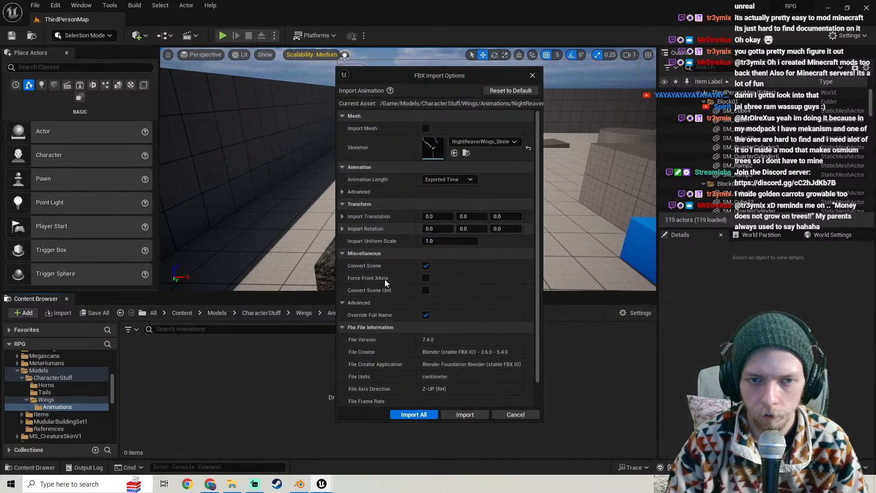
{"action": "left_click", "coordinate": [407, 416]}
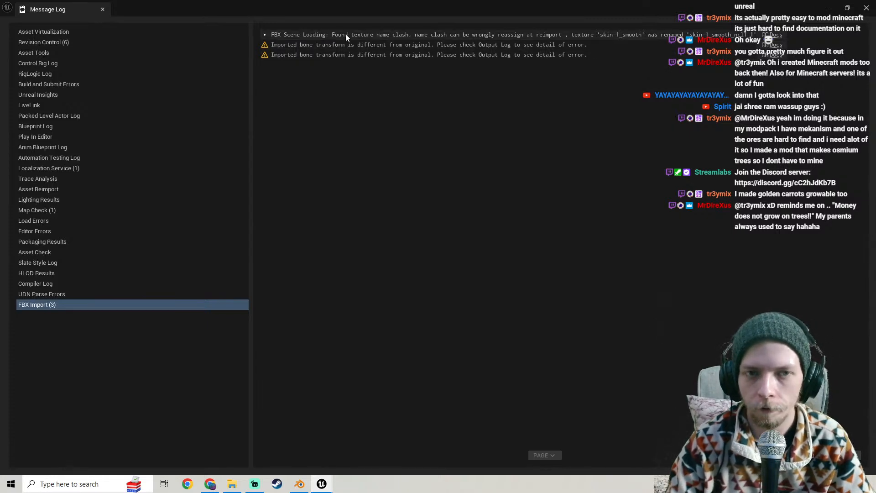
- Examine the FBX import messages and the Output Log for the bone transform details, and close the Message Log
{"action": "left_click", "coordinate": [294, 32]}
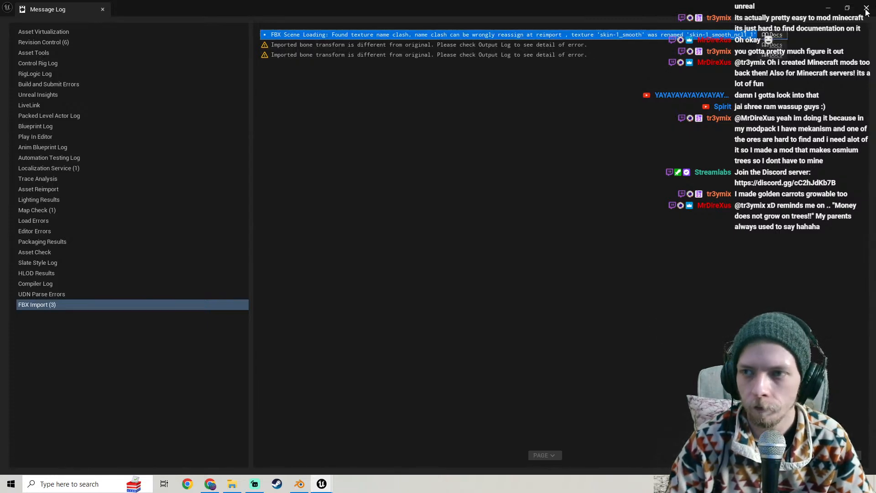
{"action": "left_click", "coordinate": [369, 45]}
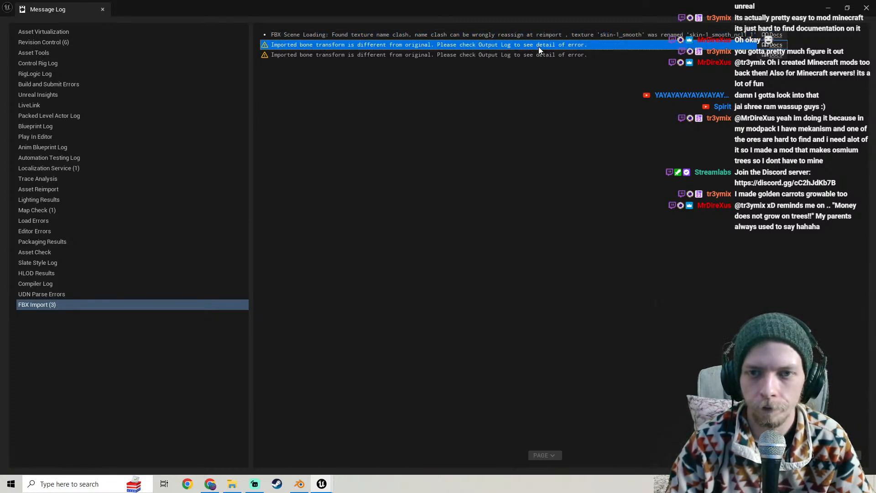
{"action": "left_click", "coordinate": [847, 9]}
{"action": "left_click", "coordinate": [87, 467]}
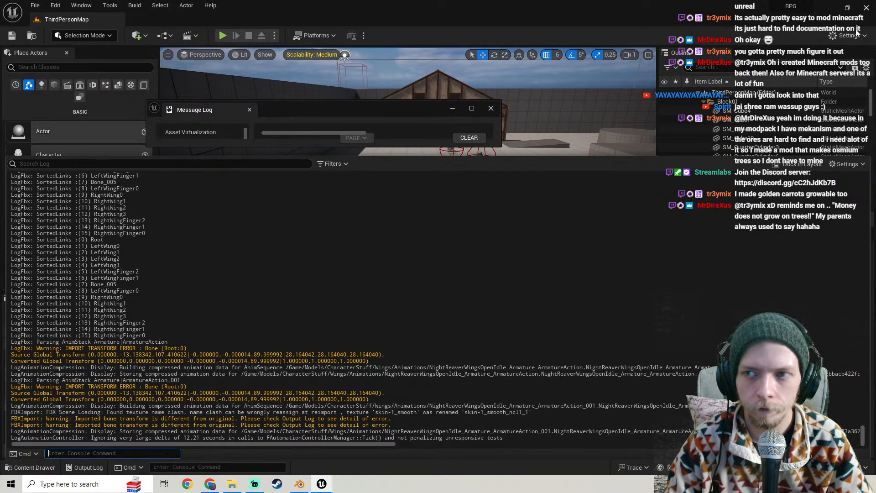
{"action": "left_click", "coordinate": [491, 108]}
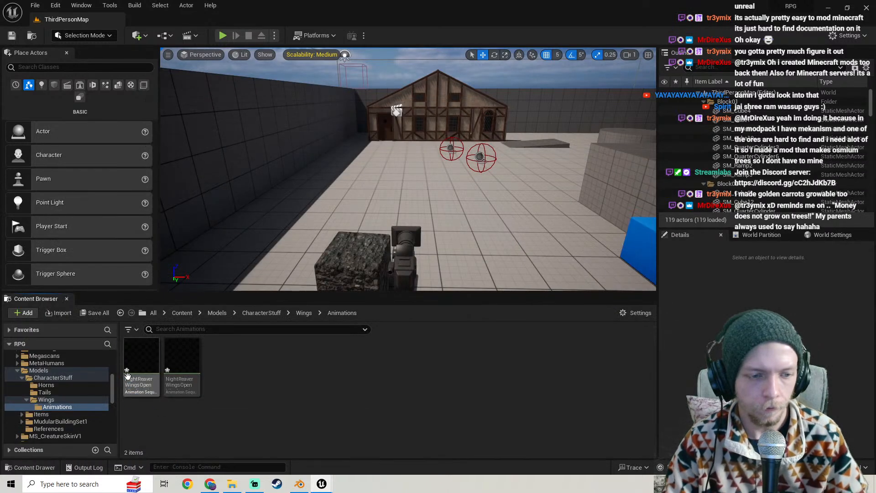
- Delete the two imported NightReaverWingsOpenIdle animation sequences from the Animations folder
{"action": "left_click", "coordinate": [141, 365]}
{"action": "left_click", "coordinate": [180, 383], "text": "ctrl"}
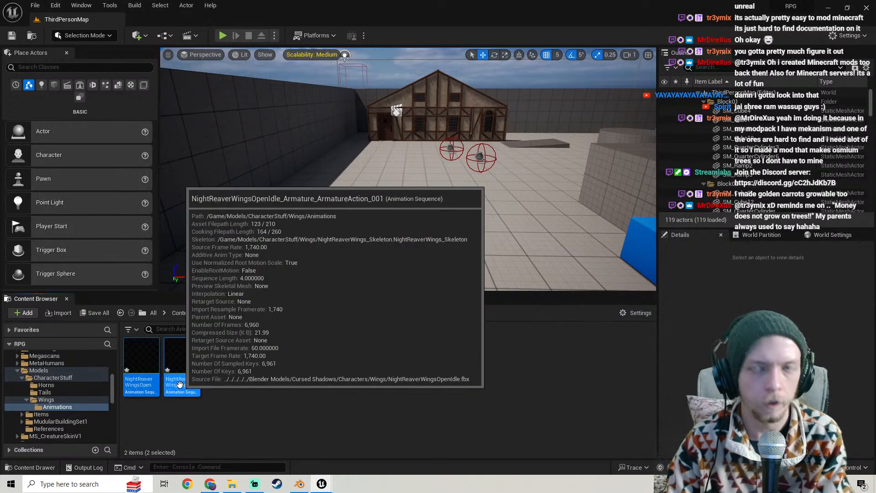
{"action": "key", "text": "Delete"}
{"action": "left_click", "coordinate": [374, 386]}
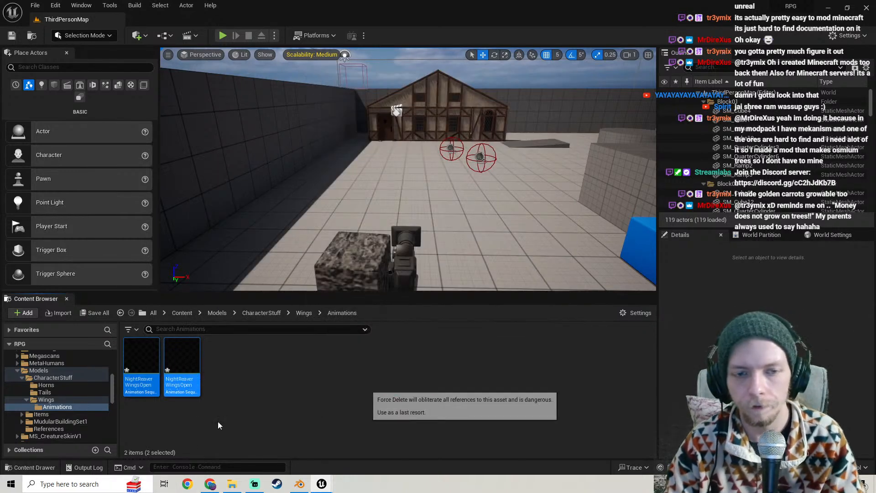
- Return to the Wings folder and delete the reimported materials, skeletal mesh, physics asset and skeleton
{"action": "left_click", "coordinate": [120, 312]}
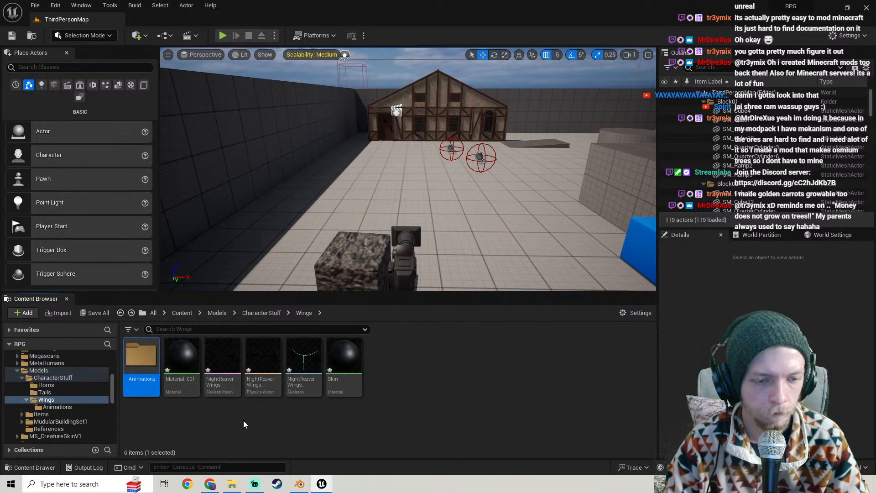
{"action": "left_click", "coordinate": [193, 387]}
{"action": "left_click", "coordinate": [345, 381], "text": "shift"}
{"action": "key", "text": "Delete"}
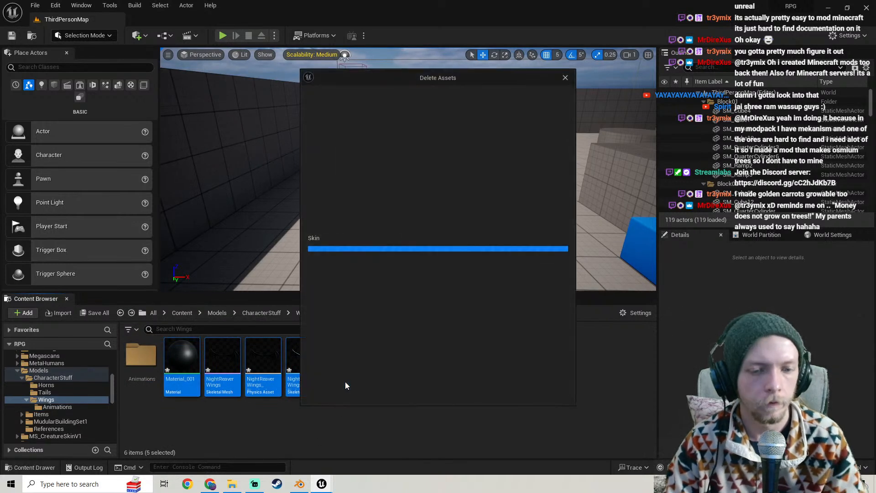
{"action": "left_click", "coordinate": [357, 392]}
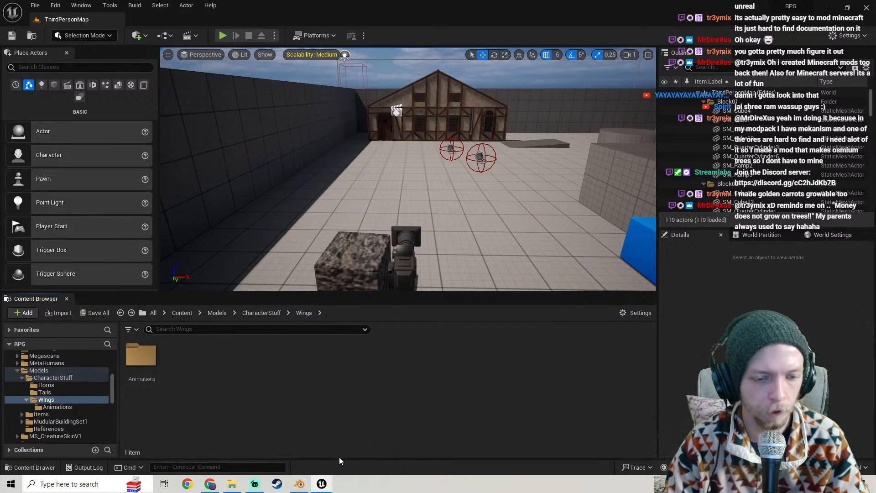
- Switch to Blender, select all the wing rig objects and export them as FBX, overwriting NightReaverWings.fbx
{"action": "left_click", "coordinate": [299, 484]}
{"action": "middle_click_drag", "start_coordinate": [358, 212], "coordinate": [484, 143]}
{"action": "left_click", "coordinate": [436, 182]}
{"action": "key", "text": "a"}
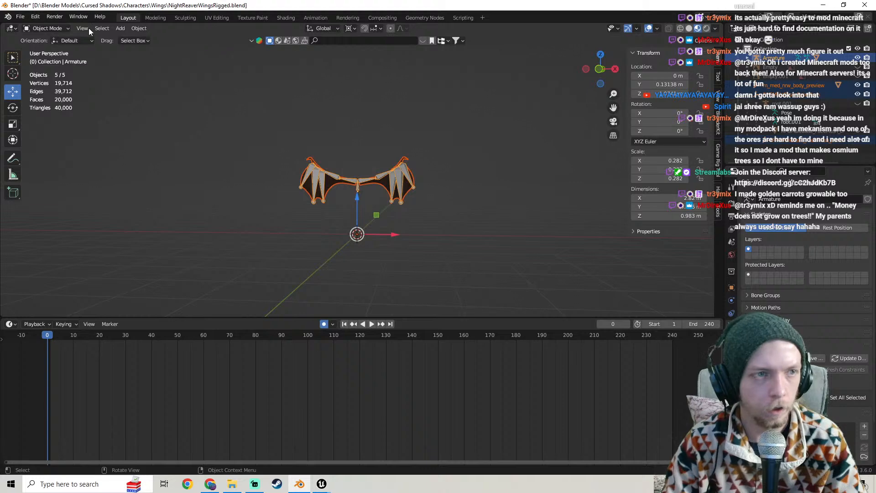
{"action": "left_click", "coordinate": [20, 17]}
{"action": "mouse_move", "coordinate": [40, 149]}
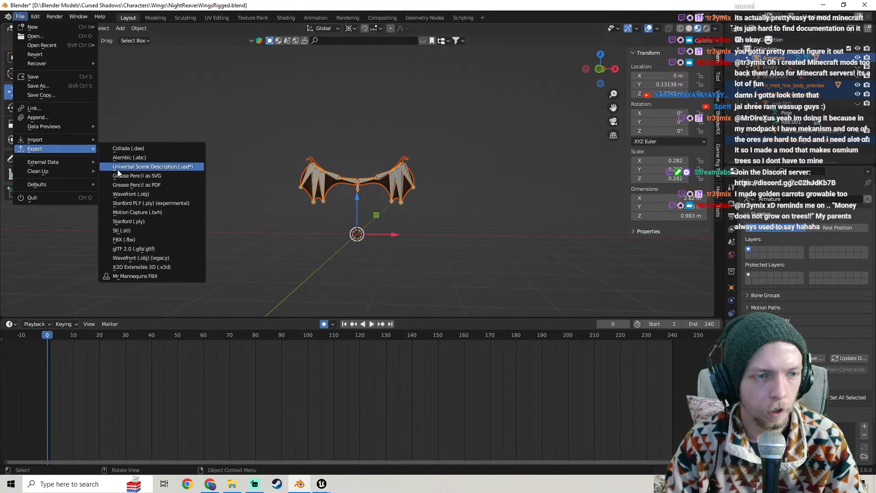
{"action": "left_click", "coordinate": [127, 240]}
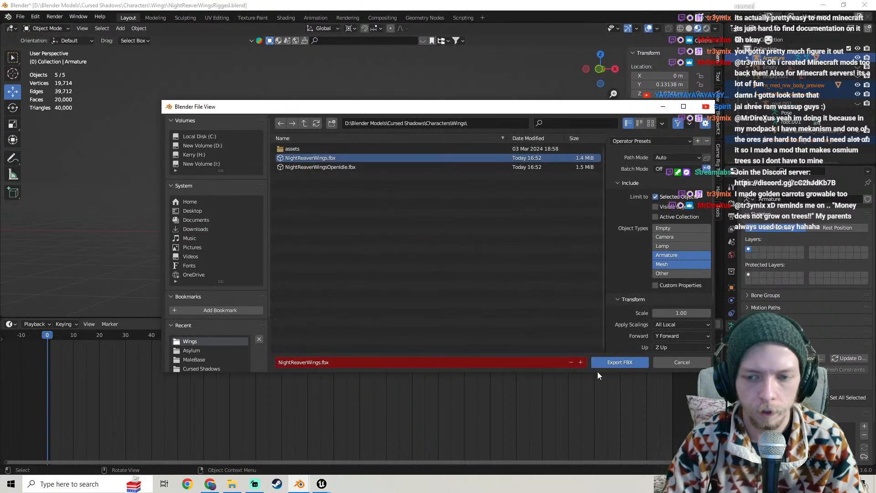
{"action": "left_click", "coordinate": [619, 361]}
{"action": "scroll", "coordinate": [428, 237], "scroll_direction": "up", "scroll_amount": 3}
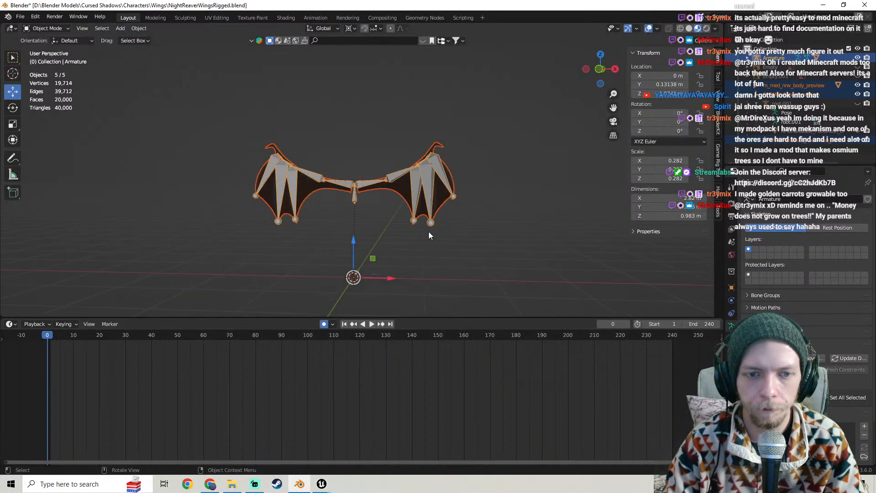
{"action": "middle_click_drag", "start_coordinate": [429, 231], "coordinate": [402, 265]}
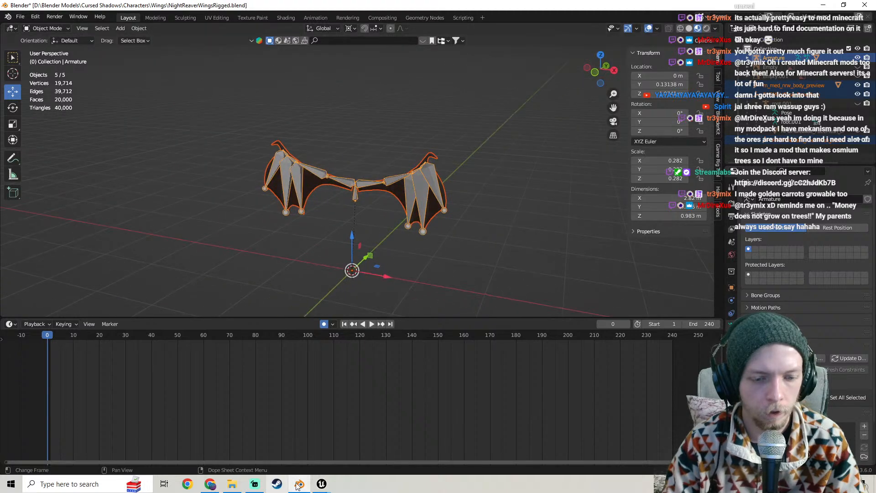
- Switch back to Unreal Engine and import the re-exported NightReaverWings.fbx into the Wings folder as a skeletal mesh with a new skeleton
{"action": "left_click", "coordinate": [322, 484]}
{"action": "left_click", "coordinate": [255, 443]}
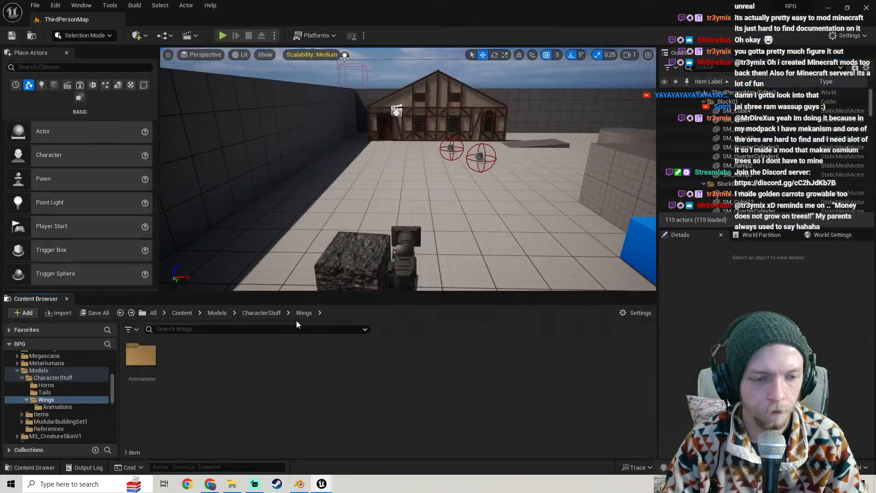
{"action": "left_click", "coordinate": [232, 484]}
{"action": "left_click_drag", "start_coordinate": [574, 198], "coordinate": [565, 239]}
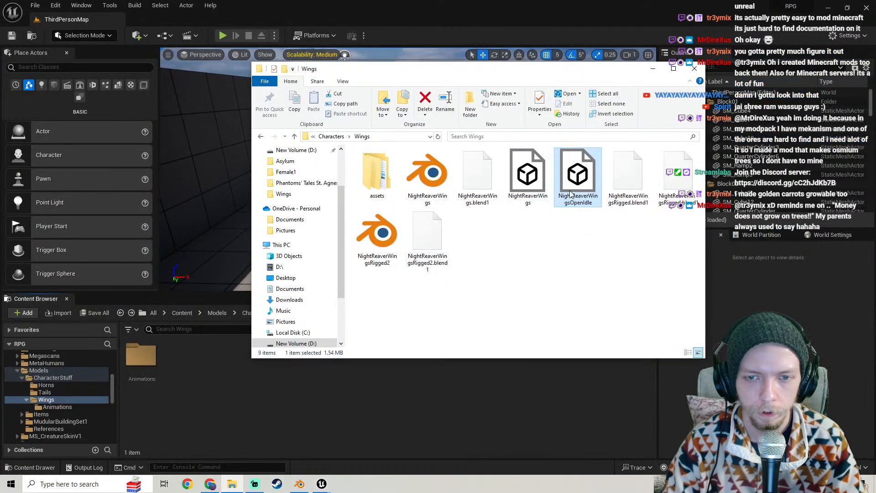
{"action": "left_click_drag", "start_coordinate": [528, 176], "coordinate": [218, 445]}
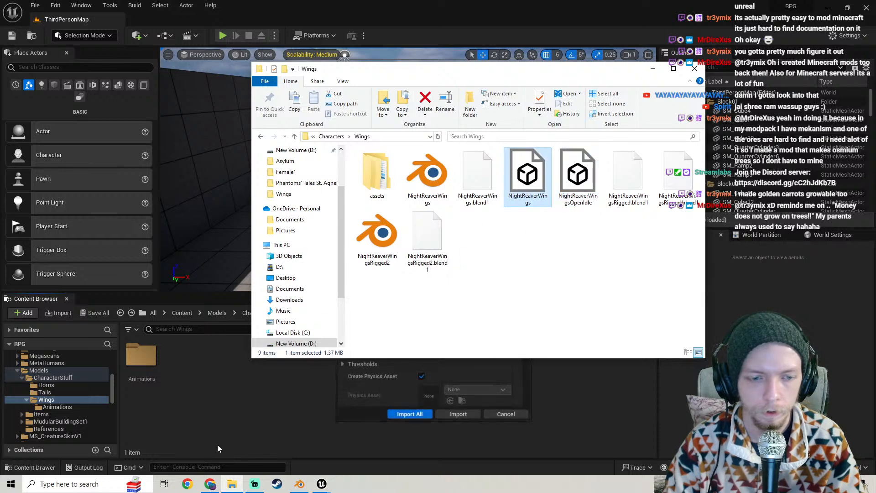
{"action": "left_click", "coordinate": [381, 413]}
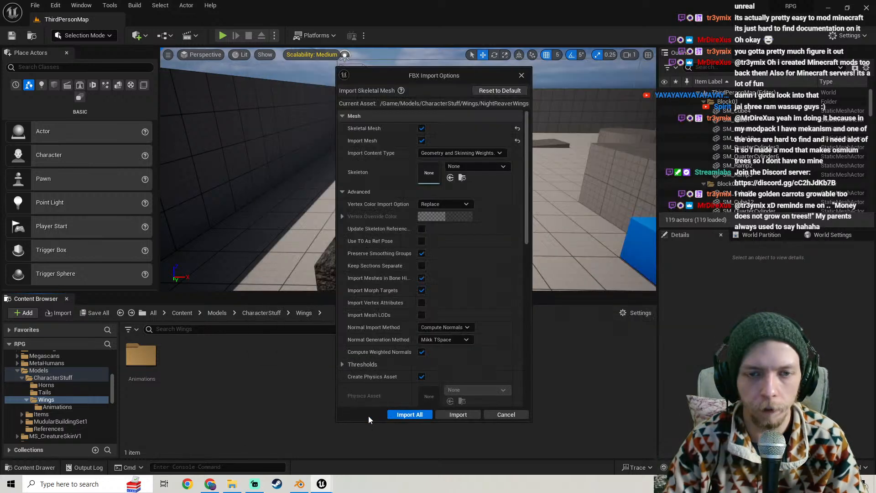
{"action": "left_click", "coordinate": [409, 414]}
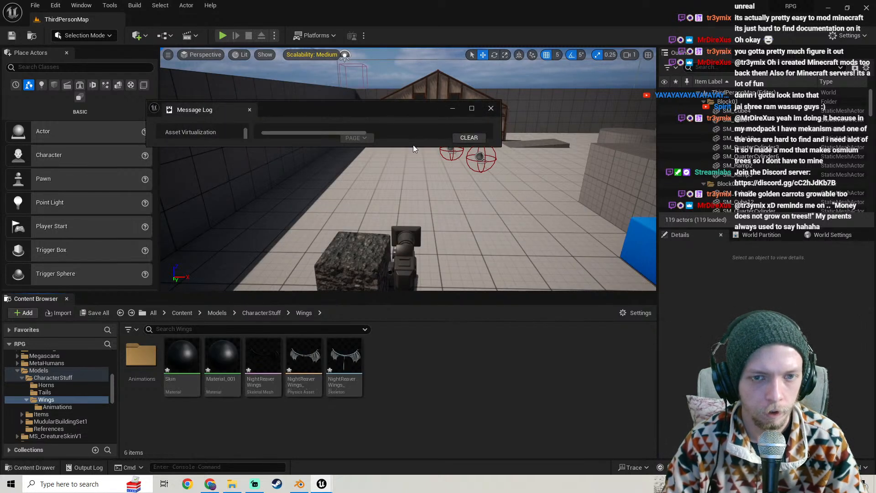
- Enlarge the Message Log to read the FBX import entry, close it, and open the Animations folder inside Wings
{"action": "left_click_drag", "start_coordinate": [413, 108], "coordinate": [435, 94]}
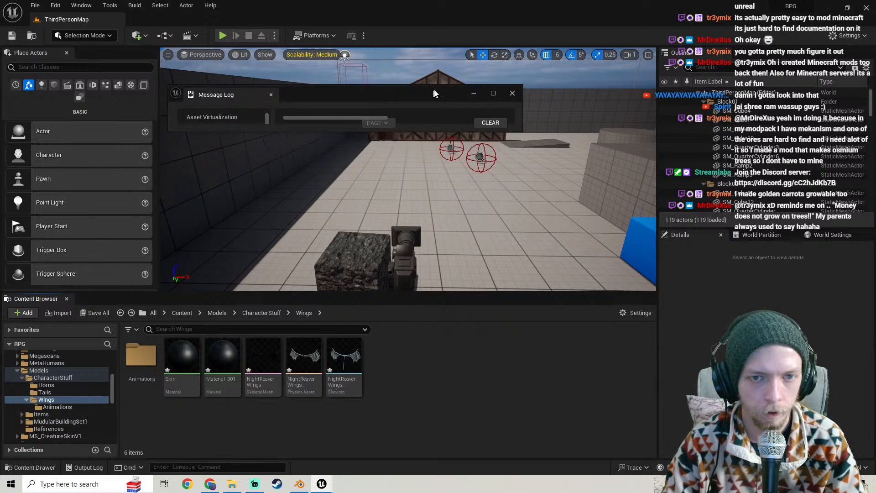
{"action": "left_click_drag", "start_coordinate": [522, 131], "coordinate": [586, 260]}
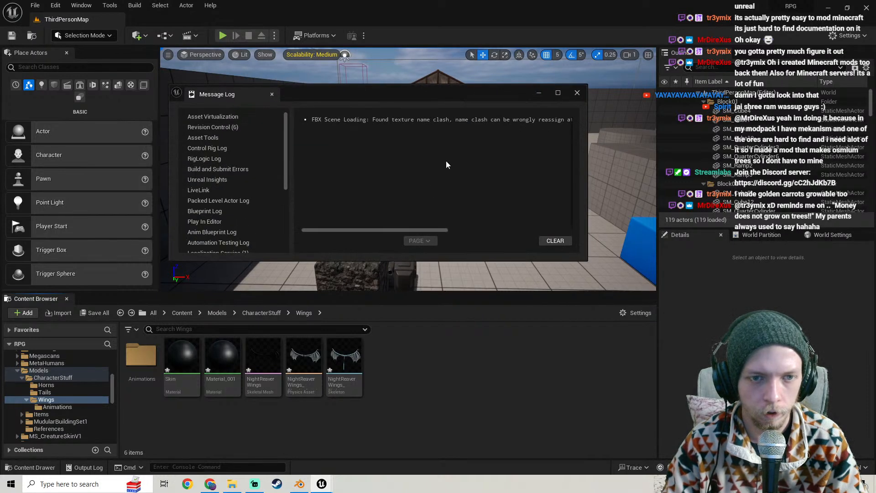
{"action": "left_click", "coordinate": [578, 93]}
{"action": "double_click", "coordinate": [141, 356]}
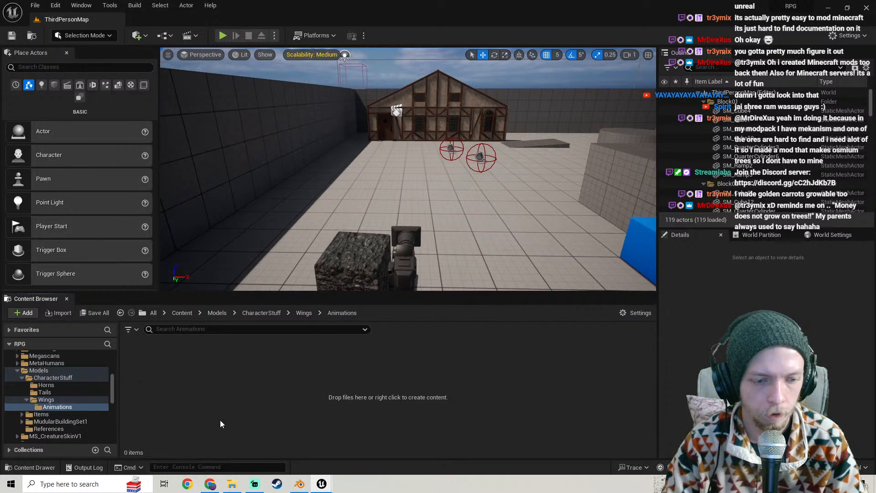
- Import the NightReaverWingsOpen animation FBX into the Animations folder using NightReaverWings_Skeleton with mesh import off, and enlarge the Message Log
{"action": "left_click", "coordinate": [232, 484]}
{"action": "left_click_drag", "start_coordinate": [578, 178], "coordinate": [150, 434]}
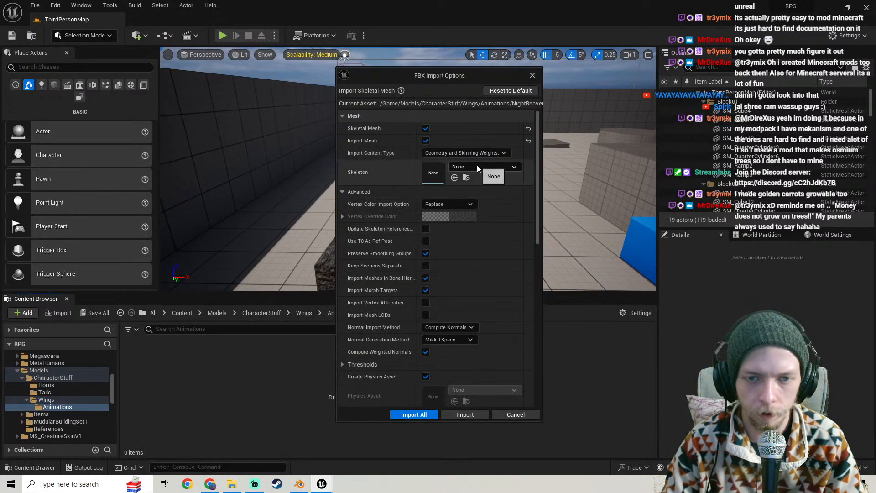
{"action": "left_click", "coordinate": [477, 167]}
{"action": "type", "text": "wings"}
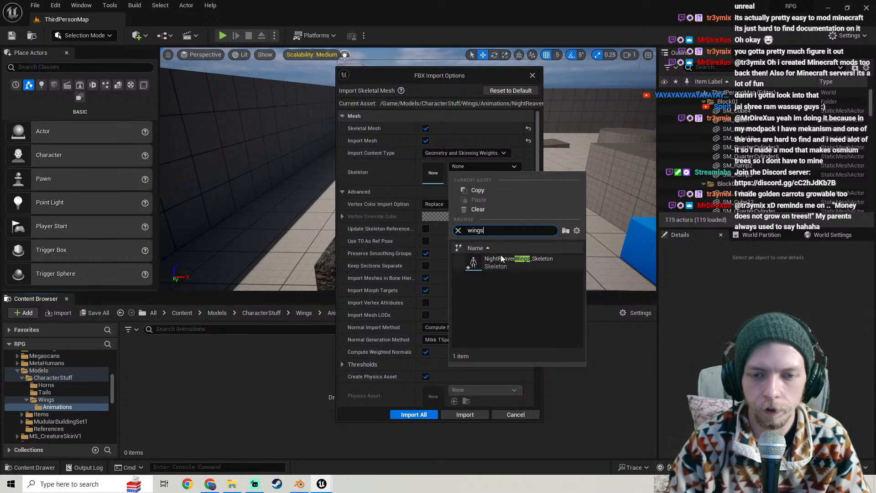
{"action": "left_click", "coordinate": [500, 258]}
{"action": "left_click", "coordinate": [426, 140]}
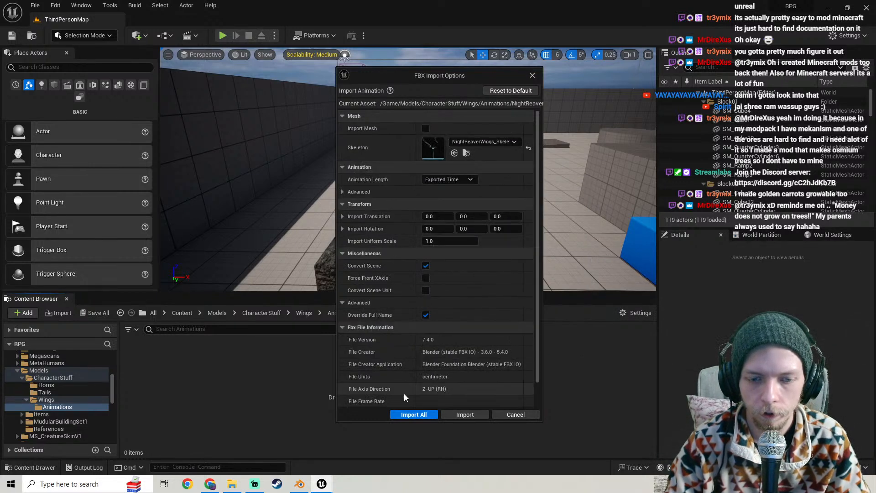
{"action": "left_click", "coordinate": [406, 414]}
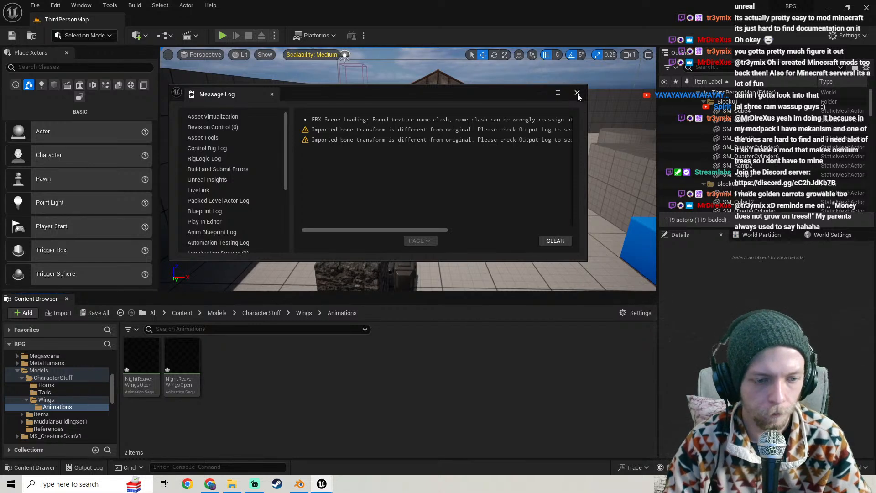
{"action": "left_click", "coordinate": [558, 93]}
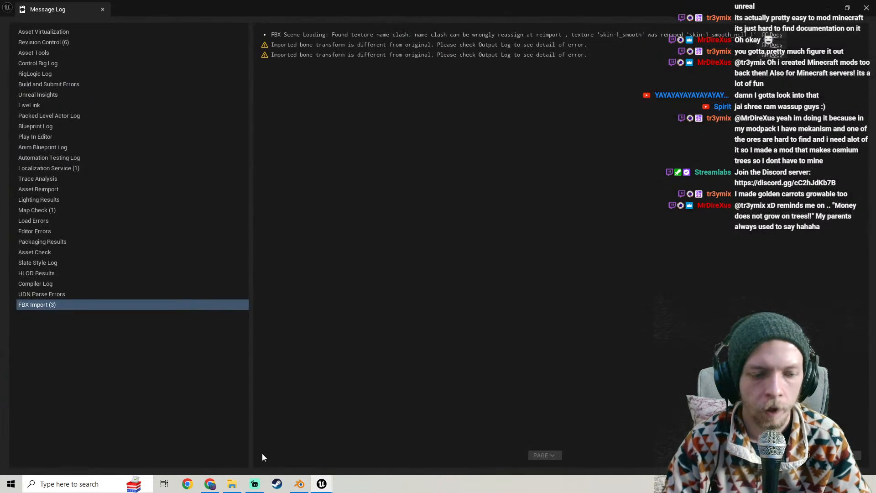
- Switch to Streamlabs Desktop and hide the Screen Capture source in the Livescreen scene
{"action": "left_click", "coordinate": [255, 484]}
{"action": "scroll", "coordinate": [352, 411], "scroll_direction": "down", "scroll_amount": 5}
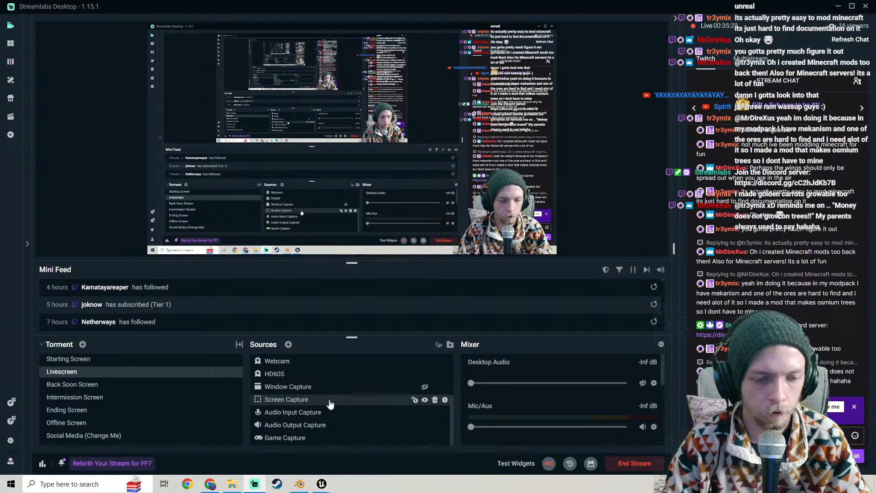
{"action": "left_click", "coordinate": [425, 400]}
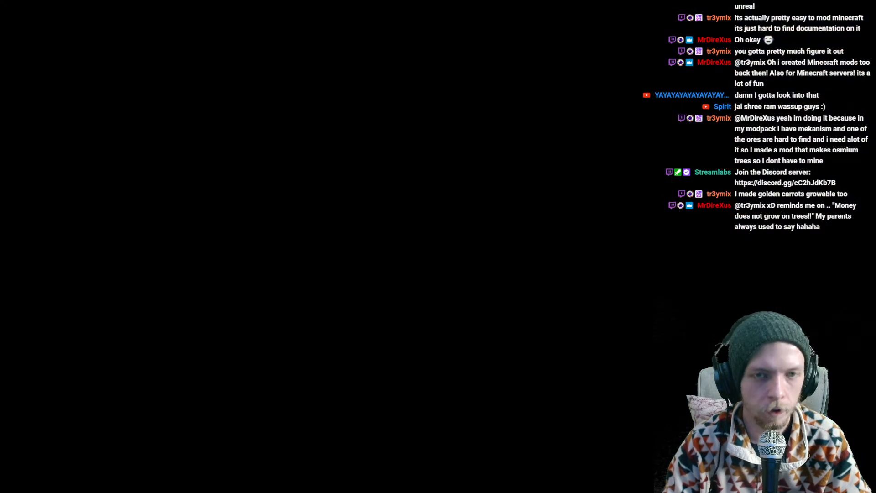
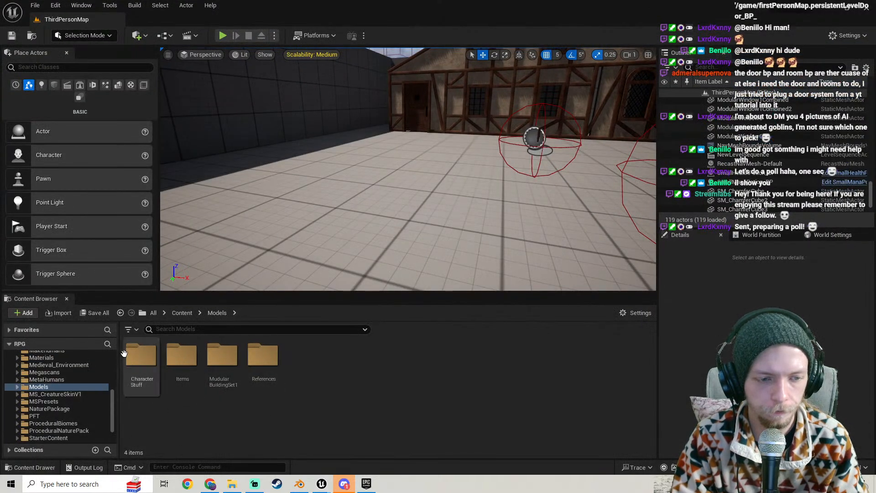
- Import the NightReaverWingsOpen animation FBX into CharacterStuff/Wings/Animations using NightReaverWings_Skeleton with mesh import off, and close the Message Log
{"action": "double_click", "coordinate": [141, 355]}
{"action": "double_click", "coordinate": [222, 355]}
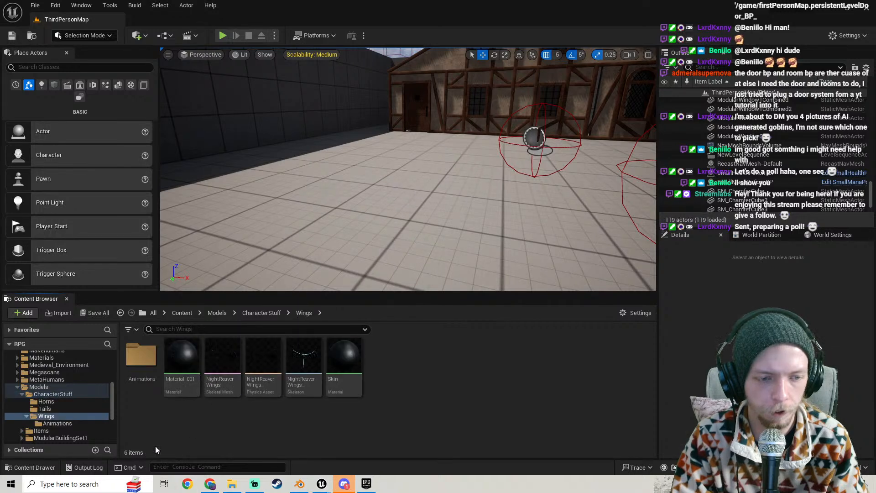
{"action": "double_click", "coordinate": [141, 355]}
{"action": "left_click", "coordinate": [231, 483]}
{"action": "left_click_drag", "start_coordinate": [586, 194], "coordinate": [192, 397]}
{"action": "left_click", "coordinate": [350, 421]}
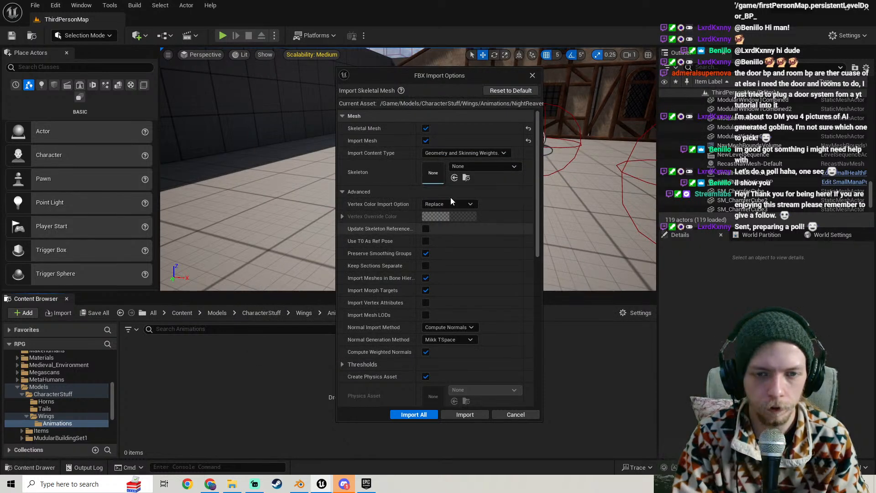
{"action": "left_click", "coordinate": [491, 166]}
{"action": "type", "text": "wings"}
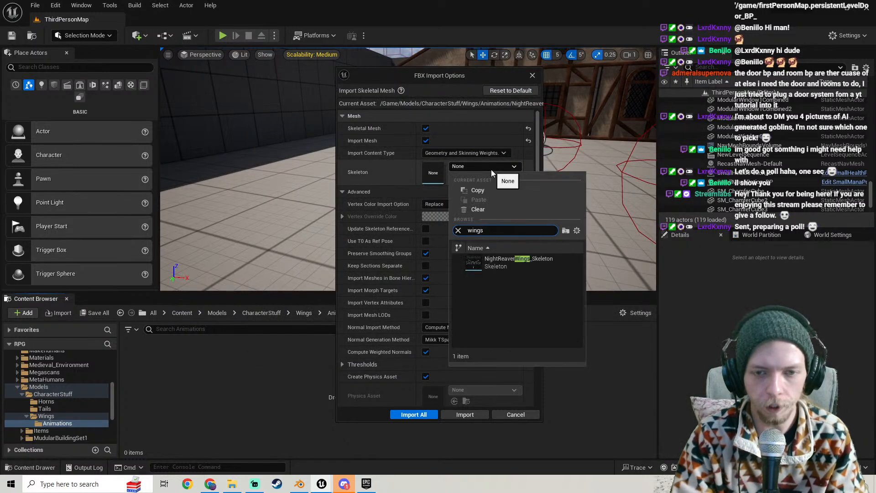
{"action": "left_click", "coordinate": [501, 267]}
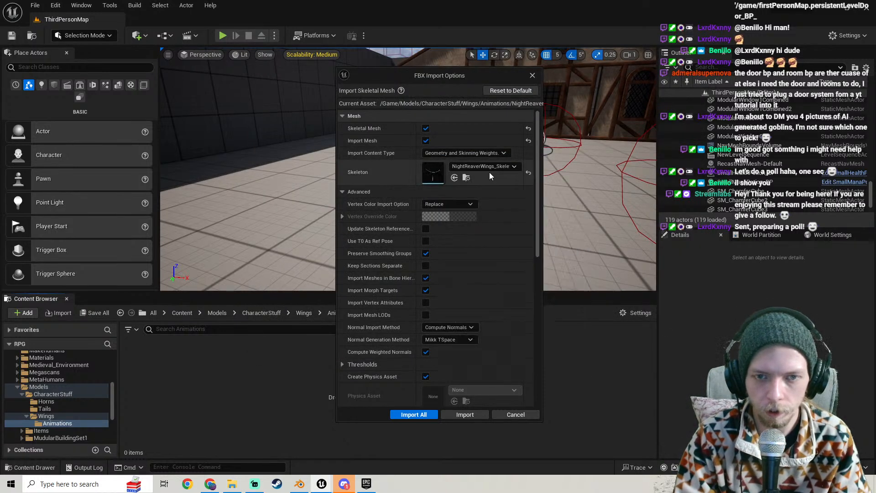
{"action": "left_click", "coordinate": [426, 141]}
{"action": "left_click", "coordinate": [406, 379]}
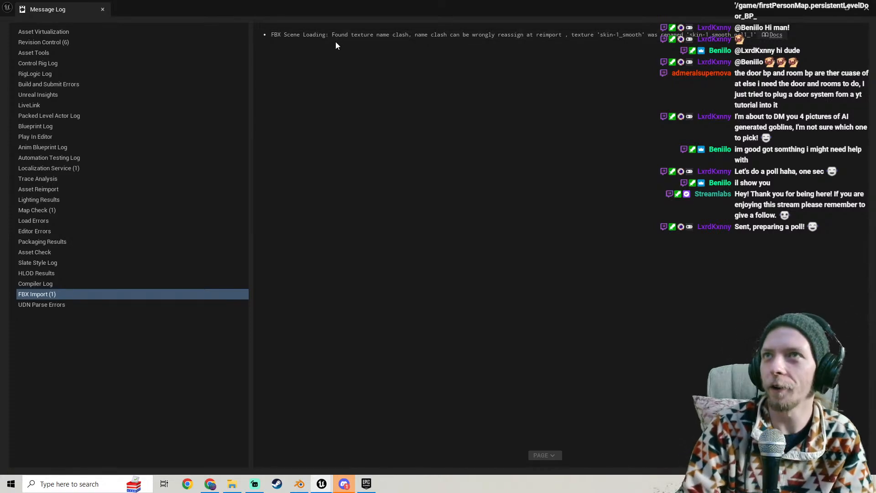
{"action": "left_click", "coordinate": [867, 10]}
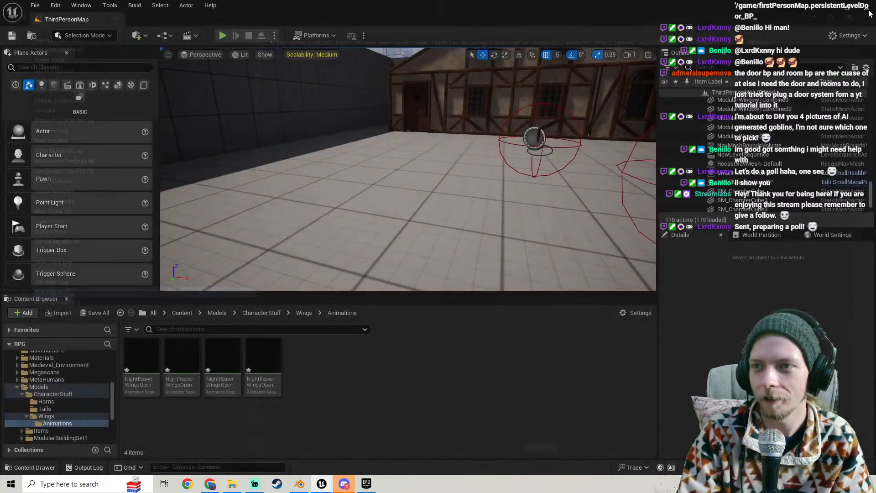
- Place the third NightReaverWingsOpen animation in the level to inspect it, and delete the placed actor
{"action": "left_click_drag", "start_coordinate": [233, 387], "coordinate": [407, 196]}
{"action": "mouse_move", "coordinate": [393, 208]}
{"action": "right_mouse_down"}
{"action": "mouse_move", "coordinate": [390, 155]}
{"action": "mouse_move", "coordinate": [392, 223]}
{"action": "mouse_move", "coordinate": [393, 215]}
{"action": "right_mouse_up"}
{"action": "key", "text": "s"}
{"action": "key", "text": "w"}
{"action": "key", "text": "s"}
{"action": "key", "text": "Delete"}
- Preview the fourth NightReaverWingsOpen animation in the level, delete the placed actor and save all assets
{"action": "left_click_drag", "start_coordinate": [258, 397], "coordinate": [418, 153]}
{"action": "key", "text": "Delete"}
{"action": "right_click_drag", "start_coordinate": [394, 168], "coordinate": [387, 143]}
{"action": "key", "text": "w"}
{"action": "left_click", "coordinate": [97, 312]}
{"action": "left_click", "coordinate": [516, 346]}
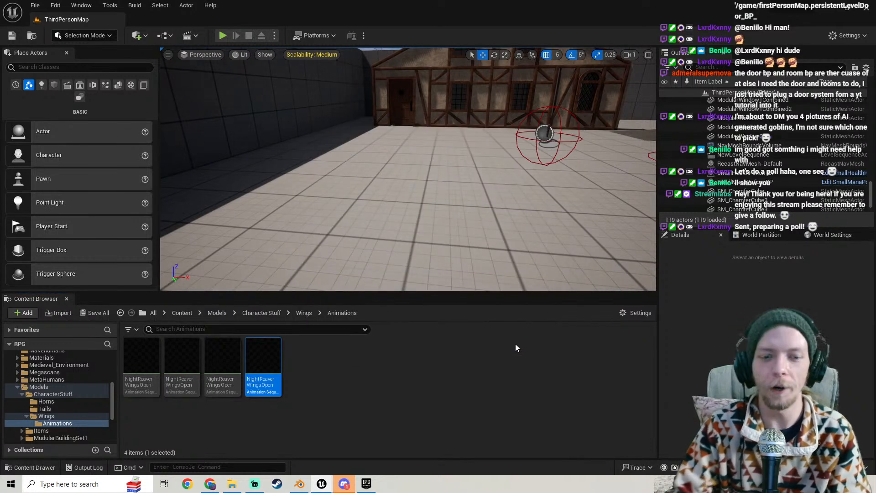
- Switch to Discord, open the direct message with the four AI-generated goblins and enlarge the second and first images
{"action": "left_click", "coordinate": [345, 484]}
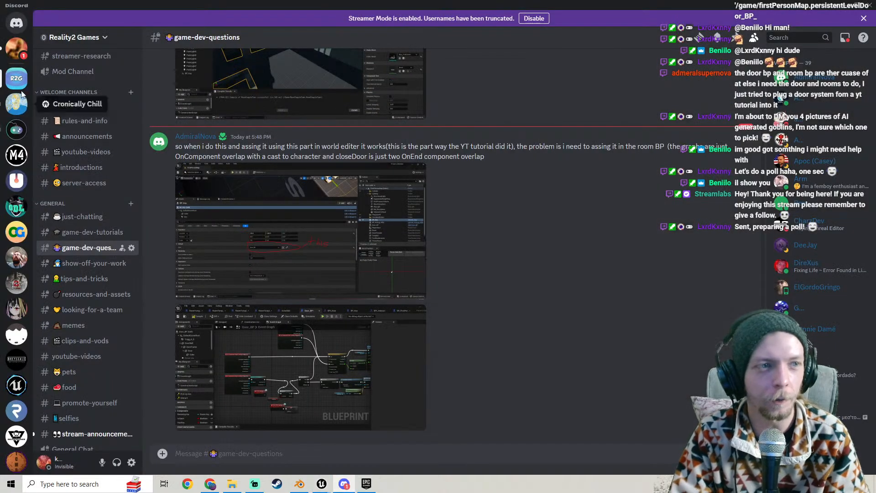
{"action": "left_click", "coordinate": [10, 48]}
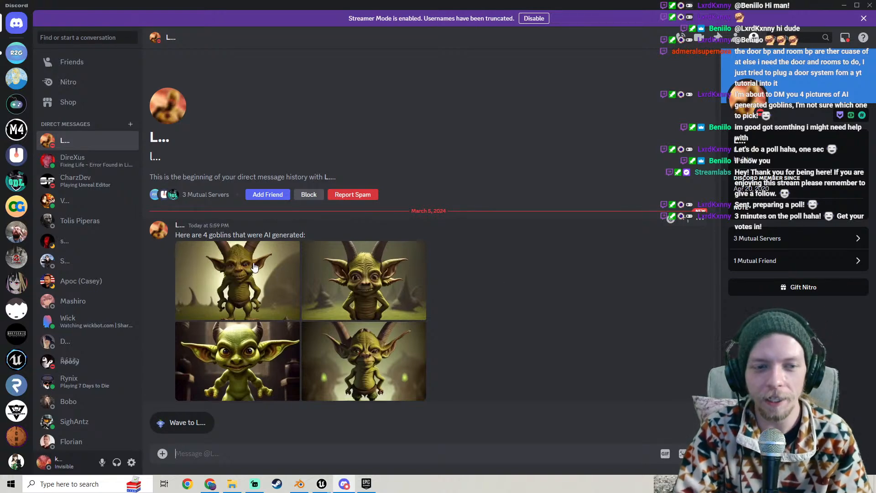
{"action": "left_click", "coordinate": [363, 280]}
{"action": "left_click", "coordinate": [517, 378]}
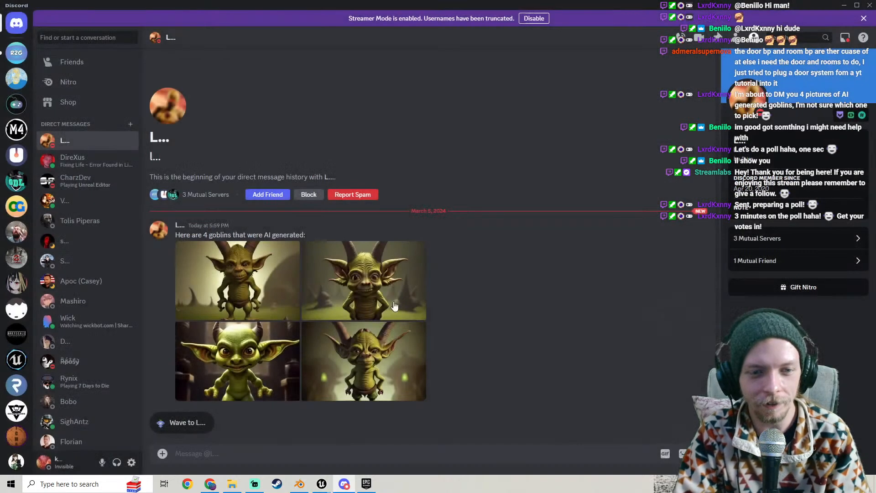
{"action": "left_click", "coordinate": [411, 292]}
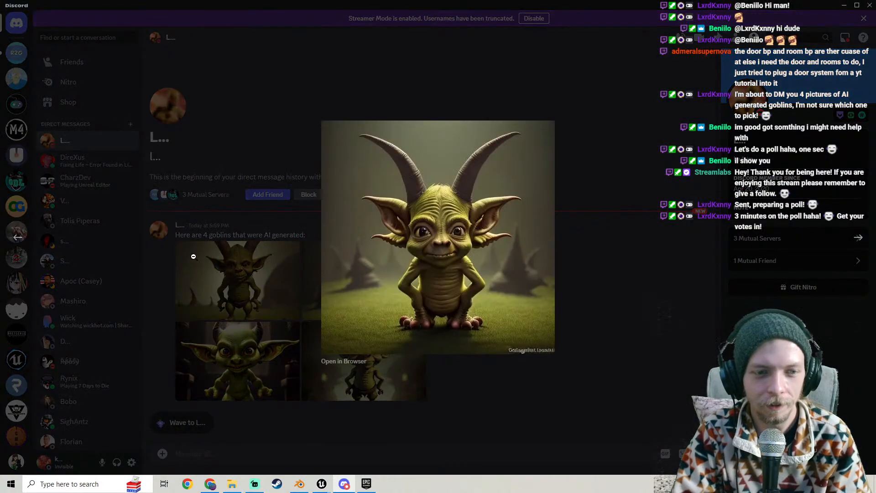
{"action": "left_click", "coordinate": [516, 392]}
{"action": "left_click", "coordinate": [253, 278]}
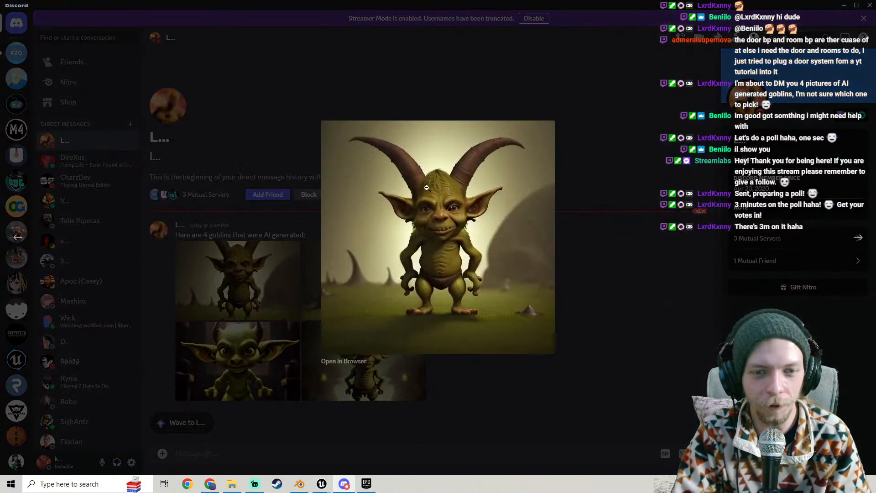
{"action": "left_click", "coordinate": [498, 394]}
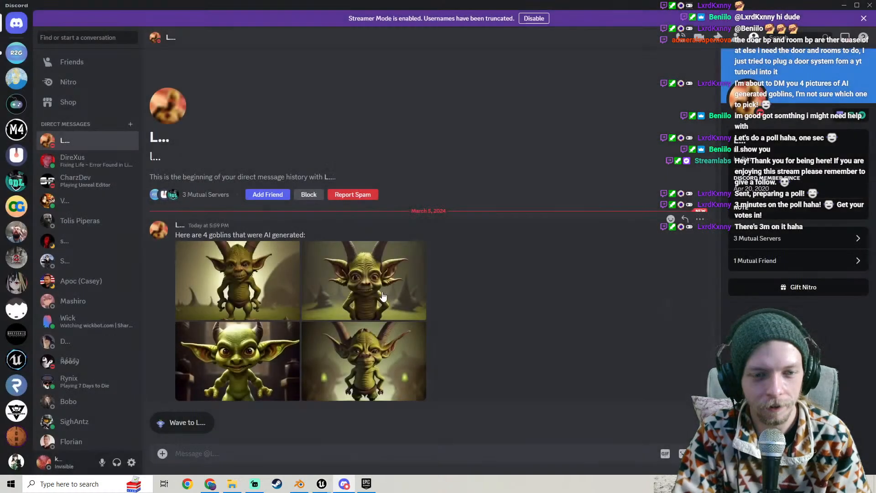
- Compare the goblin images by enlarging the second, third, fourth and again the first one
{"action": "left_click", "coordinate": [386, 301]}
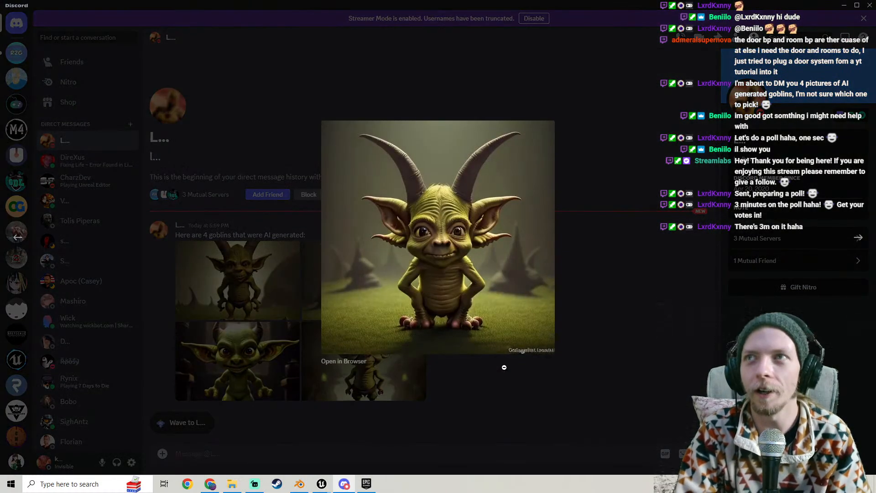
{"action": "left_click", "coordinate": [504, 367]}
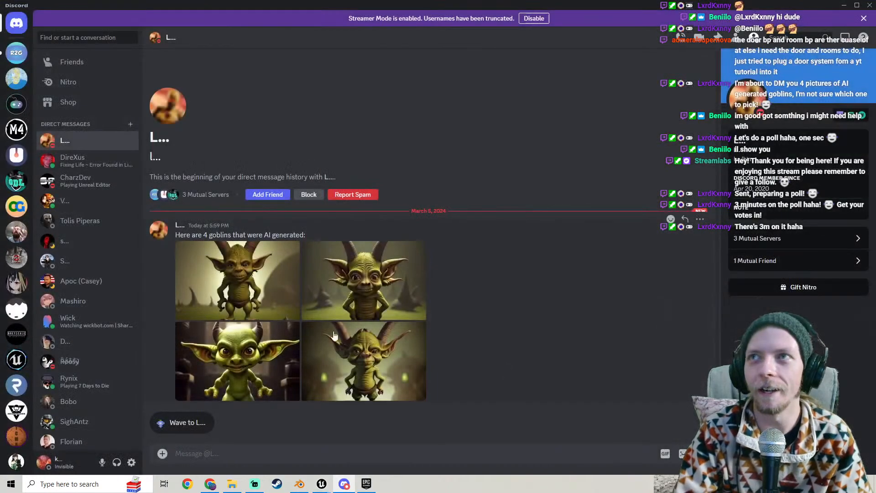
{"action": "left_click", "coordinate": [215, 350]}
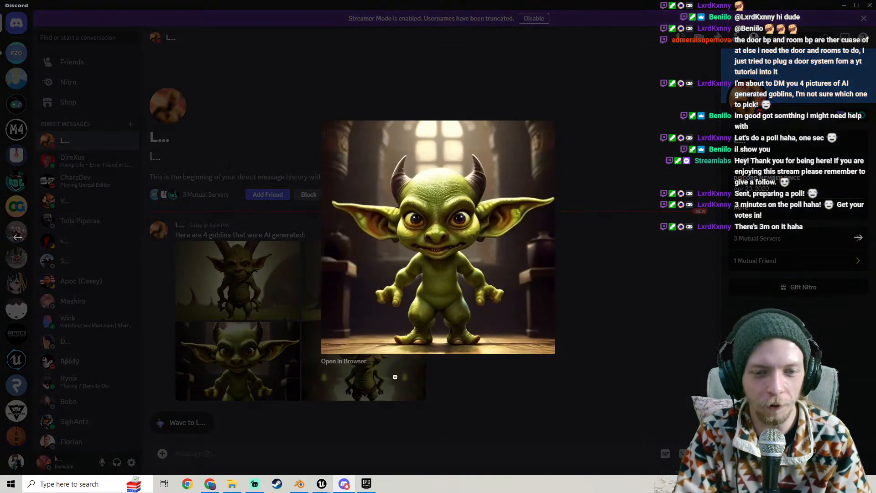
{"action": "left_click", "coordinate": [477, 386]}
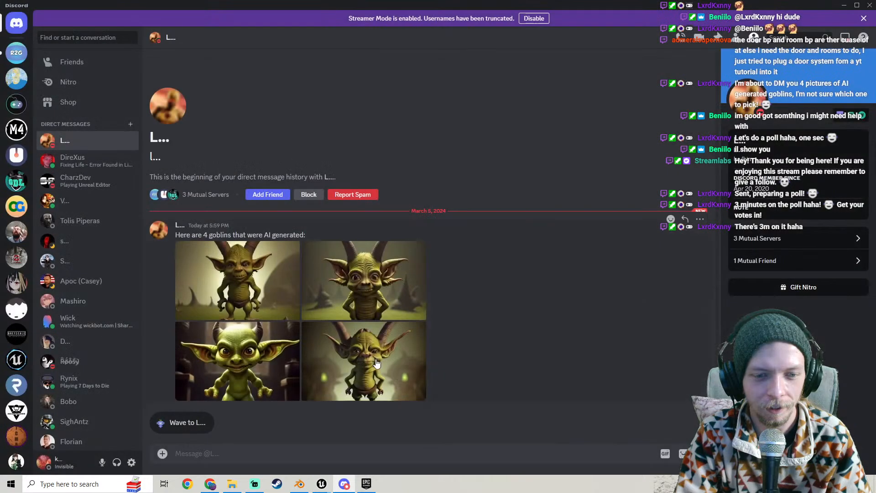
{"action": "left_click", "coordinate": [383, 367]}
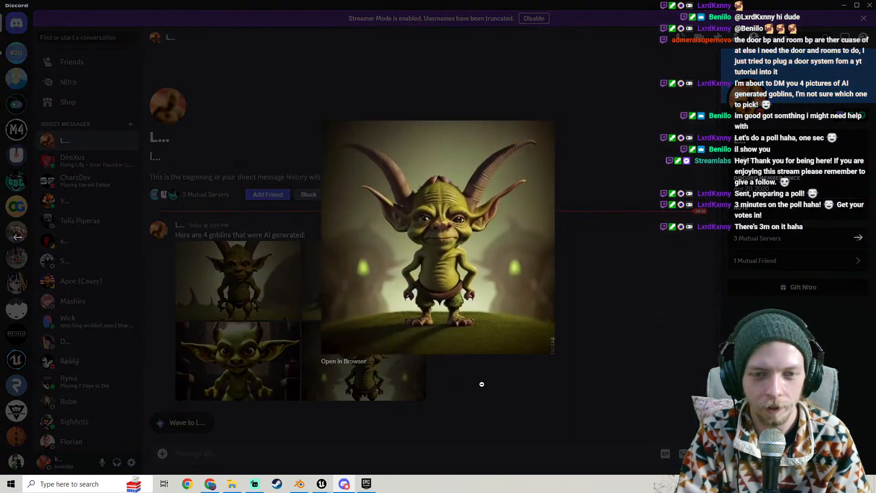
{"action": "left_click", "coordinate": [482, 384]}
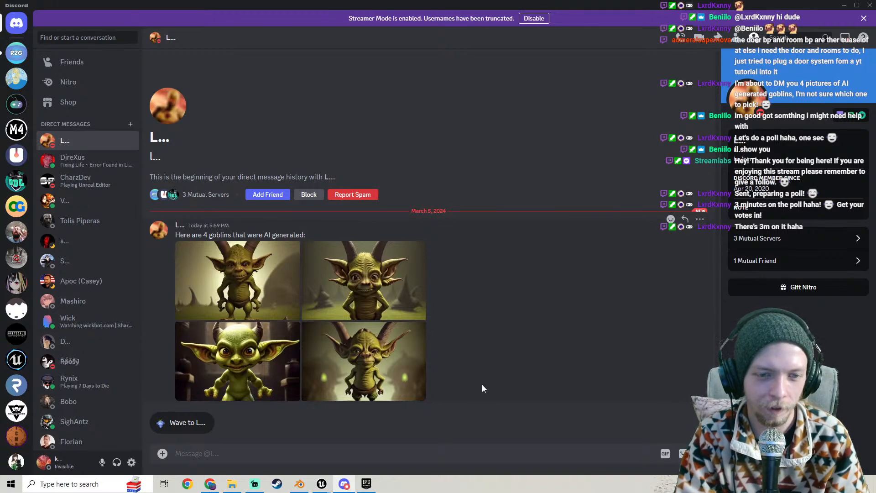
{"action": "left_click", "coordinate": [325, 325]}
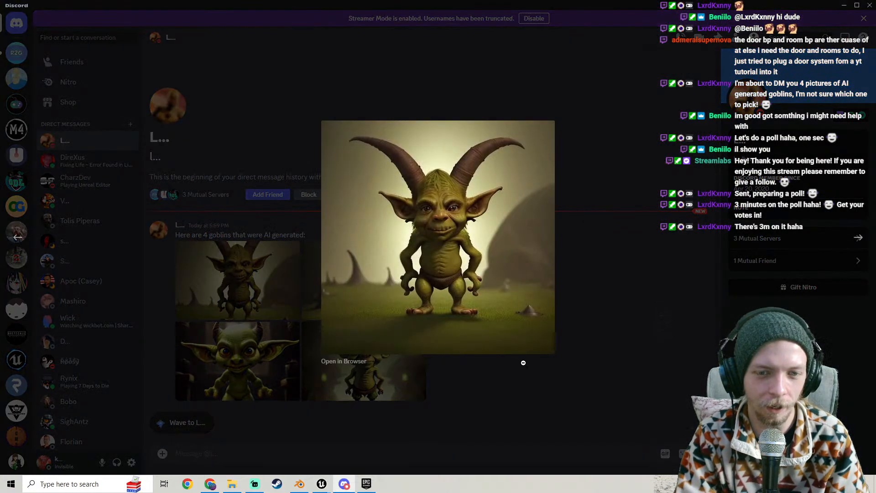
{"action": "left_click", "coordinate": [495, 367]}
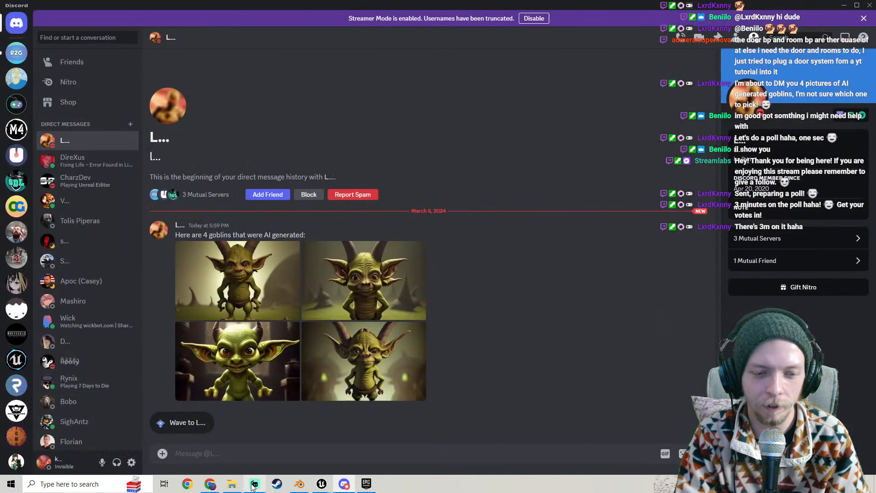
- Switch to the browser, load Twitch in a new tab and open the account's own channel page
{"action": "left_click", "coordinate": [254, 485]}
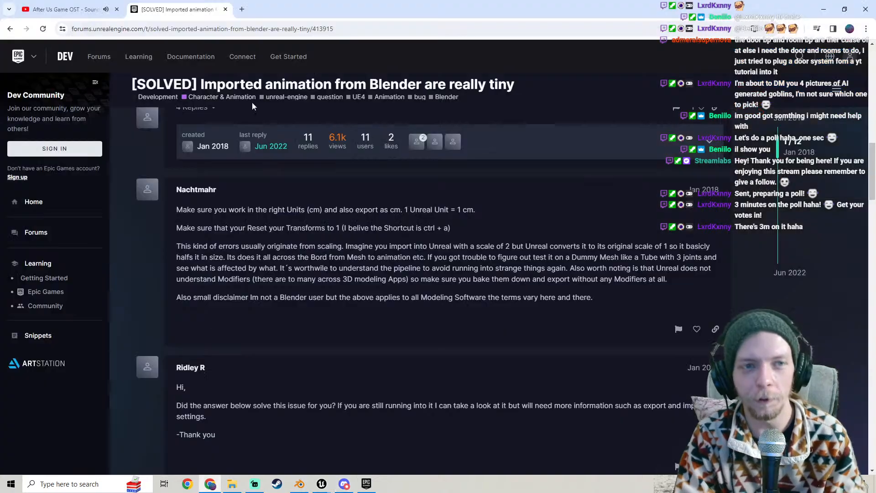
{"action": "left_click", "coordinate": [242, 9]}
{"action": "type", "text": "tw"}
{"action": "key", "text": "Return"}
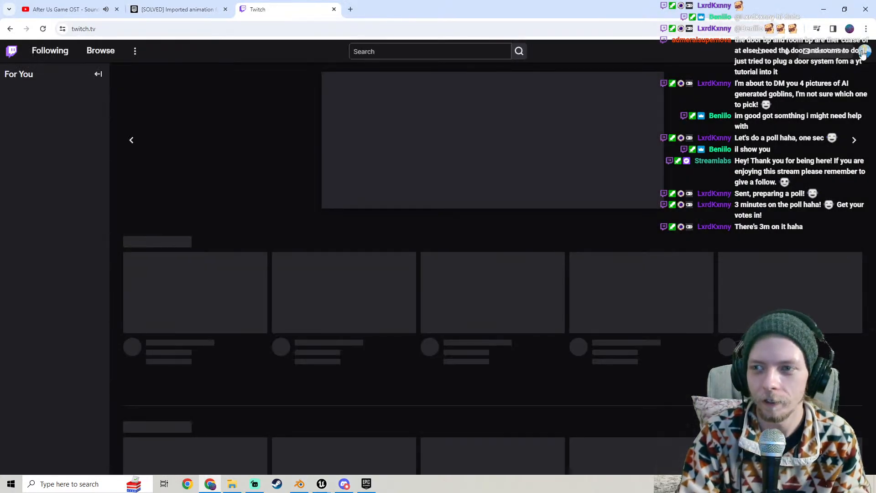
{"action": "left_click", "coordinate": [864, 51]}
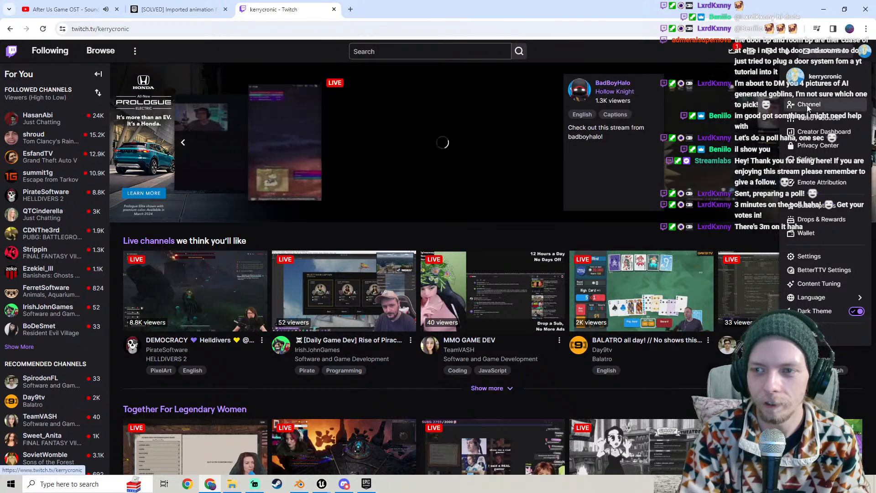
{"action": "left_click", "coordinate": [808, 108]}
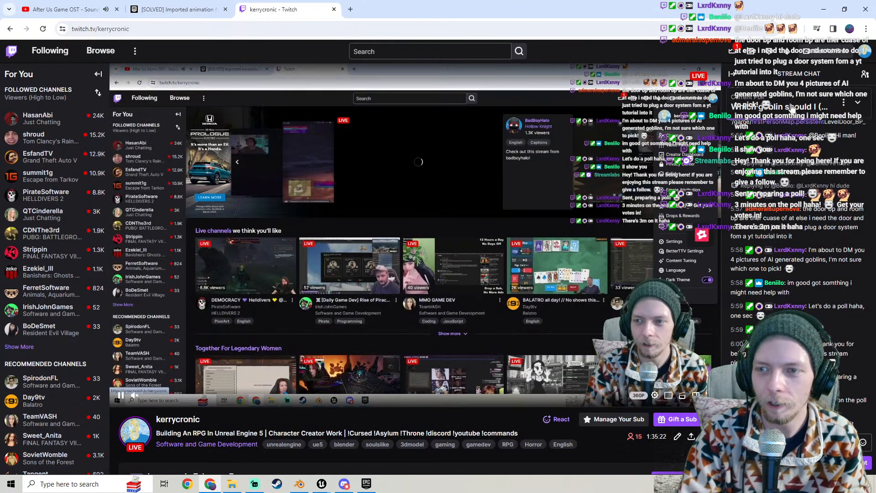
- Expand the goblin poll in the stream chat and vote for Goblin 1
{"action": "left_click", "coordinate": [793, 107]}
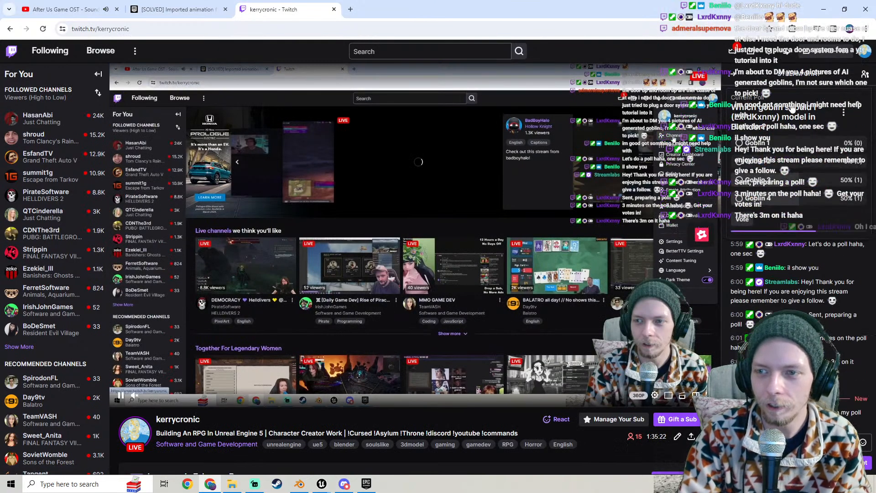
{"action": "left_click", "coordinate": [766, 147]}
{"action": "left_click", "coordinate": [743, 220]}
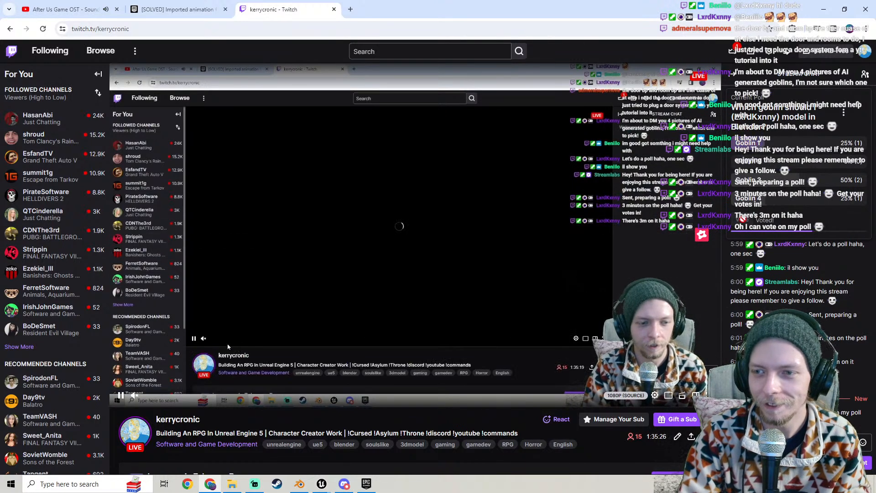
- Switch to Discord and enlarge the first, second, third and fourth goblin images in turn for comparison
{"action": "left_click", "coordinate": [344, 483]}
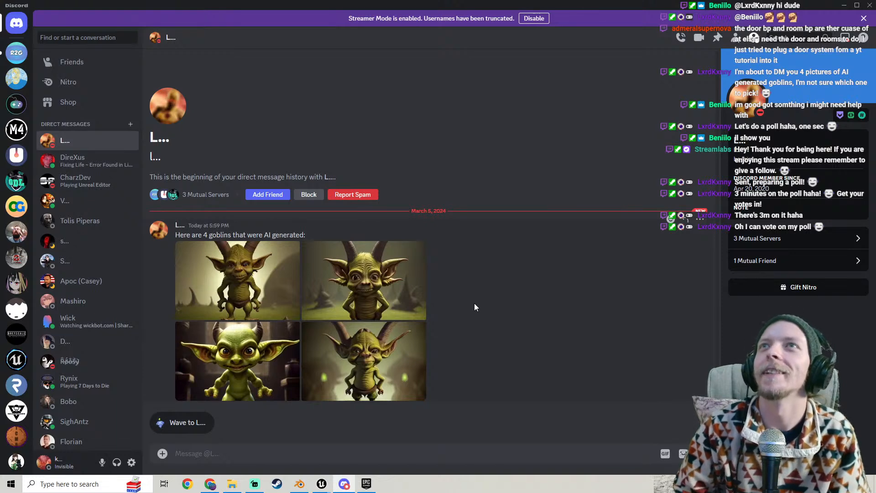
{"action": "left_click", "coordinate": [232, 271]}
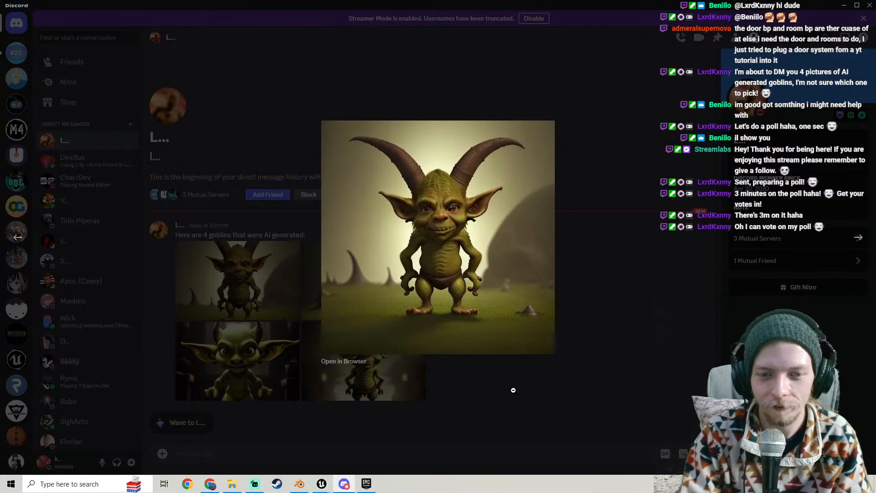
{"action": "left_click", "coordinate": [513, 390]}
{"action": "left_click", "coordinate": [411, 295]}
{"action": "left_click", "coordinate": [507, 394]}
{"action": "left_click", "coordinate": [237, 361]}
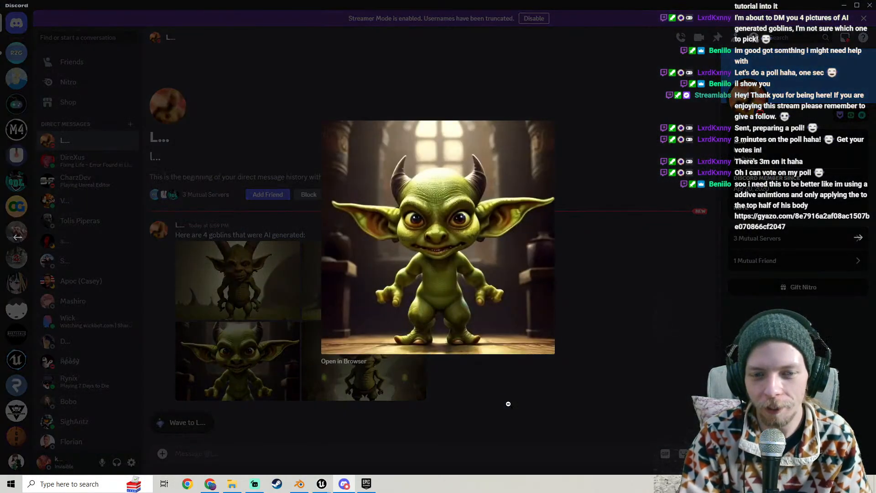
{"action": "left_click", "coordinate": [499, 386]}
{"action": "left_click", "coordinate": [365, 379]}
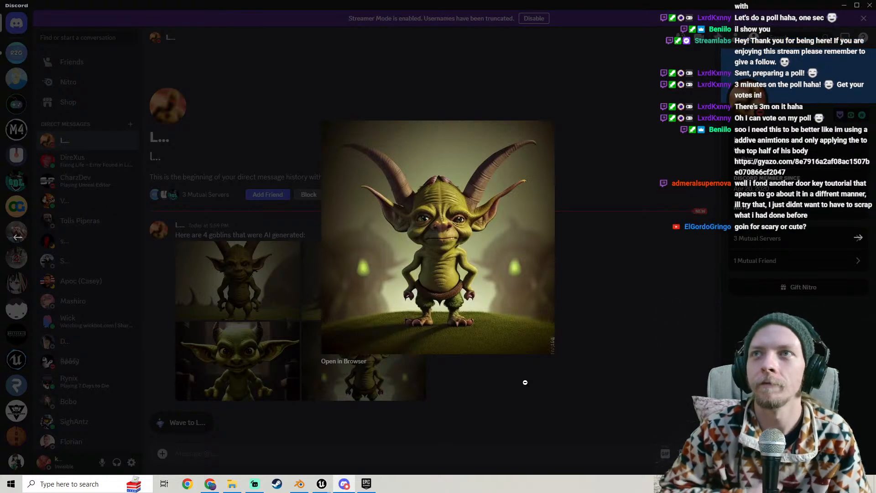
{"action": "left_click", "coordinate": [525, 383]}
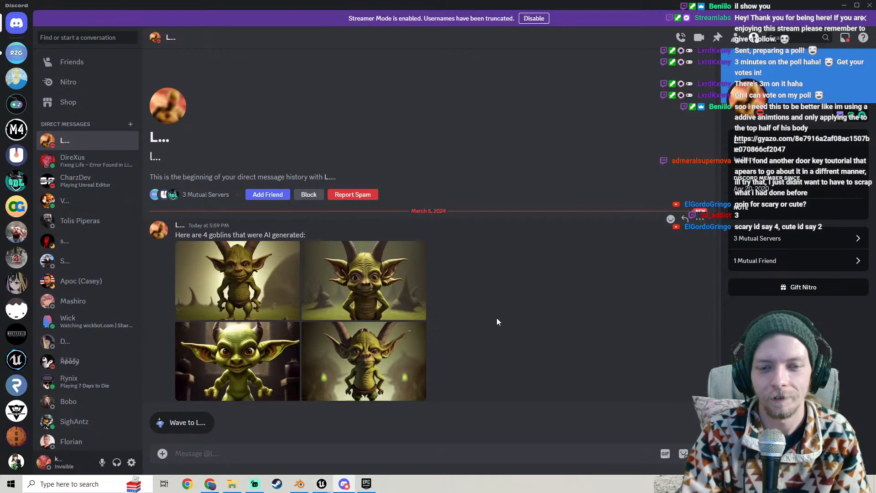
- Enlarge the fourth goblin image again, followed by the second one
{"action": "left_click", "coordinate": [356, 353]}
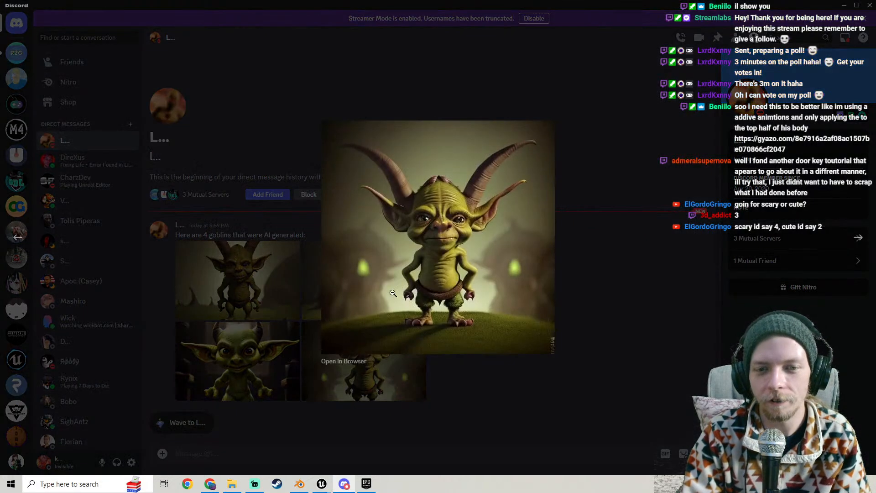
{"action": "left_click", "coordinate": [526, 411]}
{"action": "left_click", "coordinate": [378, 260]}
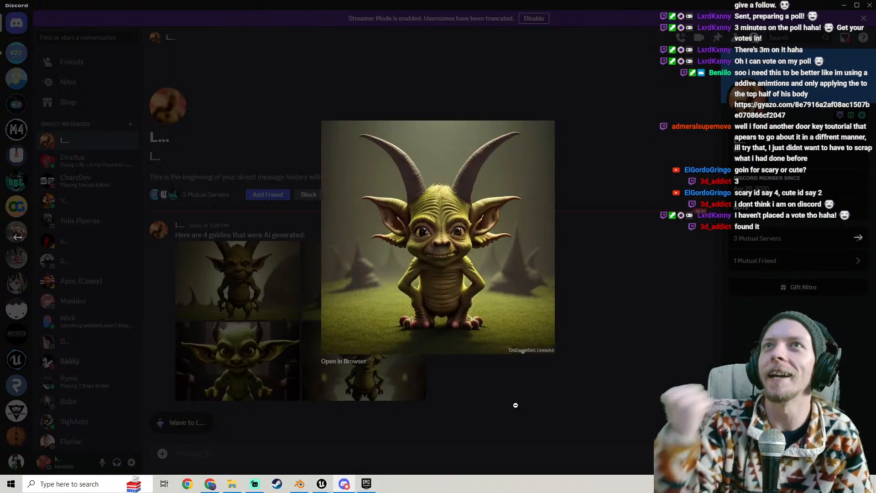
{"action": "left_click", "coordinate": [591, 402]}
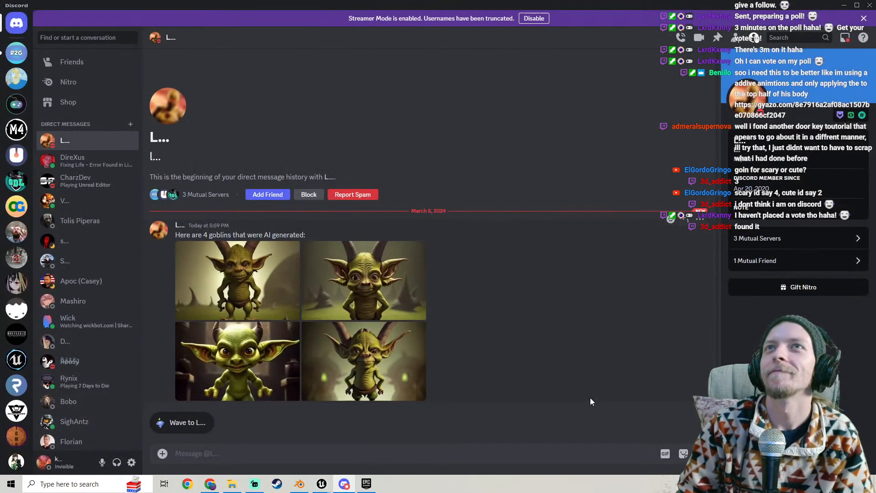
- Check the goblin poll in the Streamlabs Desktop stream chat, returning briefly to the Discord images in between
{"action": "left_click", "coordinate": [253, 483]}
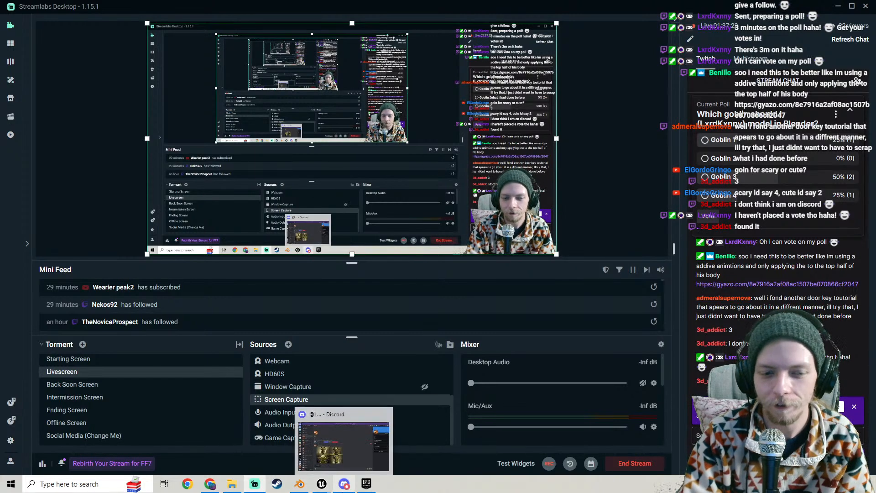
{"action": "left_click", "coordinate": [346, 487]}
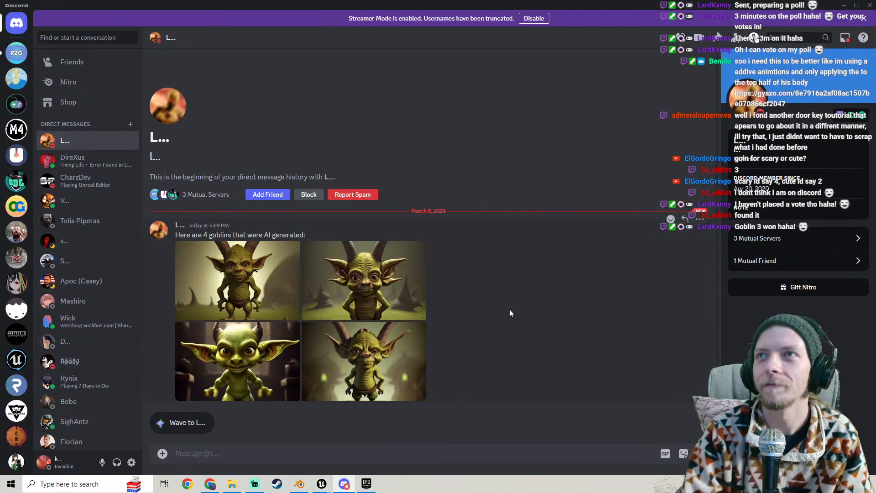
{"action": "left_click", "coordinate": [255, 484]}
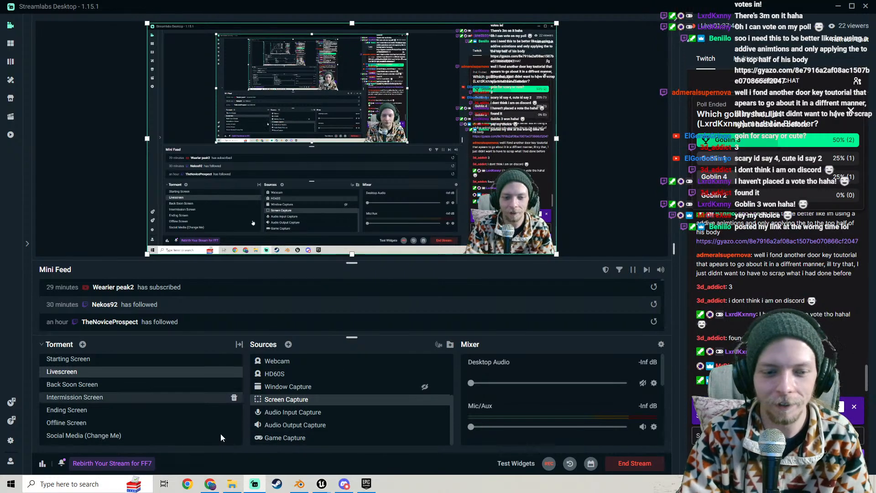
- Go back to the Discord message and view the second and first goblin images enlarged
{"action": "left_click", "coordinate": [344, 484]}
{"action": "left_click", "coordinate": [334, 293]}
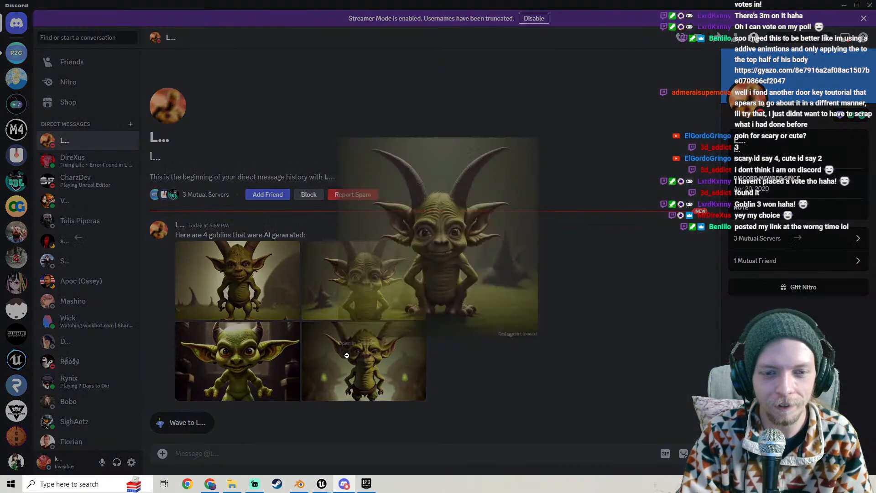
{"action": "left_click", "coordinate": [450, 386]}
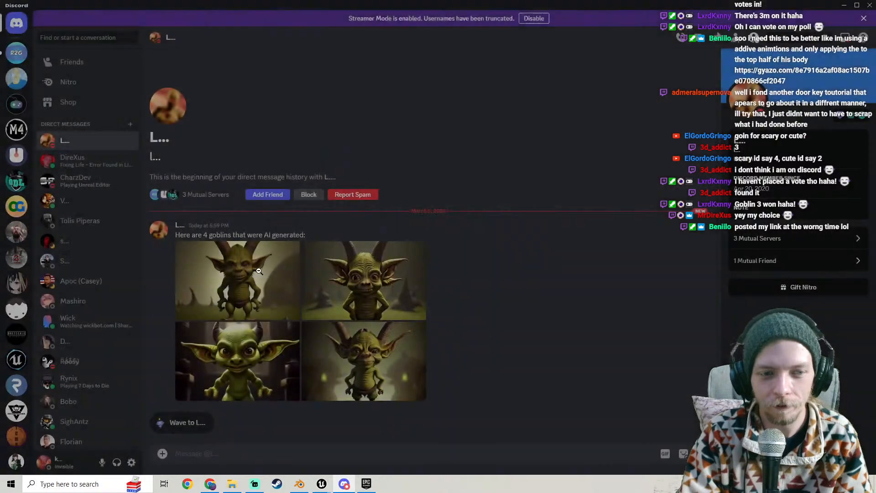
{"action": "left_click", "coordinate": [269, 276]}
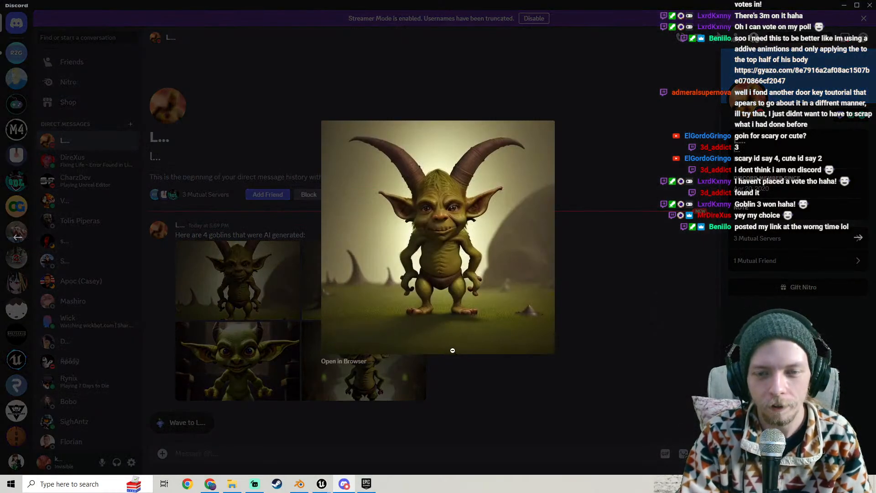
{"action": "left_click", "coordinate": [454, 354]}
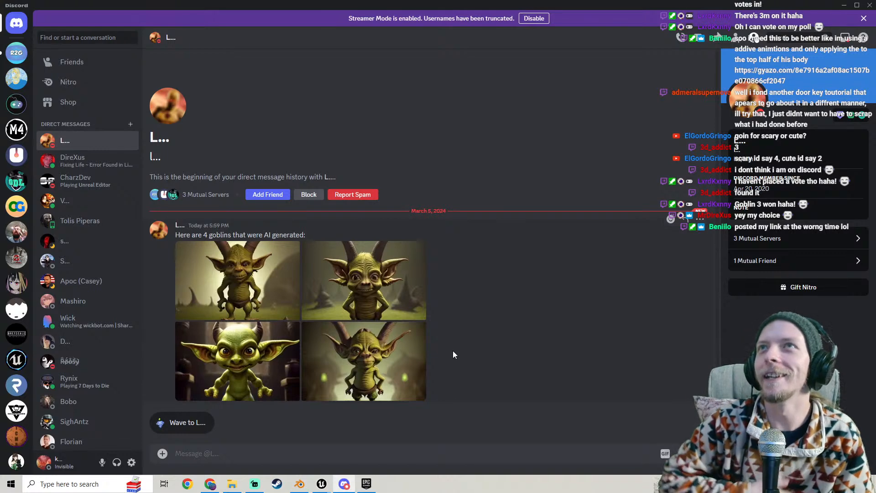
- Open the viewer's Gyazo link from the Streamlabs chat, pause the clip and scrub it to 0:02
{"action": "left_click", "coordinate": [255, 484]}
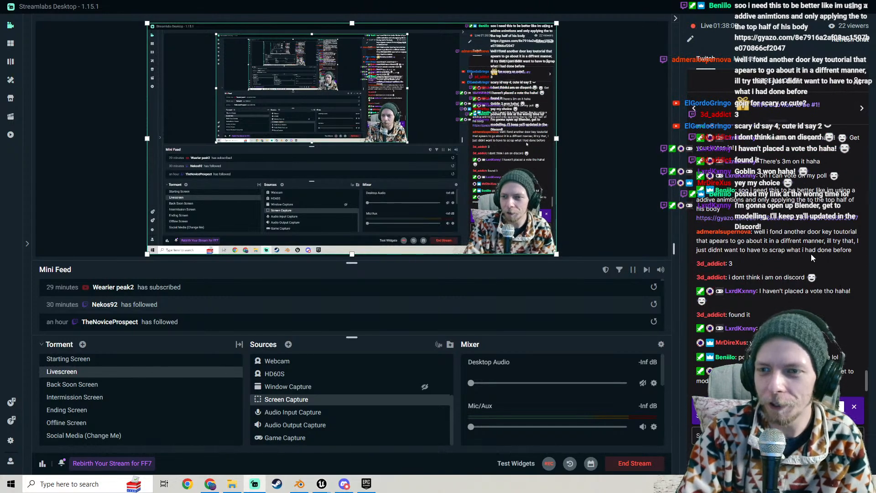
{"action": "scroll", "coordinate": [790, 244], "scroll_direction": "up", "scroll_amount": 3}
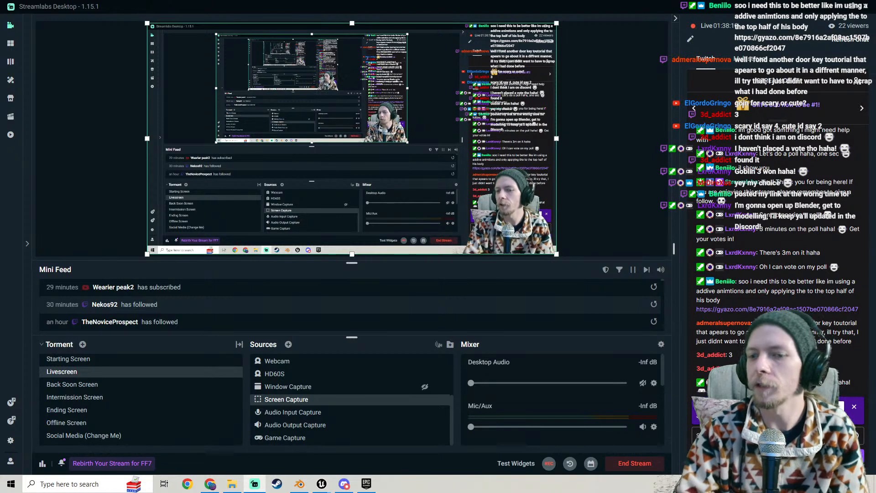
{"action": "left_click", "coordinate": [765, 312]}
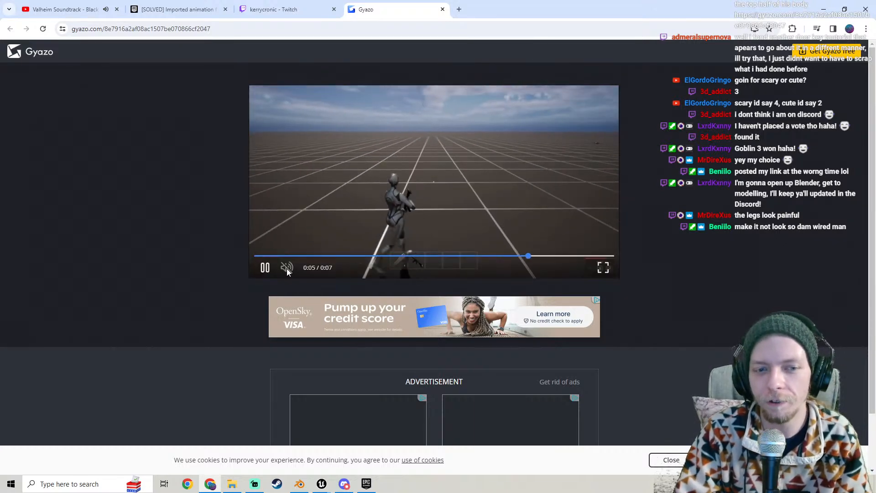
{"action": "left_click", "coordinate": [265, 268]}
{"action": "left_click_drag", "start_coordinate": [350, 257], "coordinate": [381, 231]}
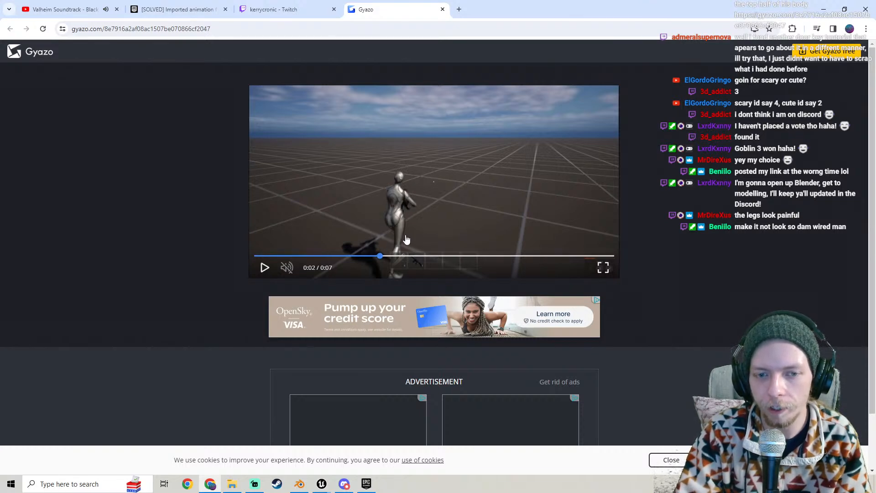
- Switch to the BP_ThirdPersonCharacter blueprint in Unreal, locate the character mesh's animation class in the content browser and open Player_ABP
{"action": "mouse_move", "coordinate": [322, 484]}
{"action": "left_click", "coordinate": [358, 434]}
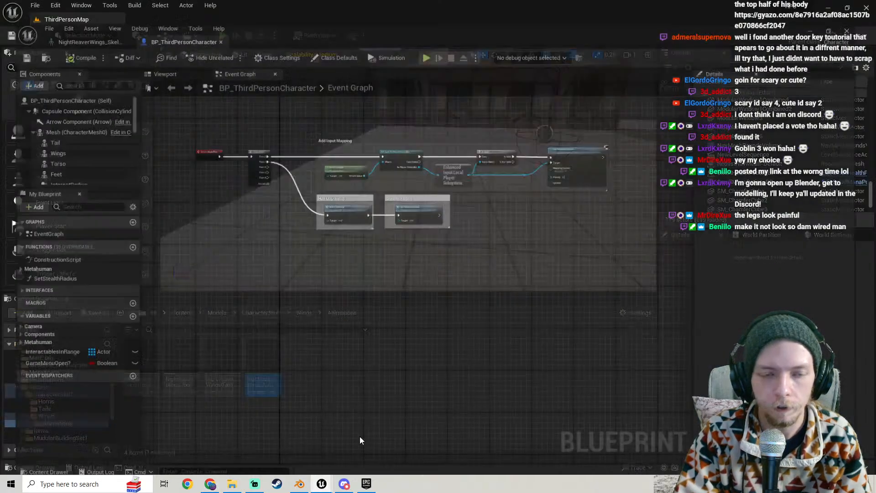
{"action": "right_click_drag", "start_coordinate": [305, 265], "coordinate": [366, 343]}
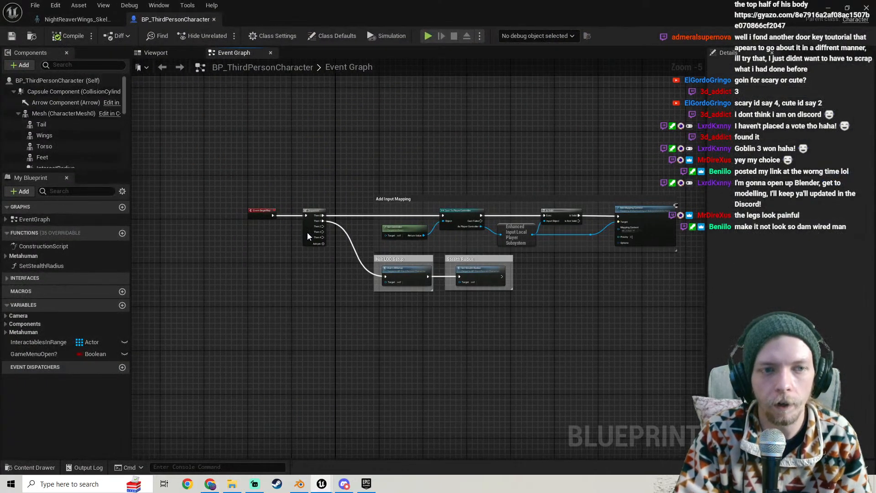
{"action": "left_click", "coordinate": [52, 114]}
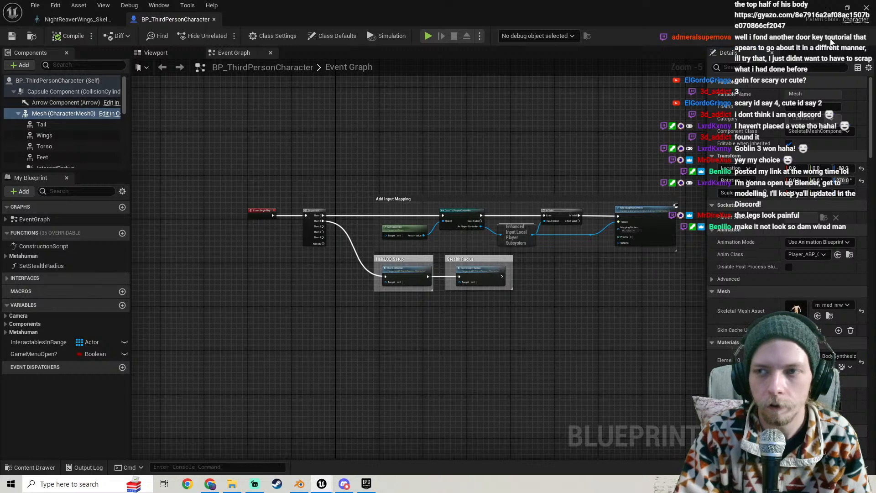
{"action": "left_click", "coordinate": [827, 5]}
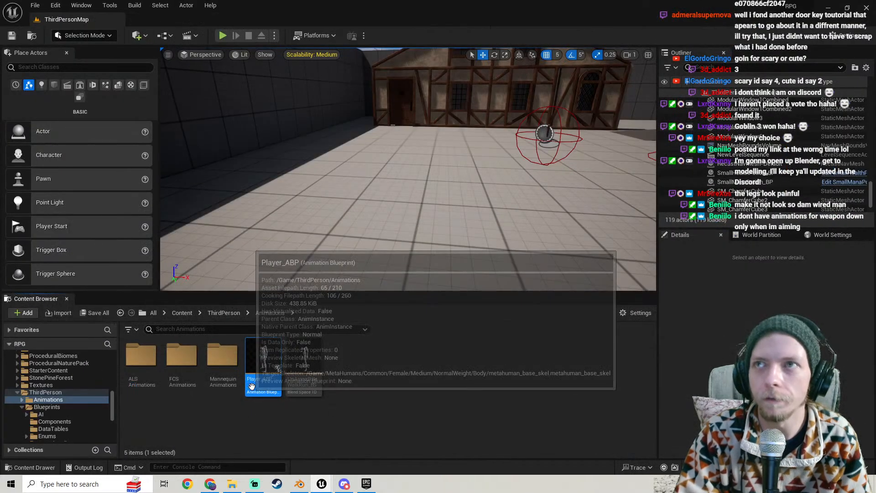
{"action": "double_click", "coordinate": [271, 387]}
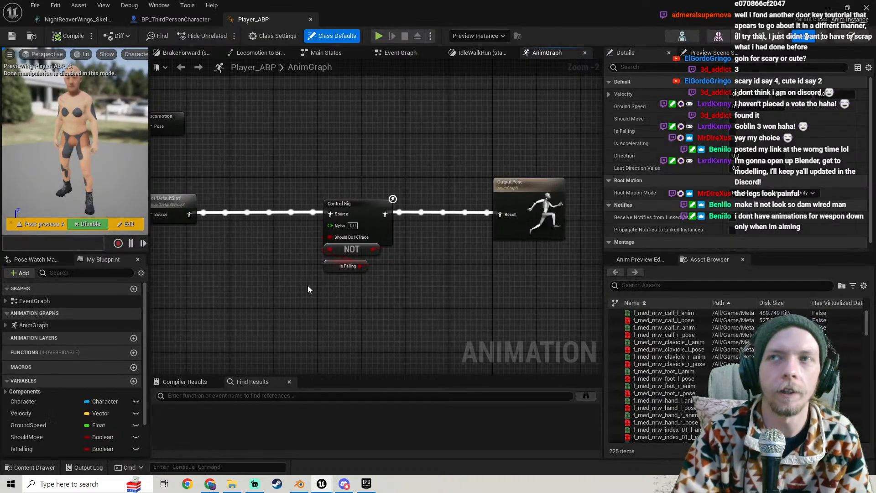
- Open the Locomotion state machine from the AnimGraph and enter its IdleWalkRun state
{"action": "scroll", "coordinate": [266, 224], "scroll_direction": "down", "scroll_amount": 3}
{"action": "right_click_drag", "start_coordinate": [266, 223], "coordinate": [423, 222]}
{"action": "scroll", "coordinate": [294, 189], "scroll_direction": "down", "scroll_amount": 2}
{"action": "scroll", "coordinate": [330, 201], "scroll_direction": "up", "scroll_amount": 4}
{"action": "right_click_drag", "start_coordinate": [370, 200], "coordinate": [349, 236]}
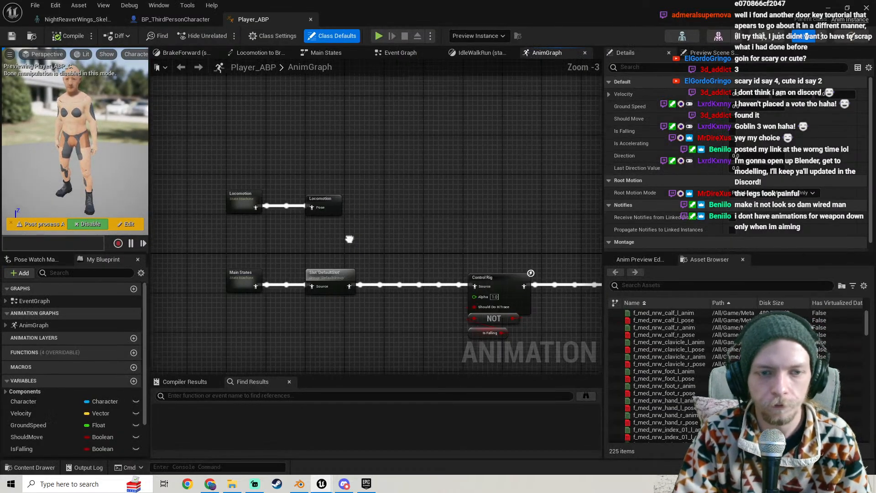
{"action": "double_click", "coordinate": [241, 196]}
{"action": "right_click", "coordinate": [382, 132]}
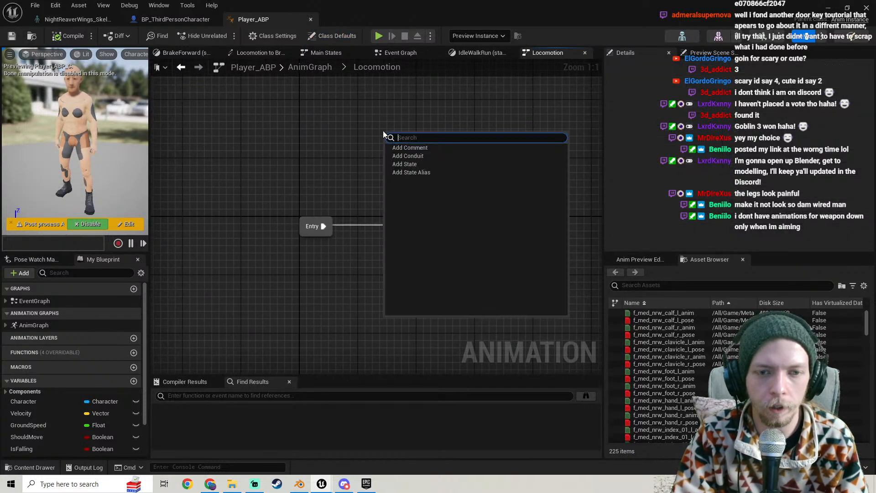
{"action": "left_click", "coordinate": [319, 124]}
{"action": "double_click", "coordinate": [497, 231]}
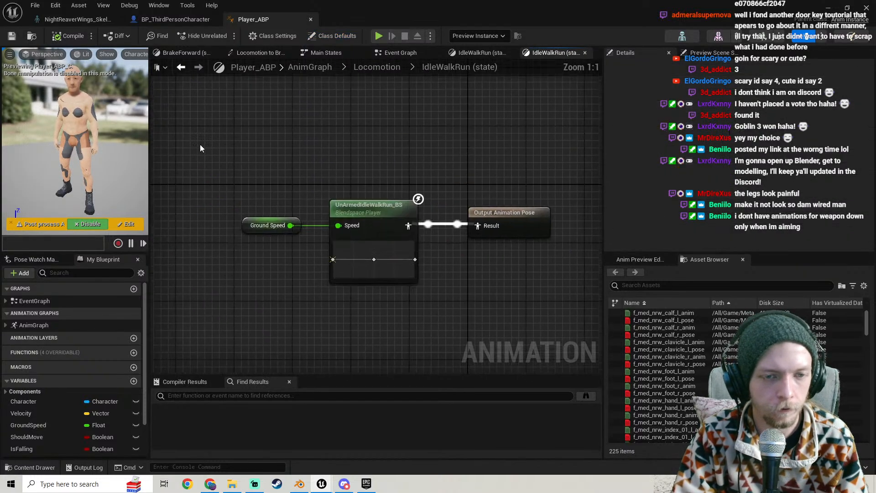
- Add a Layered blend per bone node to the IdleWalkRun state and place it above the UnArmedIdleWalkRun_BS blendspace player
{"action": "right_click_drag", "start_coordinate": [200, 148], "coordinate": [326, 226]}
{"action": "right_click", "coordinate": [327, 176]}
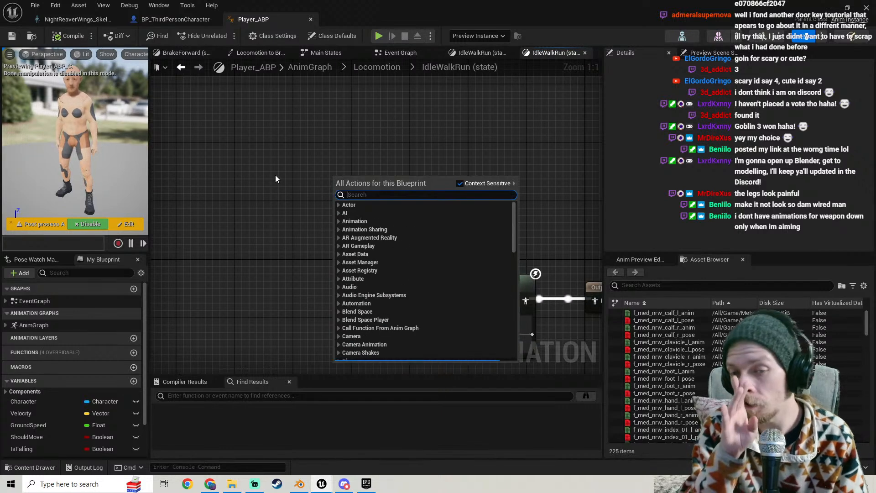
{"action": "type", "text": "blend"}
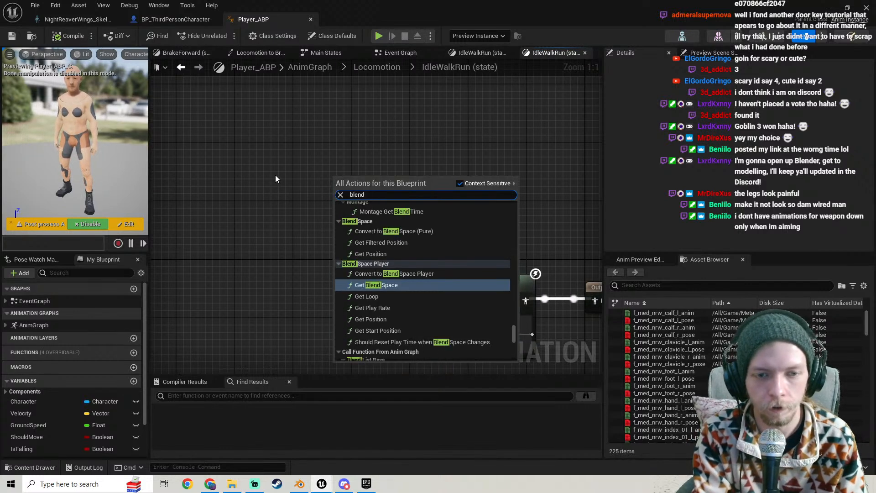
{"action": "type", "text": " per"}
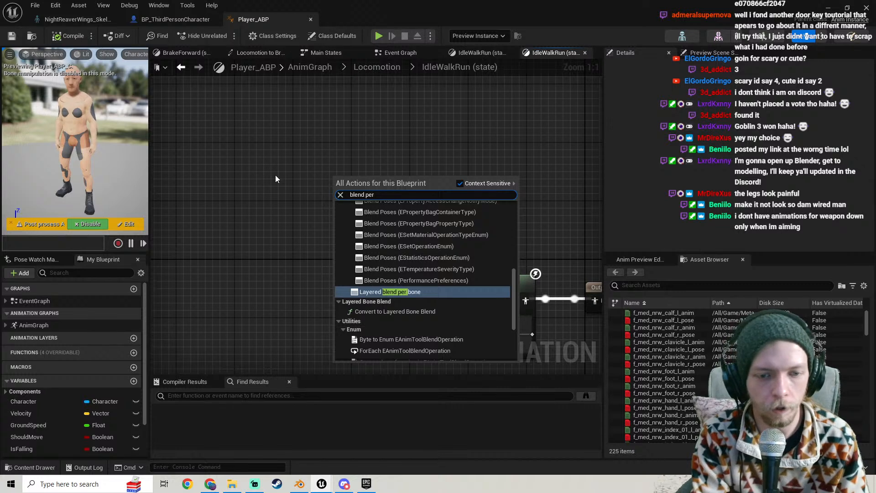
{"action": "type", "text": " bone"}
{"action": "left_click", "coordinate": [401, 223]}
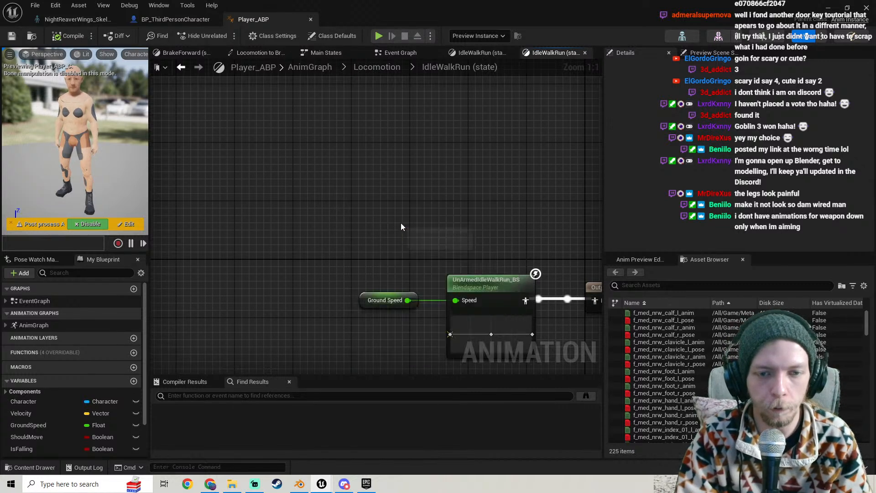
{"action": "left_click_drag", "start_coordinate": [389, 190], "coordinate": [490, 103]}
{"action": "scroll", "coordinate": [463, 157], "scroll_direction": "down", "scroll_amount": 2}
{"action": "right_click_drag", "start_coordinate": [462, 163], "coordinate": [357, 260]}
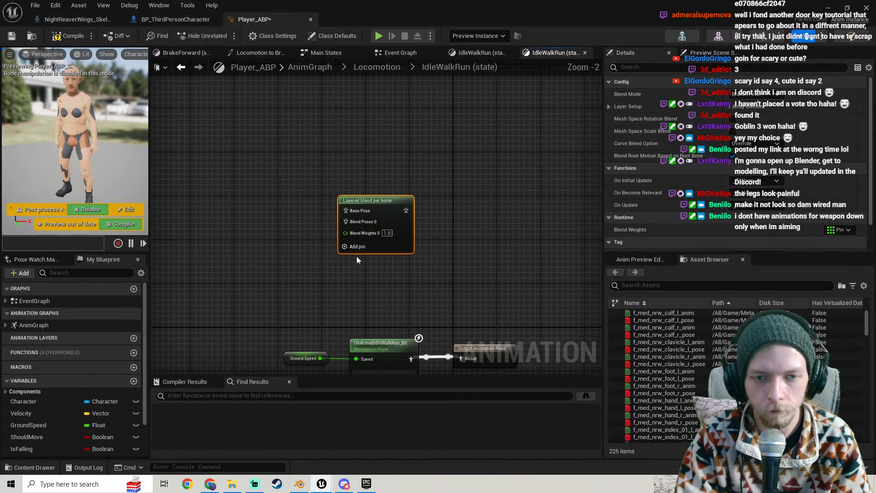
{"action": "left_click_drag", "start_coordinate": [390, 201], "coordinate": [413, 174]}
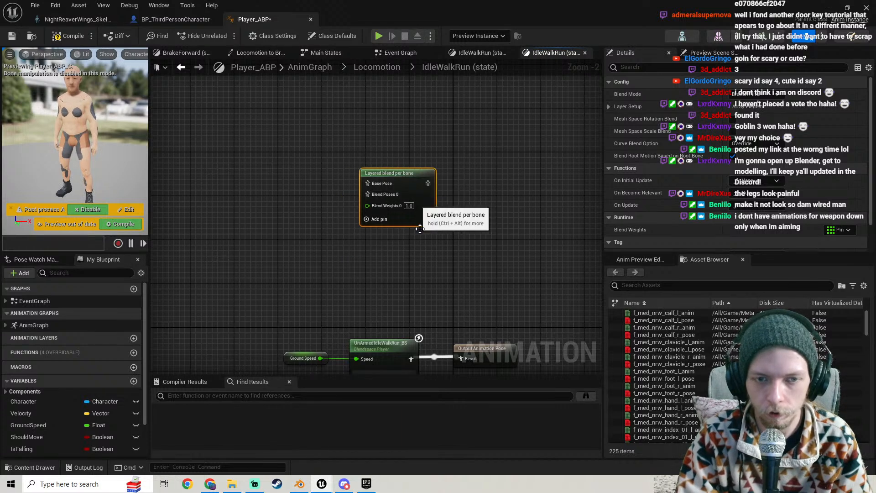
- Add an Apply Additive node and place it between the Layered blend per bone node and the output pose
{"action": "right_click", "coordinate": [396, 281]}
{"action": "type", "text": "additi"}
{"action": "type", "text": "v"}
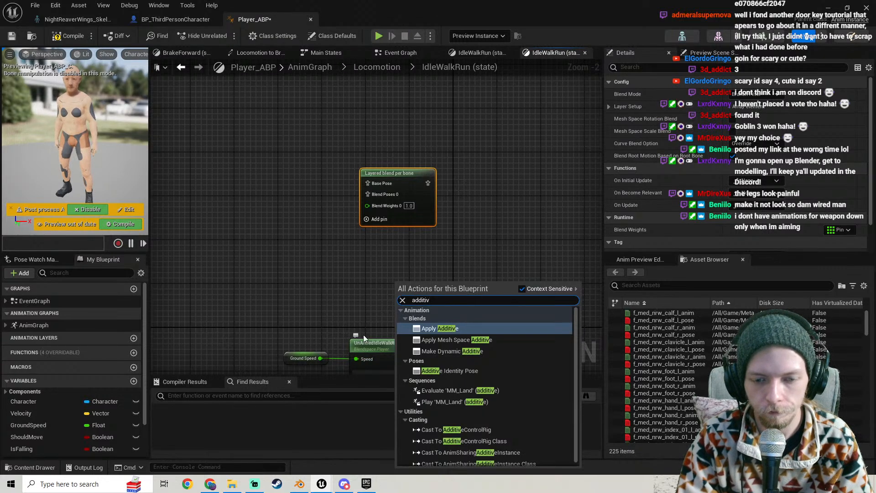
{"action": "left_click", "coordinate": [433, 328]}
{"action": "left_click_drag", "start_coordinate": [410, 301], "coordinate": [442, 261]}
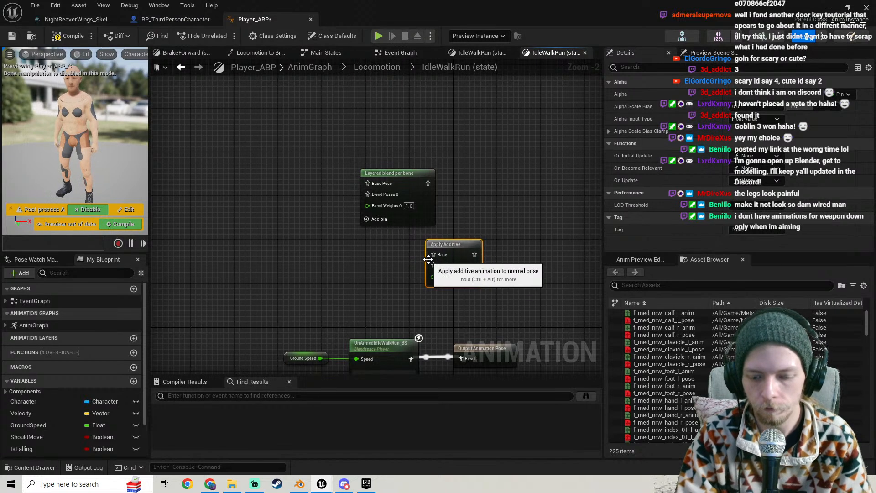
- Delete the Apply Additive node from the IdleWalkRun state
{"action": "key", "text": "Delete"}
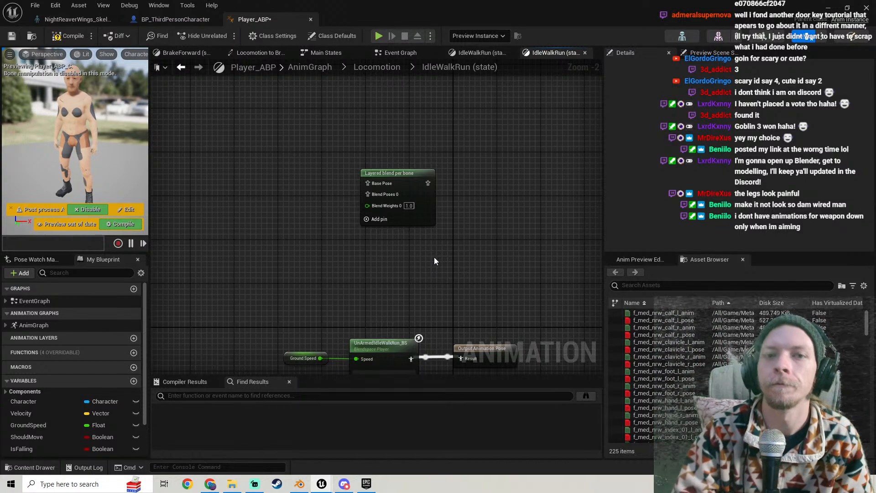
{"action": "scroll", "coordinate": [435, 257], "scroll_direction": "down", "scroll_amount": 2}
{"action": "right_click_drag", "start_coordinate": [417, 222], "coordinate": [409, 240]}
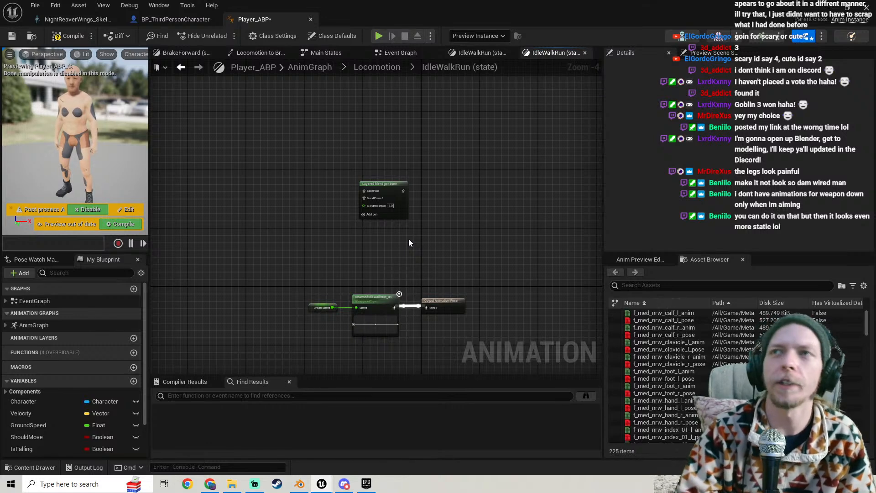
{"action": "right_click_drag", "start_coordinate": [384, 255], "coordinate": [414, 287]}
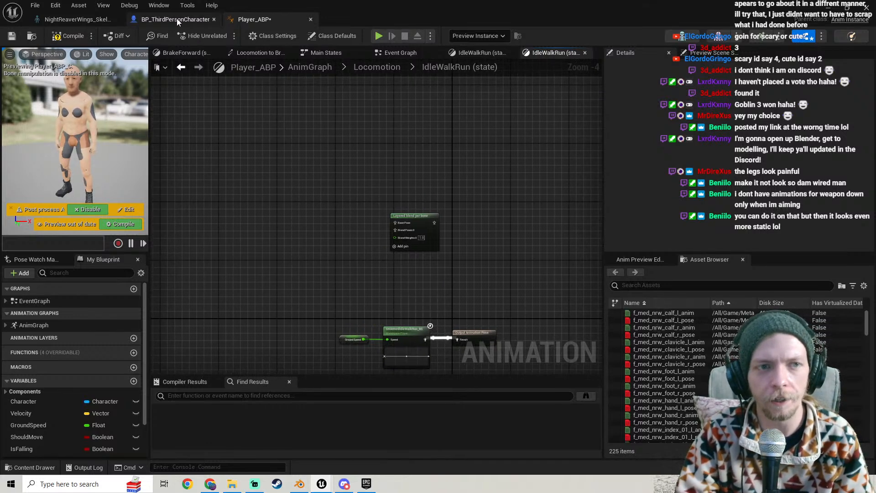
{"action": "left_click", "coordinate": [78, 18]}
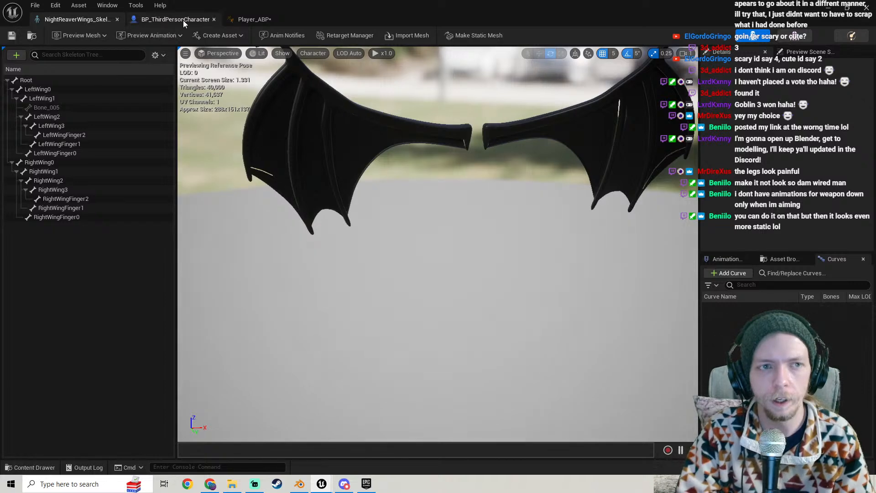
{"action": "left_click", "coordinate": [269, 18]}
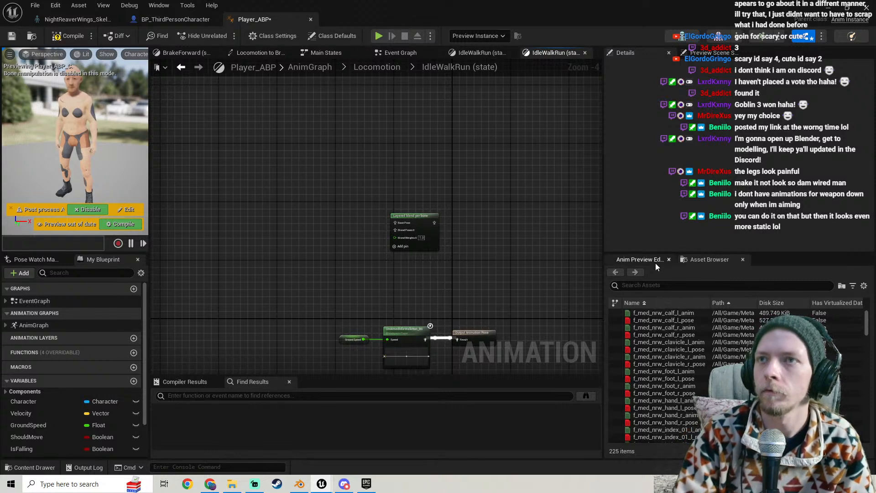
- Delete the Layered blend per bone node from the IdleWalkRun state and compile Player_ABP
{"action": "left_click_drag", "start_coordinate": [412, 214], "coordinate": [408, 210]}
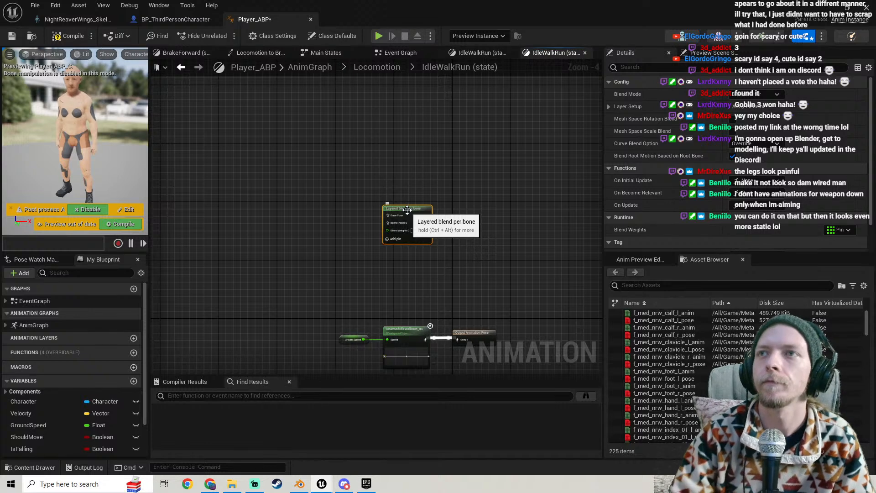
{"action": "scroll", "coordinate": [399, 257], "scroll_direction": "up", "scroll_amount": 3}
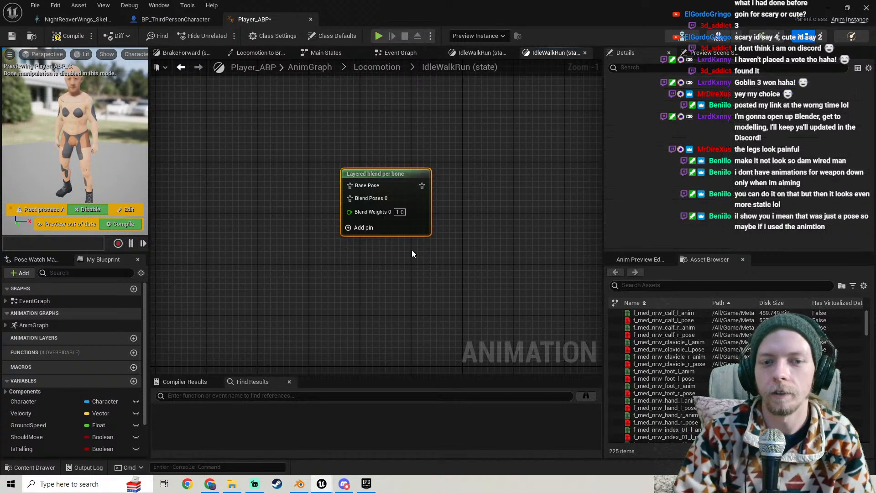
{"action": "key", "text": "Delete"}
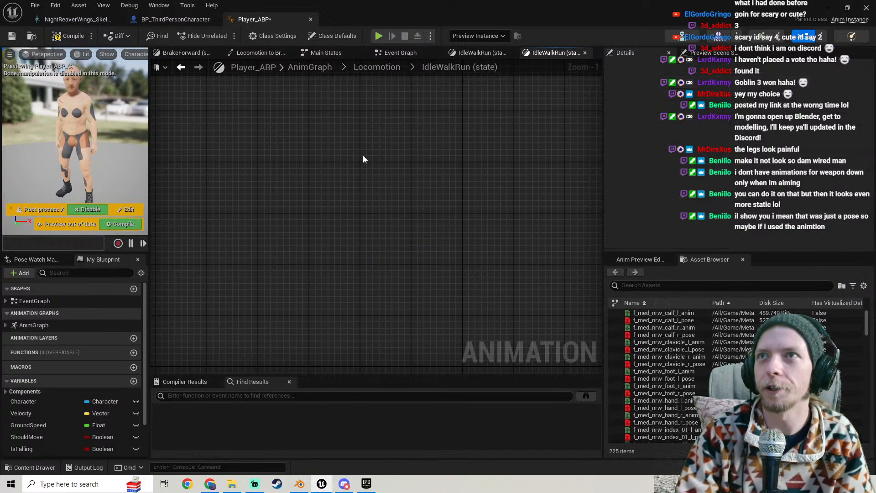
{"action": "scroll", "coordinate": [356, 146], "scroll_direction": "down", "scroll_amount": 3}
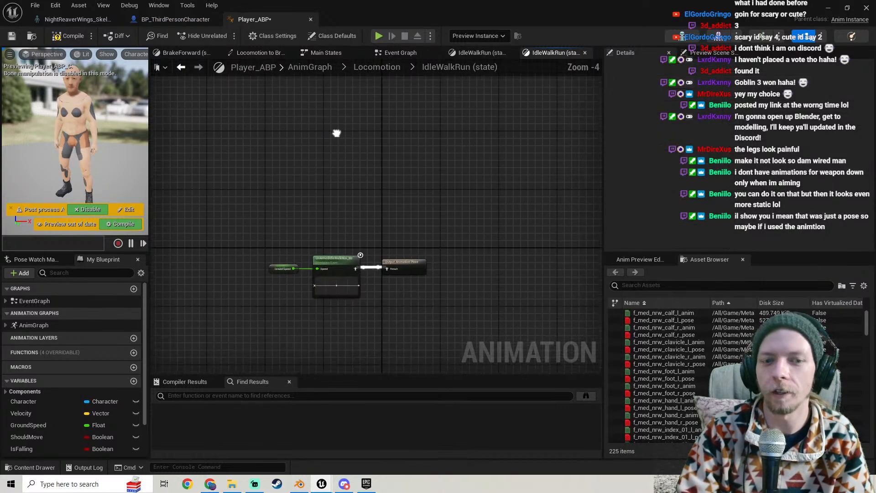
{"action": "left_click", "coordinate": [63, 36]}
{"action": "right_click_drag", "start_coordinate": [333, 163], "coordinate": [377, 174]}
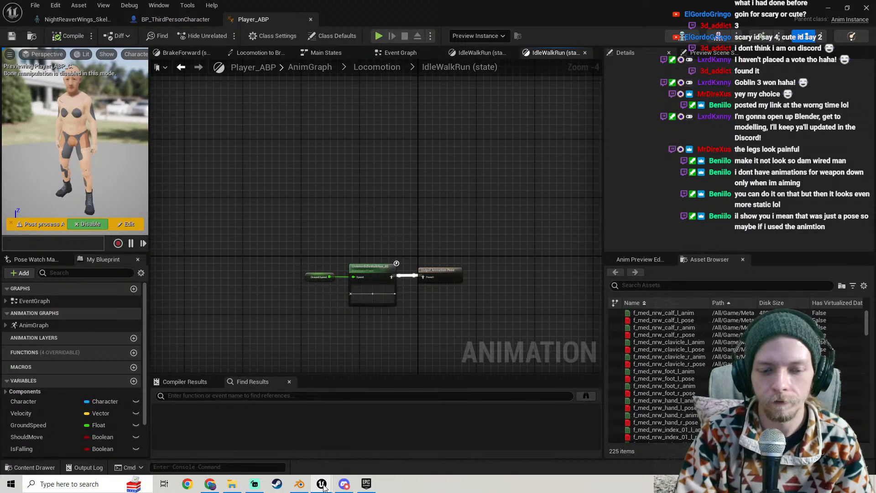
- Switch to Blender, view the rigged wings from the side, and return to Unreal
{"action": "left_click", "coordinate": [299, 484]}
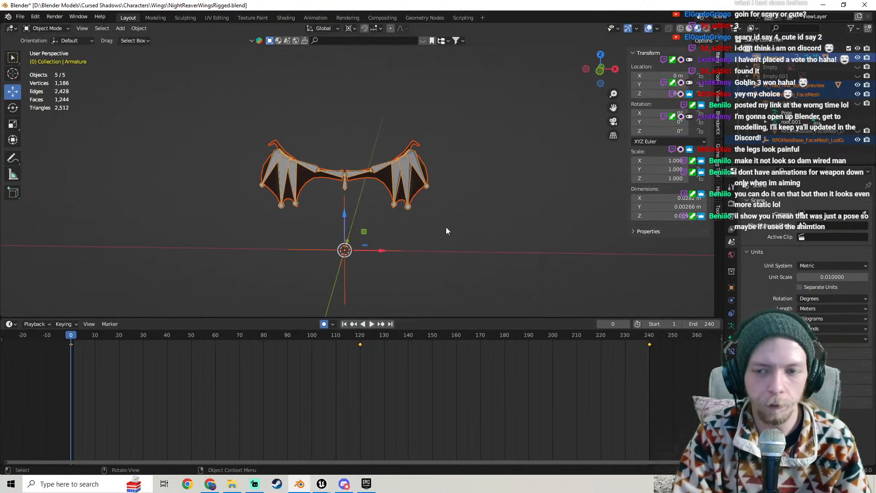
{"action": "mouse_move", "coordinate": [309, 198]}
{"action": "middle_mouse_down"}
{"action": "mouse_move", "coordinate": [307, 180]}
{"action": "mouse_move", "coordinate": [289, 184]}
{"action": "mouse_move", "coordinate": [319, 189]}
{"action": "middle_mouse_up"}
{"action": "left_click_drag", "start_coordinate": [67, 339], "coordinate": [50, 324]}
{"action": "key", "text": "i"}
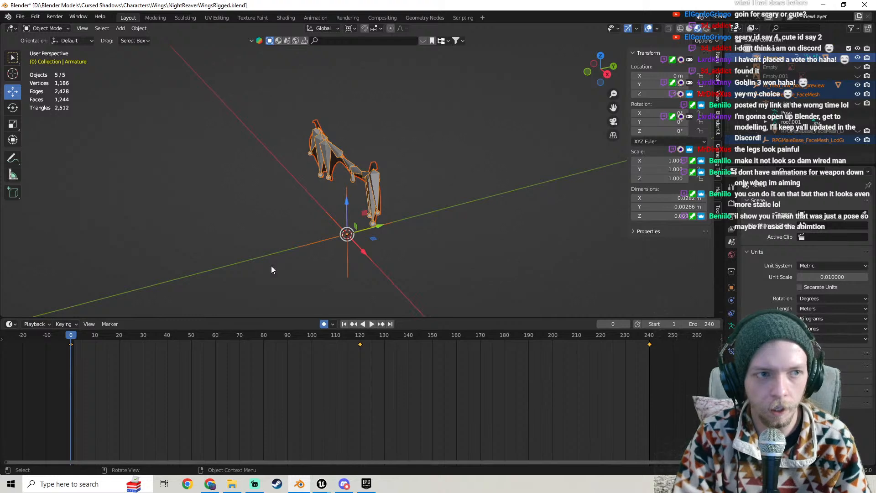
{"action": "left_click", "coordinate": [270, 453]}
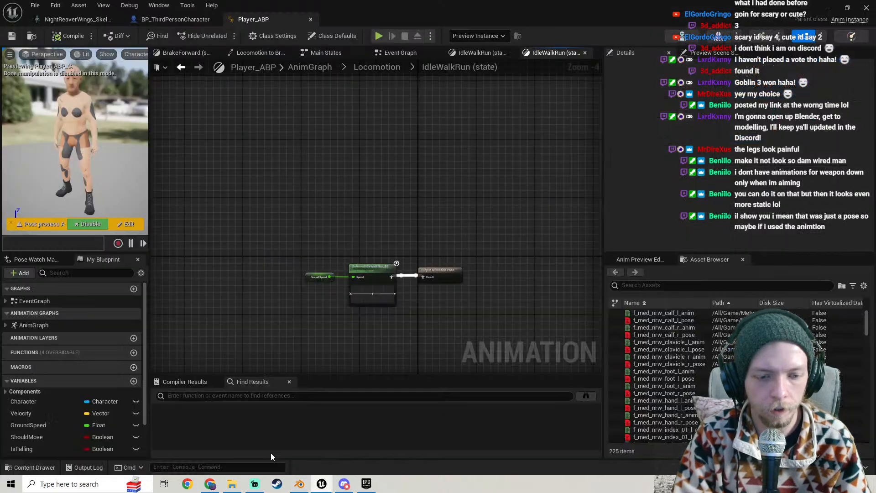
- Close the Player_ABP editor window and delete the four NightReaverWingsOpenIdle animation sequences from the Wings/Animations folder
{"action": "left_click", "coordinate": [867, 7]}
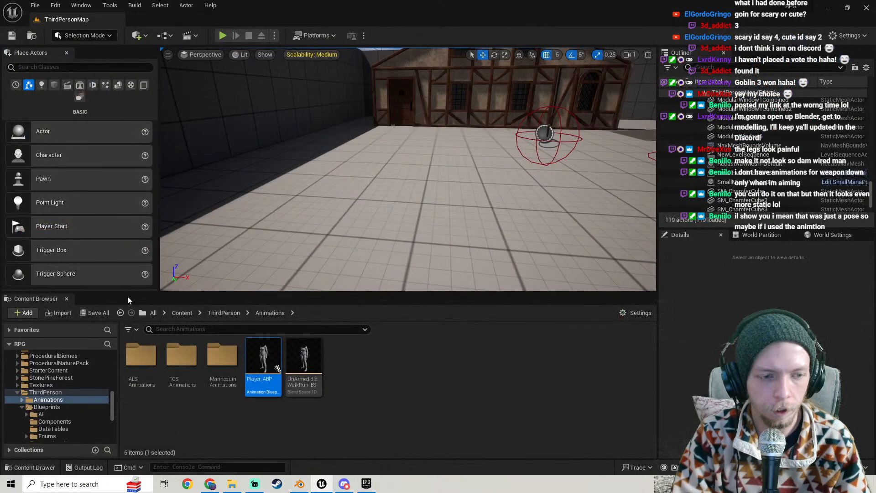
{"action": "left_click", "coordinate": [120, 313]}
{"action": "left_click", "coordinate": [183, 430]}
{"action": "left_click", "coordinate": [142, 361]}
{"action": "left_click", "coordinate": [275, 382], "text": "shift"}
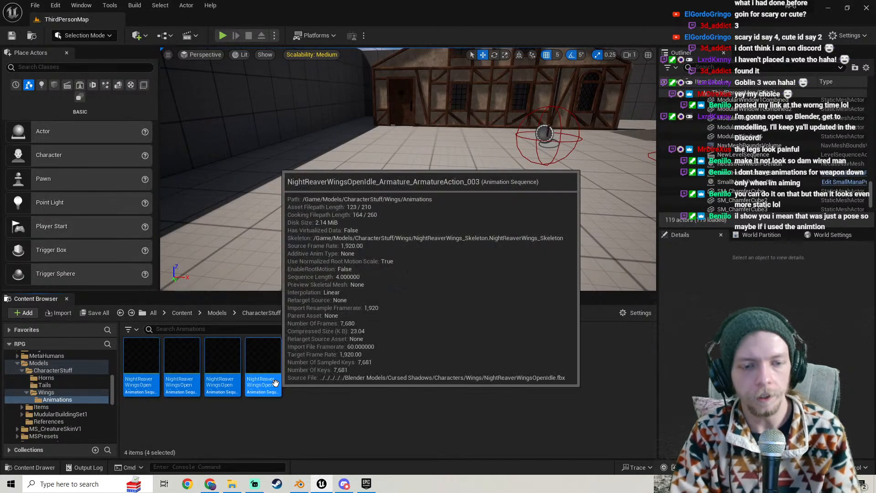
{"action": "key", "text": "Delete"}
{"action": "left_click", "coordinate": [368, 392]}
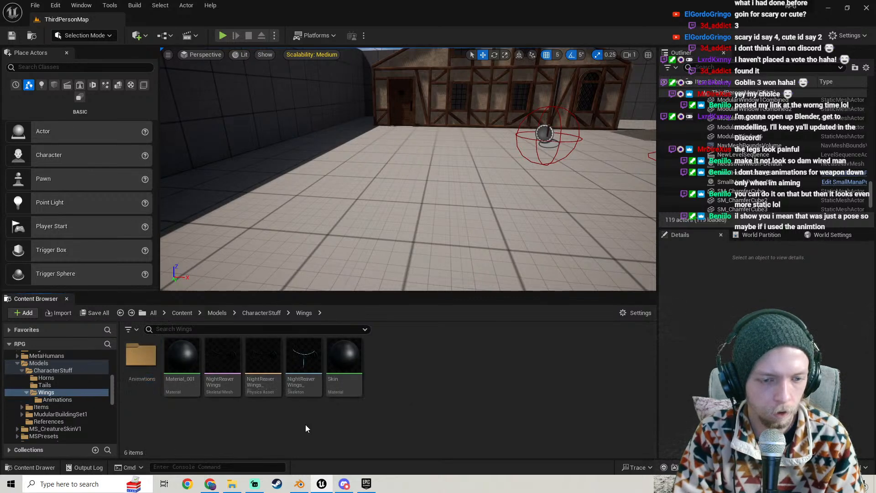
- Switch to Blender, select all the wing rig objects, apply All Transforms and clear the selection
{"action": "left_click", "coordinate": [294, 486]}
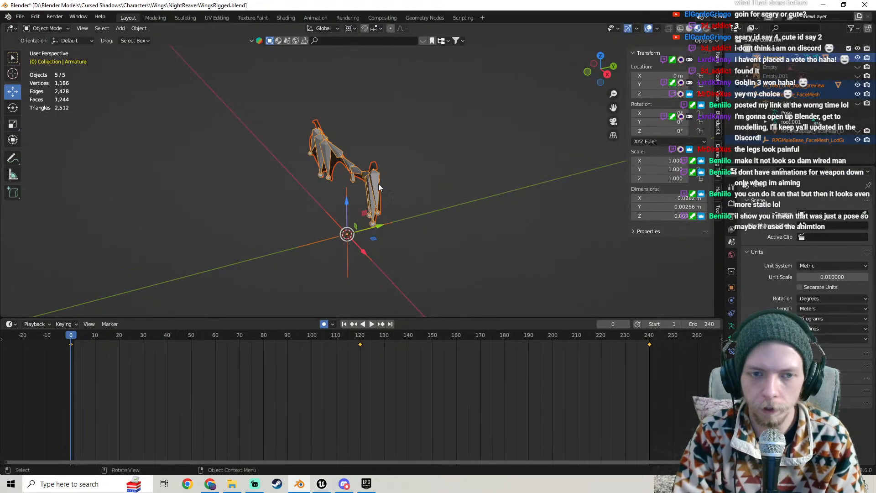
{"action": "middle_click_drag", "start_coordinate": [361, 139], "coordinate": [415, 173]}
{"action": "scroll", "coordinate": [401, 183], "scroll_direction": "up", "scroll_amount": 3}
{"action": "left_click", "coordinate": [400, 183]}
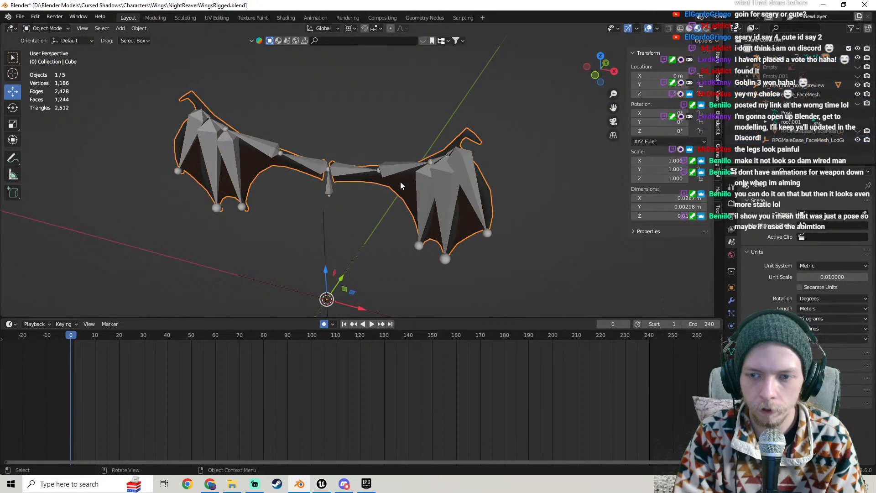
{"action": "left_click", "coordinate": [433, 169]}
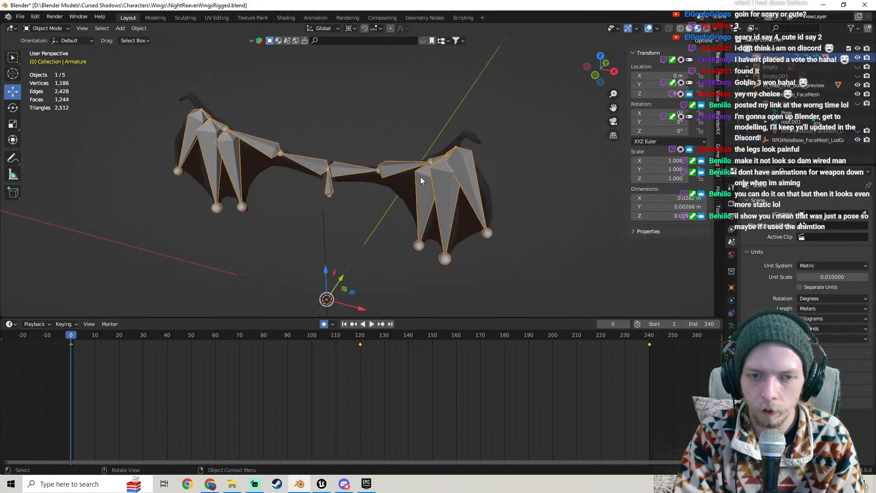
{"action": "key", "text": "a"}
{"action": "key", "text": "ctrl+a"}
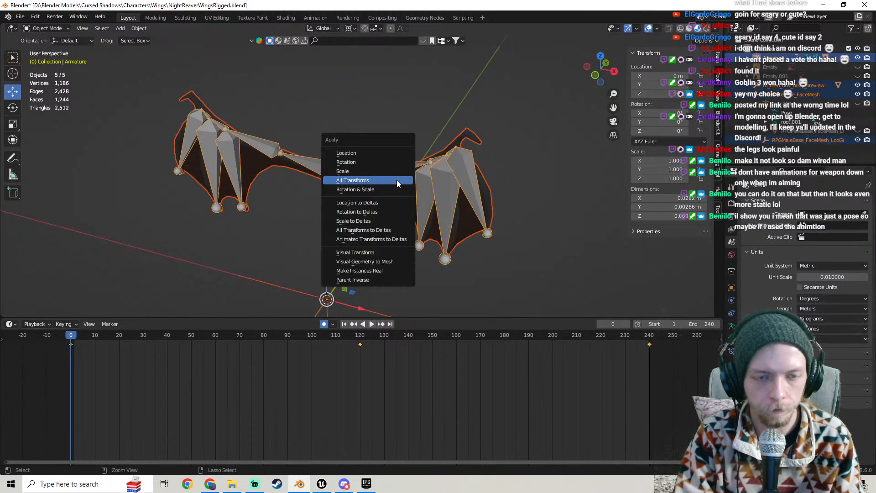
{"action": "left_click", "coordinate": [396, 180]}
{"action": "key", "text": "alt+a"}
{"action": "middle_click_drag", "start_coordinate": [373, 247], "coordinate": [319, 237]}
- Return to Unreal, delete the NightReaverWings skeletal mesh, physics asset, skeleton and the Skin material, and check the Animations folder
{"action": "key", "text": "alt+Tab"}
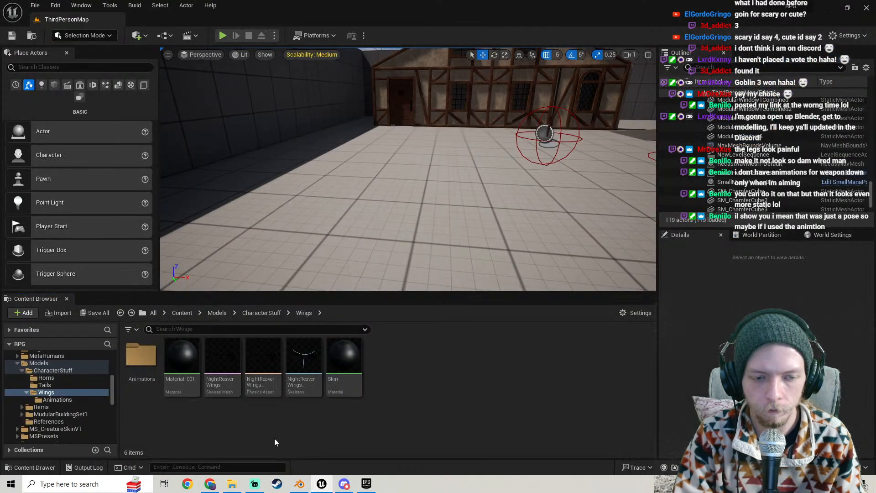
{"action": "left_click", "coordinate": [221, 388]}
{"action": "left_click", "coordinate": [333, 380], "text": "shift"}
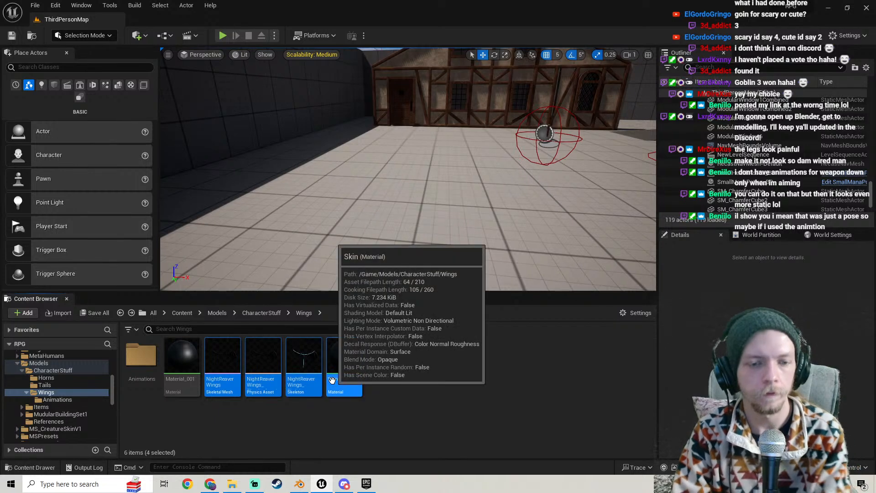
{"action": "key", "text": "Delete"}
{"action": "left_click", "coordinate": [346, 403]}
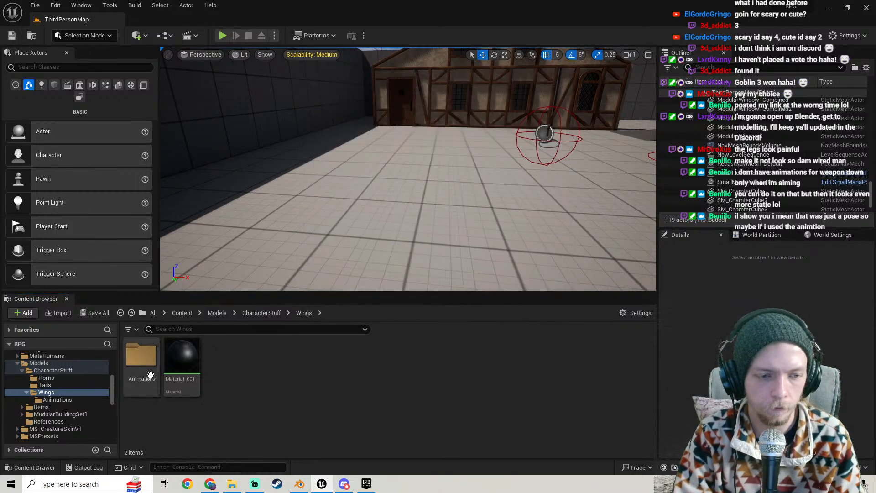
{"action": "double_click", "coordinate": [142, 359]}
{"action": "left_click", "coordinate": [120, 315]}
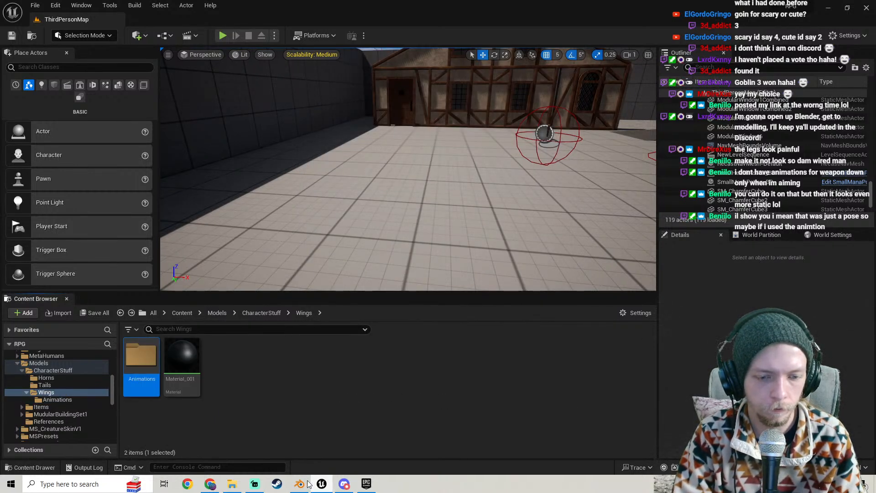
- Switch to Blender, select all the wing rig objects and look them over from the front
{"action": "left_click", "coordinate": [301, 484]}
{"action": "middle_click_drag", "start_coordinate": [299, 258], "coordinate": [355, 264]}
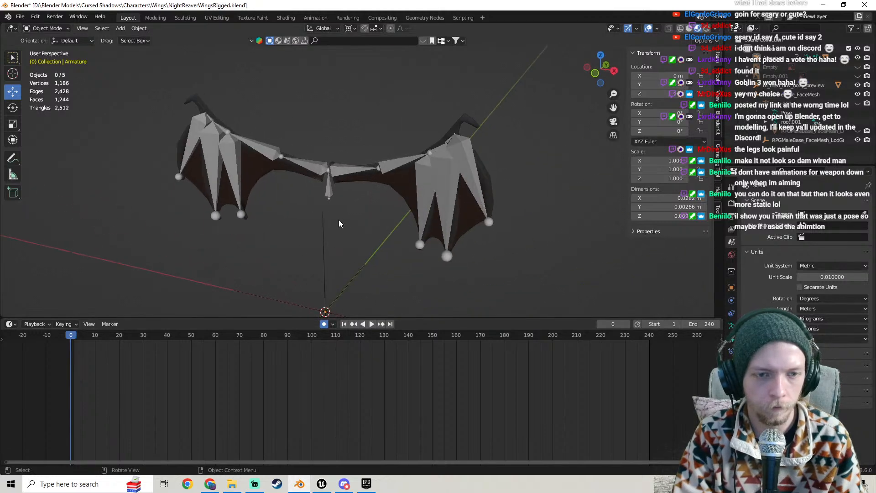
{"action": "key", "text": "a"}
{"action": "scroll", "coordinate": [339, 218], "scroll_direction": "down", "scroll_amount": 8}
{"action": "scroll", "coordinate": [356, 168], "scroll_direction": "up", "scroll_amount": 5}
{"action": "scroll", "coordinate": [357, 164], "scroll_direction": "down", "scroll_amount": 9}
{"action": "middle_click_drag", "start_coordinate": [356, 164], "coordinate": [375, 151]}
{"action": "scroll", "coordinate": [379, 155], "scroll_direction": "up", "scroll_amount": 8}
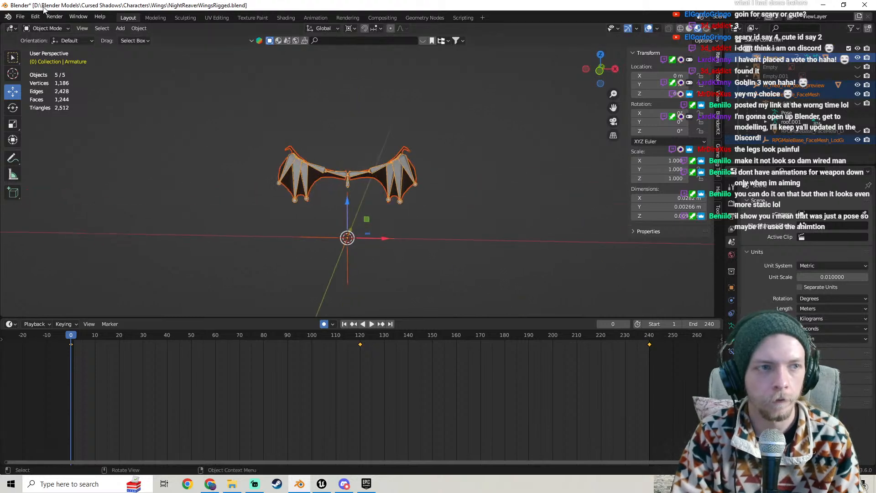
{"action": "left_click", "coordinate": [20, 16]}
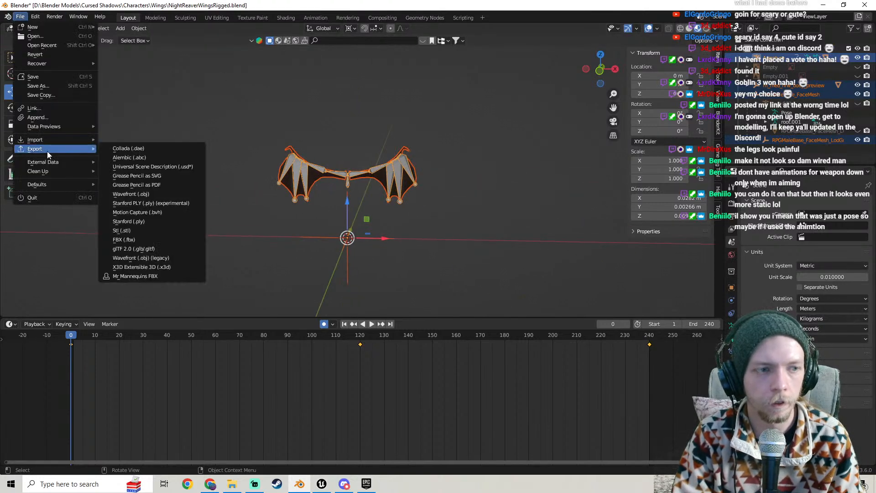
{"action": "left_click", "coordinate": [426, 125]}
{"action": "scroll", "coordinate": [426, 125], "scroll_direction": "down", "scroll_amount": 5}
{"action": "scroll", "coordinate": [427, 125], "scroll_direction": "up", "scroll_amount": 4}
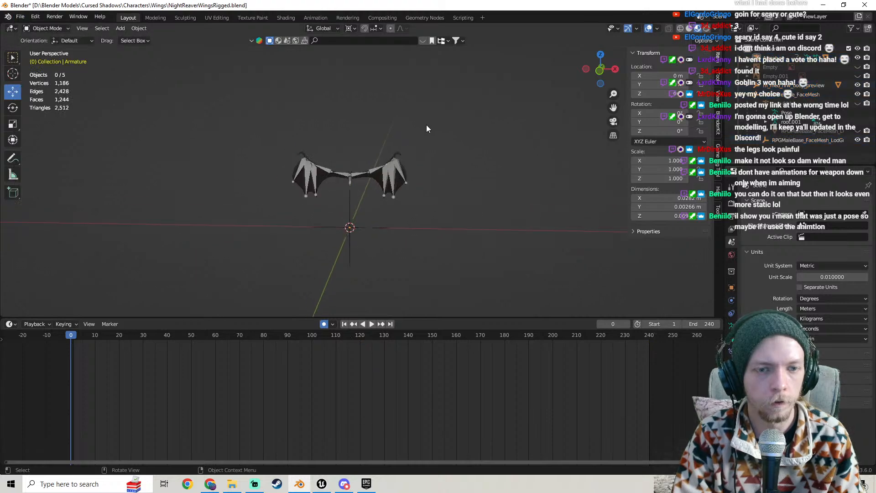
- Select all objects and export them as FBX, overwriting NightReaverWings.fbx in the Wings folder
{"action": "key", "text": "a"}
{"action": "left_click", "coordinate": [20, 16]}
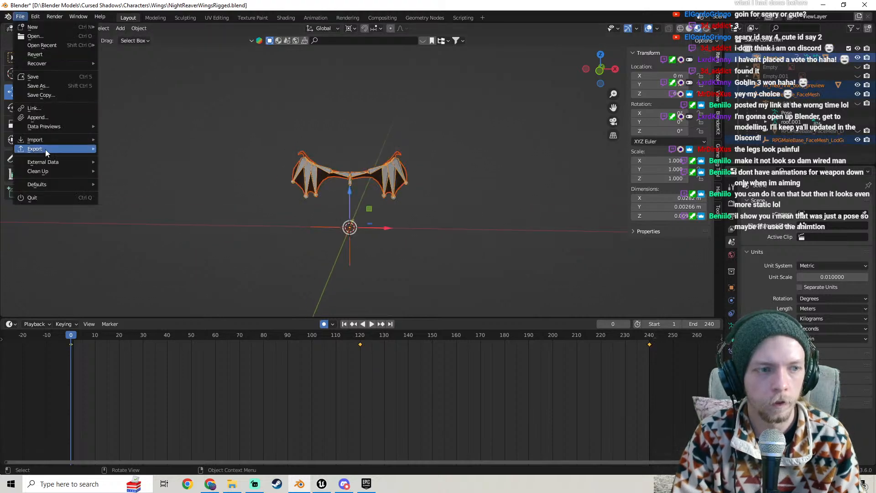
{"action": "mouse_move", "coordinate": [44, 143]}
{"action": "left_click", "coordinate": [128, 249]}
{"action": "left_click", "coordinate": [314, 158]}
{"action": "scroll", "coordinate": [612, 237], "scroll_direction": "down", "scroll_amount": 4}
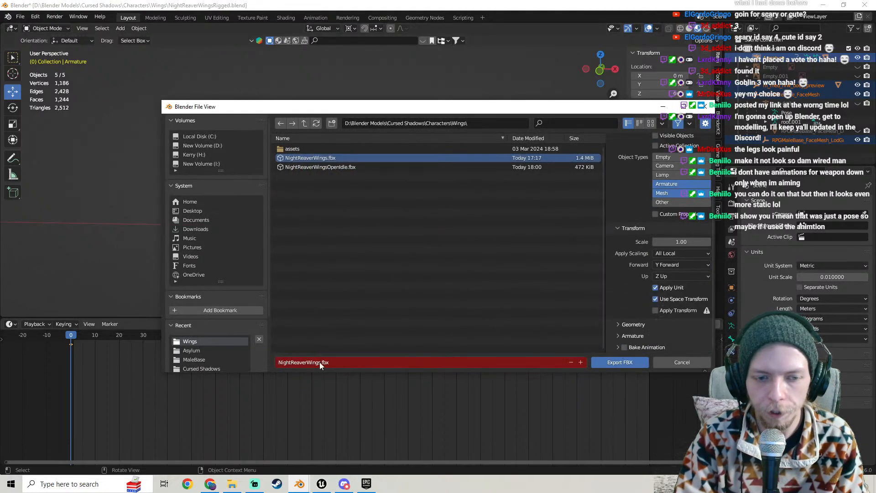
{"action": "left_click", "coordinate": [610, 362]}
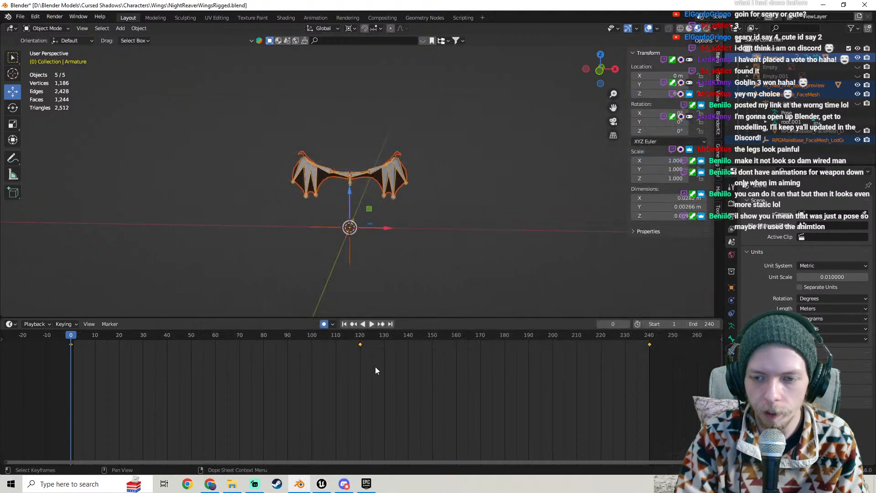
- Switch to Unreal and delete the Material_001 material from the Wings folder
{"action": "left_click", "coordinate": [328, 484]}
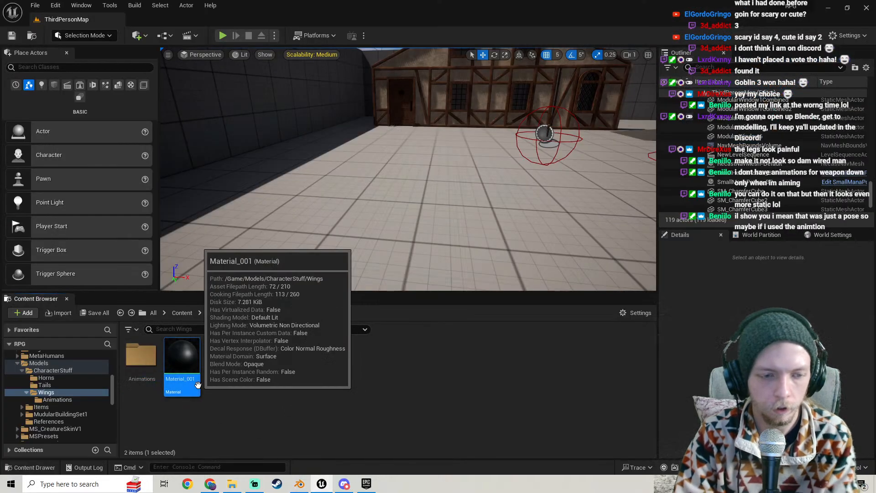
{"action": "key", "text": "Delete"}
{"action": "left_click", "coordinate": [360, 390]}
- Import NightReaverWings.fbx from File Explorer into the Wings folder as a skeletal mesh with no existing skeleton, using Import All
{"action": "left_click", "coordinate": [232, 484]}
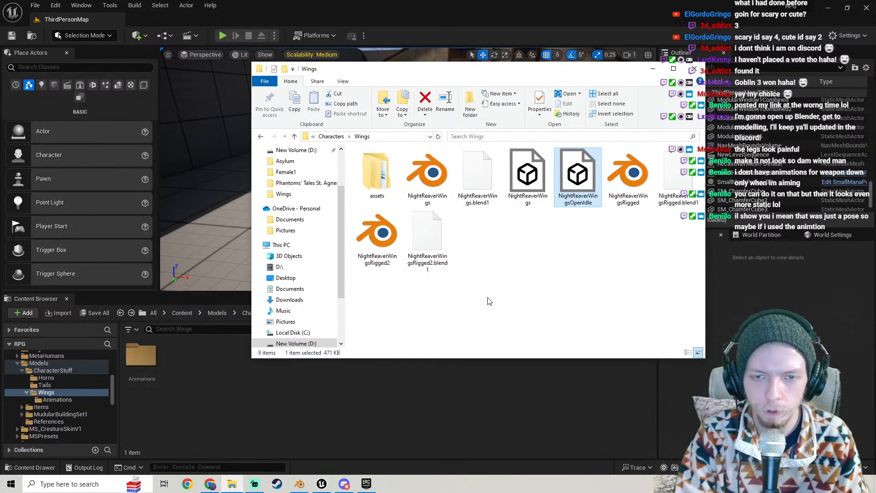
{"action": "left_click_drag", "start_coordinate": [530, 201], "coordinate": [308, 396]}
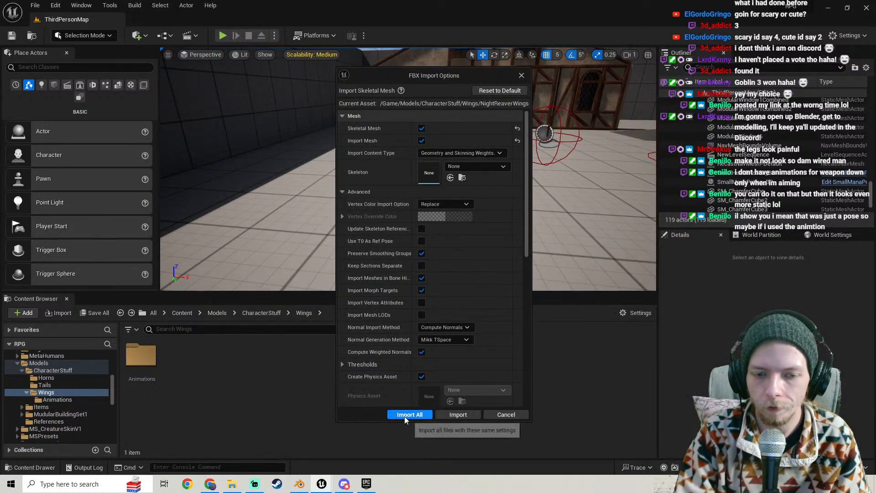
{"action": "left_click", "coordinate": [403, 416]}
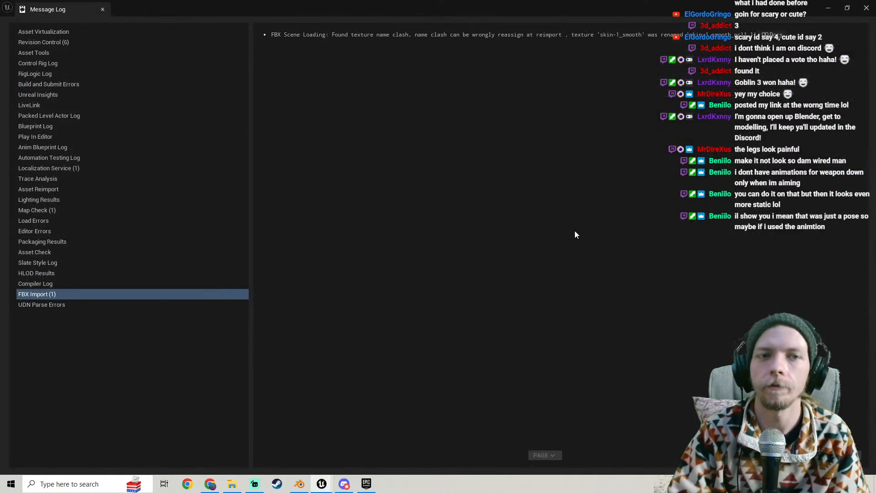
- Place the NightReaverWings skeletal mesh in the level to check its size, delete it from the level and save all changed assets
{"action": "left_click", "coordinate": [867, 7]}
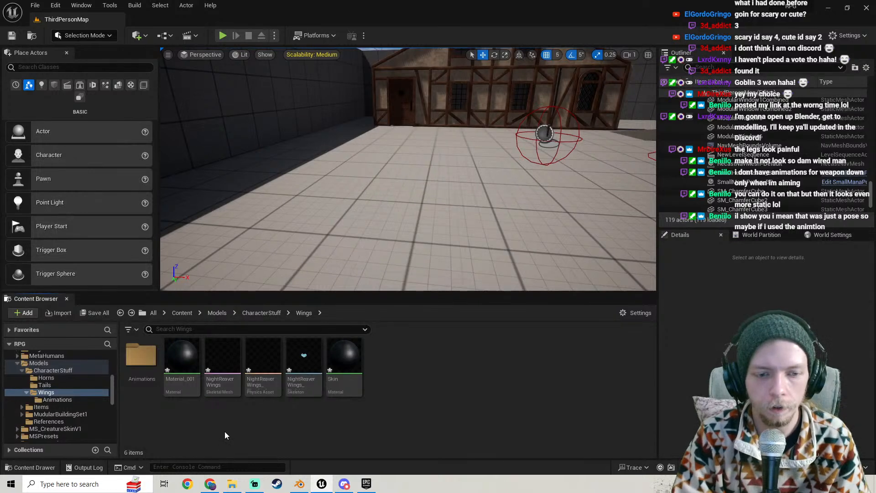
{"action": "left_click_drag", "start_coordinate": [223, 360], "coordinate": [369, 210]}
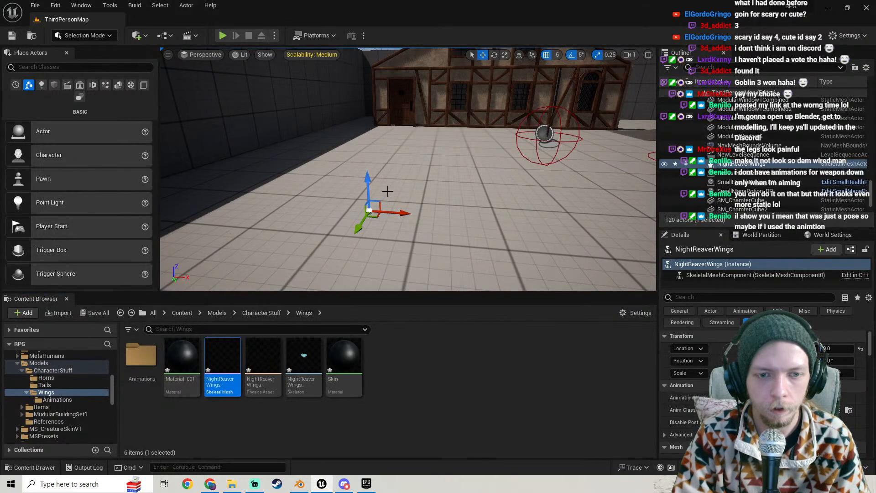
{"action": "mouse_move", "coordinate": [379, 192]}
{"action": "right_mouse_down"}
{"action": "mouse_move", "coordinate": [411, 228]}
{"action": "mouse_move", "coordinate": [381, 208]}
{"action": "mouse_move", "coordinate": [378, 190]}
{"action": "right_mouse_up"}
{"action": "key", "text": "w"}
{"action": "key", "text": "Delete"}
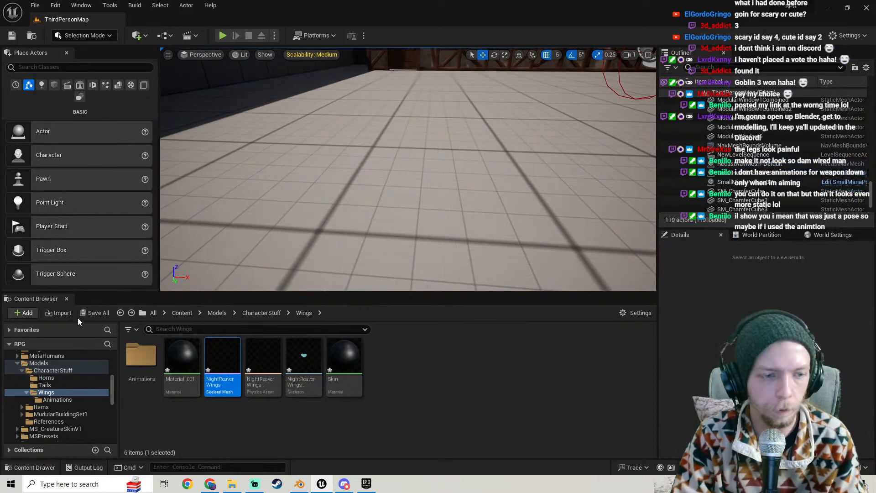
{"action": "left_click", "coordinate": [97, 313]}
{"action": "left_click", "coordinate": [512, 345]}
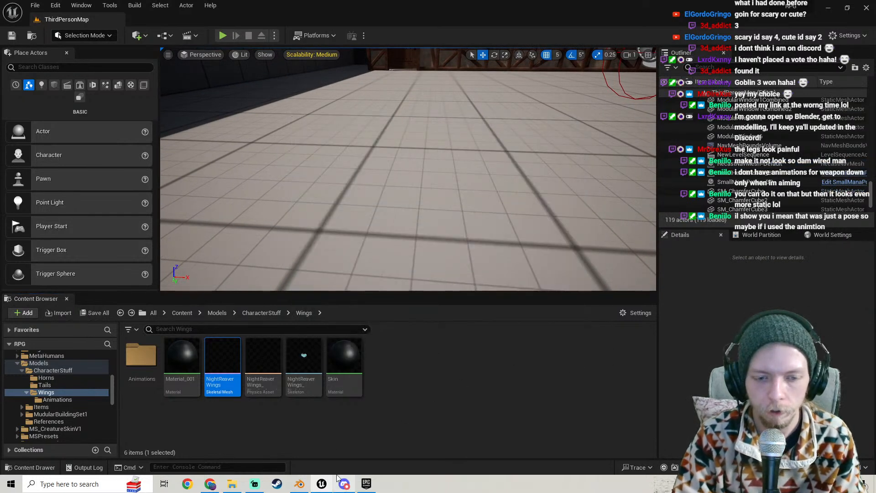
- Switch to Blender and export the wing rig as FBX with scale 100, overwriting NightReaverWings.fbx in the Wings folder
{"action": "left_click", "coordinate": [299, 484]}
{"action": "left_click", "coordinate": [20, 17]}
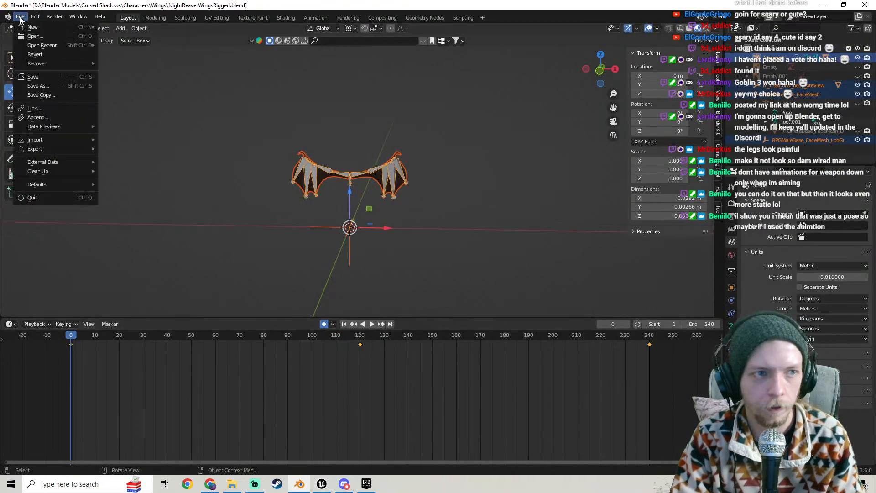
{"action": "mouse_move", "coordinate": [55, 149]}
{"action": "left_click", "coordinate": [169, 238]}
{"action": "scroll", "coordinate": [619, 227], "scroll_direction": "down", "scroll_amount": 4}
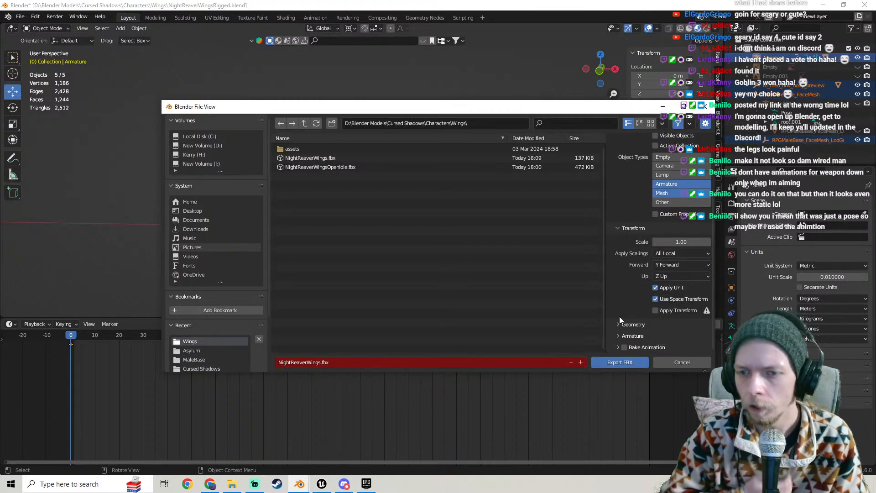
{"action": "type", "text": "100"}
{"action": "key", "text": "Return"}
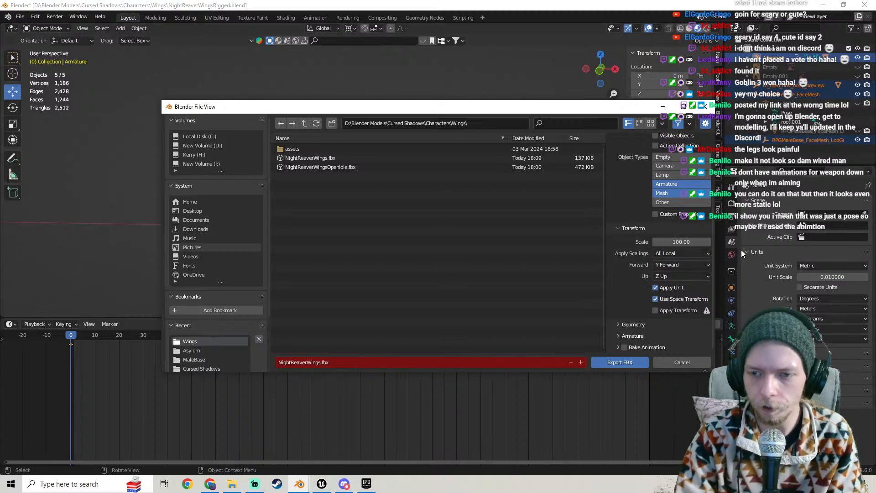
{"action": "left_click", "coordinate": [612, 362]}
- Switch to Unreal and delete the Material_001, Skin and NightReaverWings mesh, physics and skeleton assets from the Wings folder
{"action": "left_click", "coordinate": [320, 488]}
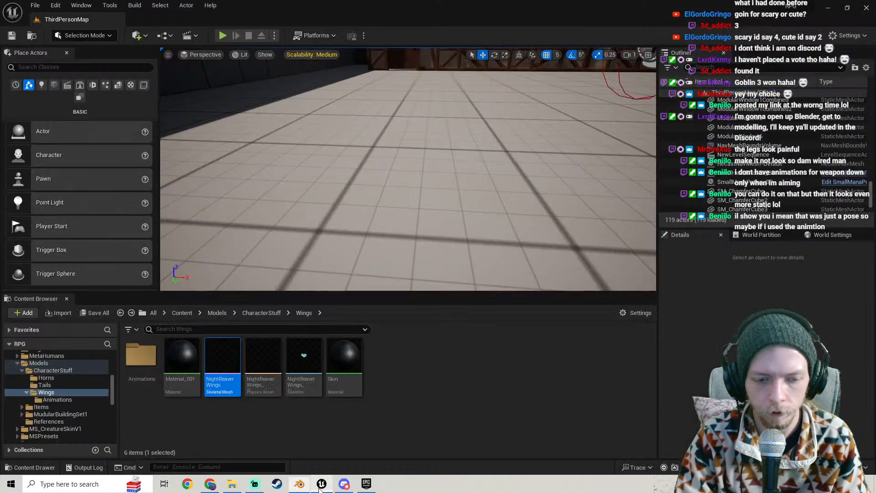
{"action": "left_click", "coordinate": [299, 423]}
{"action": "left_click", "coordinate": [184, 386]}
{"action": "left_click", "coordinate": [338, 386], "text": "shift"}
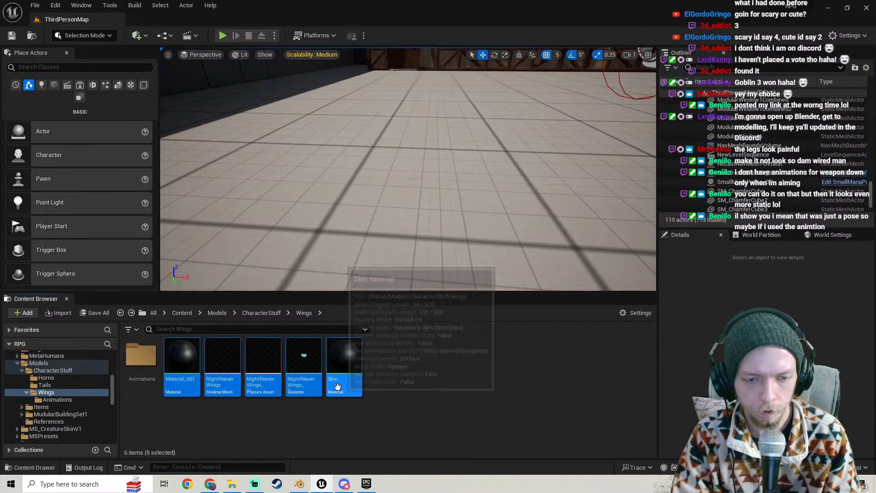
{"action": "key", "text": "Delete"}
{"action": "left_click", "coordinate": [365, 391]}
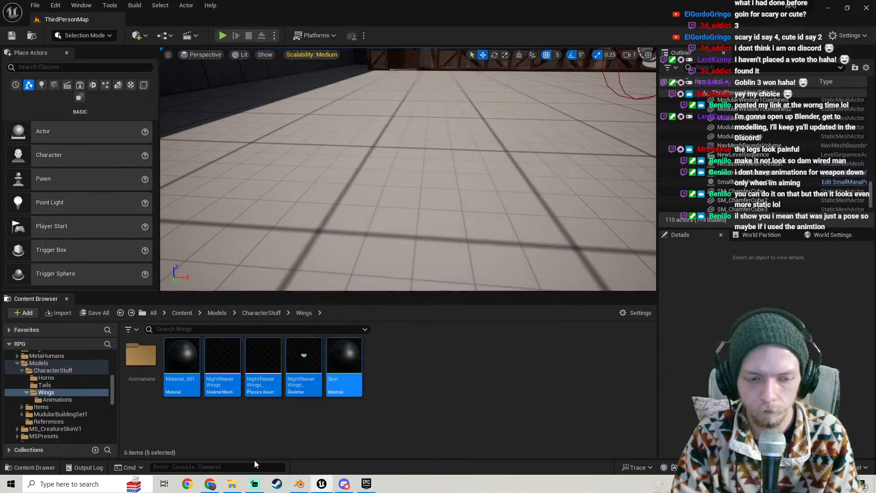
- Import NightReaverWings.fbx from File Explorer into the Wings folder using Import All, and dismiss the message log
{"action": "left_click", "coordinate": [231, 485]}
{"action": "left_click_drag", "start_coordinate": [528, 175], "coordinate": [221, 431]}
{"action": "left_click", "coordinate": [374, 415]}
{"action": "left_click", "coordinate": [402, 413]}
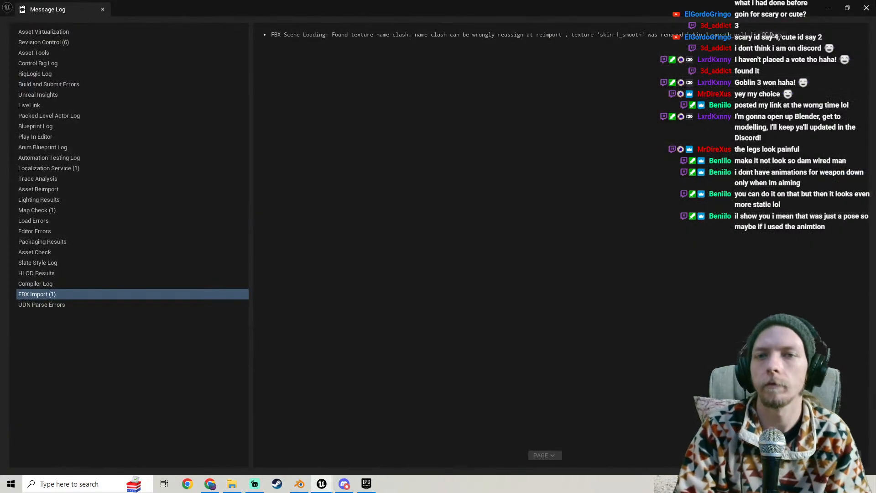
{"action": "left_click", "coordinate": [867, 8]}
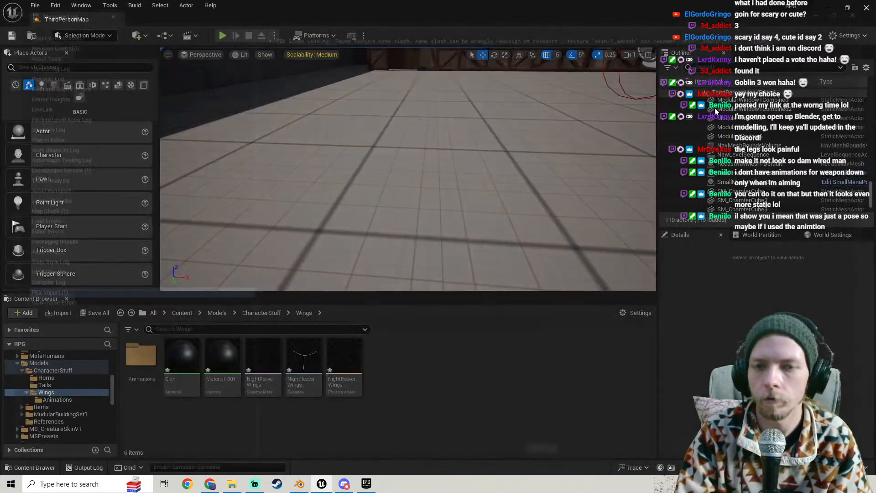
- Place the NightReaverWings skeletal mesh in the level, check it from the front, and open the Animations folder inside Wings
{"action": "left_click_drag", "start_coordinate": [264, 393], "coordinate": [359, 173]}
{"action": "key", "text": "f"}
{"action": "key", "text": "w"}
{"action": "right_click_drag", "start_coordinate": [358, 172], "coordinate": [384, 170]}
{"action": "key", "text": "s"}
{"action": "double_click", "coordinate": [141, 356]}
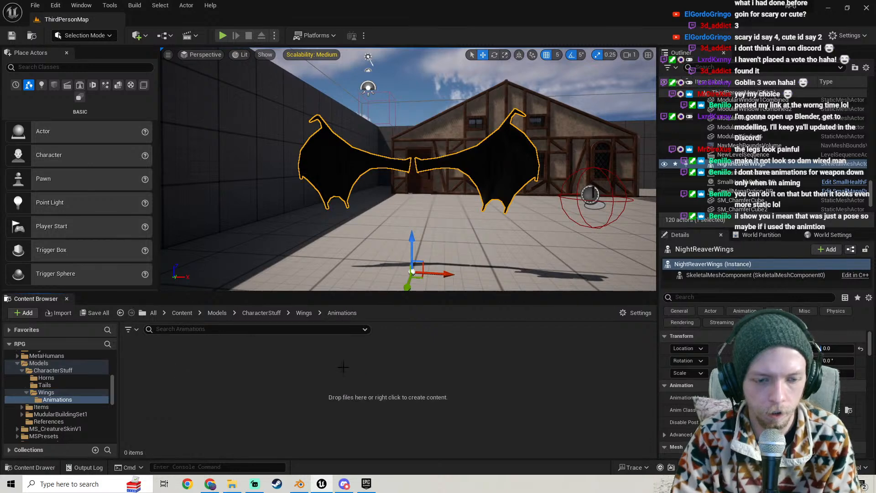
- Switch to Blender and export the wing rig as FBX with Bake Animation enabled, overwriting NightReaverWingsOpenIdle.fbx
{"action": "left_click", "coordinate": [299, 484]}
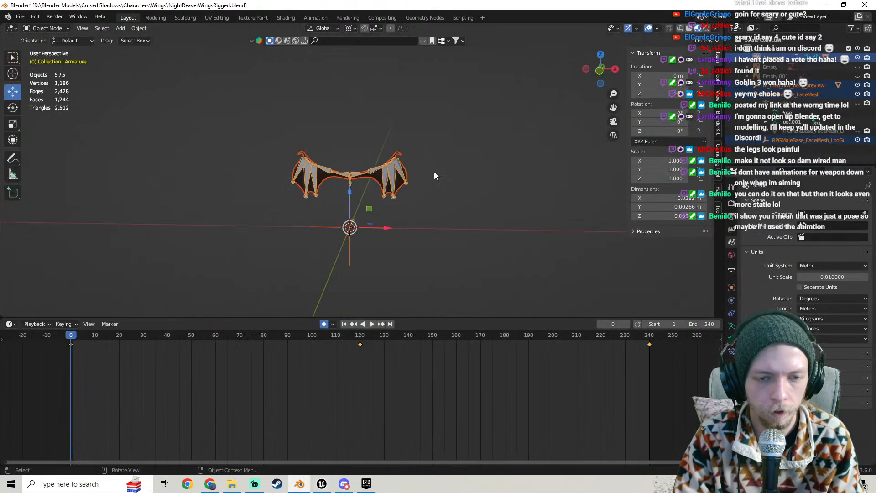
{"action": "middle_click_drag", "start_coordinate": [424, 219], "coordinate": [398, 223]}
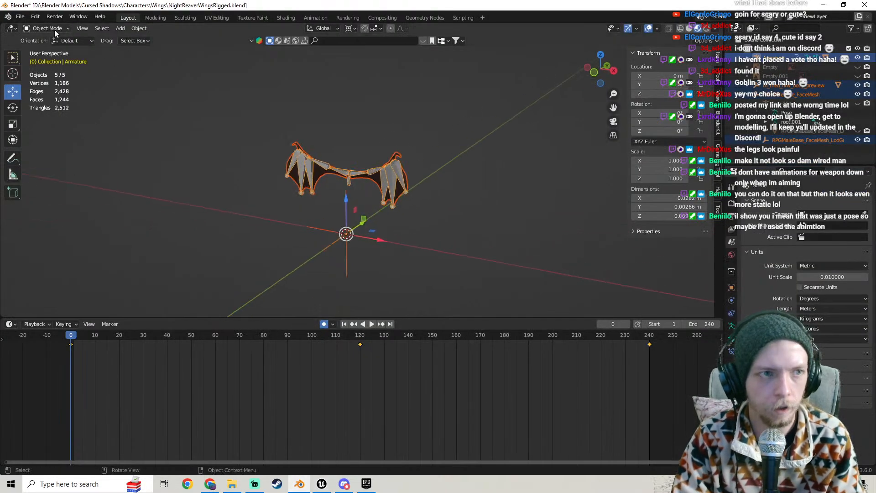
{"action": "left_click", "coordinate": [20, 16]}
{"action": "mouse_move", "coordinate": [41, 149]}
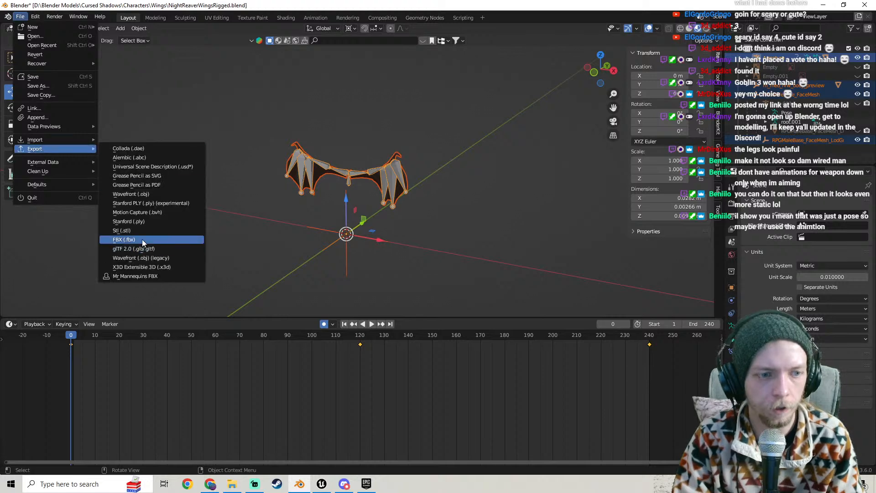
{"action": "left_click", "coordinate": [142, 239]}
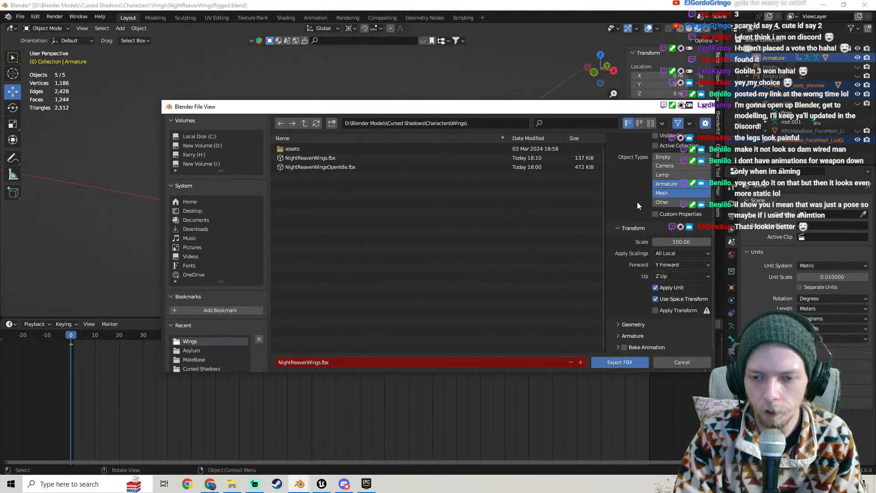
{"action": "left_click", "coordinate": [624, 347]}
{"action": "left_click", "coordinate": [327, 167]}
{"action": "left_click", "coordinate": [596, 364]}
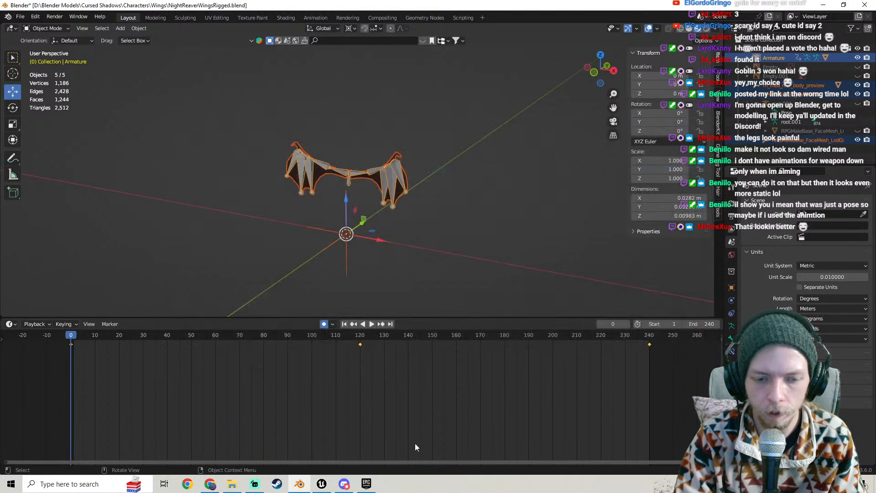
- Import NightReaverWingsOpenIdle.fbx into Unreal's Animations folder on the NightReaverWings skeleton with Import Mesh off, and save all assets
{"action": "left_click", "coordinate": [322, 484]}
{"action": "left_click", "coordinate": [232, 483]}
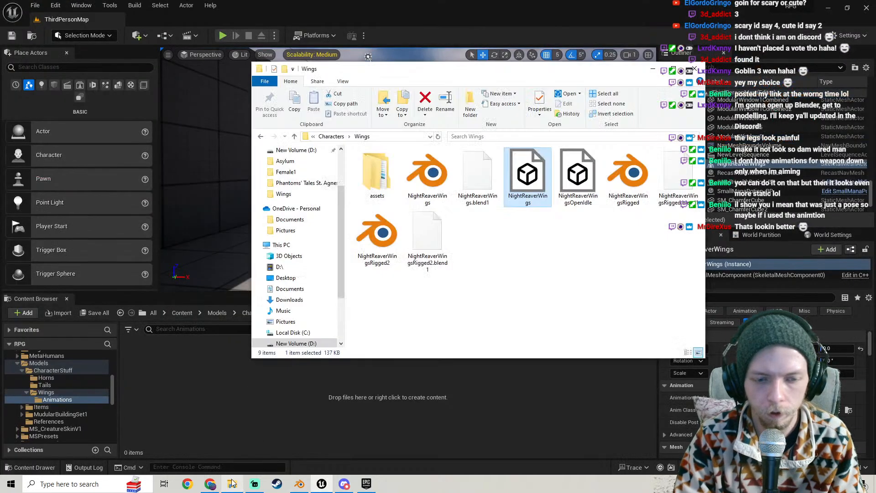
{"action": "left_click_drag", "start_coordinate": [574, 187], "coordinate": [363, 414]}
{"action": "left_click", "coordinate": [466, 166]}
{"action": "type", "text": "wings"}
{"action": "left_click", "coordinate": [470, 263]}
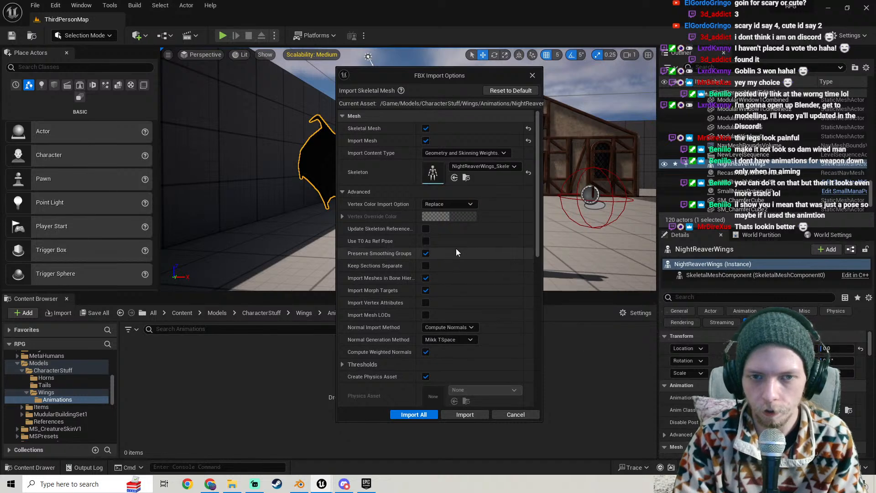
{"action": "left_click", "coordinate": [426, 141]}
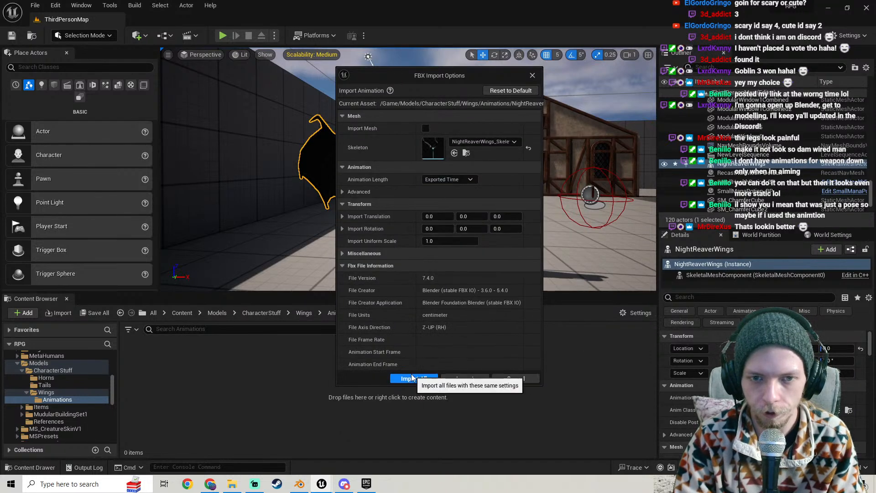
{"action": "left_click", "coordinate": [413, 378]}
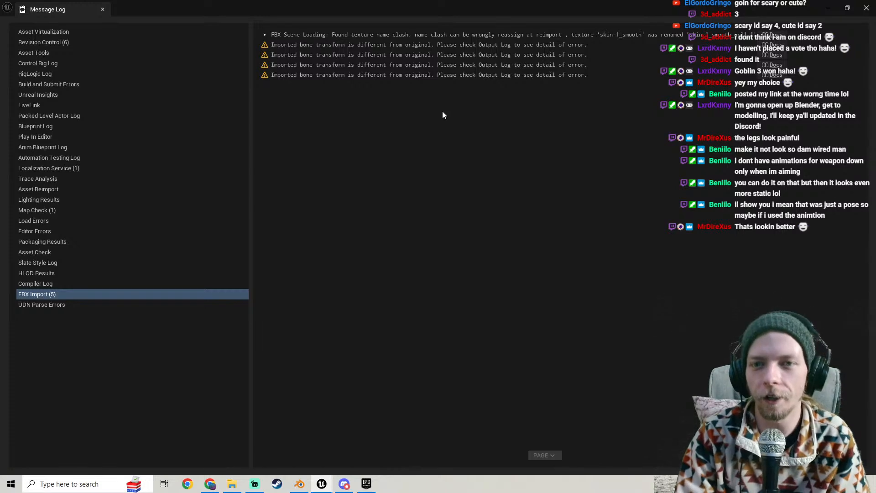
{"action": "left_click", "coordinate": [868, 7]}
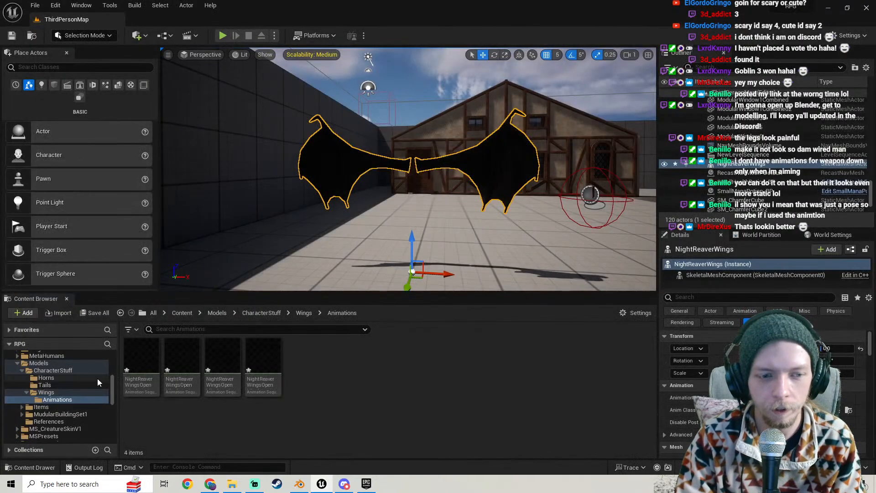
{"action": "left_click", "coordinate": [96, 313]}
{"action": "left_click", "coordinate": [529, 345]}
- Place the third imported wing animation in the level to check its size, and delete it from the level
{"action": "mouse_move", "coordinate": [462, 215]}
{"action": "right_mouse_down"}
{"action": "mouse_move", "coordinate": [470, 246]}
{"action": "mouse_move", "coordinate": [463, 230]}
{"action": "right_mouse_up"}
{"action": "key", "text": "s"}
{"action": "left_click", "coordinate": [215, 388]}
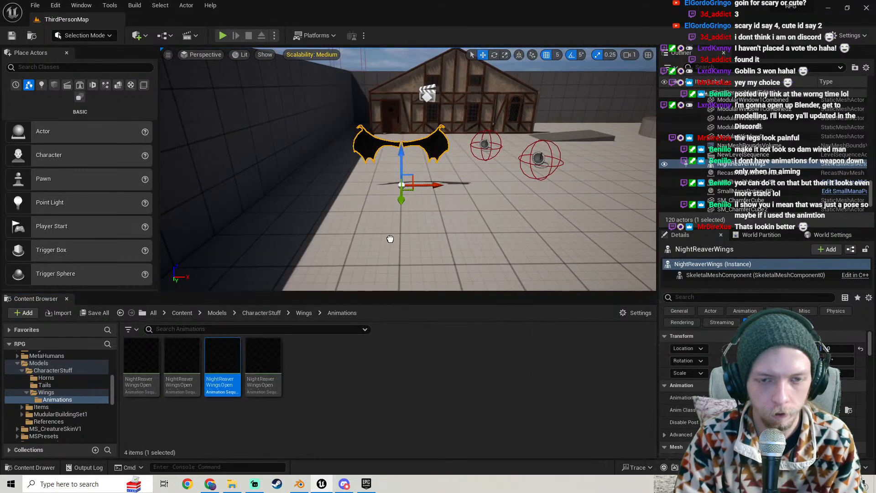
{"action": "left_click_drag", "start_coordinate": [418, 226], "coordinate": [416, 227]}
{"action": "right_click_drag", "start_coordinate": [417, 226], "coordinate": [462, 223]}
{"action": "key", "text": "w"}
{"action": "key", "text": "w"}
{"action": "key", "text": "s"}
{"action": "key", "text": "Delete"}
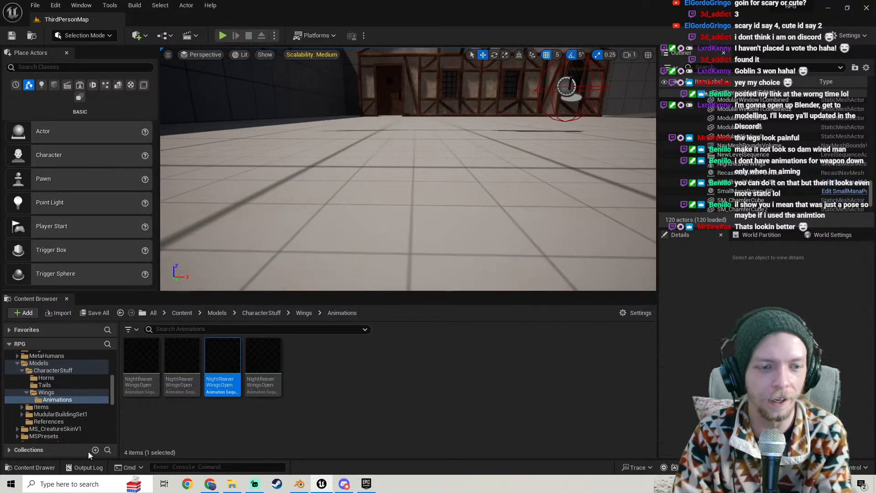
- Force delete all four NightReaverWingsOpenIdle animation sequences from the Animations folder
{"action": "left_click", "coordinate": [150, 380]}
{"action": "left_click", "coordinate": [269, 378], "text": "shift"}
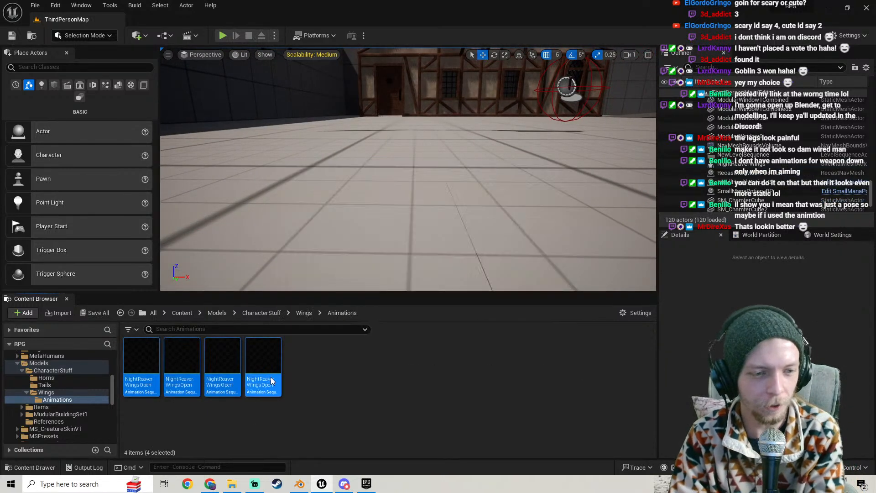
{"action": "key", "text": "Delete"}
{"action": "left_click", "coordinate": [373, 390]}
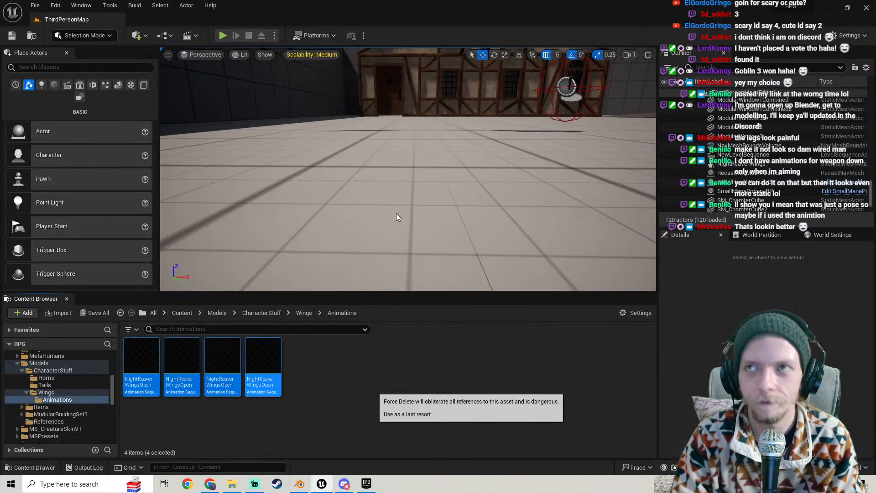
{"action": "right_click_drag", "start_coordinate": [434, 217], "coordinate": [450, 244]}
{"action": "key", "text": "s"}
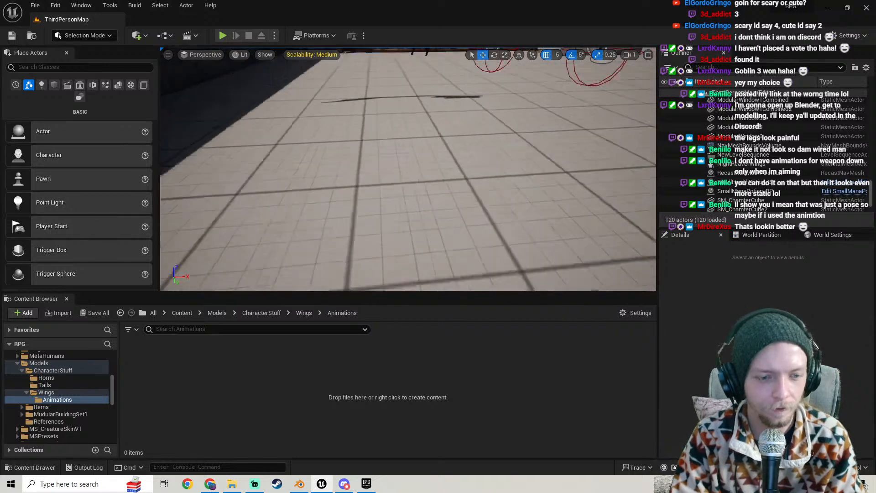
- Bring NightReaverWingsOpenIdle.fbx from File Explorer into the Animations folder and assign the NightReaverWings skeleton in the import options
{"action": "left_click", "coordinate": [232, 484]}
{"action": "left_click_drag", "start_coordinate": [578, 176], "coordinate": [421, 388]}
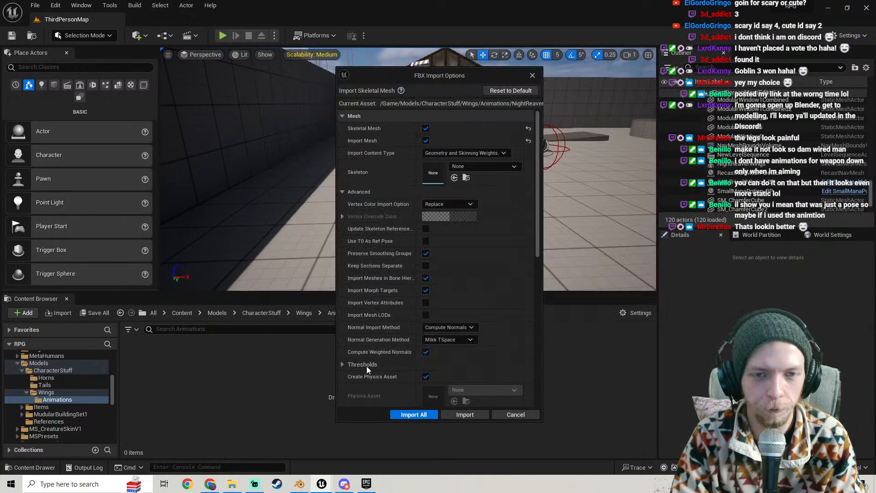
{"action": "left_click", "coordinate": [475, 165]}
{"action": "type", "text": "wings"}
{"action": "left_click", "coordinate": [511, 261]}
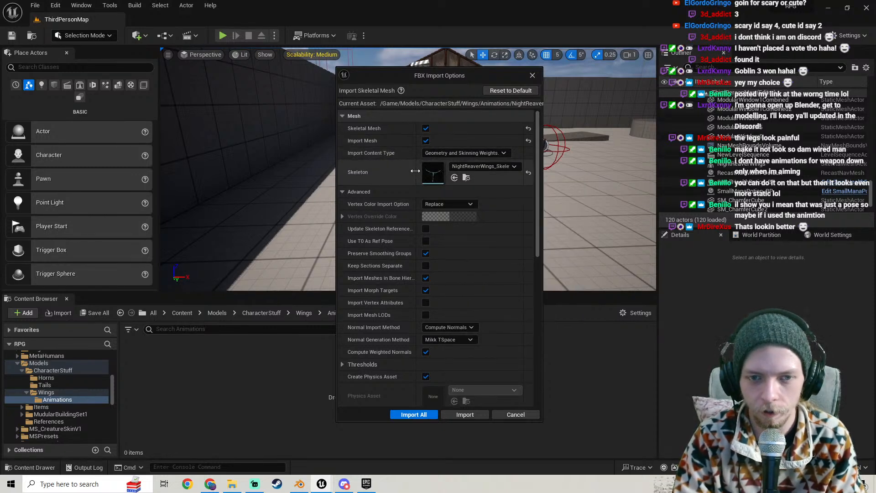
- Turn off Import Mesh, set the import uniform scale to 100 and import all the animations
{"action": "scroll", "coordinate": [398, 281], "scroll_direction": "down", "scroll_amount": 7}
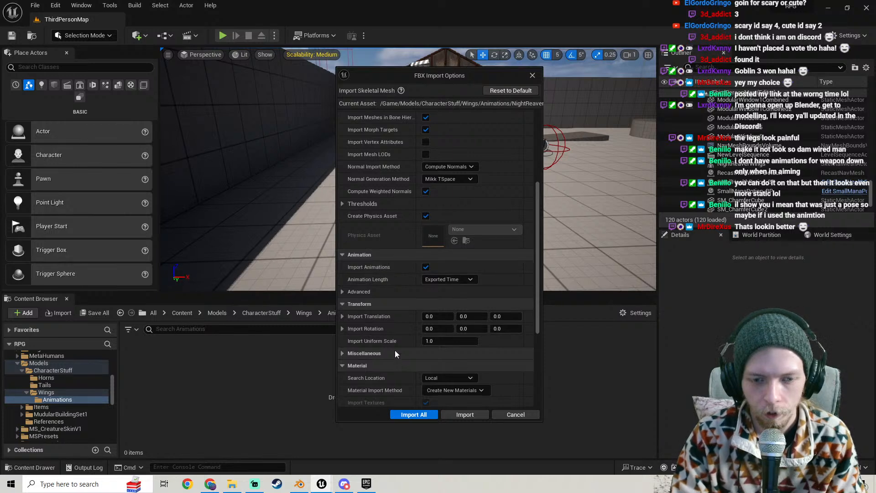
{"action": "left_click", "coordinate": [439, 341]}
{"action": "type", "text": "100"}
{"action": "key", "text": "Return"}
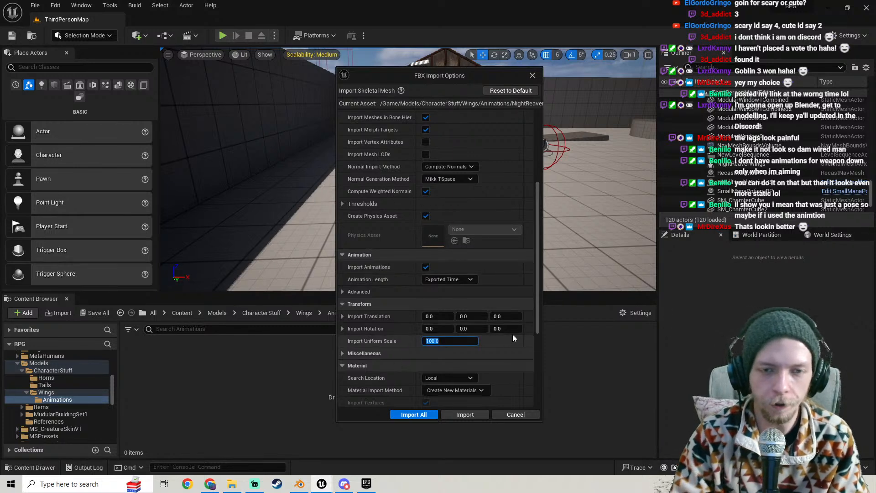
{"action": "scroll", "coordinate": [368, 226], "scroll_direction": "up", "scroll_amount": 8}
{"action": "left_click", "coordinate": [426, 141]}
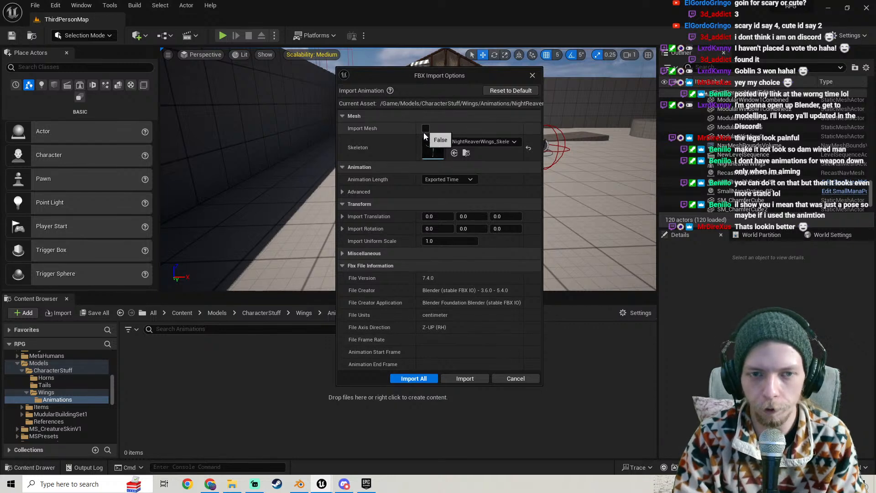
{"action": "left_click", "coordinate": [451, 241]}
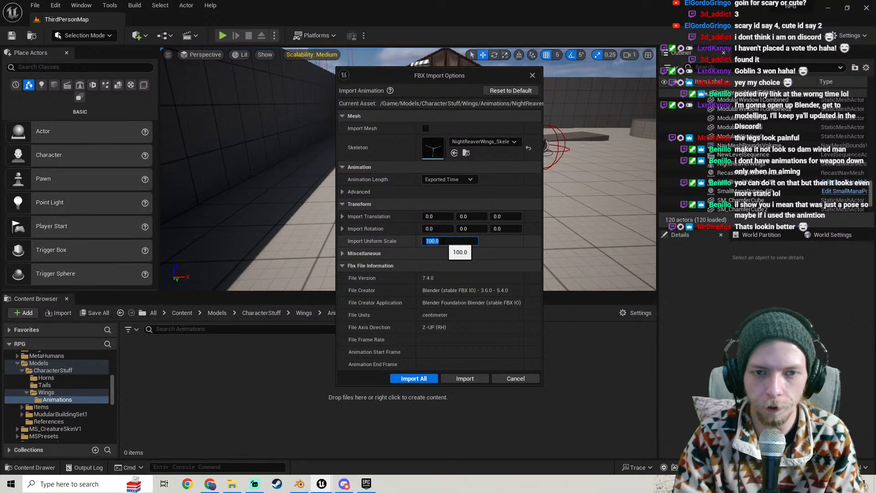
{"action": "left_click", "coordinate": [413, 379]}
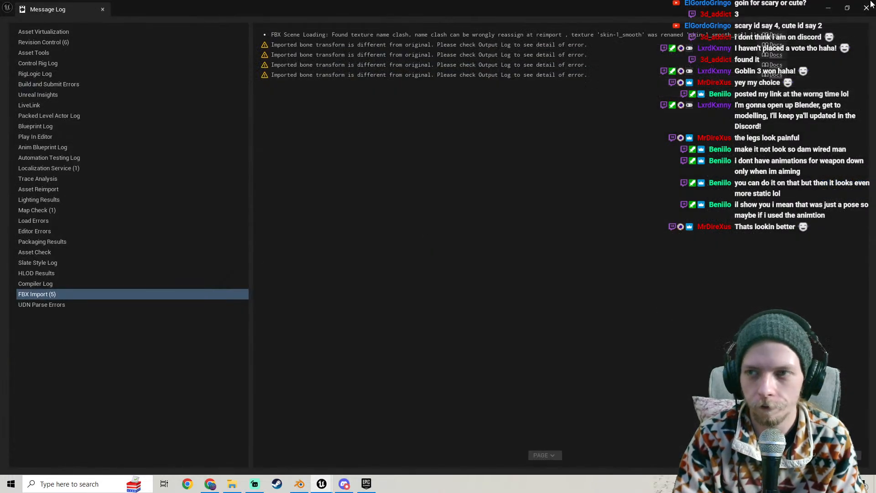
- Place the first imported wing animation in the level in front of the existing wings, and save all modified content
{"action": "left_click", "coordinate": [867, 8]}
{"action": "left_click_drag", "start_coordinate": [142, 361], "coordinate": [402, 216]}
{"action": "key", "text": "w"}
{"action": "right_click_drag", "start_coordinate": [441, 201], "coordinate": [397, 200]}
{"action": "key", "text": "s"}
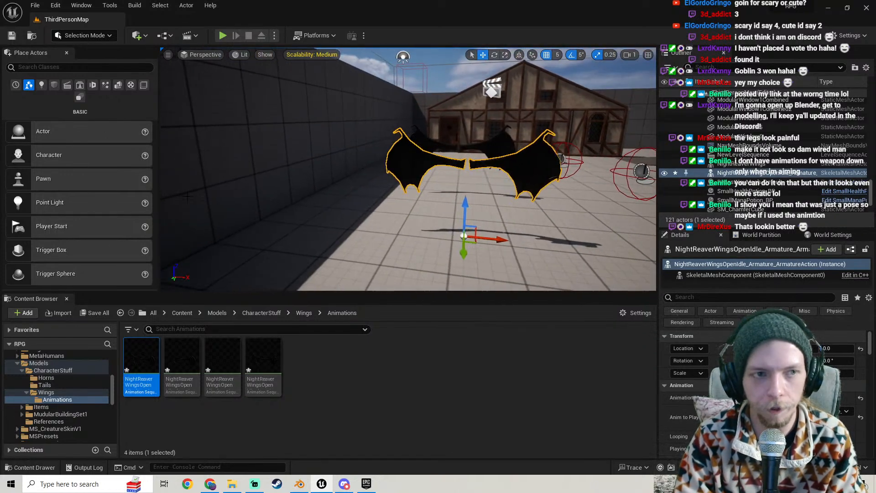
{"action": "left_click", "coordinate": [107, 312]}
{"action": "left_click", "coordinate": [511, 346]}
- Compare the placed wing animation's size with the existing wings from several distances, and delete it from the level
{"action": "right_click_drag", "start_coordinate": [452, 241], "coordinate": [547, 260]}
{"action": "key", "text": "w"}
{"action": "key", "text": "s"}
{"action": "key", "text": "d"}
{"action": "key", "text": "w"}
{"action": "key", "text": "s"}
{"action": "key", "text": "a"}
{"action": "key", "text": "w"}
{"action": "key", "text": "s"}
{"action": "key", "text": "d"}
{"action": "key", "text": "d"}
{"action": "key", "text": "w"}
{"action": "key", "text": "w"}
{"action": "key", "text": "s"}
{"action": "key", "text": "a"}
{"action": "right_click_drag", "start_coordinate": [402, 233], "coordinate": [441, 237]}
{"action": "key", "text": "w"}
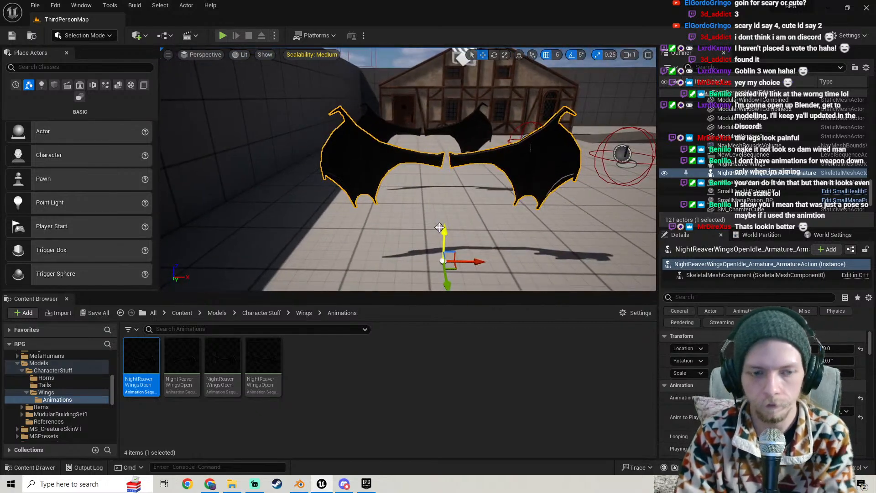
{"action": "key", "text": "Delete"}
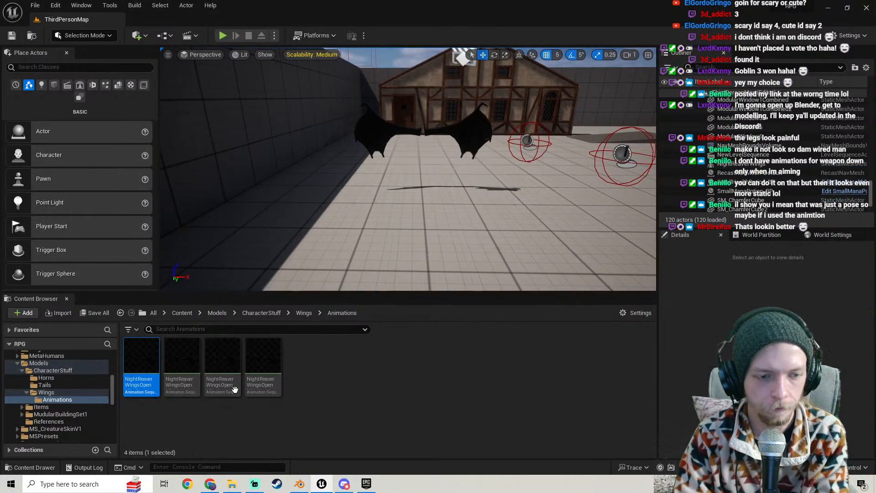
- Preview the third wing animation sequence in the Animations folder, close it and delete the asset
{"action": "double_click", "coordinate": [211, 393]}
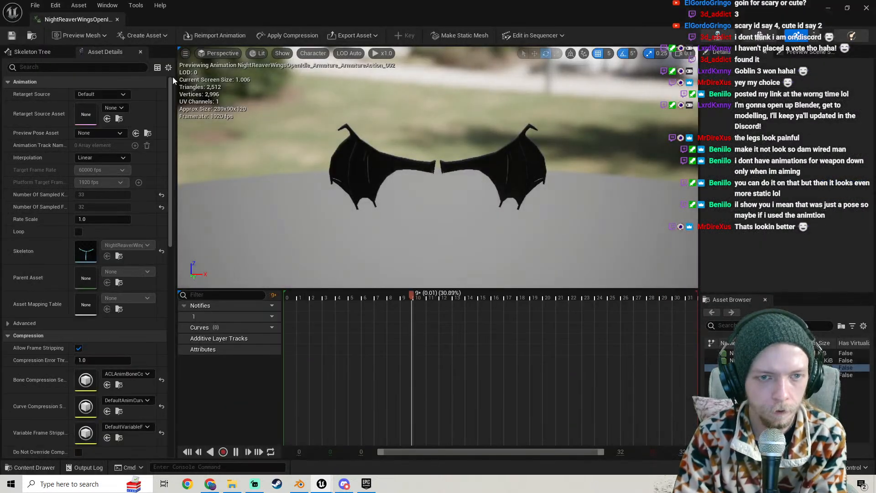
{"action": "left_click", "coordinate": [120, 19]}
{"action": "left_click", "coordinate": [247, 425]}
{"action": "left_click", "coordinate": [222, 366]}
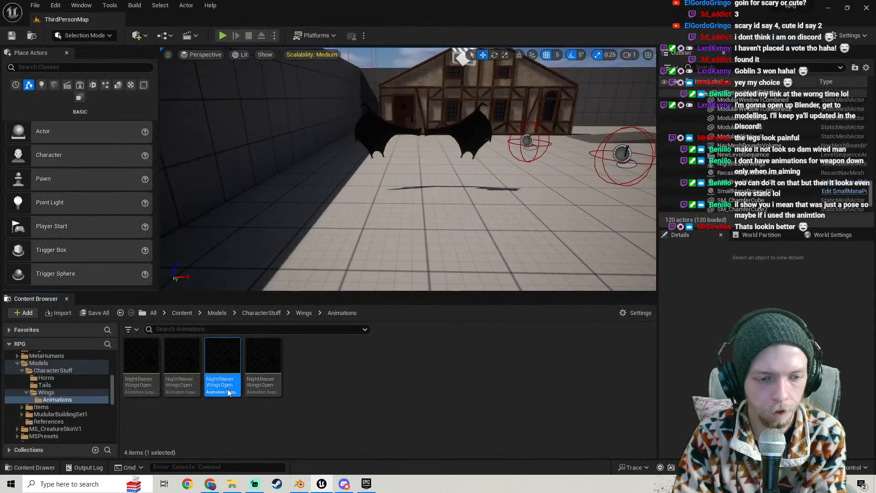
{"action": "key", "text": "Delete"}
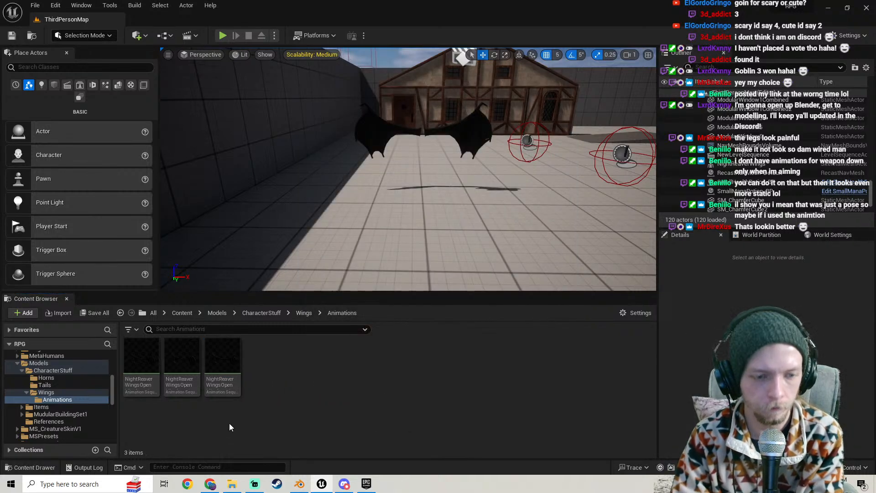
- Preview the second wing animation sequence, close it and force delete the asset
{"action": "left_click", "coordinate": [183, 387]}
{"action": "double_click", "coordinate": [183, 387]}
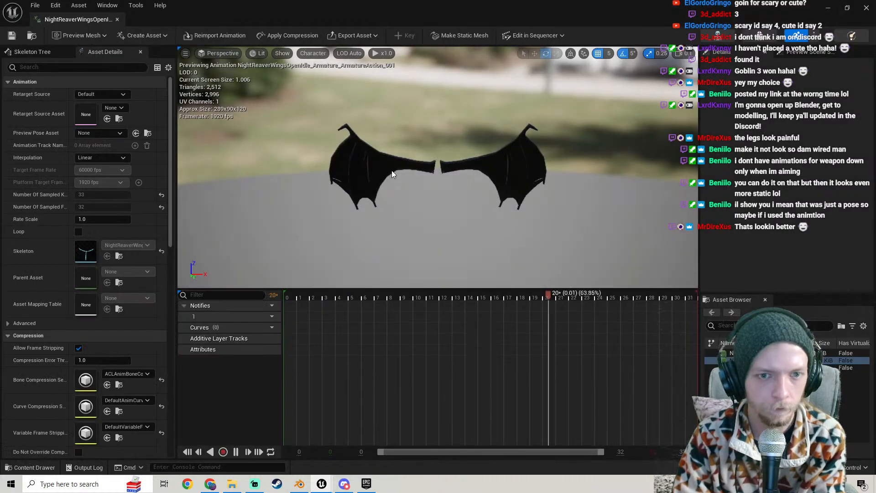
{"action": "left_click", "coordinate": [867, 8]}
{"action": "left_click", "coordinate": [189, 375]}
{"action": "key", "text": "Delete"}
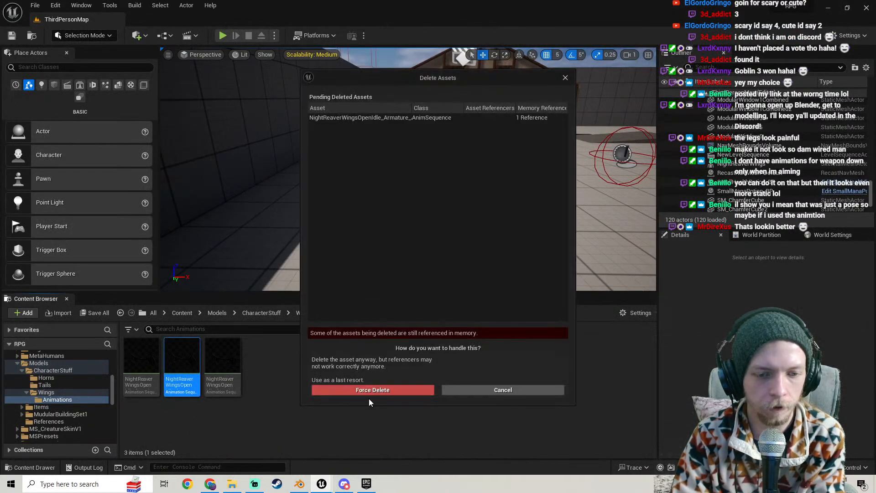
{"action": "left_click", "coordinate": [374, 391]}
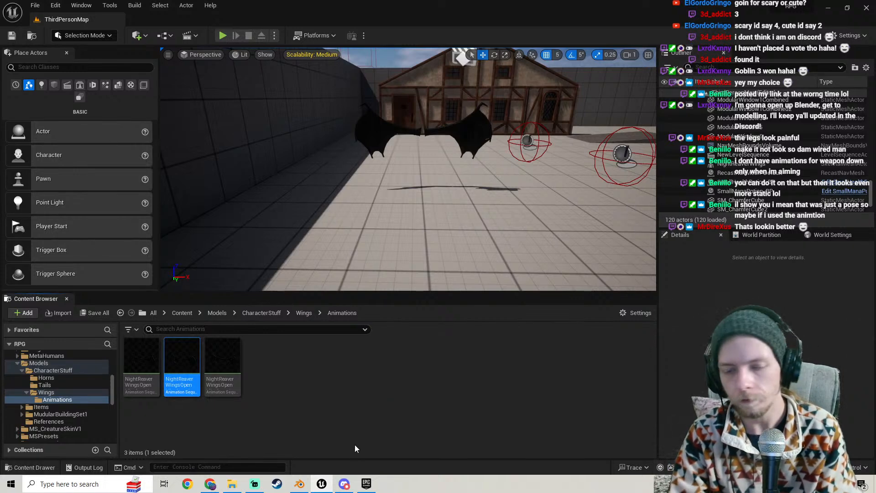
- Preview the NightReaverWingsOpenIdle ArmatureAction_003 sequence and examine the wings' motion up close
{"action": "double_click", "coordinate": [179, 374]}
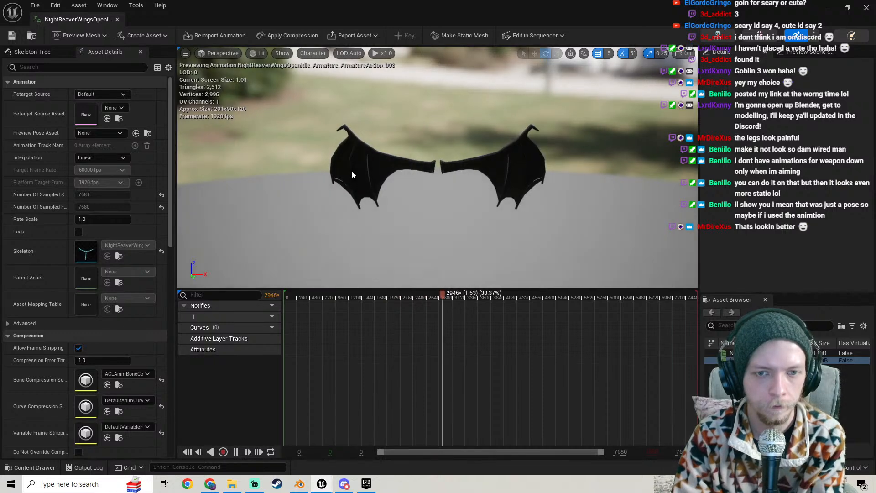
{"action": "right_click_drag", "start_coordinate": [486, 201], "coordinate": [396, 217]}
{"action": "key", "text": "w"}
{"action": "key", "text": "d"}
{"action": "key", "text": "w"}
{"action": "key", "text": "d"}
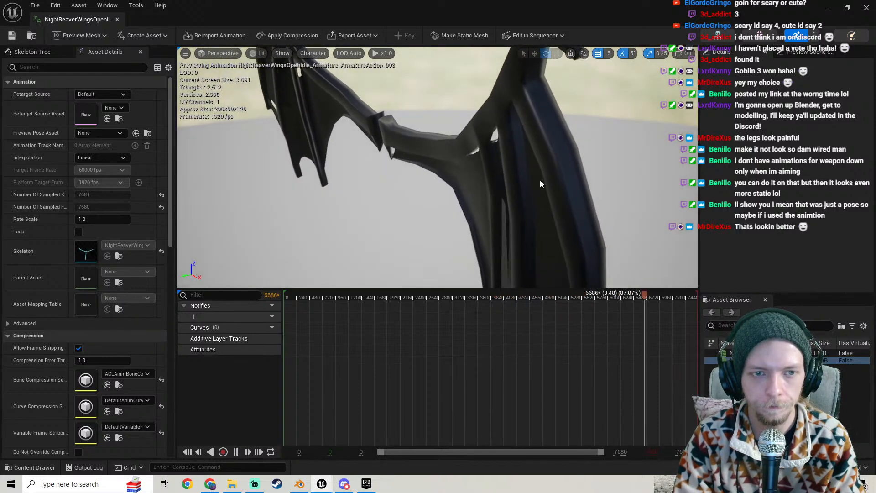
{"action": "left_click", "coordinate": [117, 19]}
- Force delete the first wing animation sequence, keeping only the ArmatureAction_003 sequence in the folder
{"action": "left_click", "coordinate": [170, 427]}
{"action": "left_click", "coordinate": [142, 387]}
{"action": "key", "text": "Delete"}
{"action": "left_click", "coordinate": [431, 389]}
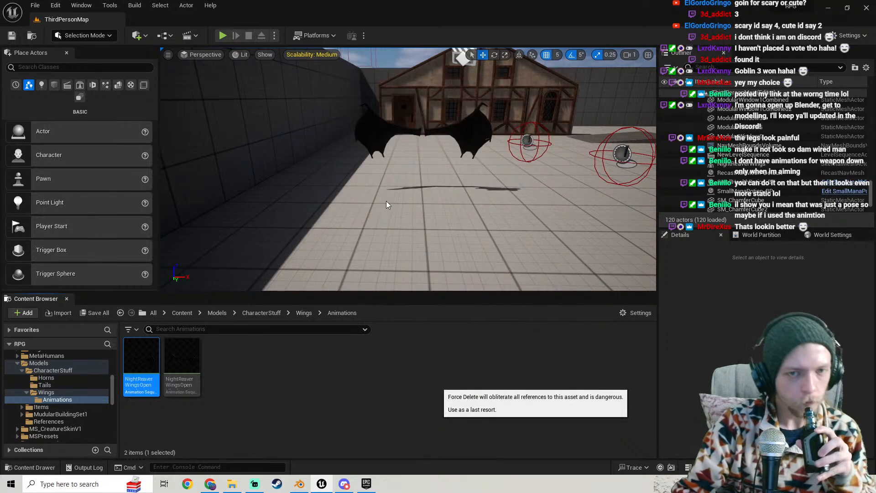
- Set the NightReaverWings actor in the level to play an animation asset, and assign the remaining NightReaverWingsOpenIdle sequence to it
{"action": "key", "text": "w"}
{"action": "right_click_drag", "start_coordinate": [419, 214], "coordinate": [447, 219]}
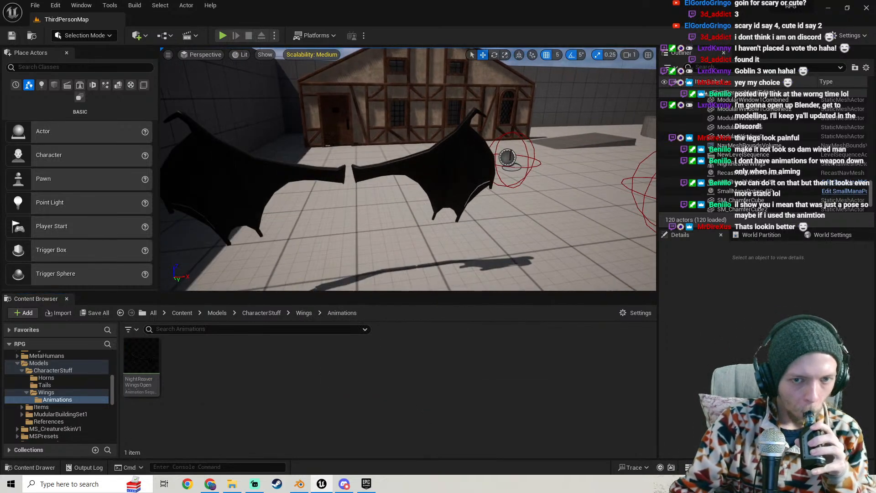
{"action": "left_click", "coordinate": [418, 183]}
{"action": "right_click_drag", "start_coordinate": [417, 182], "coordinate": [402, 179]}
{"action": "key", "text": "s"}
{"action": "right_click_drag", "start_coordinate": [420, 224], "coordinate": [403, 222]}
{"action": "key", "text": "s"}
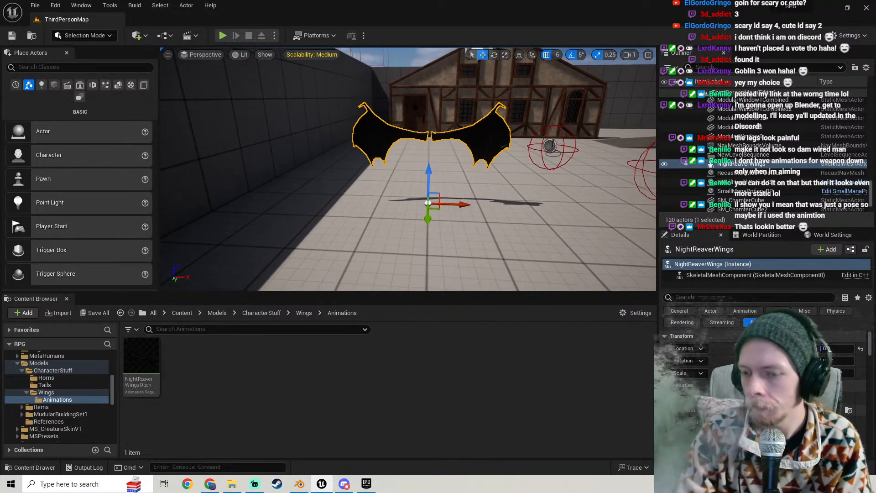
{"action": "left_click", "coordinate": [794, 410]}
{"action": "left_click", "coordinate": [790, 410]}
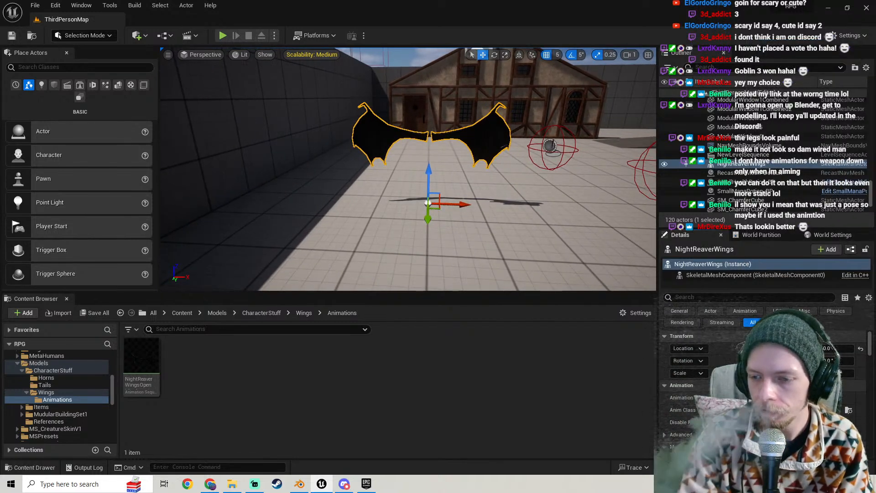
{"action": "left_click", "coordinate": [795, 412]}
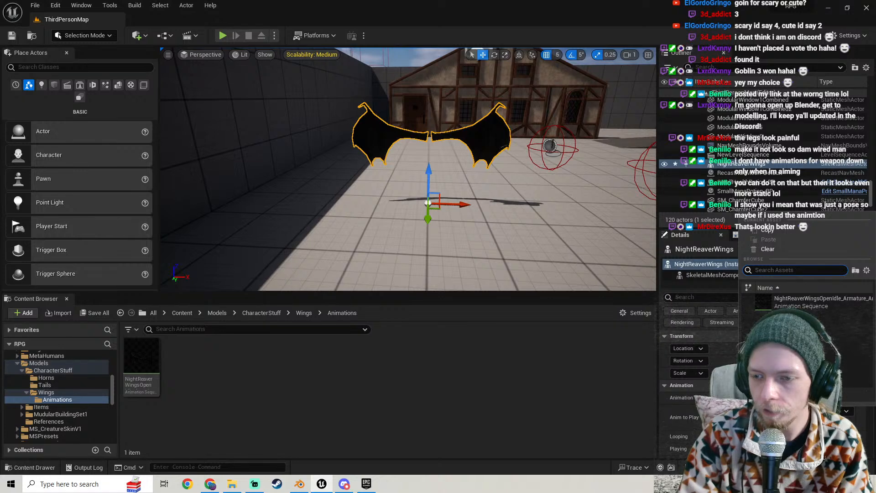
{"action": "left_click", "coordinate": [795, 303]}
{"action": "key", "text": "w"}
{"action": "right_click_drag", "start_coordinate": [499, 211], "coordinate": [511, 201]}
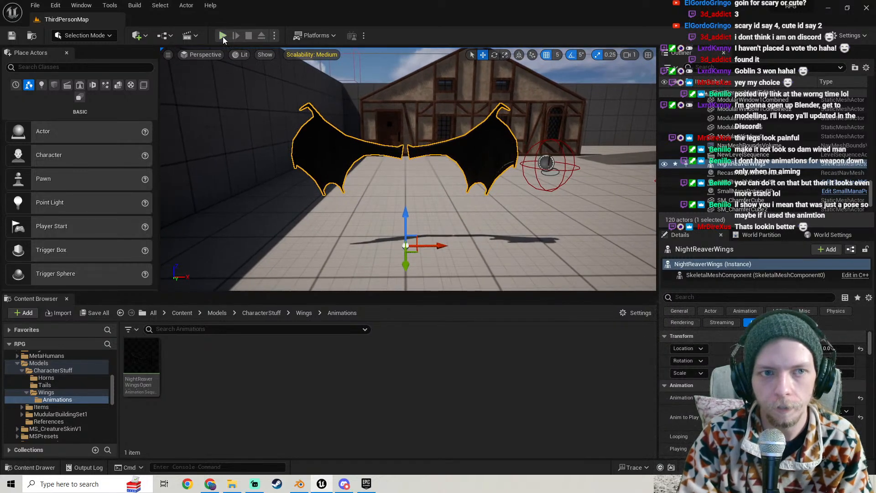
- Play the level and walk the character around the wings to check the idle animation, ending the play session
{"action": "key", "text": "alt+p"}
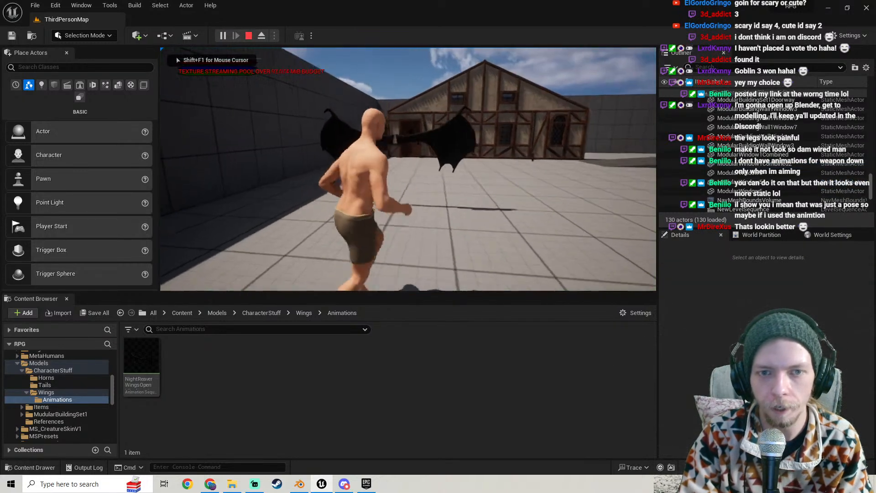
{"action": "key", "text": "s"}
{"action": "key", "text": "a"}
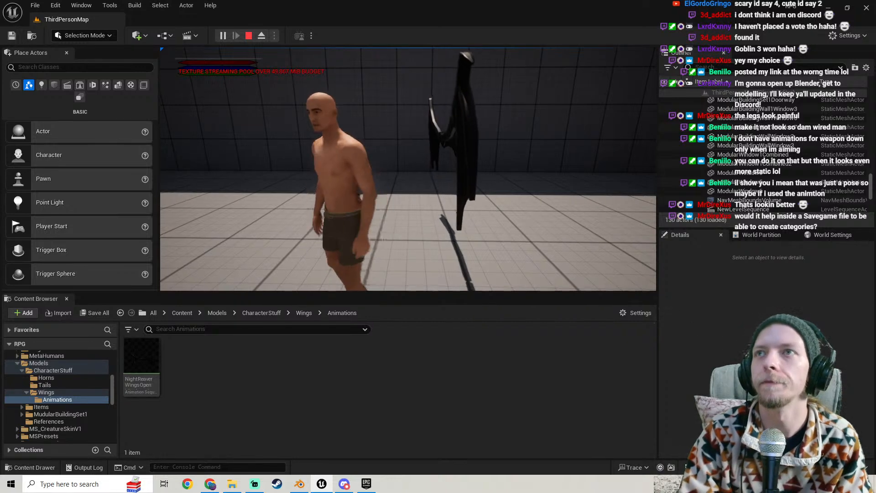
{"action": "key", "text": "a"}
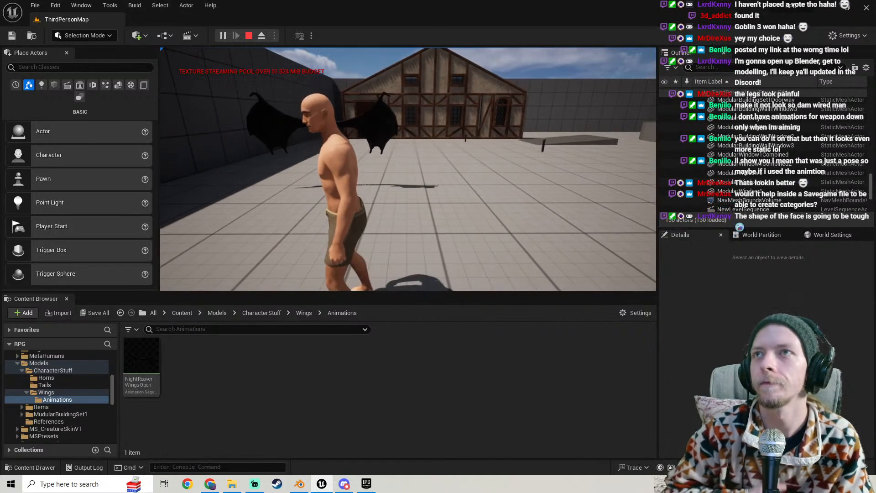
{"action": "key", "text": "s"}
{"action": "key", "text": "w"}
{"action": "key", "text": "d"}
{"action": "key", "text": "a"}
{"action": "key", "text": "space"}
{"action": "key", "text": "s"}
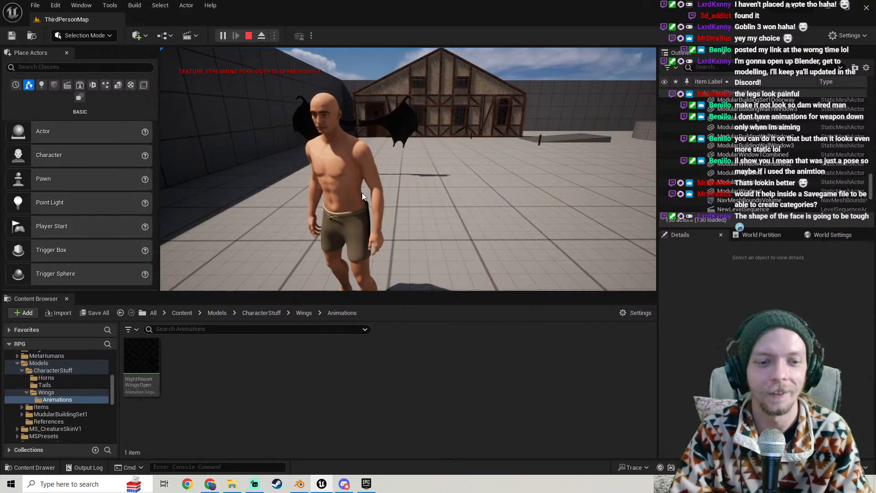
{"action": "key", "text": "Escape"}
- Set the texture streaming pool size with the console command r.streaming.poolsize 130
{"action": "type", "text": "r"}
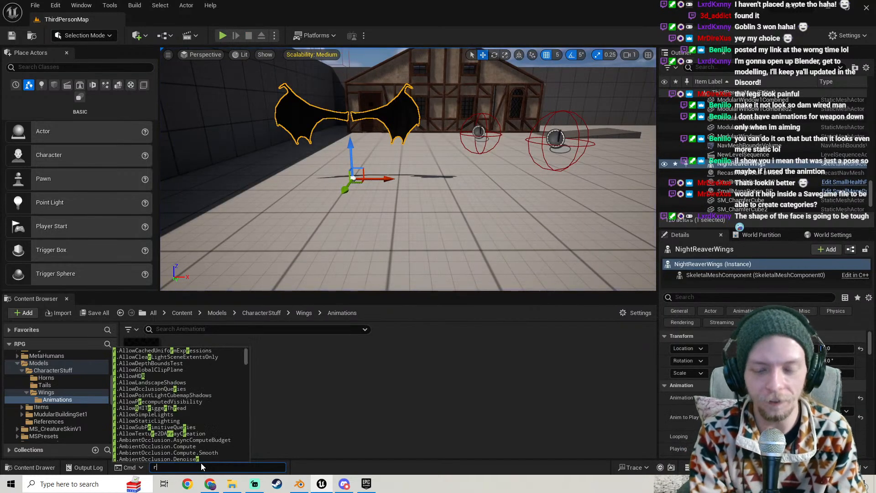
{"action": "key", "text": "BackSpace"}
{"action": "type", "text": "r.stre"}
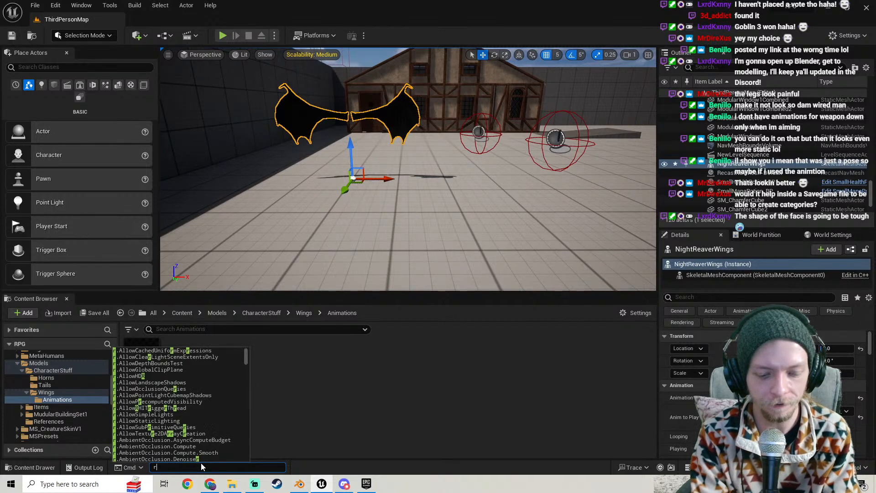
{"action": "type", "text": "aming.poolsize 130"}
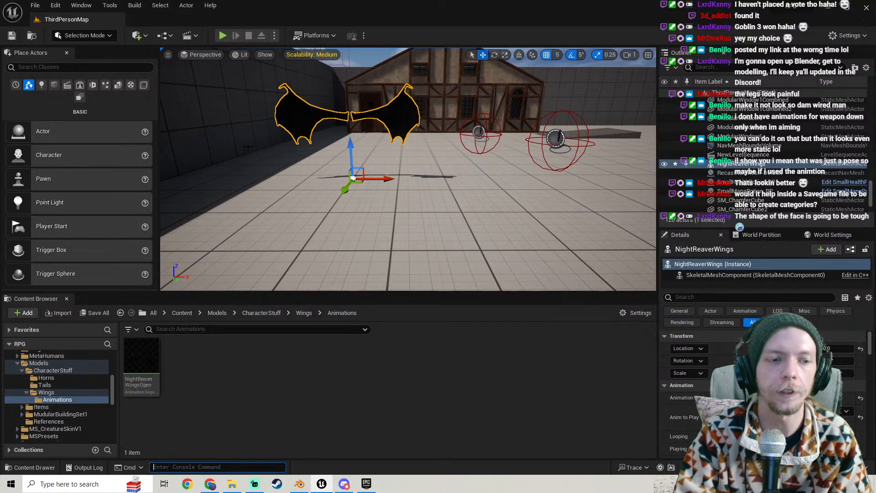
- Save all modified content, including the level's changed wings actor
{"action": "left_click", "coordinate": [97, 314]}
{"action": "left_click", "coordinate": [498, 345]}
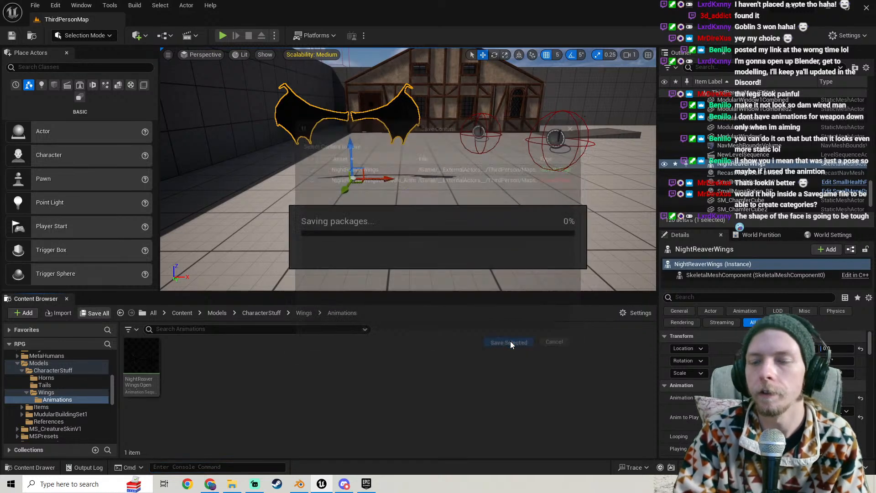
{"action": "right_click_drag", "start_coordinate": [452, 166], "coordinate": [453, 161]}
{"action": "key", "text": "s"}
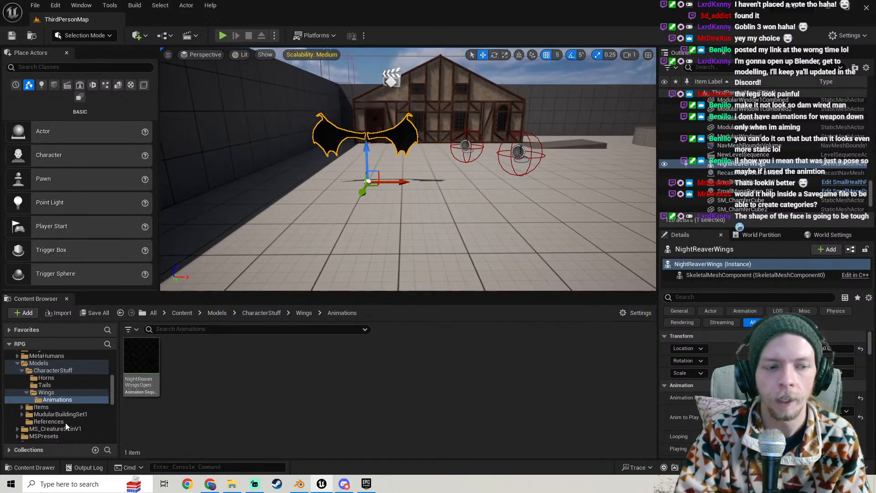
- Open the CustomCharacter component blueprint from the ThirdPerson/Blueprints/Components folder
{"action": "left_click", "coordinate": [17, 363]}
{"action": "scroll", "coordinate": [48, 435], "scroll_direction": "down", "scroll_amount": 4}
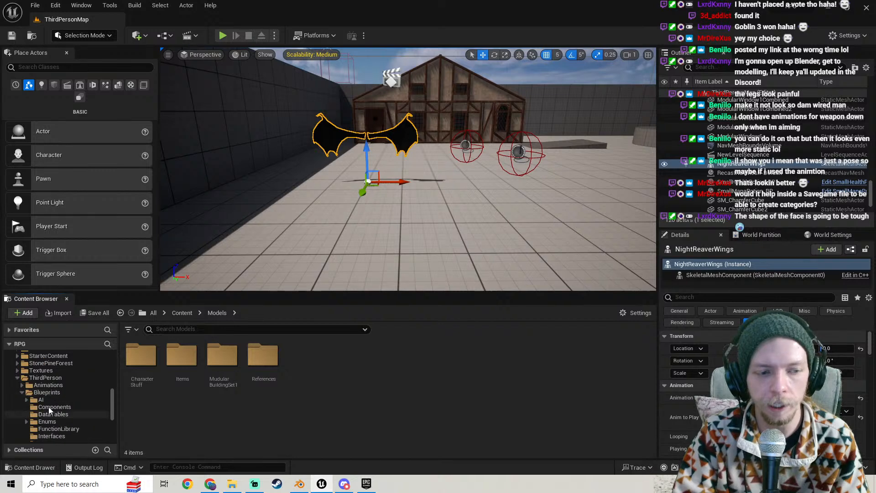
{"action": "left_click", "coordinate": [37, 379]}
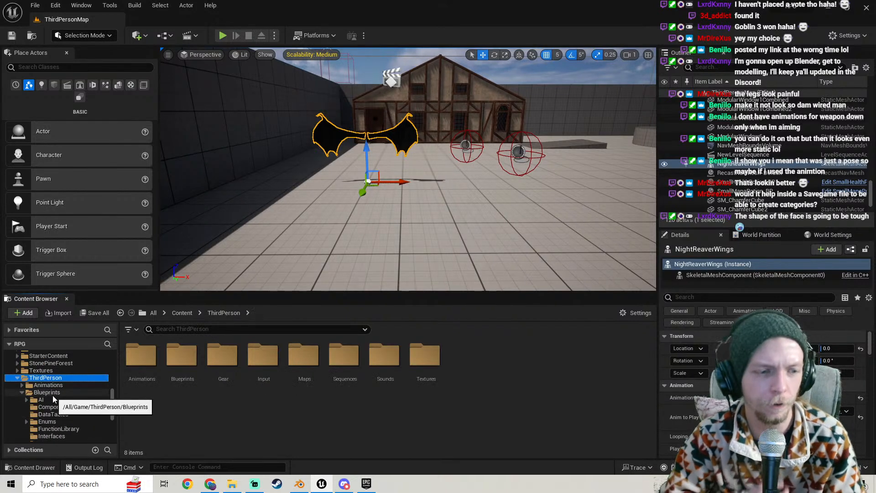
{"action": "left_click", "coordinate": [51, 394]}
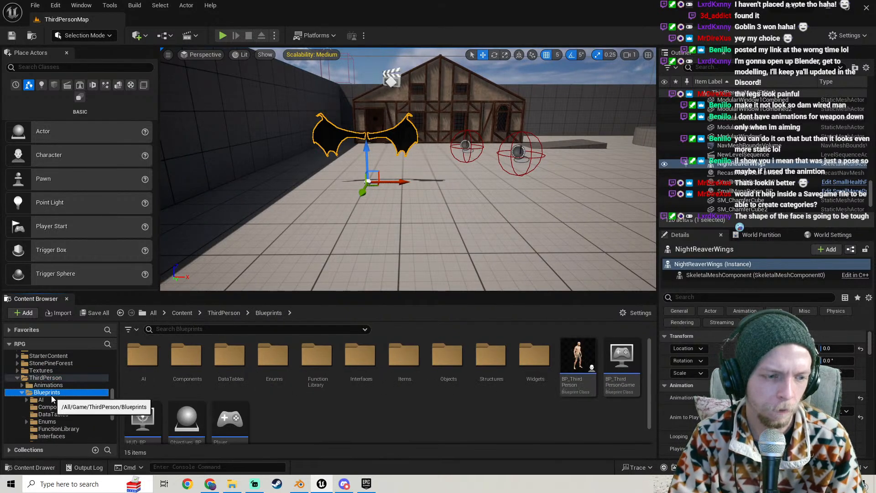
{"action": "double_click", "coordinate": [185, 360]}
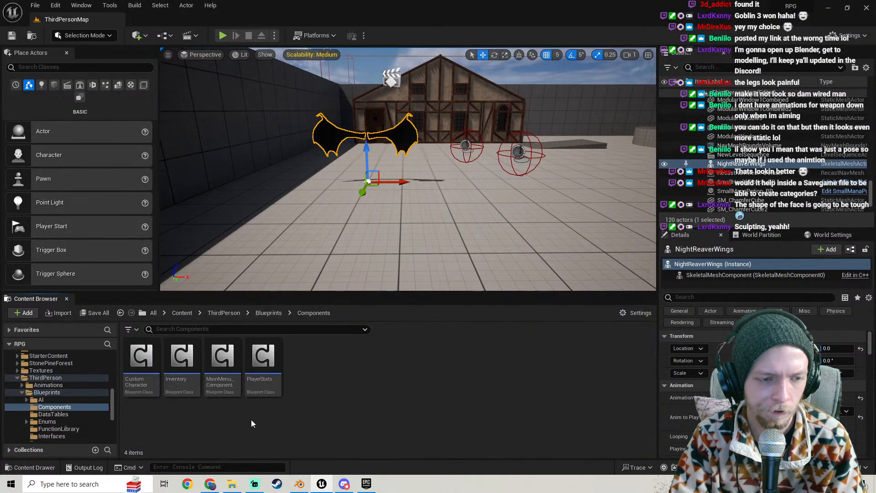
{"action": "double_click", "coordinate": [137, 384]}
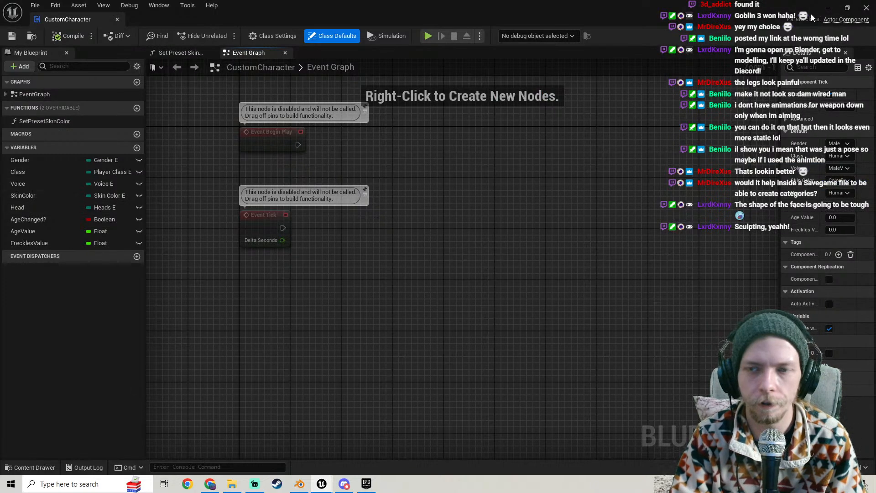
- Inspect the Gender variable's properties, close the CustomCharacter blueprint and collapse the ThirdPerson folder
{"action": "left_click", "coordinate": [35, 160]}
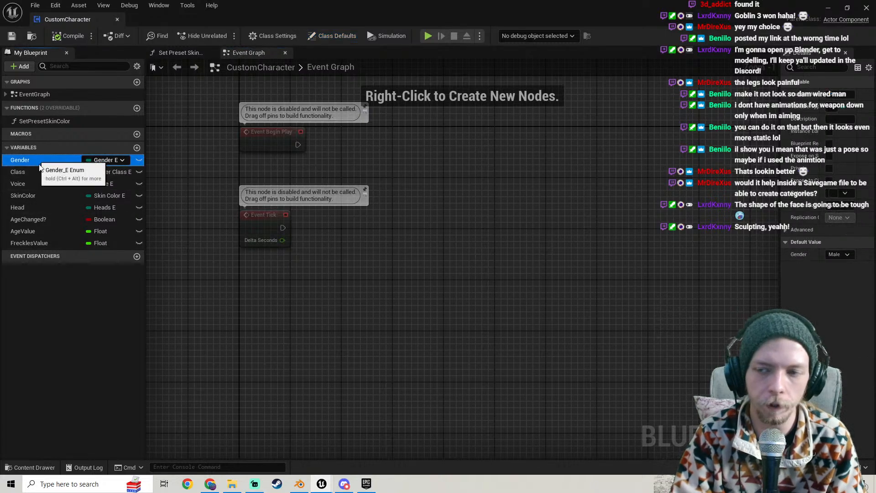
{"action": "left_click_drag", "start_coordinate": [780, 178], "coordinate": [641, 206]}
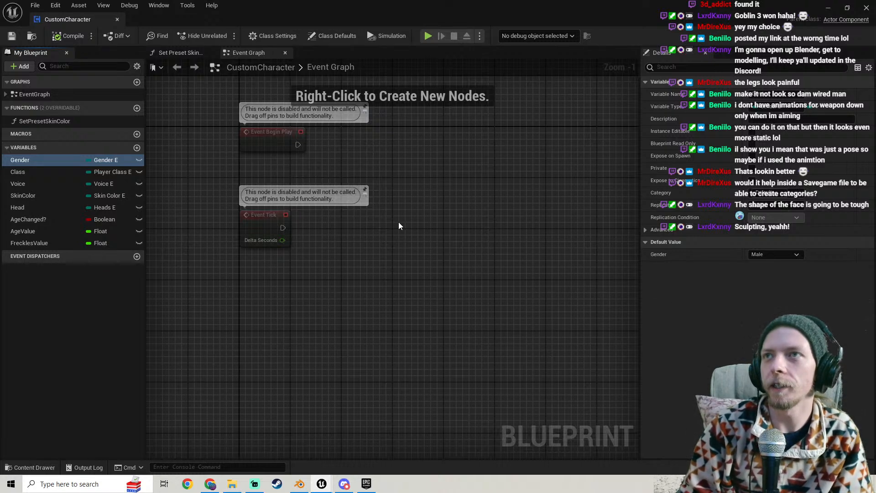
{"action": "left_click", "coordinate": [866, 8]}
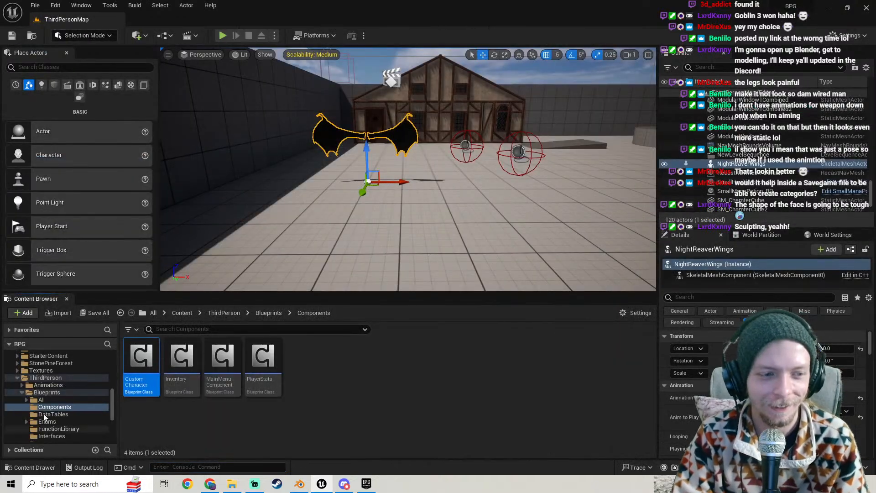
{"action": "left_click", "coordinate": [17, 378]}
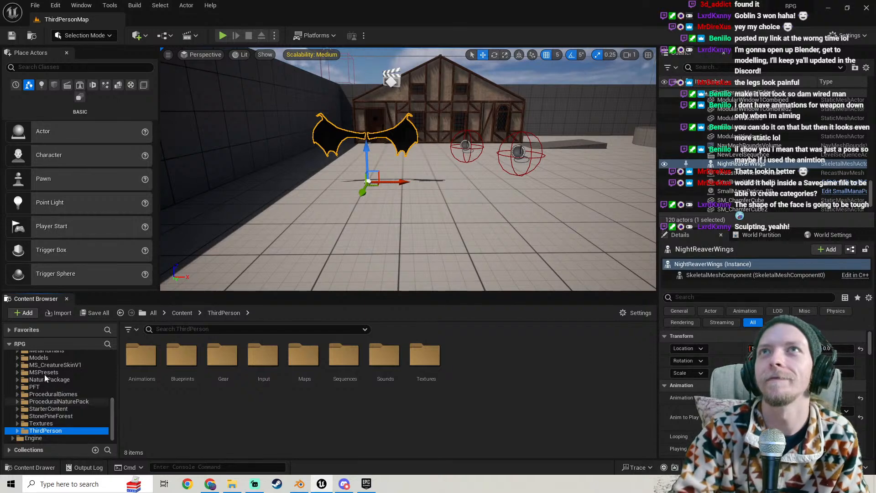
- Open the NightReaverWings skeletal mesh used by the selected actor and shrink its editor window so the Content Browser stays reachable
{"action": "key", "text": "s"}
{"action": "right_click_drag", "start_coordinate": [417, 263], "coordinate": [417, 230]}
{"action": "key", "text": "w"}
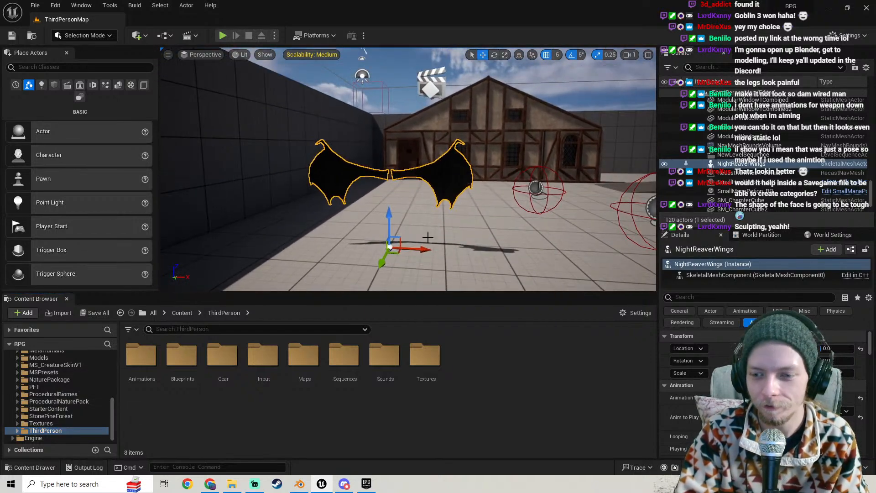
{"action": "scroll", "coordinate": [44, 425], "scroll_direction": "up", "scroll_amount": 2}
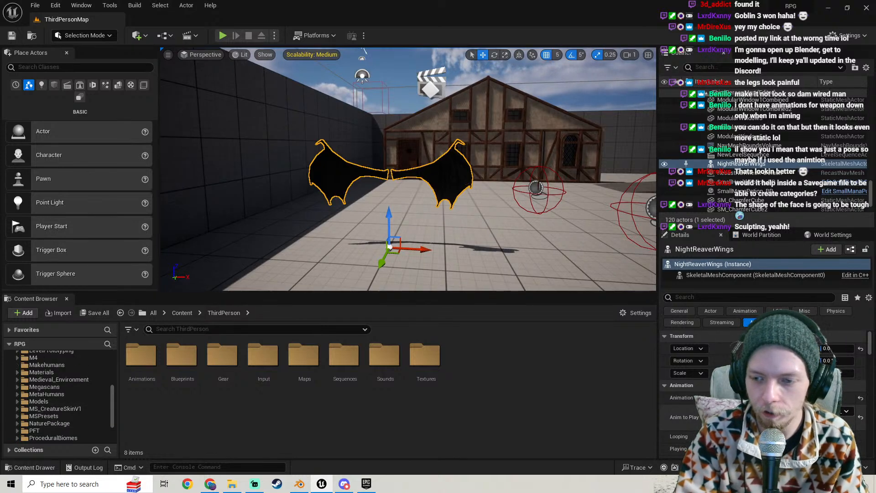
{"action": "scroll", "coordinate": [760, 398], "scroll_direction": "down", "scroll_amount": 3}
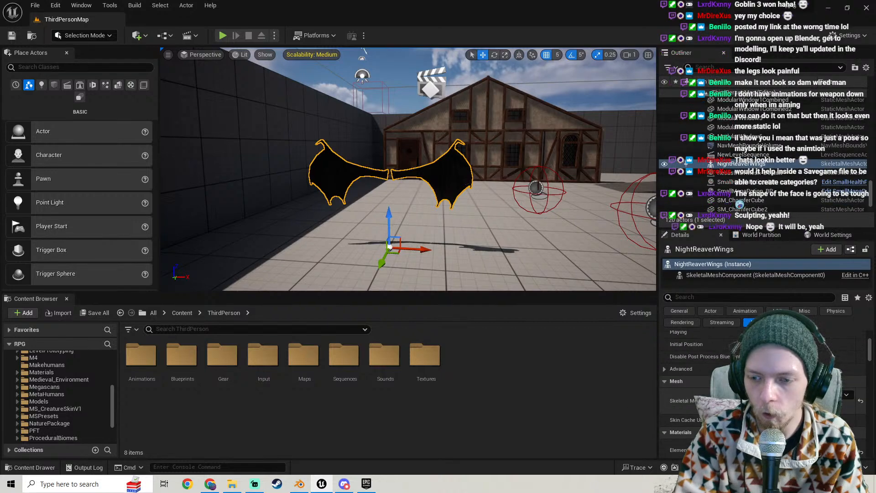
{"action": "double_click", "coordinate": [760, 400]}
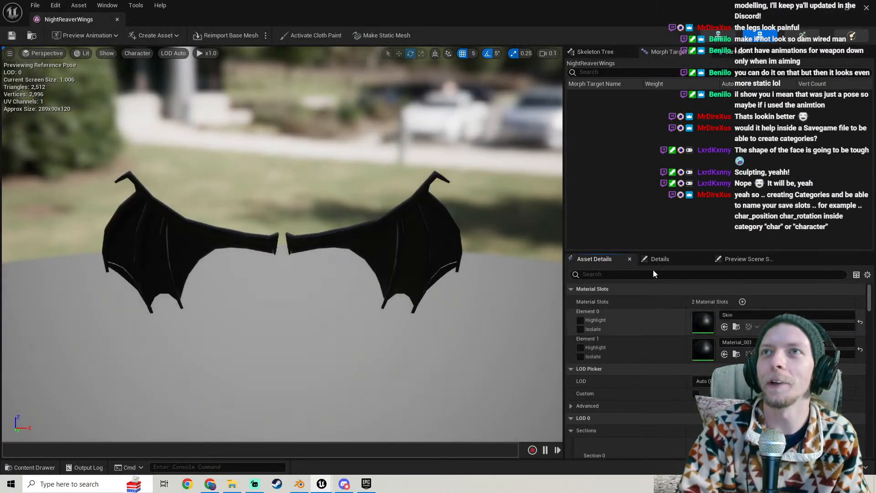
{"action": "left_click", "coordinate": [847, 14]}
{"action": "right_click_drag", "start_coordinate": [368, 235], "coordinate": [368, 236]}
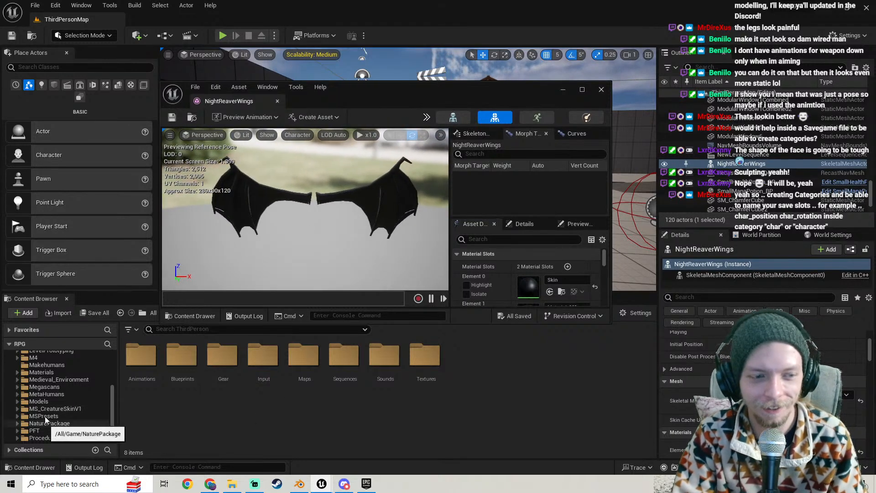
- Assign NightReaverWingBone_MI from the Materials folder to the mesh's Element 0 and NightReaverWingFlap_MI to Element 1, and save the mesh
{"action": "left_click", "coordinate": [41, 372]}
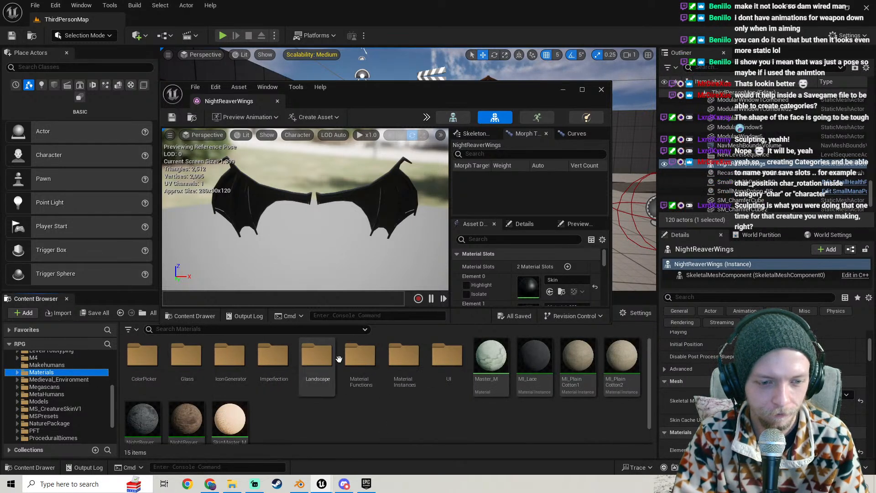
{"action": "scroll", "coordinate": [393, 408], "scroll_direction": "down", "scroll_amount": 1}
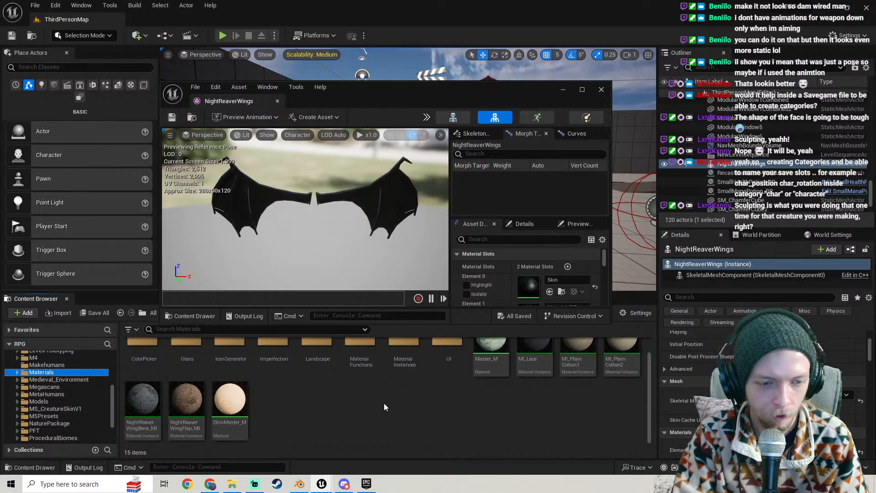
{"action": "scroll", "coordinate": [468, 269], "scroll_direction": "down", "scroll_amount": 1}
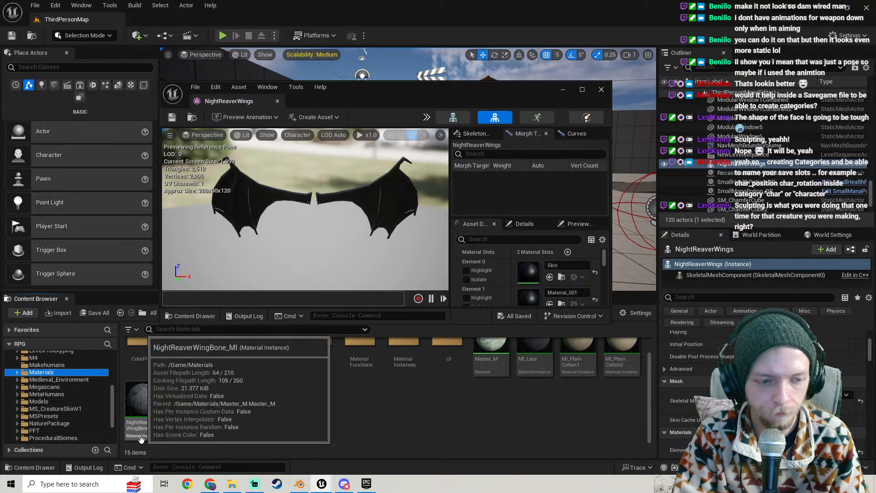
{"action": "left_click_drag", "start_coordinate": [141, 434], "coordinate": [495, 340]}
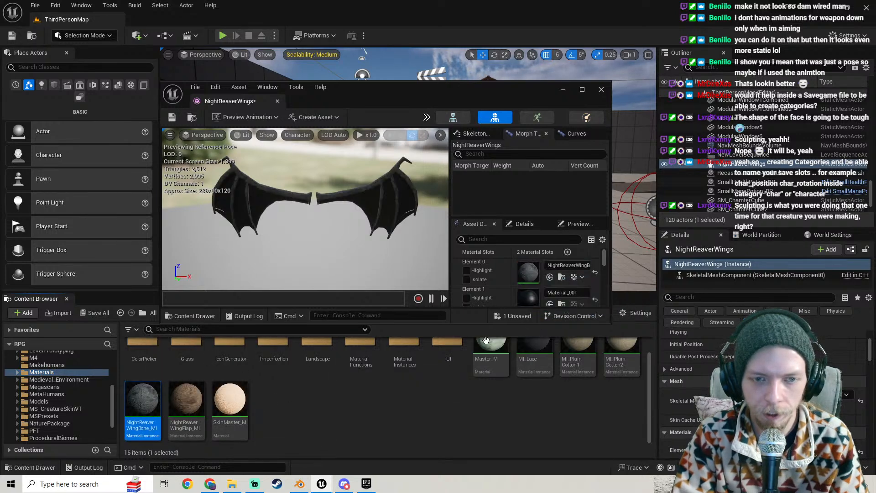
{"action": "left_click_drag", "start_coordinate": [197, 422], "coordinate": [532, 295]}
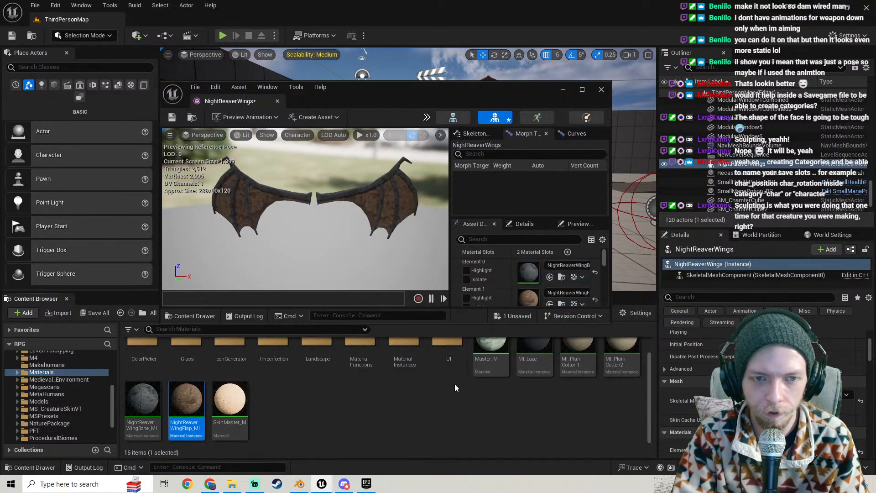
{"action": "left_click", "coordinate": [172, 117]}
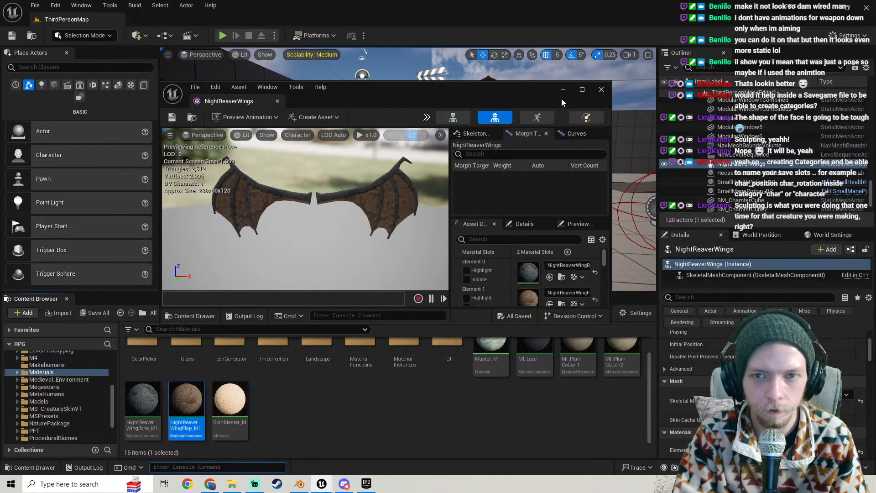
- Minimize the mesh editor and play-test the level, walking the character around the wings to inspect their materials and motion
{"action": "left_click", "coordinate": [563, 90]}
{"action": "left_click", "coordinate": [222, 35]}
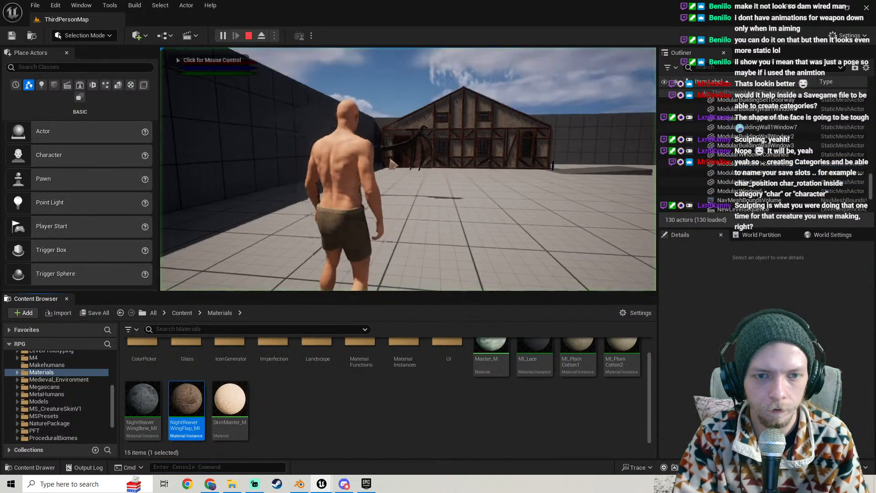
{"action": "left_click", "coordinate": [391, 160]}
{"action": "key", "text": "w"}
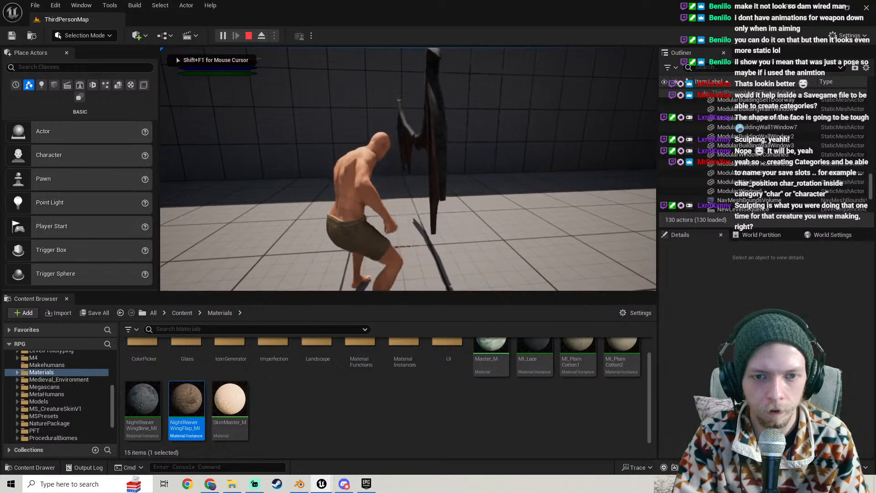
{"action": "key", "text": "a"}
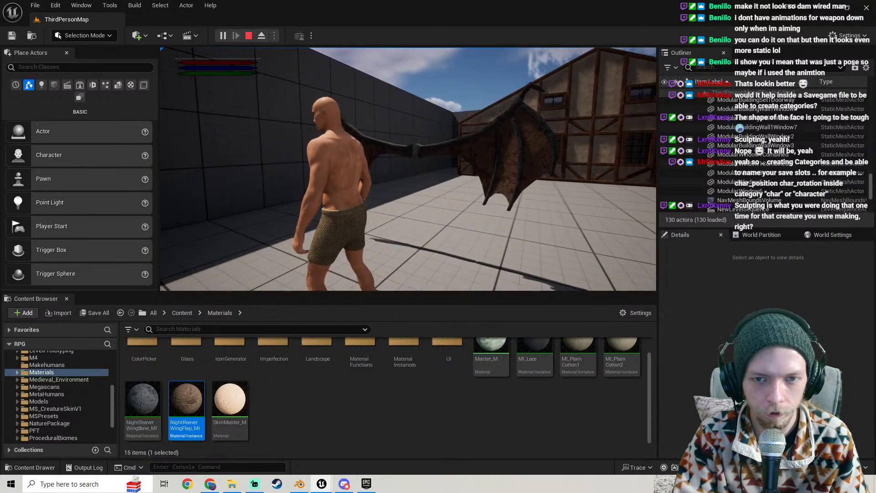
{"action": "key", "text": "s"}
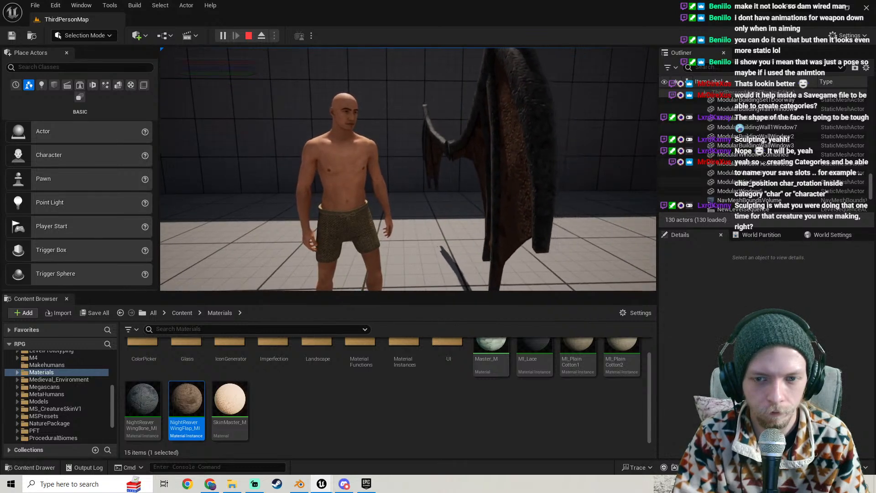
{"action": "key", "text": "s"}
{"action": "key", "text": "d"}
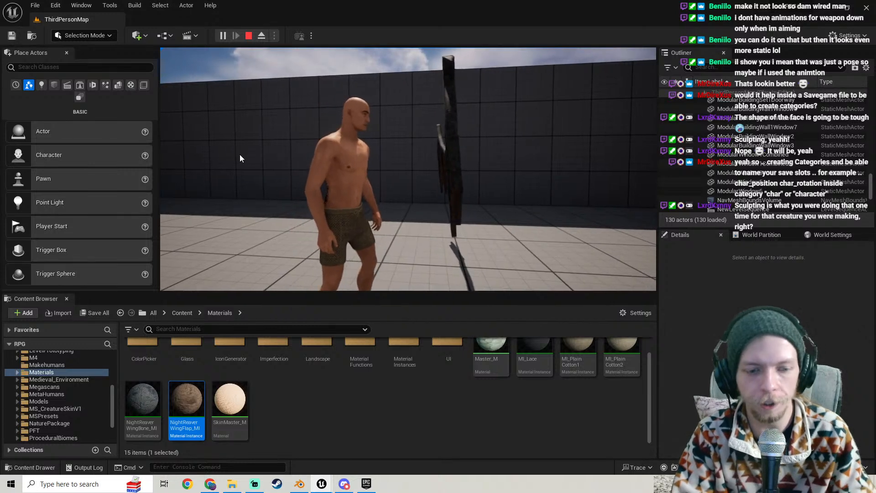
{"action": "key", "text": "Escape"}
- Switch to Blender, view the wings from the side, select the armature alone and put it in Pose Mode
{"action": "left_click", "coordinate": [300, 484]}
{"action": "scroll", "coordinate": [401, 218], "scroll_direction": "up", "scroll_amount": 5}
{"action": "middle_click_drag", "start_coordinate": [400, 219], "coordinate": [369, 204]}
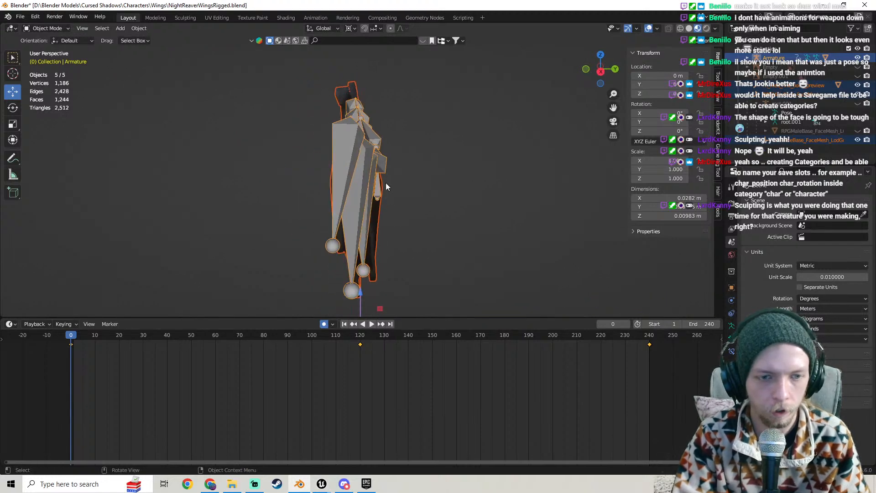
{"action": "left_click", "coordinate": [360, 157]}
{"action": "left_click", "coordinate": [47, 29]}
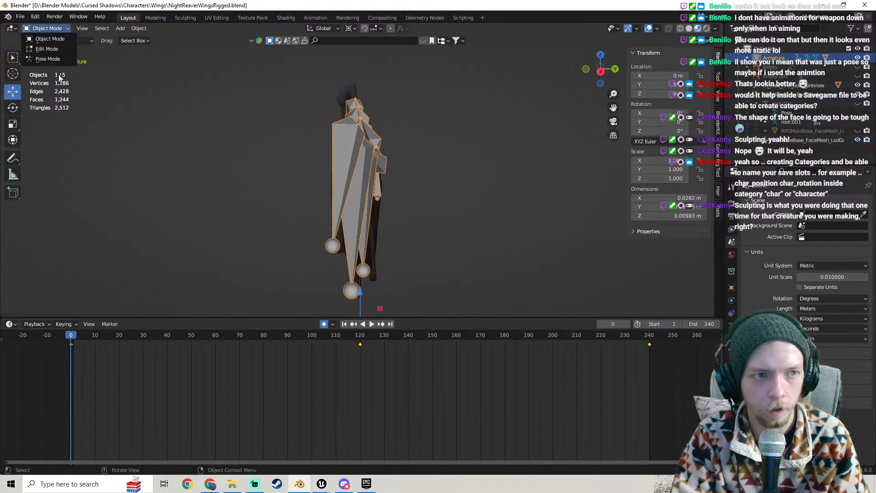
{"action": "left_click", "coordinate": [46, 59]}
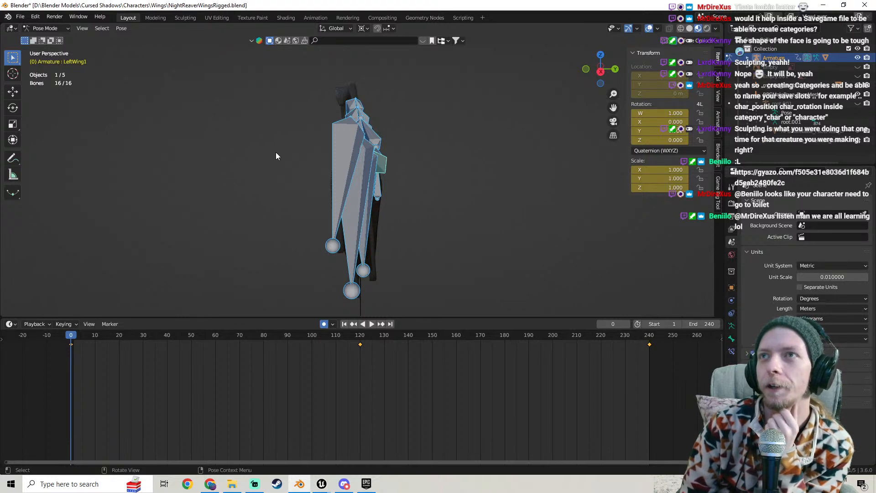
{"action": "right_click", "coordinate": [300, 122]}
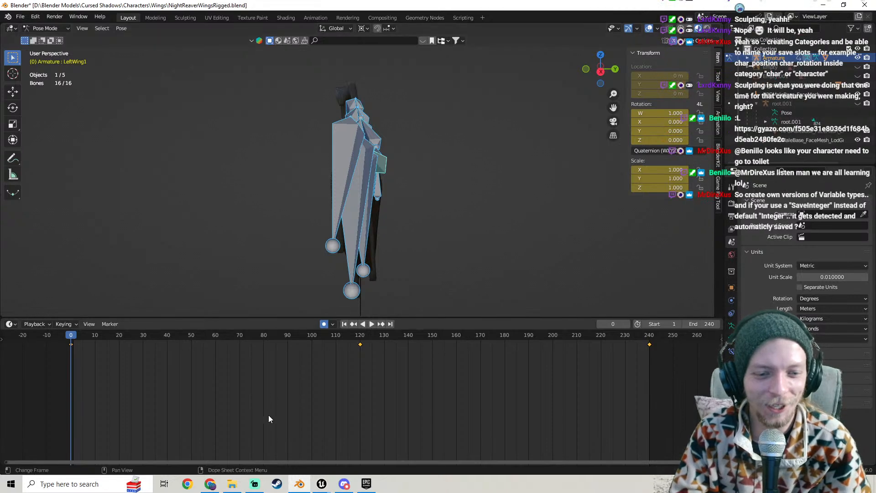
- Watch the Gyazo clip linked in the Streamlabs stream chat in full screen, dismiss the Steam login window and close the clip
{"action": "left_click", "coordinate": [255, 484]}
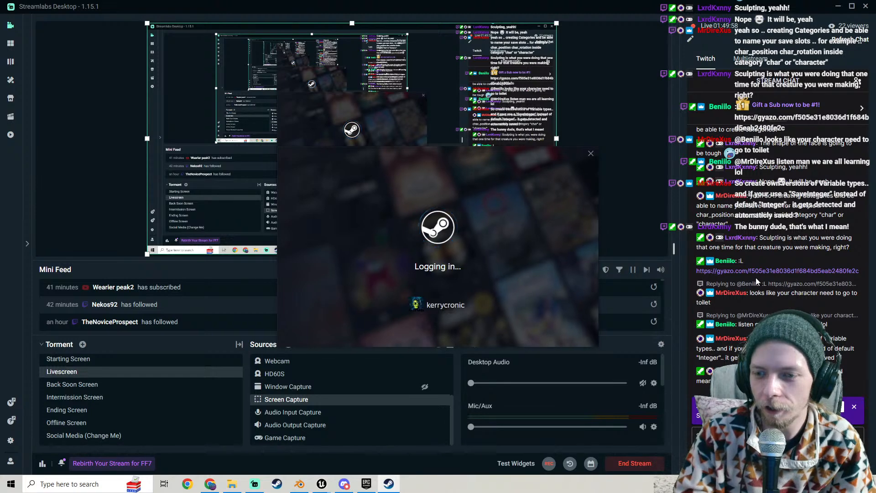
{"action": "left_click", "coordinate": [757, 273]}
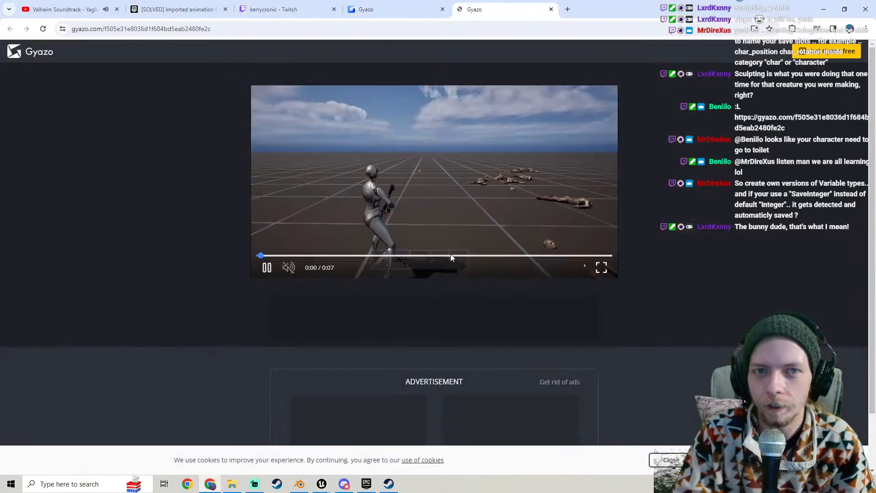
{"action": "key", "text": "ctrl+w"}
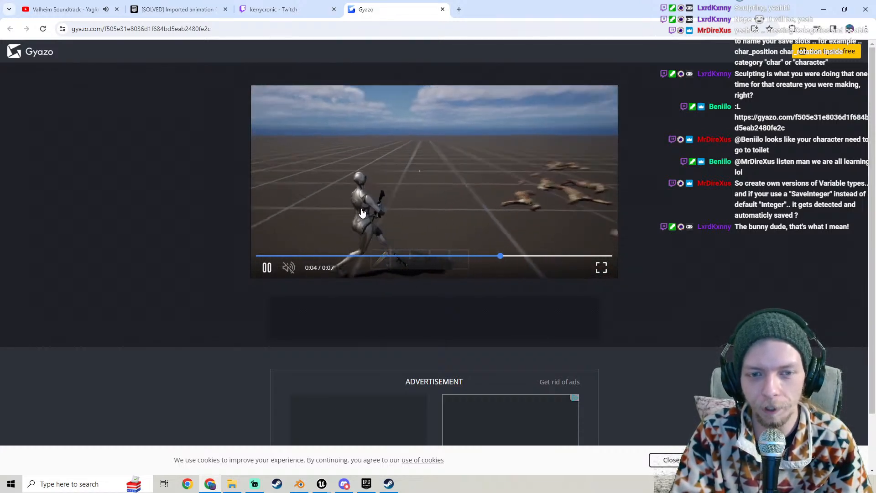
{"action": "left_click", "coordinate": [601, 269]}
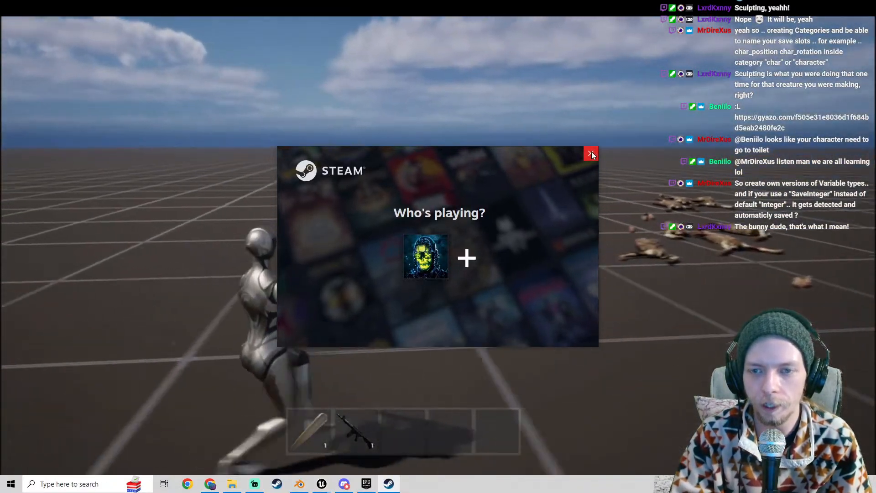
{"action": "left_click", "coordinate": [591, 153]}
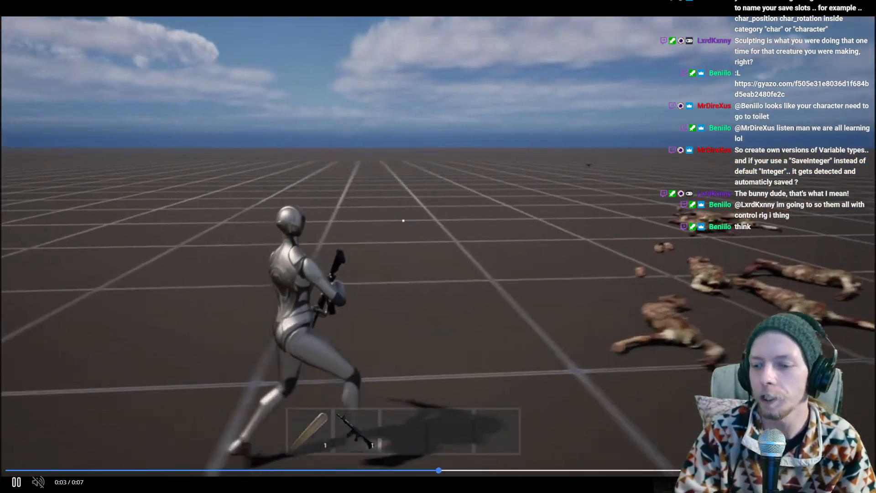
{"action": "key", "text": "Escape"}
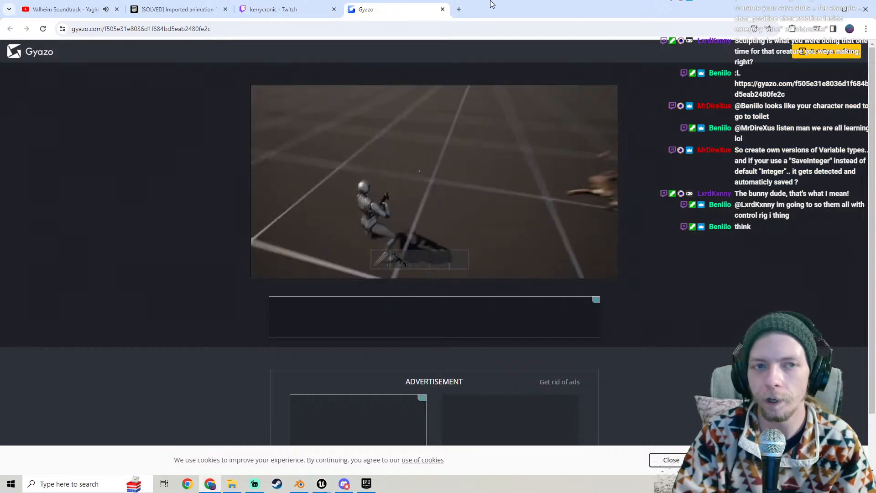
{"action": "left_click", "coordinate": [442, 9]}
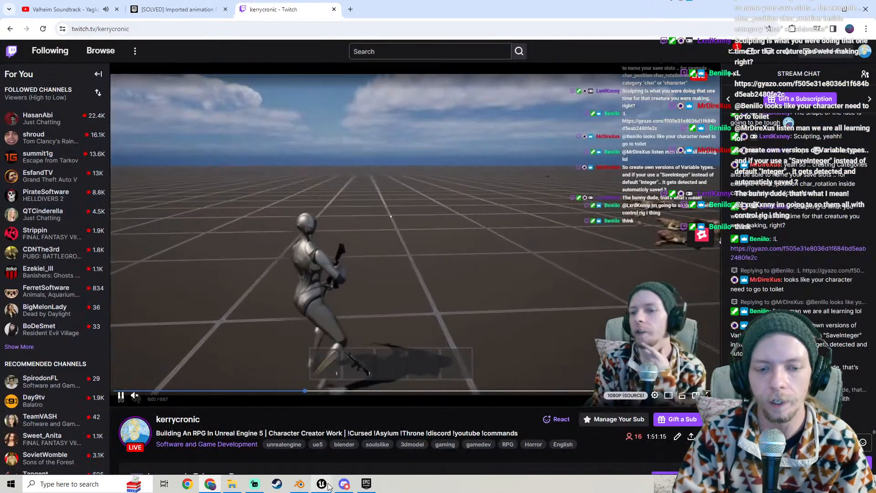
- Switch back to Unreal, minimize the NightReaverWings editor and open the BP_ThirdPersonCharacter blueprint from ThirdPerson/Blueprints in a maximized window
{"action": "mouse_move", "coordinate": [325, 485]}
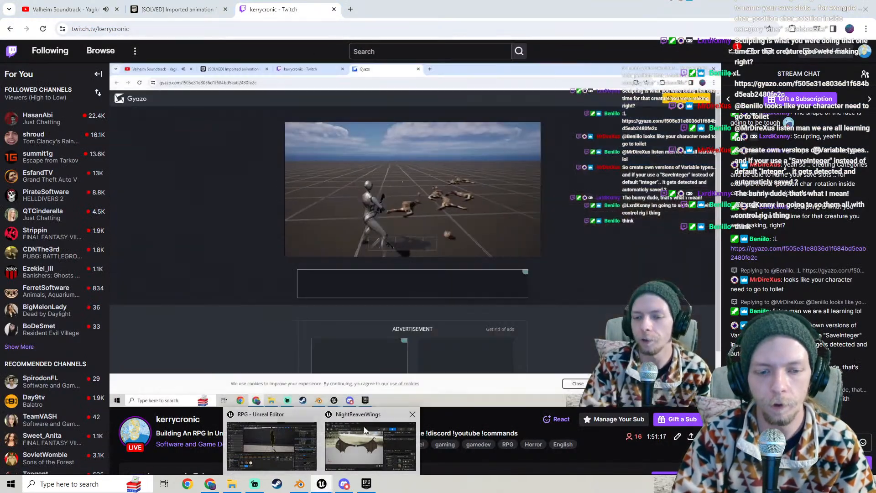
{"action": "left_click", "coordinate": [366, 431]}
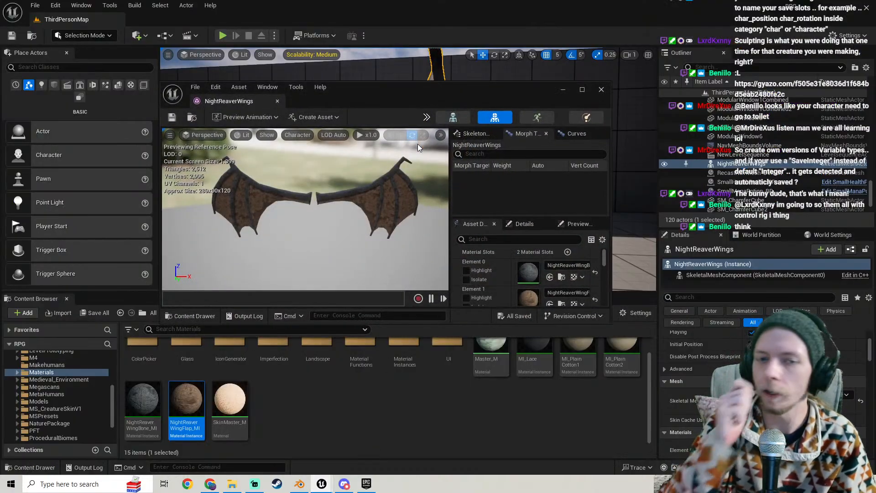
{"action": "left_click", "coordinate": [564, 90]}
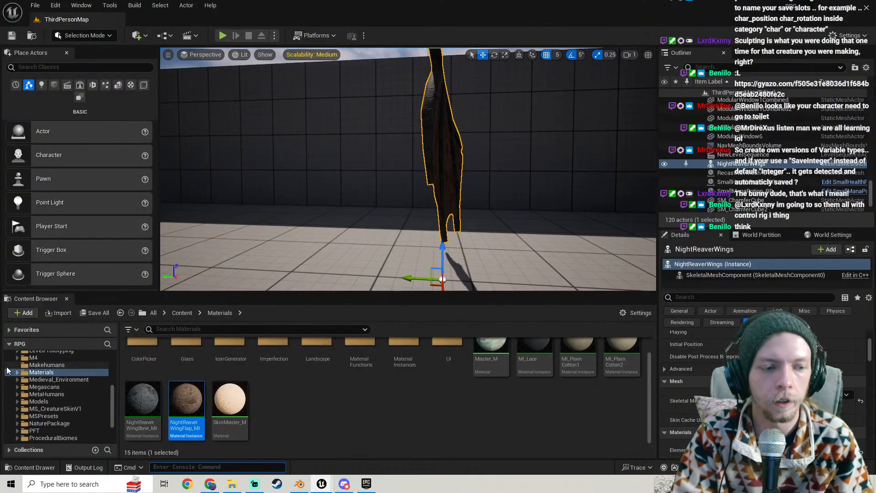
{"action": "scroll", "coordinate": [69, 413], "scroll_direction": "down", "scroll_amount": 2}
{"action": "left_click", "coordinate": [53, 432]}
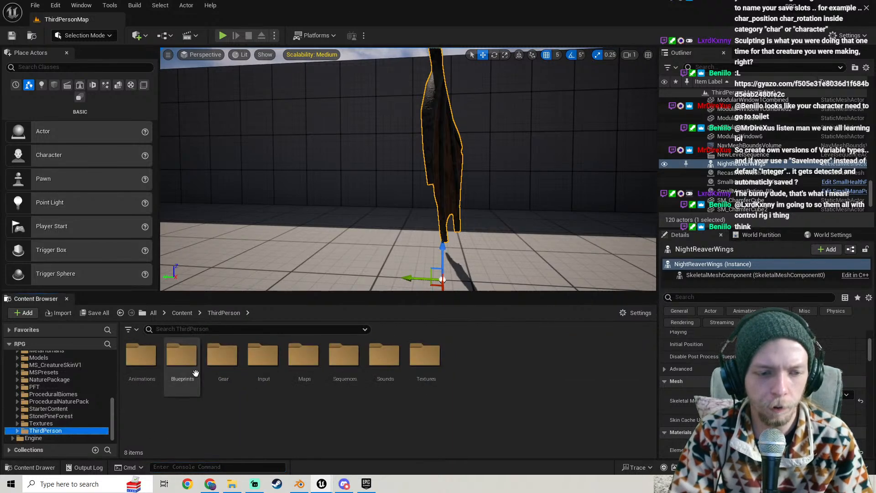
{"action": "double_click", "coordinate": [187, 359]}
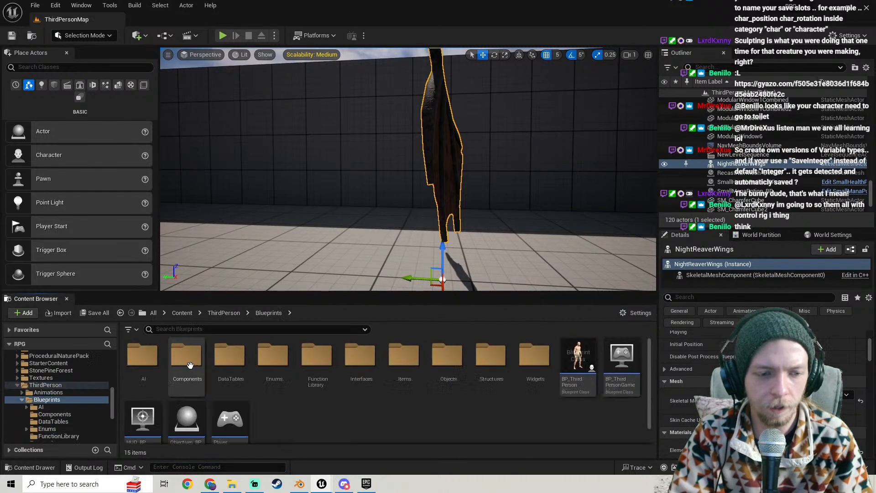
{"action": "double_click", "coordinate": [575, 383]}
{"action": "left_click", "coordinate": [582, 89]}
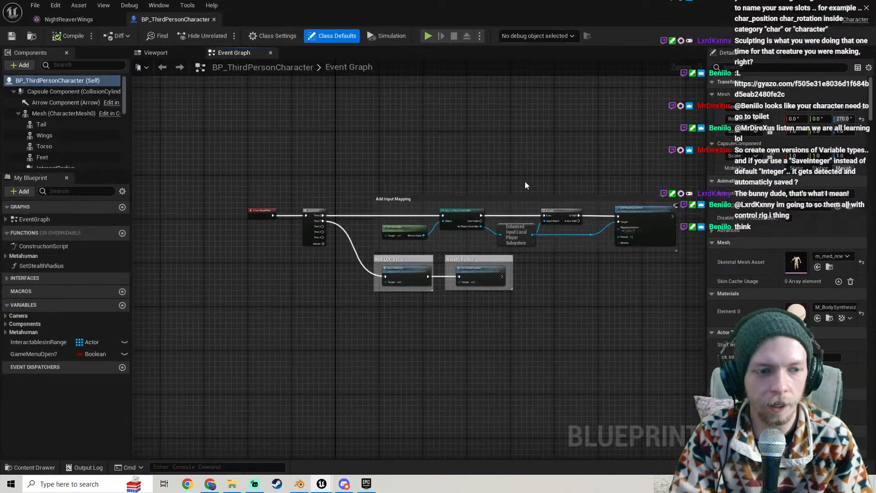
- Check the Metahuman variable category of the character blueprint, collapse it again and minimize the blueprint editor
{"action": "left_click", "coordinate": [5, 335]}
{"action": "left_click", "coordinate": [5, 335]}
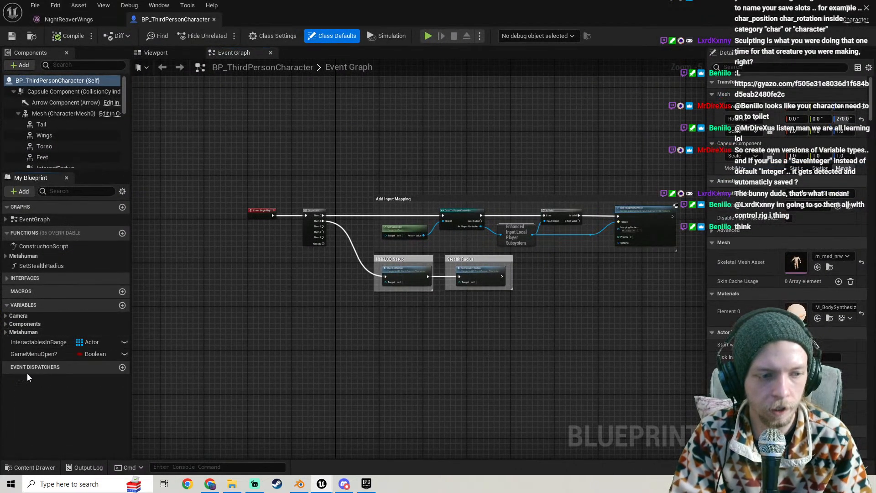
{"action": "left_click", "coordinate": [826, 6]}
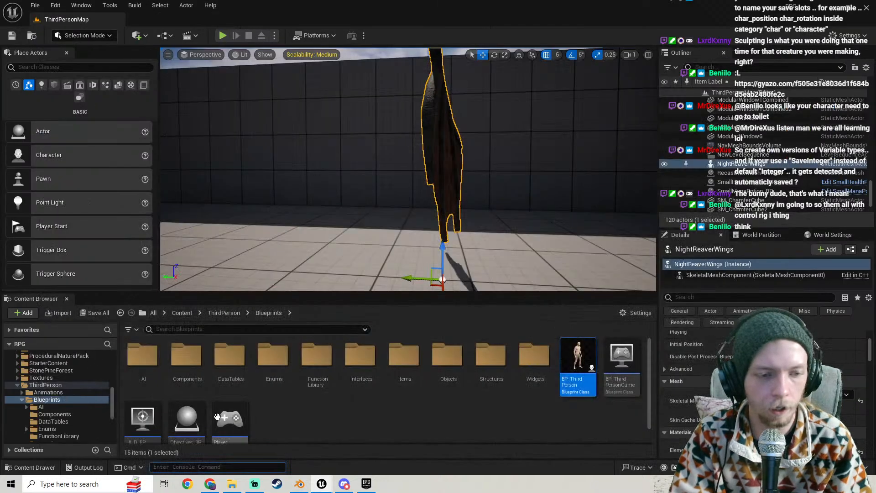
- Open the CustomCharacter blueprint from the Components folder and inspect its variables from Gender through FrecklesValue
{"action": "double_click", "coordinate": [186, 371]}
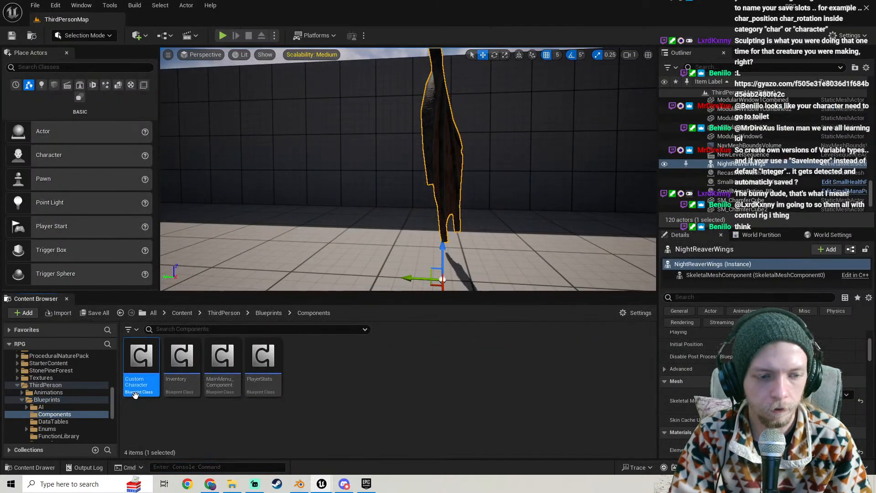
{"action": "double_click", "coordinate": [137, 365]}
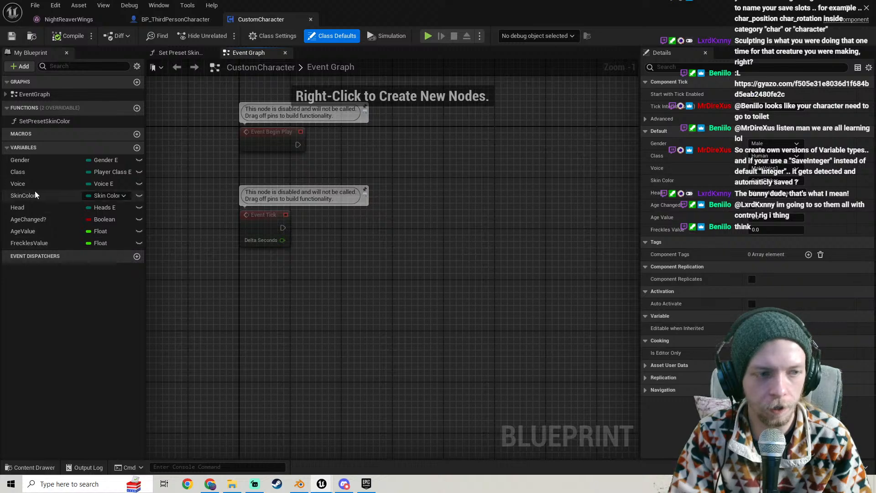
{"action": "left_click", "coordinate": [29, 159]}
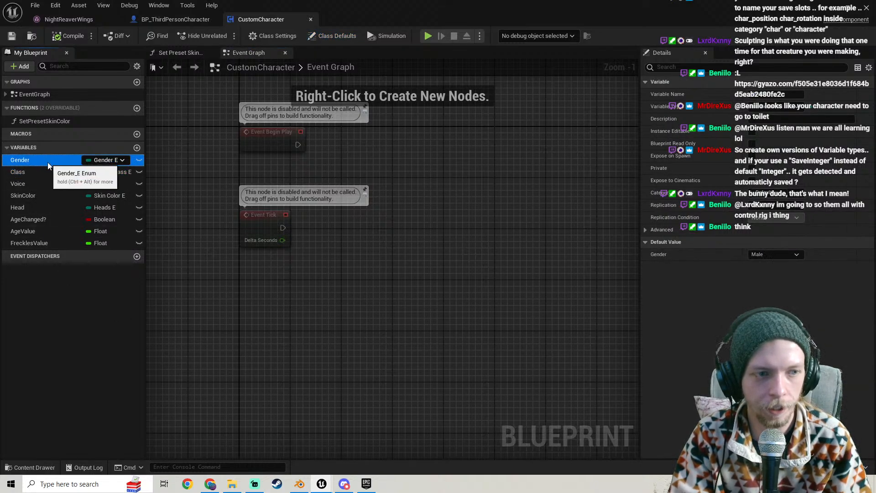
{"action": "left_click", "coordinate": [43, 243]}
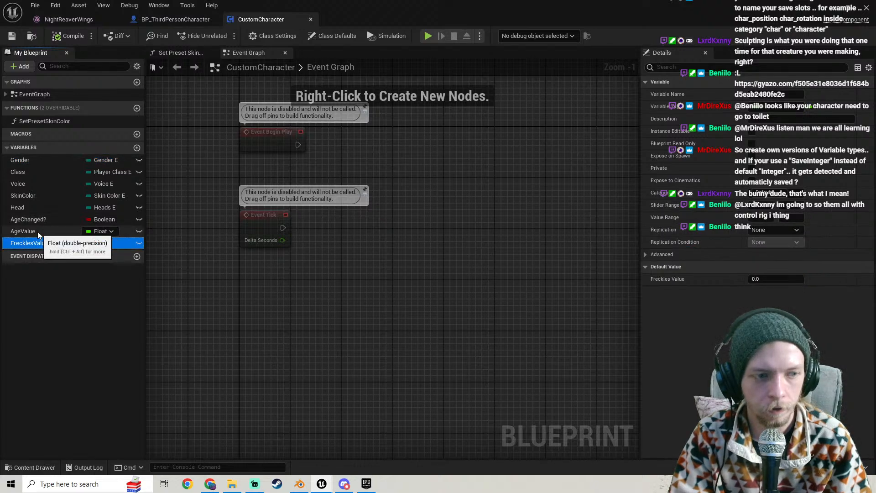
{"action": "left_click", "coordinate": [38, 232]}
{"action": "left_click", "coordinate": [36, 219]}
{"action": "left_click", "coordinate": [31, 207]}
{"action": "left_click", "coordinate": [29, 196]}
{"action": "left_click", "coordinate": [26, 182]}
{"action": "left_click", "coordinate": [23, 173]}
{"action": "left_click", "coordinate": [23, 162]}
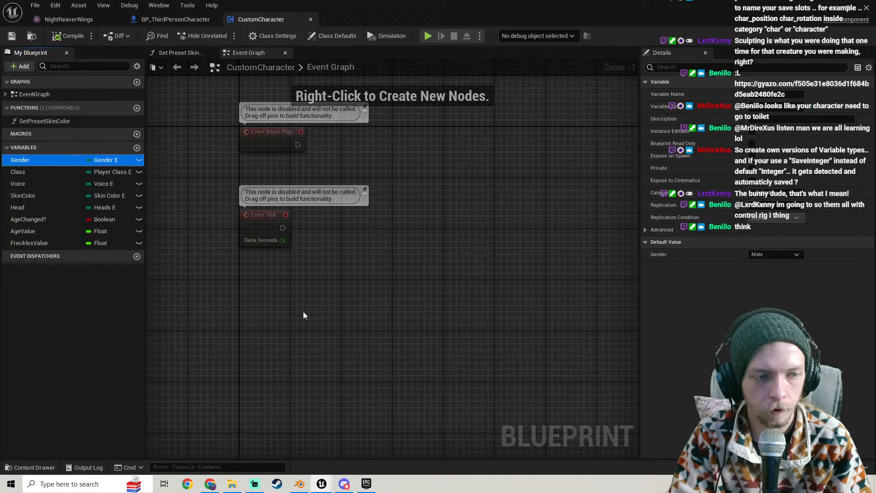
- Go through the CustomCharacter variables once more, one at a time from FrecklesValue back up to Gender
{"action": "right_click_drag", "start_coordinate": [218, 253], "coordinate": [232, 263]}
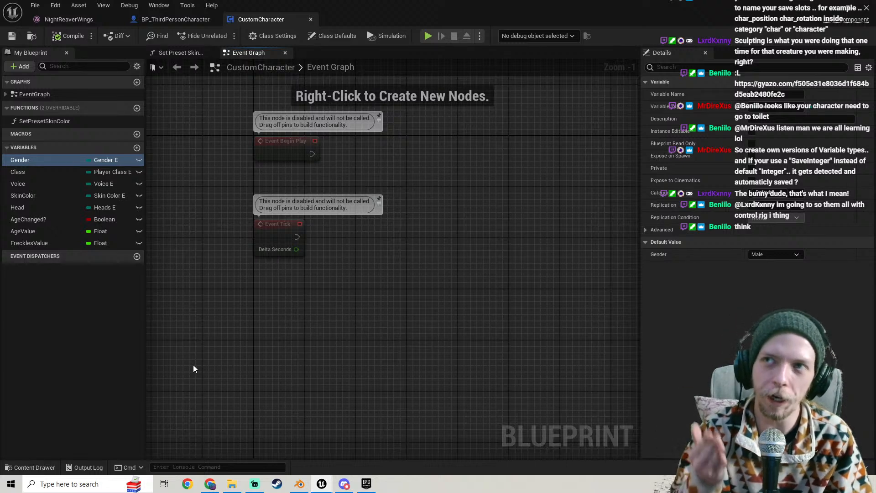
{"action": "left_click", "coordinate": [18, 243]}
{"action": "left_click", "coordinate": [23, 231]}
{"action": "left_click", "coordinate": [24, 220]}
{"action": "left_click", "coordinate": [24, 210]}
{"action": "left_click", "coordinate": [28, 197]}
{"action": "left_click", "coordinate": [28, 184]}
{"action": "left_click", "coordinate": [28, 172]}
{"action": "left_click", "coordinate": [29, 161]}
{"action": "left_click", "coordinate": [272, 332]}
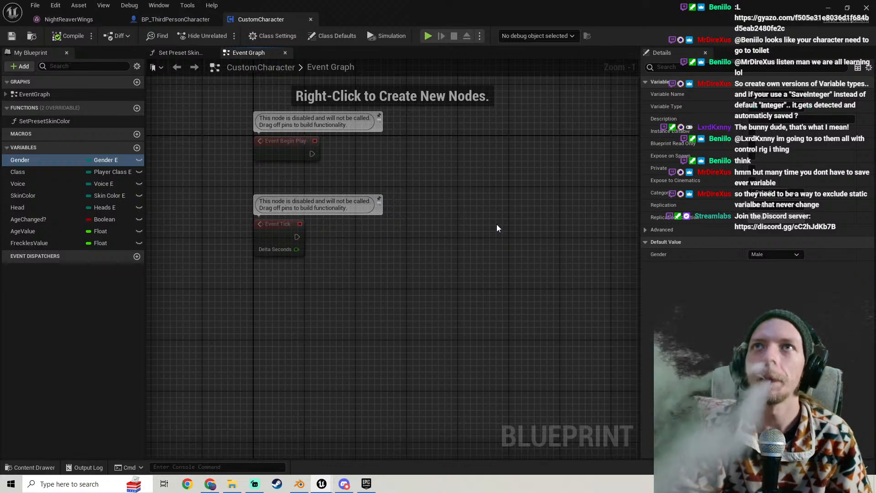
- Switch to Streamlabs Desktop and put the stream on the Back Soon Screen scene
{"action": "left_click", "coordinate": [255, 484]}
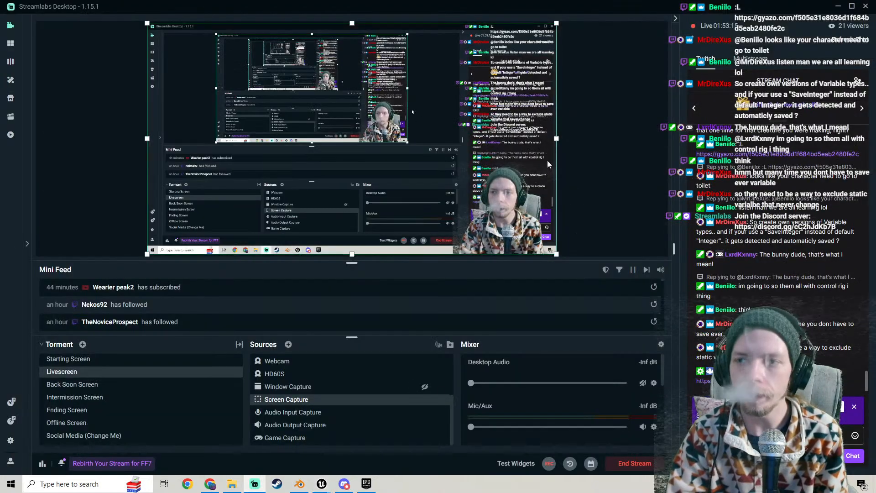
{"action": "left_click", "coordinate": [84, 387]}
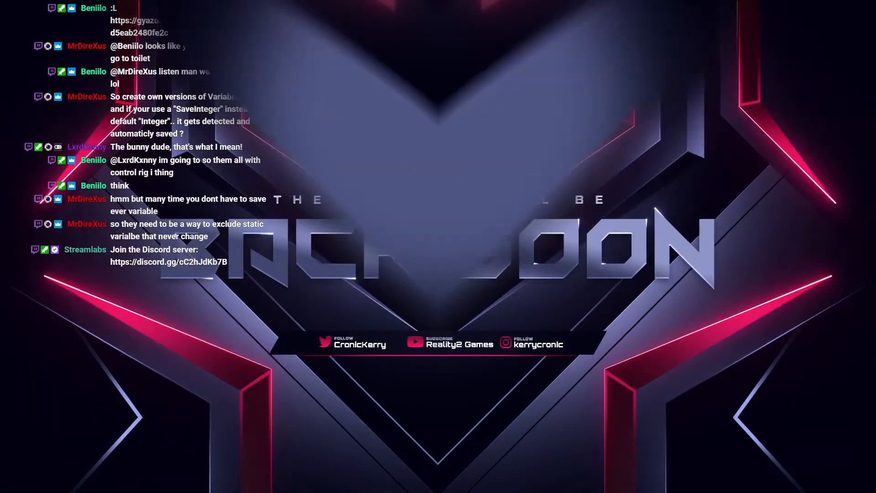
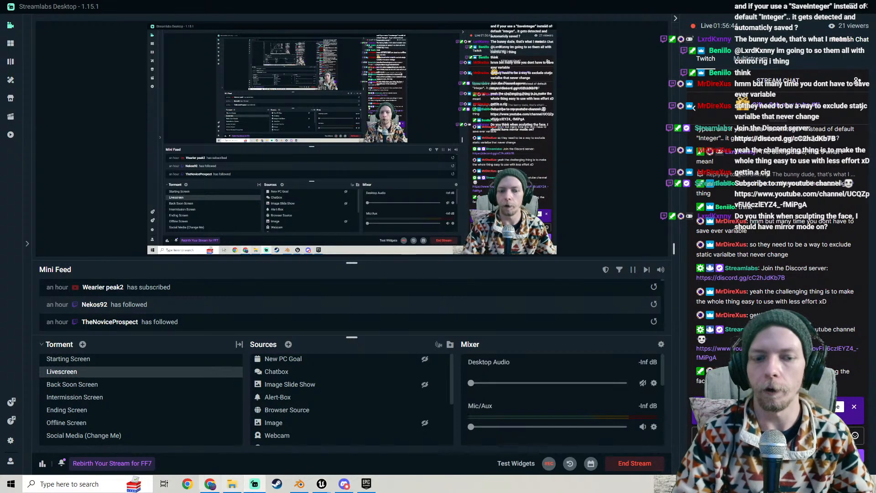
- Switch to Blender and examine the posed wing armature from an angled view and up close from the side
{"action": "left_click", "coordinate": [297, 488]}
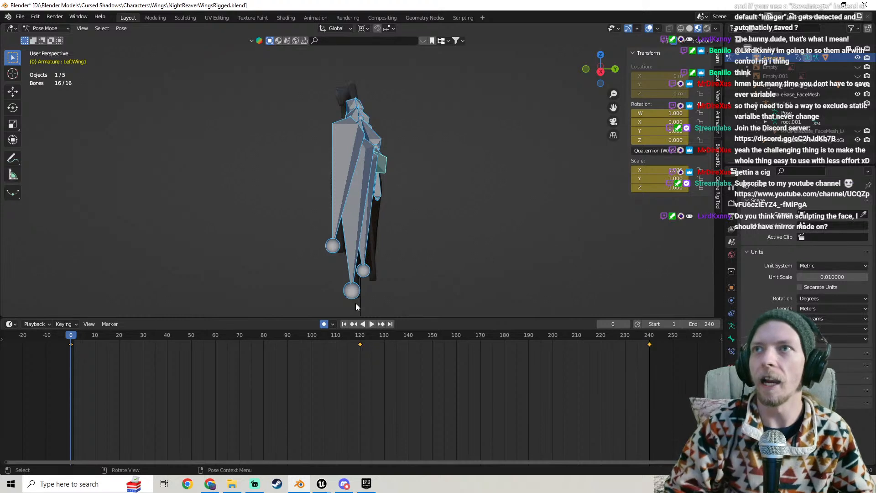
{"action": "middle_click_drag", "start_coordinate": [372, 191], "coordinate": [405, 206]}
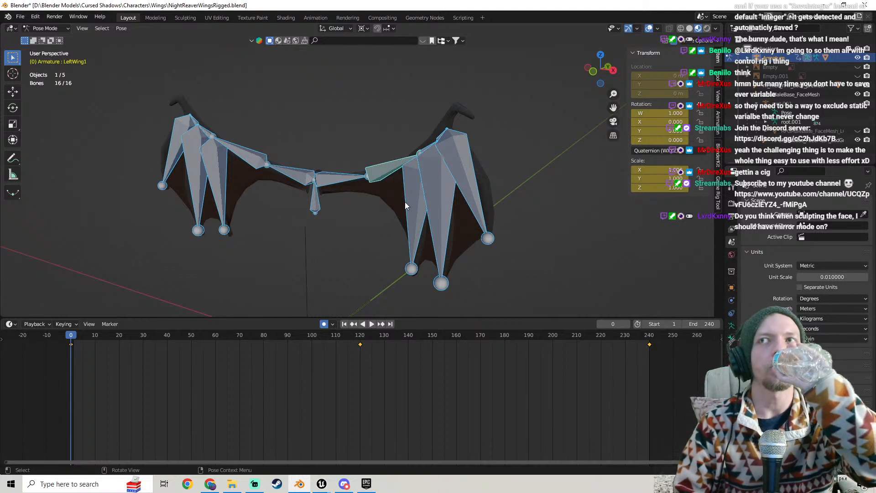
{"action": "middle_click_drag", "start_coordinate": [406, 205], "coordinate": [364, 200]}
{"action": "scroll", "coordinate": [352, 196], "scroll_direction": "up", "scroll_amount": 2}
{"action": "scroll", "coordinate": [352, 197], "scroll_direction": "up", "scroll_amount": 1}
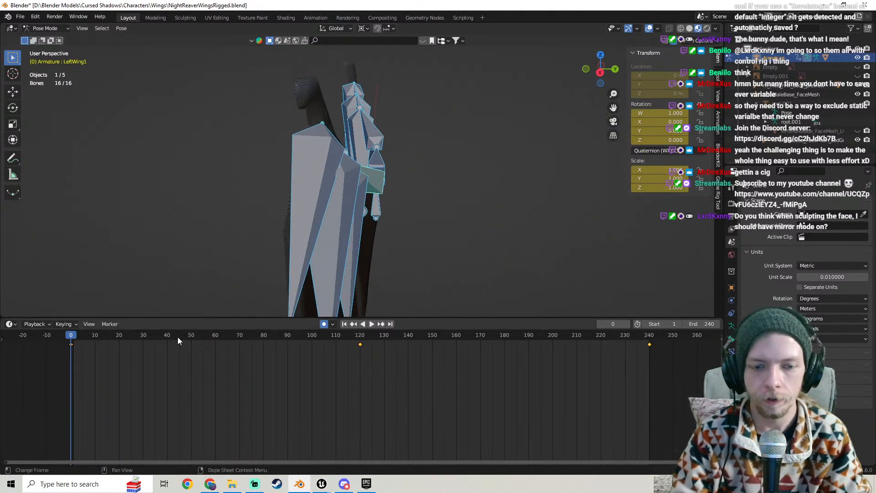
- Select the LeftWing1 and RightWing1 bones and switch the timeline area to the Graph Editor
{"action": "left_click", "coordinate": [9, 324]}
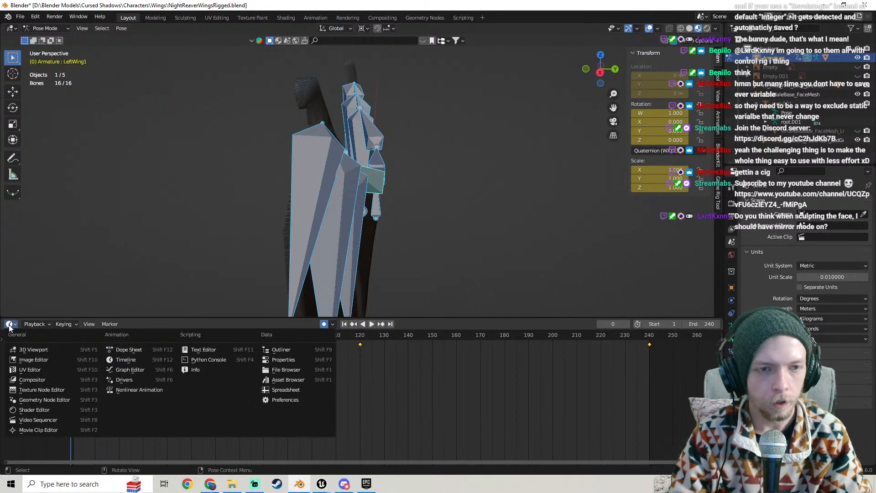
{"action": "middle_click_drag", "start_coordinate": [192, 92], "coordinate": [168, 98]}
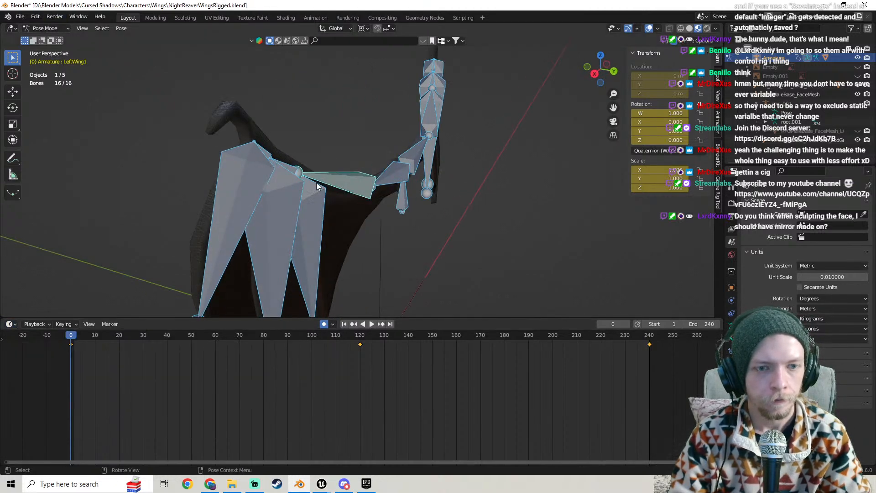
{"action": "left_click", "coordinate": [338, 181]}
{"action": "left_click", "coordinate": [434, 119], "text": "shift"}
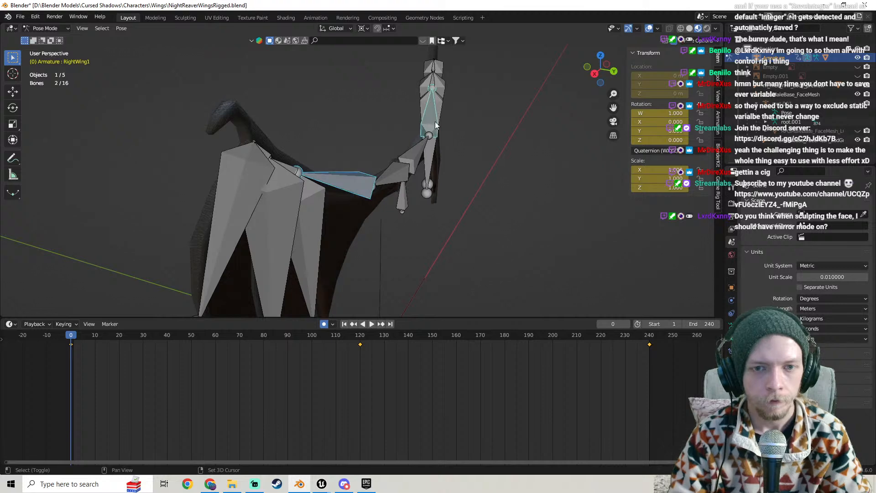
{"action": "left_click", "coordinate": [10, 325]}
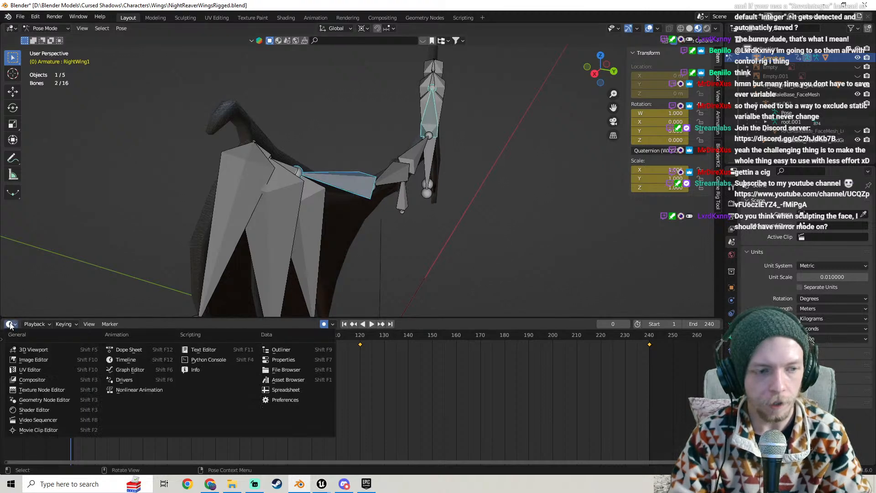
{"action": "left_click", "coordinate": [132, 370]}
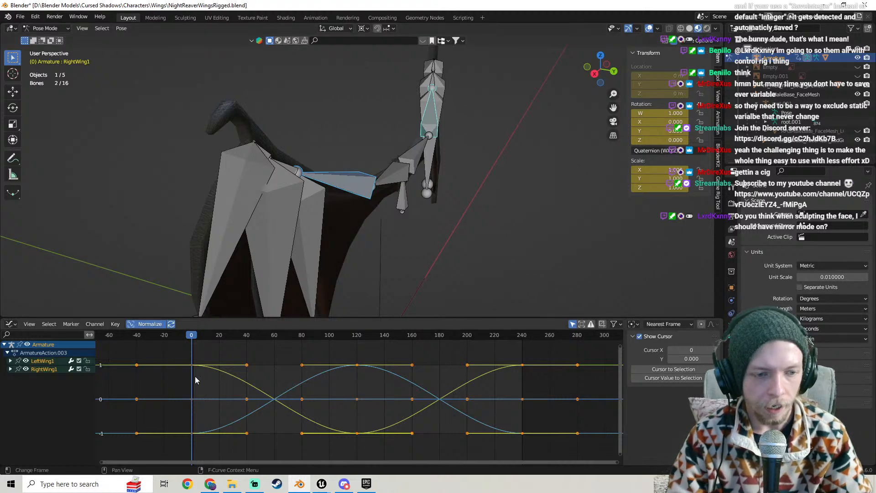
- Try moving the selected wing keyframes slightly later in time
{"action": "left_click_drag", "start_coordinate": [191, 365], "coordinate": [199, 361]}
{"action": "key", "text": "Escape"}
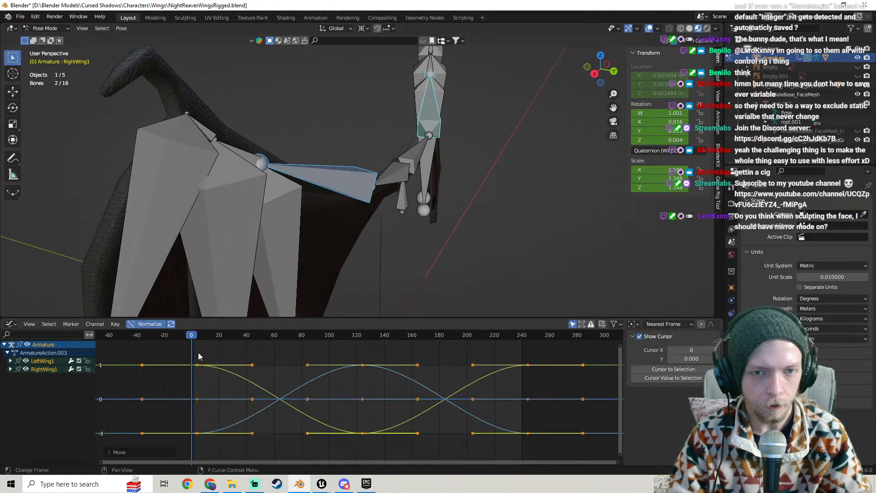
{"action": "middle_click_drag", "start_coordinate": [342, 260], "coordinate": [330, 232], "text": "shift"}
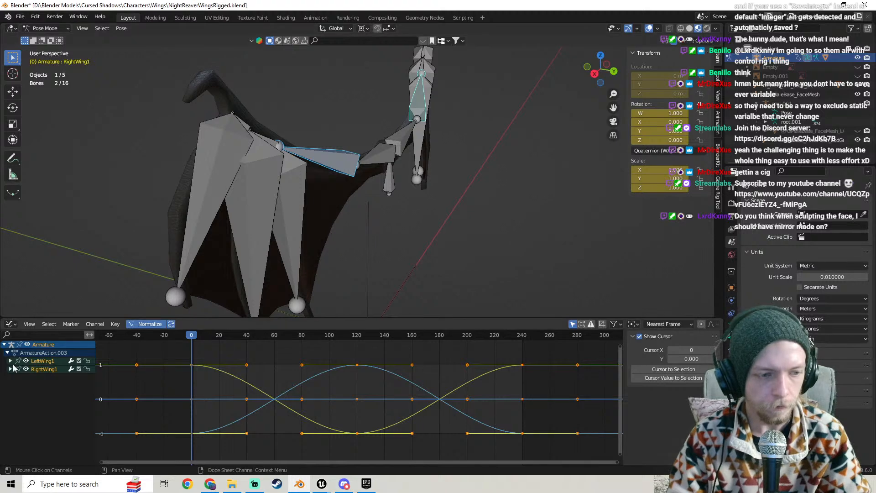
- Expand the LeftWing1 and RightWing1 channel groups and move the playhead to frame 232
{"action": "left_click", "coordinate": [10, 369]}
{"action": "left_click", "coordinate": [10, 361]}
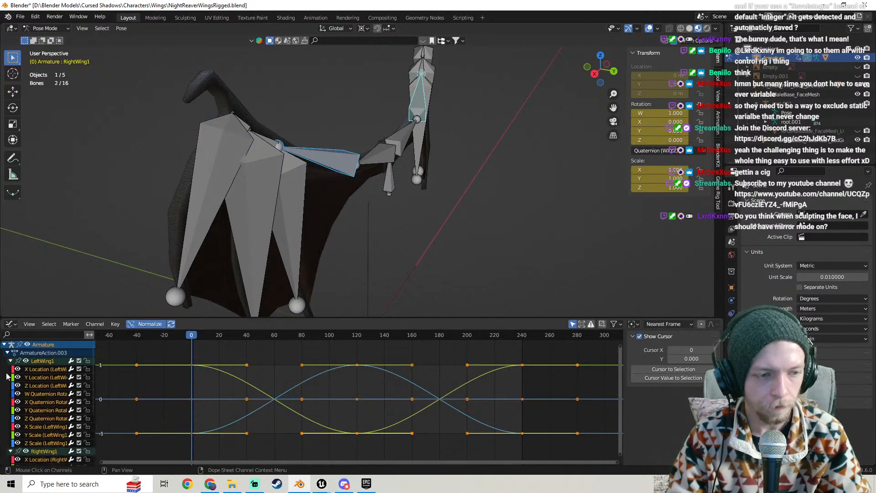
{"action": "middle_click_drag", "start_coordinate": [226, 262], "coordinate": [239, 268], "text": "shift"}
{"action": "left_click_drag", "start_coordinate": [201, 336], "coordinate": [511, 367]}
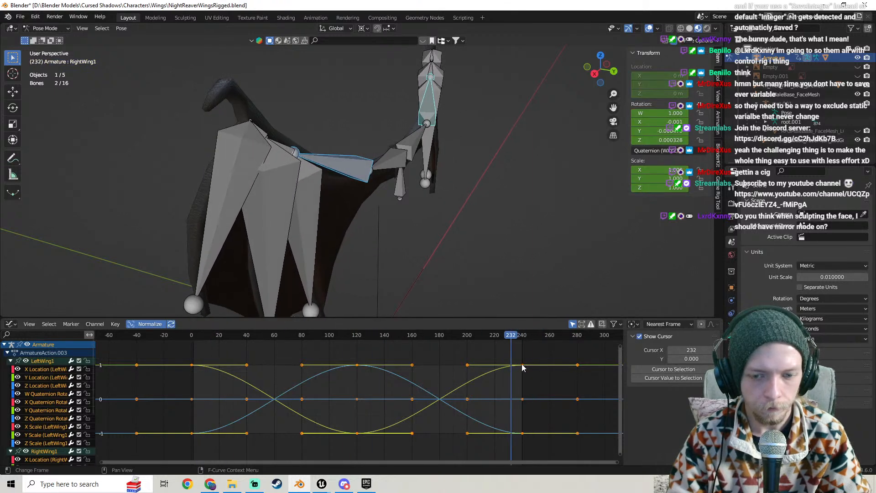
- Try reshaping the LeftWing1 Z Location curve by moving its frame 240 keyframe and that keyframe's earlier handle
{"action": "left_click", "coordinate": [523, 366]}
{"action": "key", "text": "g"}
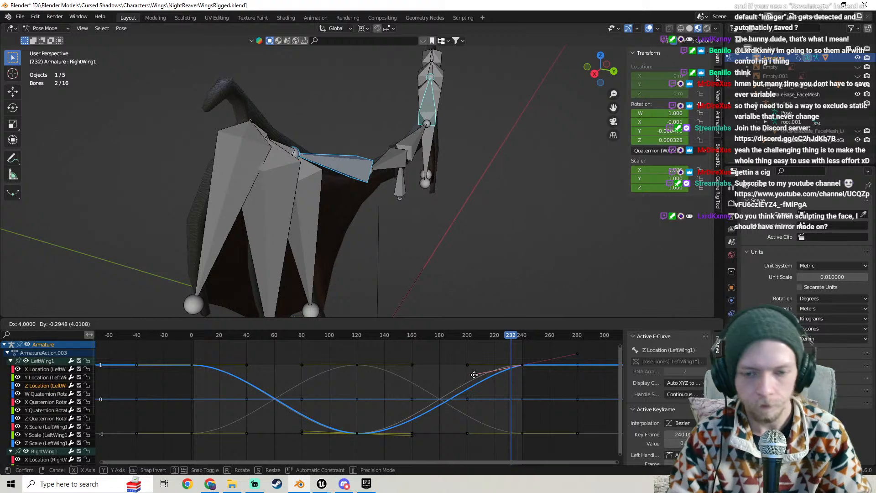
{"action": "key", "text": "Escape"}
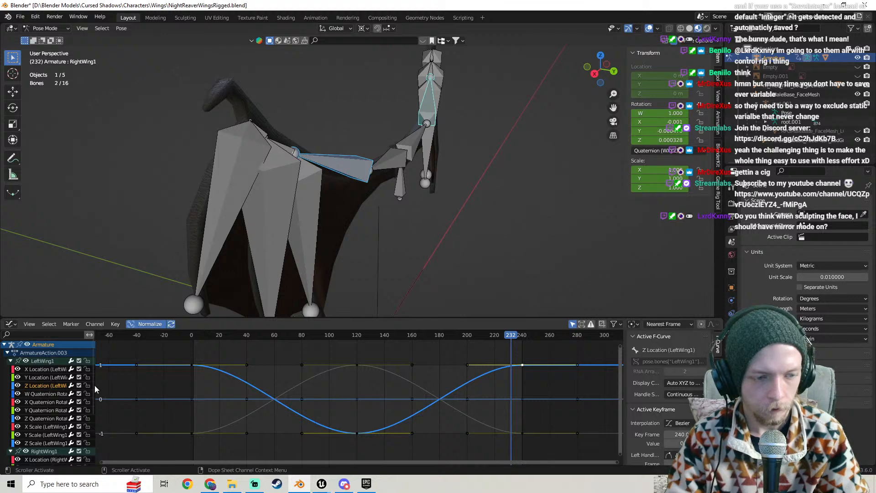
{"action": "left_click_drag", "start_coordinate": [468, 366], "coordinate": [475, 340]}
{"action": "key", "text": "ctrl+z"}
- Delete the X, Y and Z Scale channels of both RightWing1 and LeftWing1
{"action": "scroll", "coordinate": [53, 399], "scroll_direction": "down", "scroll_amount": 5}
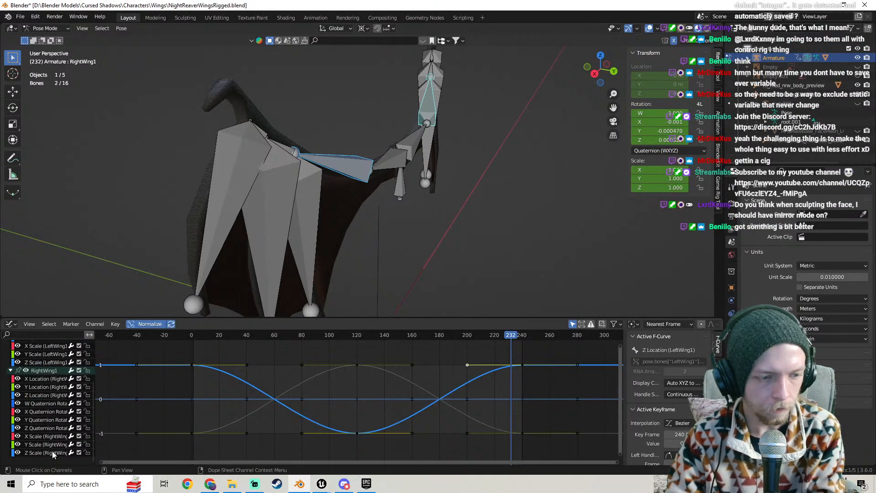
{"action": "left_click", "coordinate": [51, 445]}
{"action": "key", "text": "x"}
{"action": "left_click", "coordinate": [49, 437]}
{"action": "key", "text": "x"}
{"action": "scroll", "coordinate": [51, 418], "scroll_direction": "up", "scroll_amount": 3}
{"action": "left_click", "coordinate": [52, 424]}
{"action": "key", "text": "x"}
{"action": "left_click", "coordinate": [46, 415]}
{"action": "key", "text": "x"}
{"action": "left_click", "coordinate": [46, 406]}
{"action": "key", "text": "x"}
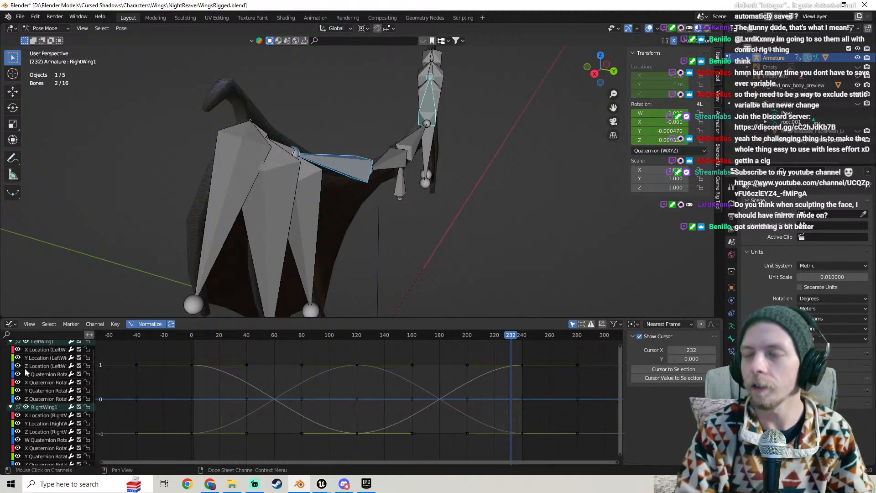
- Try moving the earlier handle of the frame 240 keyframe on the LeftWing1 W Quaternion Rotation curve
{"action": "scroll", "coordinate": [31, 375], "scroll_direction": "up", "scroll_amount": 2}
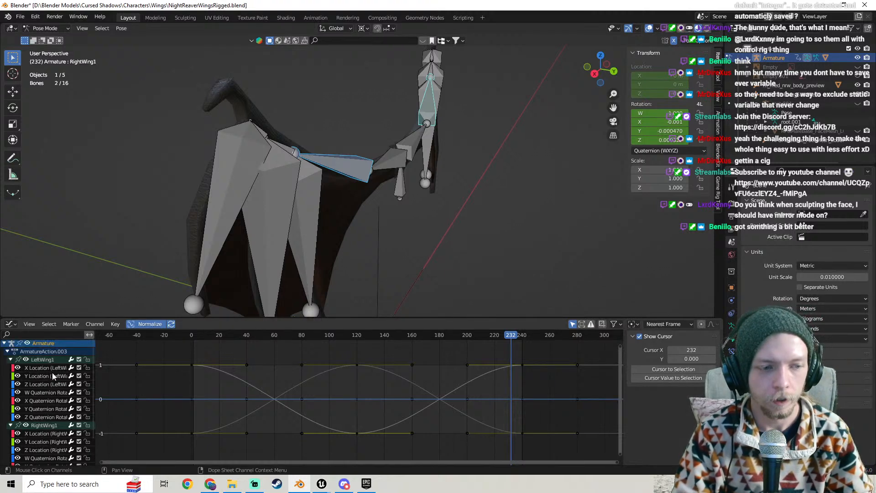
{"action": "left_click", "coordinate": [48, 368]}
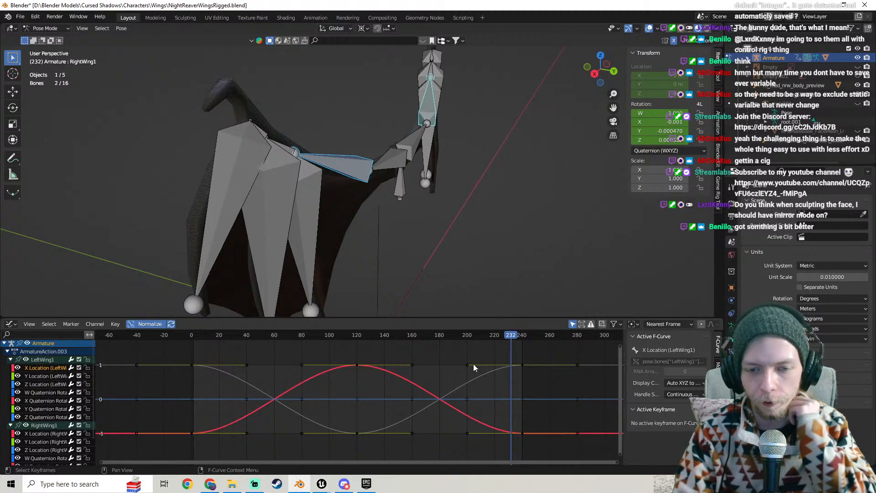
{"action": "left_click_drag", "start_coordinate": [468, 365], "coordinate": [471, 351]}
{"action": "right_click", "coordinate": [470, 352]}
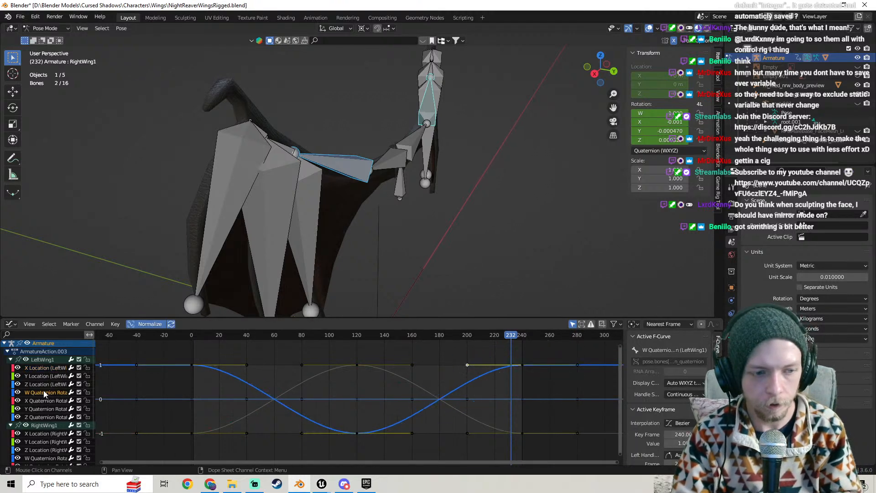
- Test the frame 240 keyframe's earlier handle on the LeftWing1 X Location curve, and delete that channel
{"action": "left_click", "coordinate": [51, 369]}
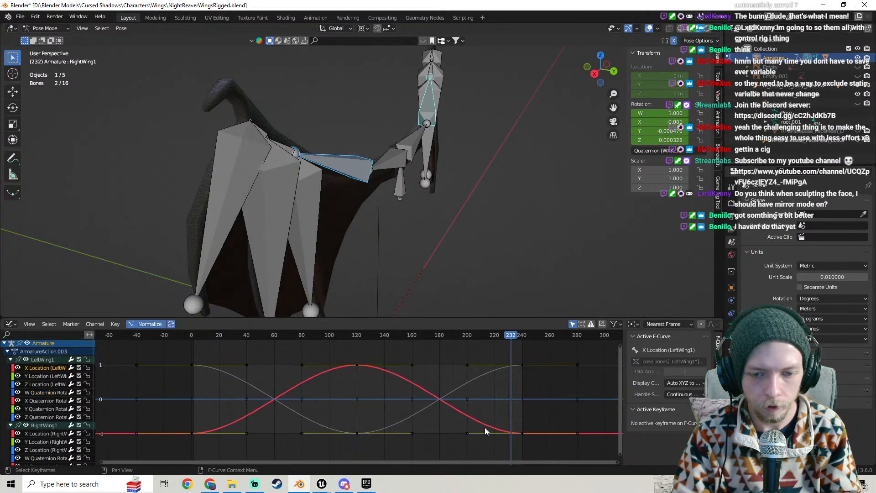
{"action": "left_click", "coordinate": [468, 433]}
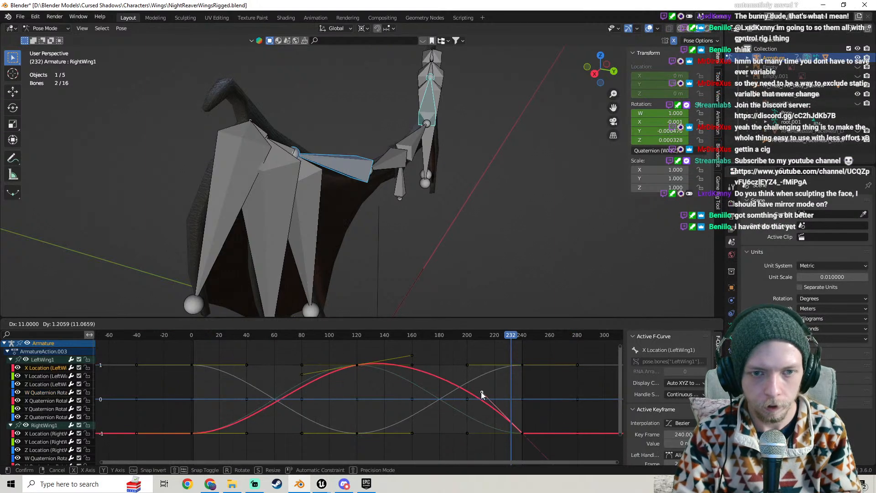
{"action": "key", "text": "x"}
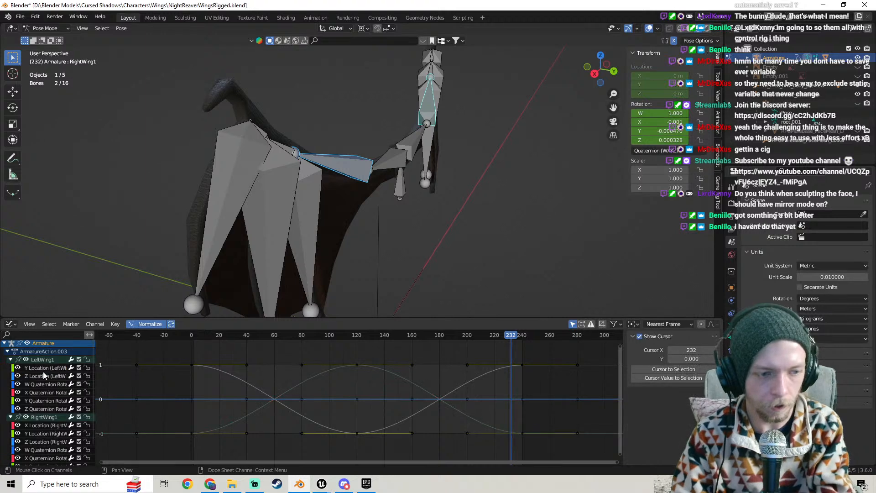
- Test the frame 240 keyframe's earlier handle on the LeftWing1 Y Quaternion Rotation curve, and delete that channel
{"action": "left_click", "coordinate": [522, 434]}
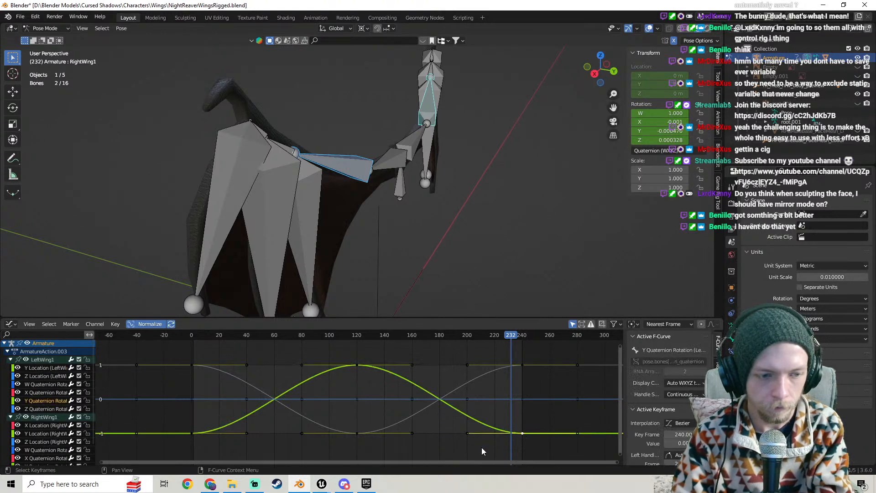
{"action": "left_click_drag", "start_coordinate": [473, 434], "coordinate": [484, 375]}
{"action": "key", "text": "ctrl+z"}
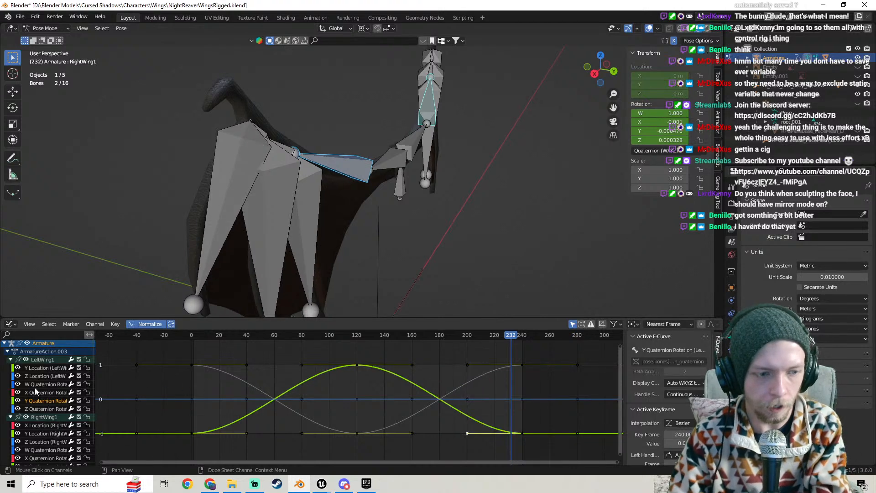
{"action": "key", "text": "x"}
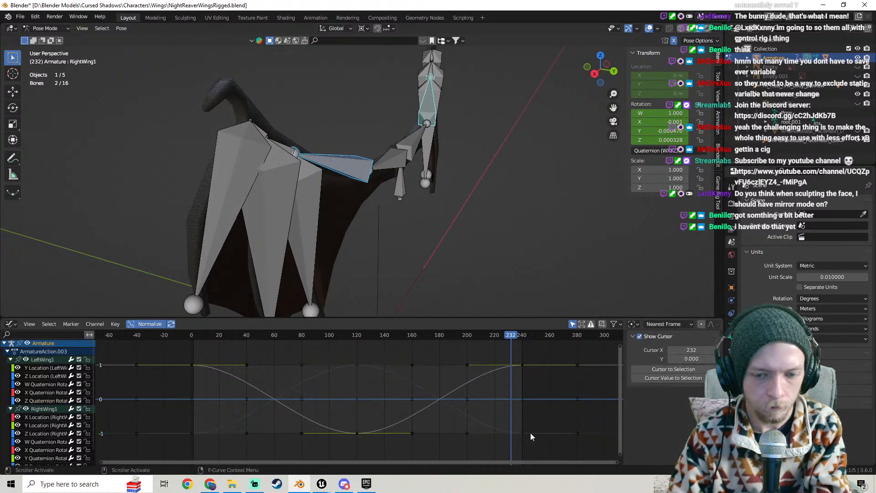
- Try raising the earlier handle of the frame 240 keyframe on the RightWing1 Z Quaternion Rotation curve
{"action": "left_click", "coordinate": [473, 430]}
{"action": "key", "text": "g"}
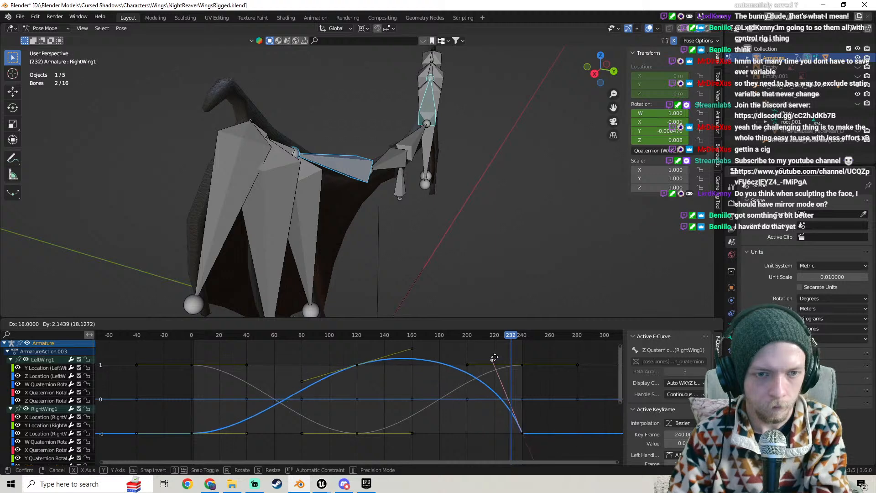
{"action": "right_click", "coordinate": [512, 330]}
{"action": "mouse_move", "coordinate": [488, 239]}
{"action": "middle_mouse_down"}
{"action": "mouse_move", "coordinate": [495, 227]}
{"action": "mouse_move", "coordinate": [448, 228]}
{"action": "mouse_move", "coordinate": [499, 233]}
{"action": "mouse_move", "coordinate": [487, 235]}
{"action": "middle_mouse_up"}
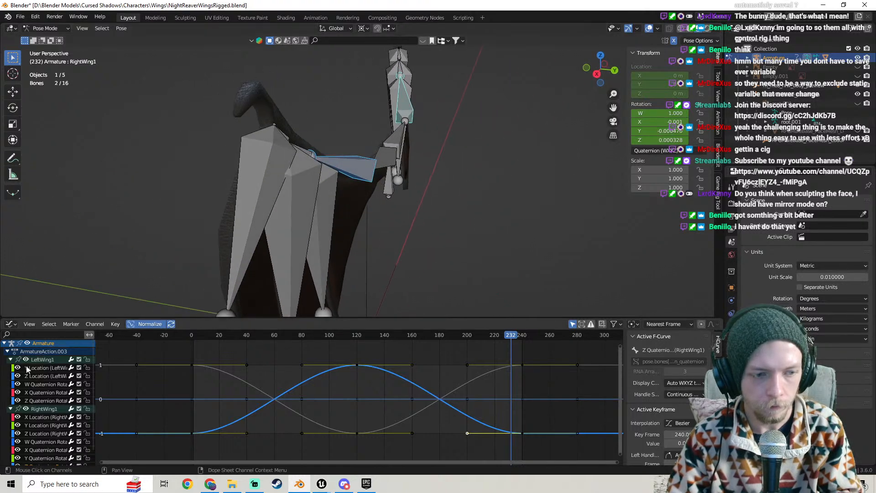
- Test the frame 240 keyframe's earlier handle on the LeftWing1 Y Location curve, and delete that channel
{"action": "left_click", "coordinate": [42, 369]}
{"action": "mouse_move", "coordinate": [467, 365]}
{"action": "left_mouse_down"}
{"action": "mouse_move", "coordinate": [480, 361]}
{"action": "mouse_move", "coordinate": [470, 413]}
{"action": "mouse_move", "coordinate": [503, 402]}
{"action": "mouse_move", "coordinate": [463, 379]}
{"action": "left_mouse_up"}
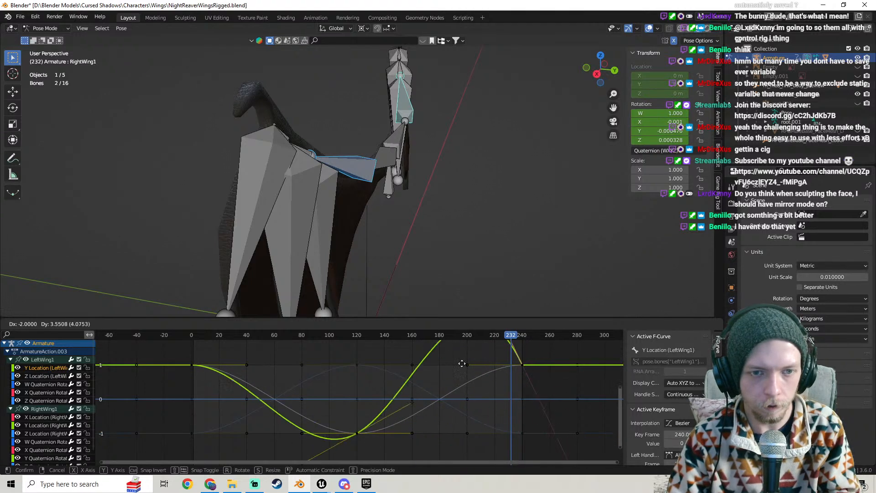
{"action": "key", "text": "Escape"}
{"action": "key", "text": "x"}
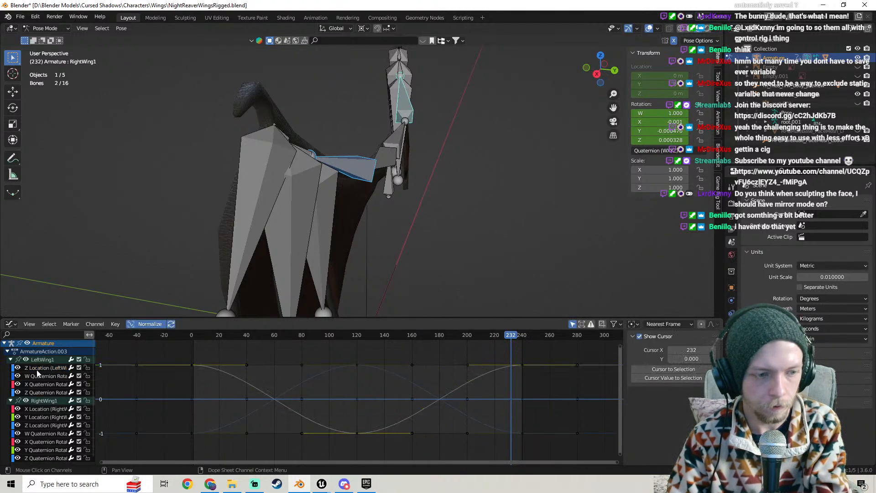
- Test the frame 240 keyframe's earlier handle on the LeftWing1 Z Location curve, and delete that channel
{"action": "left_click", "coordinate": [39, 368]}
{"action": "left_click_drag", "start_coordinate": [470, 369], "coordinate": [509, 367]}
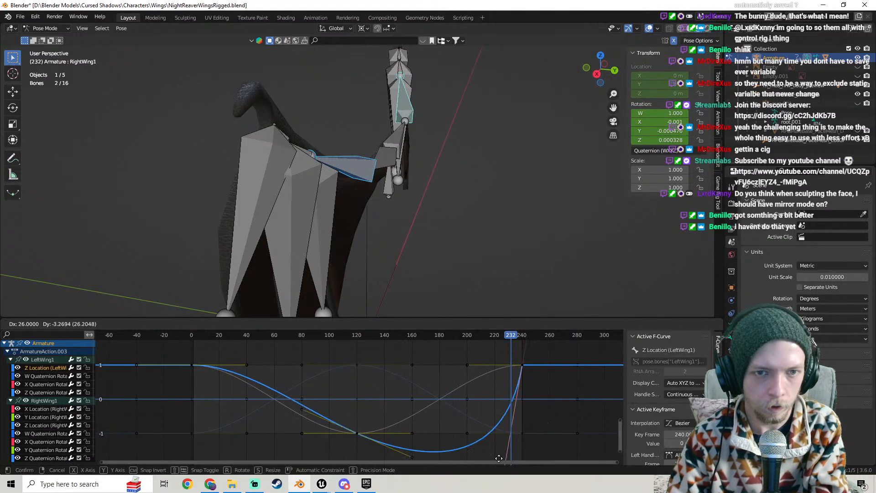
{"action": "key", "text": "Escape"}
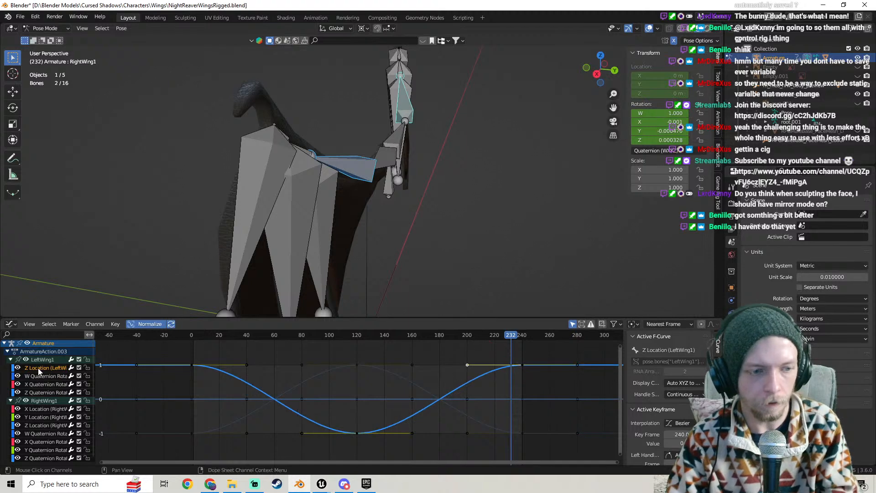
{"action": "key", "text": "x"}
- Test the frame 240 keyframe's earlier handle on the LeftWing1 W Quaternion Rotation curve, and delete that channel
{"action": "left_click_drag", "start_coordinate": [468, 367], "coordinate": [487, 448]}
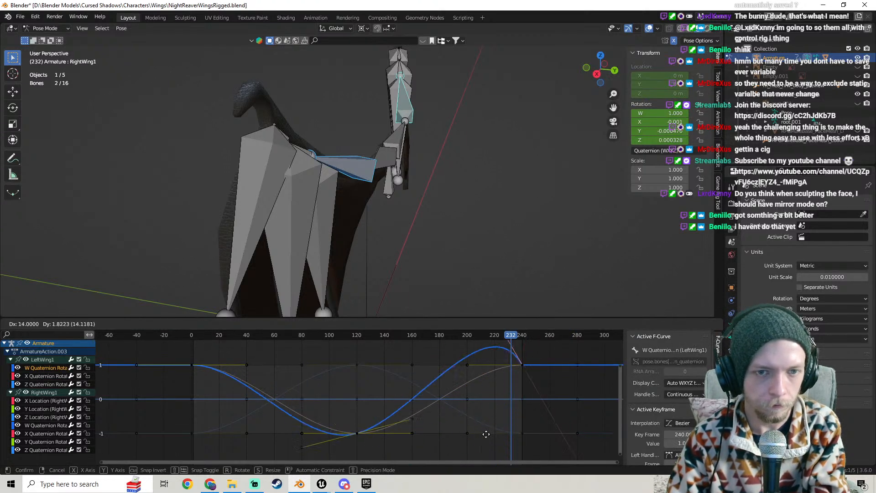
{"action": "key", "text": "Escape"}
{"action": "key", "text": "x"}
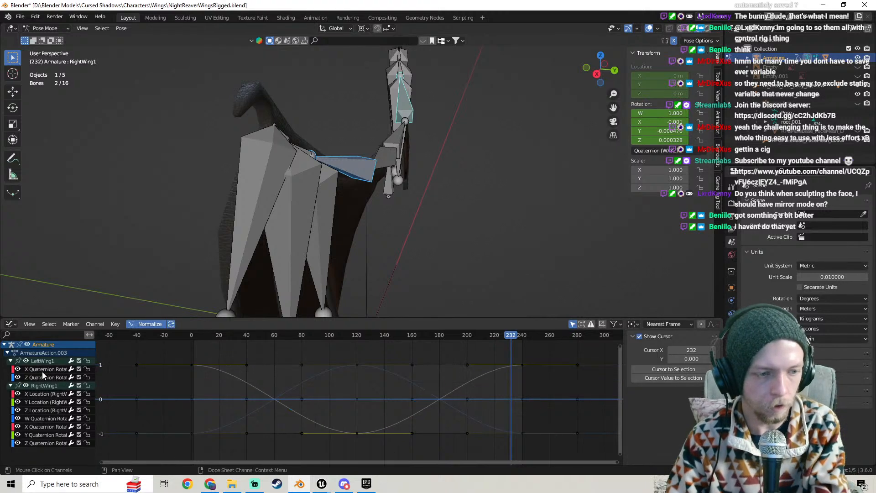
- Try moving the frame 240 keyframe's earlier handle on the LeftWing1 X and Z Quaternion Rotation curves
{"action": "left_click_drag", "start_coordinate": [468, 367], "coordinate": [472, 463]}
{"action": "key", "text": "Escape"}
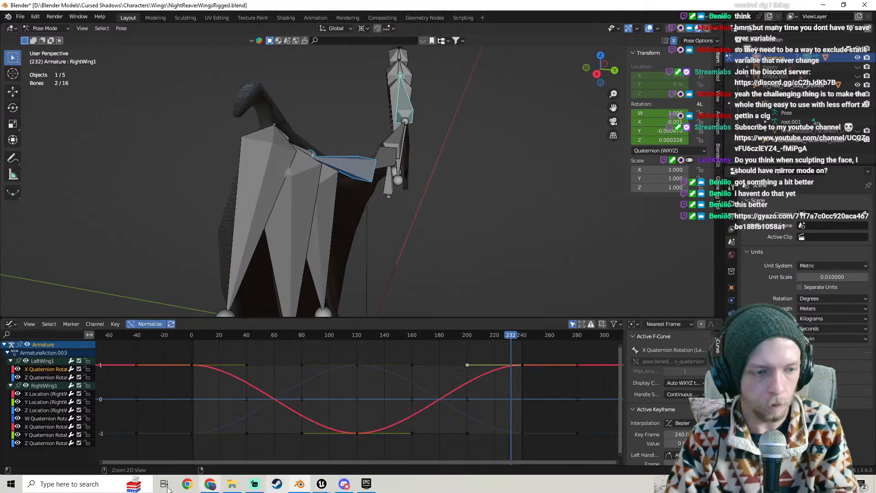
{"action": "left_click", "coordinate": [60, 378]}
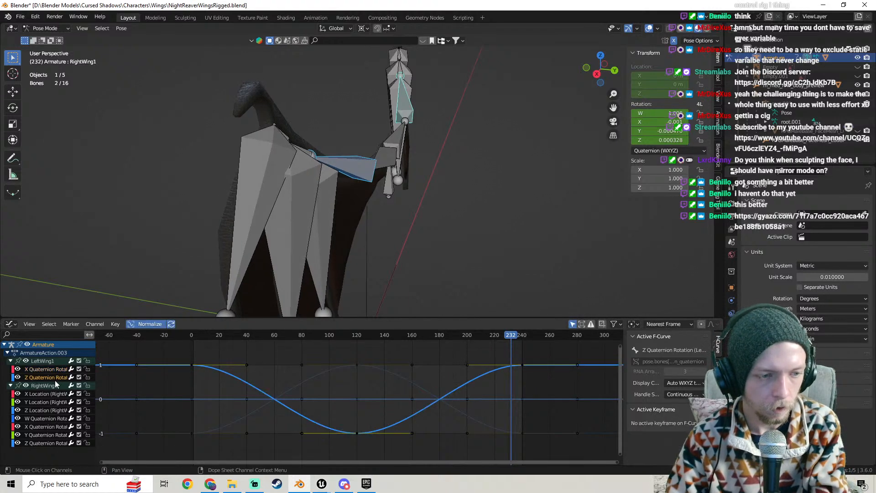
{"action": "left_click", "coordinate": [467, 365]}
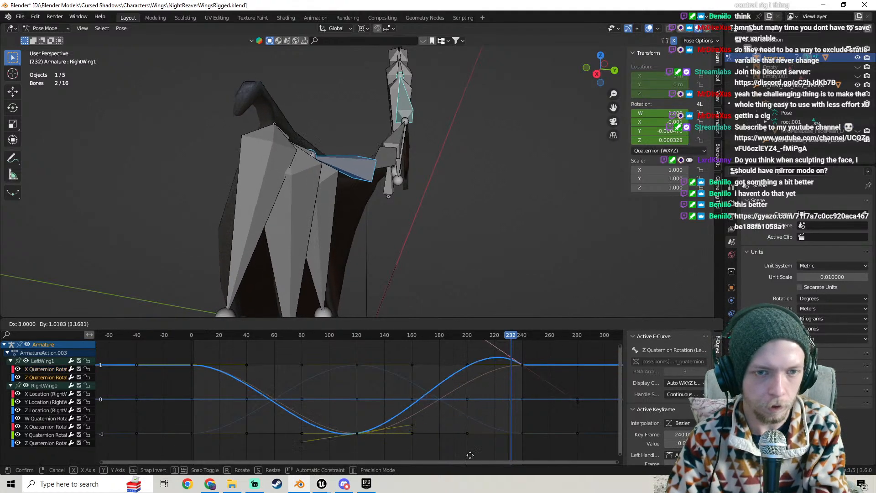
- Try moving the frame 240 keyframe's earlier handle on the RightWing1 W Quaternion Rotation curve
{"action": "left_click", "coordinate": [63, 394]}
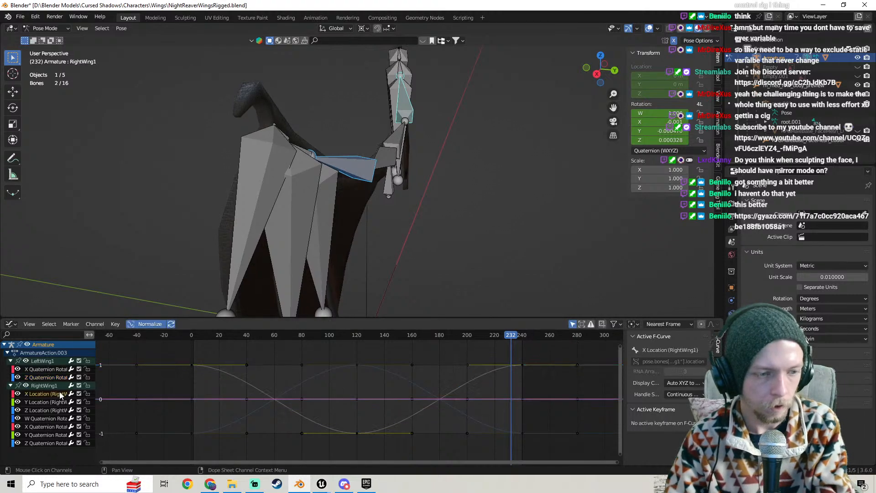
{"action": "left_click_drag", "start_coordinate": [467, 365], "coordinate": [486, 365]}
{"action": "key", "text": "ctrl+z"}
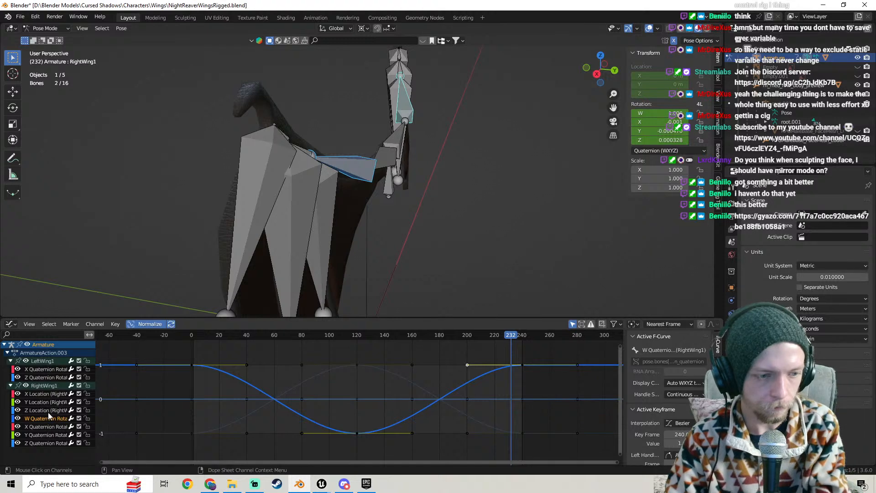
- Delete the RightWing1 W Quaternion Rotation channel, and try moving the frame 240 keyframe's earlier handle on the RightWing1 X Quaternion Rotation curve
{"action": "key", "text": "h"}
{"action": "left_click", "coordinate": [52, 418]}
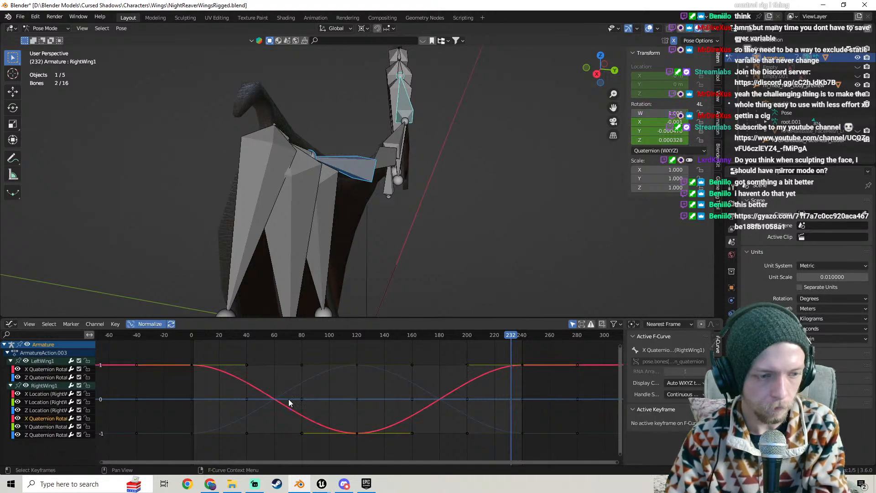
{"action": "left_click_drag", "start_coordinate": [470, 365], "coordinate": [488, 422]}
{"action": "key", "text": "Escape"}
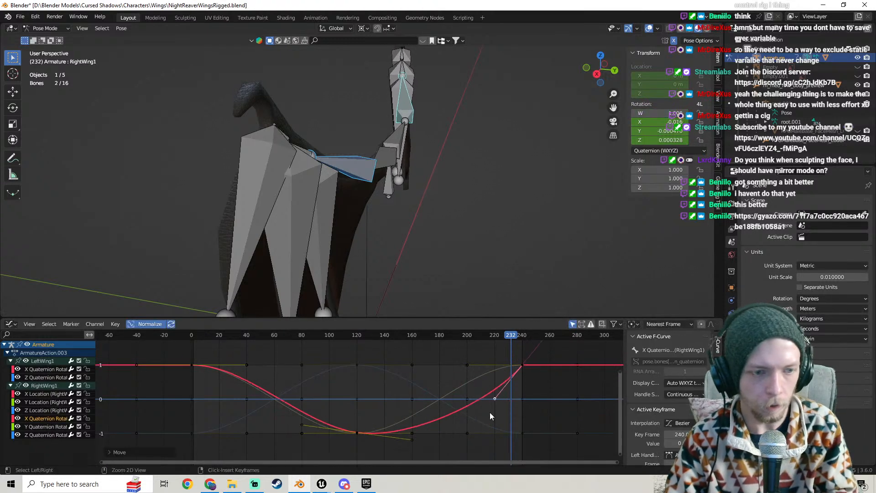
- Try moving the frame 240 keyframe's earlier handle on the RightWing1 Y and Z Quaternion Rotation curves
{"action": "left_click", "coordinate": [48, 428]}
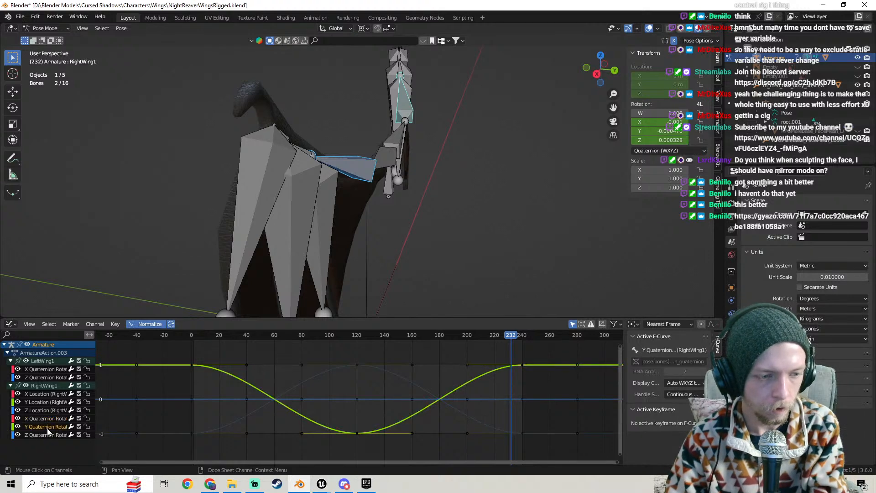
{"action": "left_click_drag", "start_coordinate": [468, 365], "coordinate": [480, 397]}
{"action": "key", "text": "Escape"}
{"action": "left_click", "coordinate": [55, 435]}
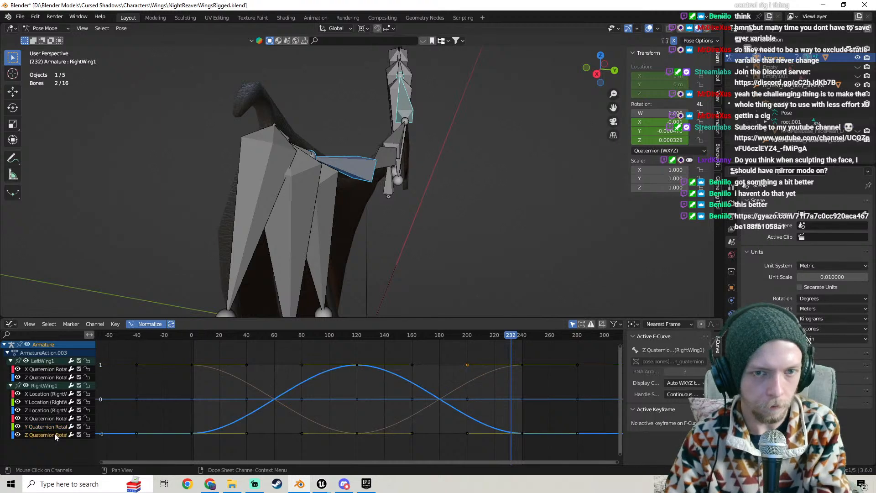
{"action": "left_click_drag", "start_coordinate": [468, 365], "coordinate": [518, 449]}
{"action": "key", "text": "ctrl+z"}
{"action": "left_click", "coordinate": [53, 434]}
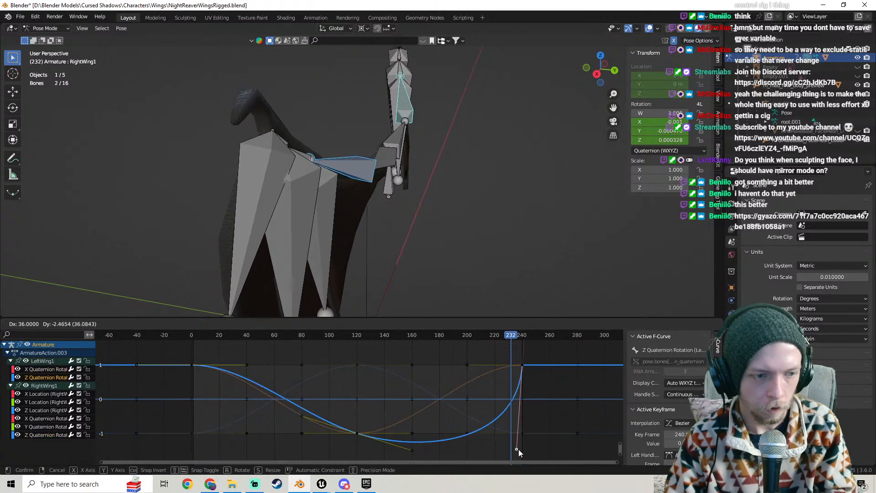
{"action": "key", "text": "ctrl+z"}
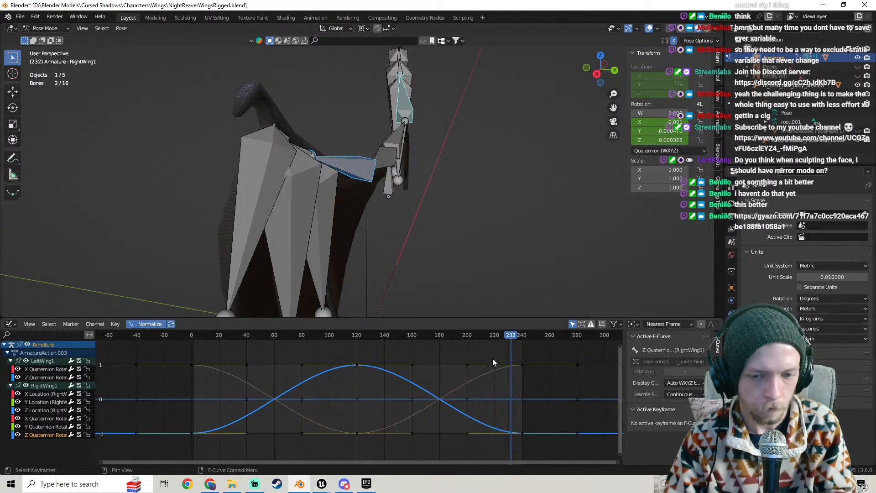
{"action": "left_click_drag", "start_coordinate": [470, 368], "coordinate": [487, 417]}
{"action": "key", "text": "Escape"}
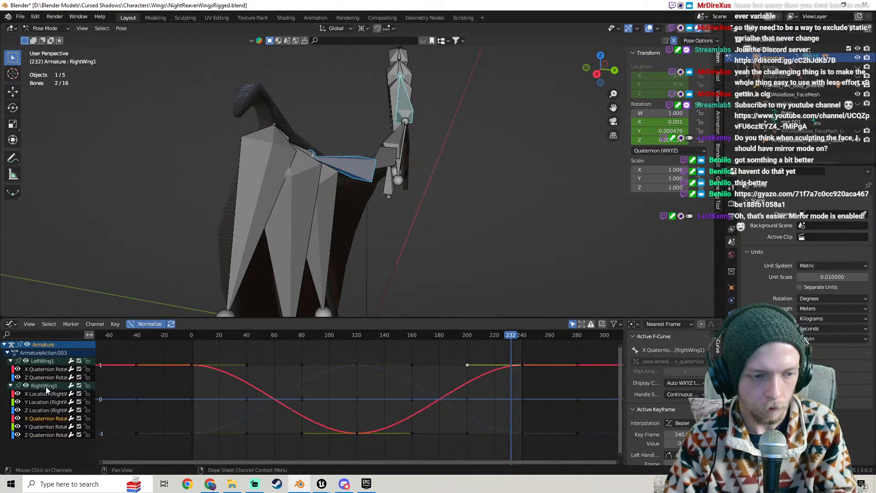
- Test the frame 240 keyframe's earlier handle again on the RightWing1 Z, Y and X Quaternion Rotation curves
{"action": "left_click", "coordinate": [37, 435]}
{"action": "left_click_drag", "start_coordinate": [465, 435], "coordinate": [522, 449]}
{"action": "key", "text": "ctrl+z"}
{"action": "left_click", "coordinate": [46, 427]}
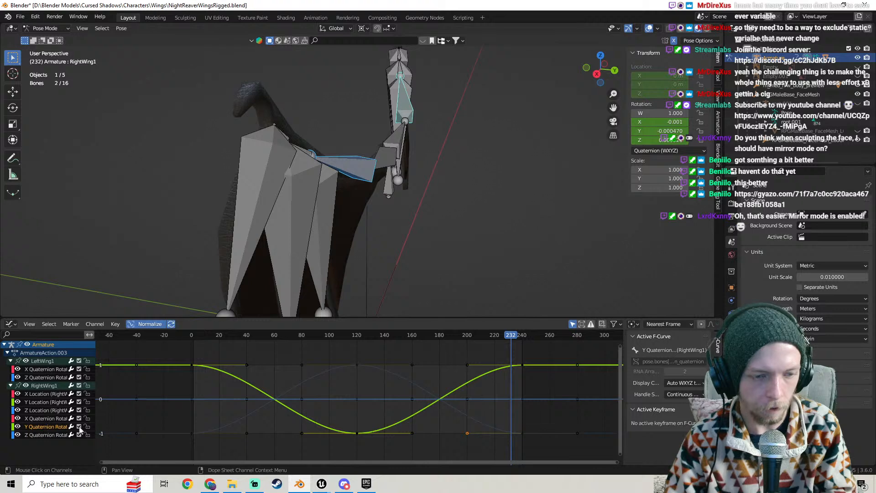
{"action": "left_click_drag", "start_coordinate": [467, 364], "coordinate": [493, 406]}
{"action": "key", "text": "ctrl+z"}
{"action": "left_click", "coordinate": [39, 418]}
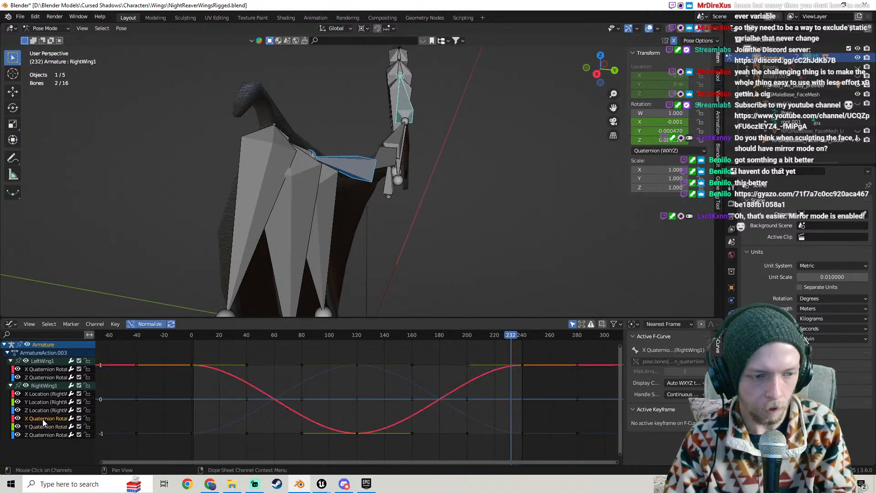
{"action": "left_click_drag", "start_coordinate": [470, 365], "coordinate": [488, 426]}
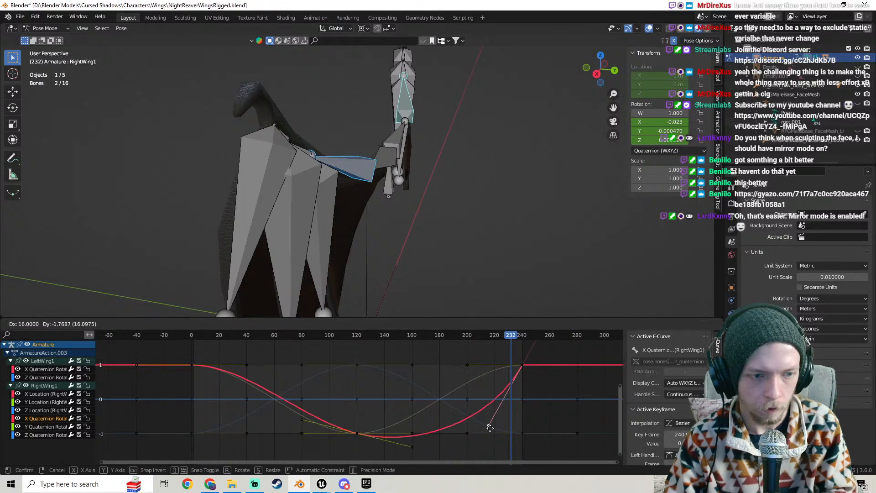
- Undo the handle tests and the deletions of the LeftWing1 Z Location channel and both wings' W Quaternion Rotation channels
{"action": "key", "text": "ctrl+z"}
{"action": "key", "text": "ctrl+z"}
{"action": "key", "text": "ctrl+z"}
{"action": "key", "text": "ctrl+z"}
{"action": "key", "text": "ctrl+z"}
{"action": "key", "text": "ctrl+z"}
{"action": "key", "text": "ctrl+z"}
{"action": "key", "text": "ctrl+z"}
{"action": "key", "text": "ctrl+z"}
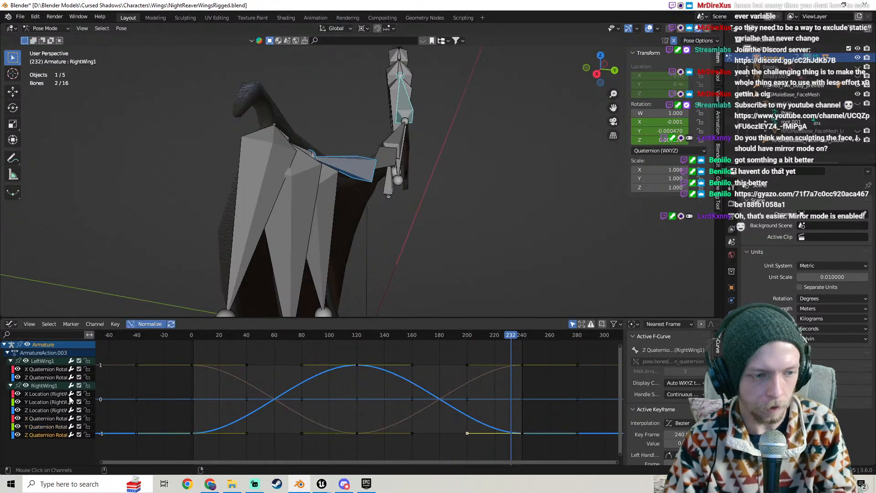
{"action": "key", "text": "ctrl+z"}
{"action": "key", "text": "ctrl+z"}
{"action": "key", "text": "ctrl+z"}
{"action": "key", "text": "ctrl+z"}
{"action": "key", "text": "ctrl+z"}
{"action": "key", "text": "ctrl+z"}
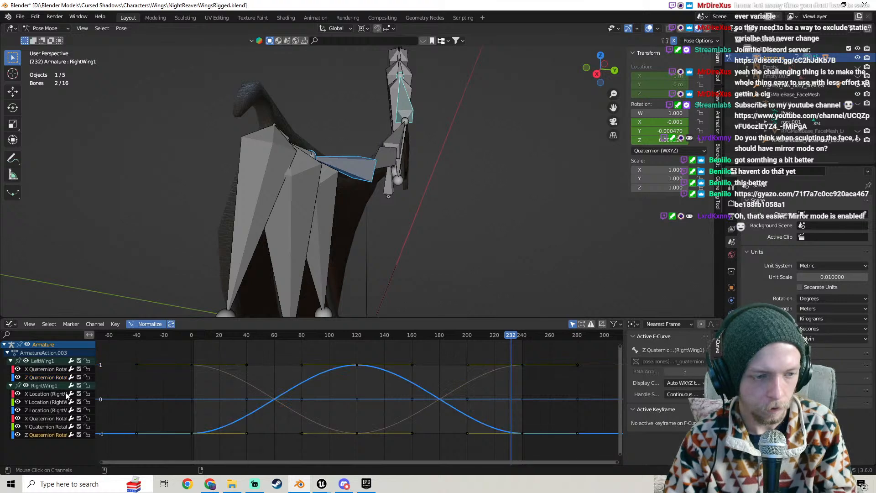
{"action": "key", "text": "ctrl+z"}
{"action": "key", "text": "ctrl+z"}
{"action": "key", "text": "ctrl+z"}
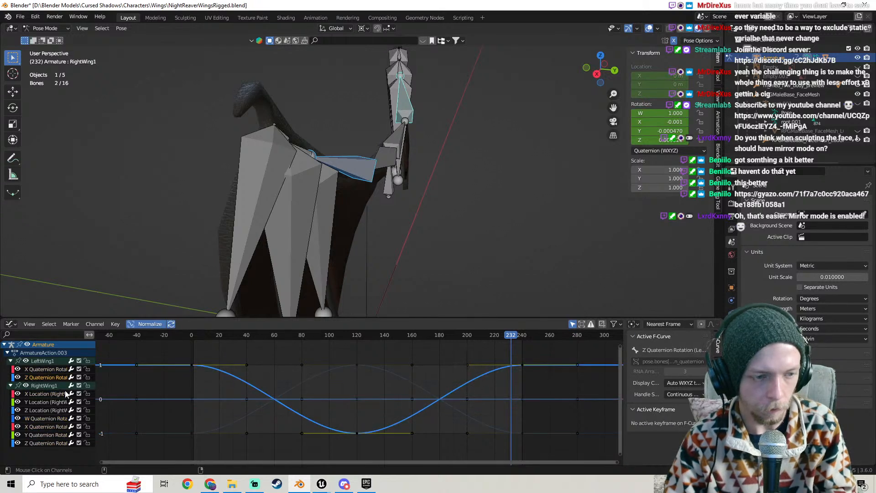
{"action": "key", "text": "ctrl+z"}
{"action": "key", "text": "ctrl+z"}
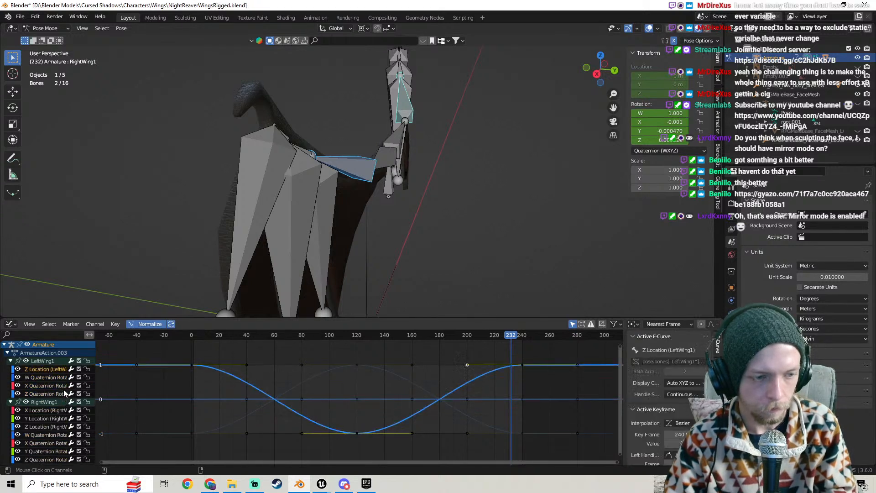
{"action": "key", "text": "ctrl+z"}
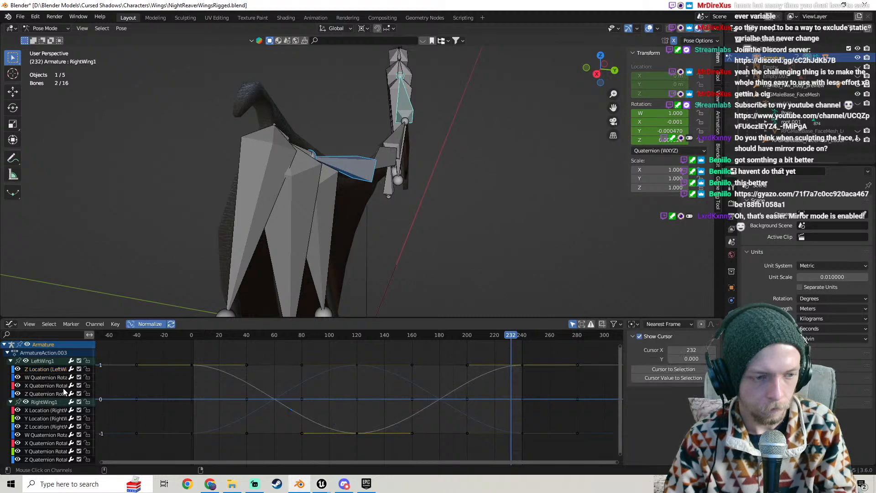
- Test the frame 240 keyframe's earlier handle on the LeftWing1 W Quaternion Rotation curve, undo the move, and delete that channel
{"action": "left_click", "coordinate": [40, 368]}
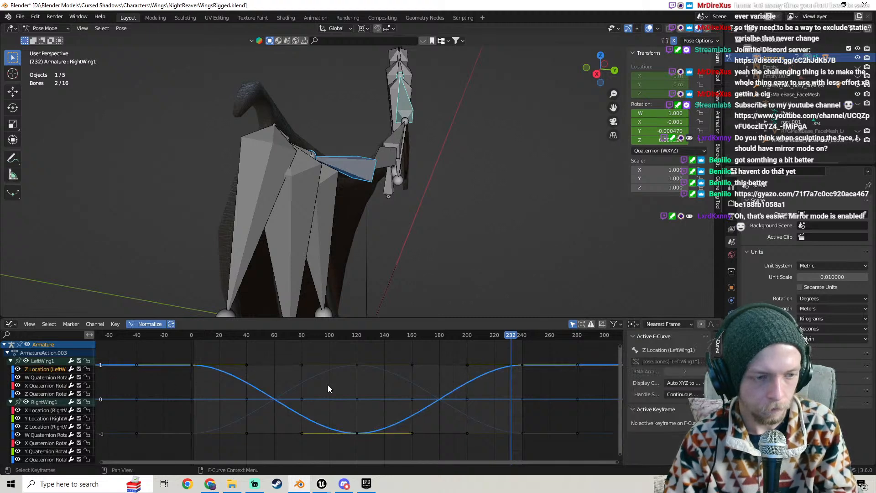
{"action": "left_click", "coordinate": [44, 378]}
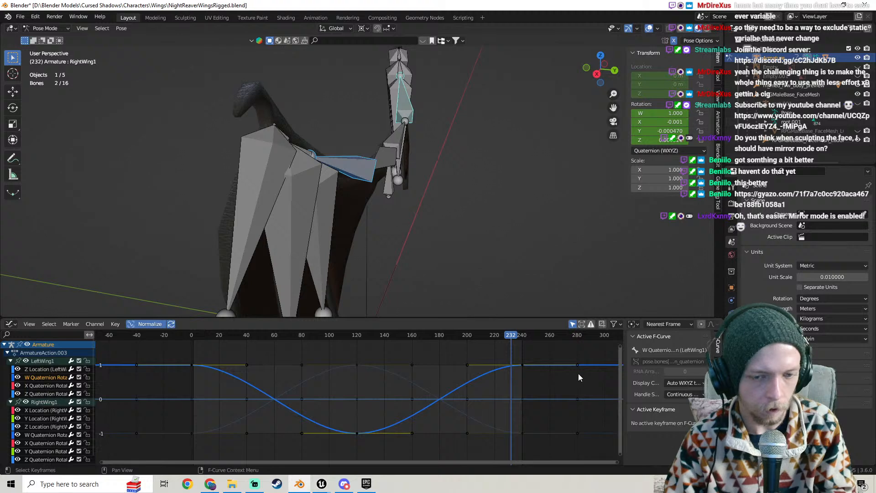
{"action": "left_click_drag", "start_coordinate": [466, 366], "coordinate": [532, 352]}
{"action": "key", "text": "ctrl+z"}
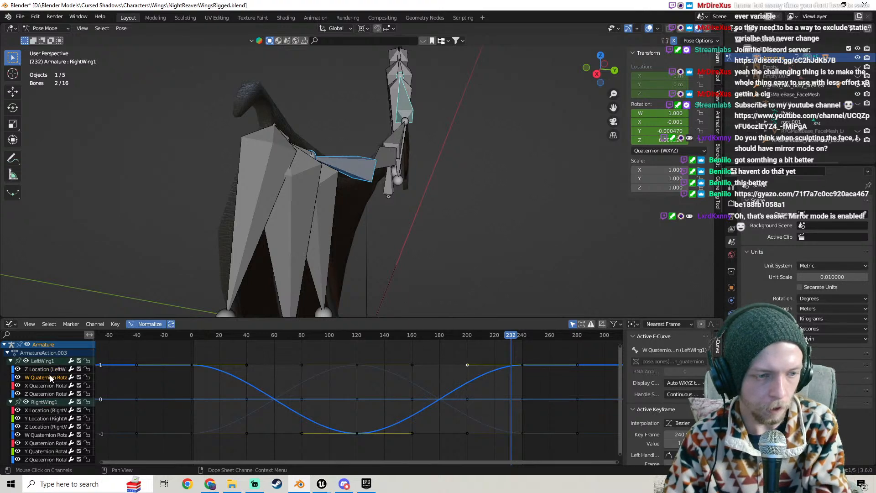
{"action": "key", "text": "x"}
- Test the frame 240 keyframe's earlier handle on the LeftWing1 Z Location curve, undo the move, and delete that channel
{"action": "left_click", "coordinate": [51, 370]}
{"action": "left_click_drag", "start_coordinate": [469, 364], "coordinate": [493, 416]}
{"action": "key", "text": "ctrl+z"}
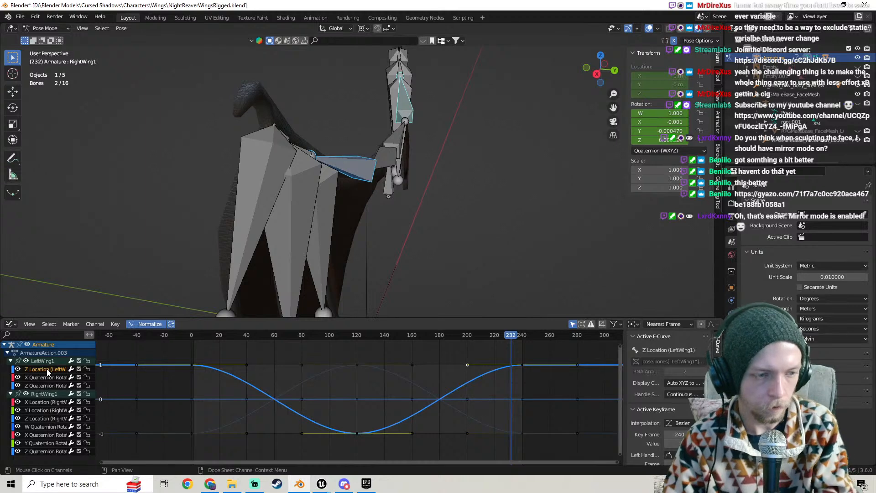
{"action": "key", "text": "x"}
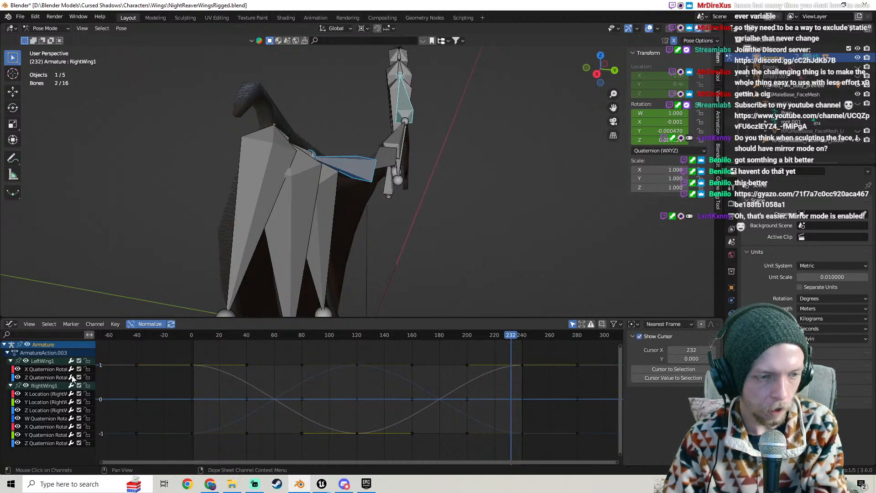
- Delete the RightWing1 Y and W Quaternion Rotation channels and the RightWing1 X, Y and Z Location channels
{"action": "left_click", "coordinate": [48, 435]}
{"action": "key", "text": "x"}
{"action": "left_click", "coordinate": [38, 419]}
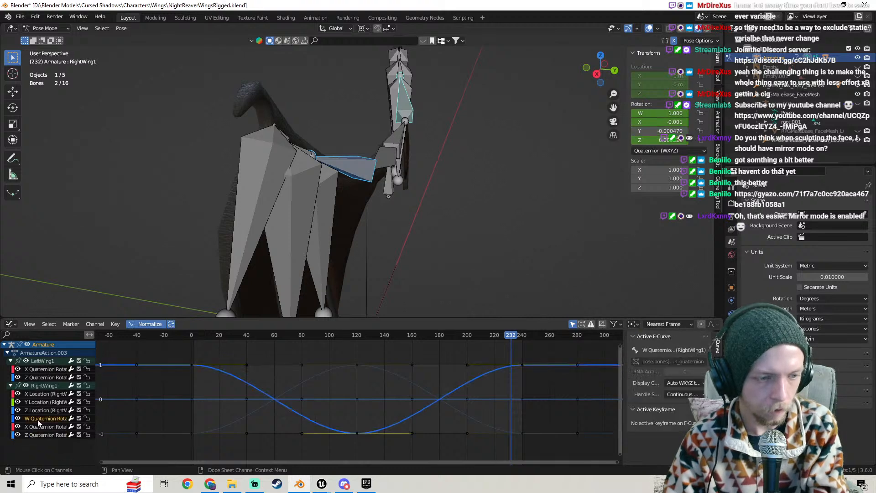
{"action": "key", "text": "x"}
{"action": "left_click", "coordinate": [40, 411]}
{"action": "key", "text": "x"}
{"action": "left_click", "coordinate": [42, 403]}
{"action": "key", "text": "x"}
{"action": "left_click", "coordinate": [45, 394]}
{"action": "key", "text": "x"}
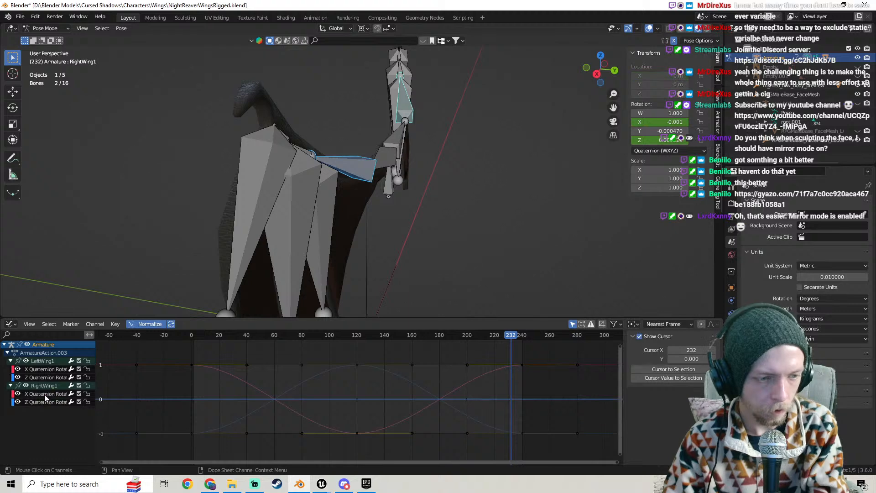
- Try moving the frame 240 keyframe's earlier handle on the LeftWing1 and RightWing1 X Quaternion Rotation curves
{"action": "left_click", "coordinate": [522, 365]}
{"action": "left_click_drag", "start_coordinate": [475, 367], "coordinate": [483, 388]}
{"action": "key", "text": "ctrl+z"}
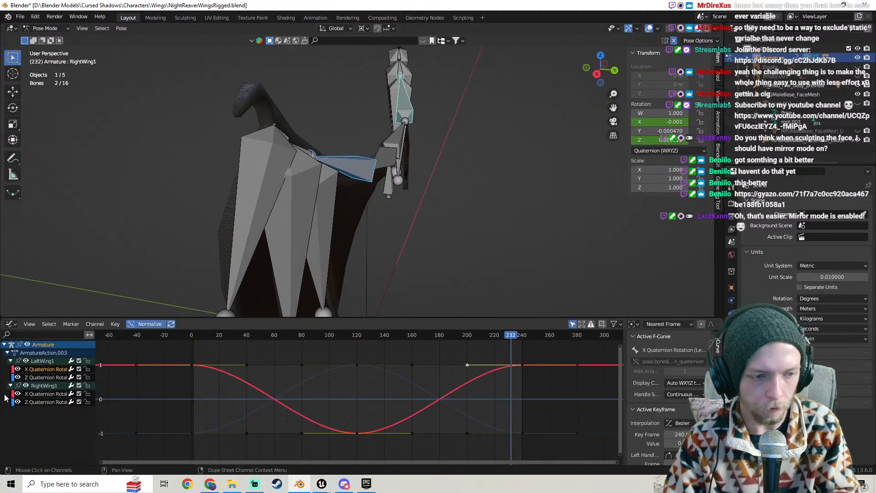
{"action": "left_click", "coordinate": [49, 394], "text": "ctrl"}
{"action": "left_click_drag", "start_coordinate": [468, 366], "coordinate": [478, 400]}
{"action": "key", "text": "ctrl+z"}
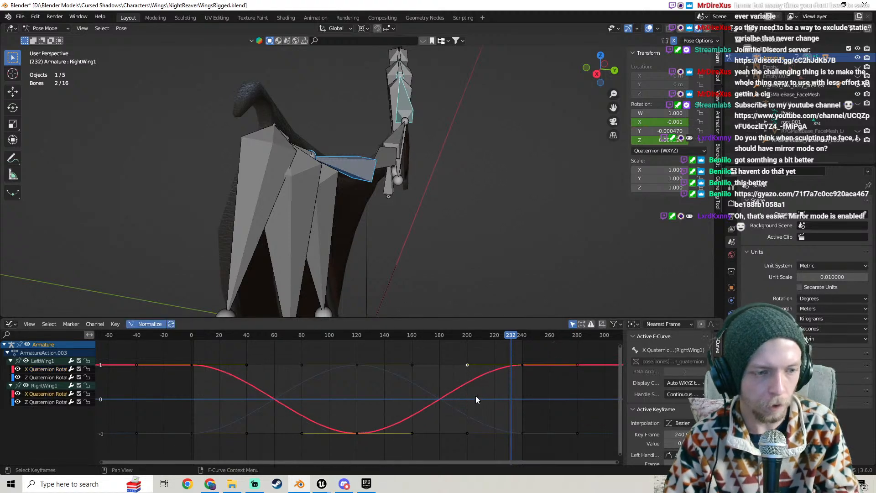
{"action": "left_click", "coordinate": [524, 380]}
{"action": "left_click_drag", "start_coordinate": [470, 366], "coordinate": [495, 407]}
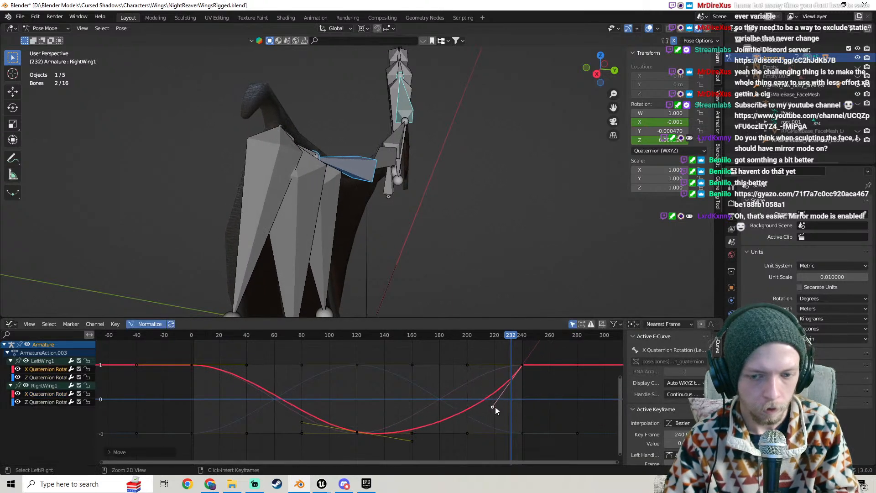
{"action": "key", "text": "ctrl+z"}
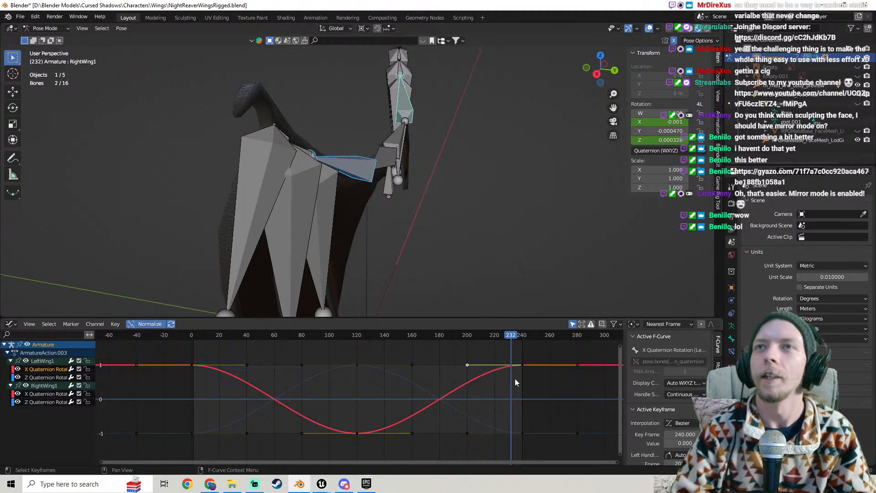
- Switch to Streamlabs, open the Gyazo link from the chat, watch the clip full screen, close its page, and return to Blender
{"action": "left_click", "coordinate": [255, 483]}
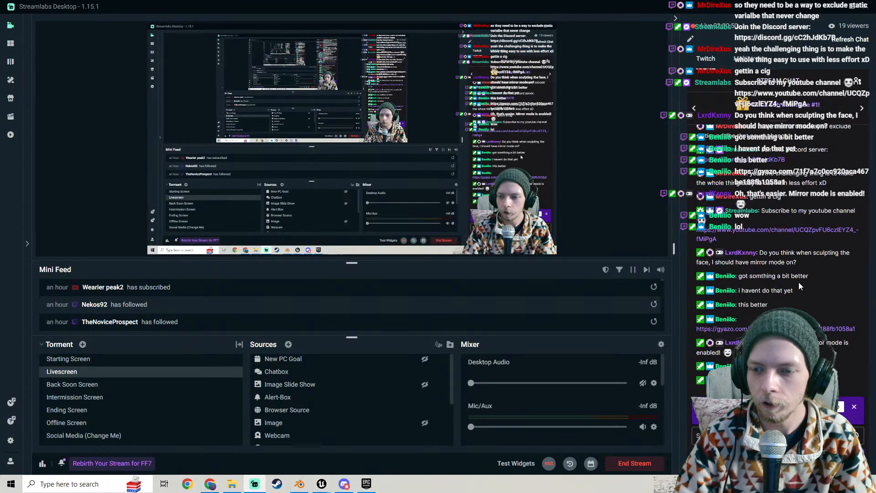
{"action": "left_click", "coordinate": [744, 329]}
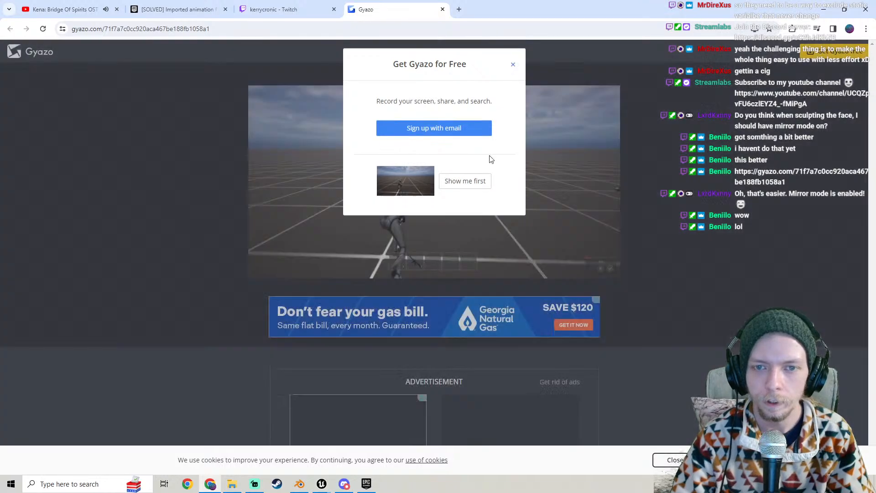
{"action": "left_click", "coordinate": [480, 180]}
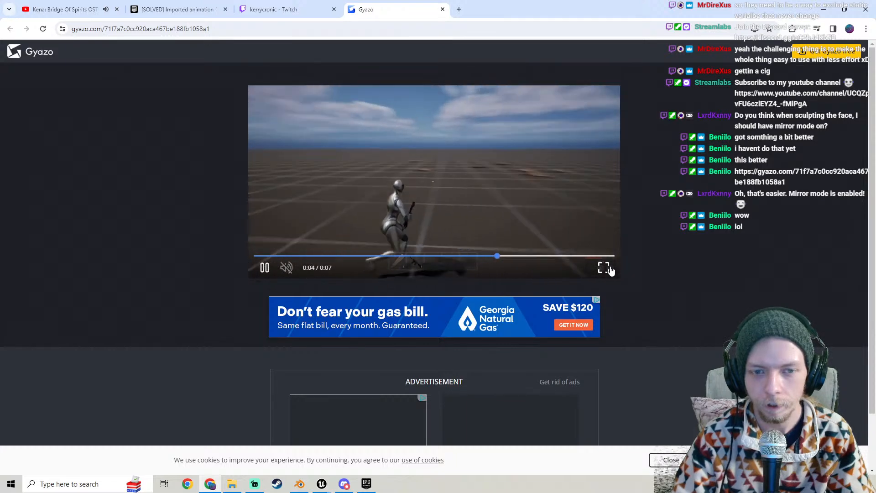
{"action": "left_click", "coordinate": [605, 268]}
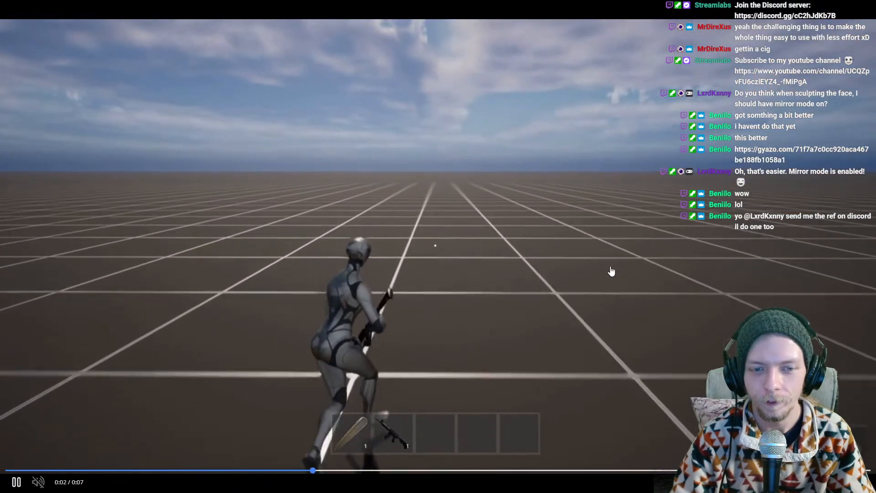
{"action": "key", "text": "Escape"}
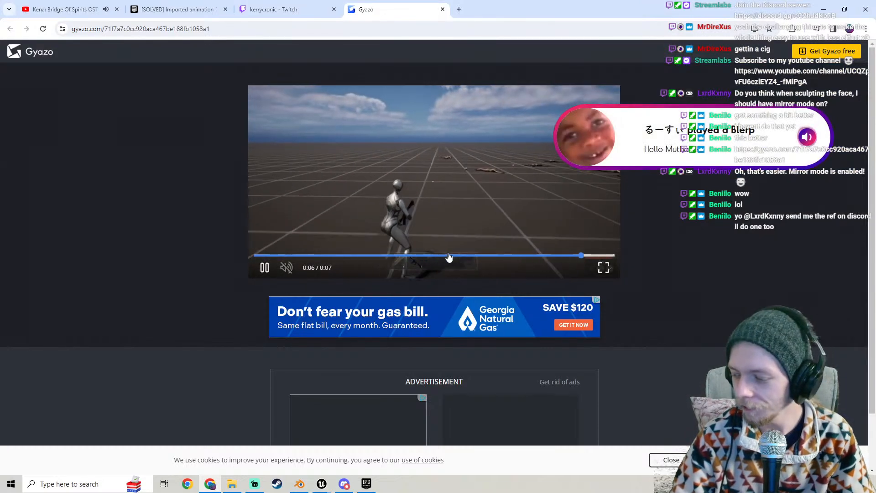
{"action": "left_click", "coordinate": [442, 9]}
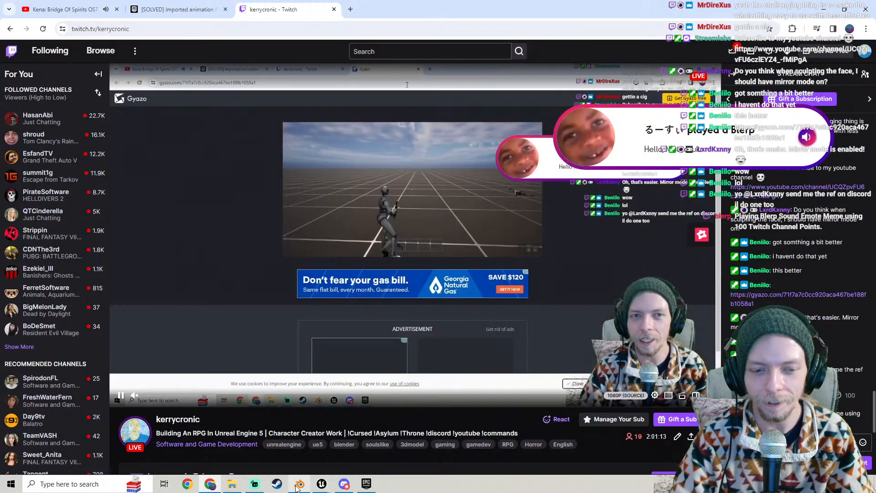
{"action": "left_click", "coordinate": [299, 484]}
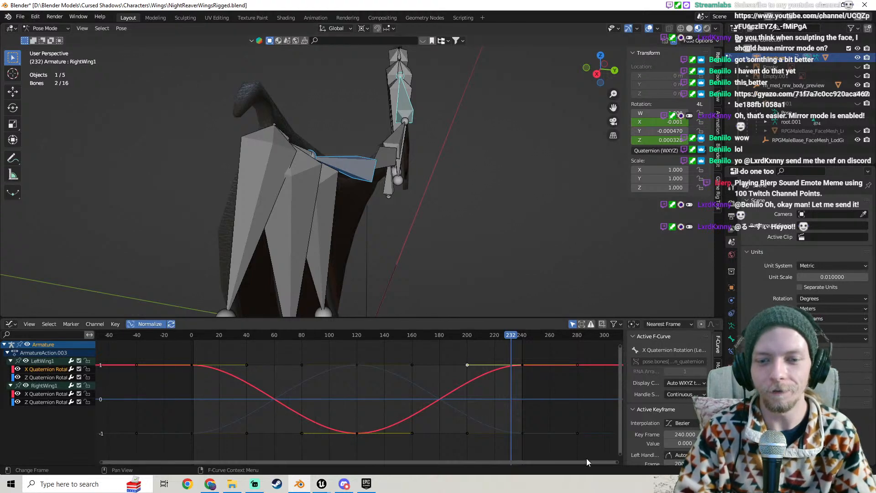
- Move the frame 240 keyframe's earlier handles on the LeftWing1 X and Z and RightWing1 X Quaternion Rotation curves down to about frame 209
{"action": "left_click_drag", "start_coordinate": [530, 383], "coordinate": [474, 357]}
{"action": "key", "text": "g"}
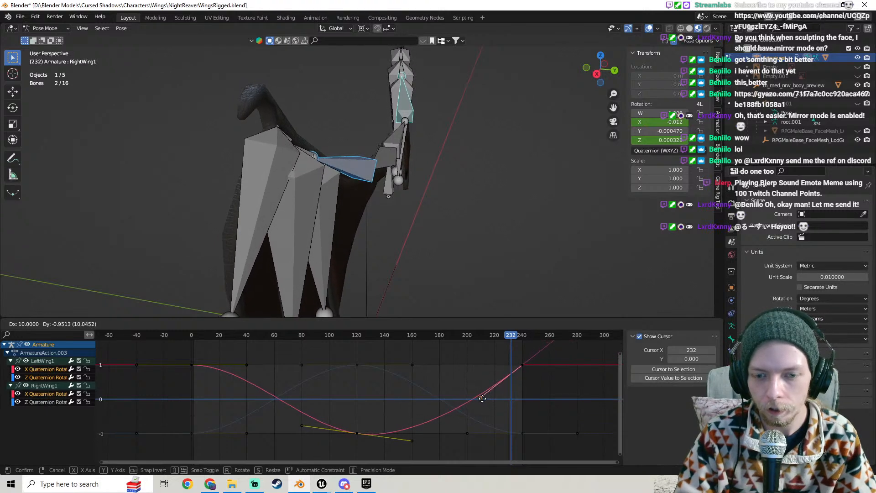
{"action": "left_click", "coordinate": [481, 398]}
{"action": "left_click", "coordinate": [179, 360]}
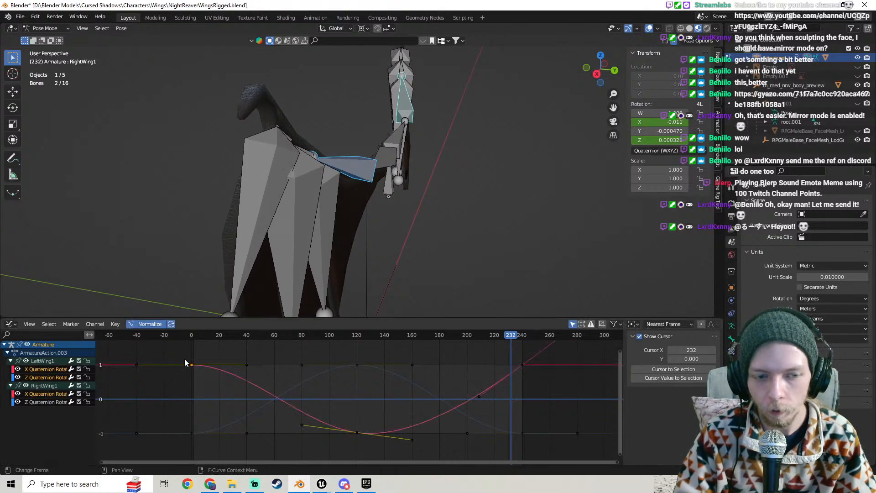
- Try lowering the frame 0 keyframe's later handle on the LeftWing1 X Quaternion Rotation curve to about frame 44, play the animation, and undo the move
{"action": "left_click", "coordinate": [245, 365]}
{"action": "key", "text": "g"}
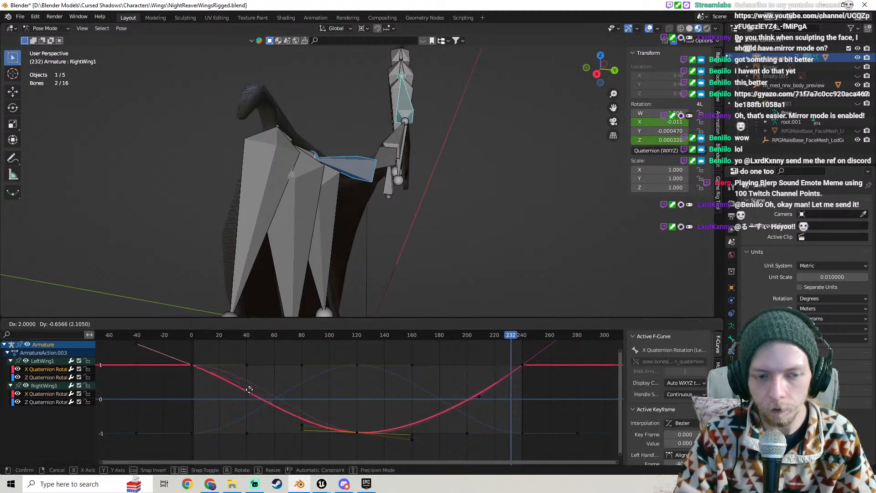
{"action": "left_click", "coordinate": [252, 395]}
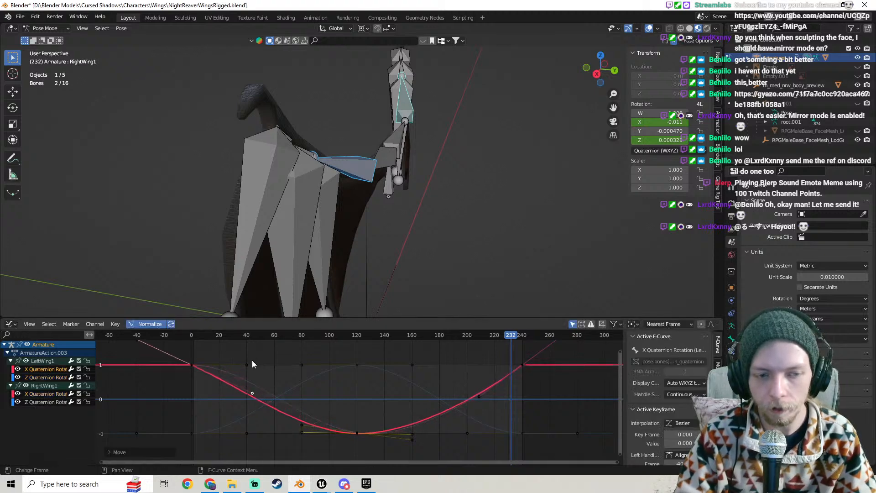
{"action": "key", "text": "space"}
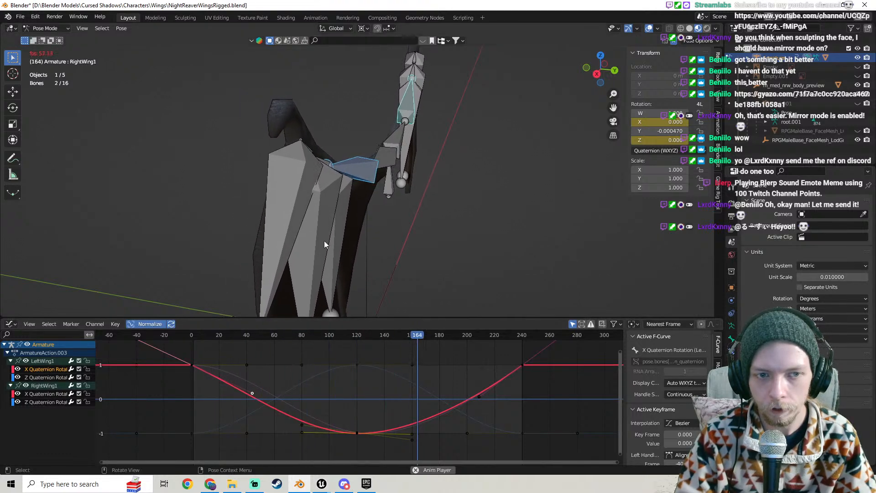
{"action": "middle_click_drag", "start_coordinate": [315, 262], "coordinate": [365, 194]}
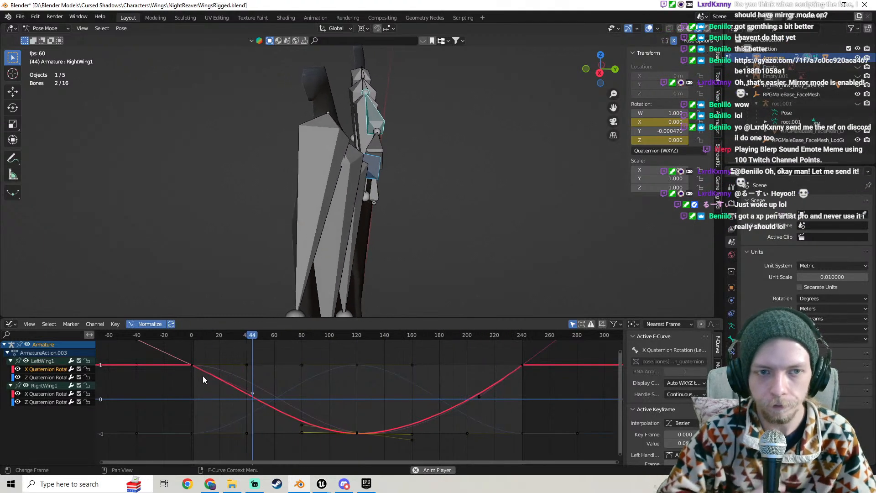
{"action": "left_click_drag", "start_coordinate": [246, 365], "coordinate": [247, 360]}
{"action": "key", "text": "ctrl+z"}
{"action": "left_click", "coordinate": [226, 393]}
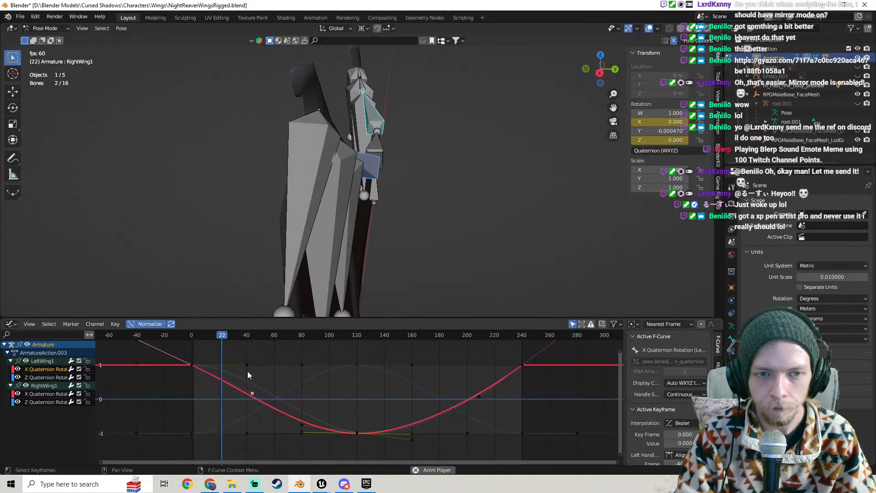
{"action": "key", "text": "ctrl+z"}
{"action": "key", "text": "ctrl+z"}
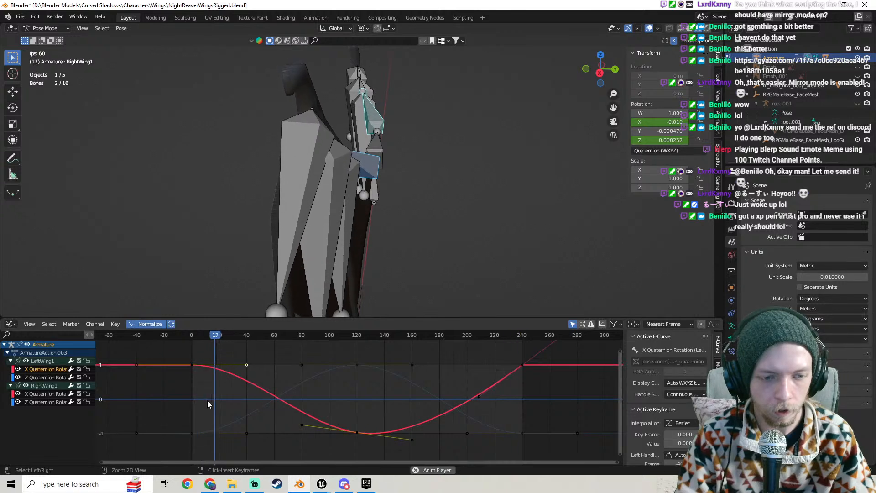
- Raise the later handles on the LeftWing1 X and Z and RightWing1 X curves, frame 0's to about frame 39 and frame 120's to about frame 157
{"action": "left_click_drag", "start_coordinate": [247, 364], "coordinate": [245, 347]}
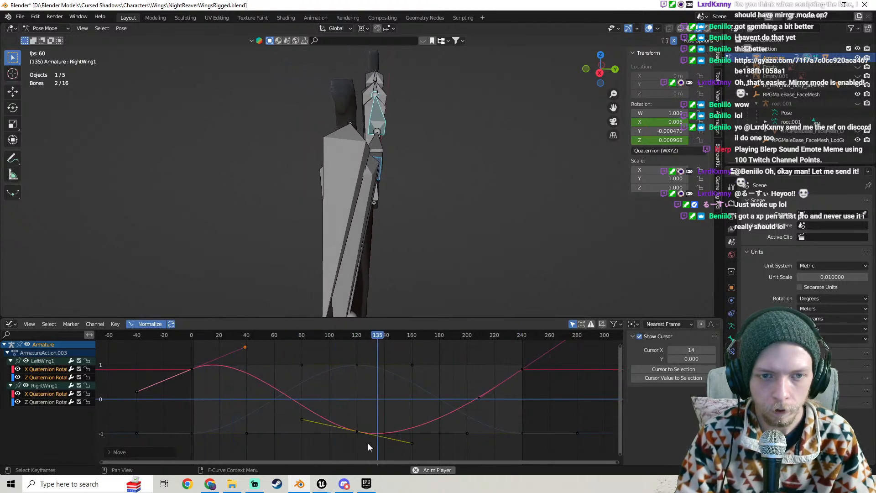
{"action": "left_click", "coordinate": [412, 442]}
{"action": "mouse_move", "coordinate": [412, 442]}
{"action": "left_mouse_down"}
{"action": "mouse_move", "coordinate": [411, 429]}
{"action": "mouse_move", "coordinate": [417, 452]}
{"action": "mouse_move", "coordinate": [401, 437]}
{"action": "mouse_move", "coordinate": [414, 431]}
{"action": "left_mouse_up"}
{"action": "left_click", "coordinate": [413, 444]}
{"action": "key", "text": "ctrl+z"}
{"action": "key", "text": "ctrl+z"}
{"action": "key", "text": "ctrl+z"}
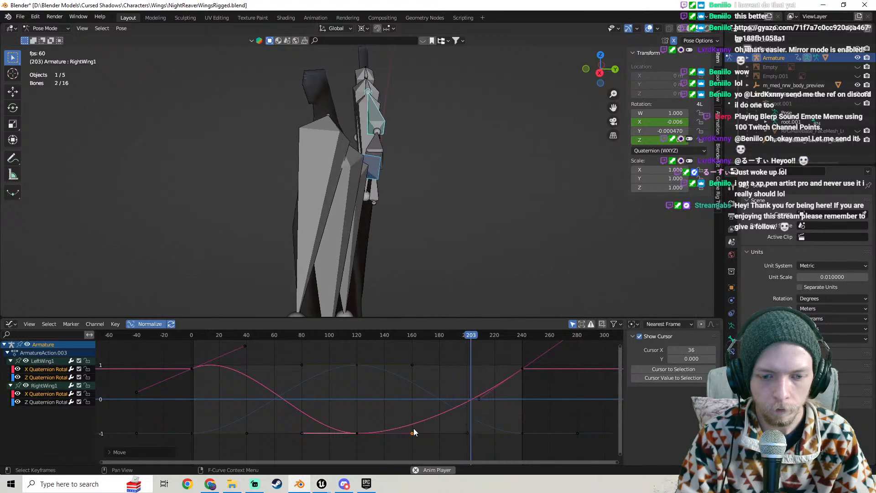
{"action": "left_click_drag", "start_coordinate": [412, 434], "coordinate": [407, 416]}
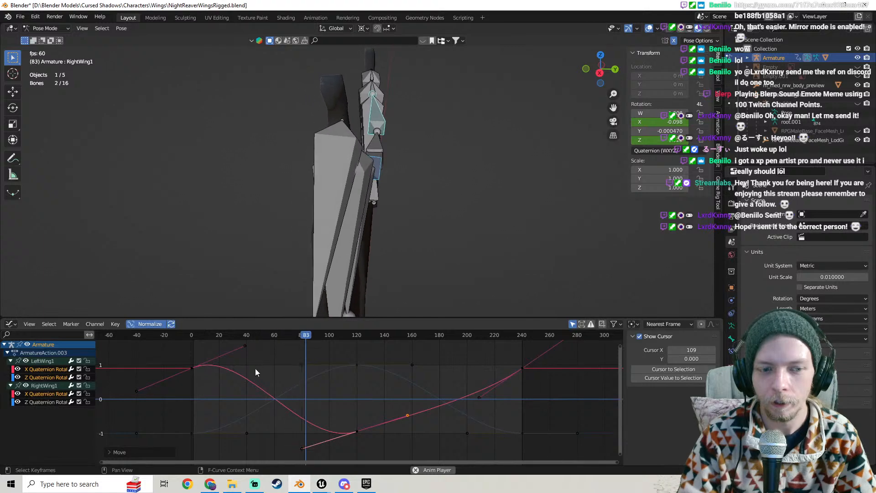
- Try extending the frame 0 keyframe's later handle on the LeftWing1 X and Z and RightWing1 X rotation curves to about frame 55
{"action": "left_click", "coordinate": [245, 346]}
{"action": "key", "text": "g"}
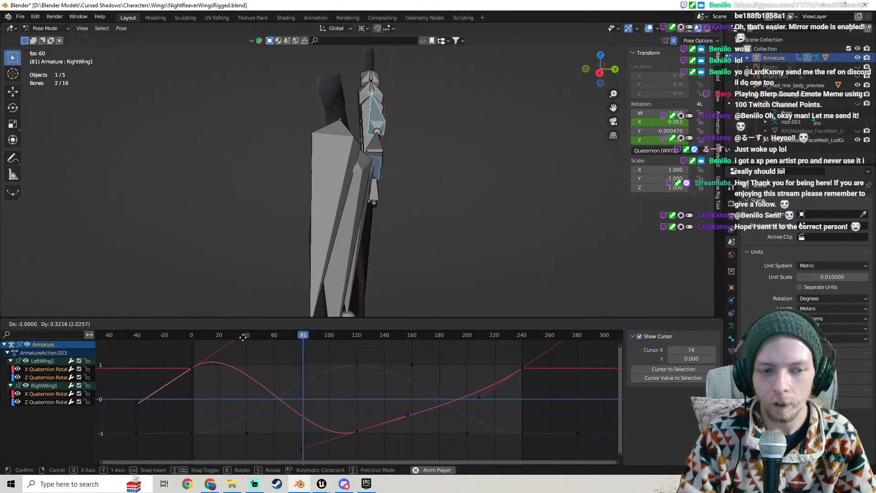
{"action": "left_click", "coordinate": [267, 337]}
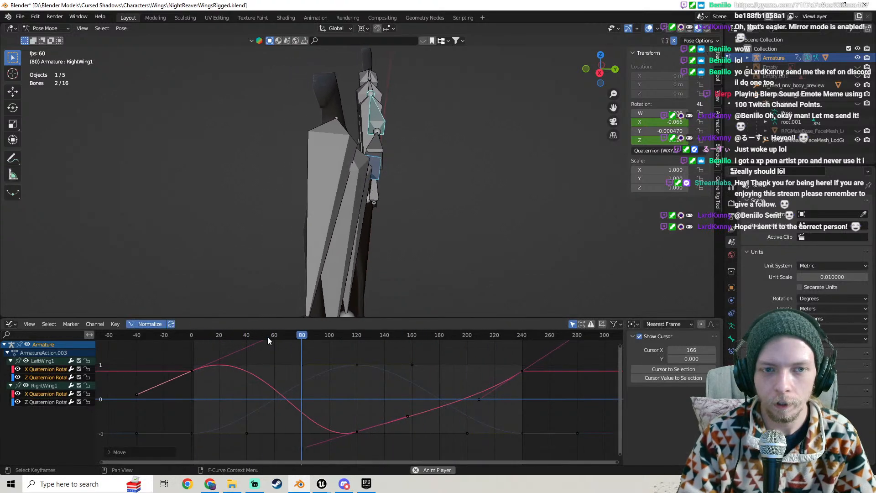
- Try moving the frame 120 keyframe's later handle on the LeftWing1 X and Z and RightWing1 X curves down to about frame 151
{"action": "left_click", "coordinate": [358, 432]}
{"action": "left_click", "coordinate": [379, 446]}
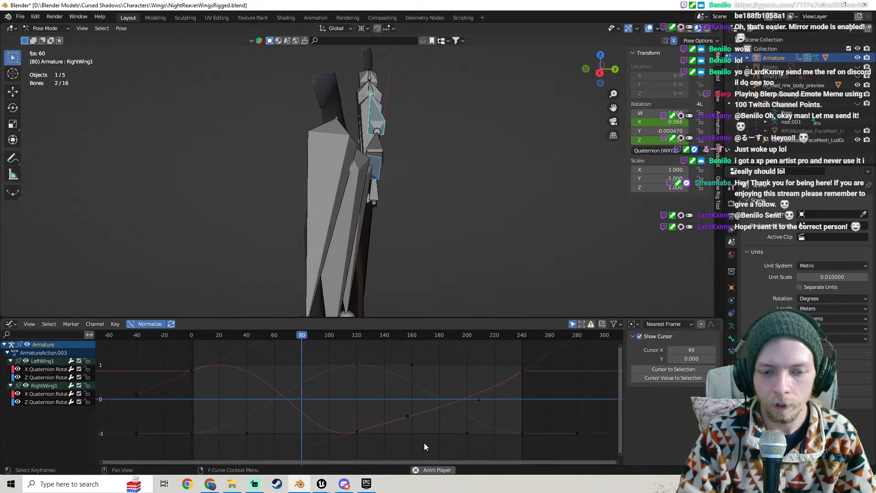
{"action": "left_click_drag", "start_coordinate": [409, 416], "coordinate": [373, 432]}
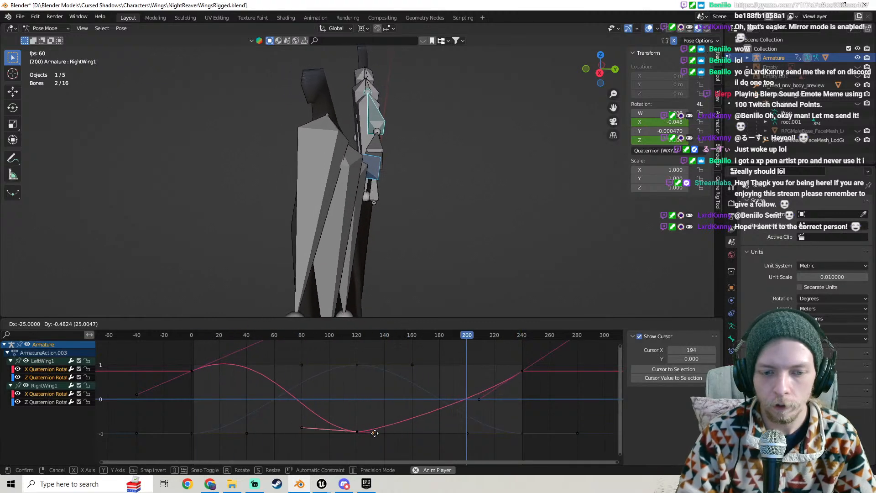
{"action": "left_click", "coordinate": [299, 432]}
{"action": "mouse_move", "coordinate": [302, 430]}
{"action": "left_mouse_down"}
{"action": "mouse_move", "coordinate": [338, 434]}
{"action": "mouse_move", "coordinate": [296, 434]}
{"action": "left_mouse_up"}
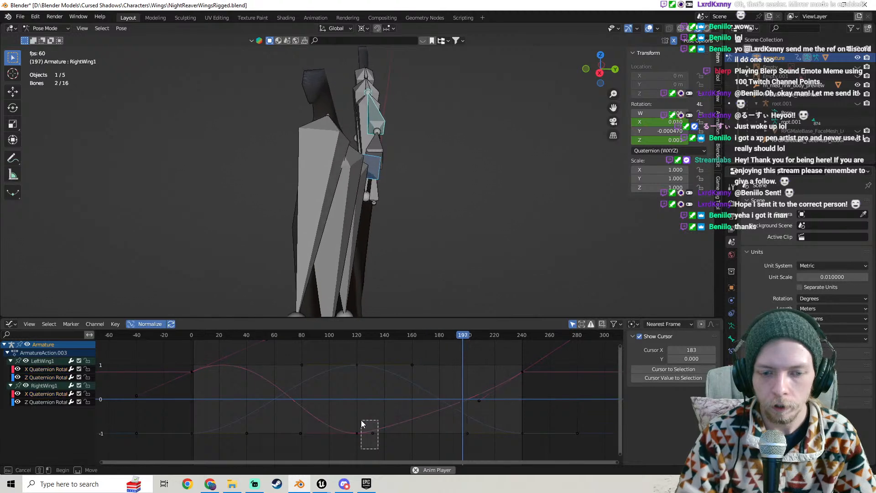
{"action": "left_click_drag", "start_coordinate": [373, 434], "coordinate": [400, 432]}
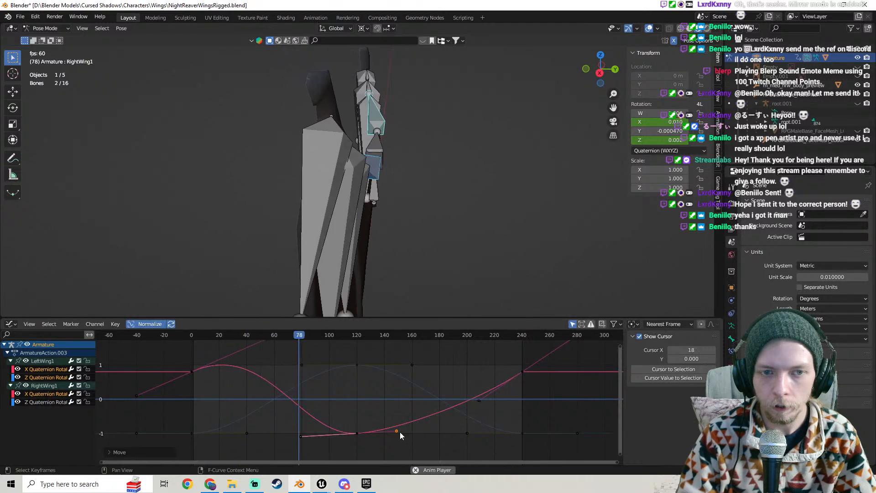
{"action": "mouse_move", "coordinate": [396, 430]}
{"action": "left_mouse_down"}
{"action": "mouse_move", "coordinate": [391, 420]}
{"action": "mouse_move", "coordinate": [398, 442]}
{"action": "left_mouse_up"}
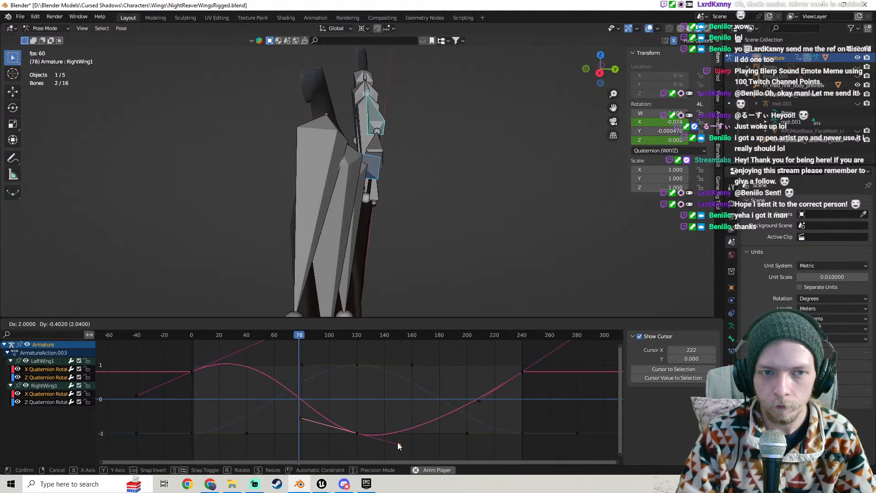
{"action": "left_click_drag", "start_coordinate": [397, 442], "coordinate": [398, 443]}
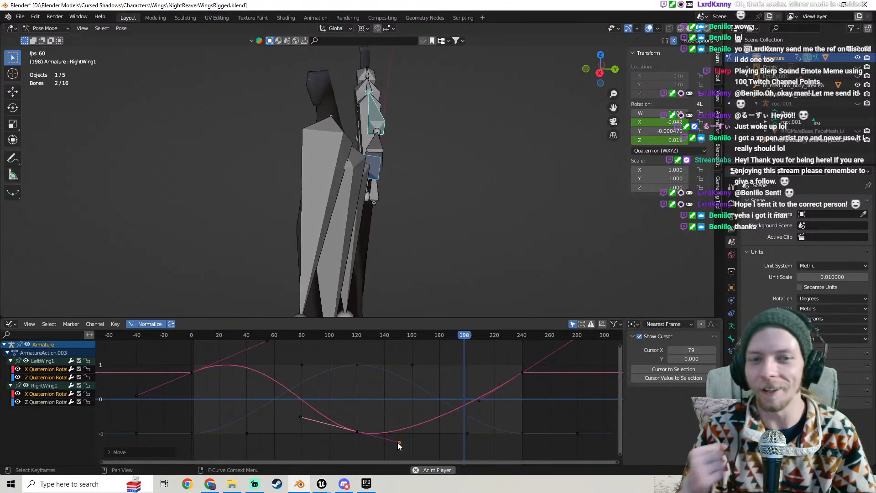
- Try reshaping the frame 120 handles on the RightWing1 Z and LeftWing1 X Quaternion Rotation curves with the playhead at frame 133
{"action": "left_click", "coordinate": [357, 365]}
{"action": "mouse_move", "coordinate": [411, 369]}
{"action": "left_mouse_down"}
{"action": "mouse_move", "coordinate": [402, 461]}
{"action": "mouse_move", "coordinate": [392, 441]}
{"action": "mouse_move", "coordinate": [408, 378]}
{"action": "left_mouse_up"}
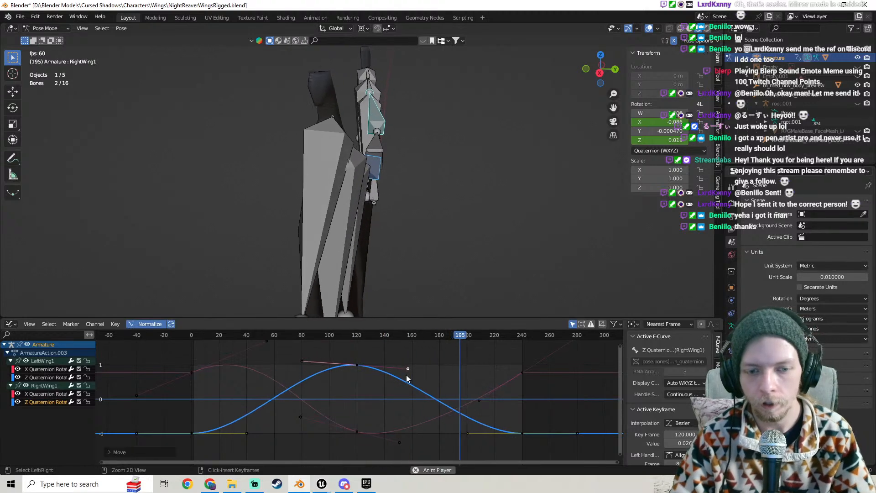
{"action": "key", "text": "ctrl+z"}
{"action": "left_click_drag", "start_coordinate": [380, 335], "coordinate": [377, 333]}
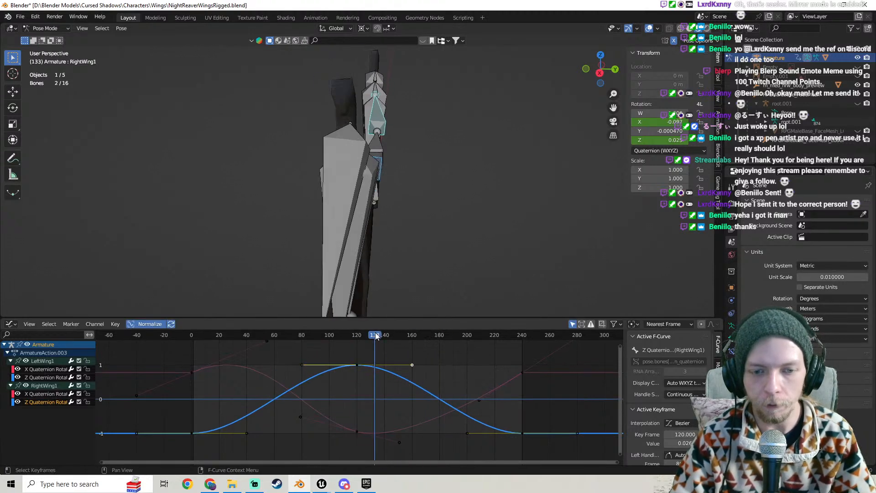
{"action": "left_click_drag", "start_coordinate": [413, 366], "coordinate": [409, 396]}
{"action": "left_click", "coordinate": [442, 380]}
{"action": "left_click", "coordinate": [407, 363]}
{"action": "left_click_drag", "start_coordinate": [407, 363], "coordinate": [409, 396]}
{"action": "left_click", "coordinate": [378, 439]}
{"action": "left_click_drag", "start_coordinate": [399, 442], "coordinate": [388, 382]}
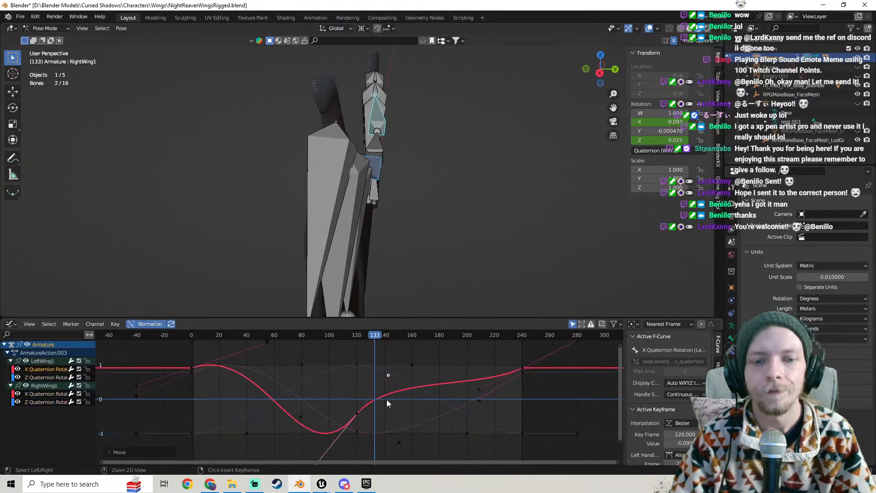
- Undo the recent handle edits back to the frame 0 later handle at about frame 39 and the frame 120 one at about frame 157
{"action": "key", "text": "ctrl+z"}
{"action": "key", "text": "ctrl+z"}
{"action": "key", "text": "ctrl+z"}
{"action": "key", "text": "ctrl+z"}
{"action": "key", "text": "ctrl+z"}
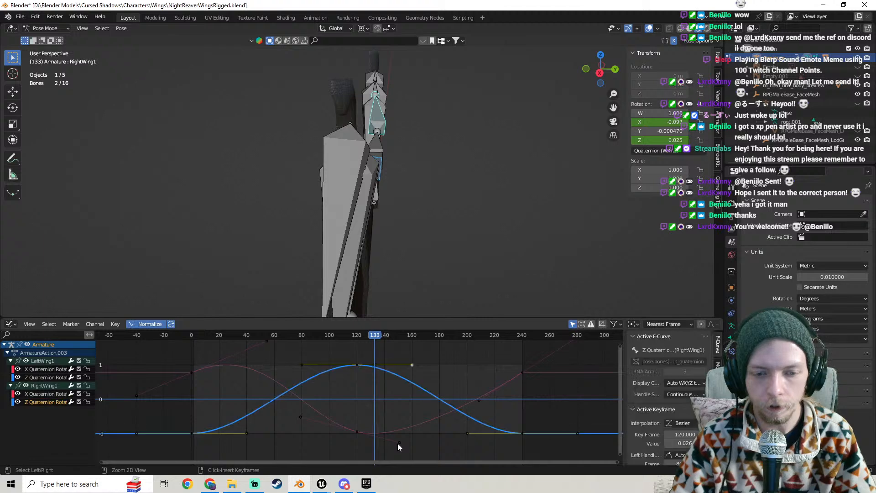
{"action": "key", "text": "ctrl+z"}
{"action": "key", "text": "ctrl+z"}
{"action": "key", "text": "ctrl+z"}
{"action": "key", "text": "ctrl+z"}
{"action": "key", "text": "ctrl+z"}
{"action": "key", "text": "ctrl+z"}
{"action": "key", "text": "ctrl+z"}
{"action": "key", "text": "ctrl+z"}
{"action": "key", "text": "ctrl+z"}
{"action": "key", "text": "ctrl+z"}
{"action": "key", "text": "ctrl+z"}
{"action": "key", "text": "ctrl+z"}
{"action": "key", "text": "ctrl+z"}
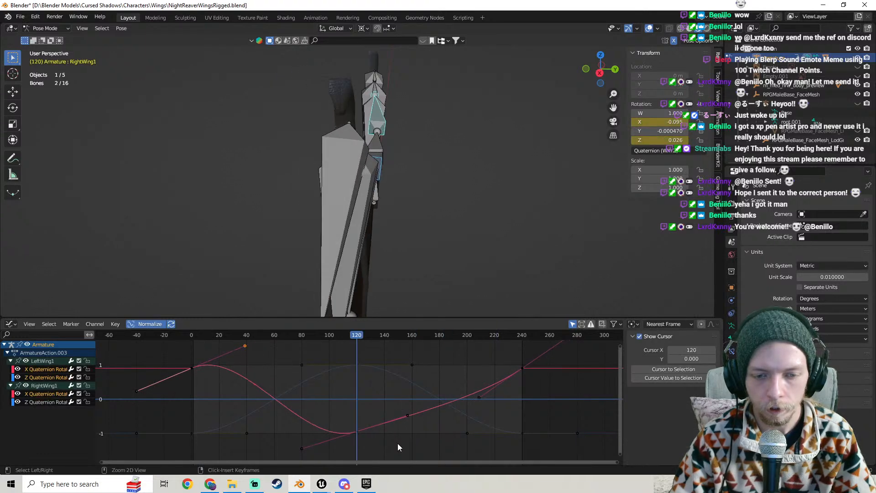
- Level the frame 120 keyframe's handles on the LeftWing1 X and Z and RightWing1 X curves, the later one at about frame 163, and play the animation
{"action": "mouse_move", "coordinate": [413, 450]}
{"action": "left_mouse_down"}
{"action": "mouse_move", "coordinate": [396, 397]}
{"action": "mouse_move", "coordinate": [415, 437]}
{"action": "left_mouse_up"}
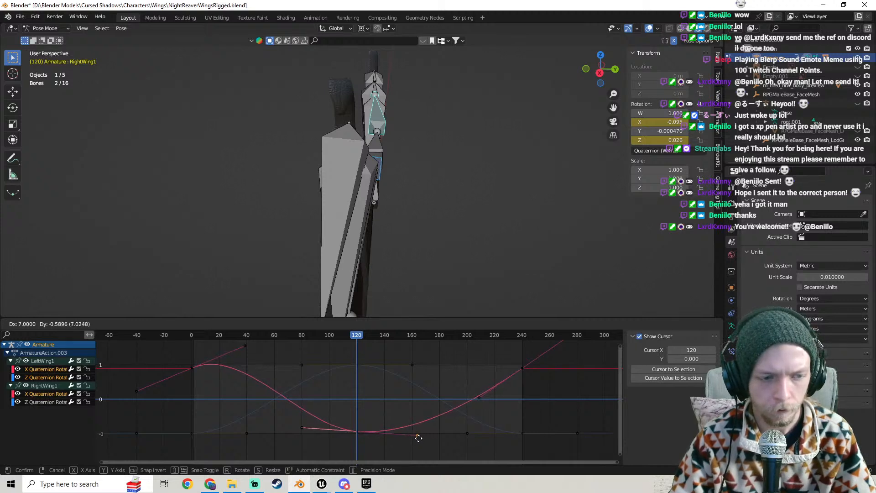
{"action": "left_click", "coordinate": [418, 438]}
{"action": "left_click", "coordinate": [57, 401]}
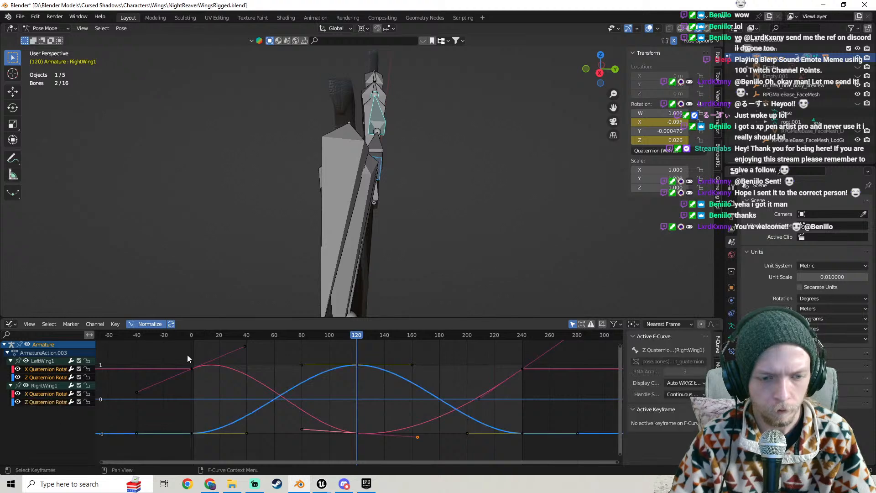
{"action": "left_click", "coordinate": [45, 378]}
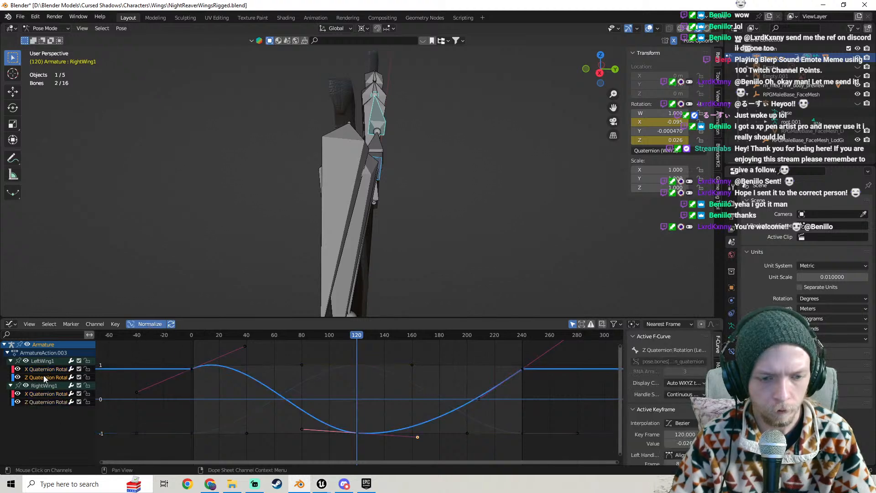
{"action": "left_click", "coordinate": [45, 403]}
{"action": "left_click_drag", "start_coordinate": [371, 380], "coordinate": [352, 356]}
{"action": "mouse_move", "coordinate": [419, 381]}
{"action": "left_mouse_down"}
{"action": "mouse_move", "coordinate": [404, 354]}
{"action": "mouse_move", "coordinate": [433, 428]}
{"action": "mouse_move", "coordinate": [413, 368]}
{"action": "left_mouse_up"}
{"action": "left_click", "coordinate": [418, 437]}
{"action": "left_click_drag", "start_coordinate": [420, 440], "coordinate": [416, 434]}
{"action": "left_click", "coordinate": [245, 346]}
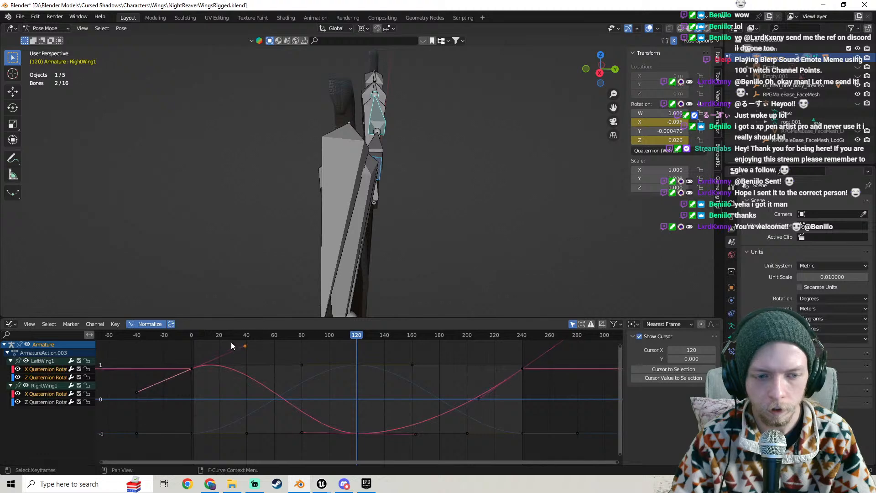
{"action": "key", "text": "space"}
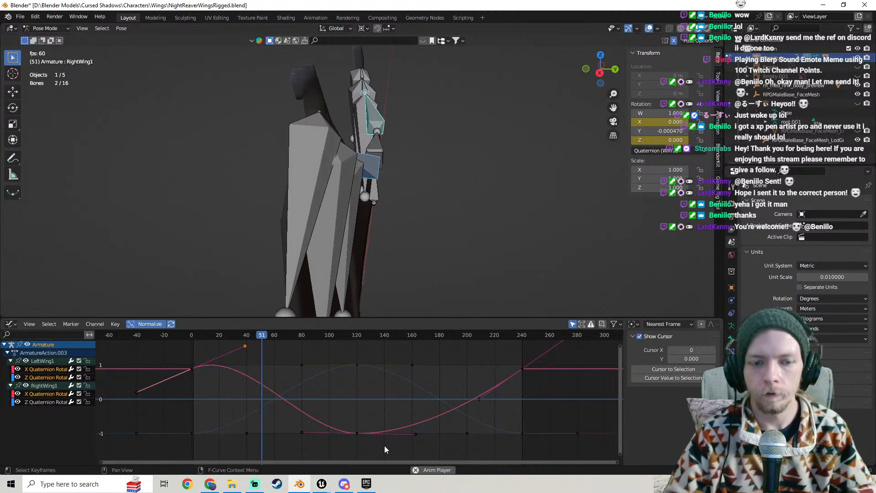
- Try Linear interpolation on all LeftWing1 and RightWing1 rotation keyframes and return them to Bezier
{"action": "key", "text": "a"}
{"action": "right_click", "coordinate": [358, 409]}
{"action": "mouse_move", "coordinate": [359, 410]}
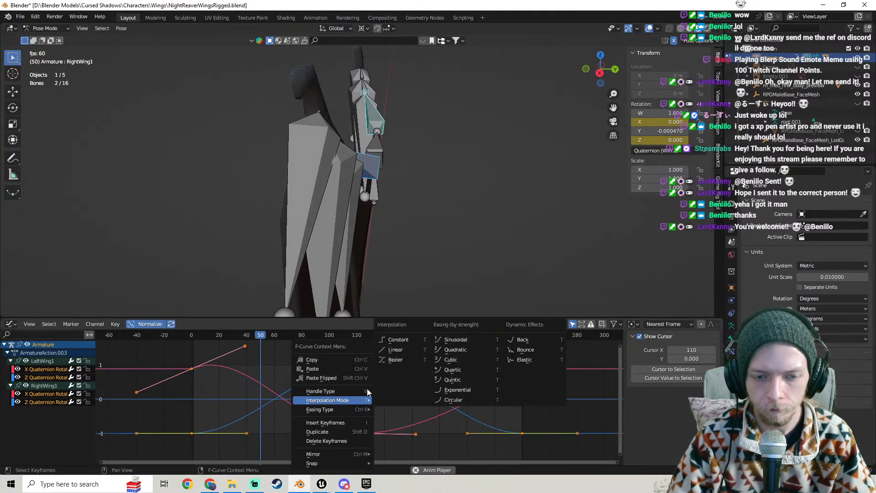
{"action": "left_click", "coordinate": [397, 361]}
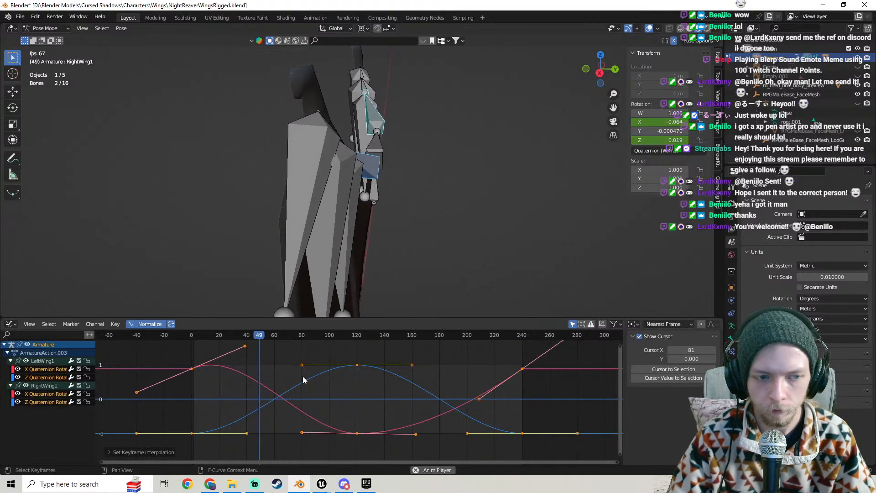
{"action": "right_click", "coordinate": [364, 404]}
{"action": "mouse_move", "coordinate": [363, 405]}
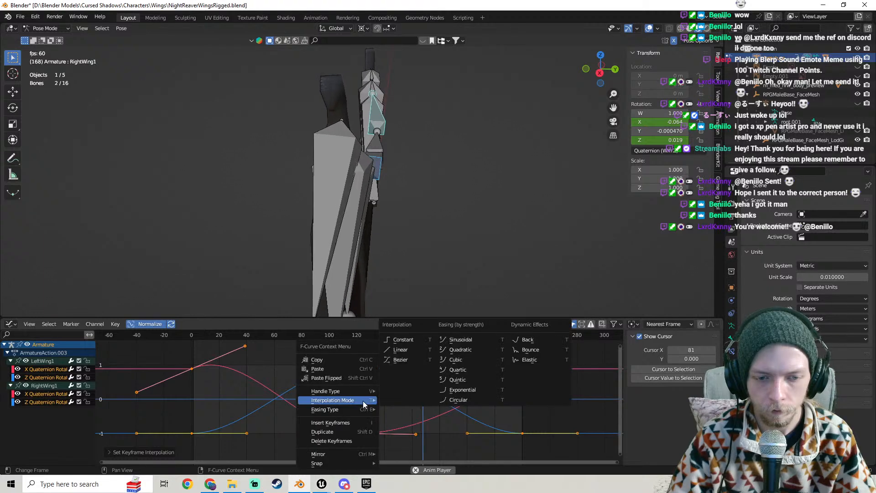
{"action": "left_click", "coordinate": [409, 361]}
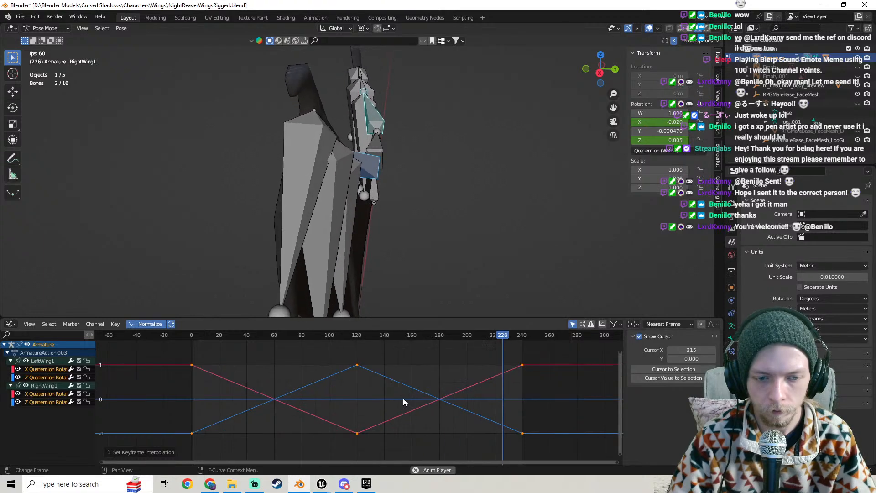
{"action": "right_click", "coordinate": [365, 400]}
{"action": "mouse_move", "coordinate": [365, 400]}
{"action": "left_click", "coordinate": [404, 360]}
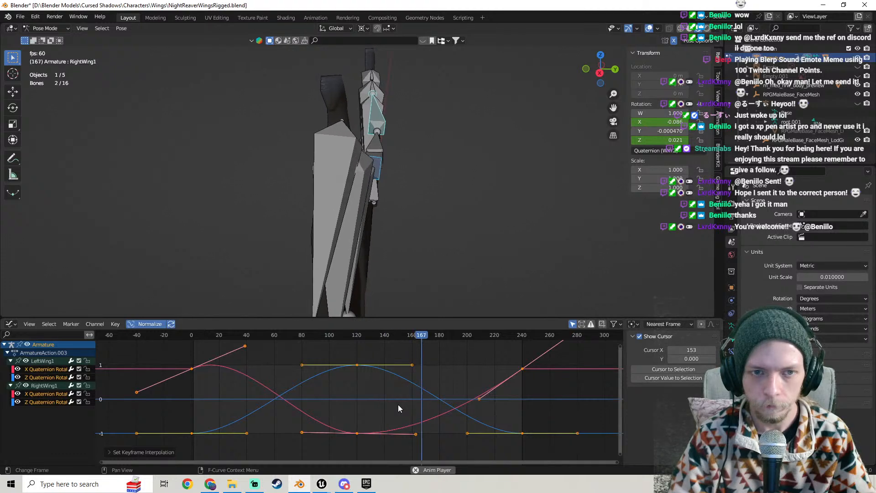
- Lower the later handle of the frame 120 keyframe on the wings' X Quaternion Rotation curves, placing it at about frame 166
{"action": "left_click_drag", "start_coordinate": [363, 440], "coordinate": [347, 429]}
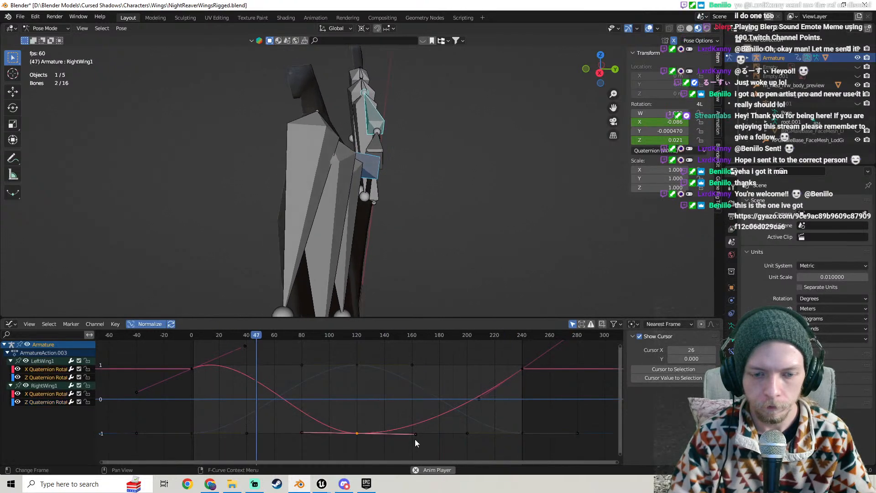
{"action": "left_click", "coordinate": [415, 432]}
{"action": "left_click_drag", "start_coordinate": [415, 431], "coordinate": [407, 416]}
{"action": "key", "text": "ctrl+z"}
{"action": "left_click_drag", "start_coordinate": [421, 448], "coordinate": [402, 397]}
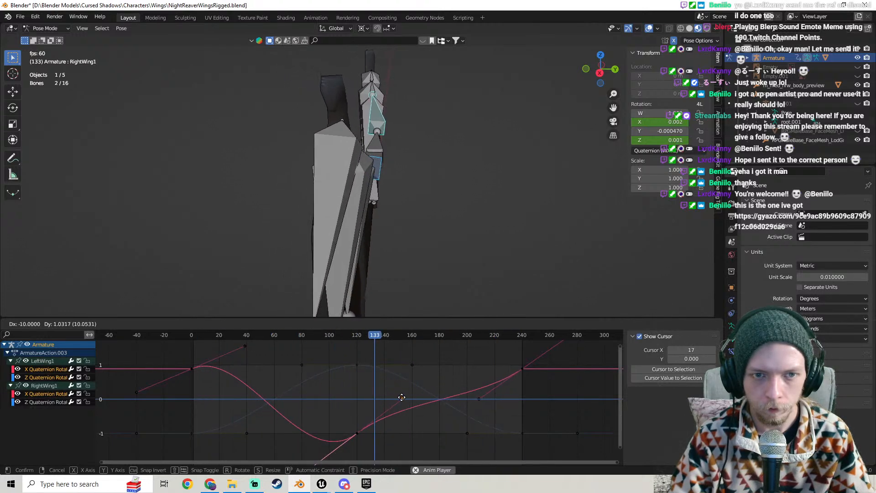
{"action": "left_click_drag", "start_coordinate": [402, 397], "coordinate": [417, 414]}
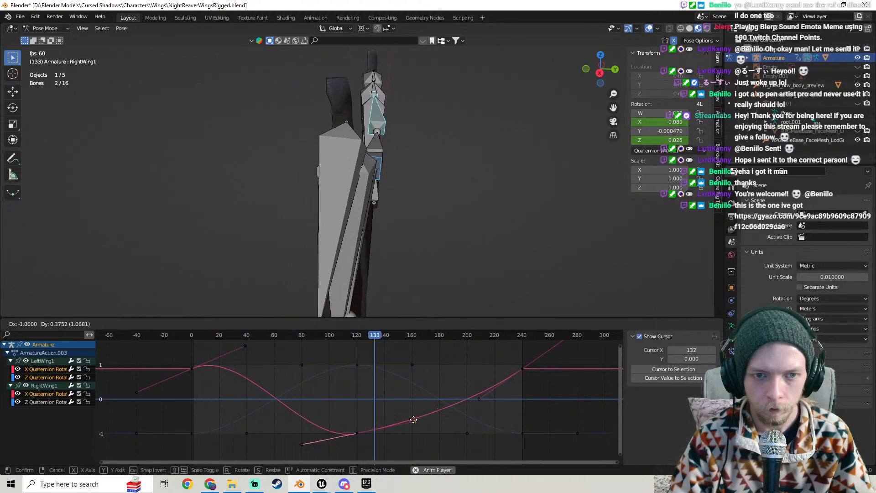
{"action": "left_click_drag", "start_coordinate": [414, 420], "coordinate": [424, 453]}
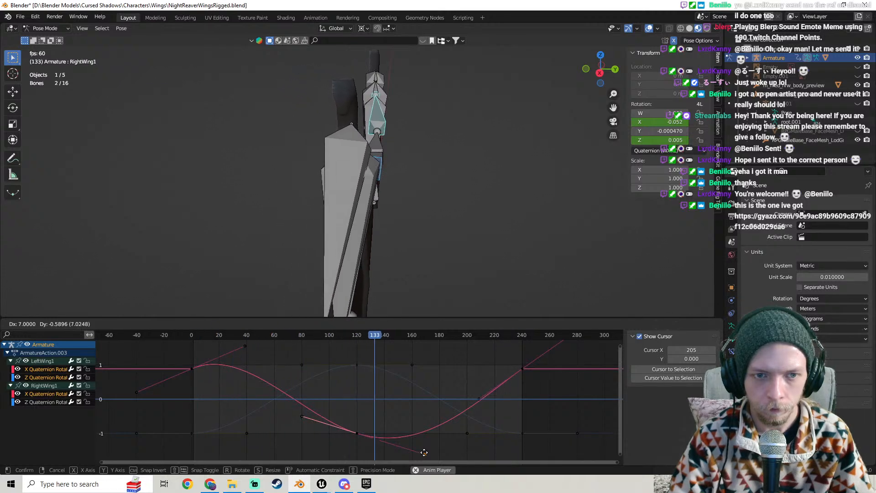
{"action": "left_click_drag", "start_coordinate": [424, 453], "coordinate": [420, 447]}
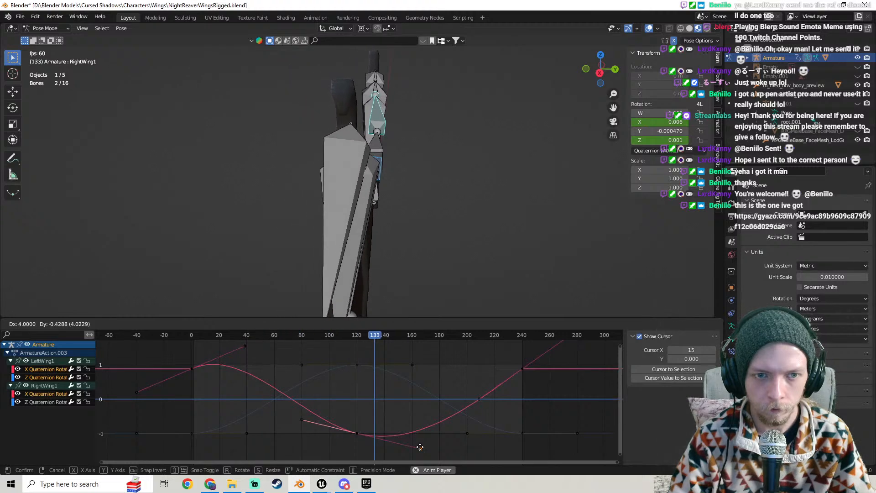
{"action": "left_click_drag", "start_coordinate": [420, 446], "coordinate": [420, 445]}
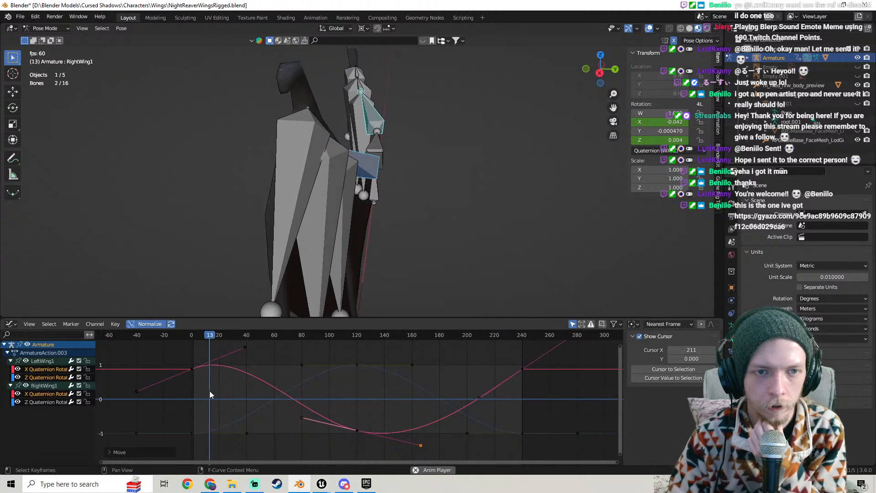
- Raise the later handle of the frame 0 keyframe on the wings' X Quaternion Rotation curves, placing it at about frame 43
{"action": "left_click", "coordinate": [192, 369]}
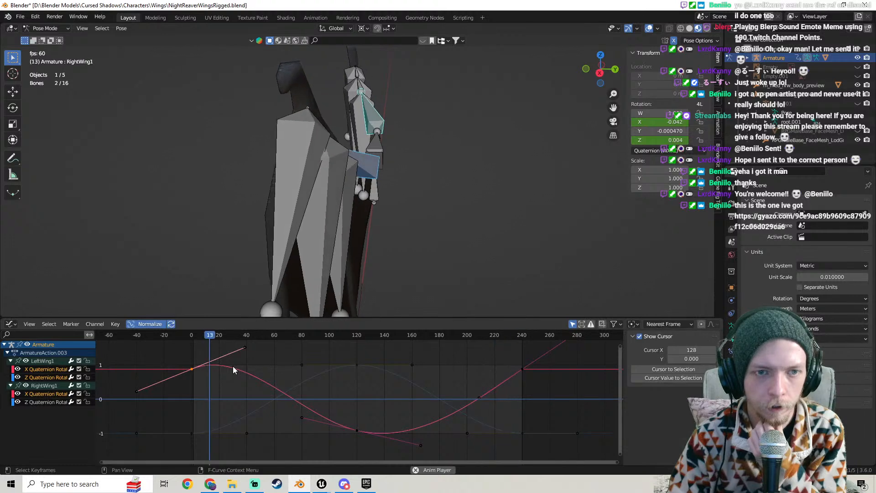
{"action": "left_click_drag", "start_coordinate": [247, 346], "coordinate": [268, 338]}
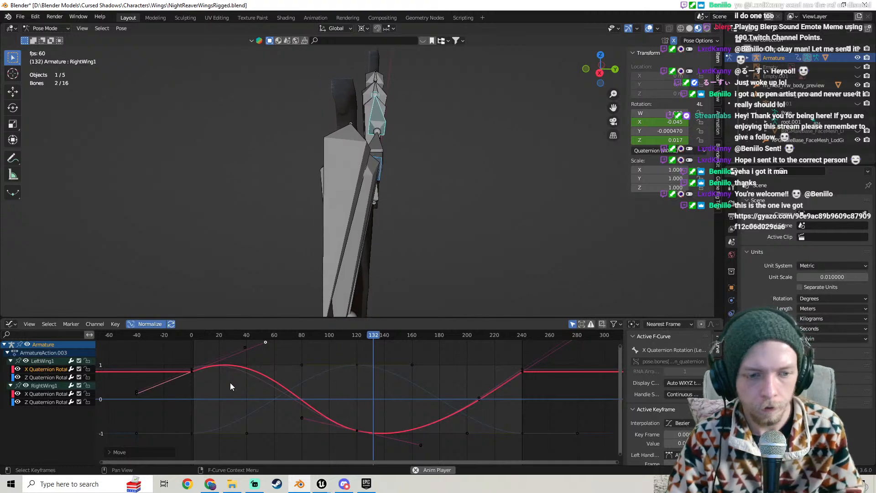
{"action": "left_click_drag", "start_coordinate": [251, 363], "coordinate": [231, 337]}
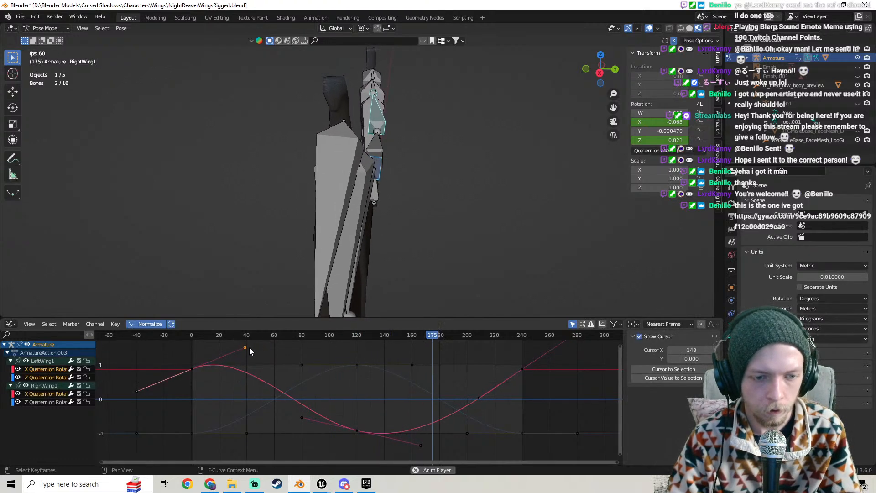
{"action": "key", "text": "g"}
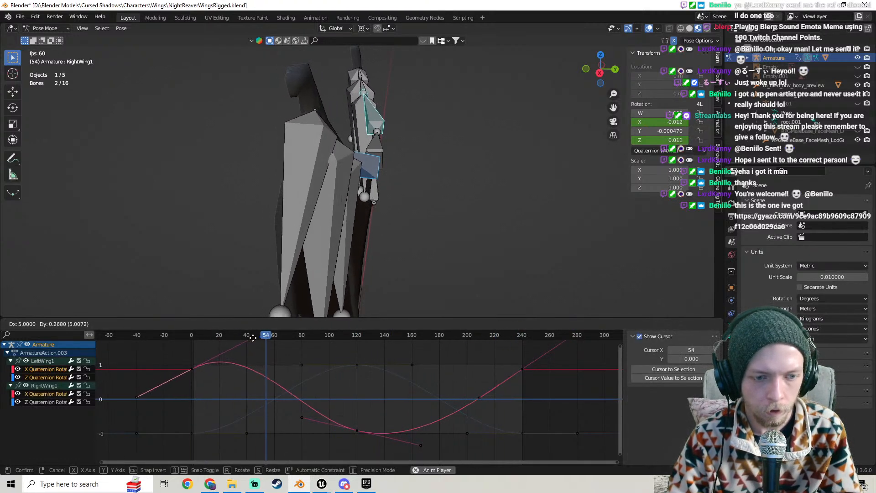
{"action": "left_click", "coordinate": [253, 340]}
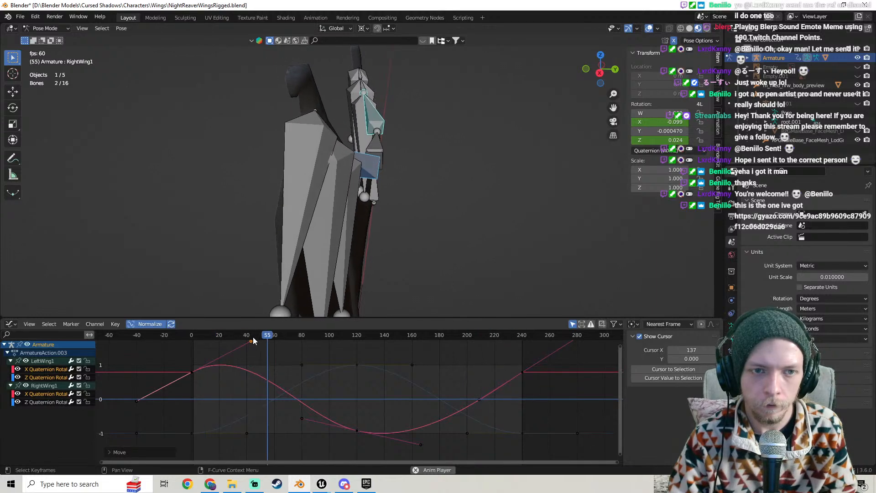
- Switch the armature from Pose Mode to Object Mode
{"action": "middle_click_drag", "start_coordinate": [299, 196], "coordinate": [326, 196]}
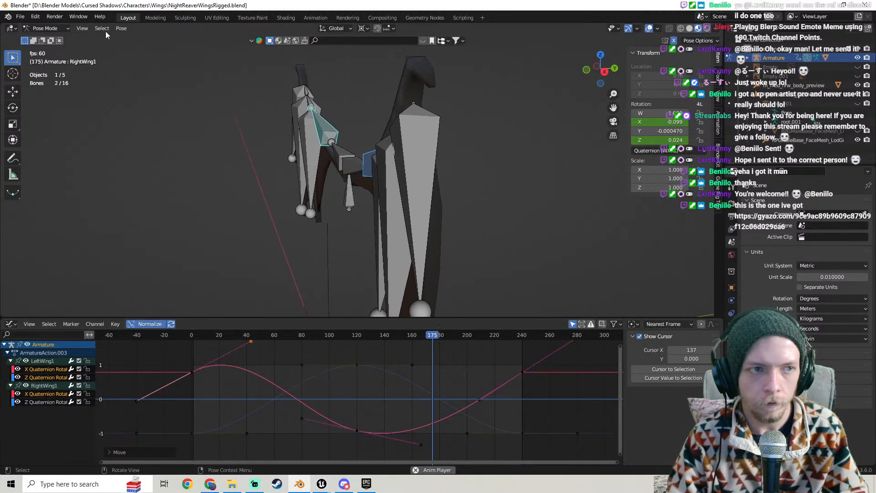
{"action": "left_click", "coordinate": [46, 28]}
{"action": "left_click", "coordinate": [45, 39]}
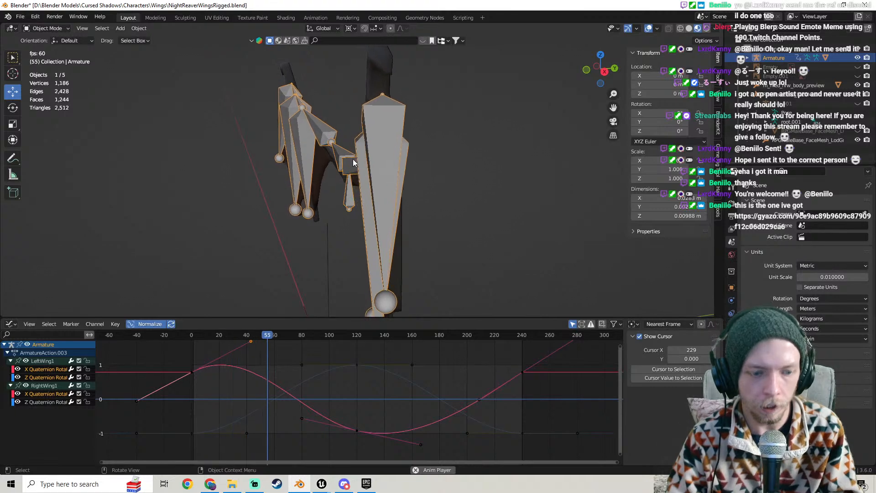
- Temporarily hide the armature and examine the wing mesh's playing animation from several angles
{"action": "key", "text": "h"}
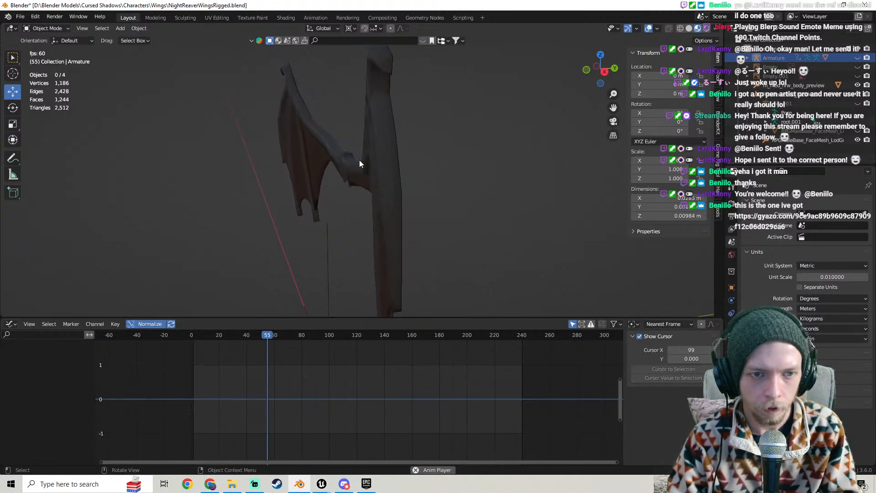
{"action": "middle_click_drag", "start_coordinate": [360, 160], "coordinate": [335, 158]}
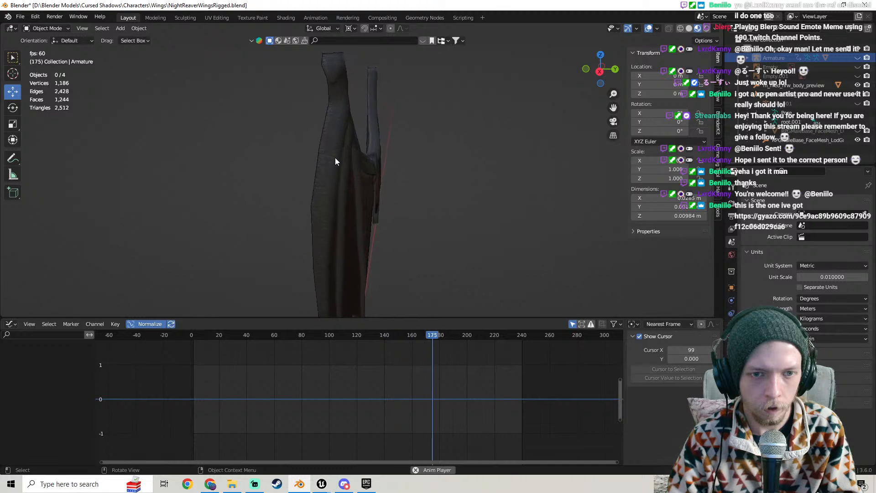
{"action": "middle_click_drag", "start_coordinate": [335, 157], "coordinate": [317, 145]}
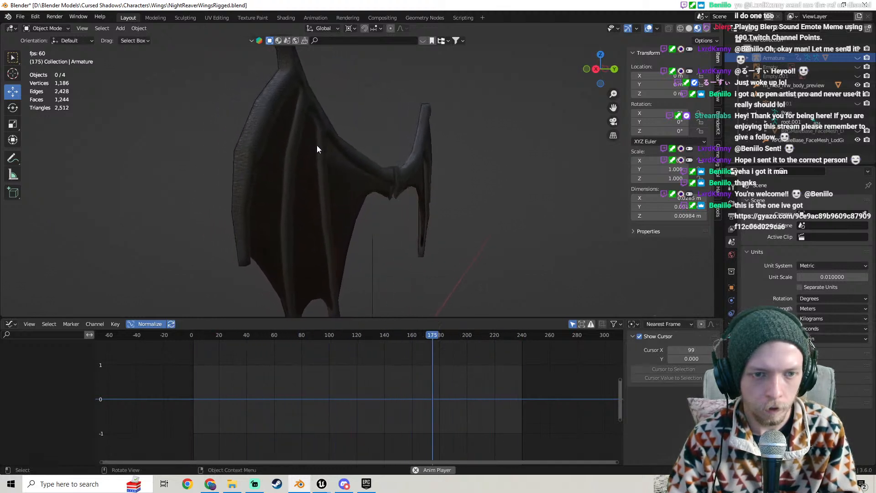
{"action": "middle_click_drag", "start_coordinate": [317, 145], "coordinate": [345, 165]}
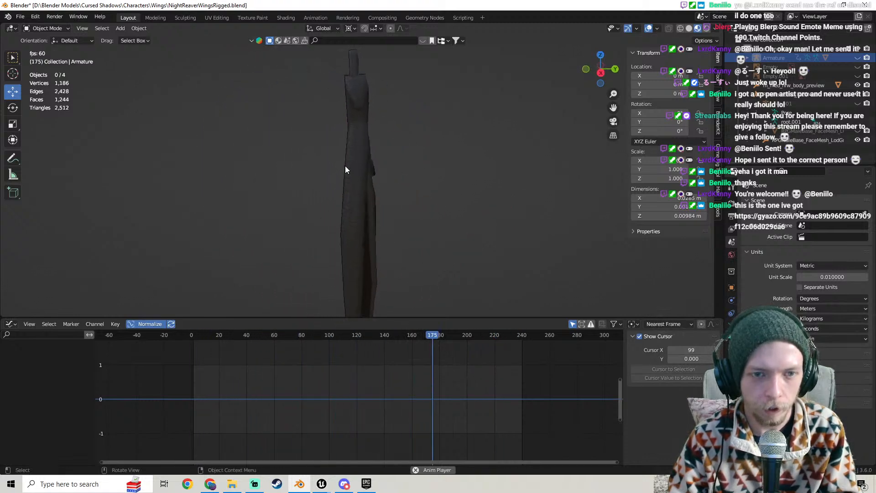
{"action": "mouse_move", "coordinate": [346, 167]}
{"action": "middle_mouse_down"}
{"action": "mouse_move", "coordinate": [390, 148]}
{"action": "mouse_move", "coordinate": [407, 152]}
{"action": "mouse_move", "coordinate": [330, 164]}
{"action": "middle_mouse_up"}
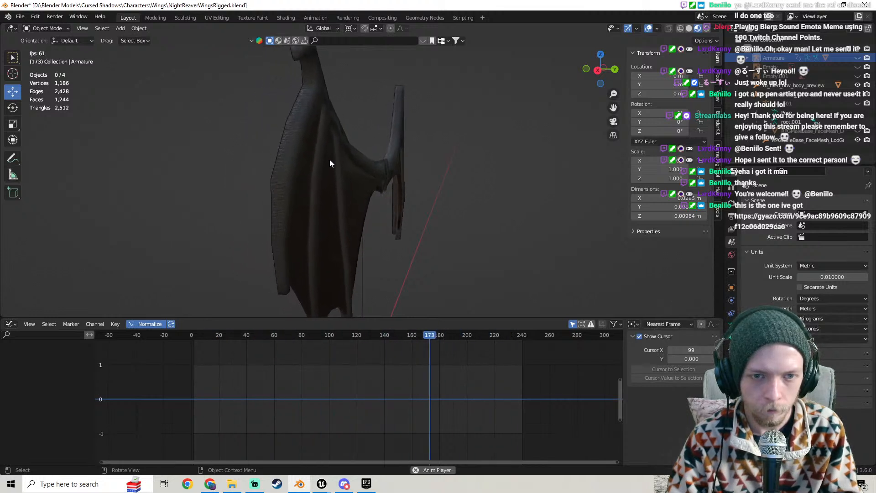
{"action": "key", "text": "ctrl+z"}
- Stop the animation playback and save the NightReaverWingsRigged.blend file
{"action": "scroll", "coordinate": [332, 159], "scroll_direction": "down", "scroll_amount": 2}
{"action": "middle_click_drag", "start_coordinate": [331, 159], "coordinate": [456, 163]}
{"action": "key", "text": "space"}
{"action": "left_click", "coordinate": [20, 17]}
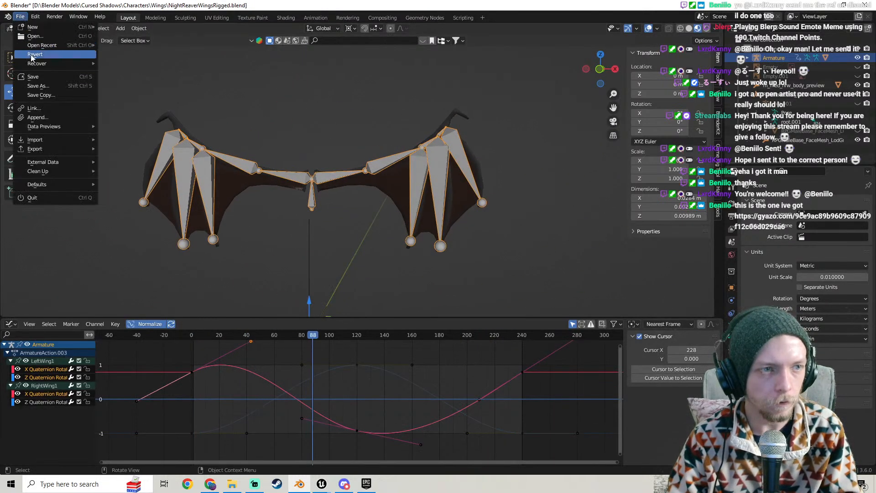
{"action": "left_click", "coordinate": [30, 76]}
{"action": "scroll", "coordinate": [363, 208], "scroll_direction": "down", "scroll_amount": 2}
{"action": "middle_click_drag", "start_coordinate": [324, 144], "coordinate": [335, 149]}
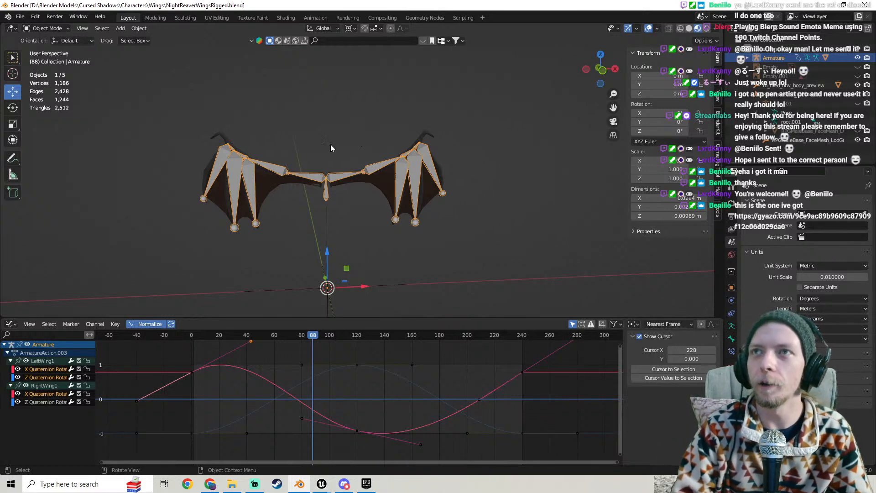
- View the Gyazo link from the Streamlabs Desktop chat, close the Gyazo and Twitch browser tabs, and return to Blender
{"action": "left_click", "coordinate": [261, 483]}
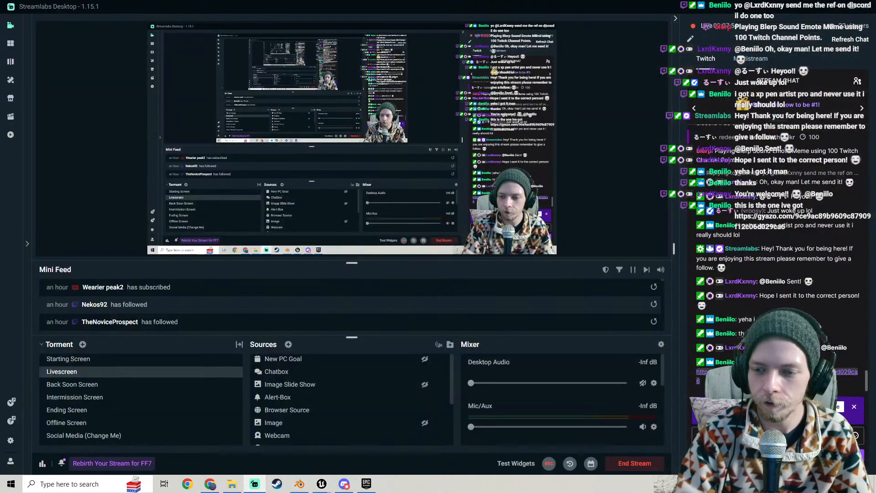
{"action": "left_click", "coordinate": [731, 404]}
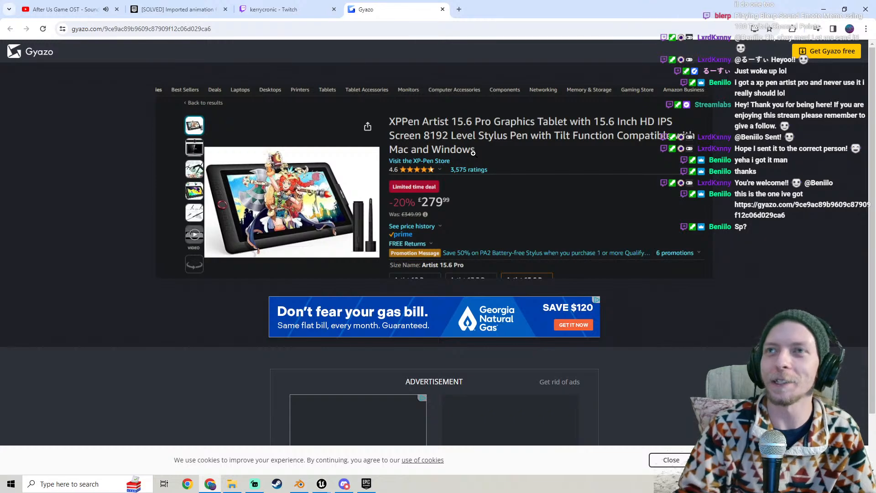
{"action": "left_click", "coordinate": [442, 9]}
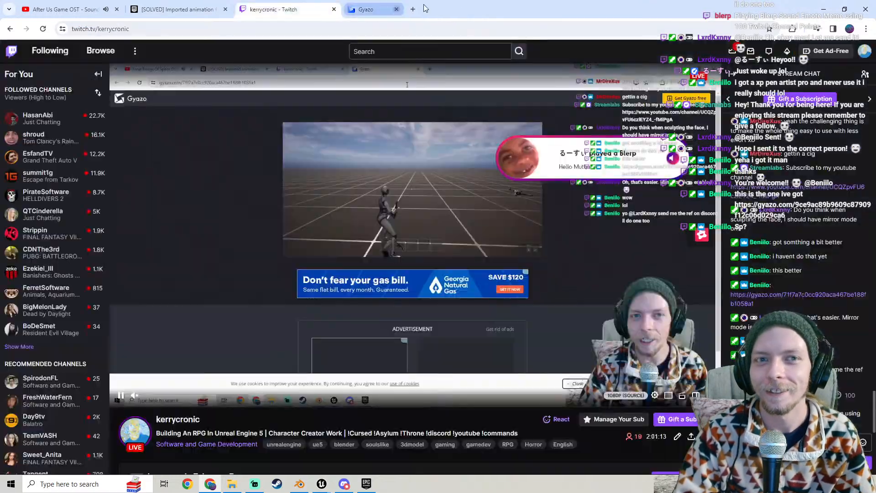
{"action": "left_click", "coordinate": [332, 9]}
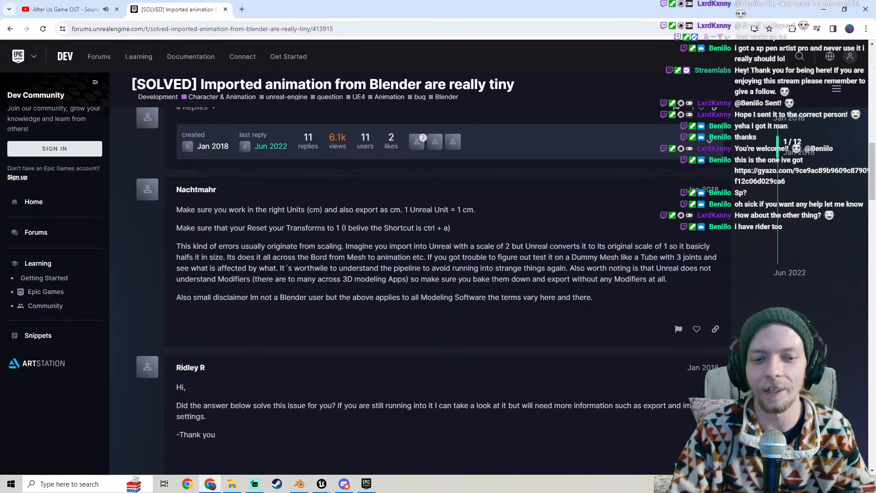
{"action": "left_click", "coordinate": [302, 484]}
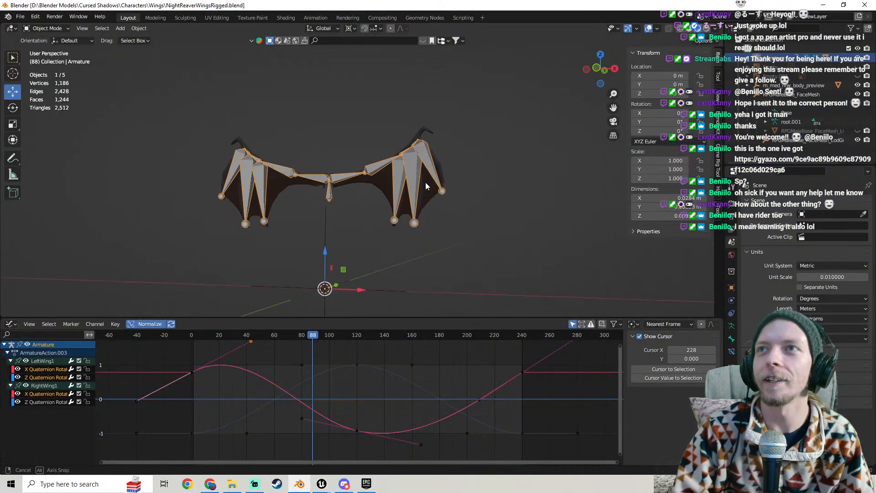
- Select all the objects in the scene, including the armature and the wing mesh
{"action": "middle_click_drag", "start_coordinate": [441, 182], "coordinate": [373, 199]}
{"action": "scroll", "coordinate": [481, 185], "scroll_direction": "up", "scroll_amount": 3}
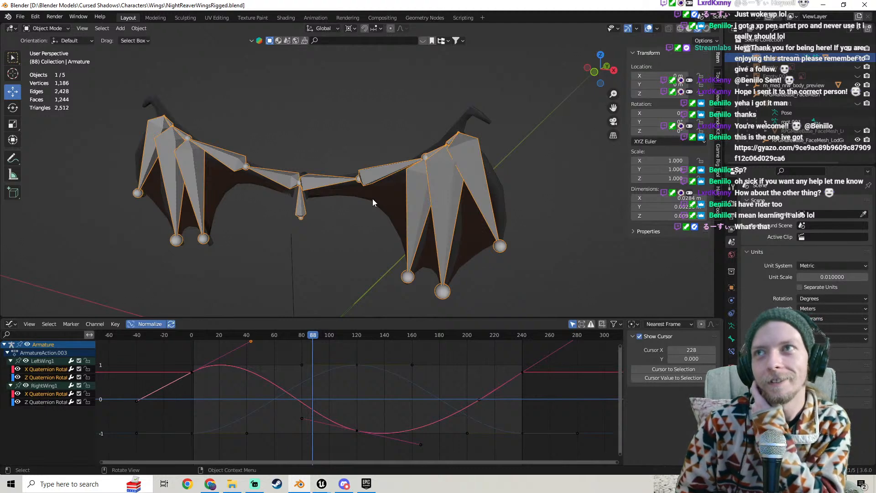
{"action": "middle_click_drag", "start_coordinate": [368, 216], "coordinate": [394, 205]}
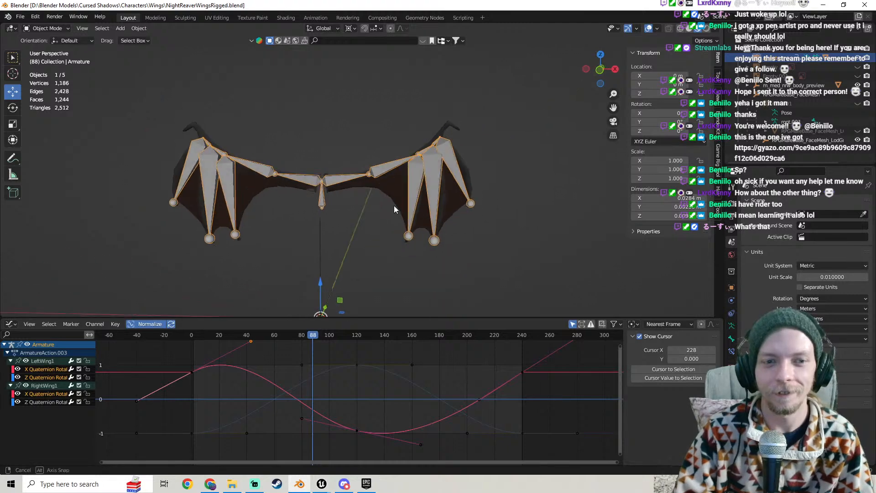
{"action": "key", "text": "a"}
{"action": "middle_click_drag", "start_coordinate": [218, 154], "coordinate": [265, 144]}
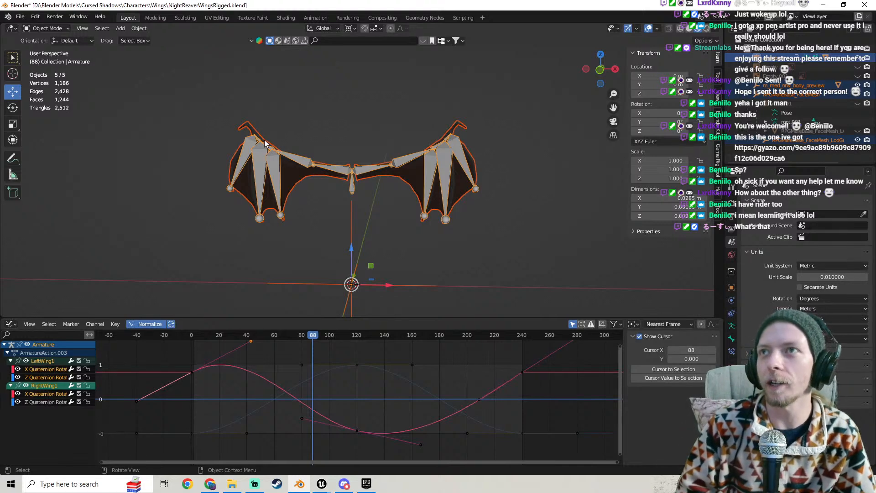
{"action": "middle_click_drag", "start_coordinate": [342, 181], "coordinate": [354, 186]}
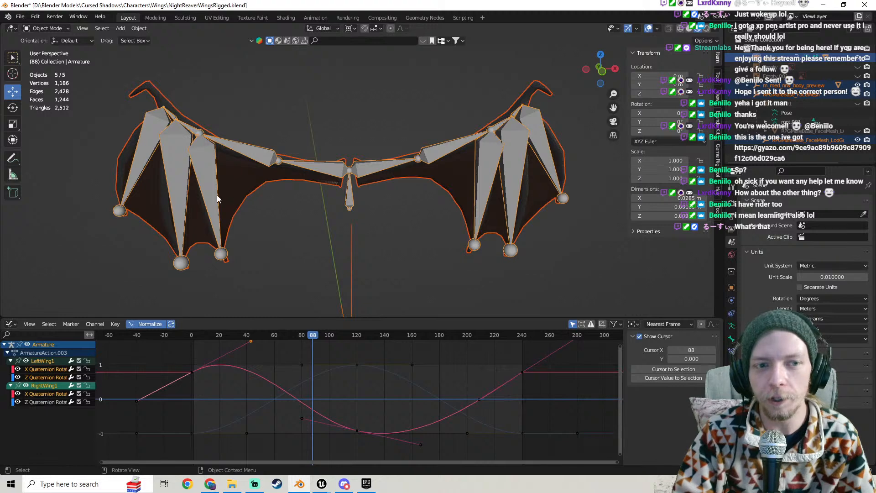
{"action": "mouse_move", "coordinate": [500, 150]}
{"action": "middle_mouse_down"}
{"action": "mouse_move", "coordinate": [444, 157]}
{"action": "mouse_move", "coordinate": [497, 159]}
{"action": "middle_mouse_up"}
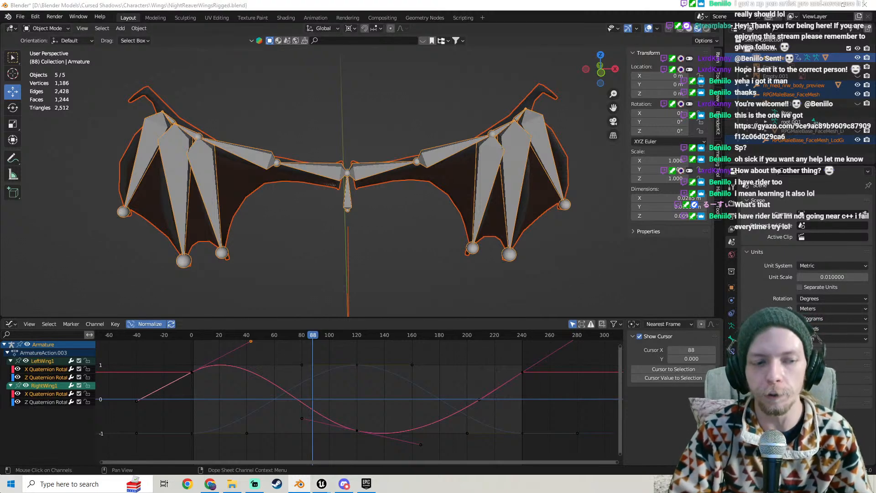
{"action": "left_click", "coordinate": [11, 484]}
{"action": "scroll", "coordinate": [63, 370], "scroll_direction": "down", "scroll_amount": 5}
{"action": "scroll", "coordinate": [78, 393], "scroll_direction": "down", "scroll_amount": 10}
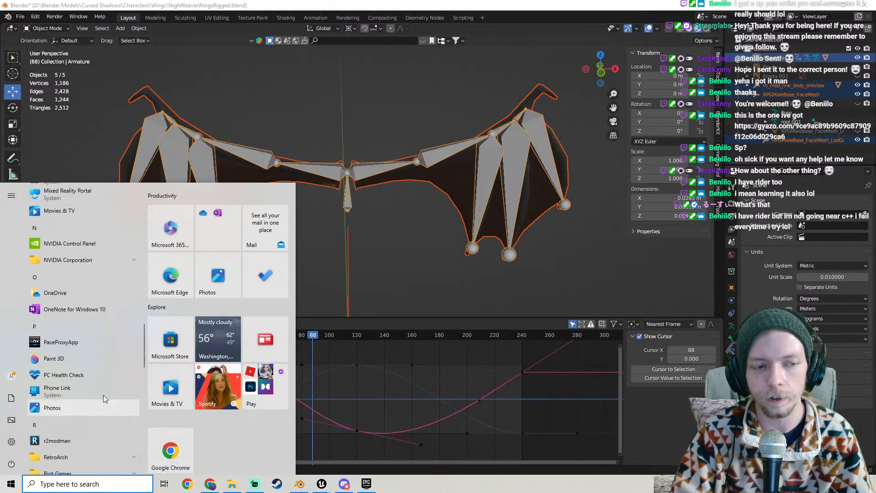
{"action": "scroll", "coordinate": [150, 354], "scroll_direction": "down", "scroll_amount": 1}
- Save the wings file again before exporting
{"action": "middle_click_drag", "start_coordinate": [451, 208], "coordinate": [422, 218]}
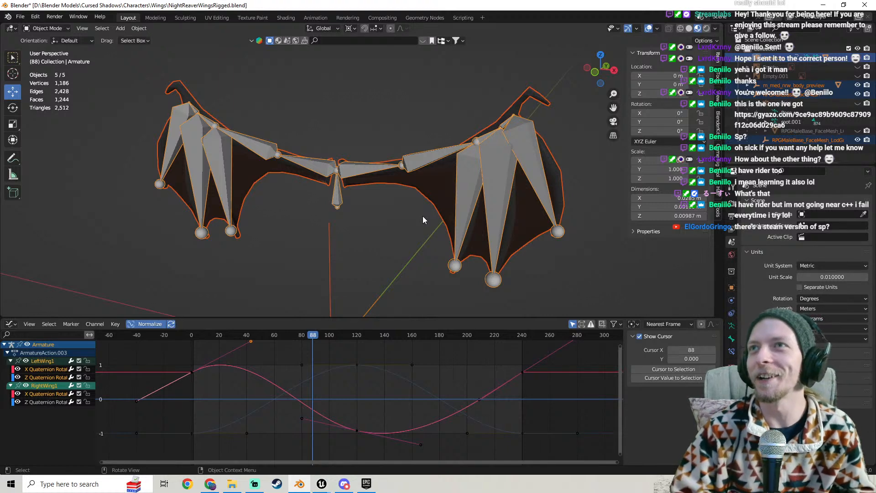
{"action": "middle_click_drag", "start_coordinate": [457, 139], "coordinate": [320, 146]}
{"action": "left_click", "coordinate": [22, 18]}
{"action": "left_click", "coordinate": [39, 82]}
{"action": "middle_click_drag", "start_coordinate": [274, 173], "coordinate": [294, 176]}
{"action": "middle_click_drag", "start_coordinate": [321, 169], "coordinate": [361, 309]}
- Open the FBX export settings for the selected armature and wing objects
{"action": "left_click", "coordinate": [20, 16]}
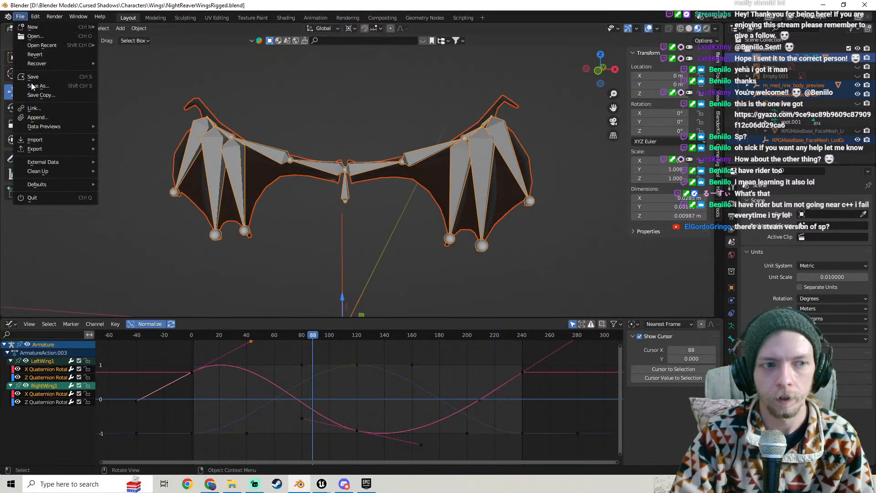
{"action": "mouse_move", "coordinate": [46, 149]}
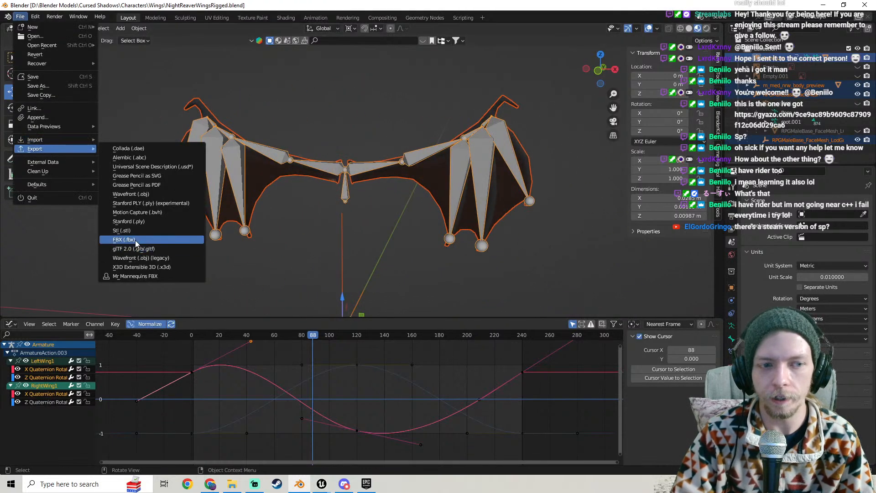
{"action": "left_click", "coordinate": [124, 239]}
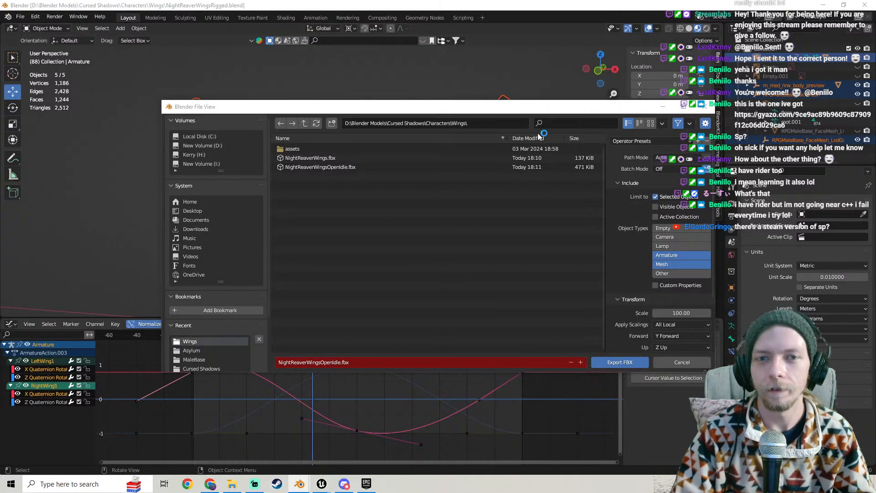
- Switch to Steam, choose the saved profile, search the store for Substance, and view the Substance 3D Painter 2024 page
{"action": "left_click", "coordinate": [278, 484]}
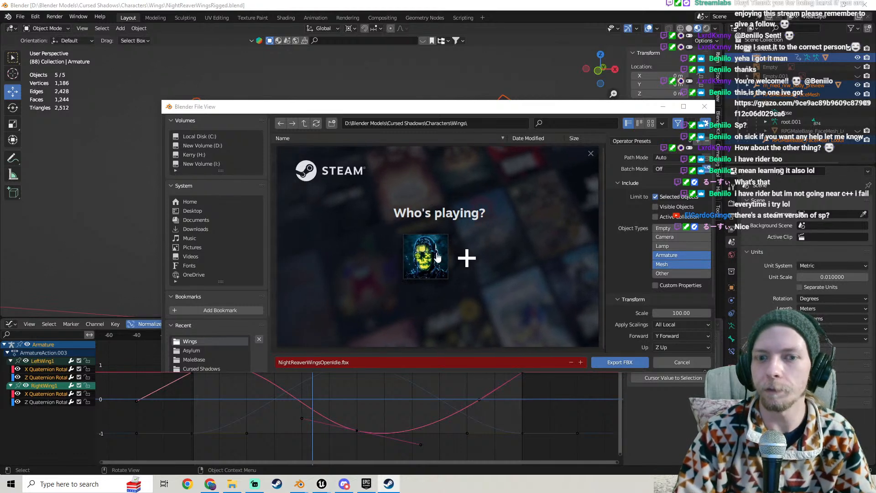
{"action": "left_click", "coordinate": [414, 273]}
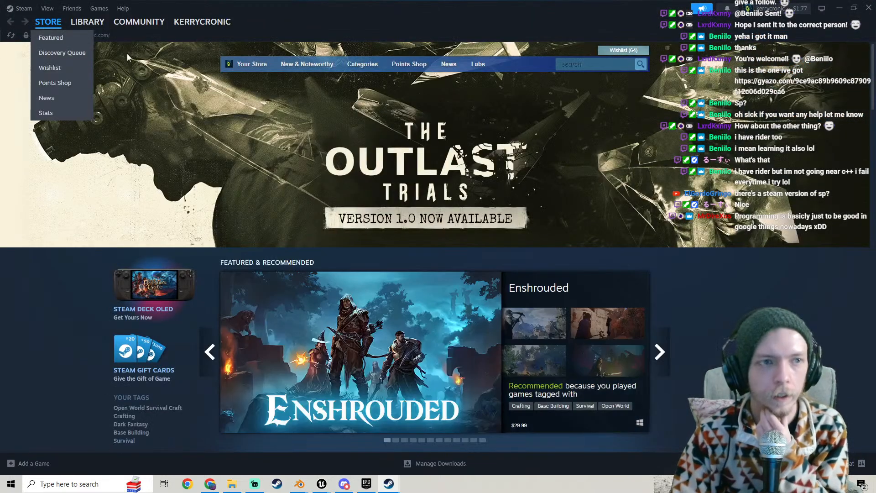
{"action": "left_click", "coordinate": [580, 65]}
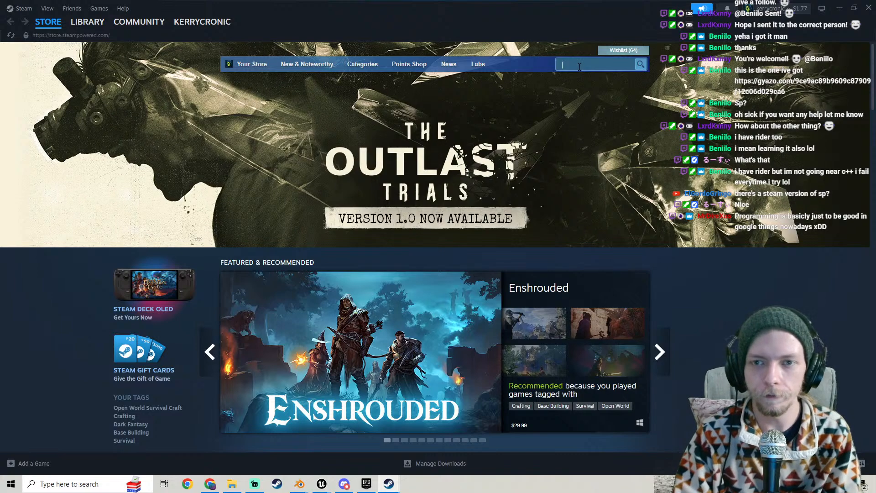
{"action": "type", "text": "subt"}
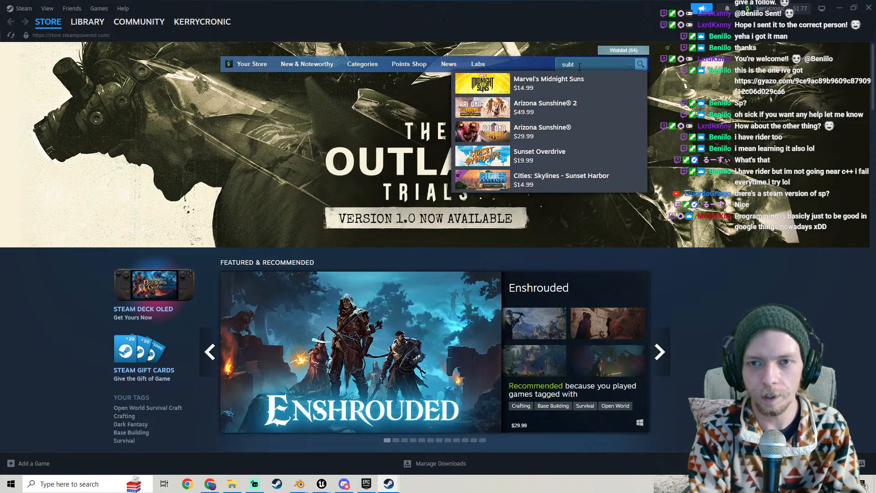
{"action": "key", "text": "BackSpace"}
{"action": "type", "text": "stan"}
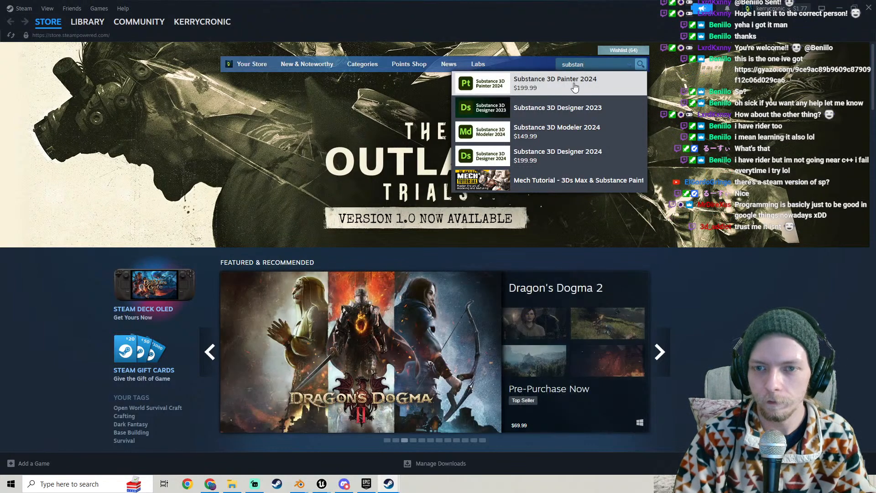
{"action": "left_click", "coordinate": [575, 87]}
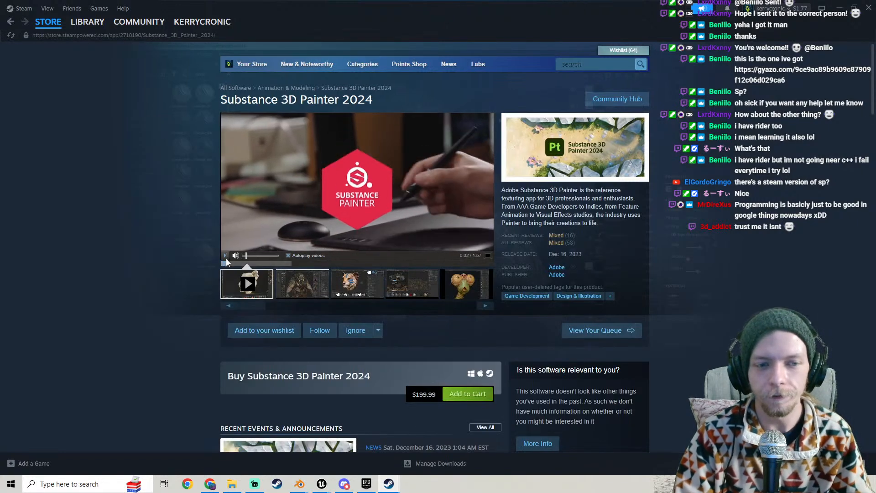
{"action": "scroll", "coordinate": [206, 250], "scroll_direction": "down", "scroll_amount": 2}
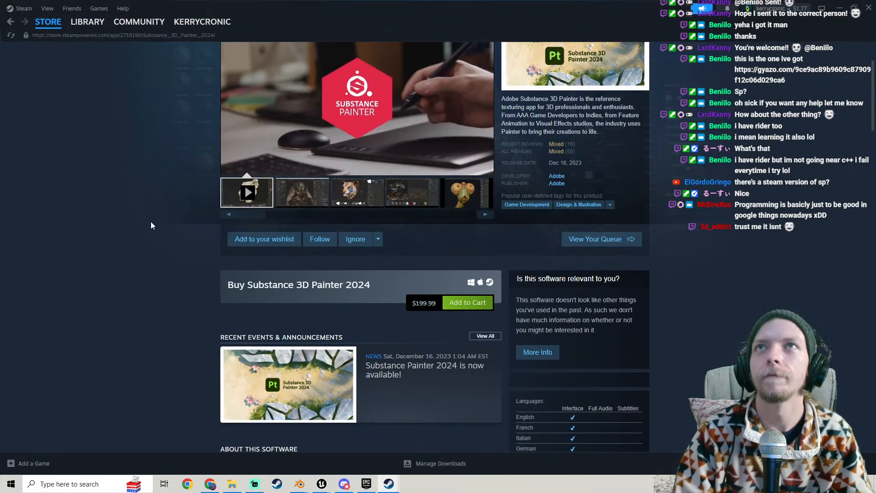
{"action": "scroll", "coordinate": [152, 225], "scroll_direction": "up", "scroll_amount": 2}
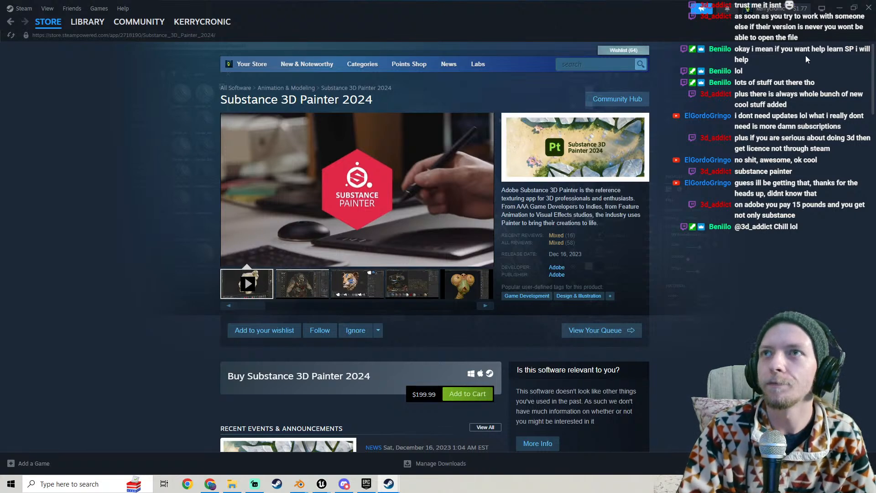
- Return to Blender's export window and export the selected armature and mesh over NightReaverWingsOpenIdle.fbx in the Wings folder
{"action": "left_click", "coordinate": [299, 484]}
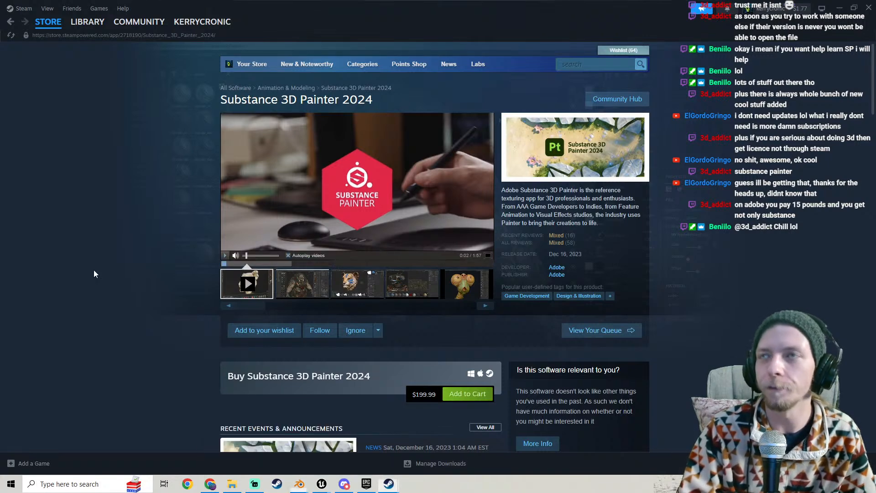
{"action": "mouse_move", "coordinate": [299, 484]}
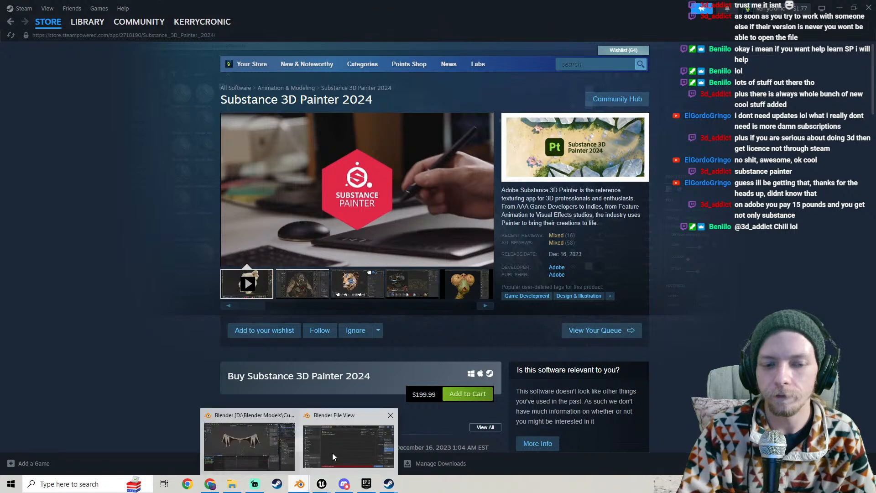
{"action": "left_click", "coordinate": [331, 455]}
{"action": "left_click_drag", "start_coordinate": [391, 109], "coordinate": [375, 100]}
{"action": "left_click", "coordinate": [330, 160]}
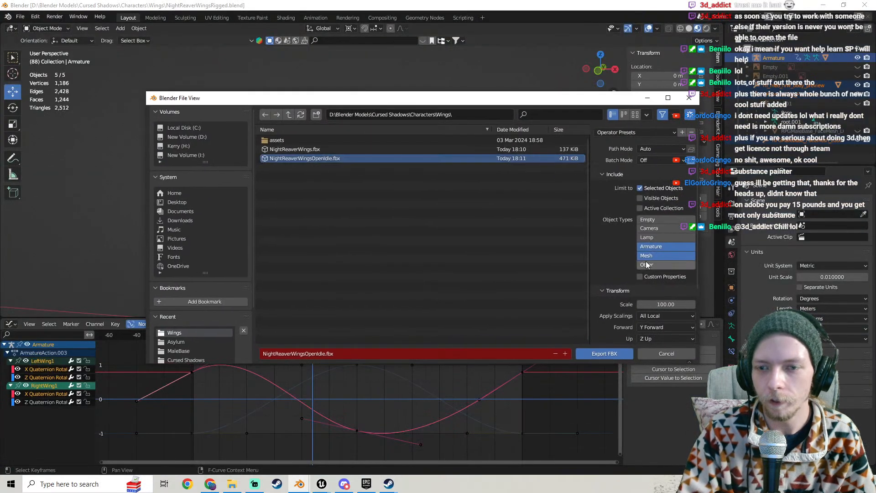
{"action": "scroll", "coordinate": [596, 272], "scroll_direction": "down", "scroll_amount": 4}
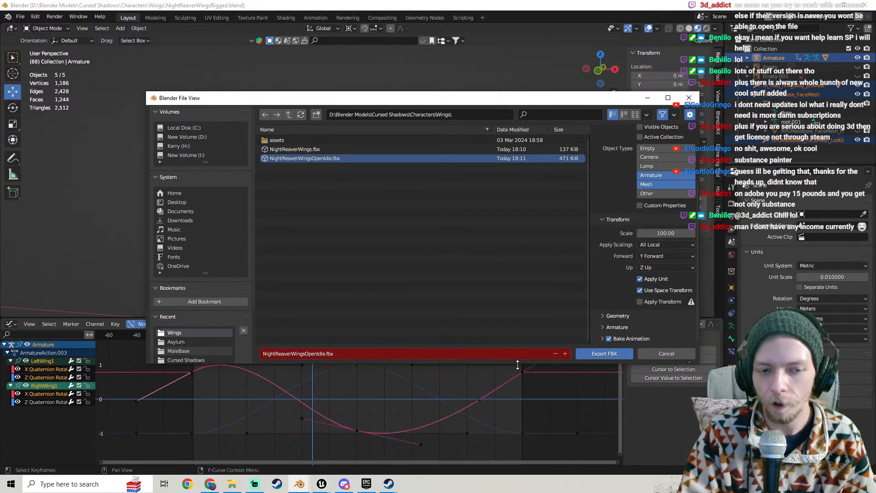
{"action": "left_click", "coordinate": [598, 354]}
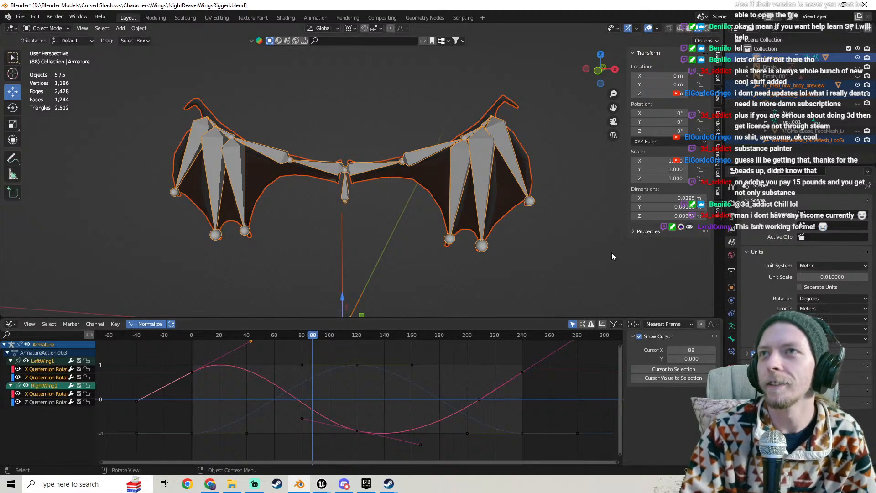
{"action": "middle_click_drag", "start_coordinate": [429, 190], "coordinate": [422, 173]}
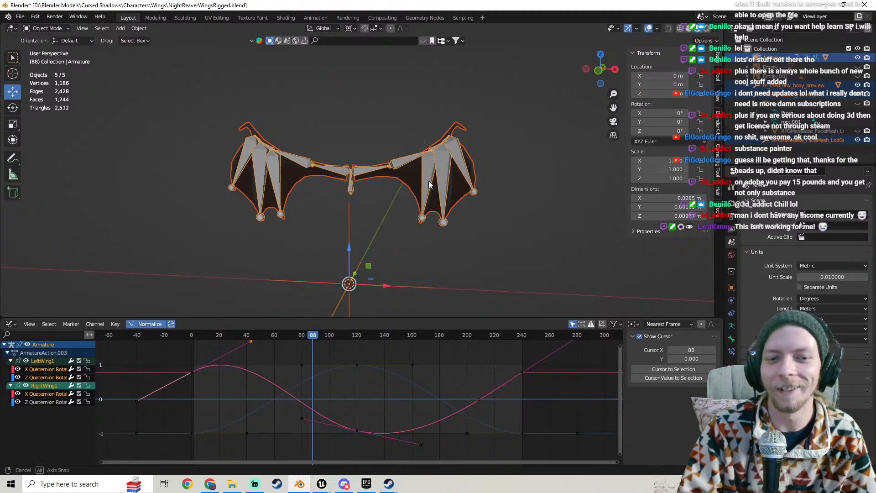
- Switch to Chrome and resume the paused After Us soundtrack video on YouTube
{"action": "left_click", "coordinate": [210, 484]}
{"action": "left_click", "coordinate": [70, 9]}
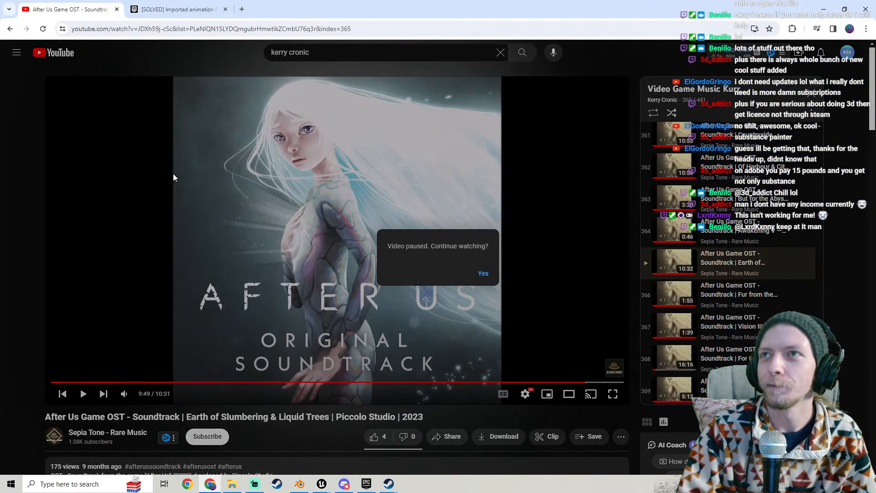
{"action": "left_click", "coordinate": [483, 273]}
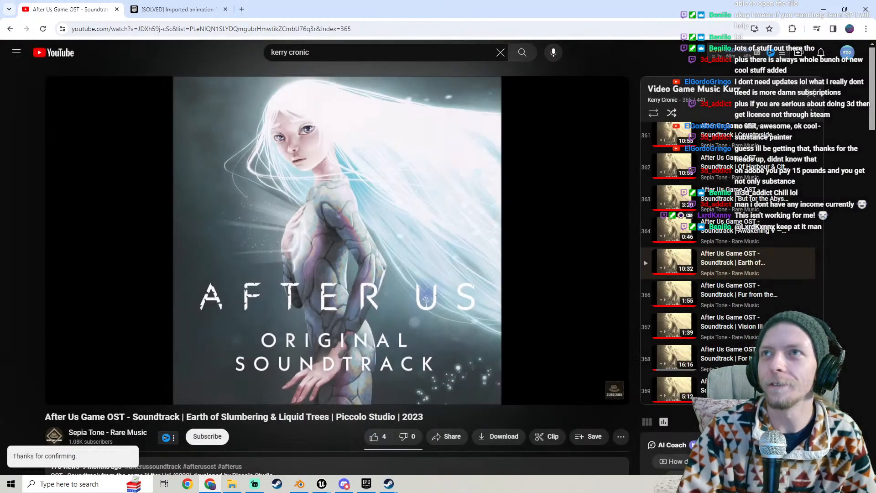
- Switch to Unreal Editor and open the Animations folder under Content/Models/CharacterStuff/Wings
{"action": "left_click", "coordinate": [324, 485]}
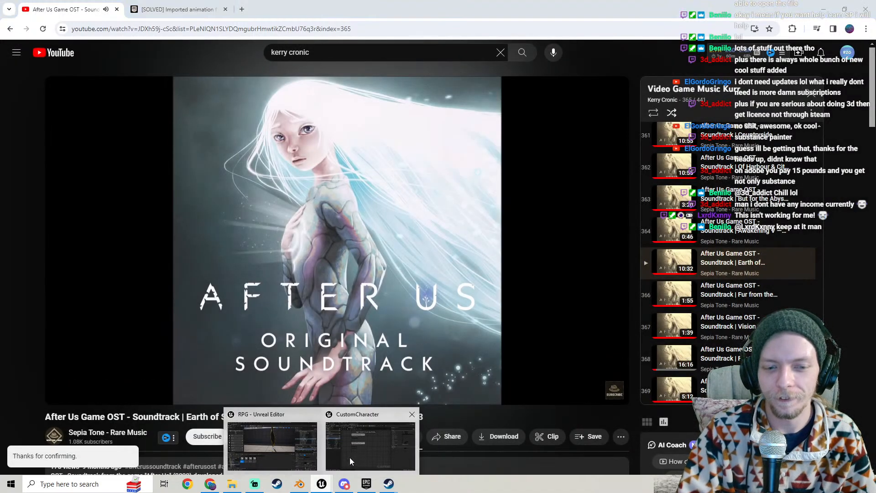
{"action": "left_click", "coordinate": [365, 444]}
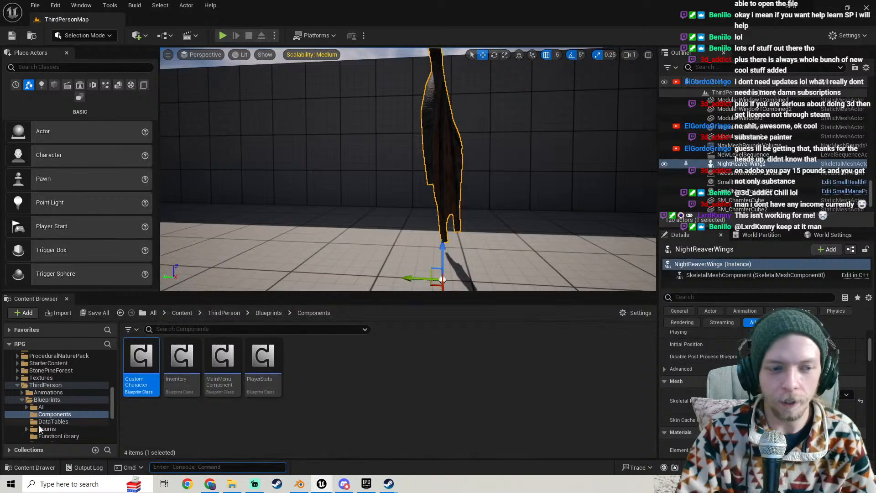
{"action": "left_click", "coordinate": [16, 385]}
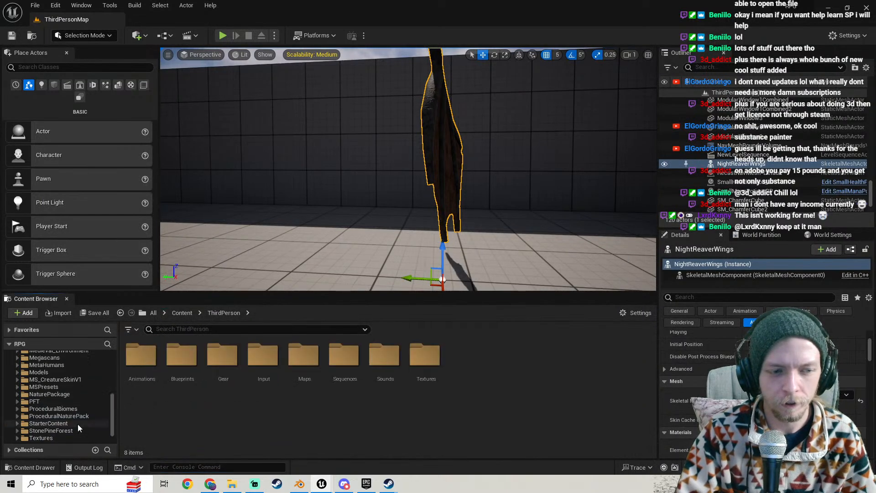
{"action": "scroll", "coordinate": [48, 383], "scroll_direction": "up", "scroll_amount": 1}
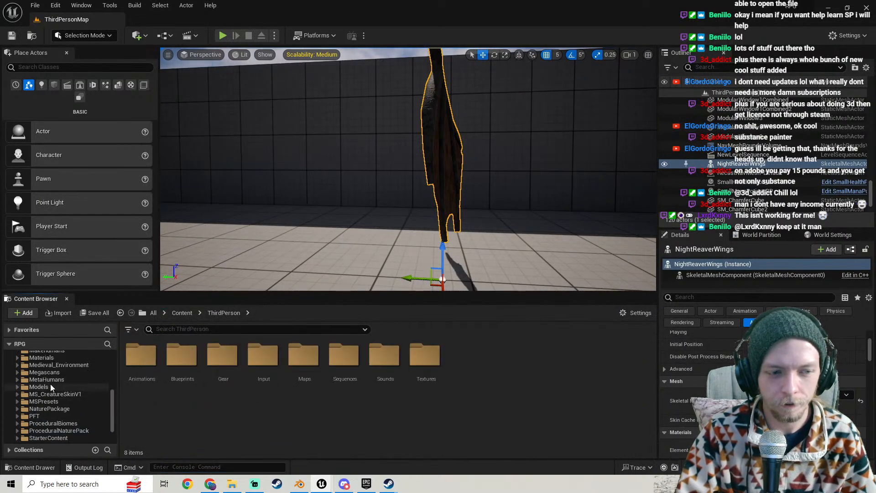
{"action": "left_click", "coordinate": [50, 386]}
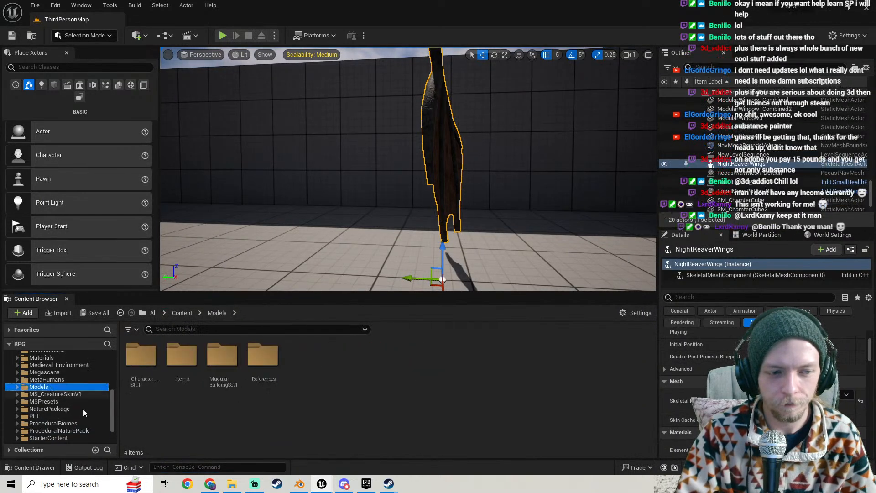
{"action": "double_click", "coordinate": [141, 356]}
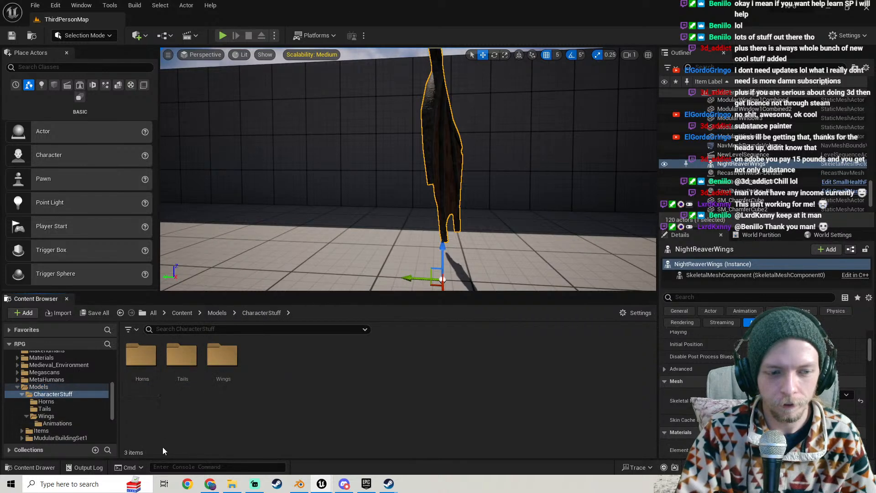
{"action": "double_click", "coordinate": [222, 356]}
{"action": "double_click", "coordinate": [141, 356]}
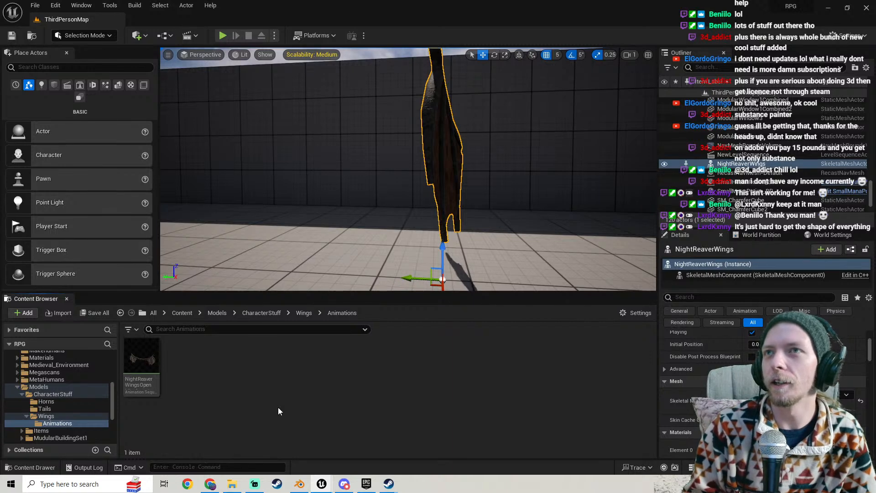
{"action": "left_click", "coordinate": [232, 484]}
{"action": "left_click_drag", "start_coordinate": [579, 209], "coordinate": [190, 403]}
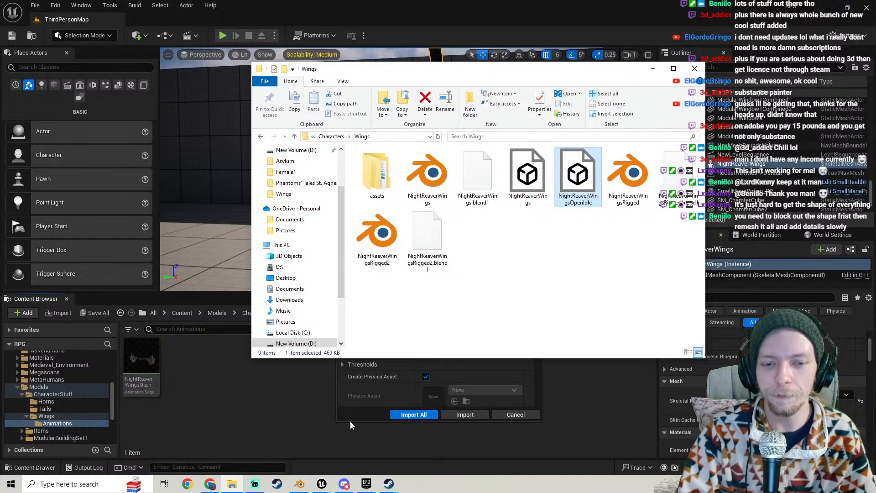
{"action": "left_click", "coordinate": [514, 416]}
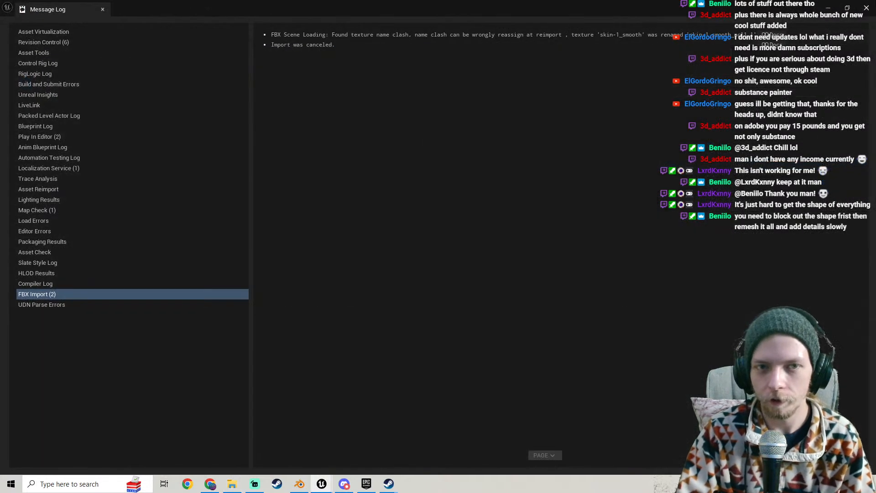
{"action": "left_click", "coordinate": [867, 8]}
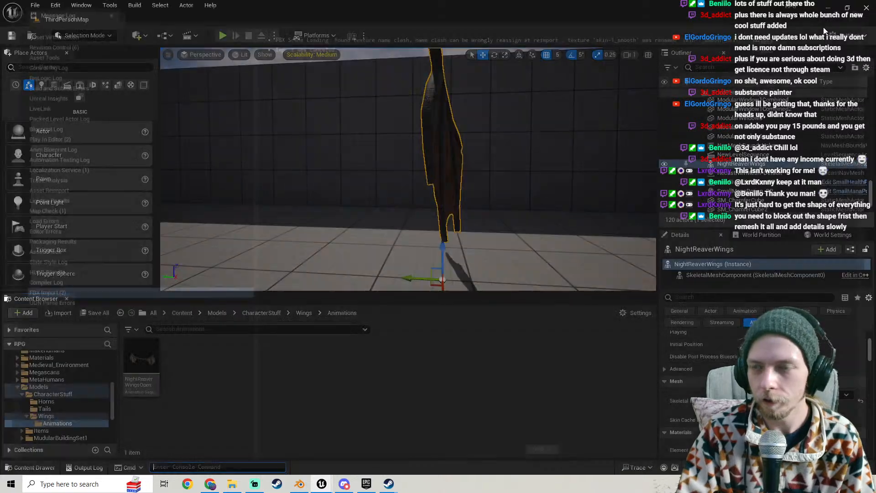
- Reset Anim to Play on the NightReaverWings actor and force-delete the existing open-idle animation sequence from the Animations folder
{"action": "scroll", "coordinate": [703, 388], "scroll_direction": "up", "scroll_amount": 2}
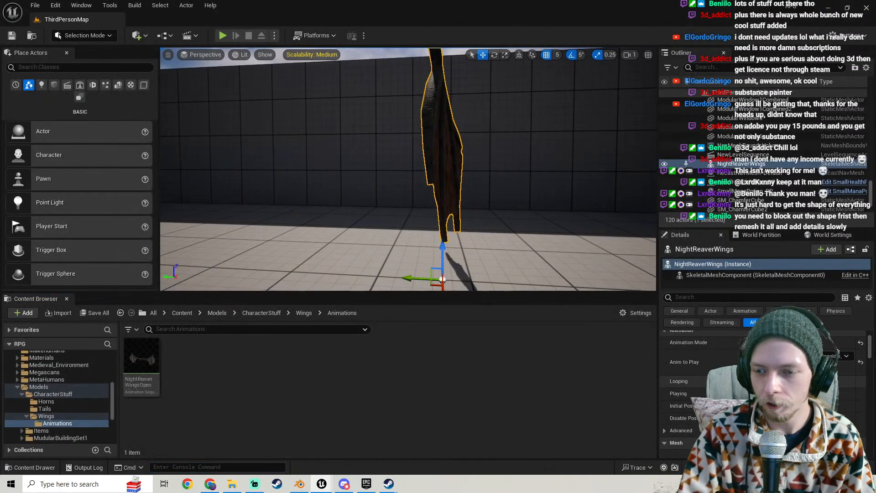
{"action": "left_click", "coordinate": [862, 363]}
{"action": "right_click_drag", "start_coordinate": [408, 168], "coordinate": [438, 169]}
{"action": "left_click", "coordinate": [141, 392]}
{"action": "key", "text": "Delete"}
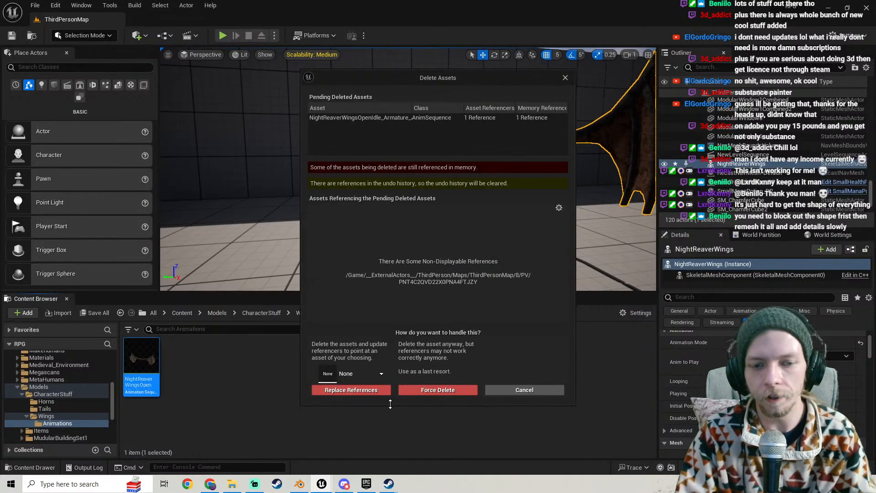
{"action": "left_click", "coordinate": [418, 391]}
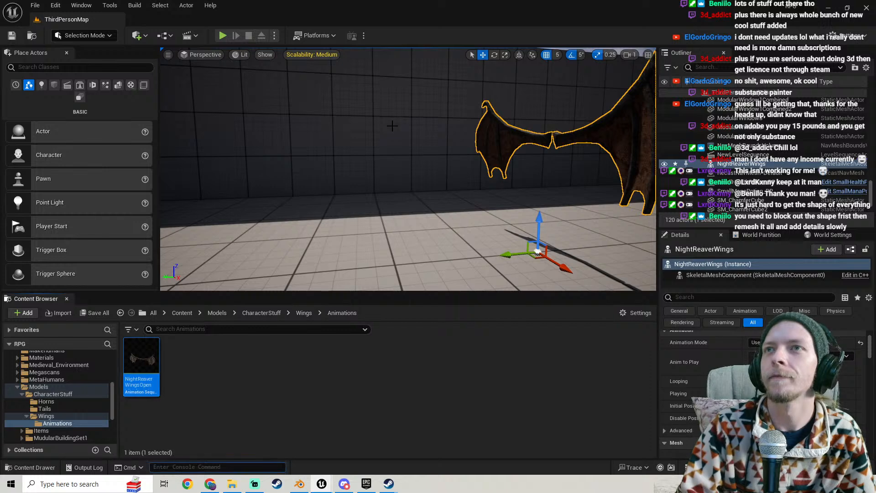
{"action": "key", "text": "s"}
{"action": "right_click_drag", "start_coordinate": [392, 126], "coordinate": [424, 125]}
{"action": "key", "text": "w"}
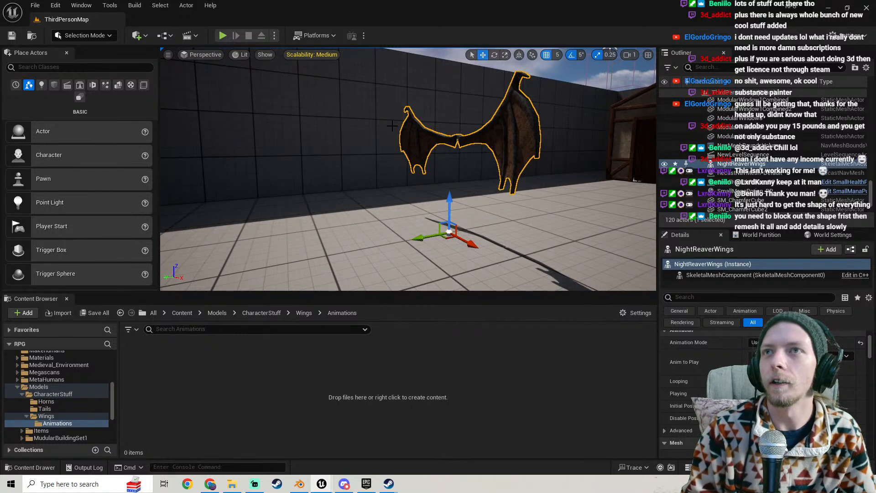
{"action": "key", "text": "w"}
{"action": "right_click_drag", "start_coordinate": [365, 108], "coordinate": [365, 108]}
- Import NightReaverWingsOpenIdle.fbx into the Animations folder using NightReaverWings_Skeleton, with Import Mesh turned off, and dismiss the import log
{"action": "left_click", "coordinate": [232, 483]}
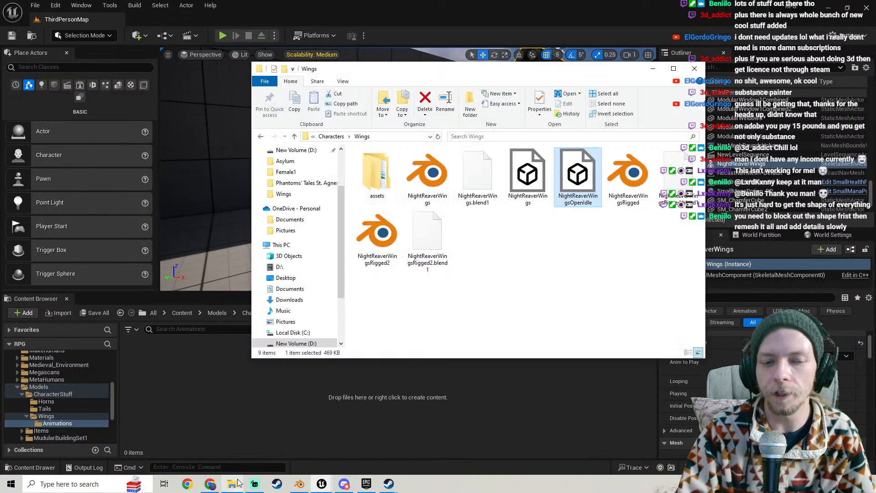
{"action": "left_click_drag", "start_coordinate": [577, 176], "coordinate": [237, 395]}
{"action": "left_click", "coordinate": [483, 167]}
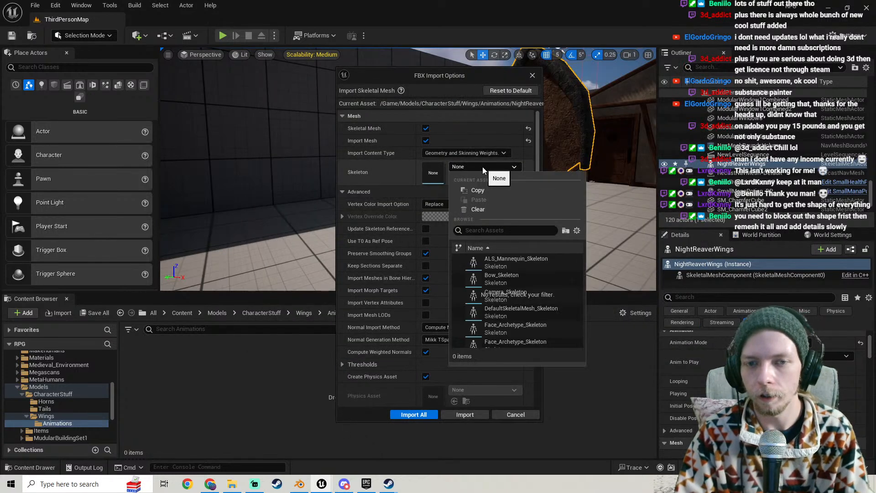
{"action": "type", "text": "wings"}
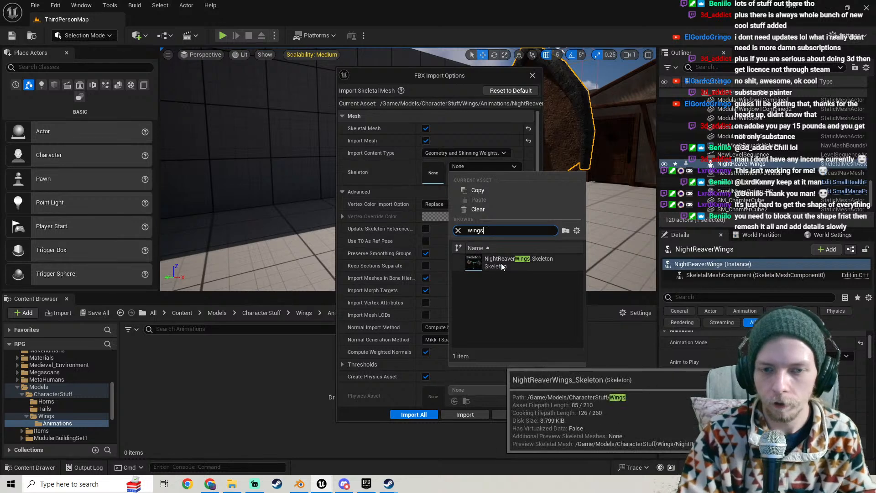
{"action": "left_click", "coordinate": [501, 263]}
{"action": "scroll", "coordinate": [371, 303], "scroll_direction": "down", "scroll_amount": 10}
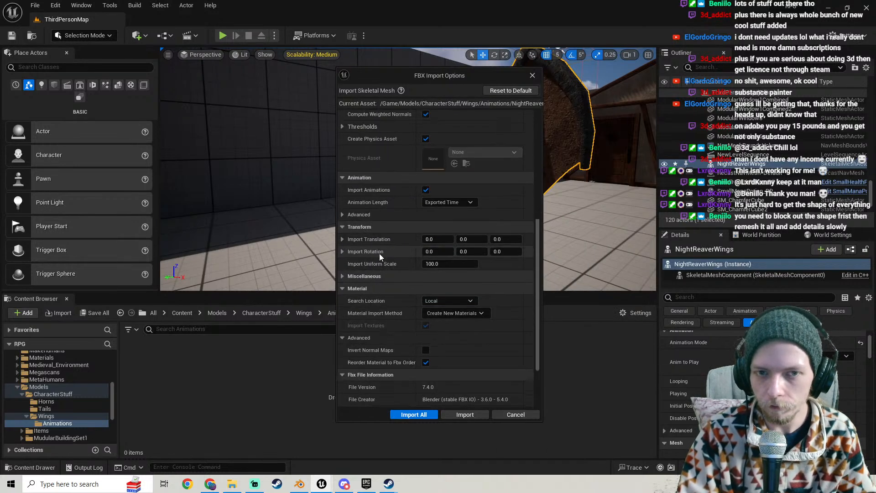
{"action": "scroll", "coordinate": [382, 260], "scroll_direction": "up", "scroll_amount": 10}
{"action": "left_click", "coordinate": [427, 143]}
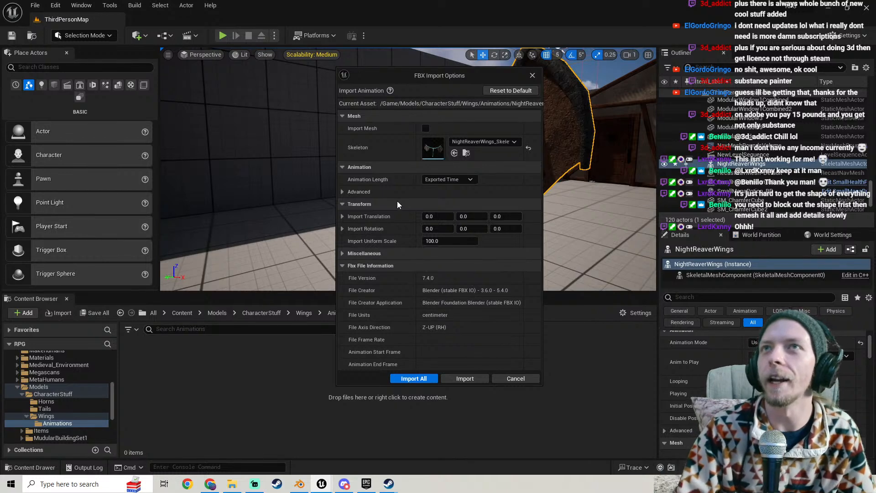
{"action": "left_click", "coordinate": [409, 379]}
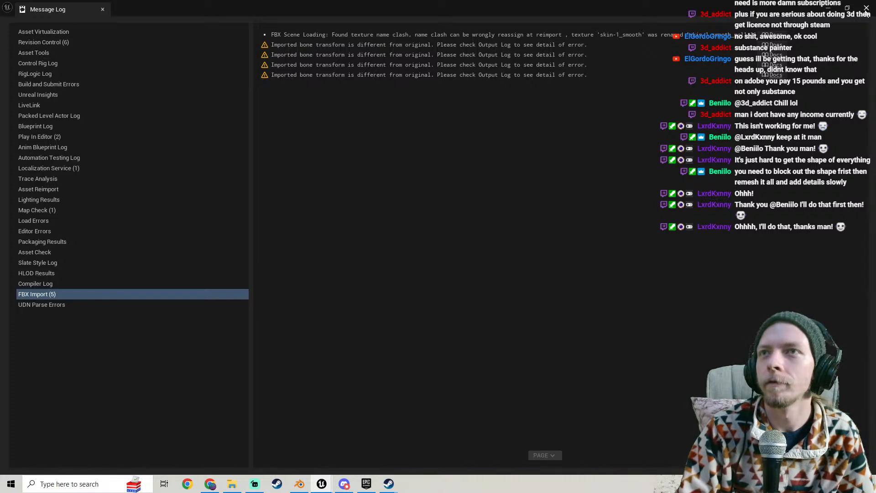
{"action": "left_click", "coordinate": [867, 8]}
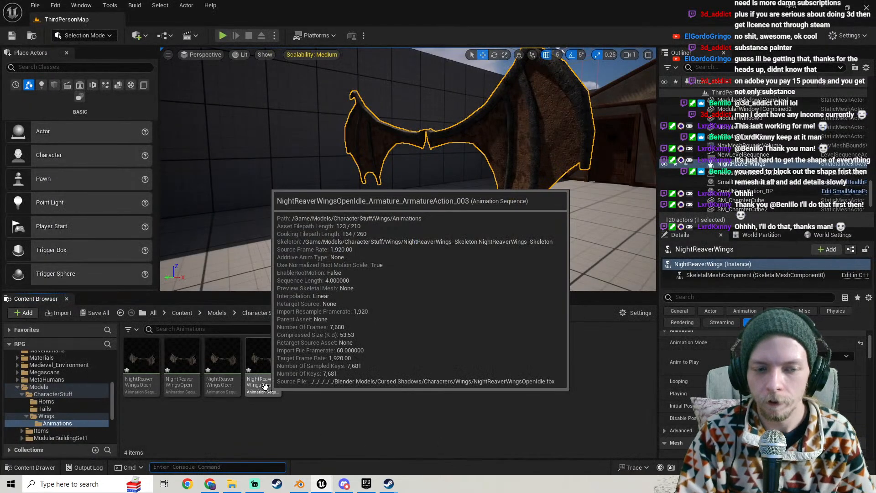
- Preview the imported ArmatureAction_002 animation sequence, close it and return to the level editor
{"action": "mouse_move", "coordinate": [226, 386]}
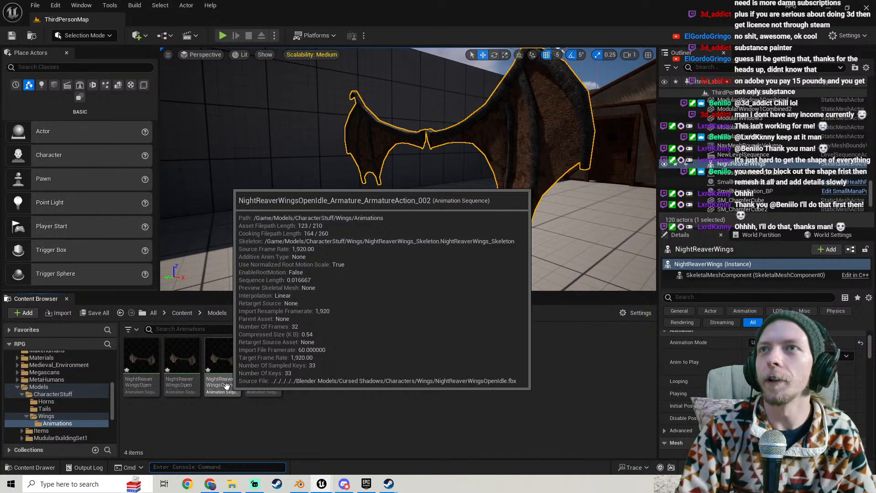
{"action": "double_click", "coordinate": [226, 386]}
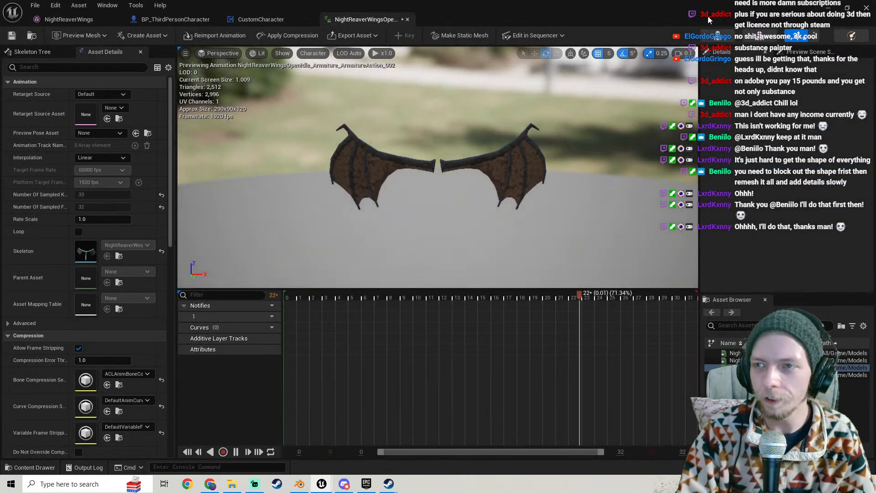
{"action": "left_click", "coordinate": [407, 20]}
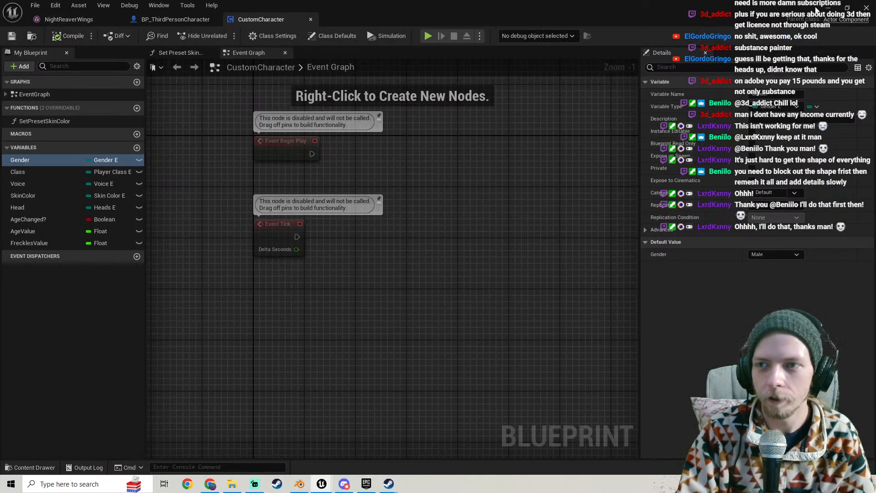
{"action": "left_click", "coordinate": [825, 8]}
- Save all modified content and force-delete the ArmatureAction_002 animation sequence
{"action": "left_click", "coordinate": [98, 313]}
{"action": "left_click", "coordinate": [510, 345]}
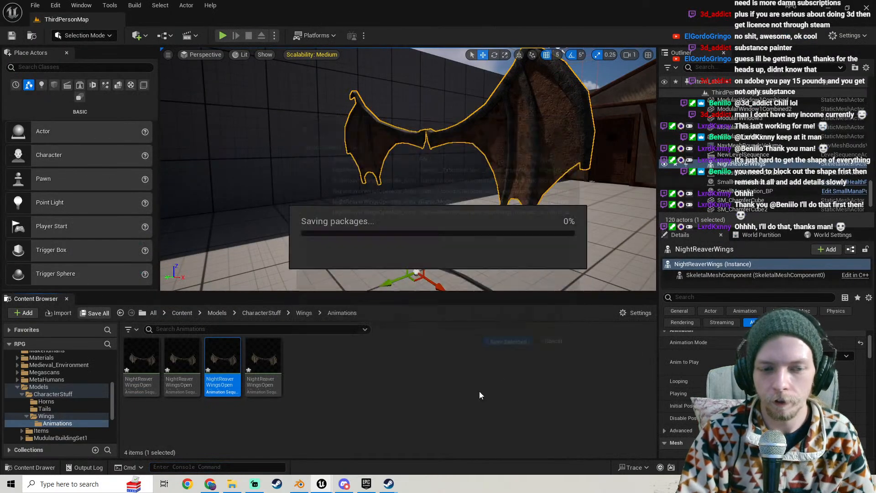
{"action": "key", "text": "Delete"}
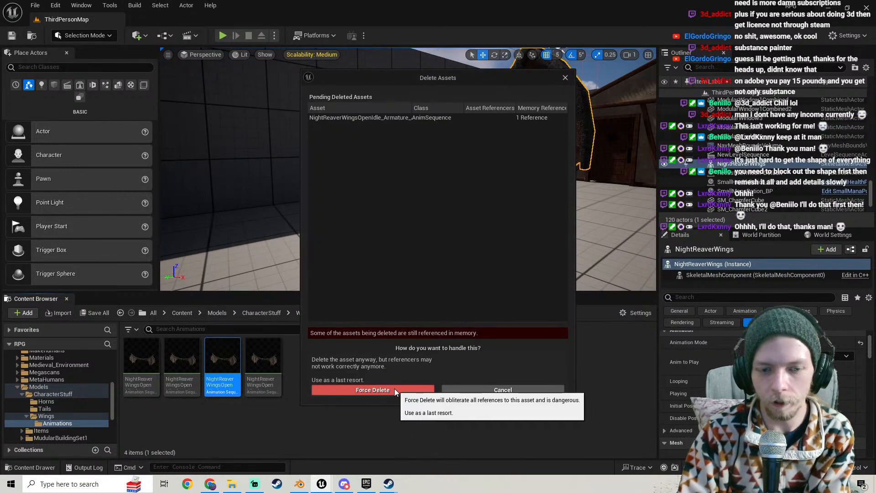
{"action": "left_click", "coordinate": [394, 389]}
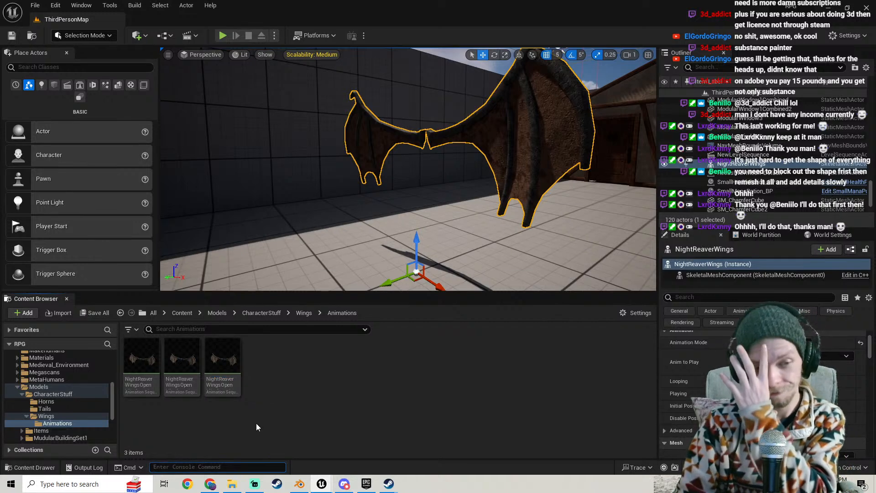
- Check the ArmatureAction_003 sequence and force-delete the other two imported open-idle sequences from the Animations folder
{"action": "double_click", "coordinate": [215, 391]}
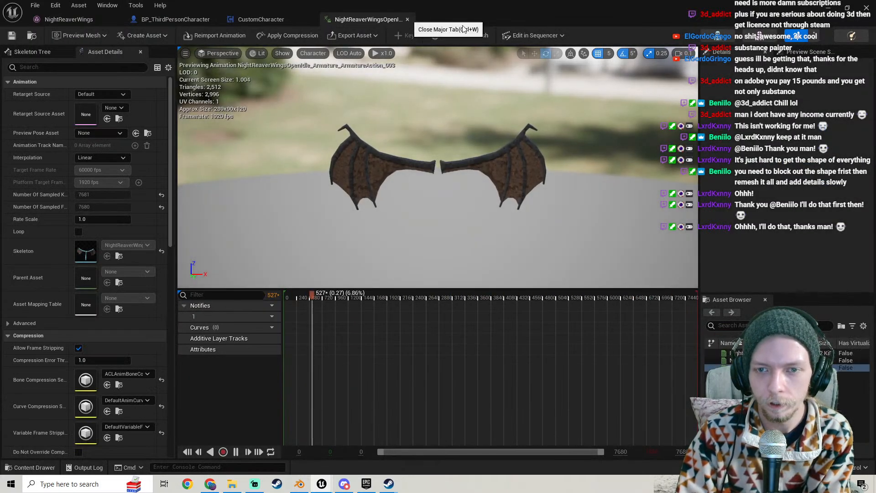
{"action": "left_click", "coordinate": [408, 18]}
{"action": "left_click", "coordinate": [181, 361]}
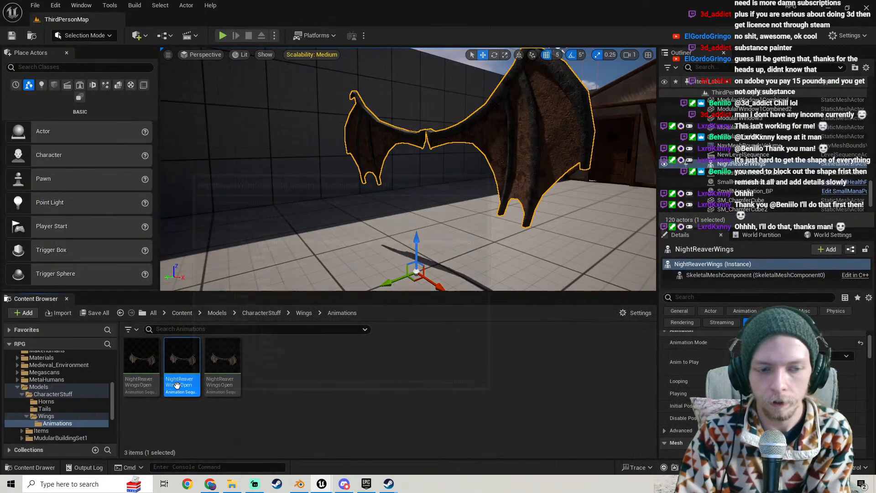
{"action": "key", "text": "Delete"}
{"action": "left_click", "coordinate": [359, 388]}
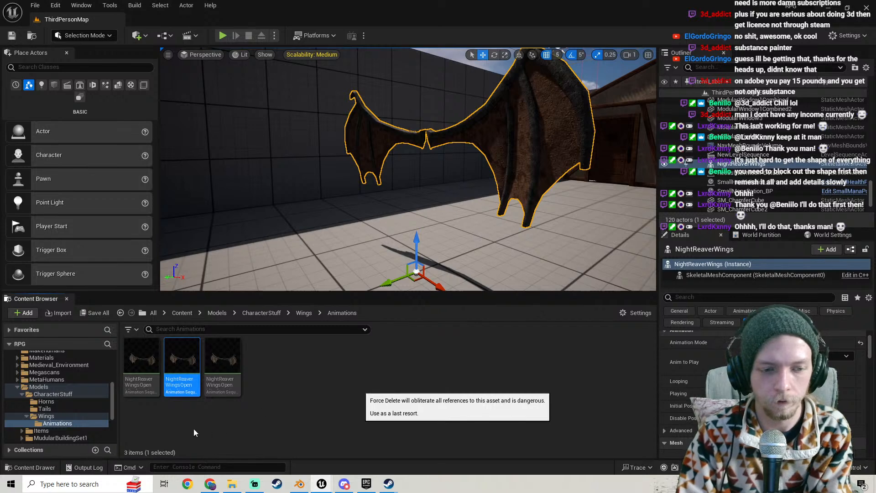
{"action": "left_click", "coordinate": [141, 365]}
{"action": "key", "text": "Delete"}
{"action": "left_click", "coordinate": [376, 391]}
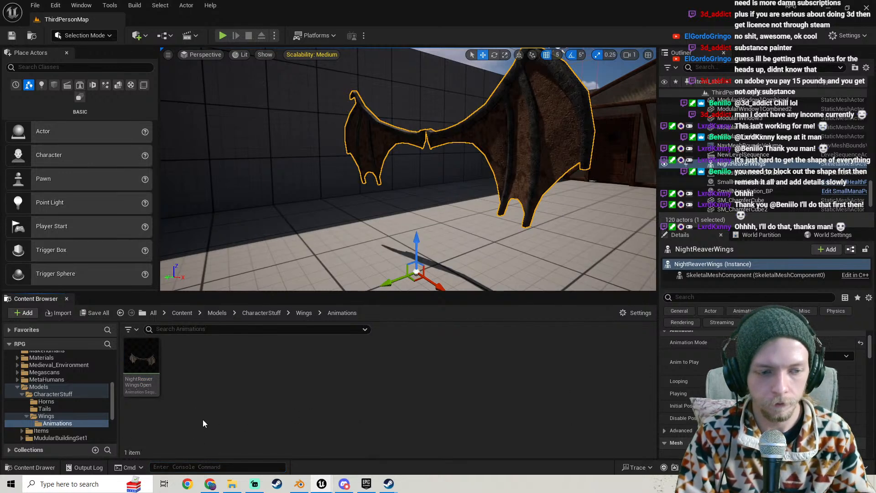
- Inspect the wing motion in the remaining ArmatureAction_003 sequence from another angle, then return to the level editor
{"action": "double_click", "coordinate": [157, 391]}
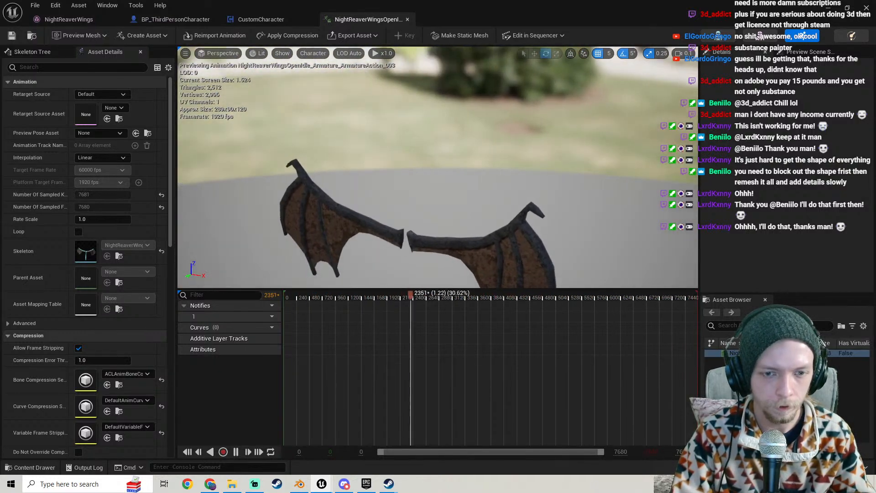
{"action": "right_click_drag", "start_coordinate": [464, 173], "coordinate": [460, 194]}
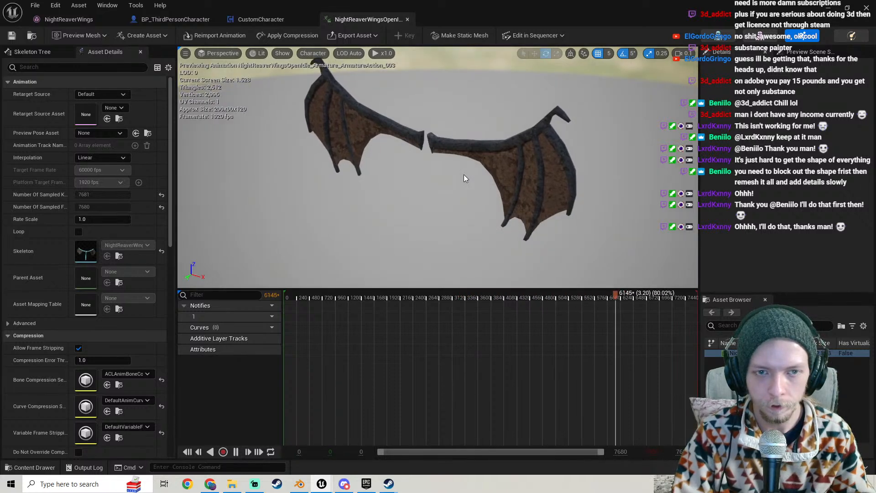
{"action": "left_click", "coordinate": [408, 19]}
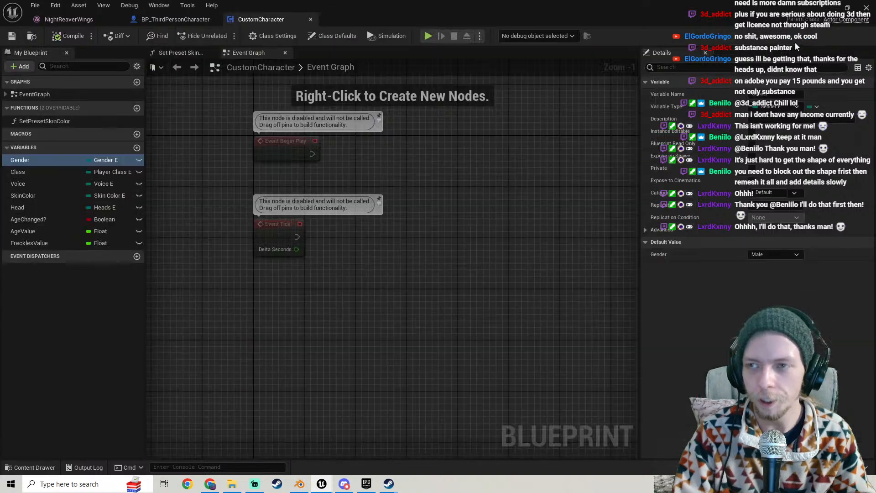
{"action": "left_click", "coordinate": [828, 6]}
- Assign the ArmatureAction_003 sequence as Anim to Play on the NightReaverWings actor and save the modified content
{"action": "right_click_drag", "start_coordinate": [428, 214], "coordinate": [517, 118]}
{"action": "left_click", "coordinate": [414, 123]}
{"action": "key", "text": "ctrl+z"}
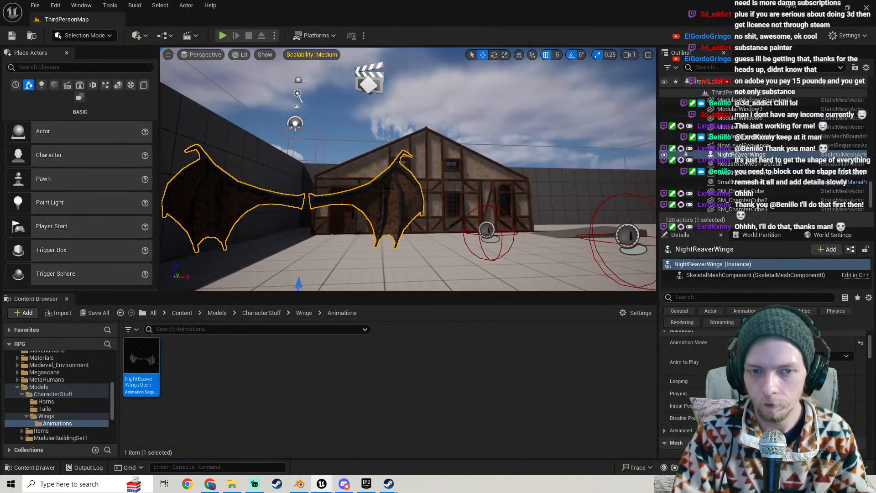
{"action": "right_click_drag", "start_coordinate": [413, 125], "coordinate": [391, 182]}
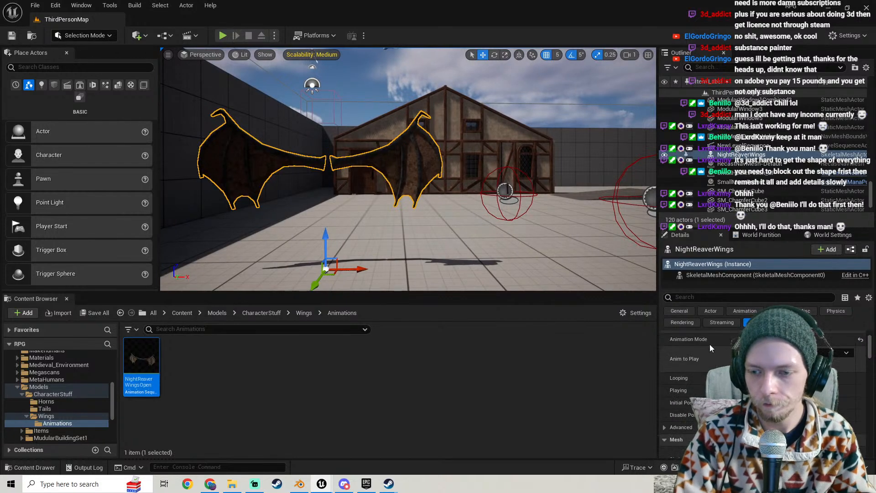
{"action": "left_click_drag", "start_coordinate": [151, 386], "coordinate": [689, 372]}
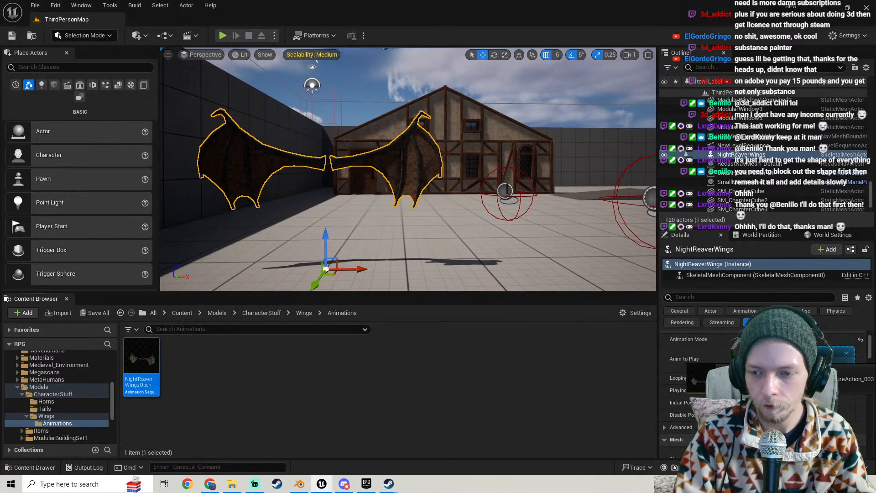
{"action": "left_click", "coordinate": [95, 312]}
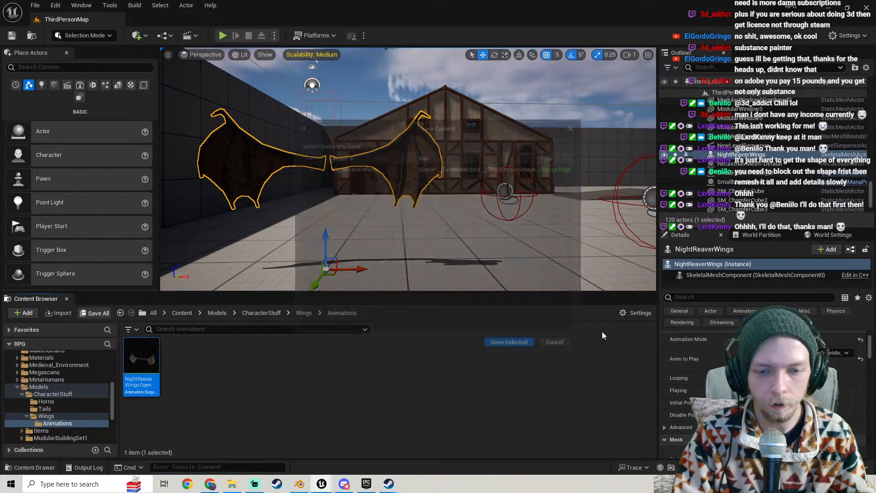
{"action": "left_click", "coordinate": [506, 345]}
- Play the level, move the character near the wings to examine their looping animation, and stop the session
{"action": "left_click", "coordinate": [223, 36]}
{"action": "key", "text": "w"}
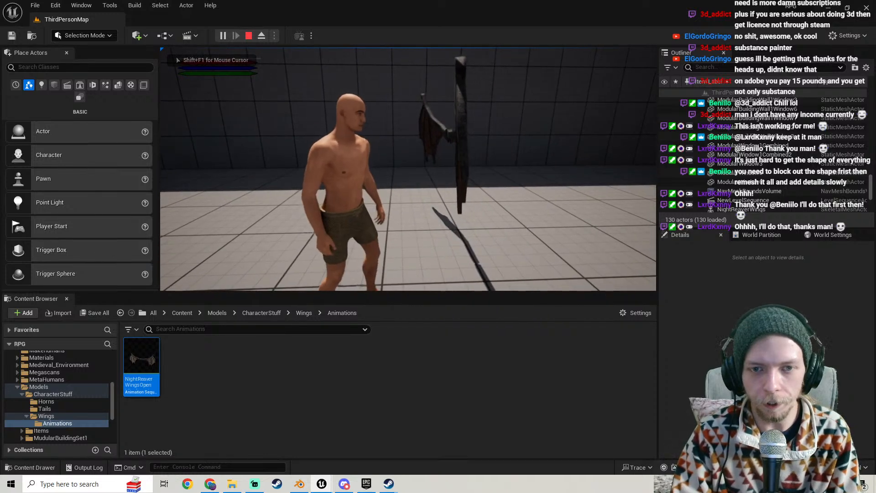
{"action": "key", "text": "s"}
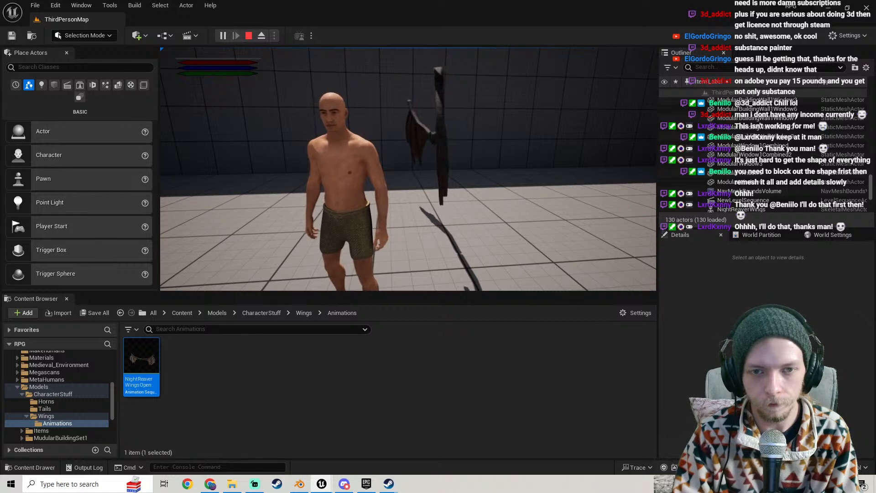
{"action": "key", "text": "a"}
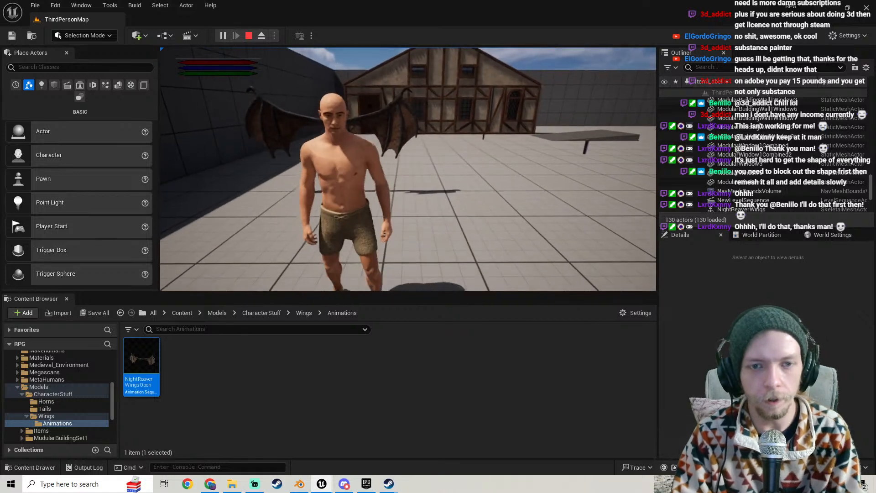
{"action": "key", "text": "Escape"}
- Delete the NightReaverWings actor from the level and open the MainMenu map from ThirdPerson/Maps, saving the pending change
{"action": "key", "text": "Delete"}
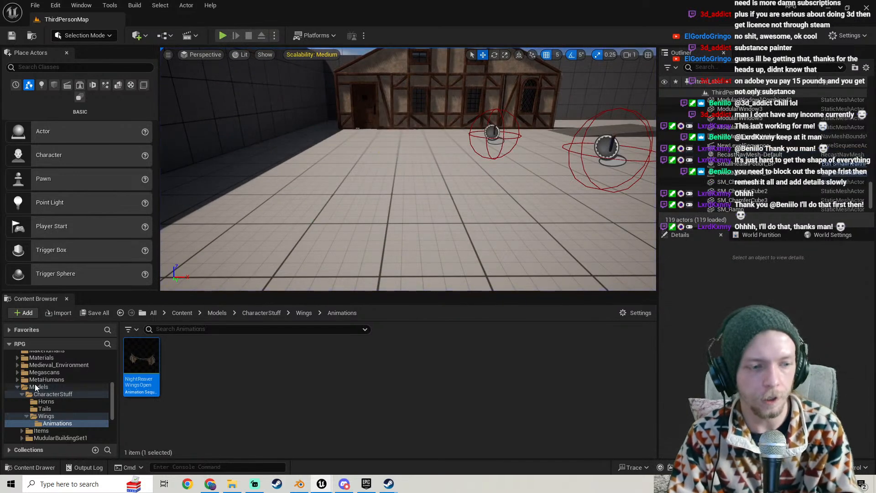
{"action": "left_click", "coordinate": [16, 387]}
{"action": "left_click", "coordinate": [66, 431]}
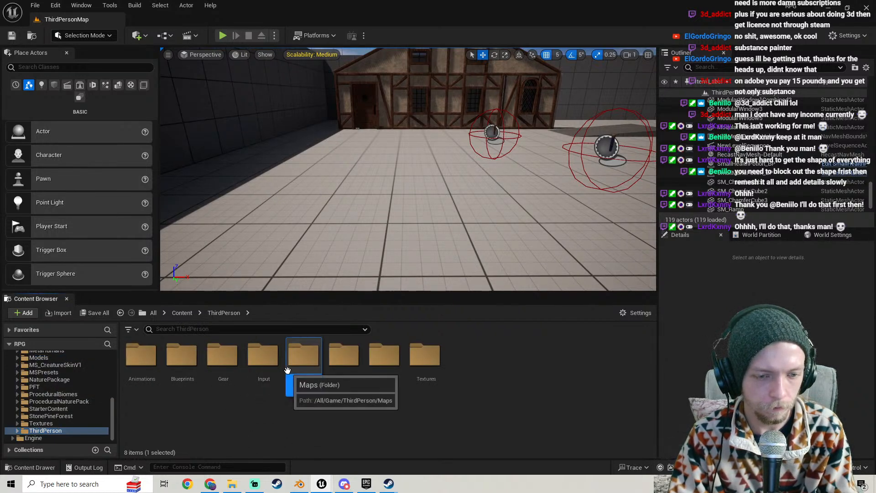
{"action": "double_click", "coordinate": [303, 359]}
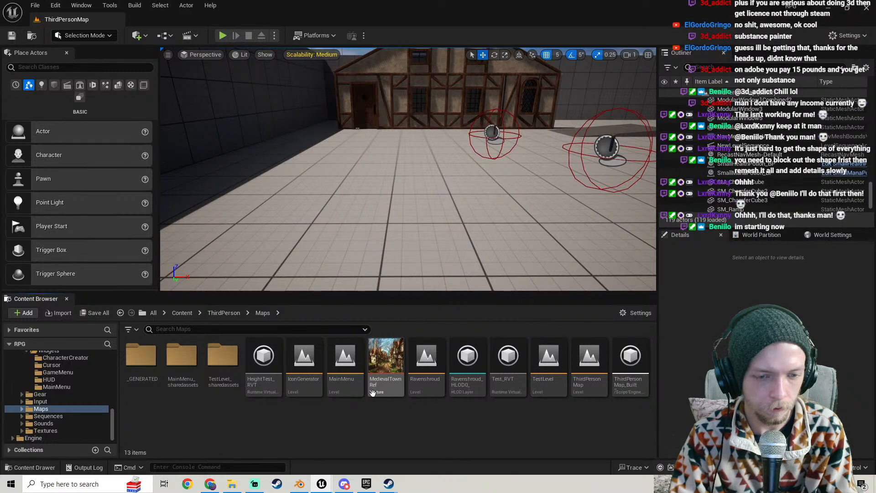
{"action": "double_click", "coordinate": [344, 396]}
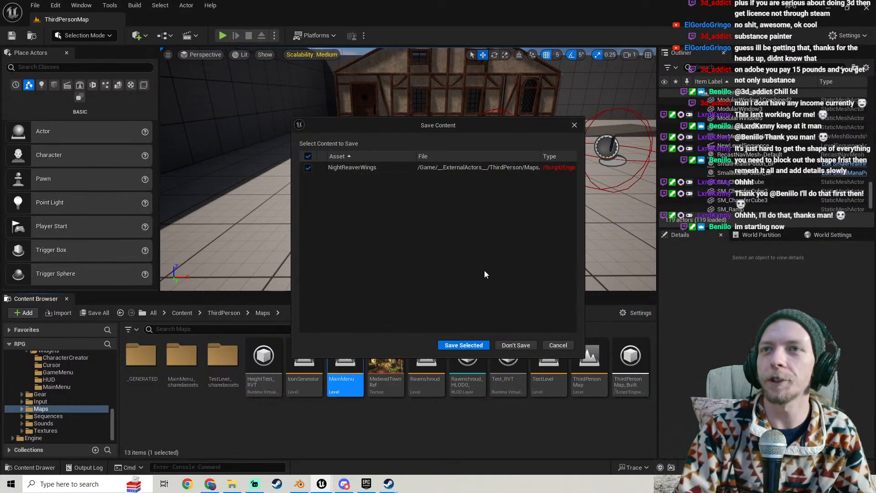
{"action": "left_click", "coordinate": [462, 346]}
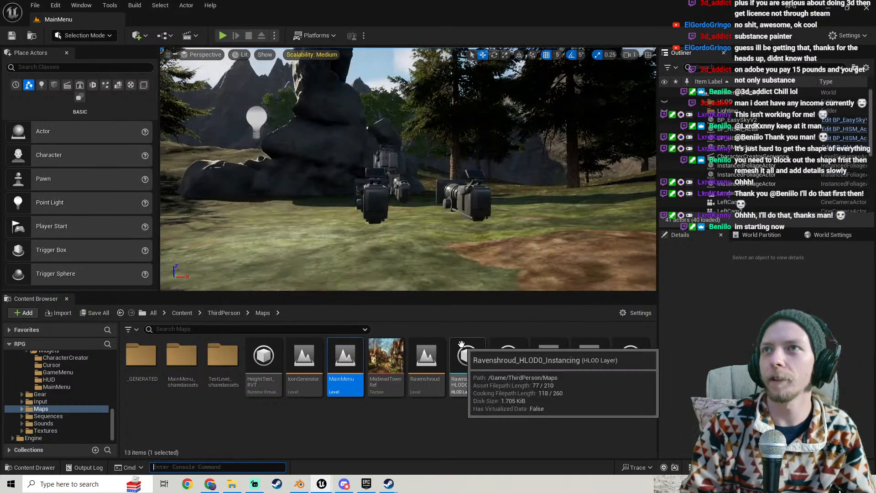
- Open the Blueprints folder under Content/ThirdPerson
{"action": "scroll", "coordinate": [72, 393], "scroll_direction": "up", "scroll_amount": 4}
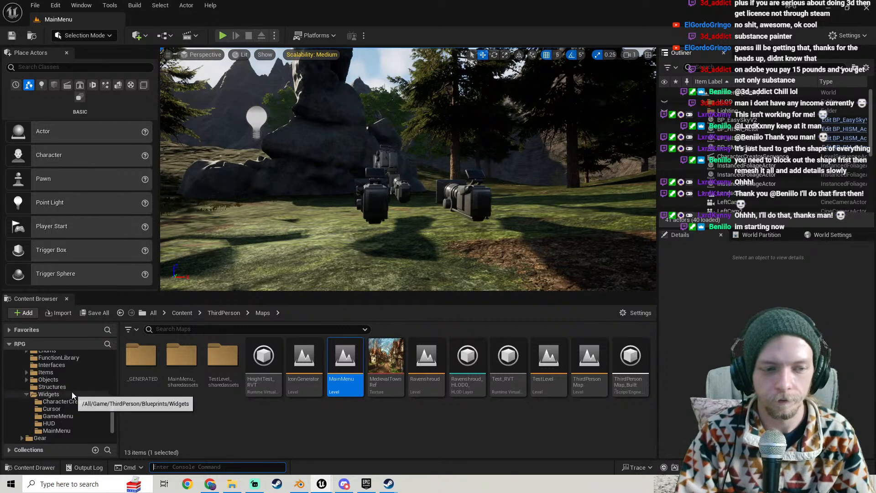
{"action": "left_click", "coordinate": [18, 366]}
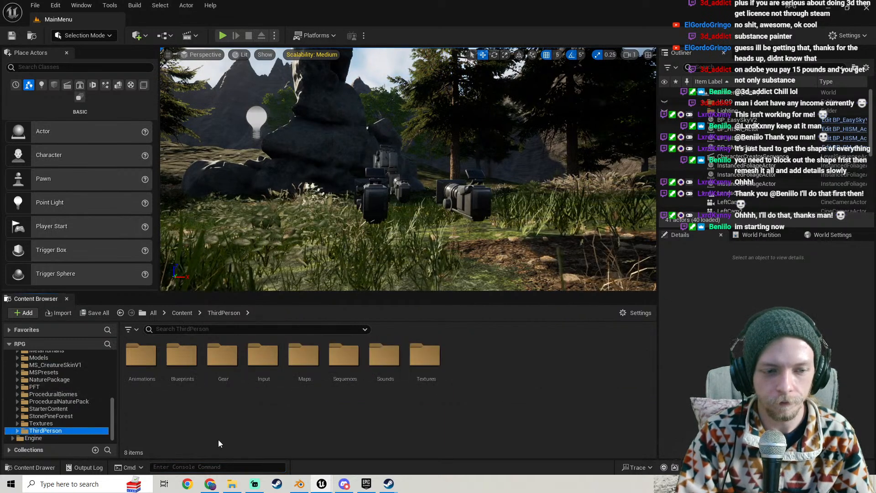
{"action": "double_click", "coordinate": [182, 360]}
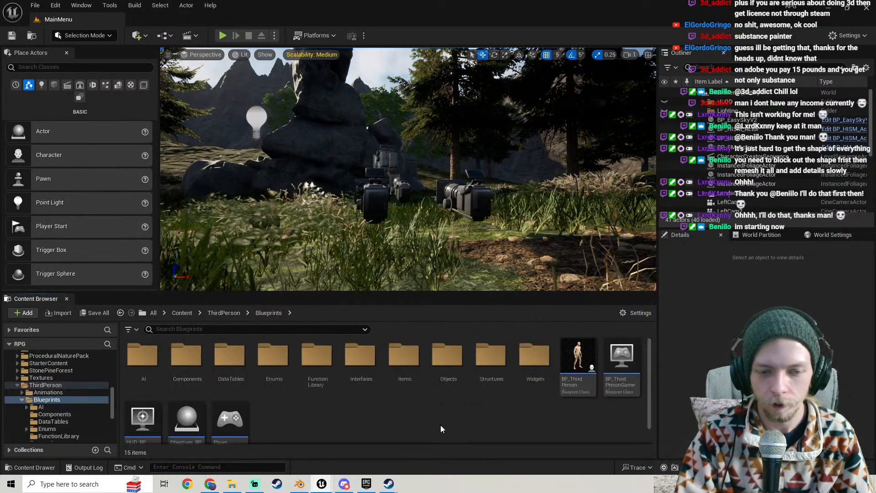
- Open the CharacterCreator_W widget blueprint from the Widgets/CharacterCreator folder
{"action": "double_click", "coordinate": [535, 360]}
{"action": "double_click", "coordinate": [141, 356]}
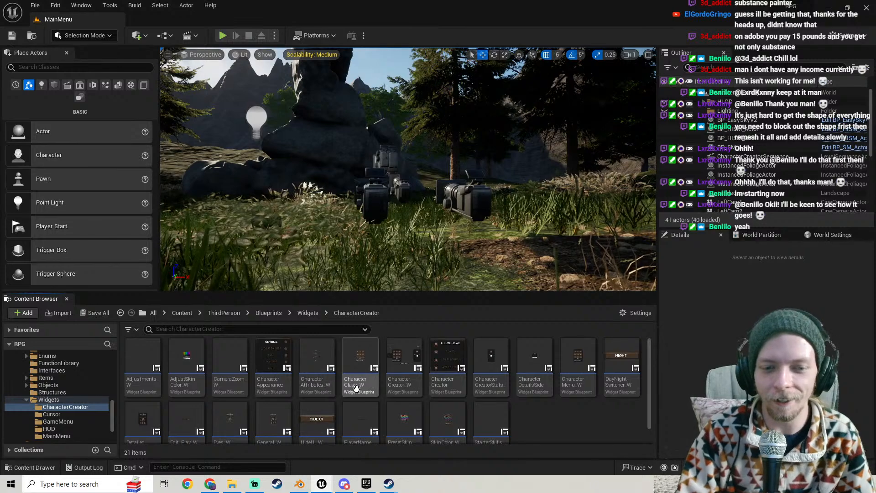
{"action": "left_click", "coordinate": [397, 387]}
{"action": "double_click", "coordinate": [397, 387]}
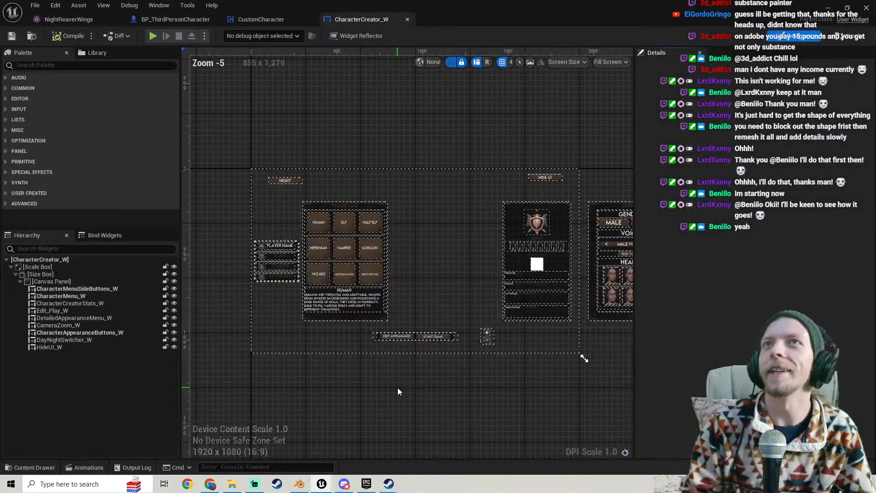
- In the event graph, set New Mesh to NightReaverWings on the Wings Set Skeletal Mesh Asset node directly after the Set Material nodes
{"action": "scroll", "coordinate": [408, 377], "scroll_direction": "down", "scroll_amount": 1}
{"action": "right_click_drag", "start_coordinate": [408, 340], "coordinate": [351, 303]}
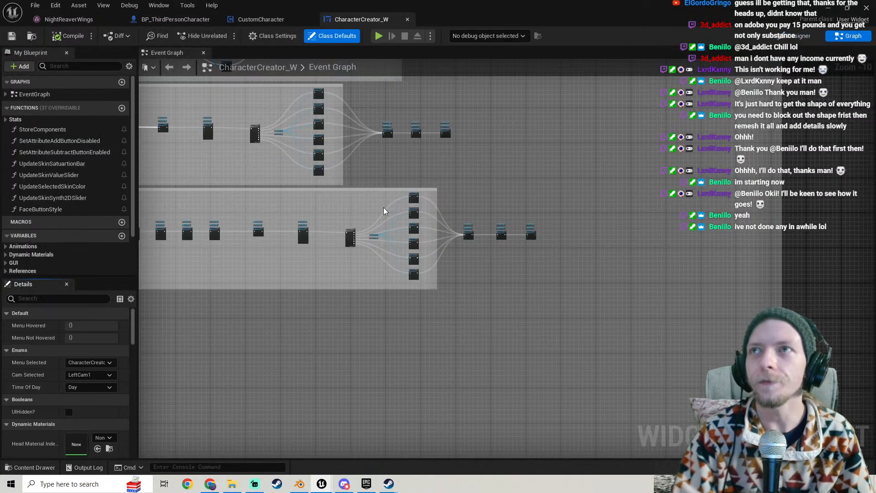
{"action": "scroll", "coordinate": [527, 152], "scroll_direction": "down", "scroll_amount": 2}
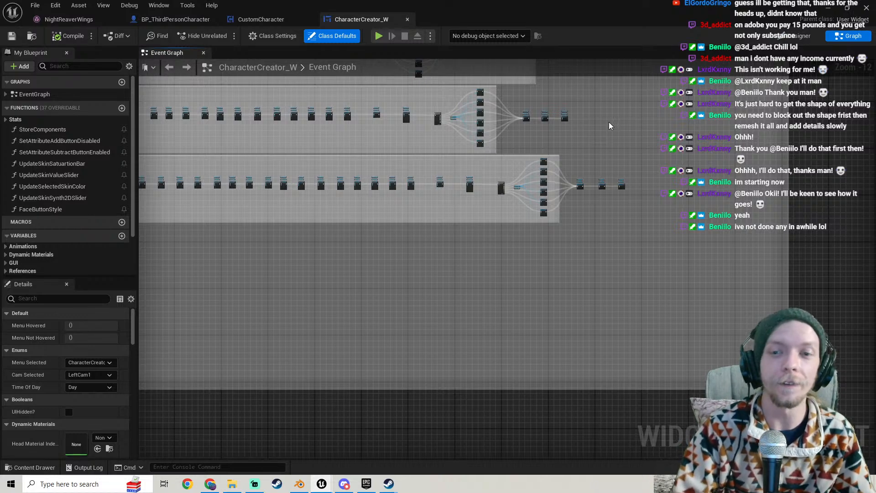
{"action": "right_click_drag", "start_coordinate": [543, 141], "coordinate": [598, 292]}
{"action": "scroll", "coordinate": [542, 288], "scroll_direction": "up", "scroll_amount": 10}
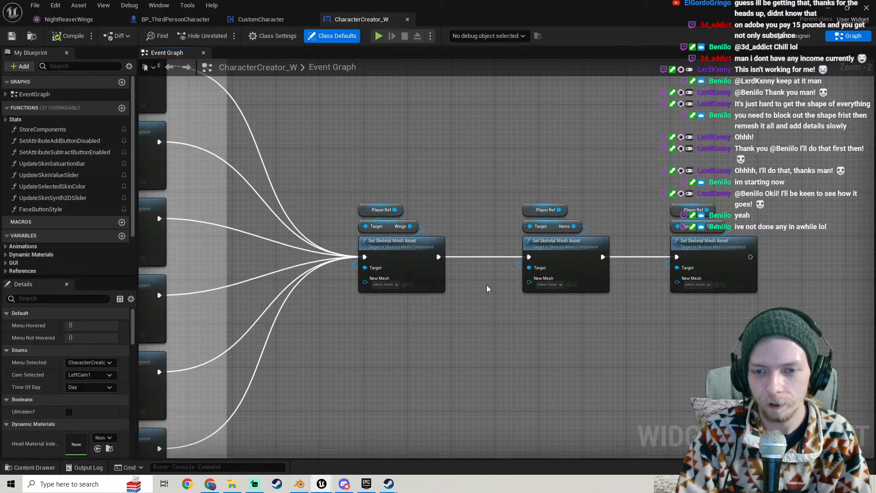
{"action": "scroll", "coordinate": [487, 286], "scroll_direction": "down", "scroll_amount": 4}
{"action": "right_click_drag", "start_coordinate": [487, 286], "coordinate": [621, 194]}
{"action": "scroll", "coordinate": [620, 196], "scroll_direction": "up", "scroll_amount": 4}
{"action": "right_click_drag", "start_coordinate": [442, 318], "coordinate": [714, 318]}
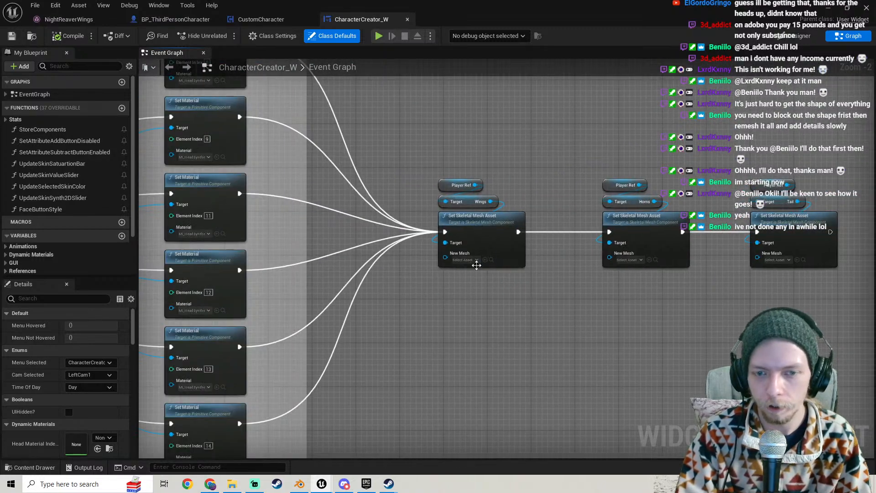
{"action": "left_click", "coordinate": [473, 261]}
{"action": "type", "text": "wings"}
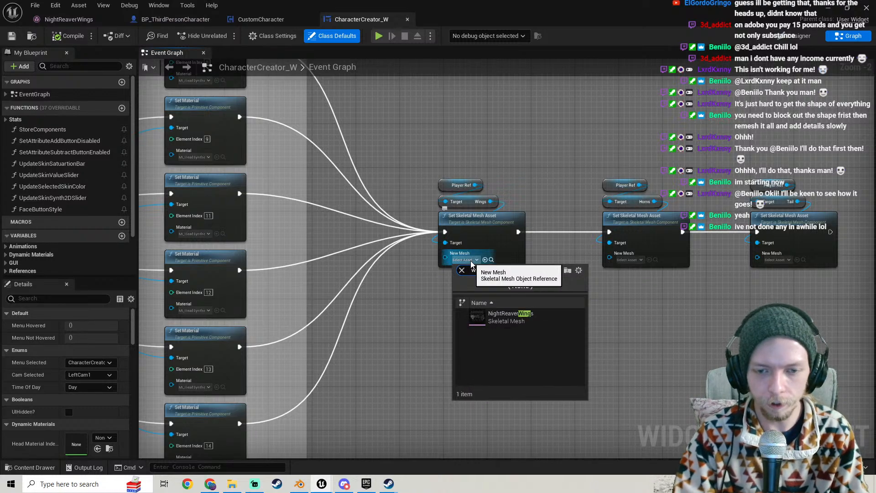
{"action": "left_click", "coordinate": [549, 322]}
- Set New Mesh to NightReaverWings on the Wings Set Skeletal Mesh Asset node in the chain with the "Witch" class text, and save the blueprint
{"action": "scroll", "coordinate": [501, 187], "scroll_direction": "down", "scroll_amount": 10}
{"action": "right_click_drag", "start_coordinate": [501, 188], "coordinate": [525, 92]}
{"action": "right_click_drag", "start_coordinate": [395, 64], "coordinate": [408, 84]}
{"action": "scroll", "coordinate": [497, 338], "scroll_direction": "up", "scroll_amount": 10}
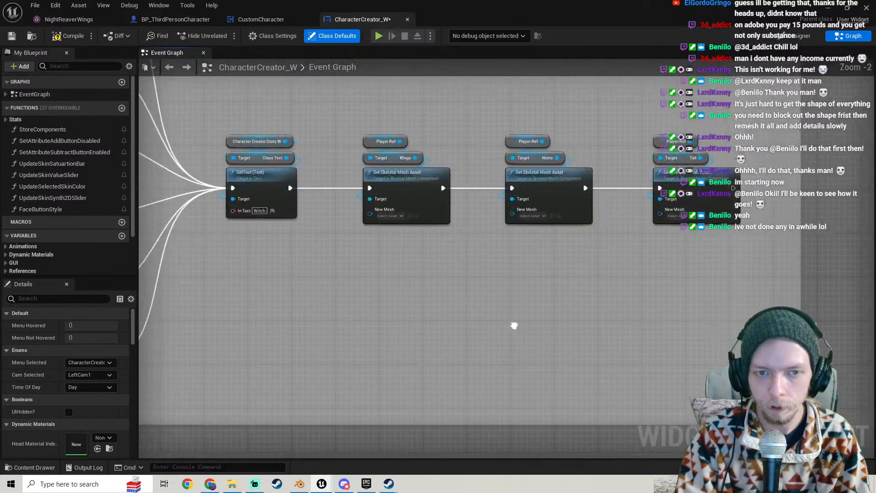
{"action": "right_click_drag", "start_coordinate": [513, 323], "coordinate": [530, 340]}
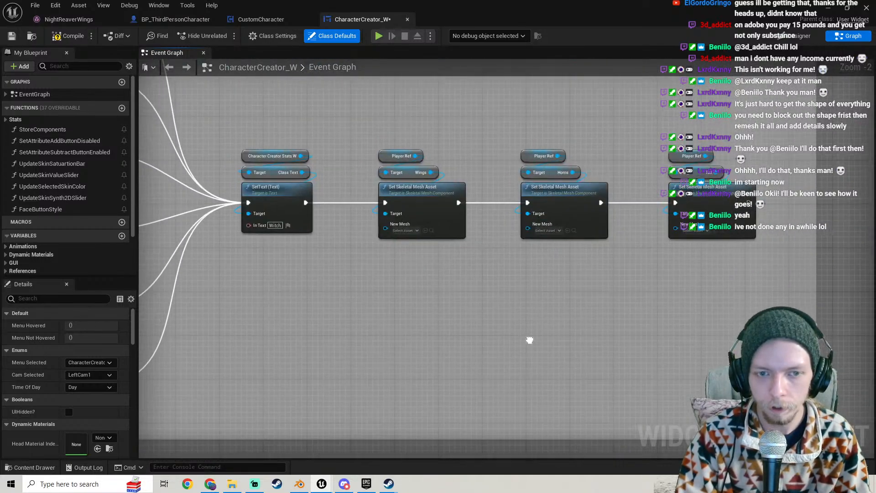
{"action": "left_click", "coordinate": [403, 230]}
{"action": "type", "text": "wings"}
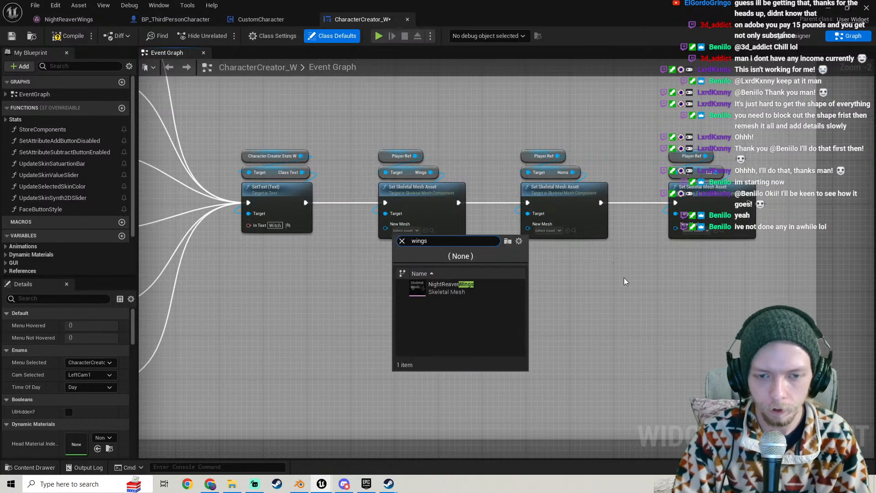
{"action": "left_click", "coordinate": [484, 295]}
{"action": "scroll", "coordinate": [371, 296], "scroll_direction": "down", "scroll_amount": 2}
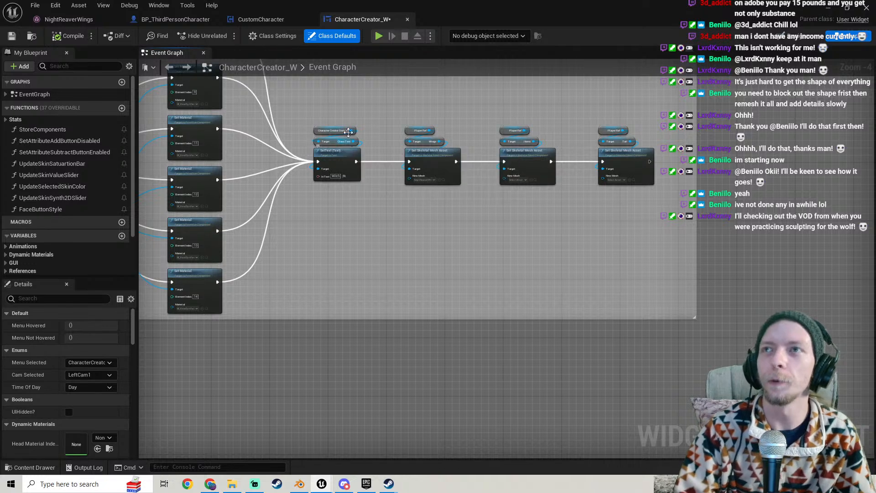
{"action": "right_click_drag", "start_coordinate": [411, 207], "coordinate": [418, 236]}
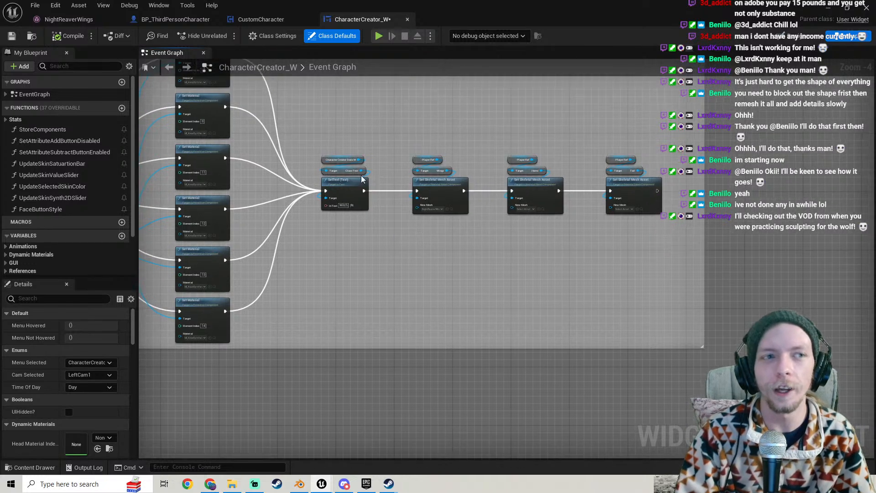
{"action": "left_click", "coordinate": [12, 37]}
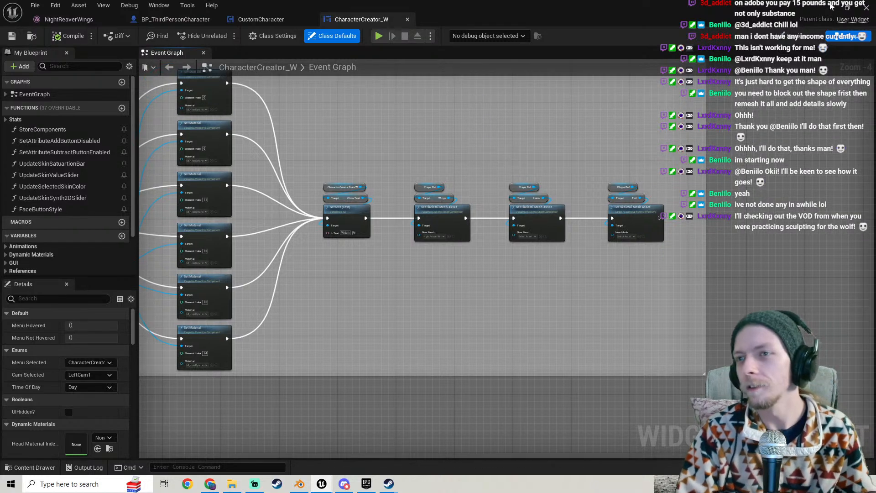
{"action": "left_click", "coordinate": [829, 8]}
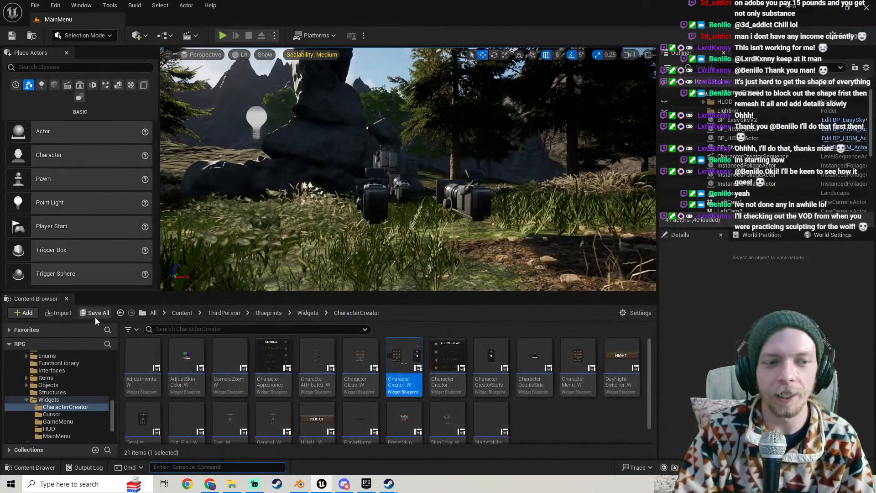
{"action": "right_click_drag", "start_coordinate": [283, 214], "coordinate": [242, 222]}
{"action": "key", "text": "s"}
{"action": "key", "text": "d"}
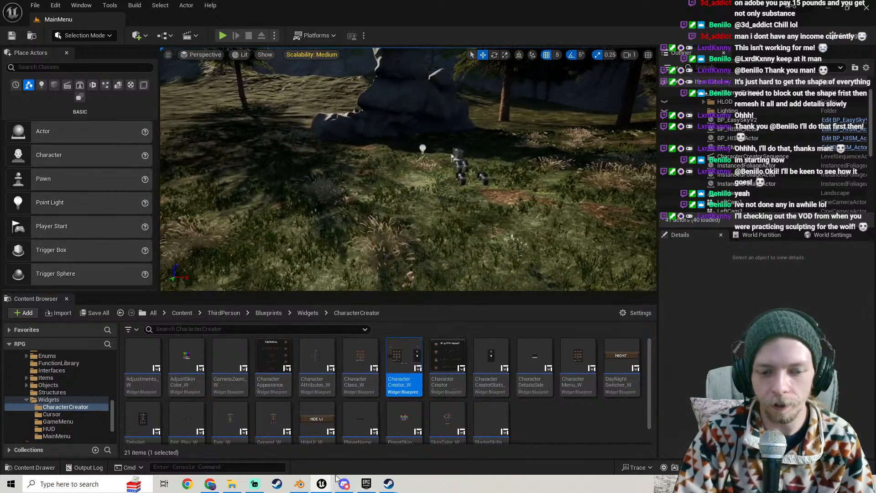
- Widen the comment box around the "Witch" node chain beyond its Tail mesh node and save the CharacterCreator_W blueprint
{"action": "left_click", "coordinate": [384, 440]}
{"action": "scroll", "coordinate": [410, 256], "scroll_direction": "up", "scroll_amount": 3}
{"action": "right_click_drag", "start_coordinate": [393, 246], "coordinate": [401, 270]}
{"action": "scroll", "coordinate": [401, 270], "scroll_direction": "down", "scroll_amount": 4}
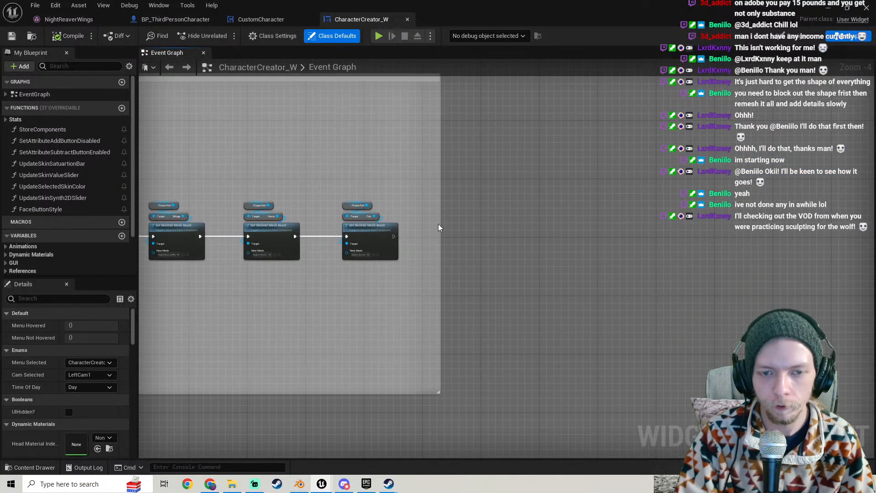
{"action": "left_click_drag", "start_coordinate": [440, 227], "coordinate": [504, 230]}
{"action": "right_click_drag", "start_coordinate": [503, 230], "coordinate": [615, 210]}
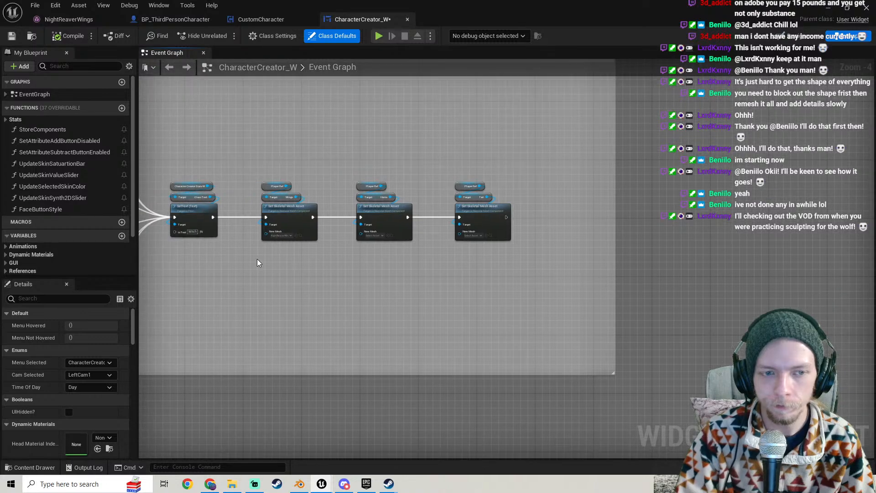
{"action": "scroll", "coordinate": [257, 263], "scroll_direction": "up", "scroll_amount": 2}
{"action": "right_click_drag", "start_coordinate": [257, 263], "coordinate": [320, 277]}
{"action": "left_click", "coordinate": [11, 35]}
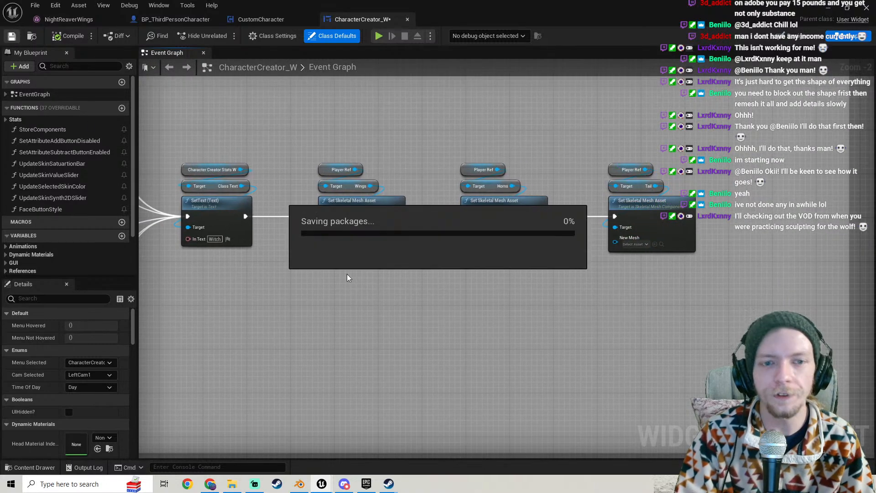
{"action": "right_click_drag", "start_coordinate": [402, 147], "coordinate": [409, 207]}
- Play the MainMenu level, start a new game and choose the Night Reaver class in the character creator
{"action": "left_click", "coordinate": [829, 8]}
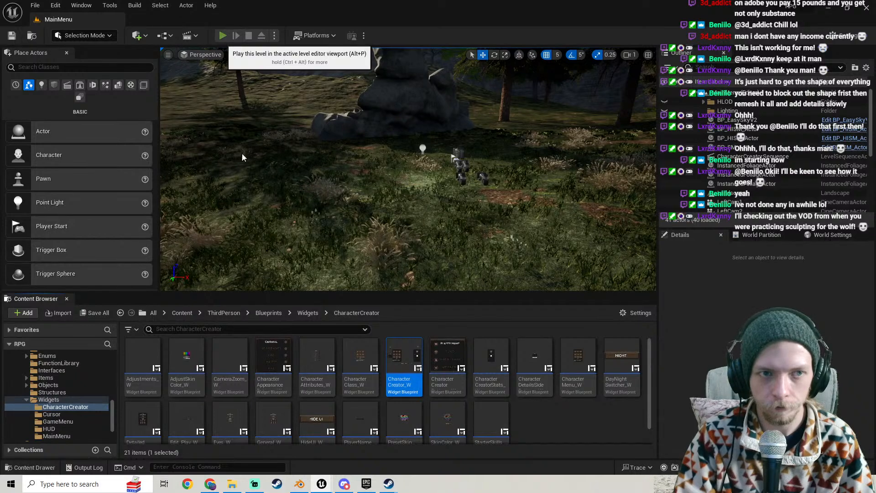
{"action": "left_click", "coordinate": [223, 36]}
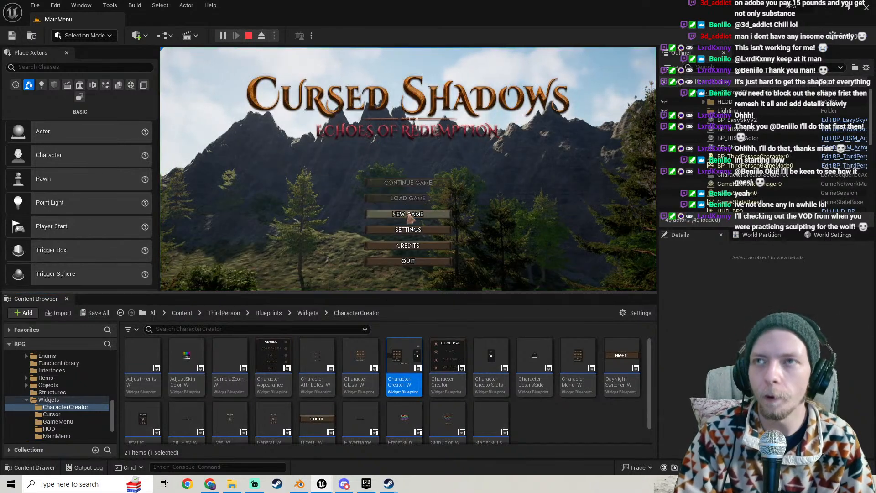
{"action": "left_click", "coordinate": [408, 215]}
{"action": "left_click", "coordinate": [273, 157]}
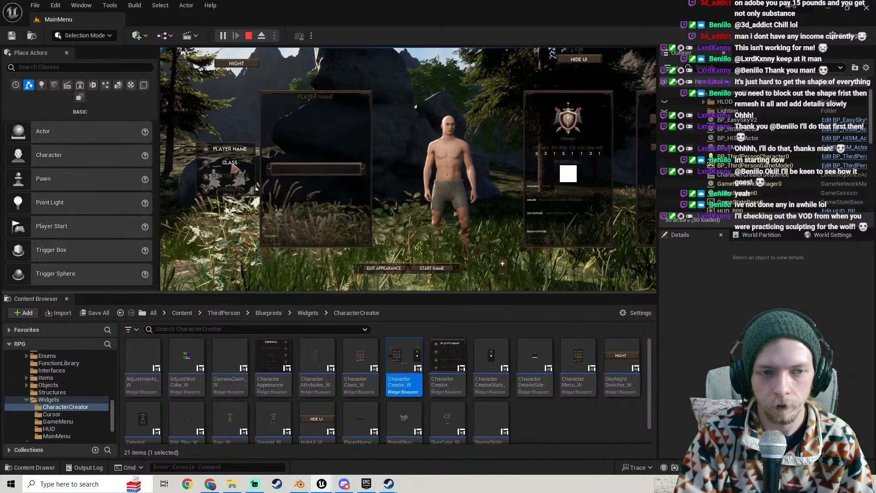
{"action": "left_click", "coordinate": [232, 164]}
{"action": "left_click", "coordinate": [346, 187]}
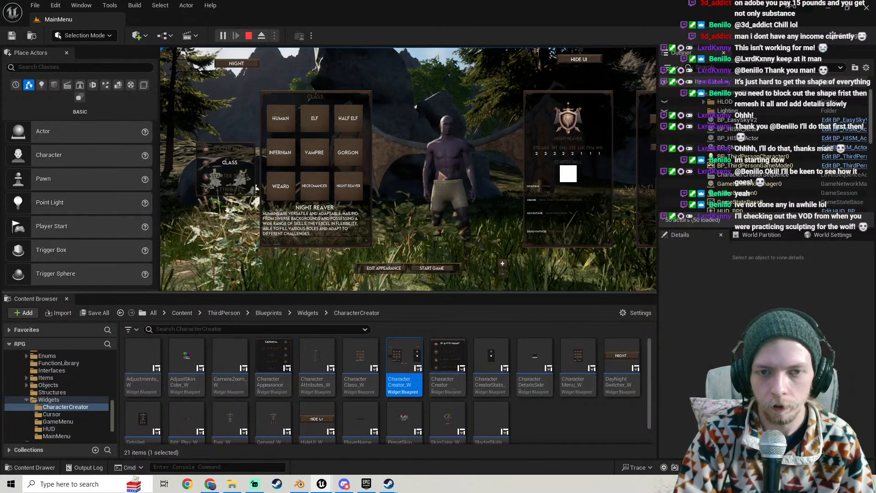
- Examine the Night Reaver wings with the UI hidden, and compare with the Human and Vampire classes before reselecting Night Reaver
{"action": "left_click", "coordinate": [588, 60]}
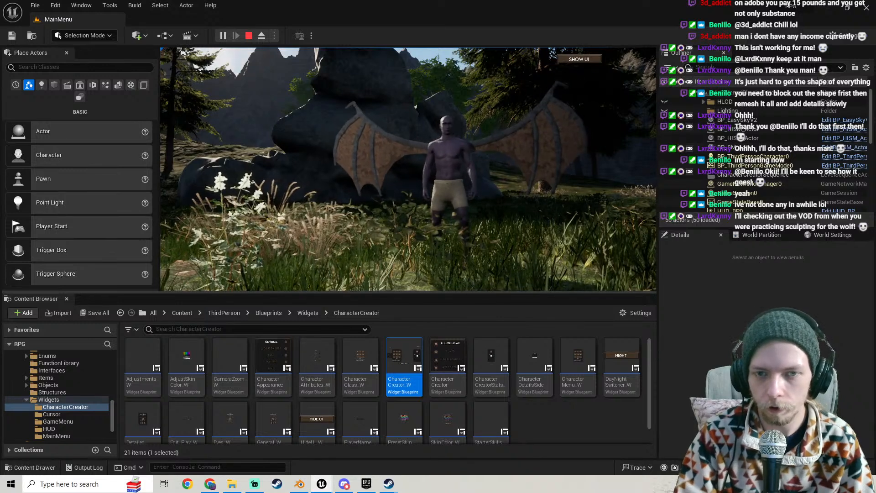
{"action": "left_click", "coordinate": [589, 60]}
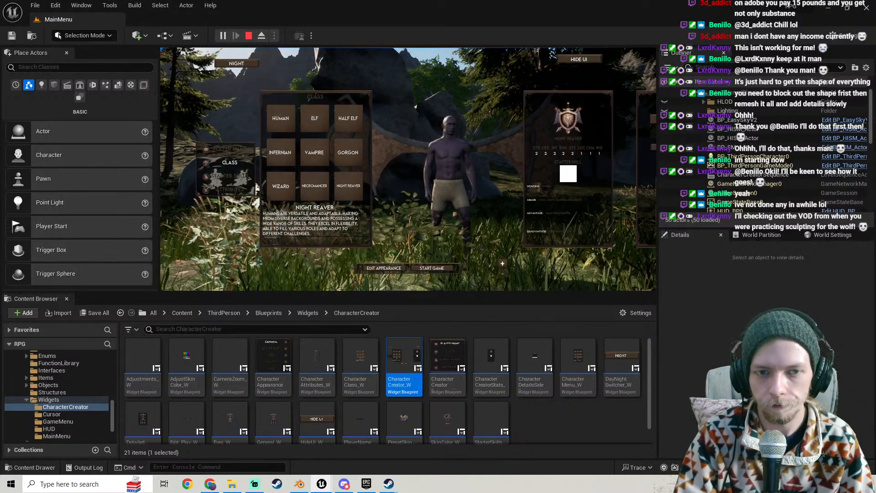
{"action": "left_click", "coordinate": [281, 118]}
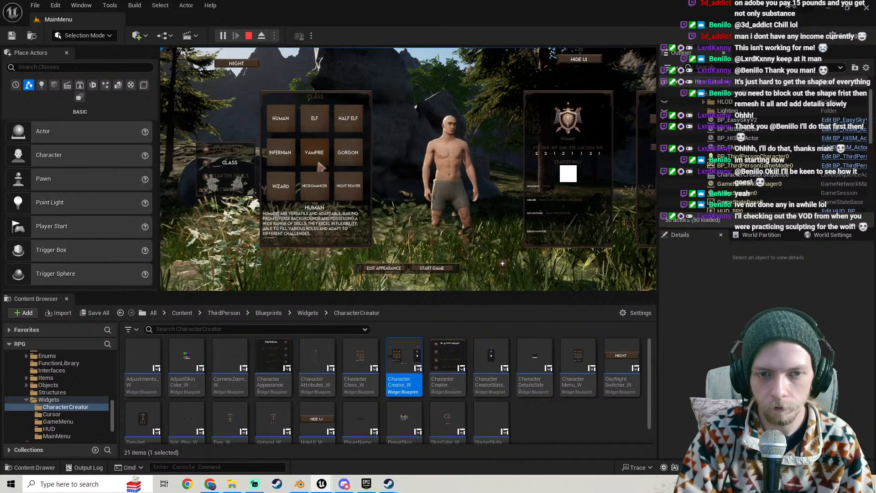
{"action": "left_click", "coordinate": [348, 152]}
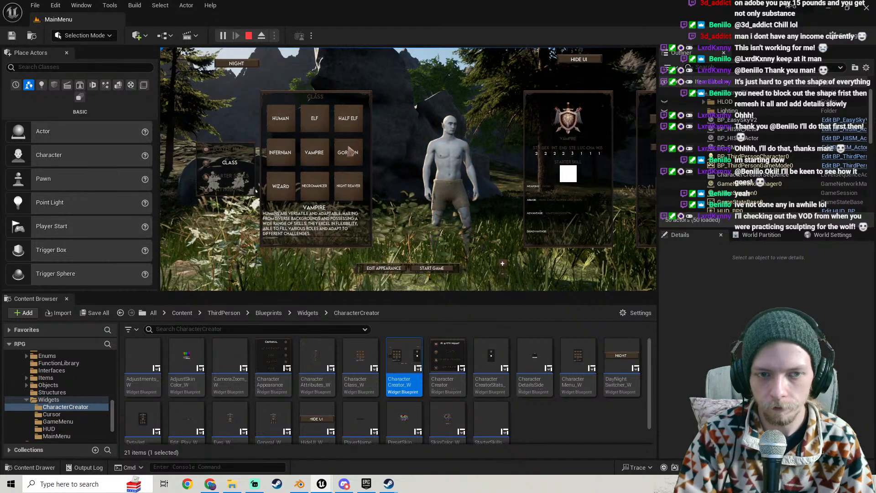
{"action": "left_click", "coordinate": [355, 187]}
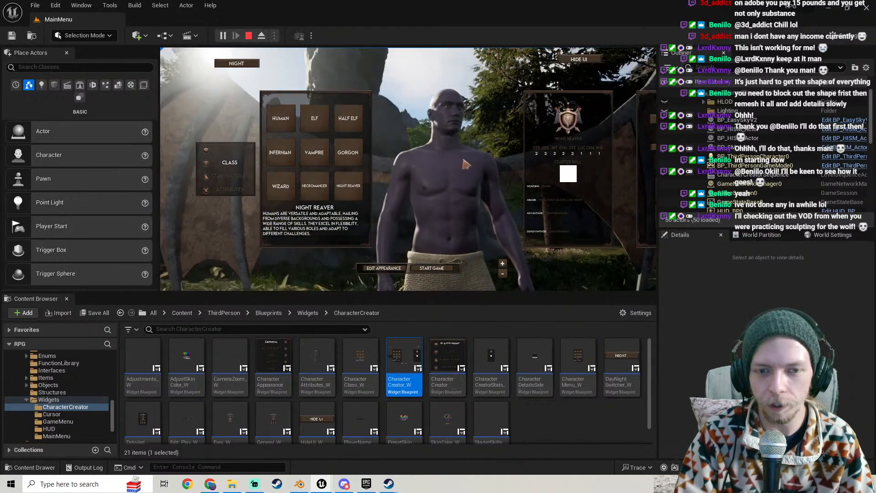
{"action": "scroll", "coordinate": [466, 165], "scroll_direction": "down", "scroll_amount": 5}
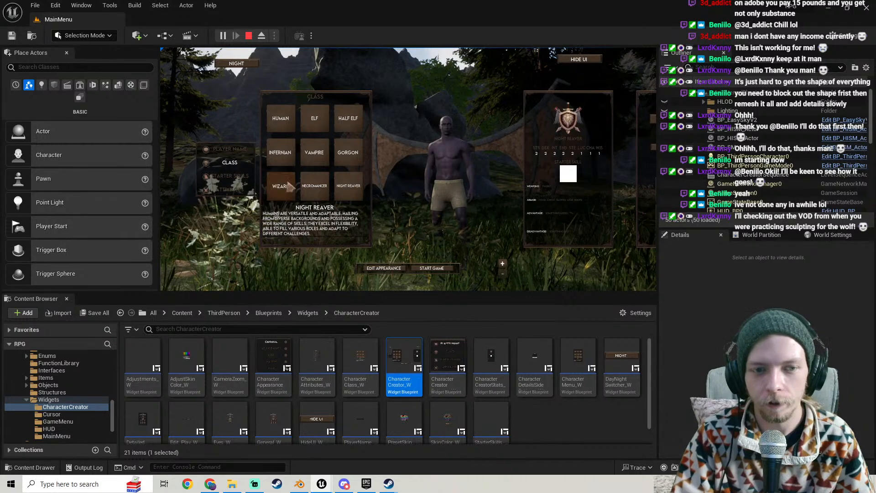
- Switch between the Infernian, Gorgon and Night Reaver classes to check that the wings appear only on the Night Reaver
{"action": "left_click", "coordinate": [287, 146]}
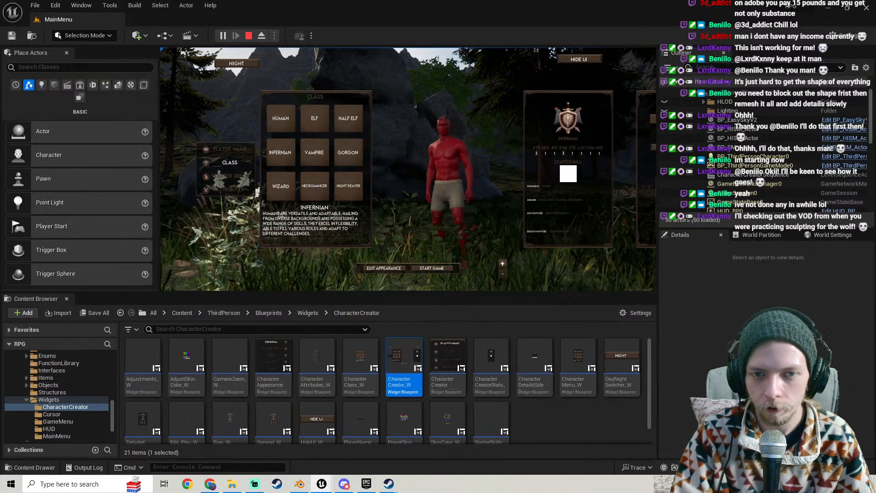
{"action": "left_click", "coordinate": [348, 183]}
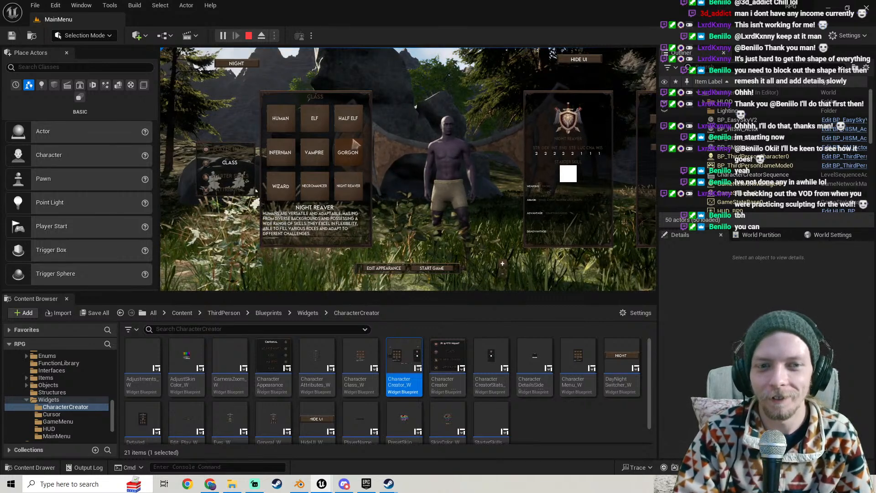
{"action": "left_click", "coordinate": [349, 155]}
{"action": "left_click", "coordinate": [347, 191]}
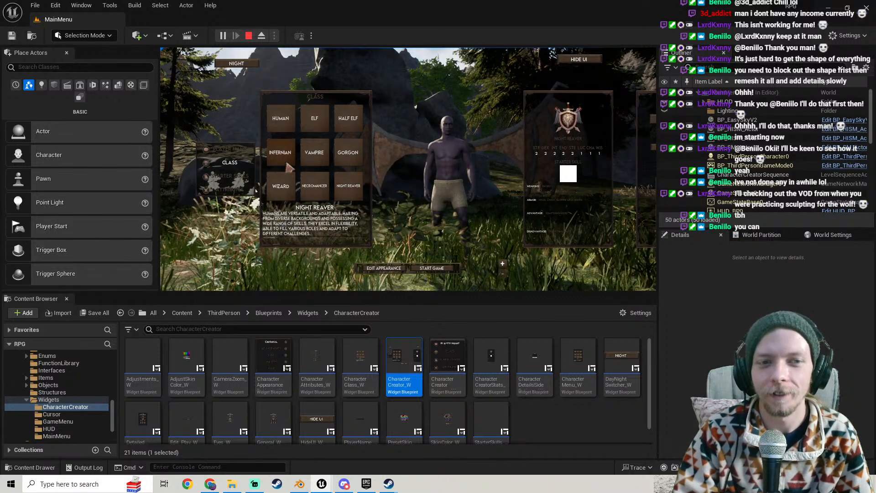
- Cycle through the remaining classes, including Human, Elf, Half Elf, Vampire and Necromancer, and return to Night Reaver to compare the character models
{"action": "left_click", "coordinate": [286, 143]}
{"action": "left_click", "coordinate": [281, 121]}
{"action": "left_click", "coordinate": [325, 122]}
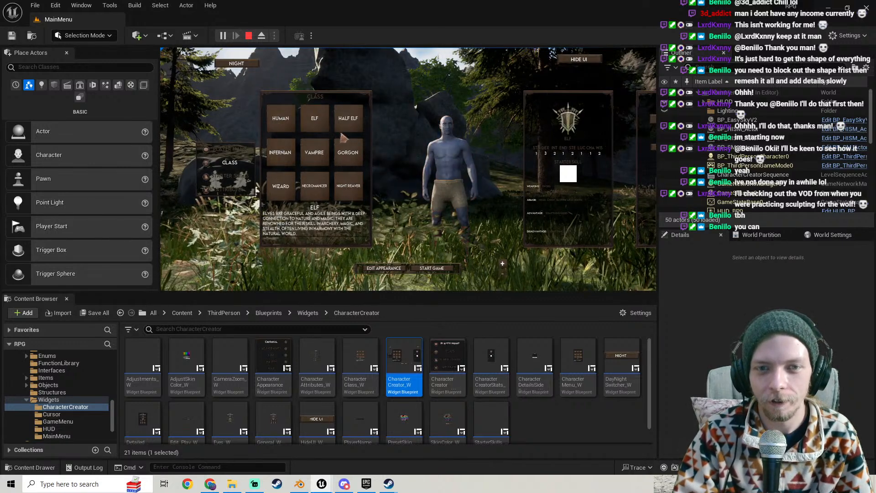
{"action": "left_click", "coordinate": [348, 120]}
{"action": "left_click", "coordinate": [348, 153]}
{"action": "left_click", "coordinate": [314, 153]}
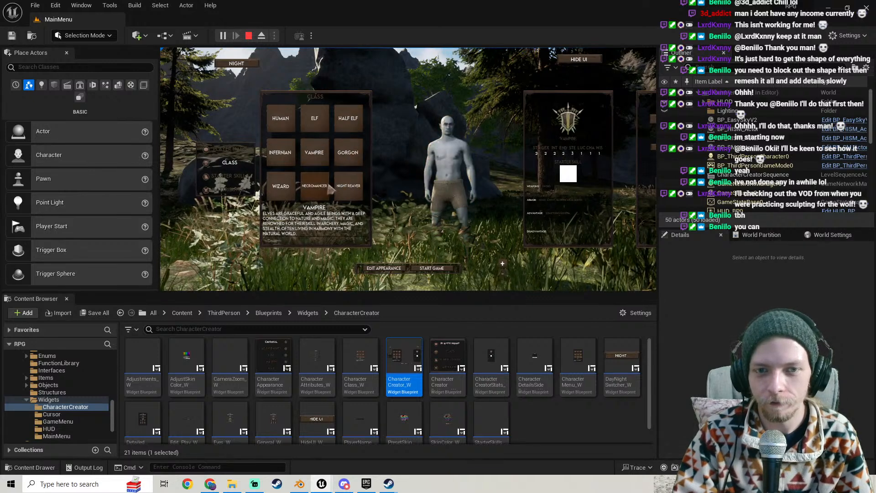
{"action": "left_click", "coordinate": [285, 155]}
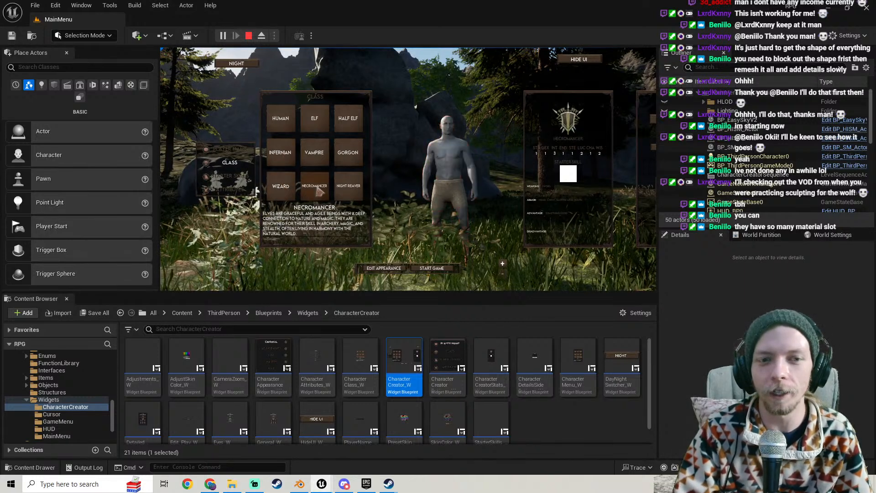
{"action": "left_click", "coordinate": [348, 185]}
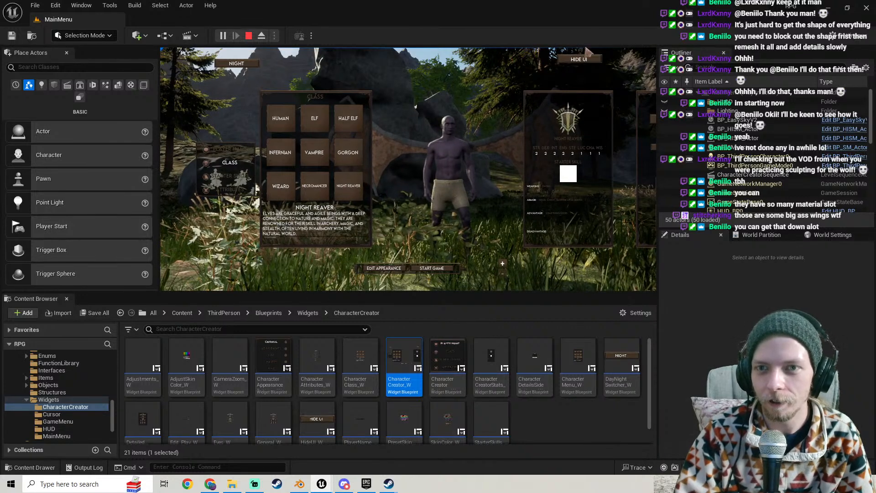
- Inspect the Night Reaver wings with the character creator UI hidden, restore the UI and stop the play session
{"action": "left_click", "coordinate": [579, 58]}
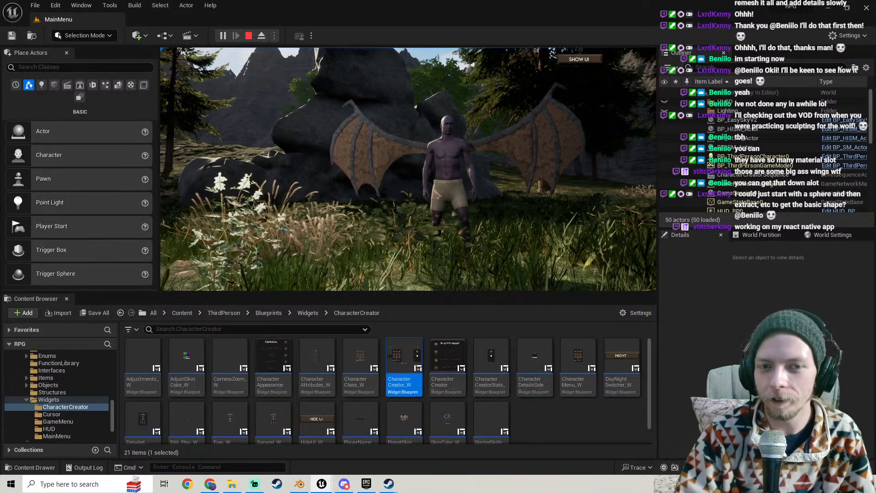
{"action": "left_click", "coordinate": [588, 60]}
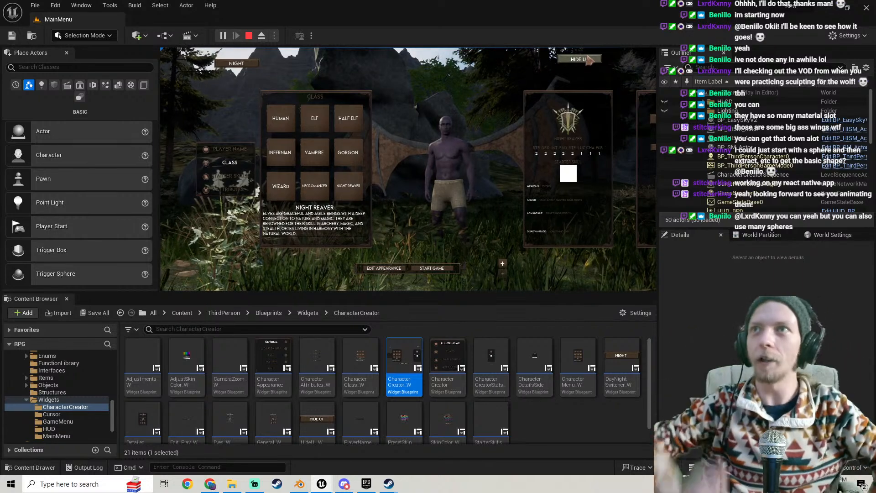
{"action": "key", "text": "Escape"}
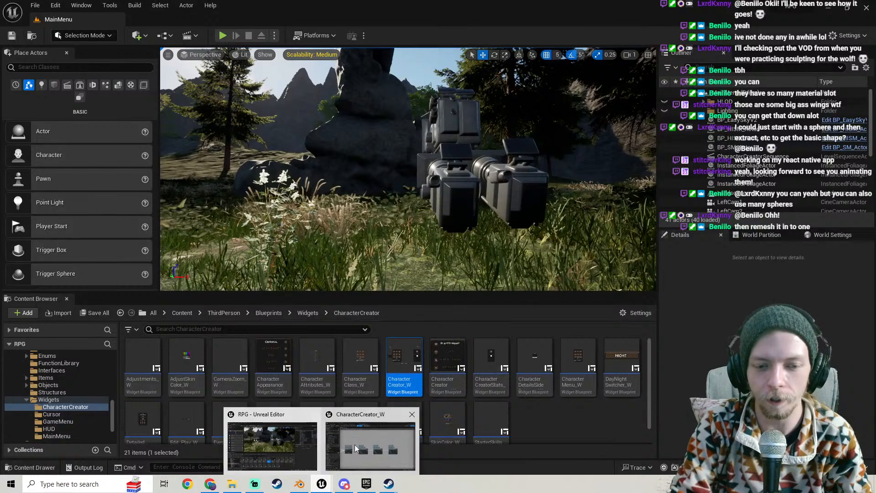
- Open the ThirdPersonMap level from the ThirdPerson Maps folder
{"action": "scroll", "coordinate": [41, 406], "scroll_direction": "down", "scroll_amount": 3}
{"action": "scroll", "coordinate": [43, 397], "scroll_direction": "up", "scroll_amount": 5}
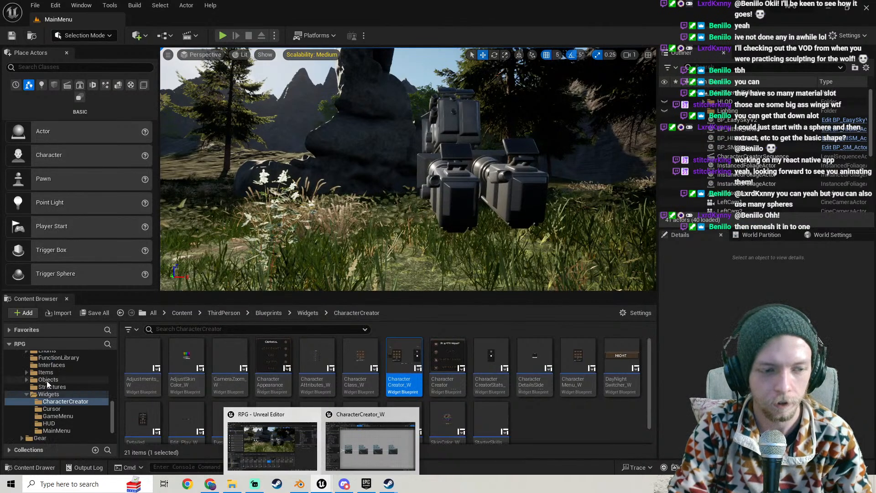
{"action": "left_click", "coordinate": [46, 365]}
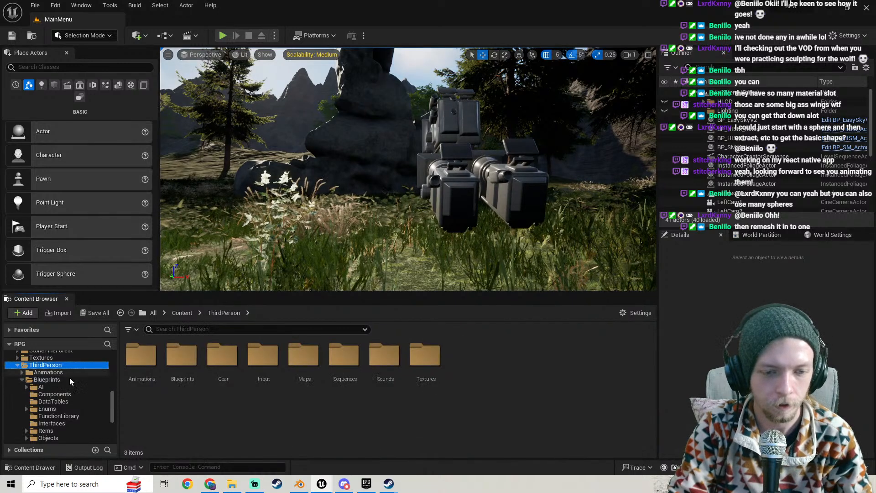
{"action": "double_click", "coordinate": [305, 360]}
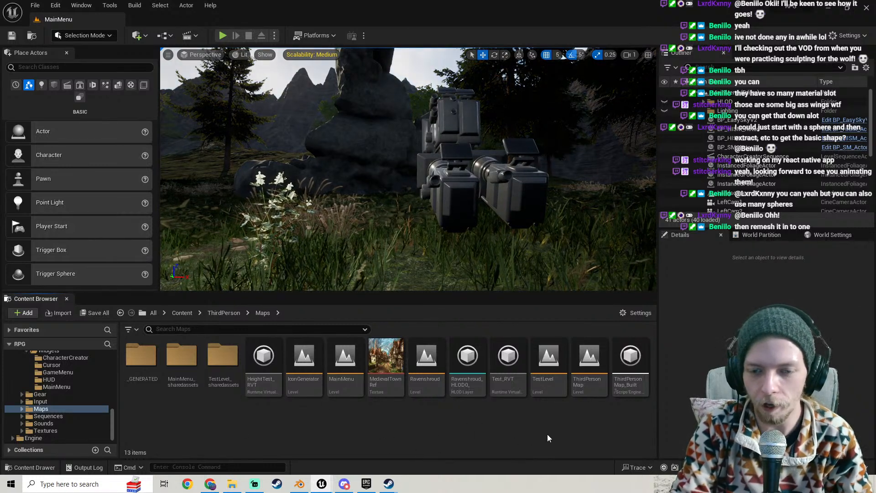
{"action": "double_click", "coordinate": [596, 386]}
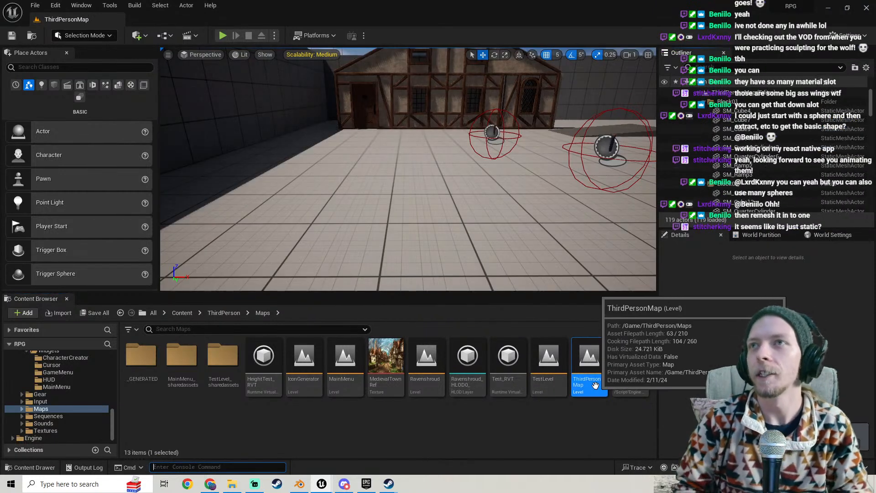
- Place the NightReaverWings skeletal mesh from Models/CharacterStuff/Wings on the open floor in front of the timbered house
{"action": "right_click_drag", "start_coordinate": [443, 204], "coordinate": [337, 273]}
{"action": "key", "text": "s"}
{"action": "key", "text": "w"}
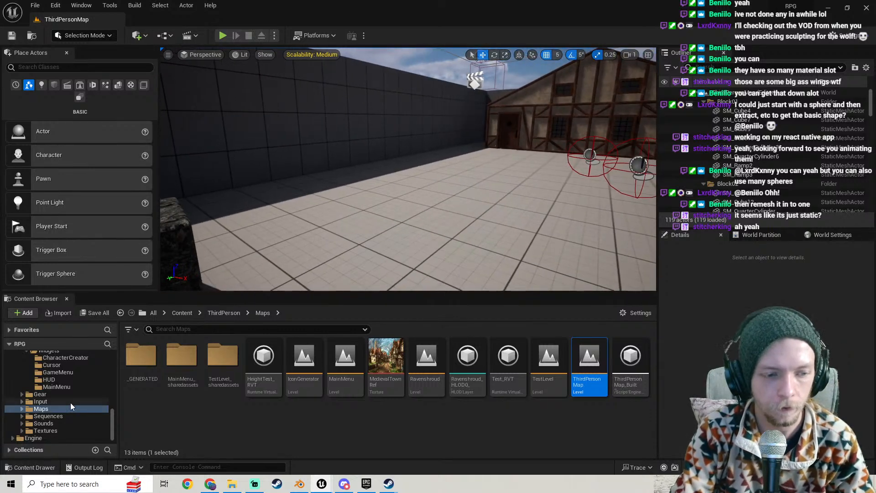
{"action": "scroll", "coordinate": [35, 397], "scroll_direction": "up", "scroll_amount": 3}
{"action": "scroll", "coordinate": [34, 397], "scroll_direction": "down", "scroll_amount": 5}
{"action": "left_click", "coordinate": [40, 431]}
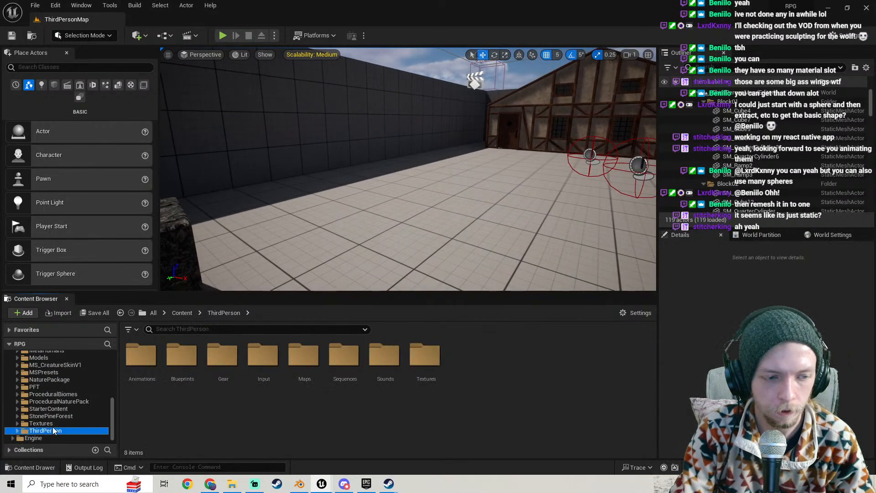
{"action": "scroll", "coordinate": [60, 402], "scroll_direction": "up", "scroll_amount": 2}
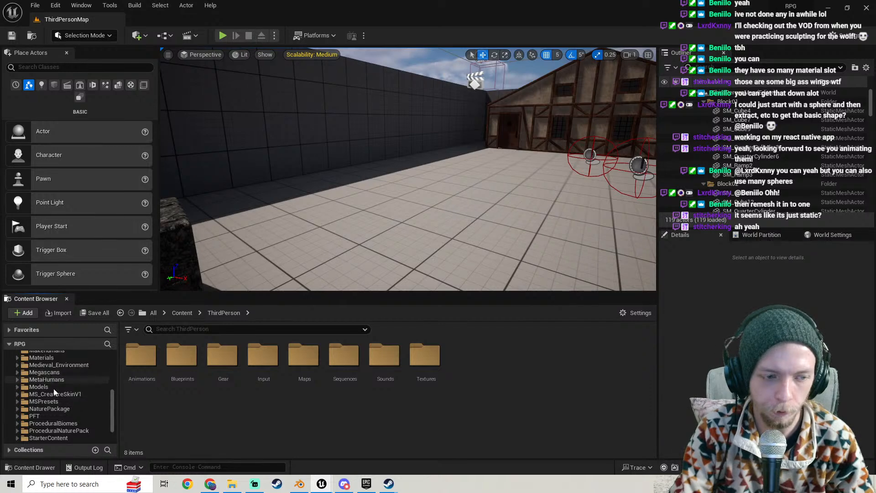
{"action": "scroll", "coordinate": [53, 396], "scroll_direction": "up", "scroll_amount": 2}
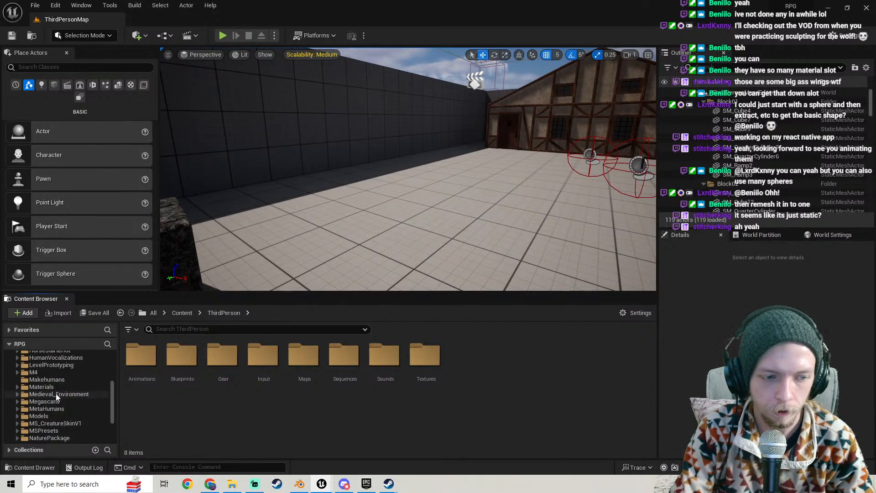
{"action": "left_click", "coordinate": [39, 416]}
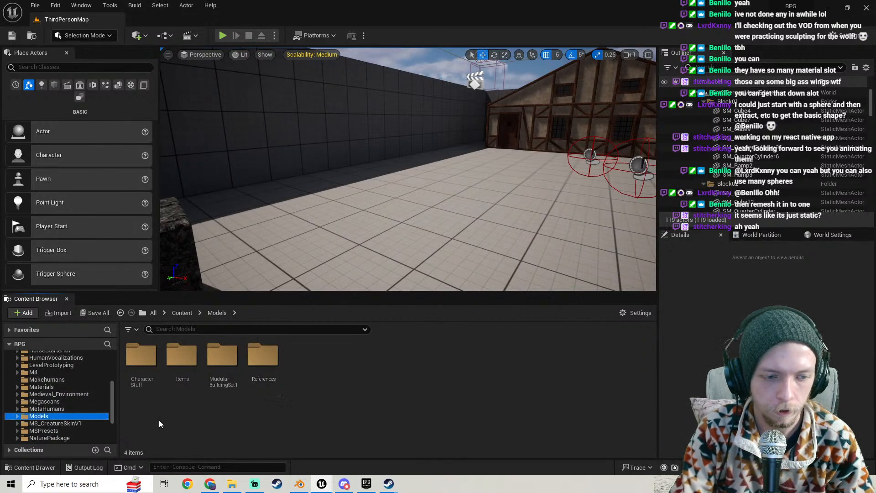
{"action": "right_click_drag", "start_coordinate": [357, 218], "coordinate": [356, 219]}
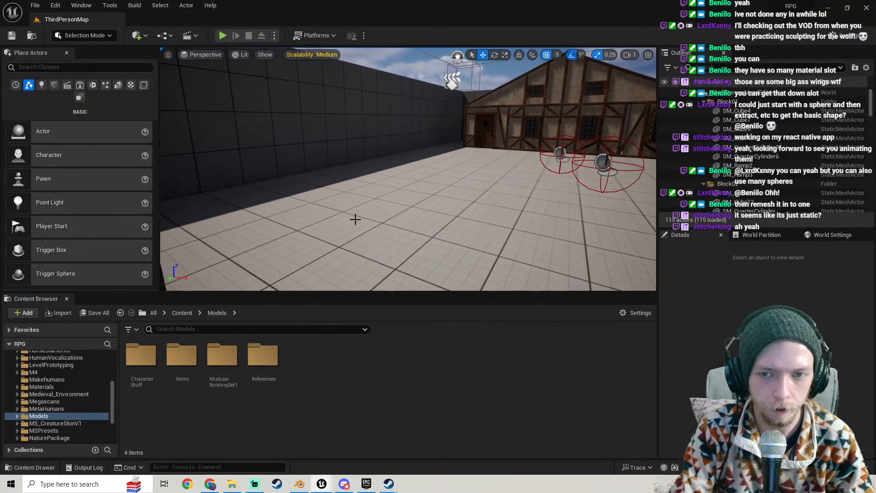
{"action": "double_click", "coordinate": [141, 357]}
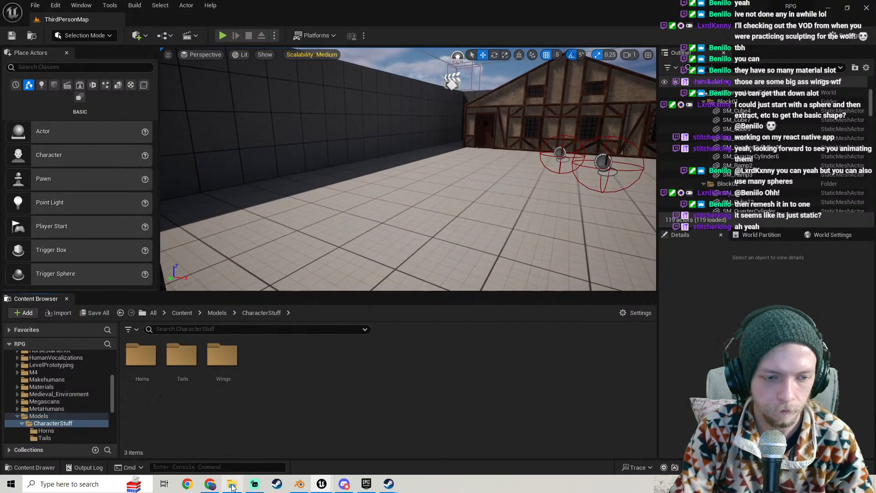
{"action": "double_click", "coordinate": [224, 359]}
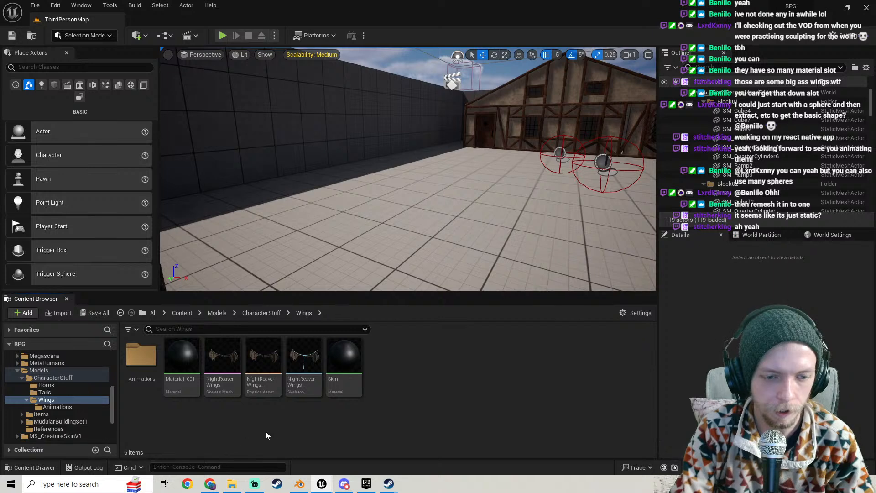
{"action": "left_click_drag", "start_coordinate": [222, 361], "coordinate": [415, 207]}
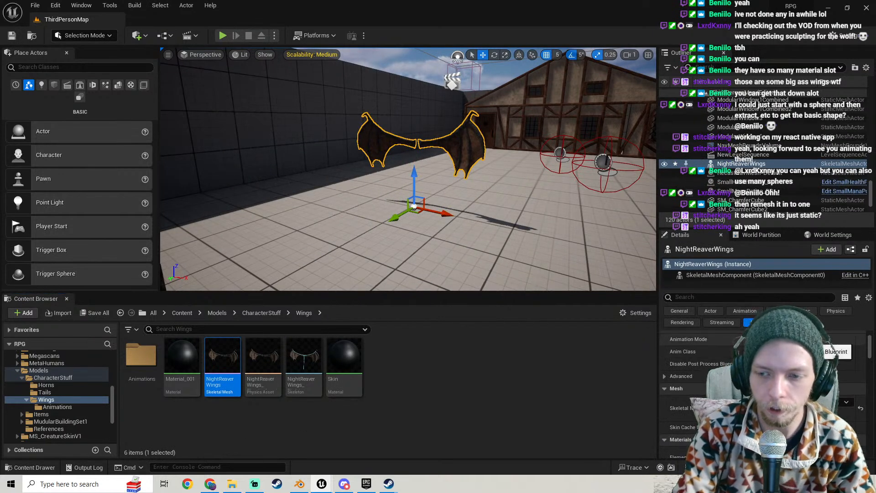
- Set the placed wings to use an animation asset with the open idle animation, and save the new actor
{"action": "left_click", "coordinate": [774, 359]}
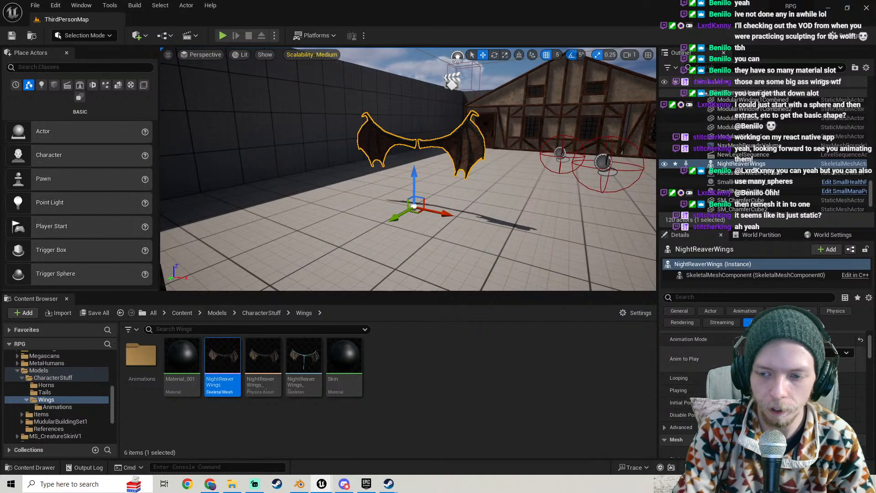
{"action": "left_click", "coordinate": [795, 353]}
{"action": "left_click", "coordinate": [799, 245]}
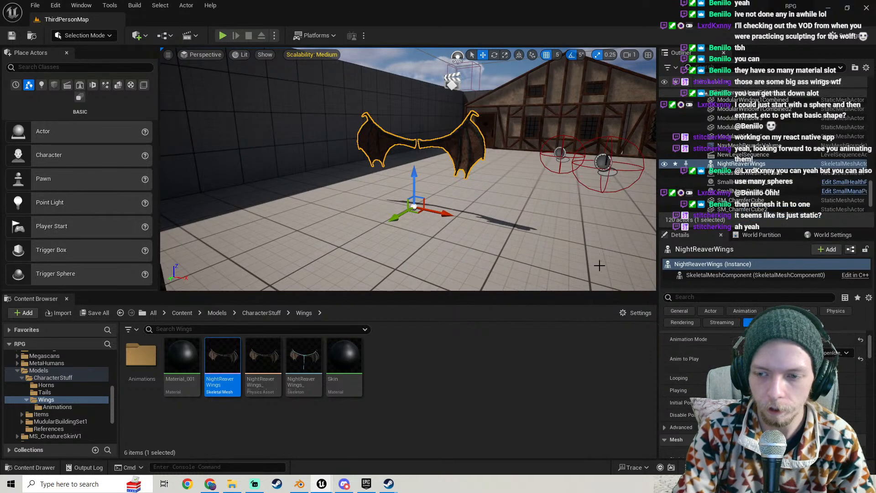
{"action": "left_click", "coordinate": [95, 313]}
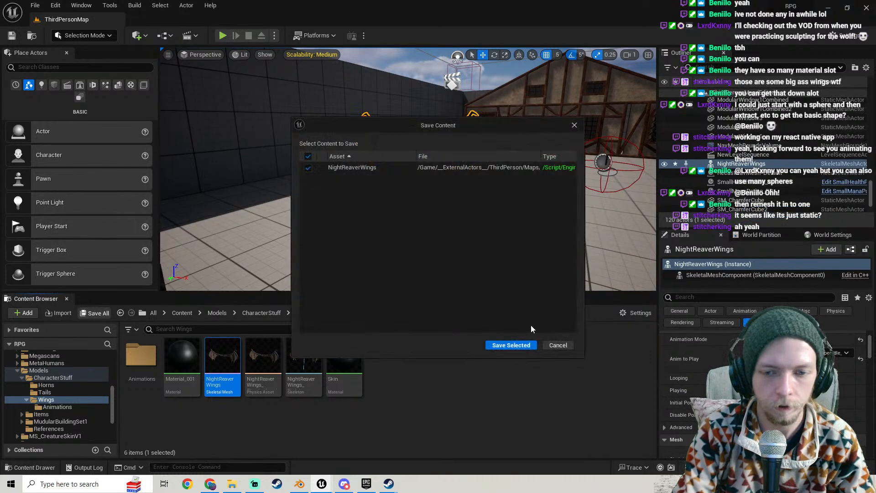
{"action": "left_click", "coordinate": [506, 342]}
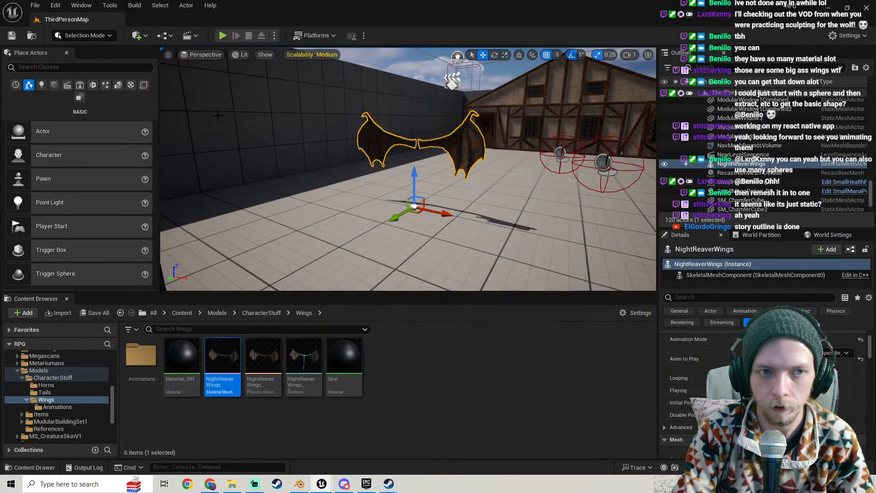
- Play the ThirdPersonMap level and approach the placed wings to view their idle animation up close
{"action": "left_click", "coordinate": [274, 36]}
{"action": "left_click", "coordinate": [466, 189]}
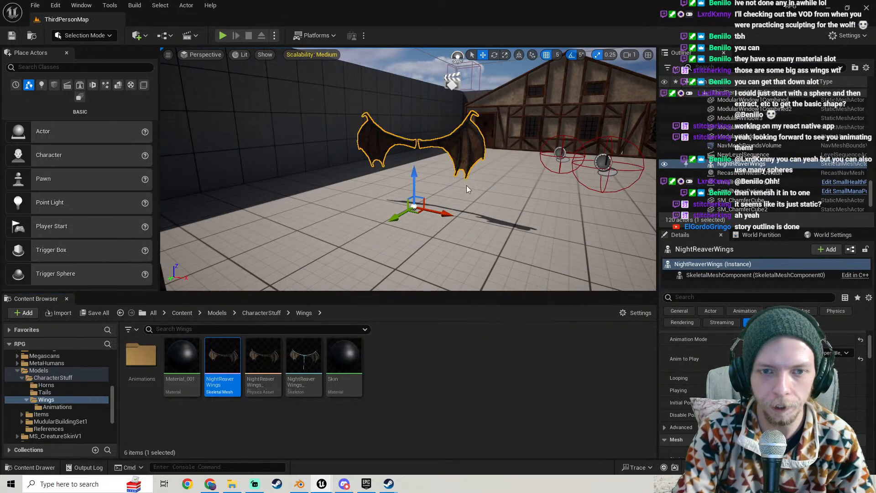
{"action": "key", "text": "alt+p"}
{"action": "key", "text": "w"}
{"action": "key", "text": "d"}
{"action": "key", "text": "w"}
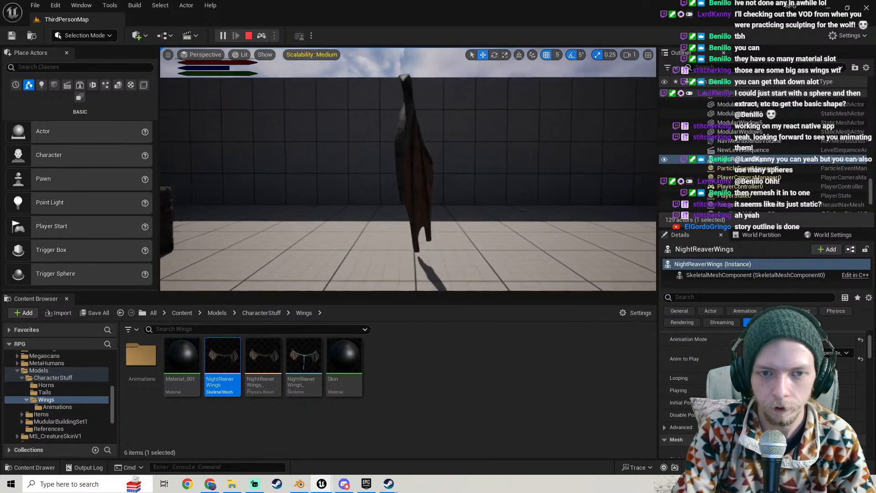
{"action": "key", "text": "a"}
{"action": "key", "text": "w"}
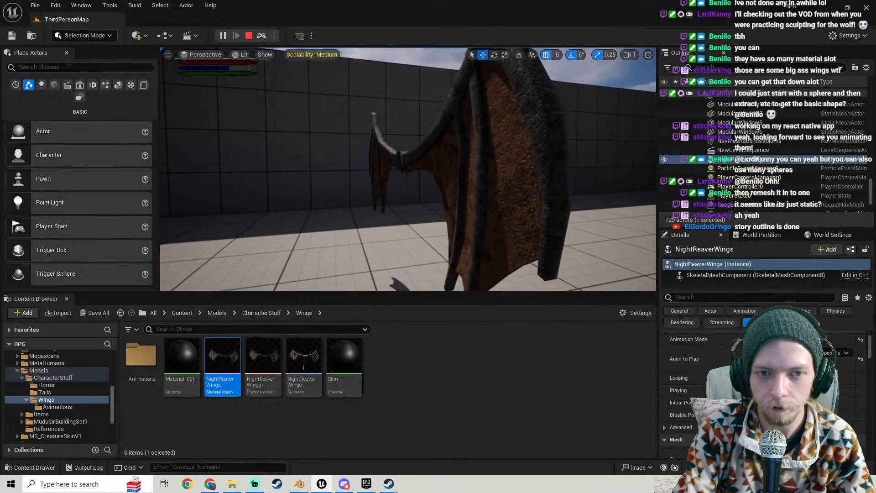
{"action": "key", "text": "s"}
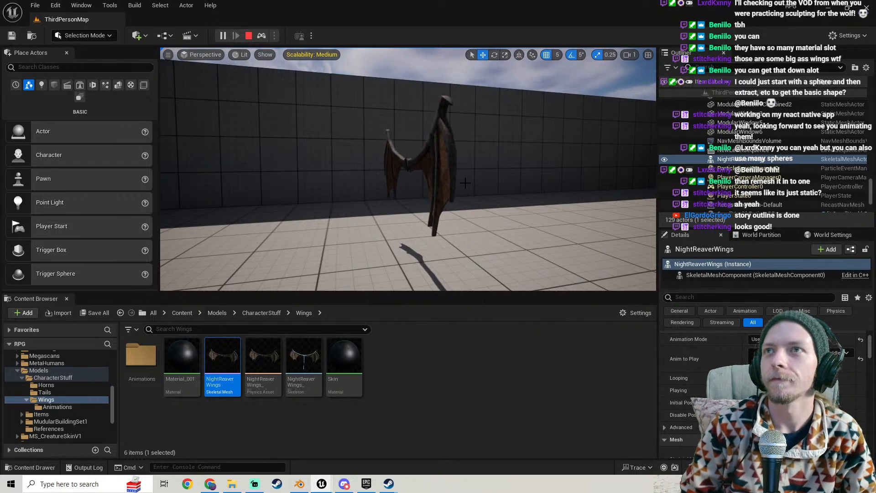
- Move around the animated wings to examine them from the front, side and back, and end the play session
{"action": "right_click_drag", "start_coordinate": [465, 183], "coordinate": [348, 196]}
{"action": "key", "text": "d"}
{"action": "key", "text": "w"}
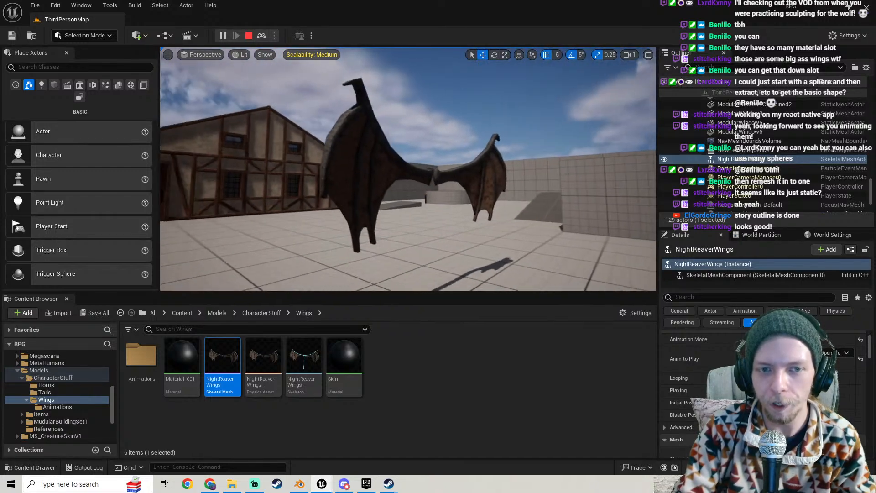
{"action": "key", "text": "d"}
{"action": "right_click_drag", "start_coordinate": [409, 183], "coordinate": [302, 182]}
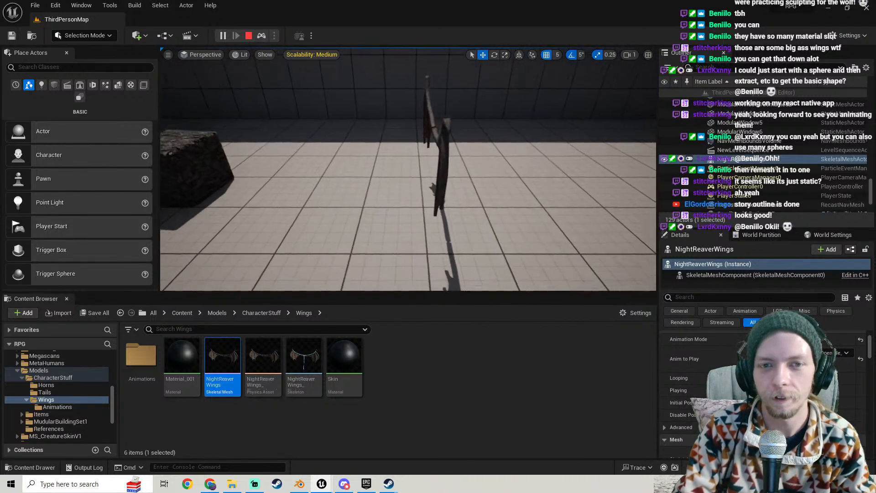
{"action": "mouse_move", "coordinate": [409, 169]}
{"action": "right_mouse_down"}
{"action": "mouse_move", "coordinate": [507, 167]}
{"action": "mouse_move", "coordinate": [394, 157]}
{"action": "mouse_move", "coordinate": [409, 171]}
{"action": "mouse_move", "coordinate": [418, 165]}
{"action": "mouse_move", "coordinate": [402, 166]}
{"action": "mouse_move", "coordinate": [529, 164]}
{"action": "mouse_move", "coordinate": [402, 170]}
{"action": "right_mouse_up"}
{"action": "key", "text": "a"}
{"action": "key", "text": "d"}
{"action": "key", "text": "w"}
{"action": "key", "text": "s"}
{"action": "key", "text": "w"}
{"action": "key", "text": "s"}
{"action": "key", "text": "a"}
{"action": "key", "text": "w"}
{"action": "key", "text": "w"}
{"action": "key", "text": "s"}
{"action": "key", "text": "s"}
{"action": "mouse_move", "coordinate": [373, 223]}
{"action": "right_mouse_down"}
{"action": "mouse_move", "coordinate": [411, 224]}
{"action": "mouse_move", "coordinate": [375, 223]}
{"action": "right_mouse_up"}
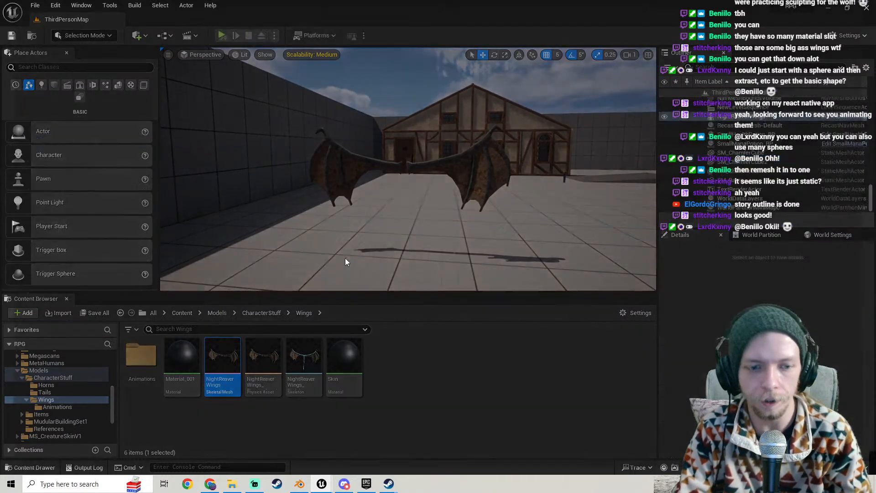
{"action": "key", "text": "Escape"}
{"action": "left_click", "coordinate": [867, 8]}
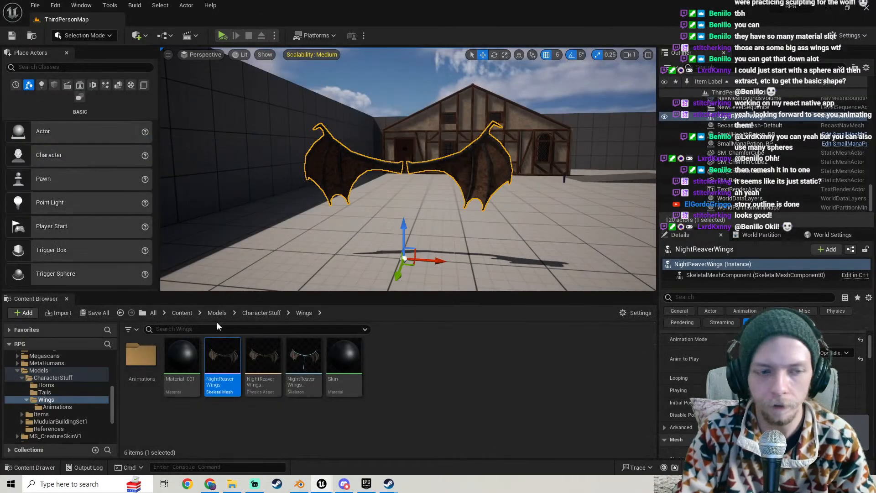
- Switch to Blender's NightReaverWingsRigged file, change the Graph Editor to a Dope Sheet and move to frame 0
{"action": "left_click", "coordinate": [300, 483]}
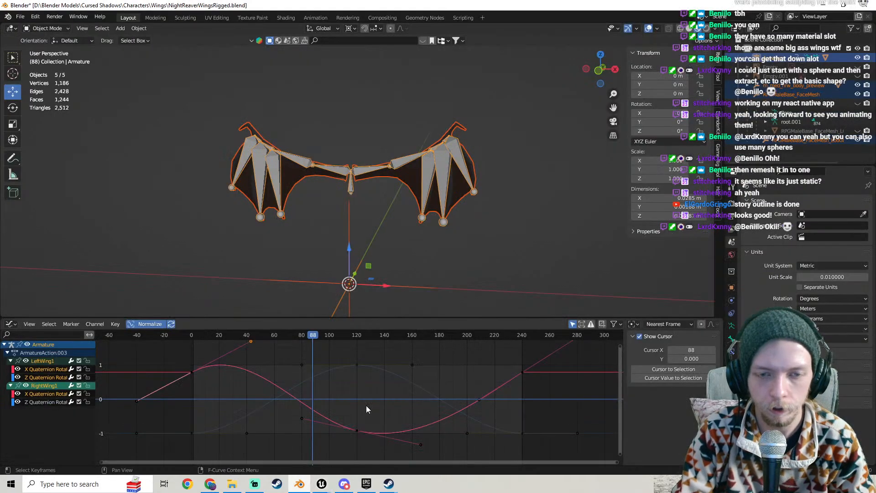
{"action": "middle_click_drag", "start_coordinate": [401, 243], "coordinate": [418, 255]}
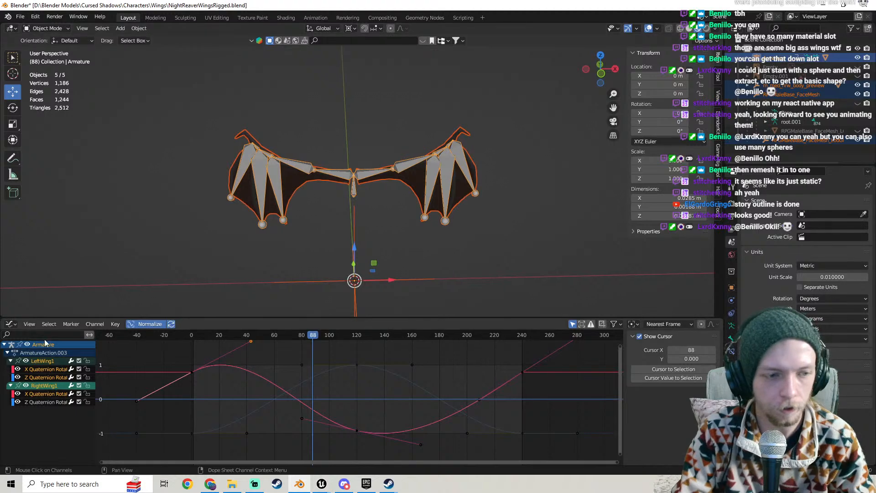
{"action": "left_click", "coordinate": [10, 325]}
{"action": "left_click", "coordinate": [130, 350]}
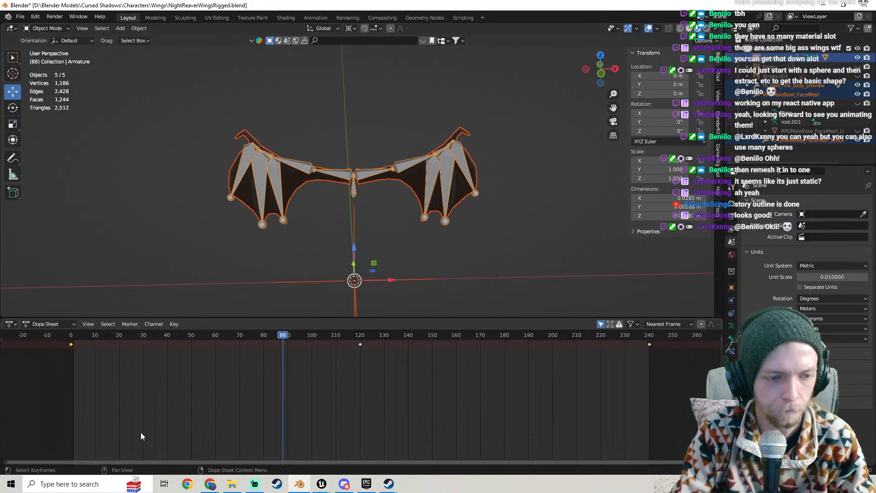
{"action": "left_click_drag", "start_coordinate": [119, 336], "coordinate": [71, 334]}
- Enable the Subdivision modifier's viewport display on the wing mesh and inspect the smoothed wings
{"action": "scroll", "coordinate": [439, 210], "scroll_direction": "up", "scroll_amount": 4}
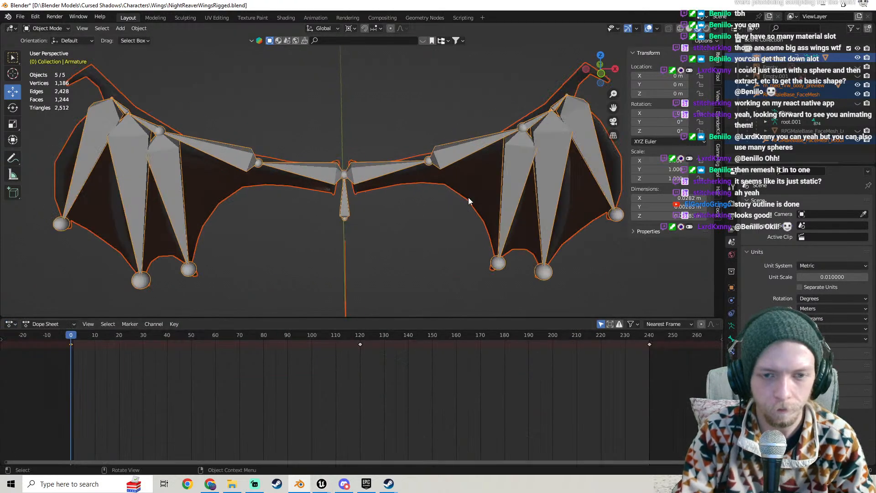
{"action": "left_click", "coordinate": [468, 198]}
{"action": "left_click", "coordinate": [731, 300]}
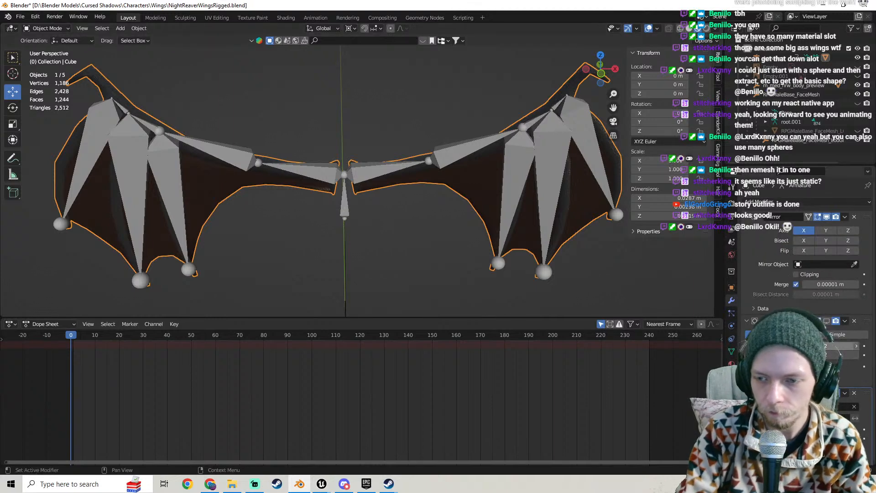
{"action": "left_click", "coordinate": [827, 321]}
{"action": "scroll", "coordinate": [490, 206], "scroll_direction": "down", "scroll_amount": 2}
{"action": "mouse_move", "coordinate": [491, 207]}
{"action": "middle_mouse_down"}
{"action": "mouse_move", "coordinate": [480, 206]}
{"action": "mouse_move", "coordinate": [494, 210]}
{"action": "middle_mouse_up"}
{"action": "scroll", "coordinate": [494, 207], "scroll_direction": "down", "scroll_amount": 8}
{"action": "middle_click_drag", "start_coordinate": [466, 182], "coordinate": [459, 167]}
{"action": "scroll", "coordinate": [464, 153], "scroll_direction": "up", "scroll_amount": 8}
- Select all the wing objects and export them as FBX, overwriting NightReaverWings.fbx in the Wings folder
{"action": "left_click", "coordinate": [466, 152]}
{"action": "key", "text": "a"}
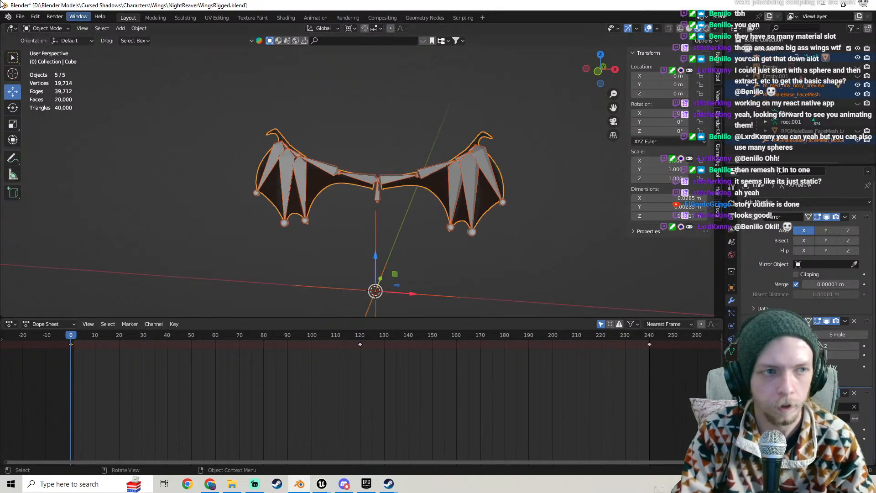
{"action": "left_click", "coordinate": [20, 16]}
{"action": "mouse_move", "coordinate": [46, 147]}
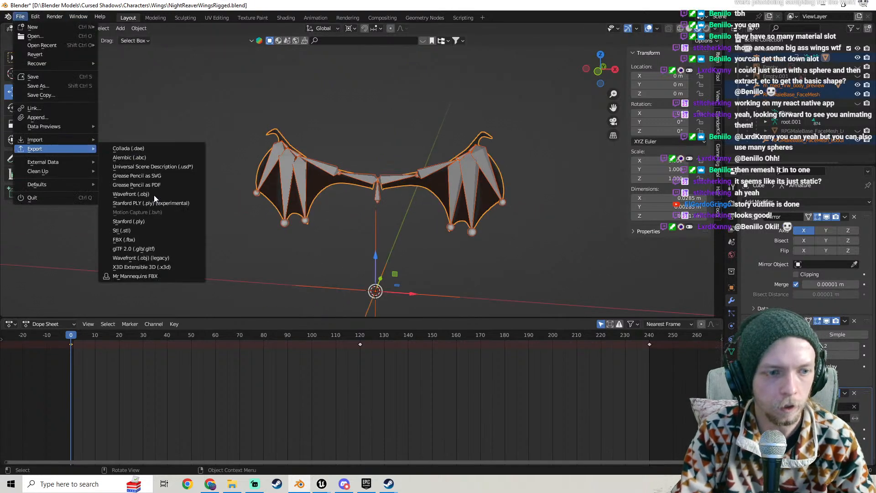
{"action": "left_click", "coordinate": [133, 240]}
{"action": "scroll", "coordinate": [643, 231], "scroll_direction": "down", "scroll_amount": 2}
{"action": "scroll", "coordinate": [644, 215], "scroll_direction": "down", "scroll_amount": 2}
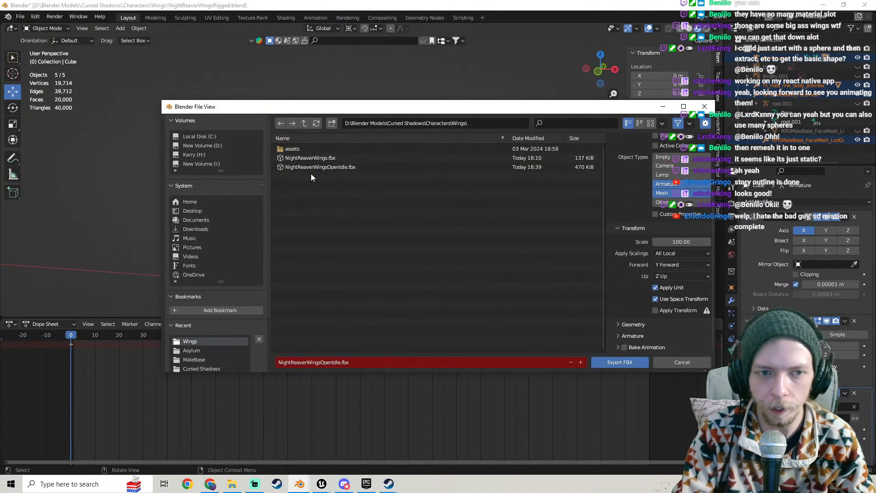
{"action": "left_click", "coordinate": [317, 158]}
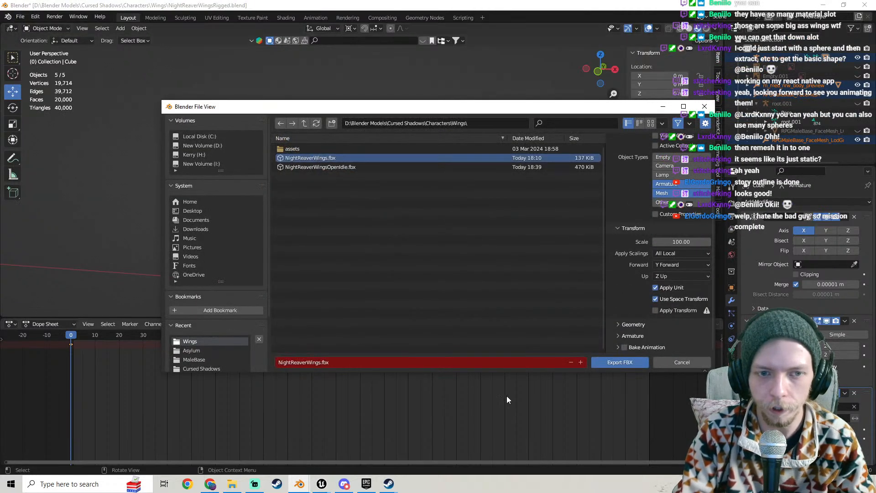
{"action": "left_click", "coordinate": [618, 362]}
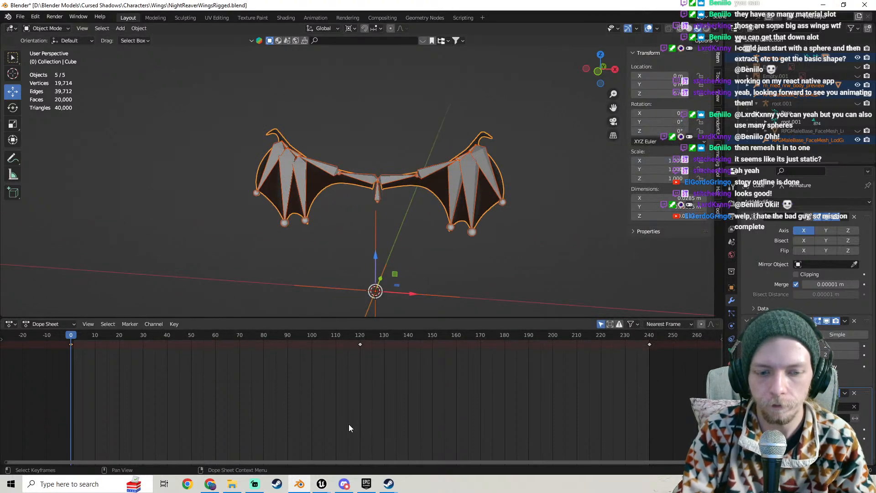
- Switch to Unreal Editor, reimport NightReaverWings.fbx from File Explorer into the Wings content folder, and save all changed assets
{"action": "left_click", "coordinate": [322, 484]}
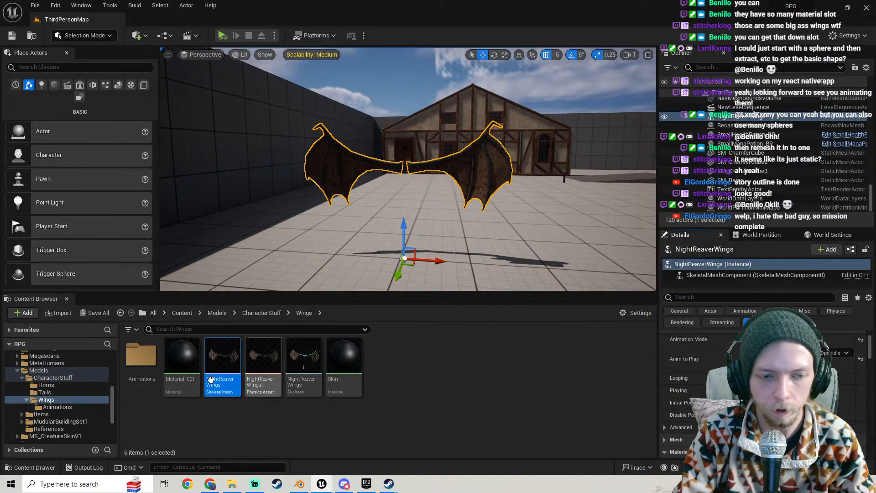
{"action": "left_click", "coordinate": [232, 483]}
{"action": "left_click_drag", "start_coordinate": [528, 178], "coordinate": [404, 402]}
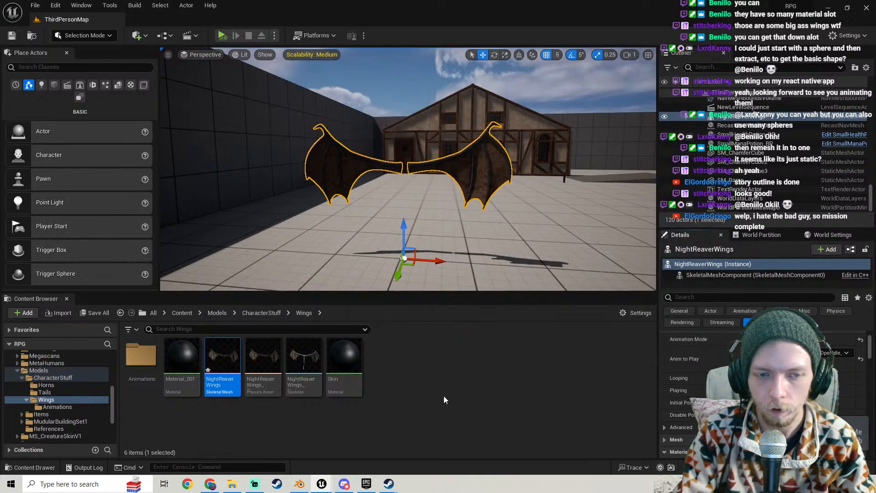
{"action": "key", "text": "w"}
{"action": "mouse_move", "coordinate": [429, 202]}
{"action": "right_mouse_down"}
{"action": "mouse_move", "coordinate": [466, 202]}
{"action": "mouse_move", "coordinate": [427, 202]}
{"action": "right_mouse_up"}
{"action": "key", "text": "s"}
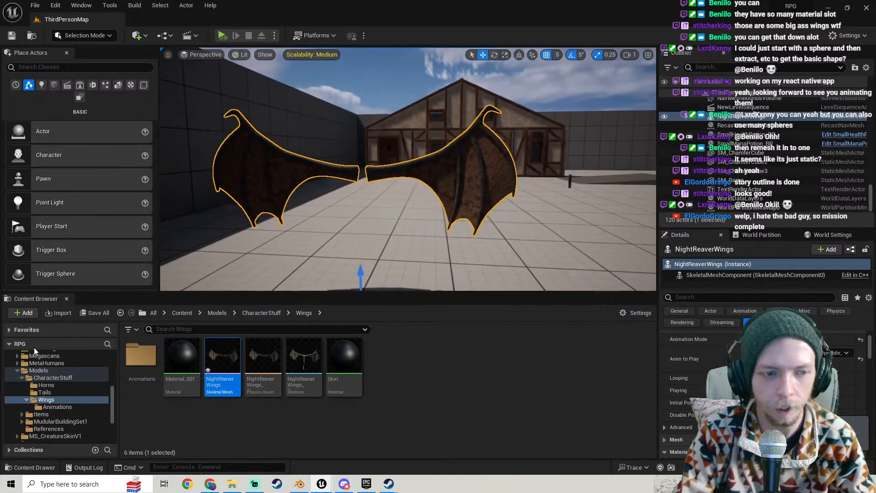
{"action": "left_click", "coordinate": [96, 314]}
{"action": "left_click", "coordinate": [501, 346]}
- Examine the updated wings in the ThirdPersonMap viewport from the side, with editor overlays hidden in game view
{"action": "mouse_move", "coordinate": [488, 183]}
{"action": "right_mouse_down"}
{"action": "mouse_move", "coordinate": [525, 184]}
{"action": "mouse_move", "coordinate": [456, 184]}
{"action": "mouse_move", "coordinate": [492, 175]}
{"action": "right_mouse_up"}
{"action": "key", "text": "d"}
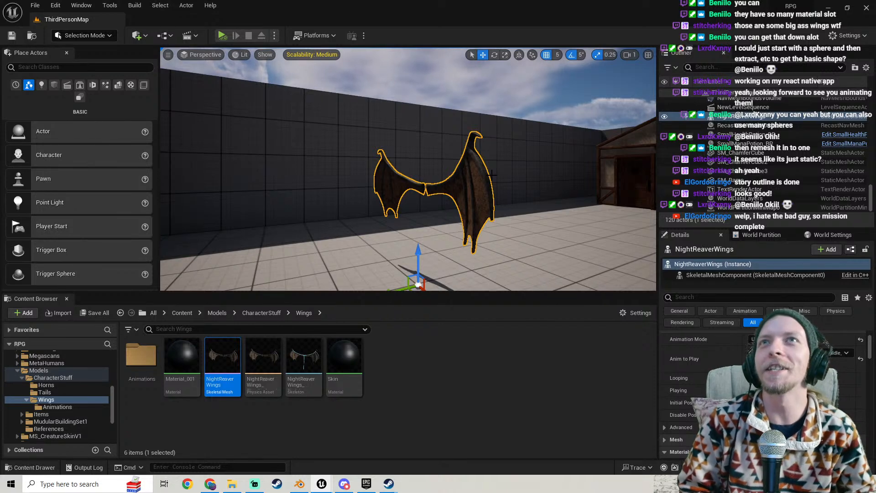
{"action": "right_click_drag", "start_coordinate": [489, 154], "coordinate": [447, 158]}
{"action": "key", "text": "g"}
{"action": "key", "text": "s"}
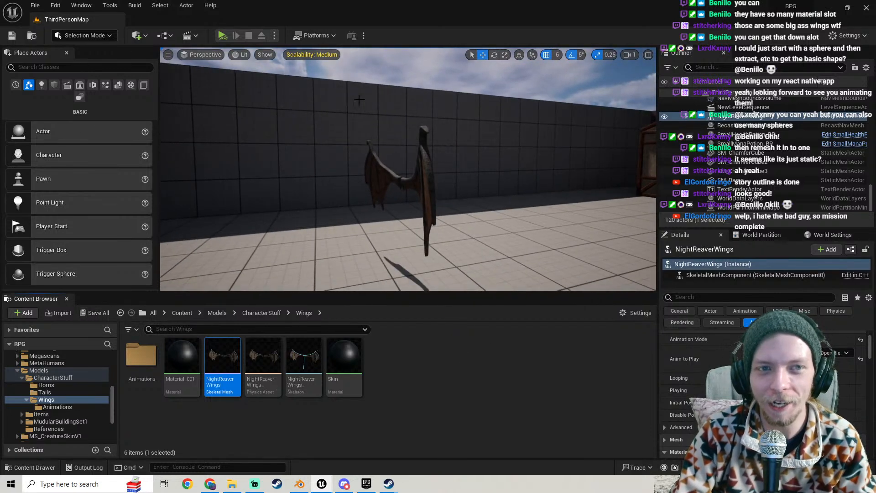
- Simulate the ThirdPersonMap level, examine the smoothed wings' idle animation from several angles, then end the simulation and close the Message Log
{"action": "left_click", "coordinate": [223, 36]}
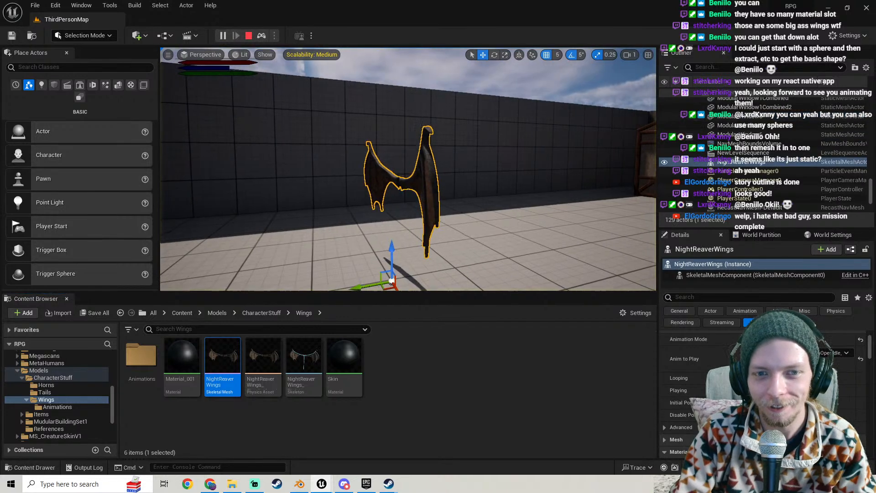
{"action": "key", "text": "g"}
{"action": "key", "text": "s"}
{"action": "mouse_move", "coordinate": [455, 176]}
{"action": "right_mouse_down"}
{"action": "mouse_move", "coordinate": [440, 176]}
{"action": "mouse_move", "coordinate": [466, 177]}
{"action": "right_mouse_up"}
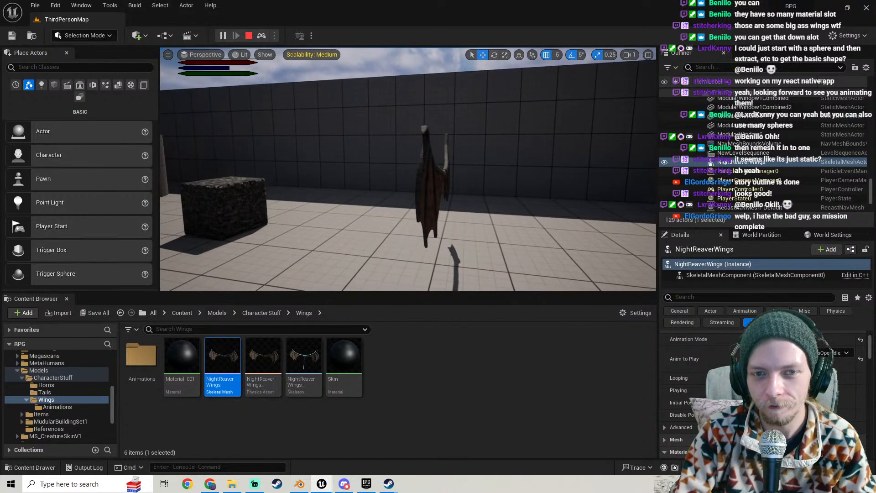
{"action": "key", "text": "w"}
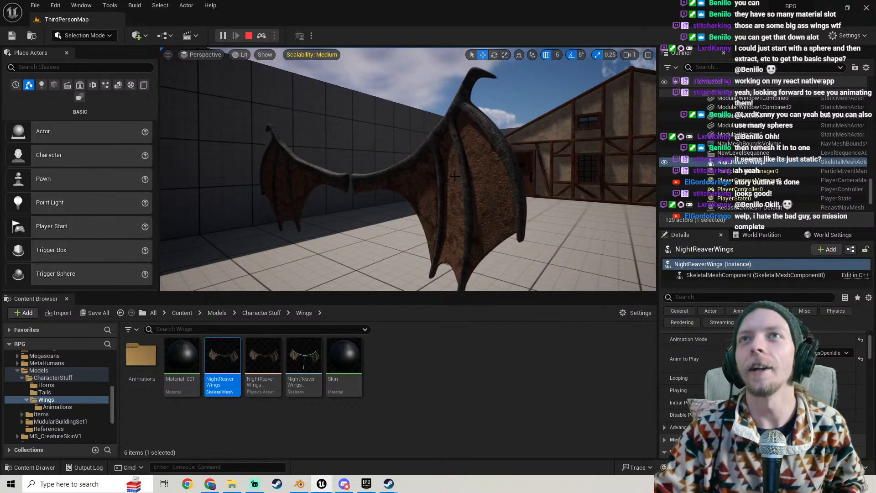
{"action": "right_click_drag", "start_coordinate": [455, 176], "coordinate": [457, 201]}
{"action": "key", "text": "s"}
{"action": "key", "text": "w"}
{"action": "mouse_move", "coordinate": [541, 182]}
{"action": "right_mouse_down"}
{"action": "mouse_move", "coordinate": [525, 181]}
{"action": "mouse_move", "coordinate": [541, 181]}
{"action": "right_mouse_up"}
{"action": "key", "text": "Escape"}
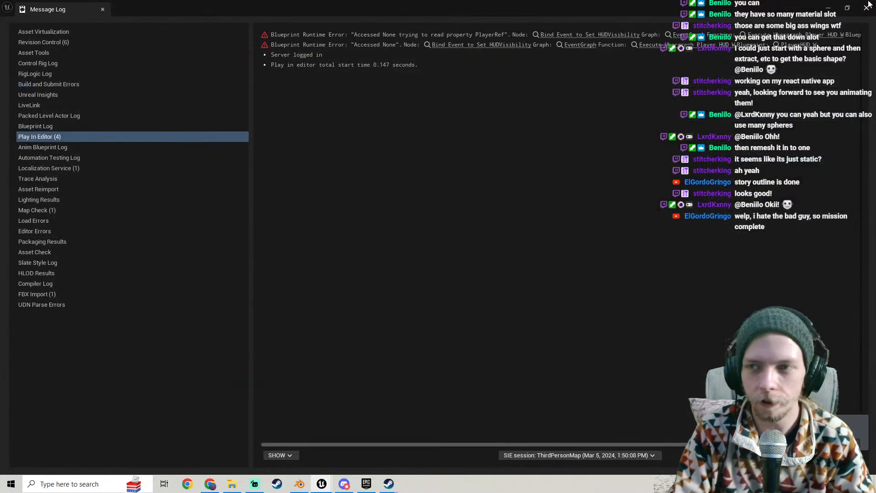
{"action": "left_click", "coordinate": [868, 6]}
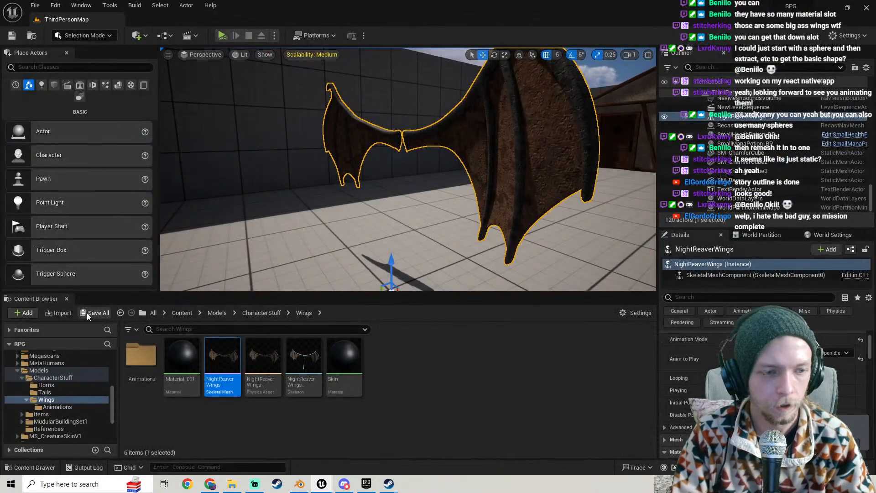
- Collapse the Models folder in the content tree and open the ThirdPerson folder
{"action": "left_click", "coordinate": [18, 370]}
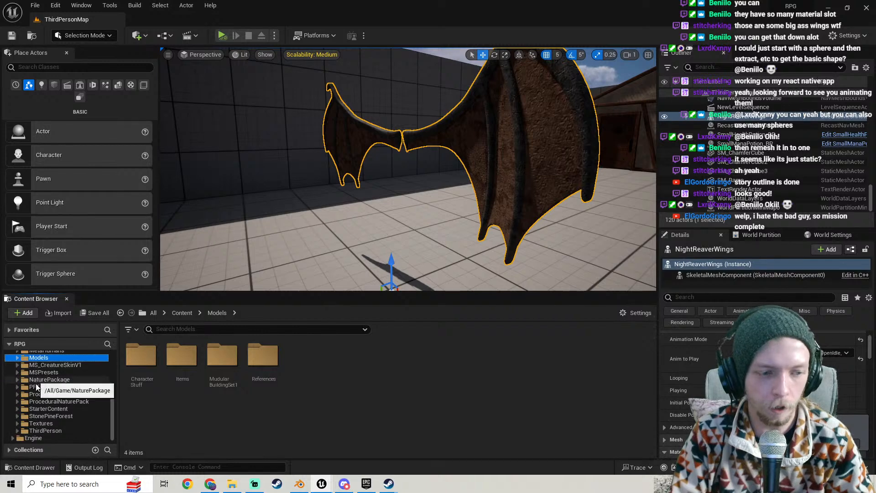
{"action": "left_click", "coordinate": [51, 430]}
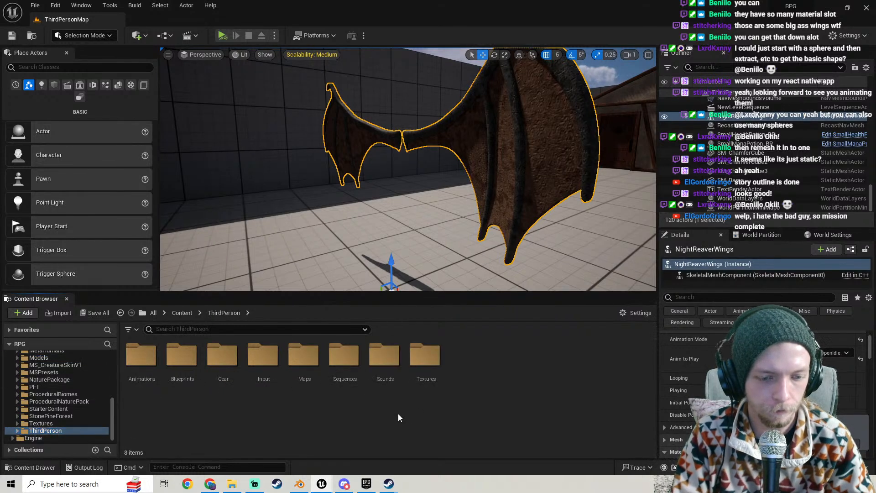
- Switch to Streamlabs Desktop and hide the Screen Capture source in the Livescreen scene
{"action": "left_click", "coordinate": [254, 485]}
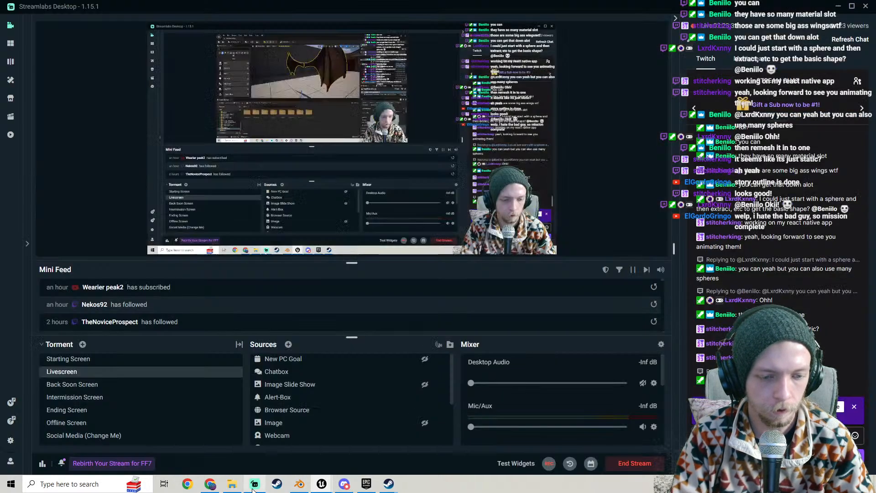
{"action": "scroll", "coordinate": [307, 388], "scroll_direction": "down", "scroll_amount": 3}
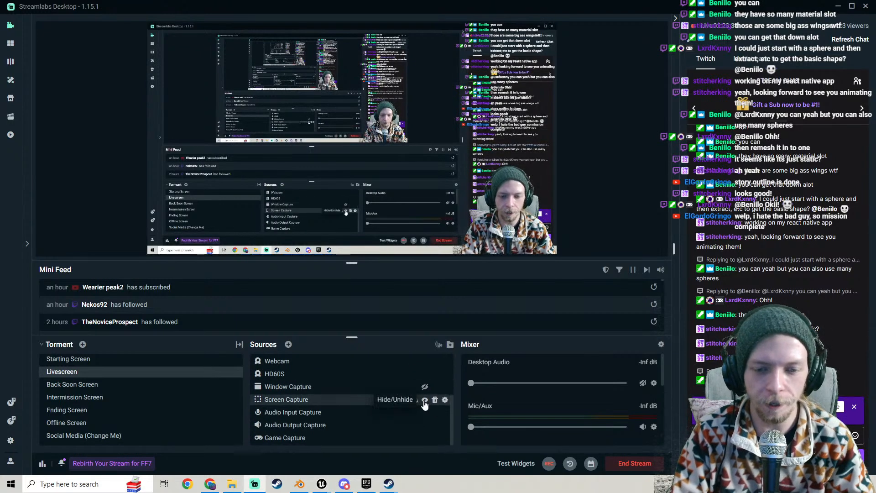
{"action": "left_click", "coordinate": [425, 400]}
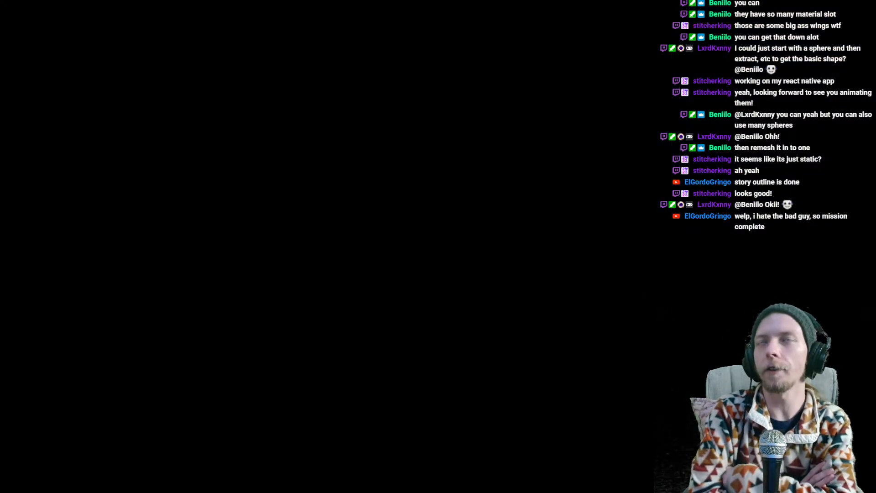